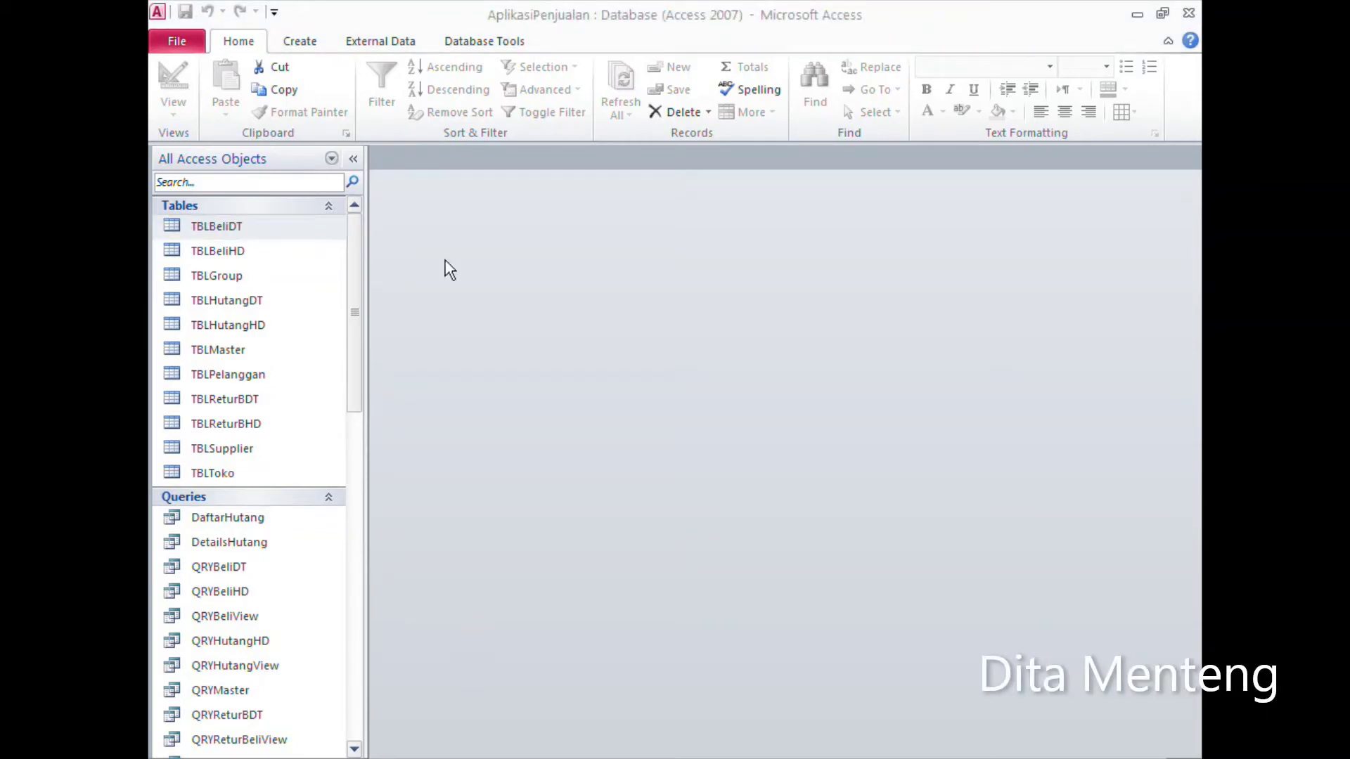
Step: Open a new blank Table1 in Design view in the AplikasiPenjualan database
left_click(301, 44)
left_click(300, 44)
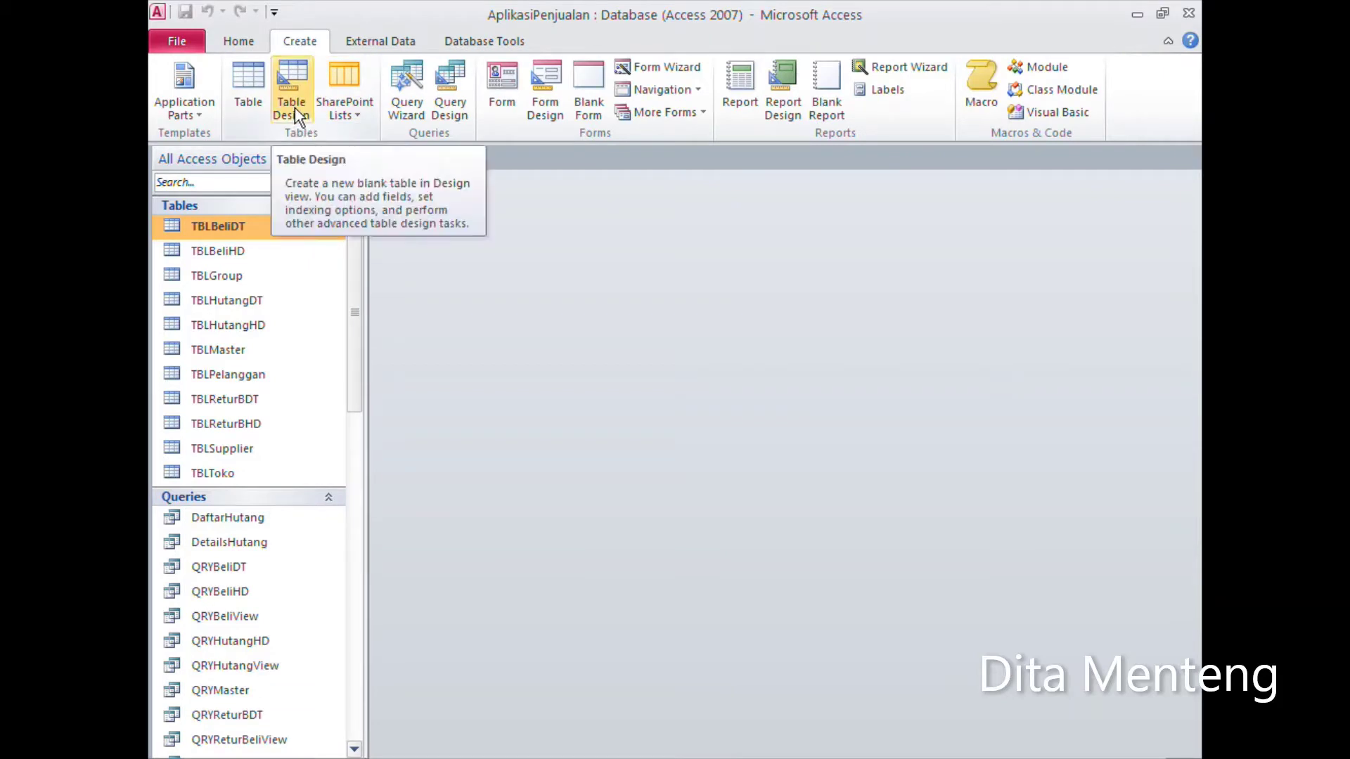
left_click(293, 106)
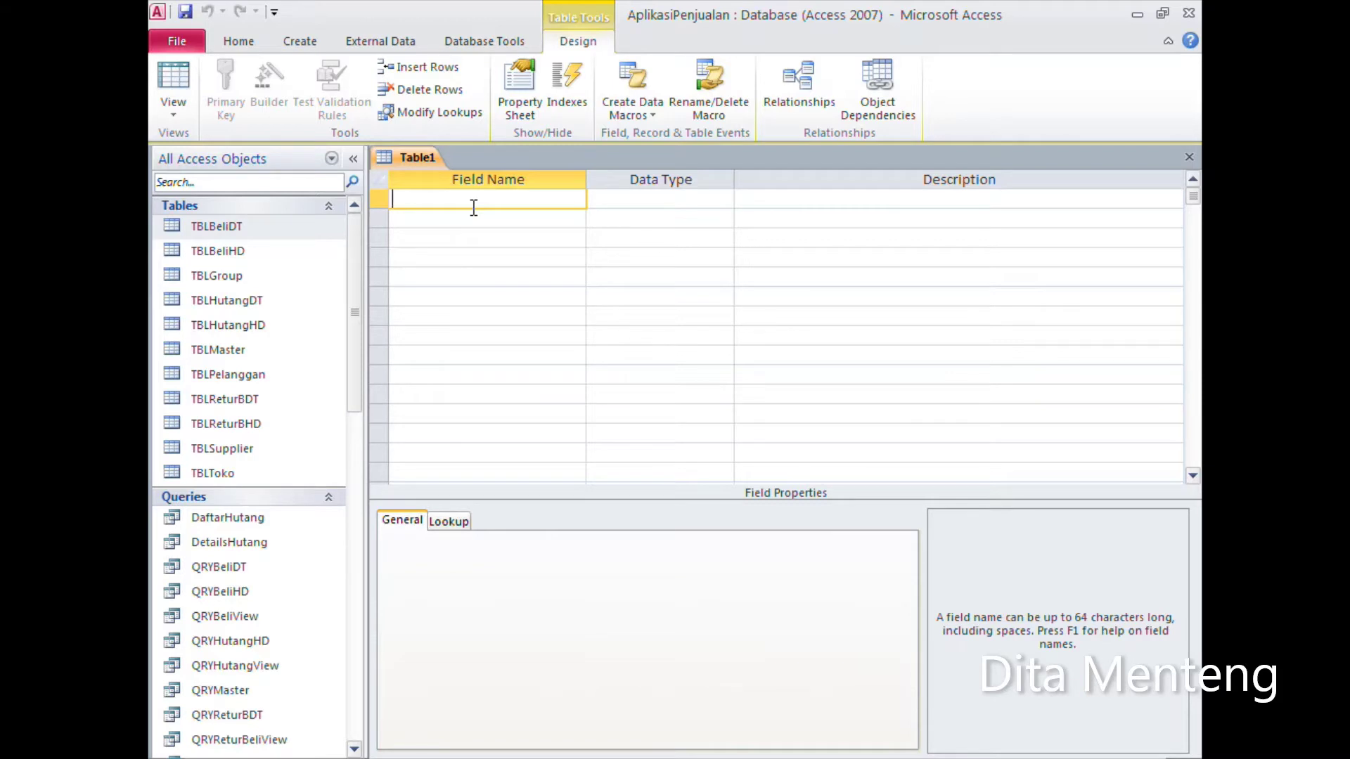
Step: Add an IDJual field of Number type and set it as the primary key
type("ID")
type("Jual")
key("Tab")
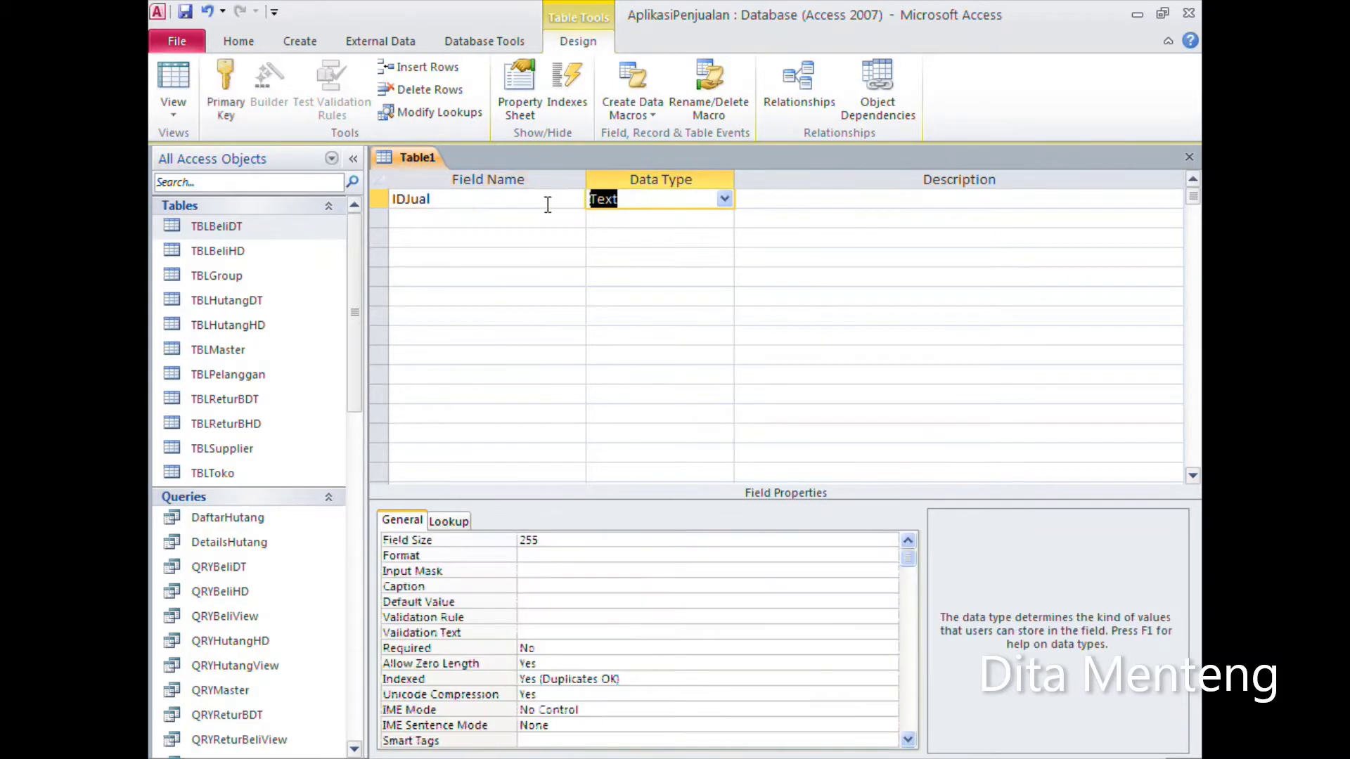
left_click(725, 199)
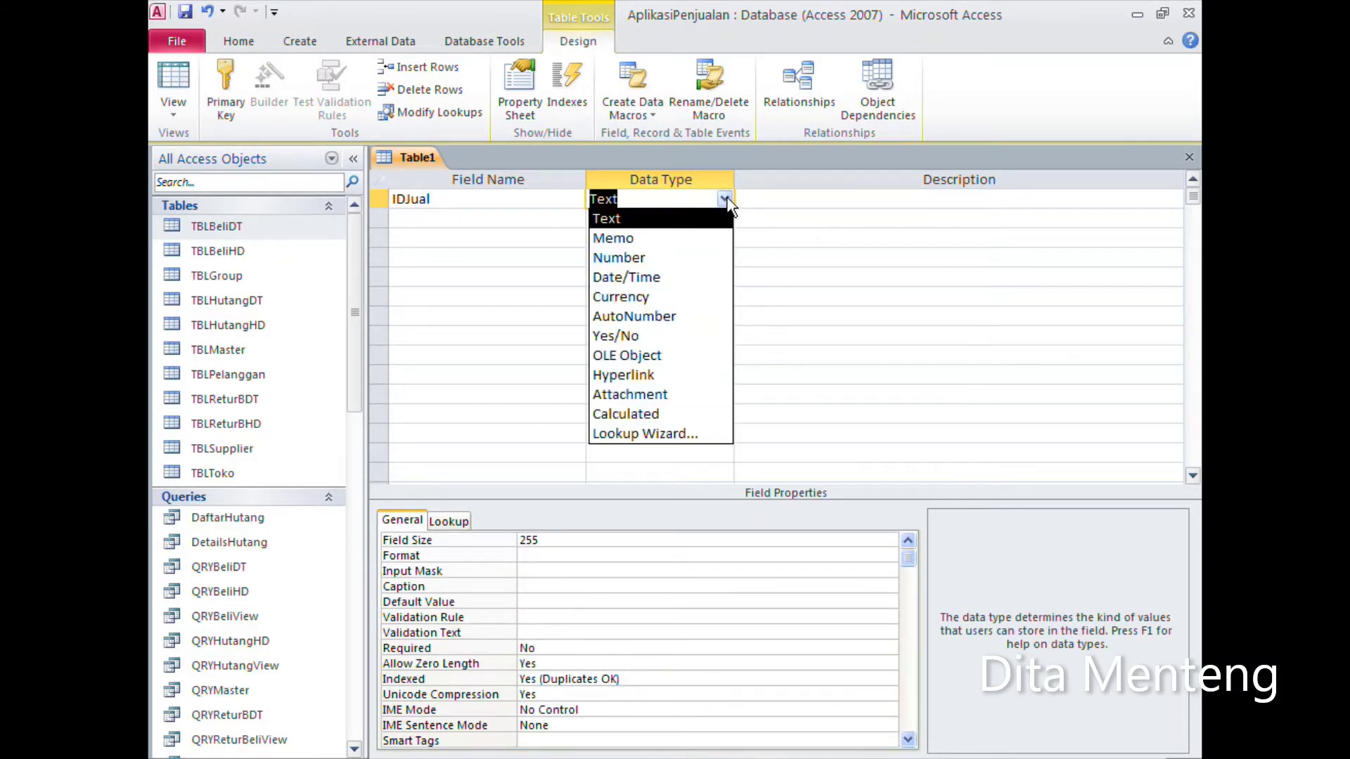
left_click(683, 259)
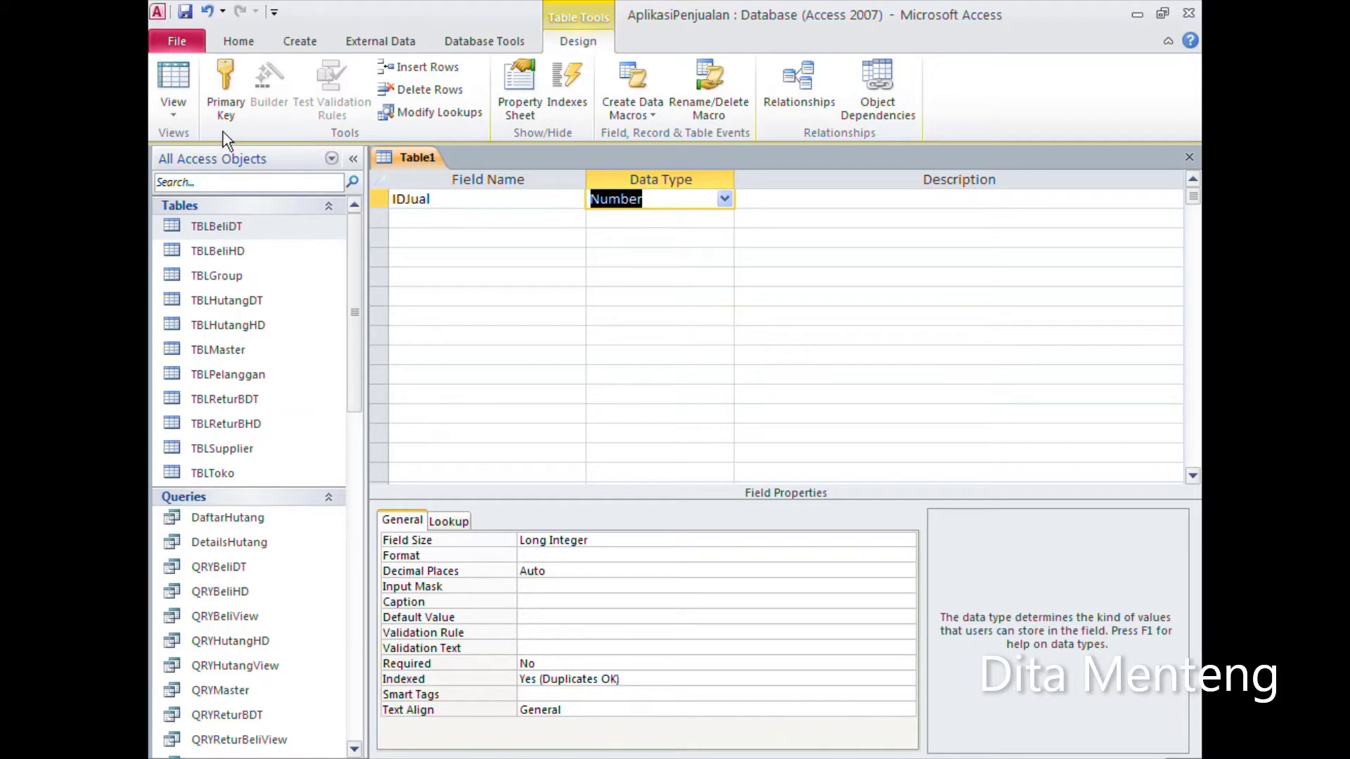
left_click(225, 83)
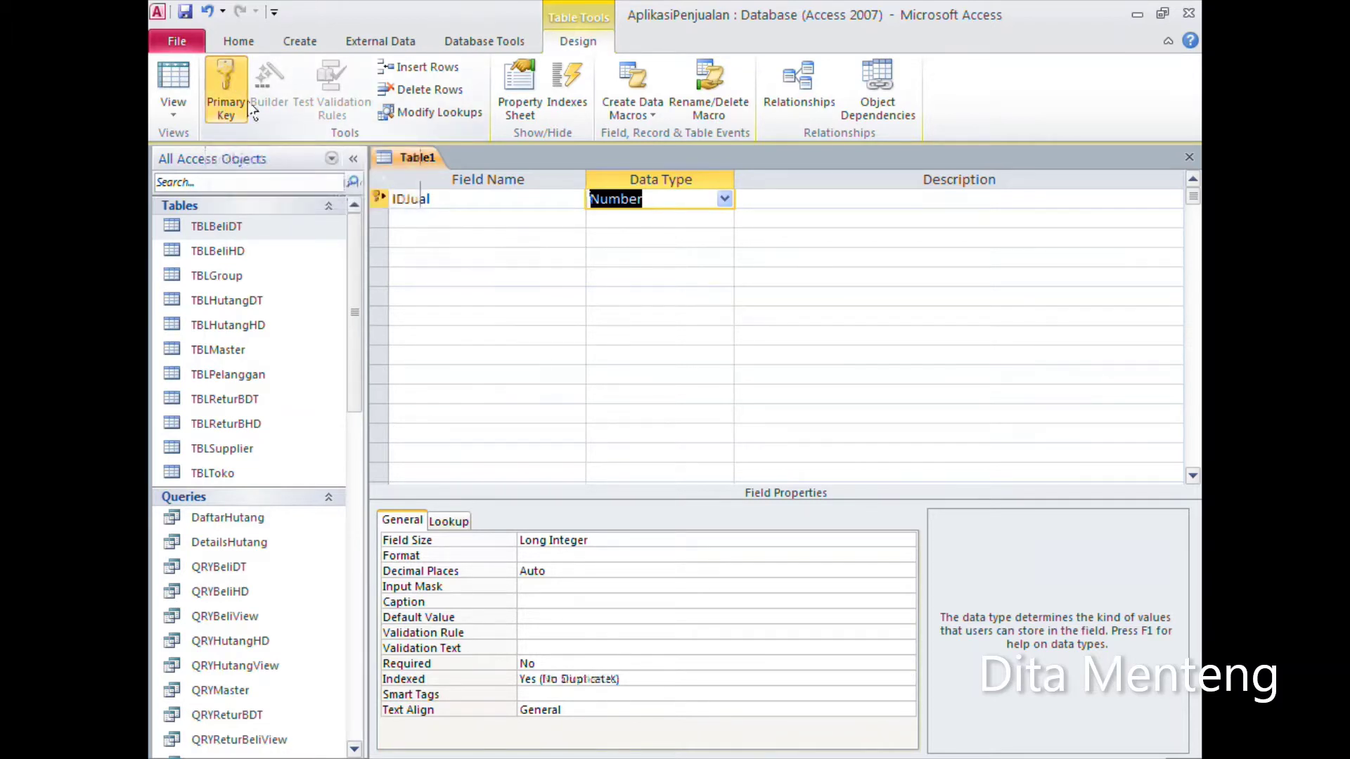
left_click(436, 217)
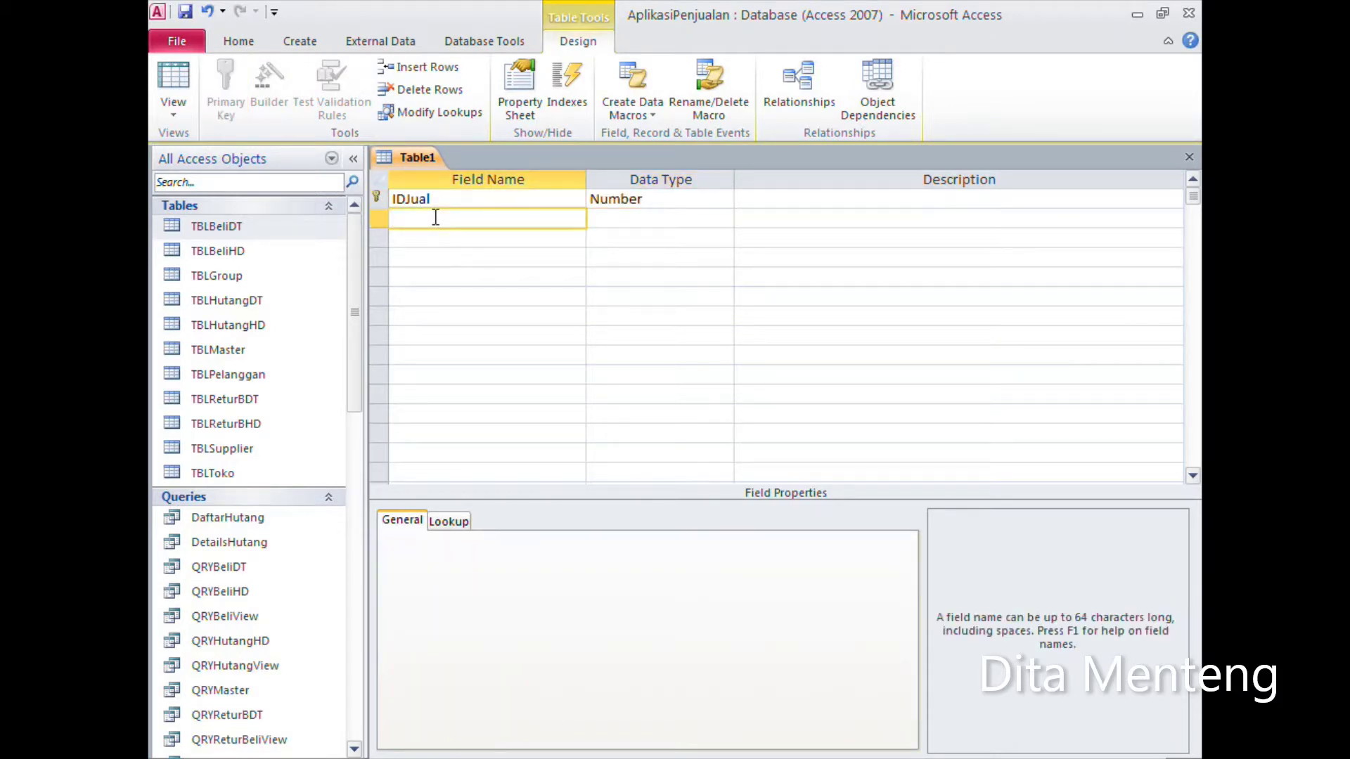
Step: Add a TglJual Date/Time field formatted as Short Date
type("TglJua")
type("l")
key("Tab")
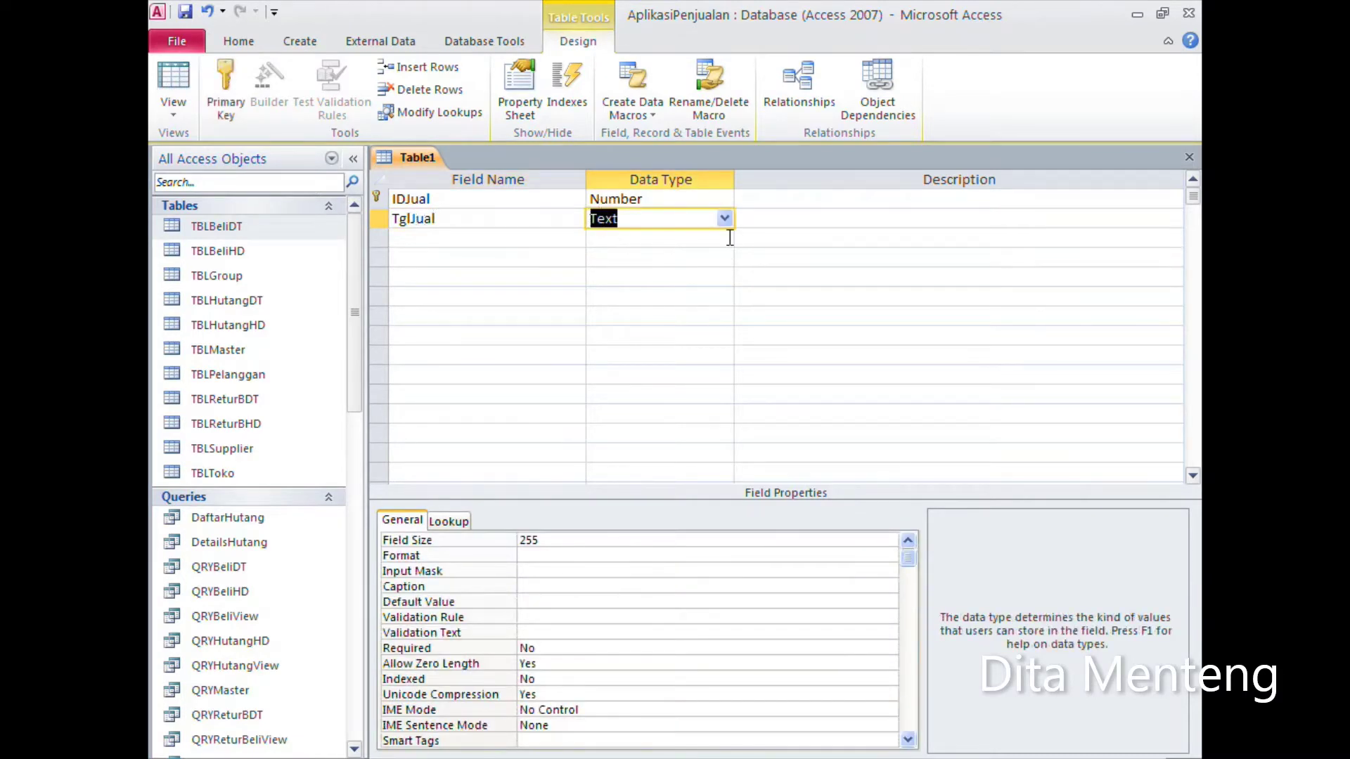
left_click(724, 218)
left_click(661, 298)
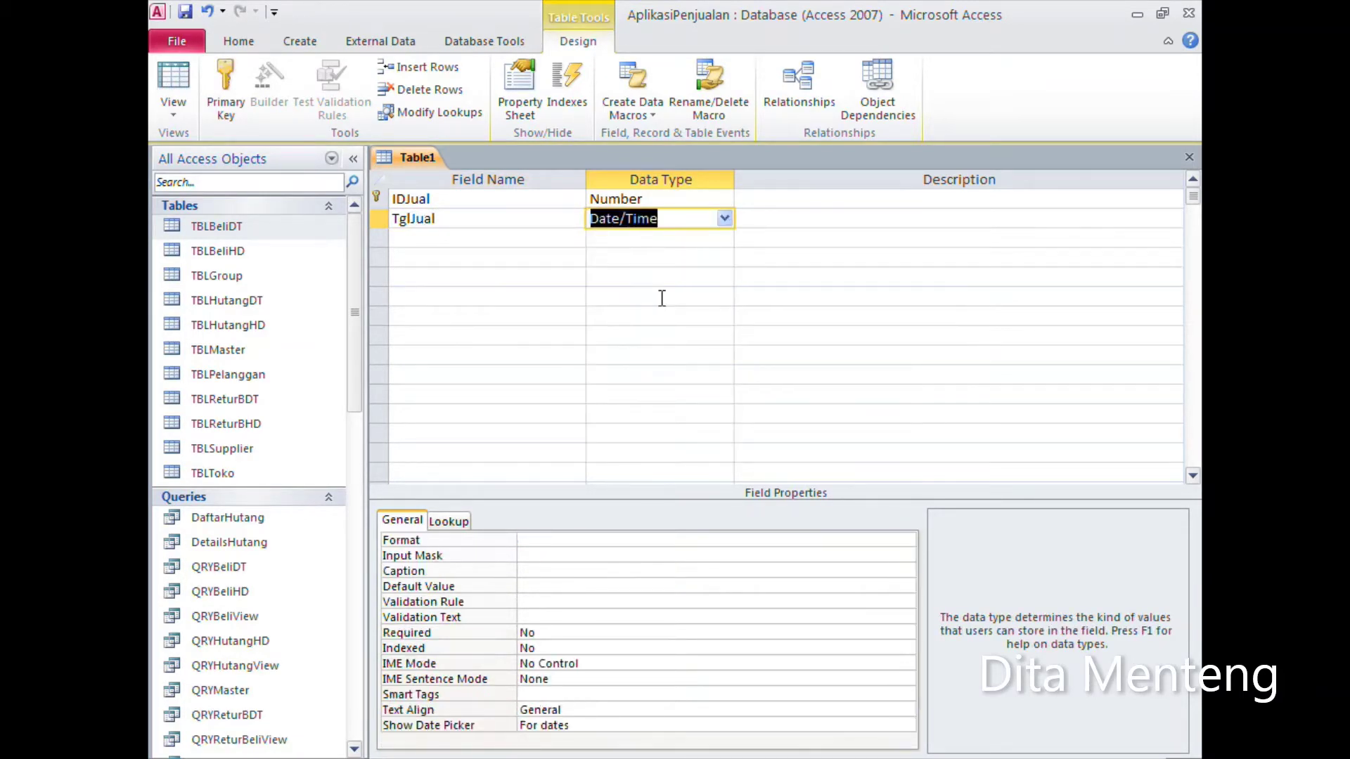
left_click(606, 542)
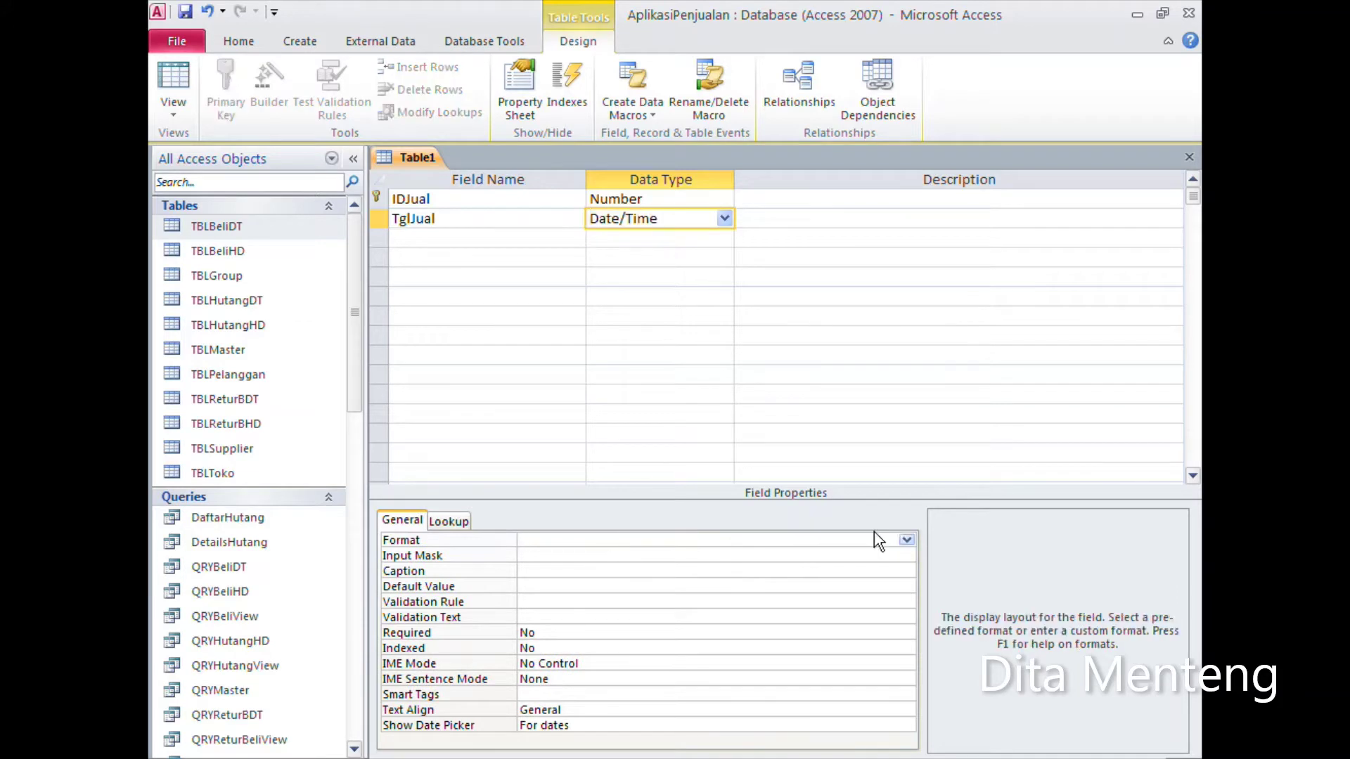
left_click(906, 540)
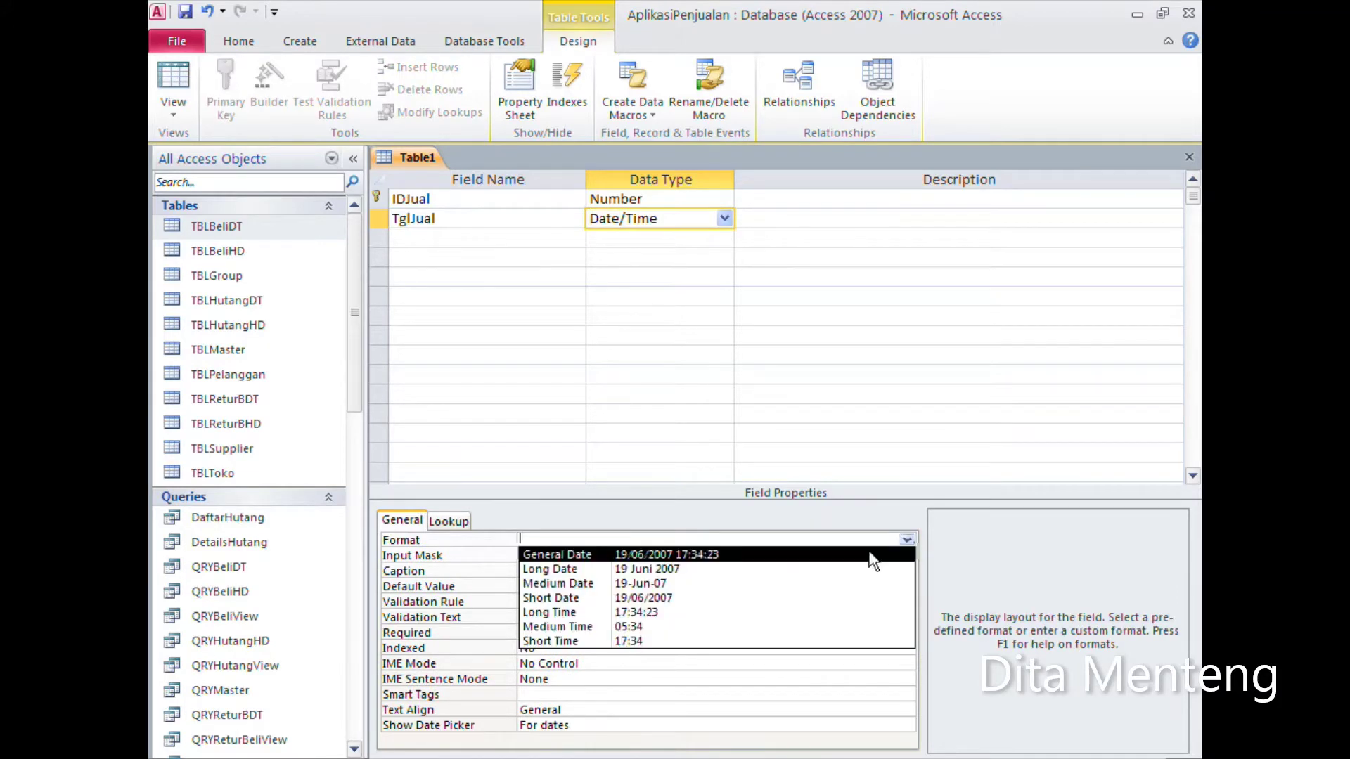
left_click(666, 606)
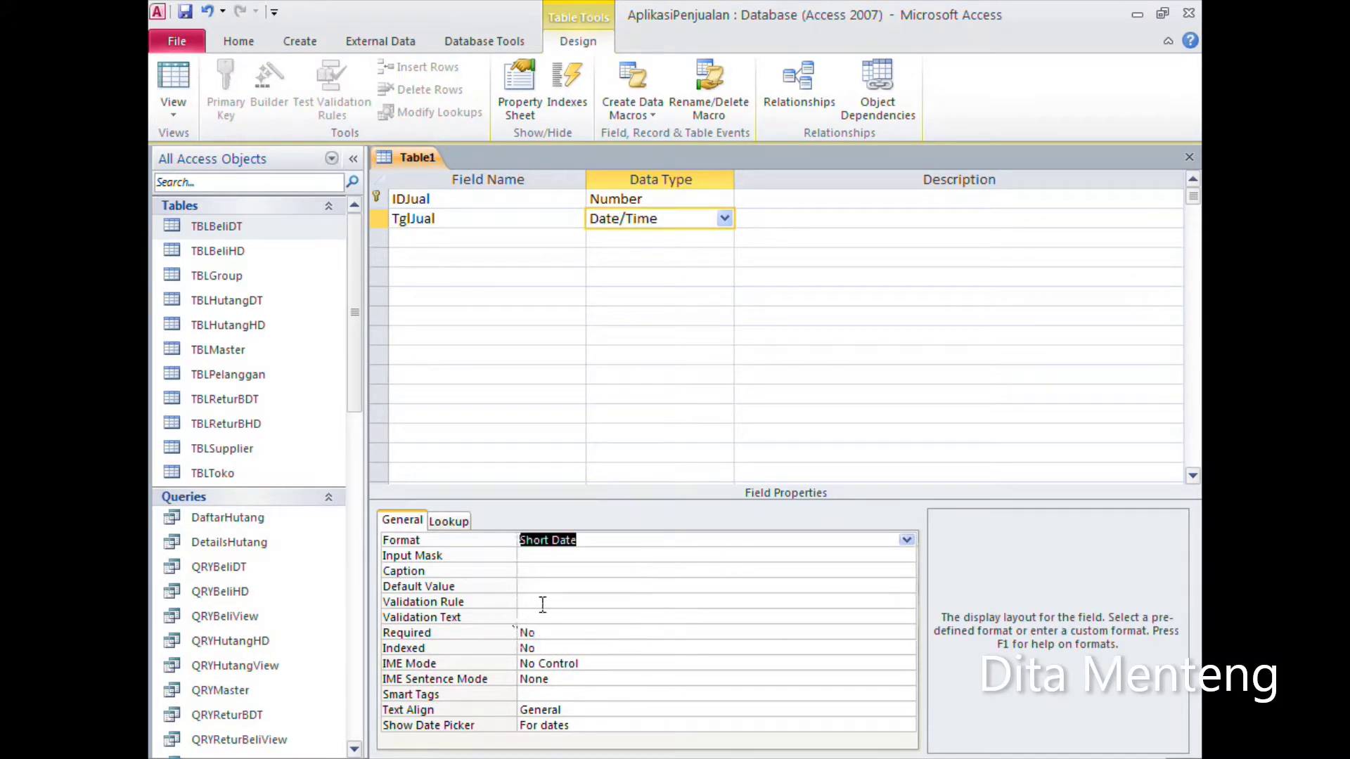
Step: Set TglJual's default value to =Date()
left_click(543, 588)
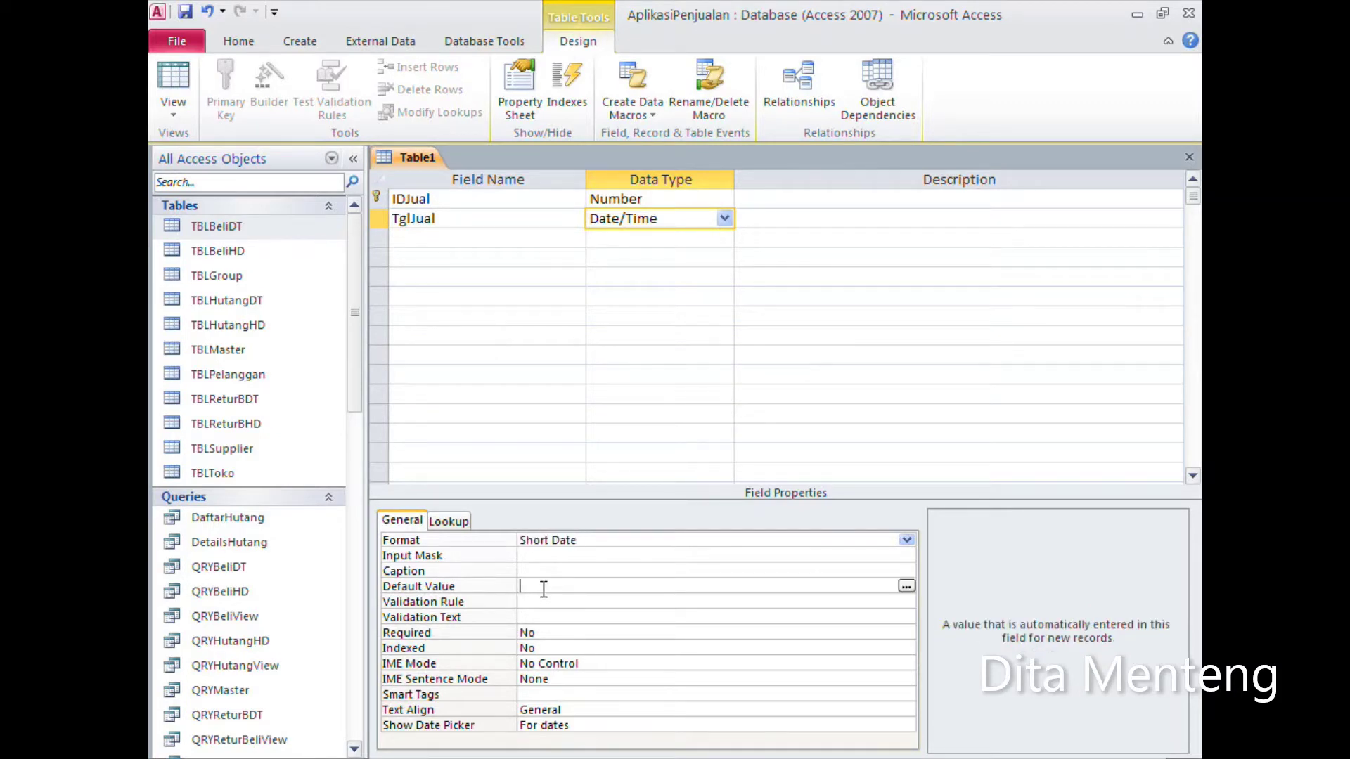
type("=date")
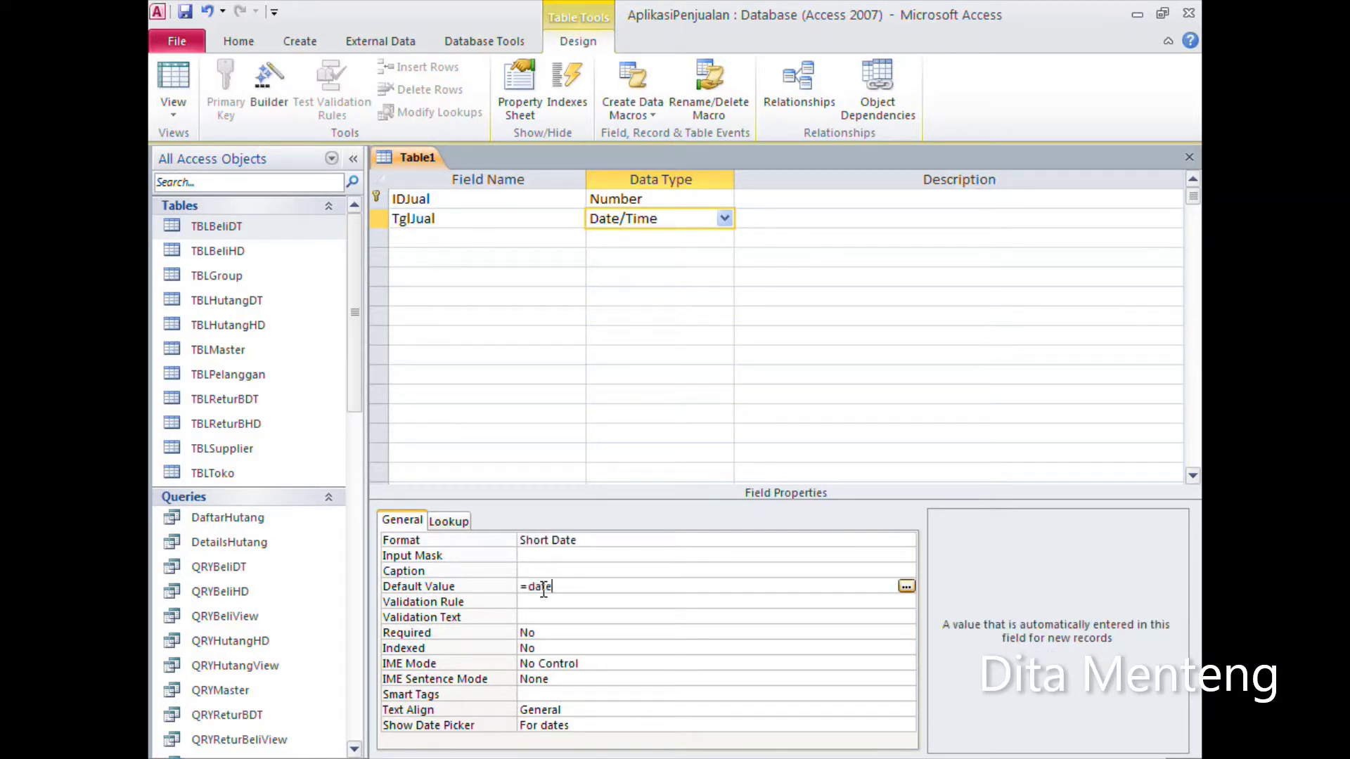
type("()")
key("Return")
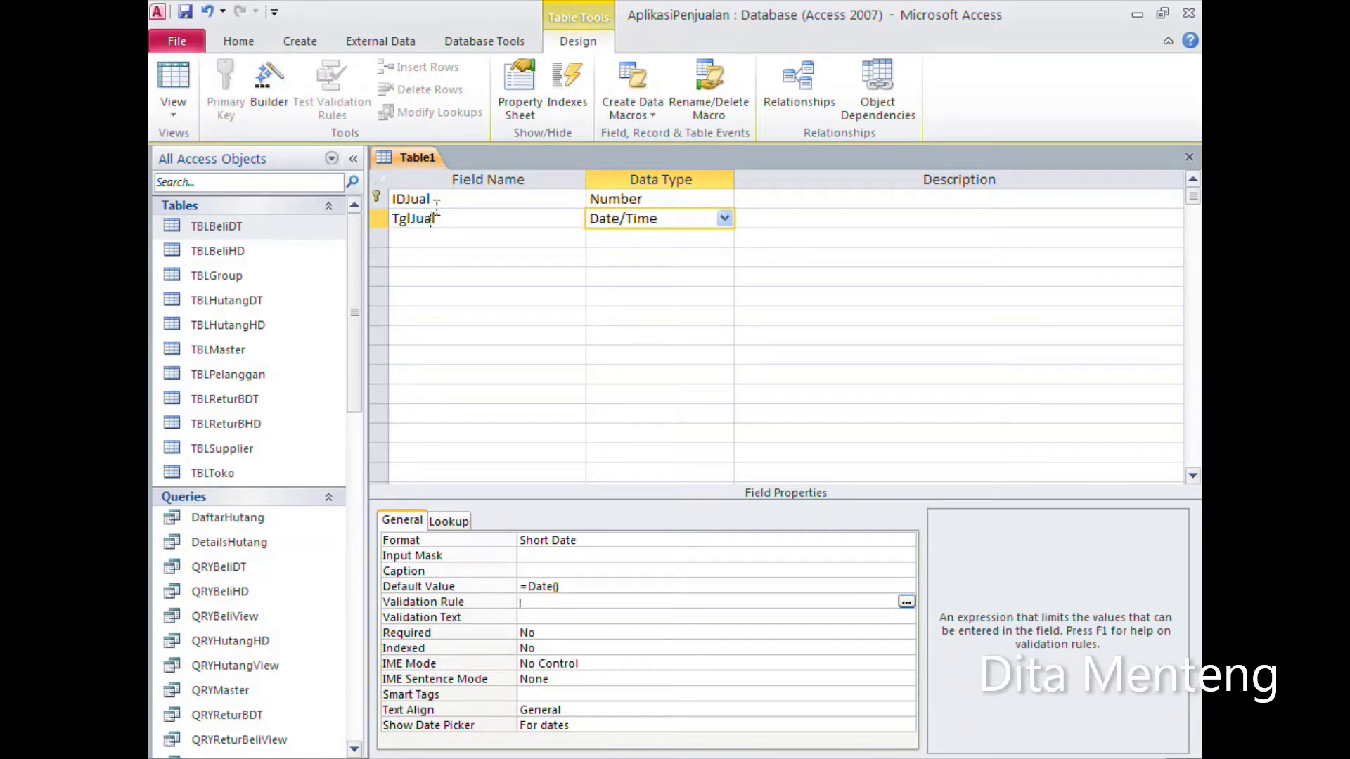
left_click(472, 239)
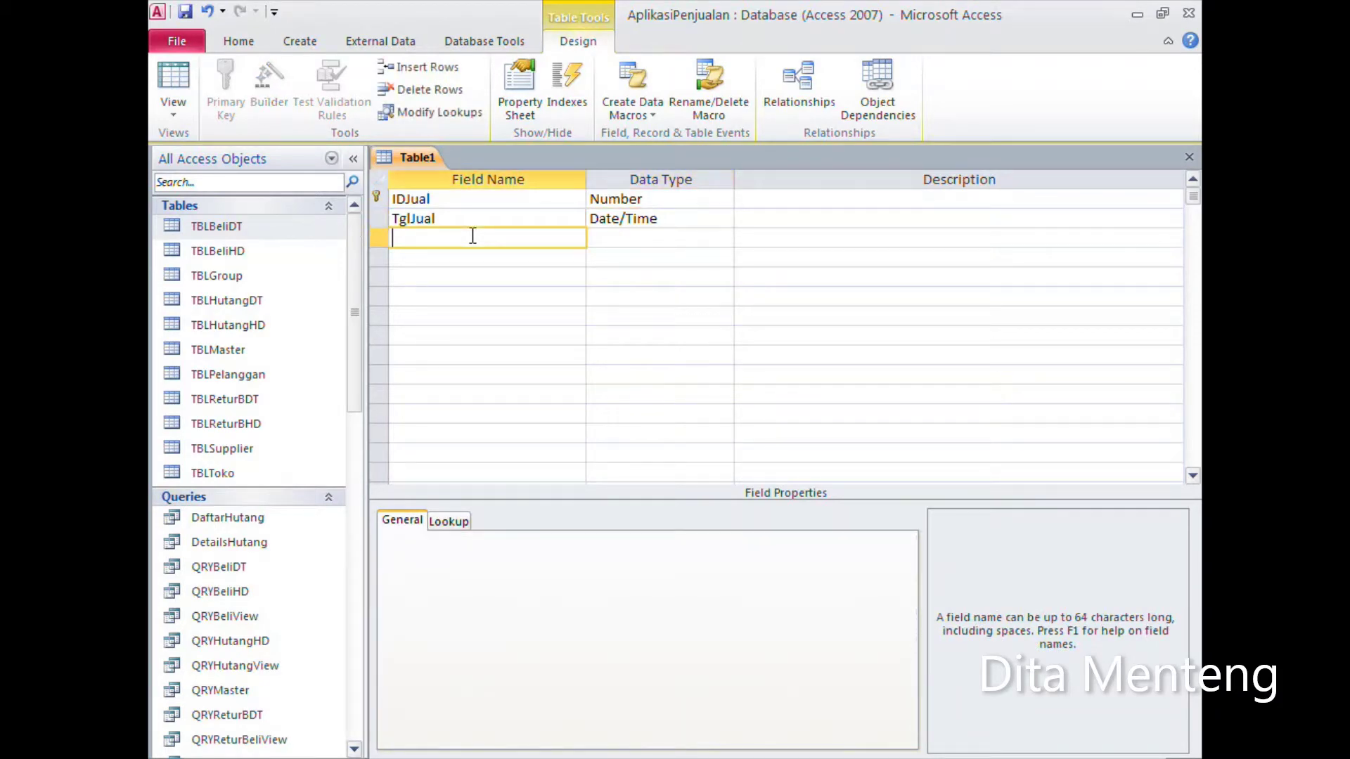
Step: Add a NoJual Text field with field size 20
type("NoJual")
key("Tab")
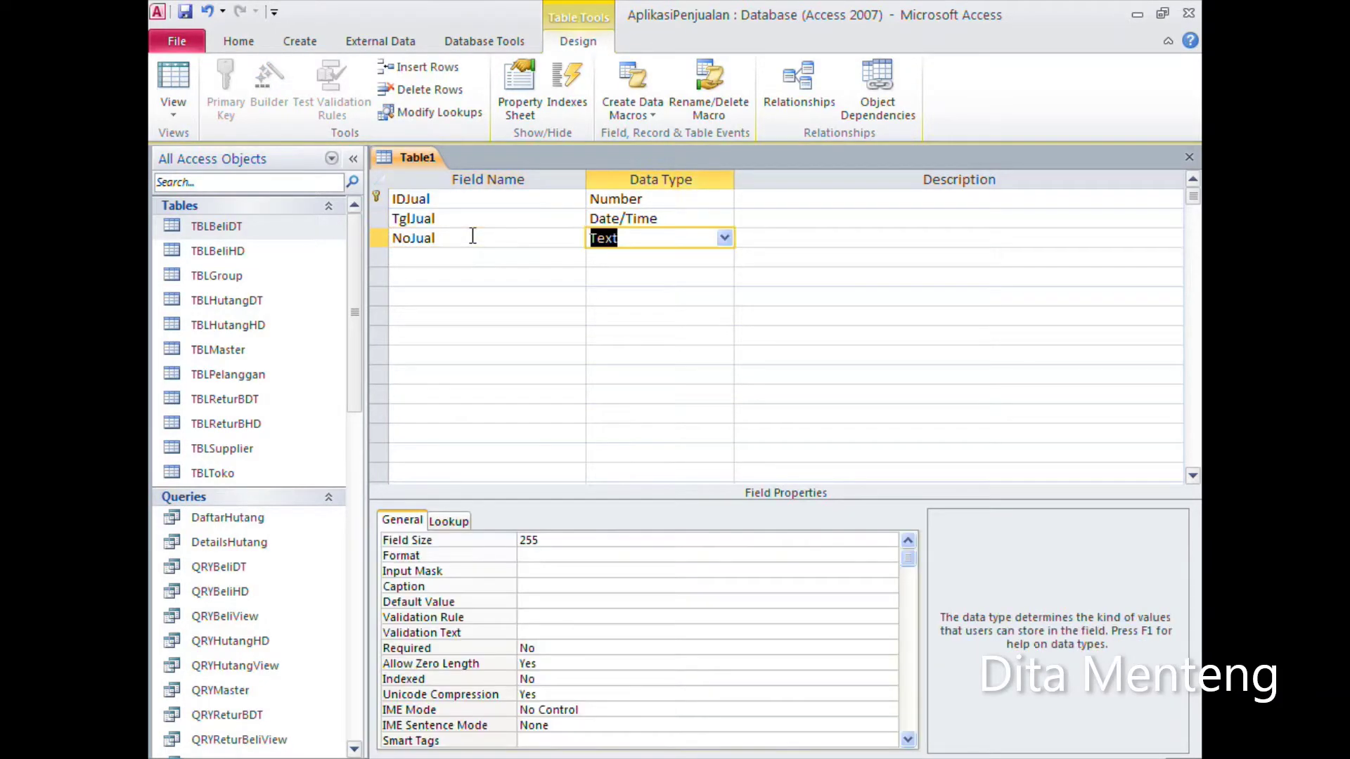
left_click(570, 540)
left_click(453, 541)
type("20")
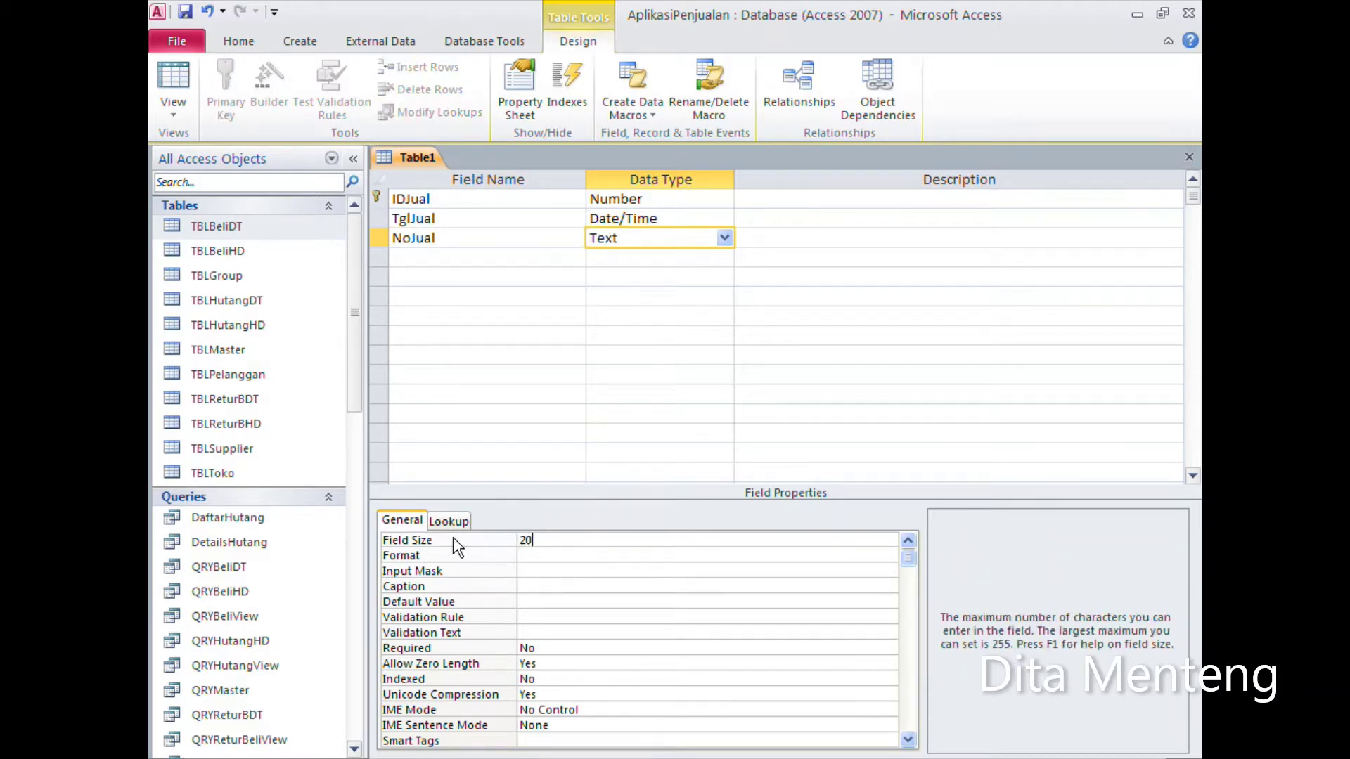
Step: Add a KodePel field and open its data type list
left_click(430, 251)
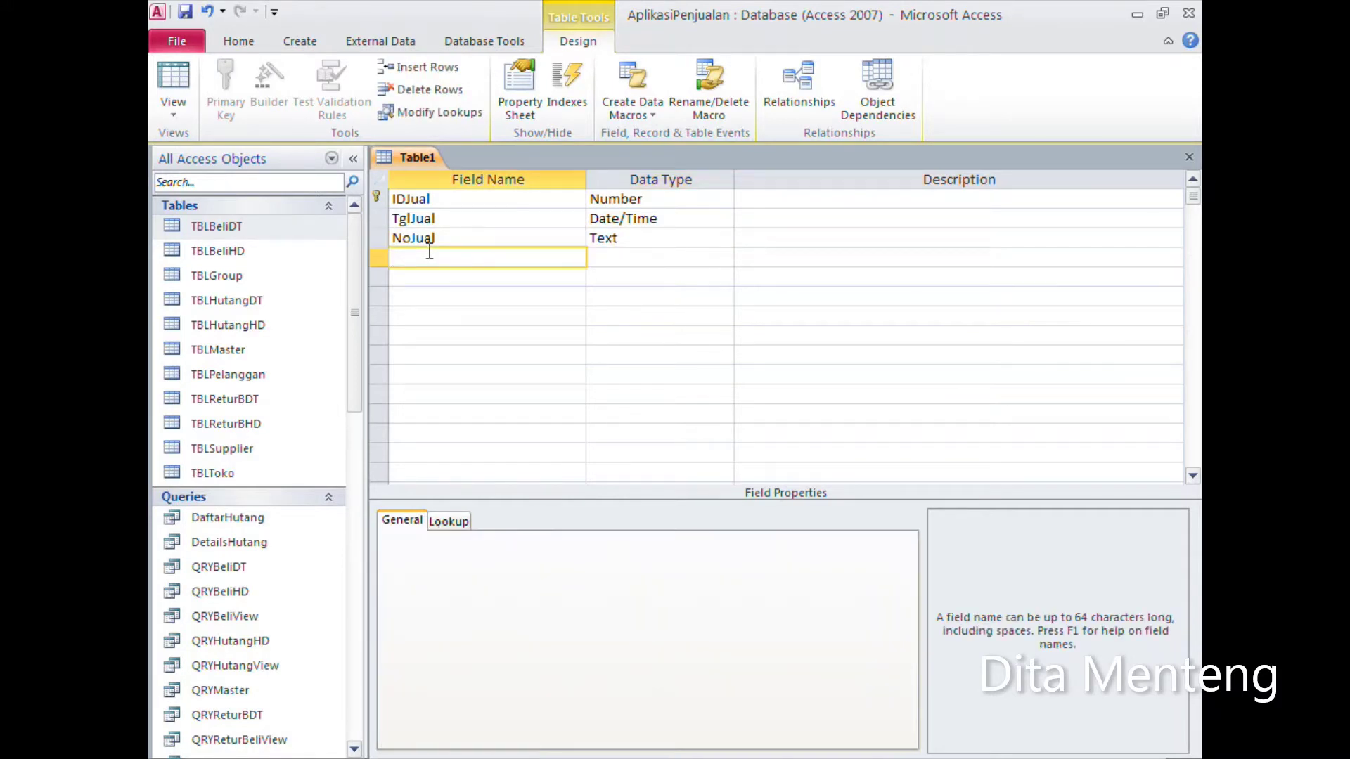
type("K")
type("odd")
type("Pel")
key("Tab")
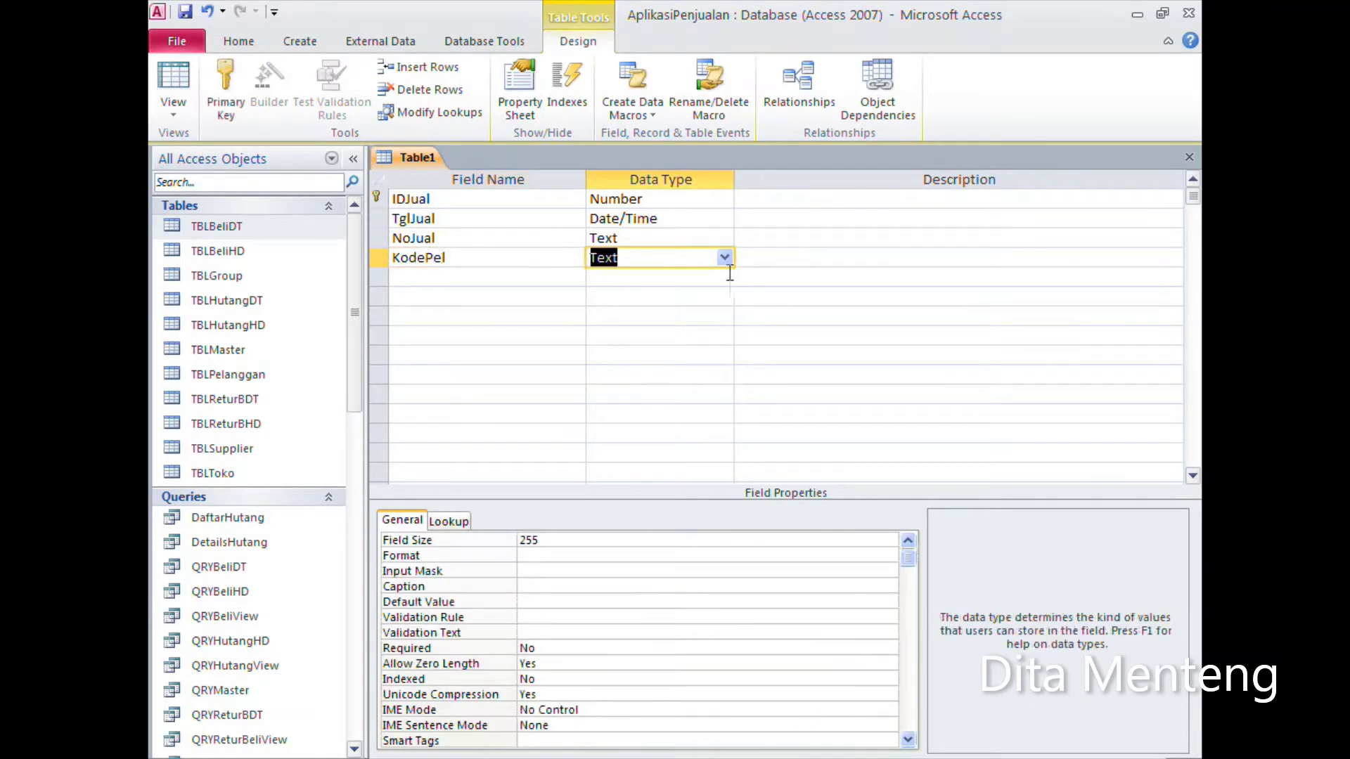
left_click(724, 258)
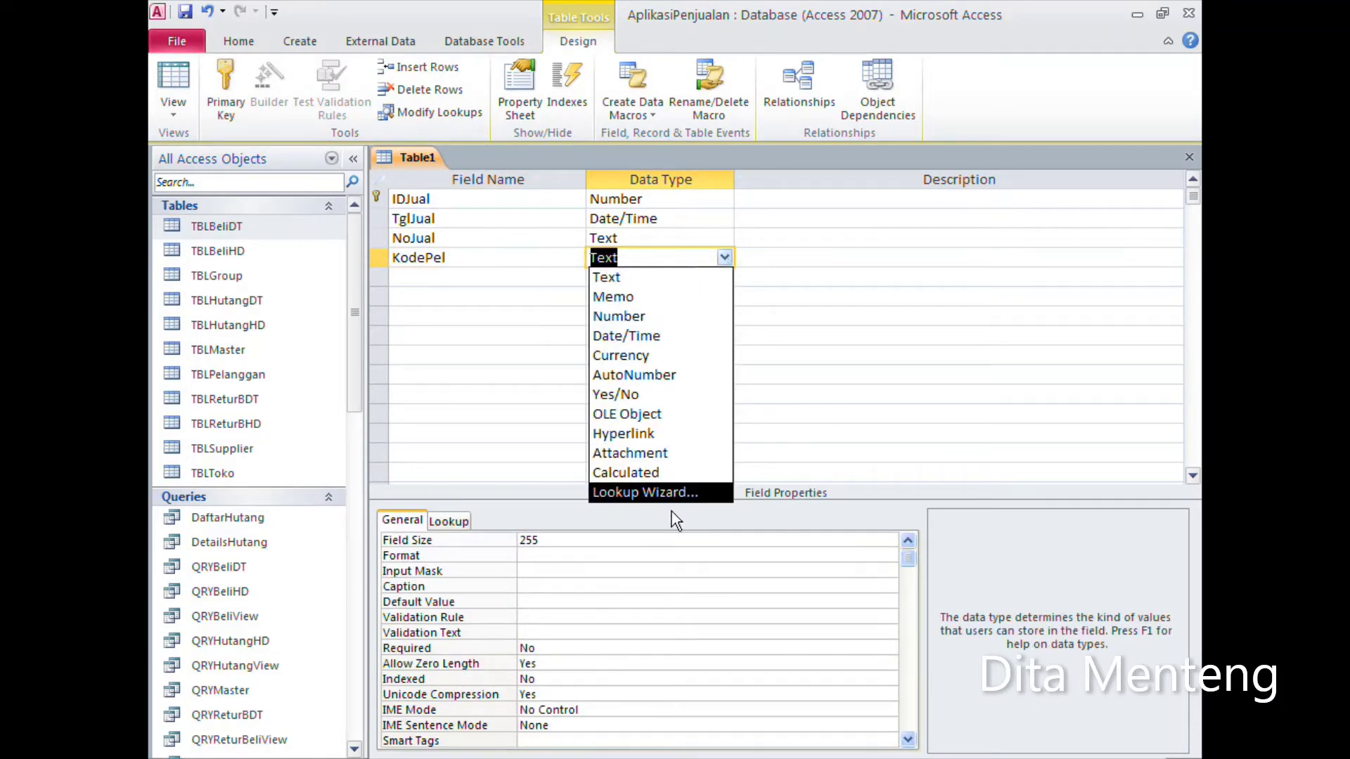
Step: Make KodePel a lookup from TBLPelanggan using the KodePel and NamaPel fields
left_click(673, 494)
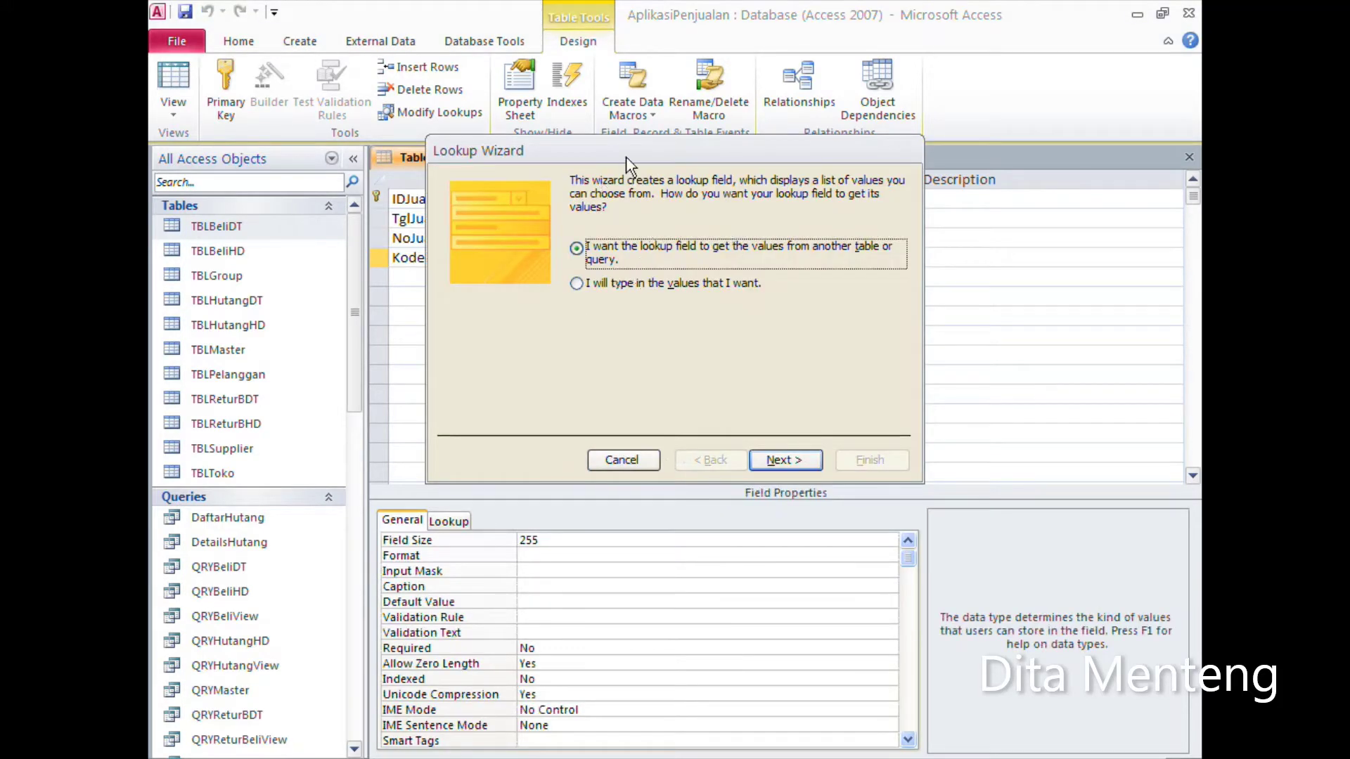
mouse_move(626, 156)
left_mouse_down()
mouse_move(703, 195)
mouse_move(628, 227)
left_mouse_up()
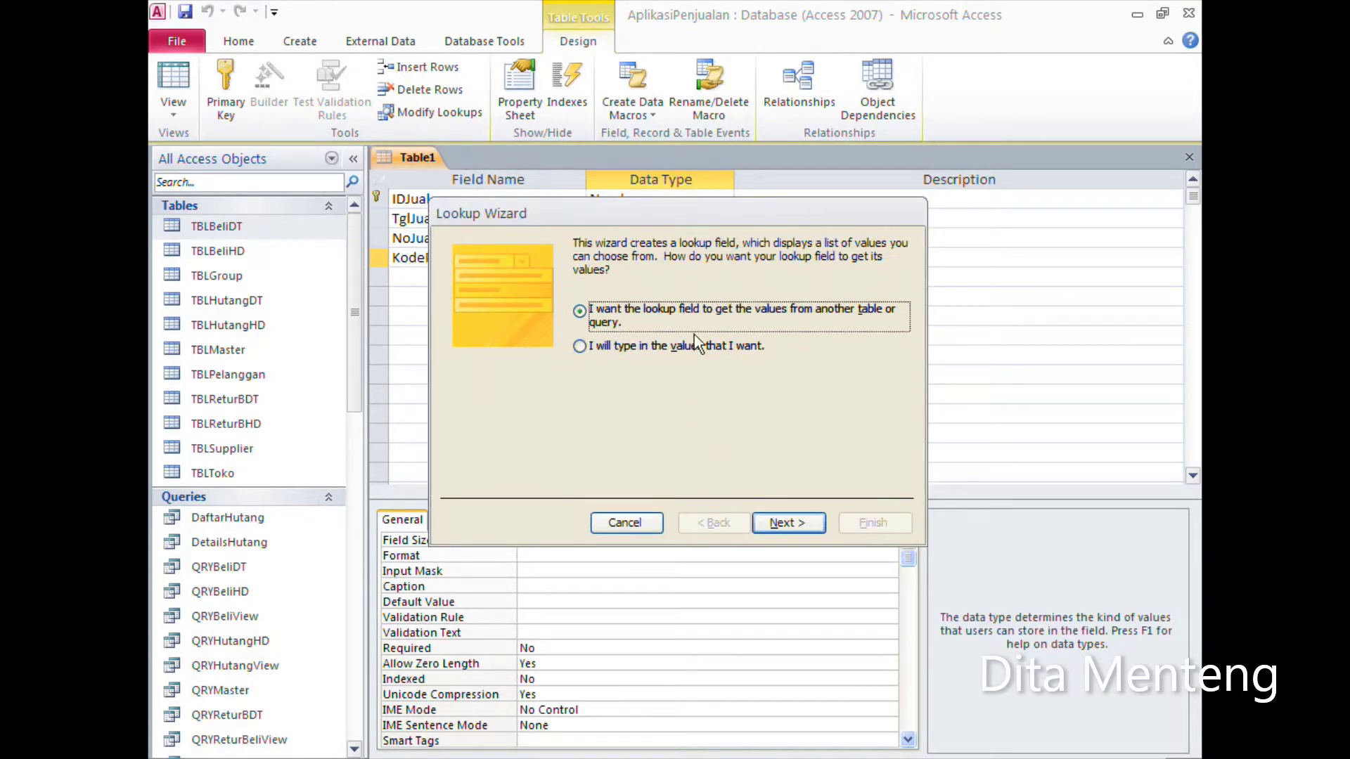
left_click(797, 527)
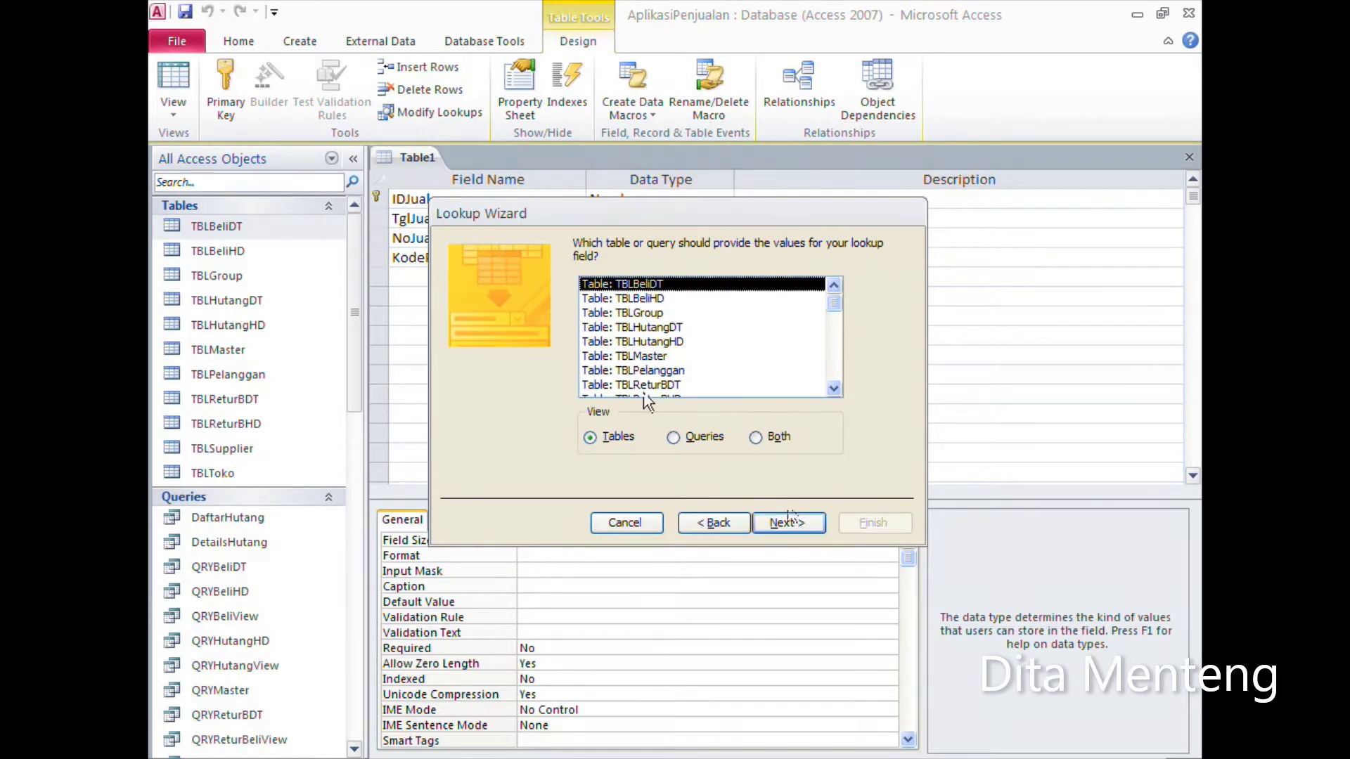
left_click(664, 371)
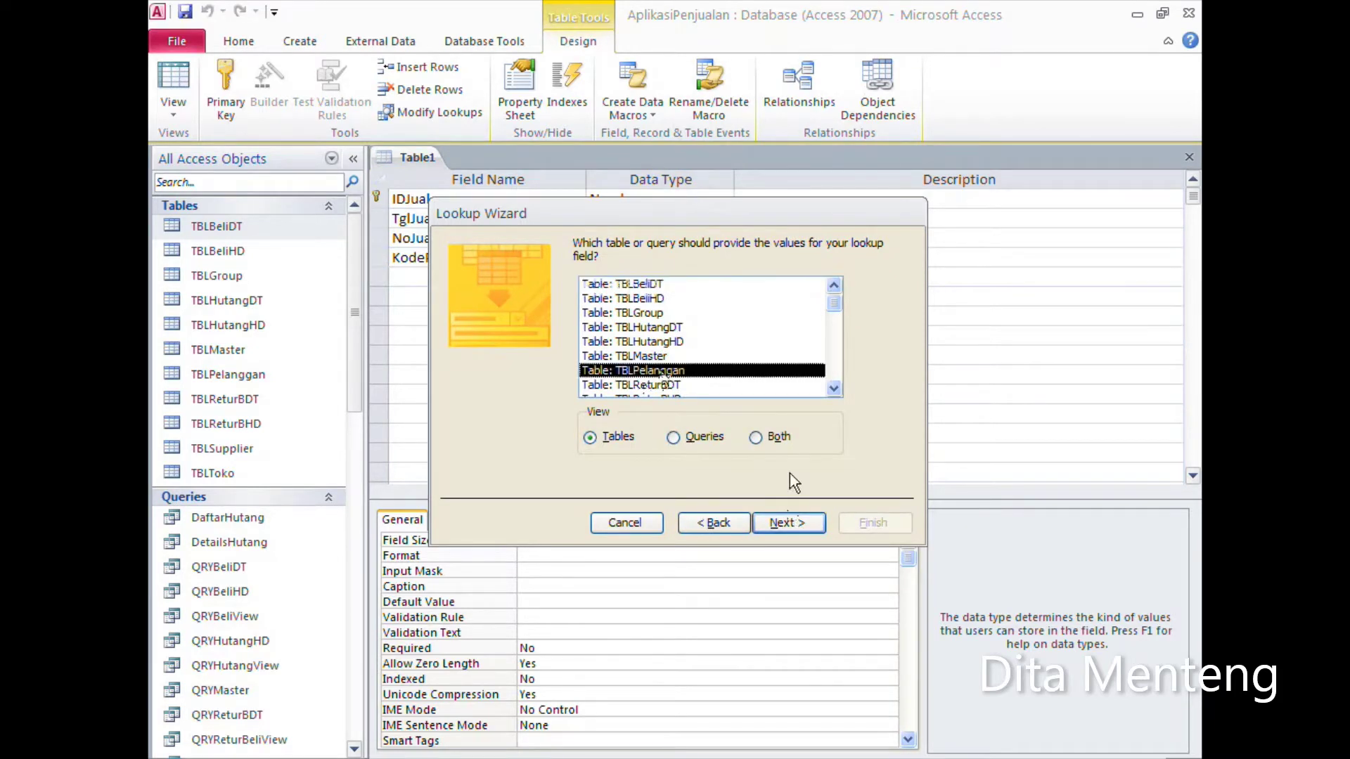
left_click(787, 523)
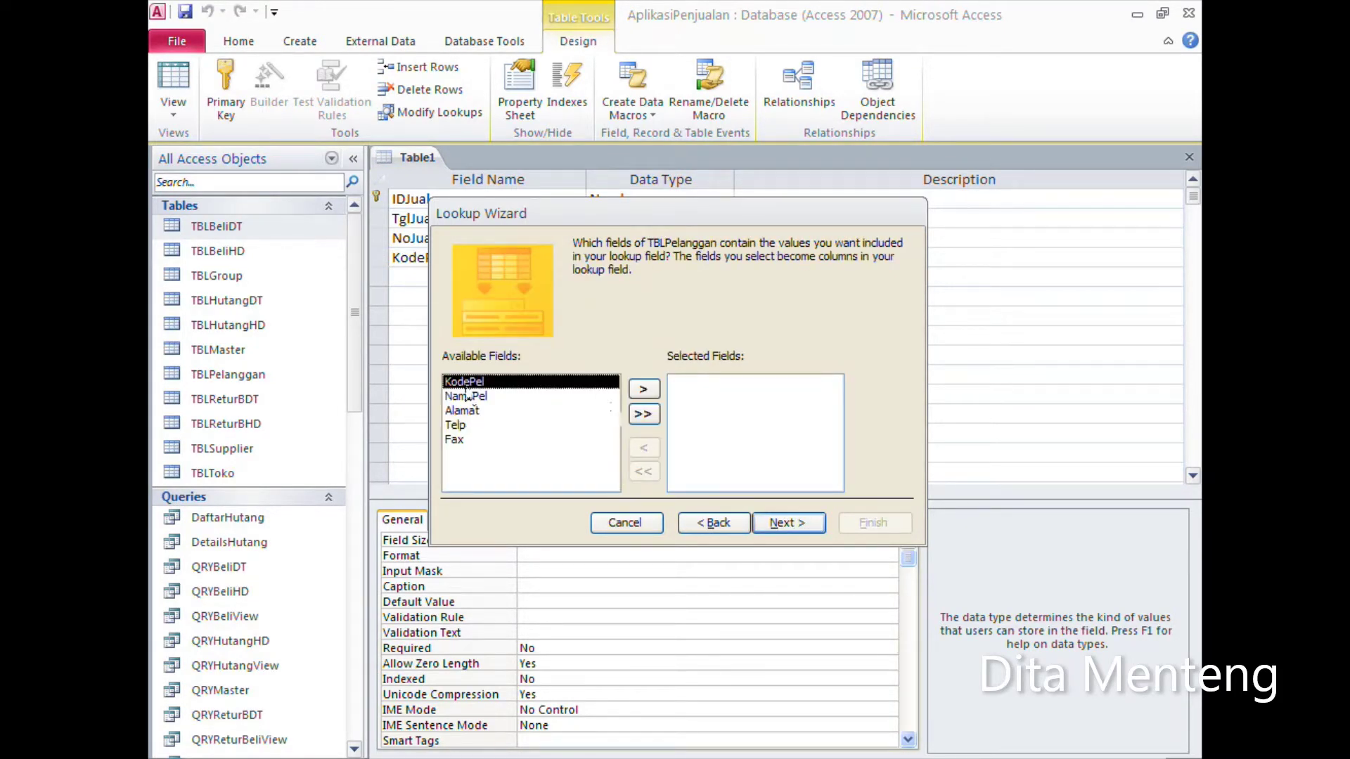
left_click(646, 398)
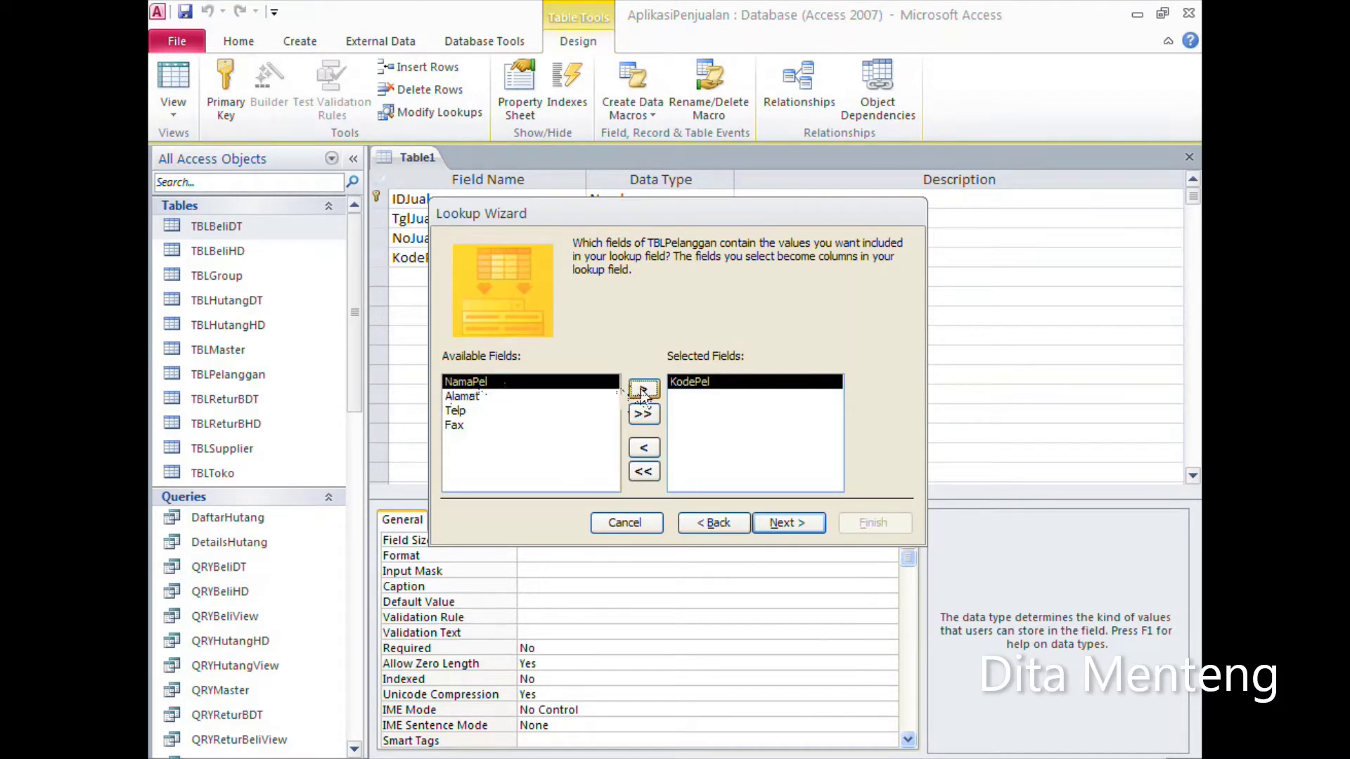
left_click(643, 389)
left_click(788, 523)
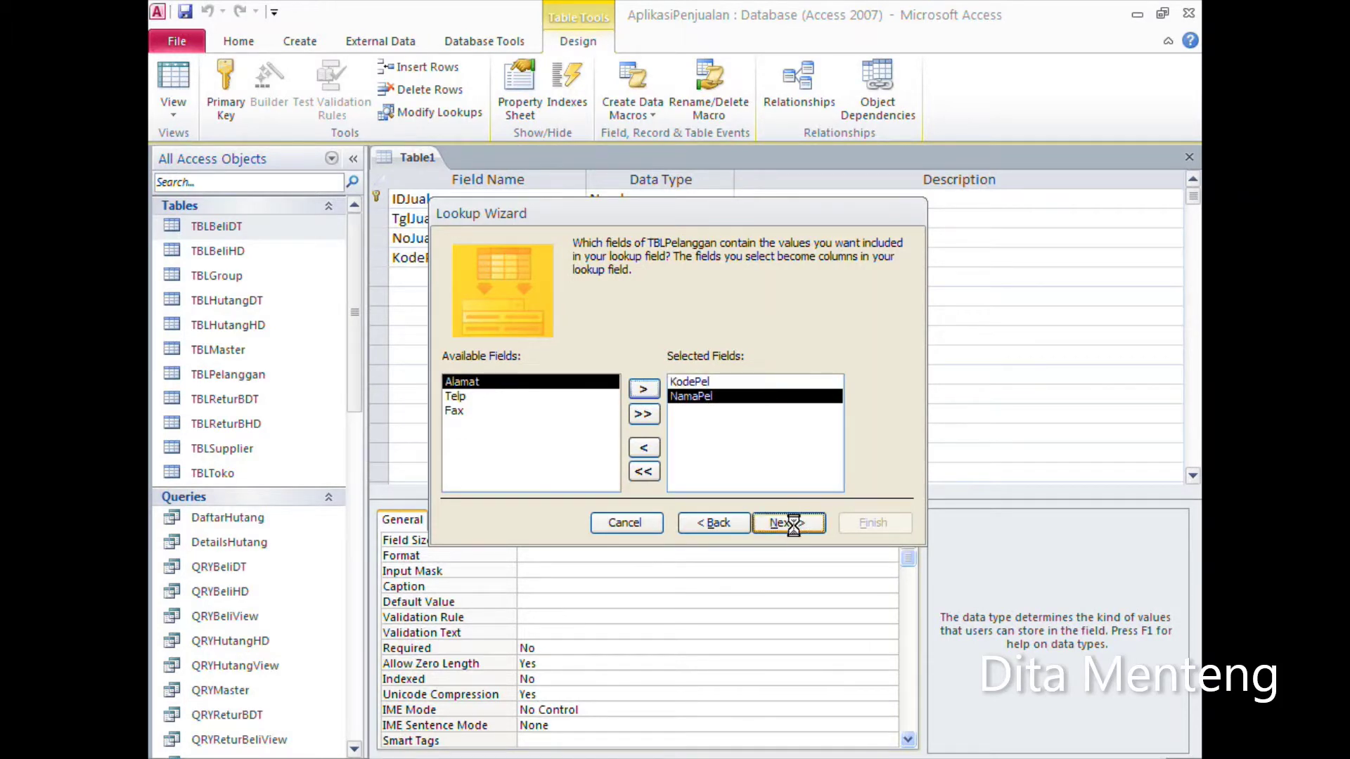
Step: Sort the lookup by KodePel, show the code column, resize the KodePel and NamaPel columns, and finish
left_click(612, 313)
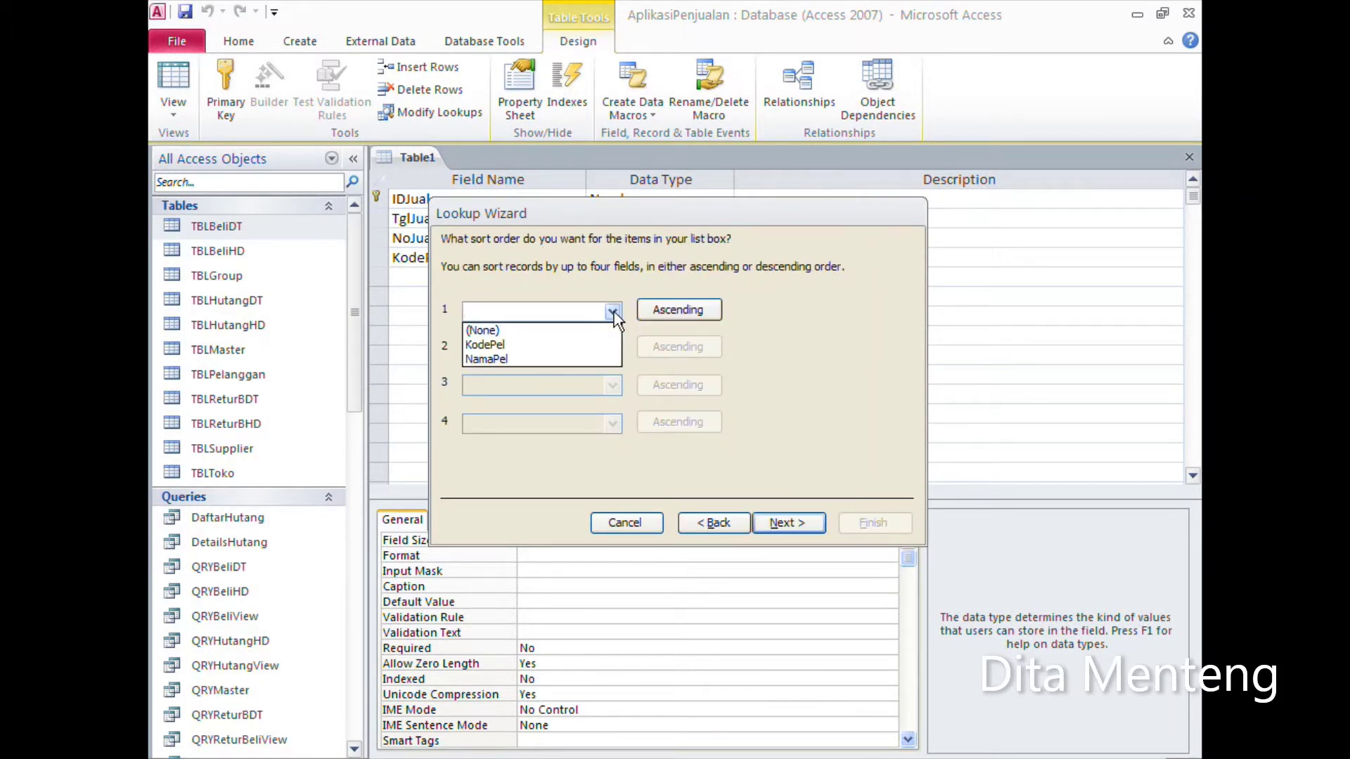
left_click(538, 345)
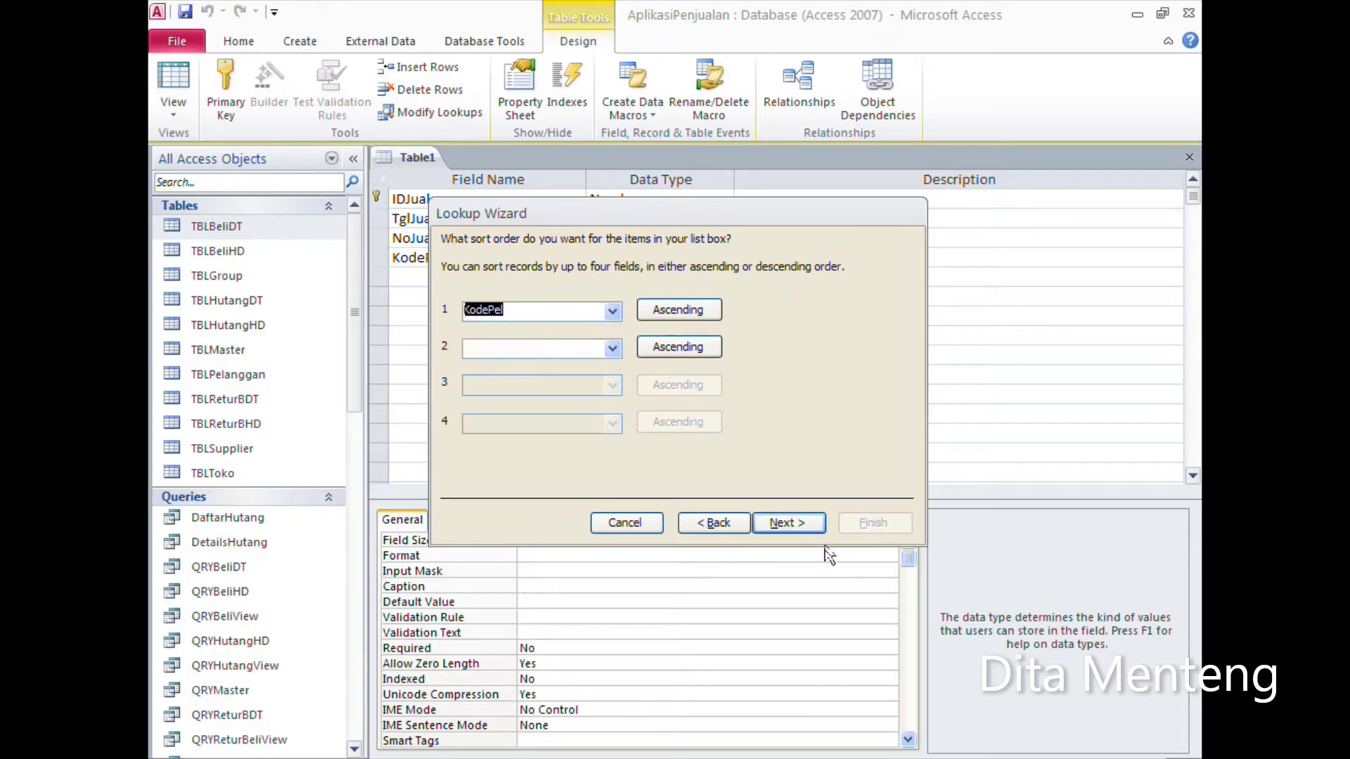
left_click(791, 524)
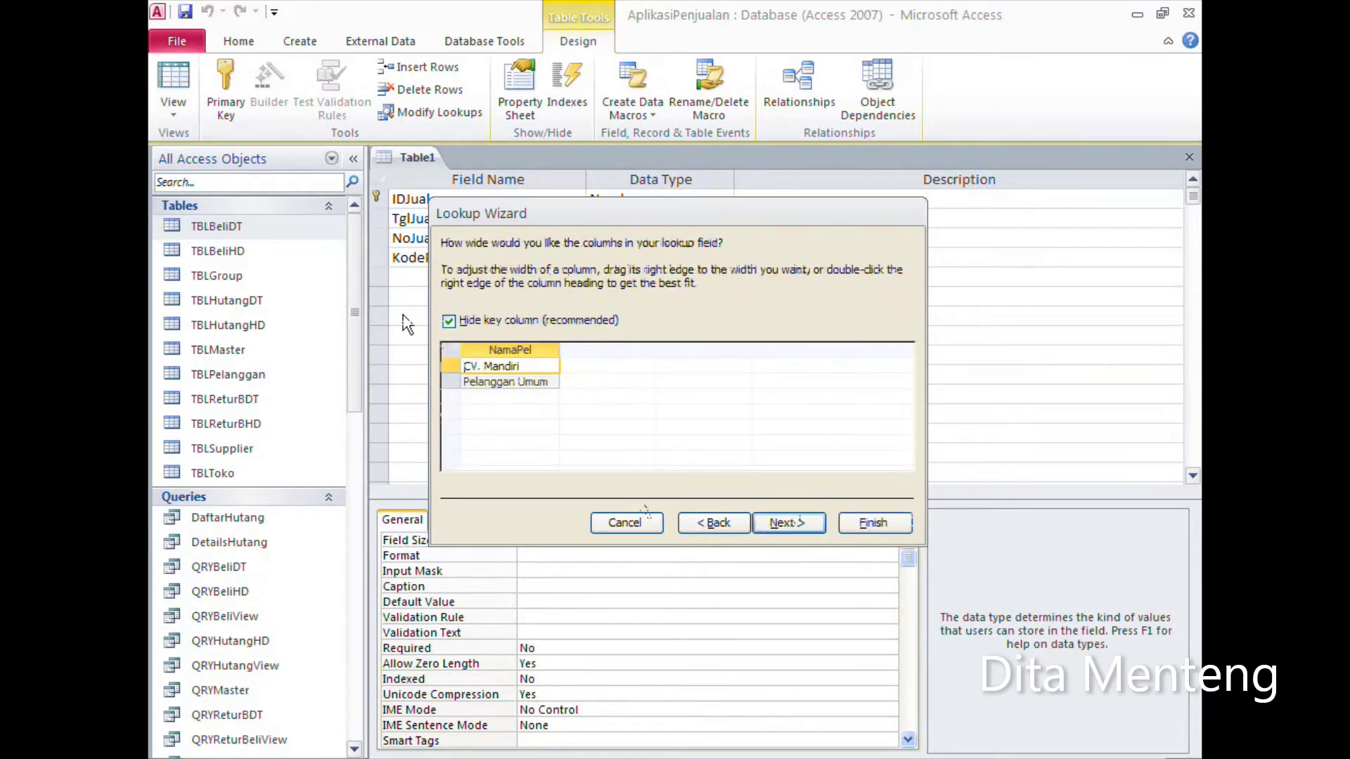
left_click(448, 322)
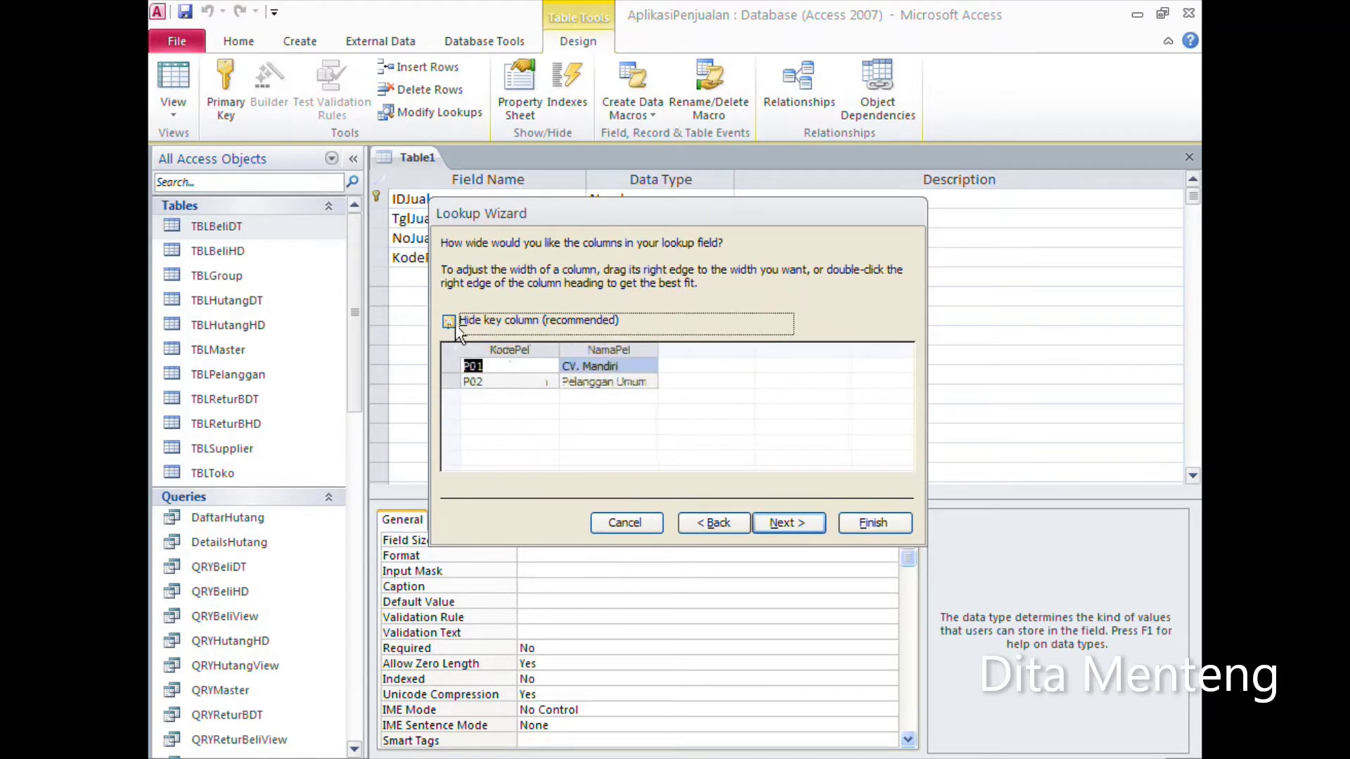
left_click_drag(533, 361, 532, 361)
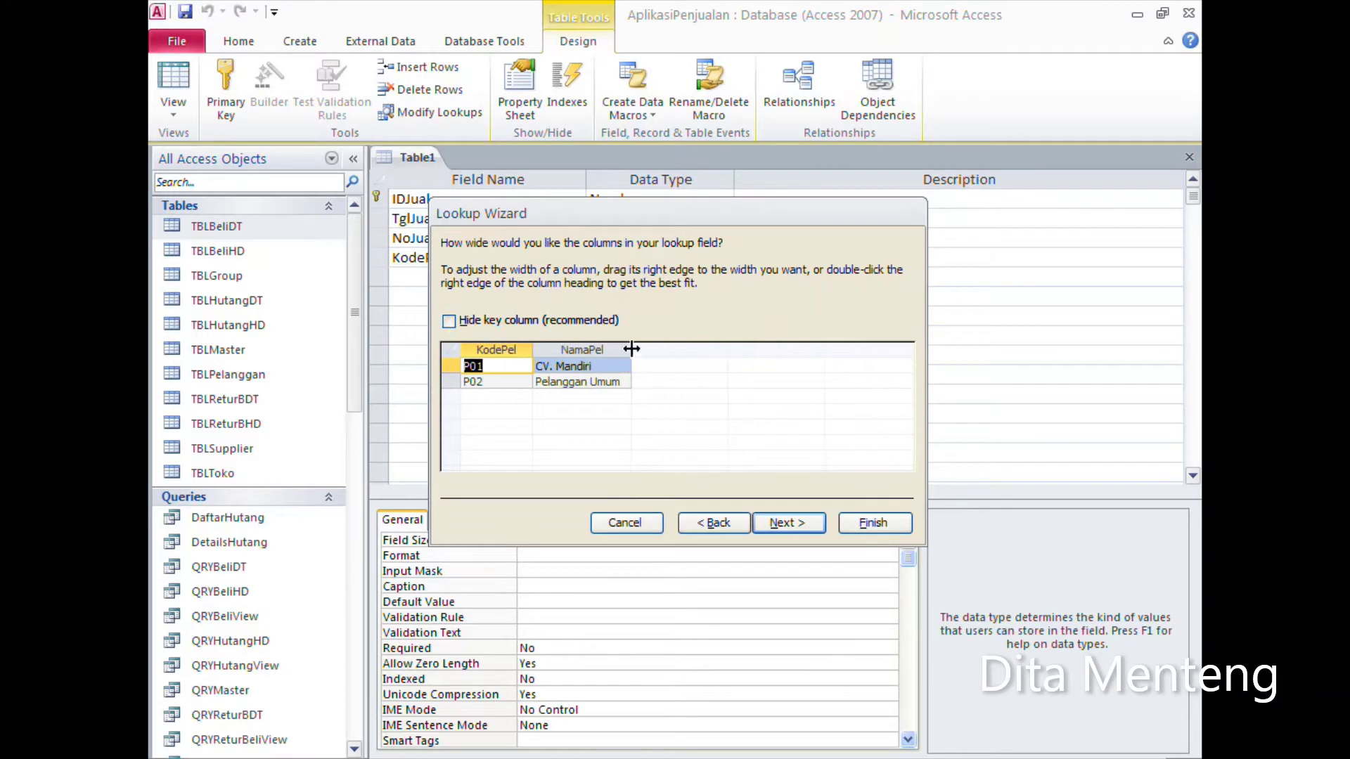
left_click_drag(631, 349, 700, 342)
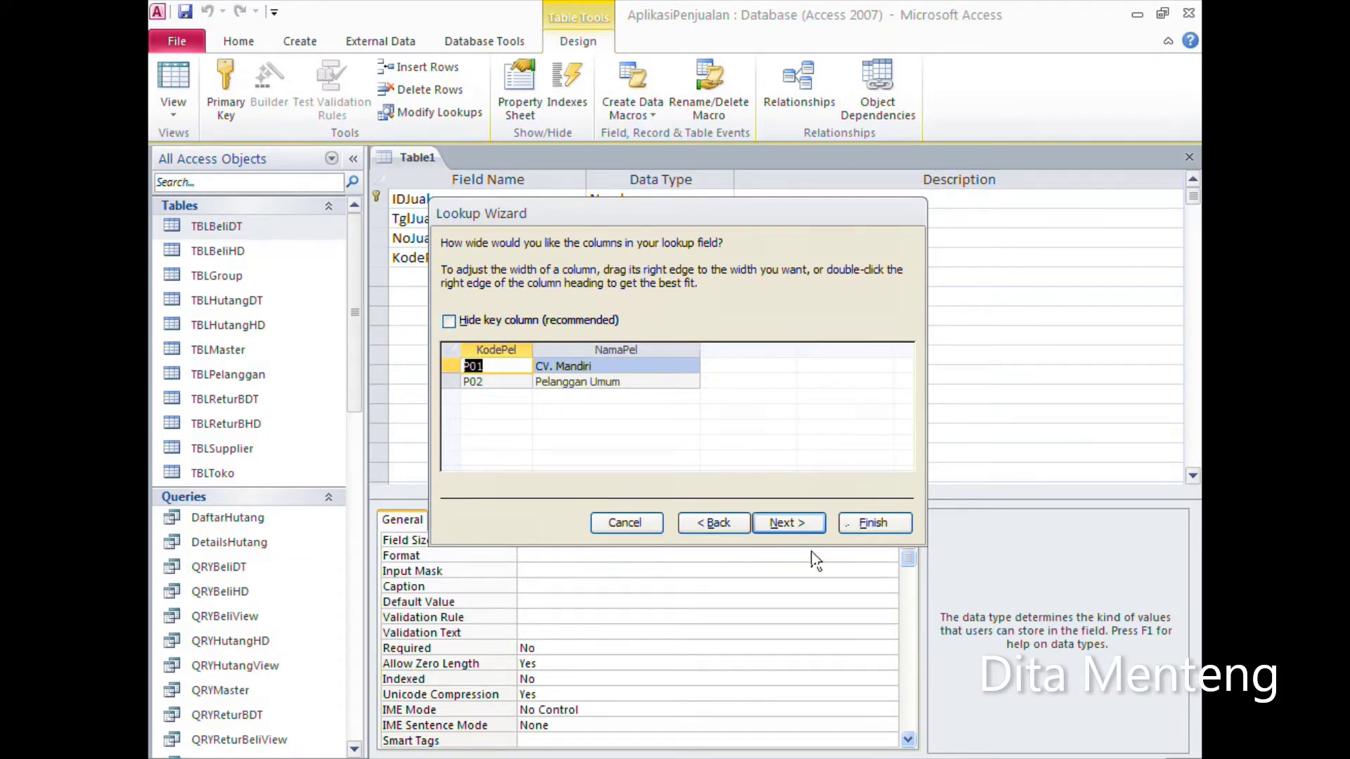
left_click(786, 523)
left_click(799, 533)
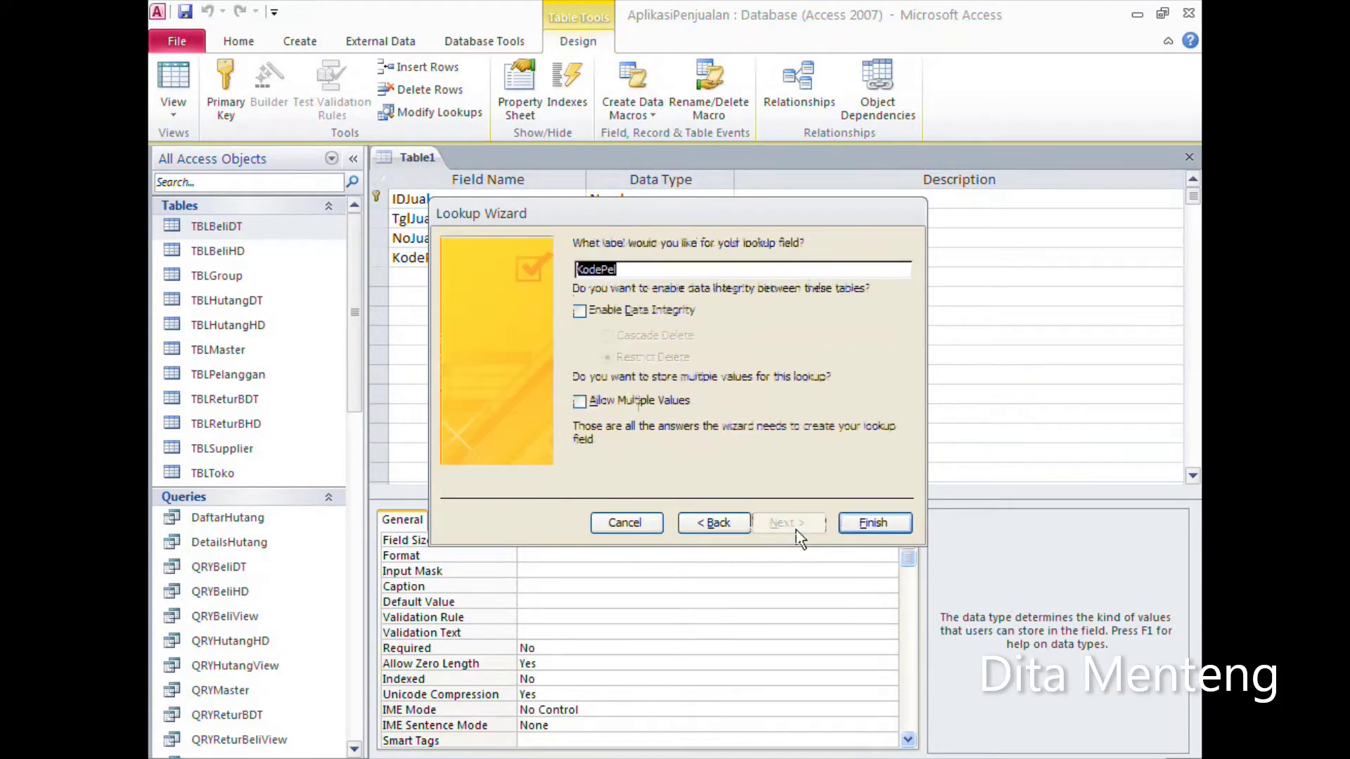
left_click(879, 529)
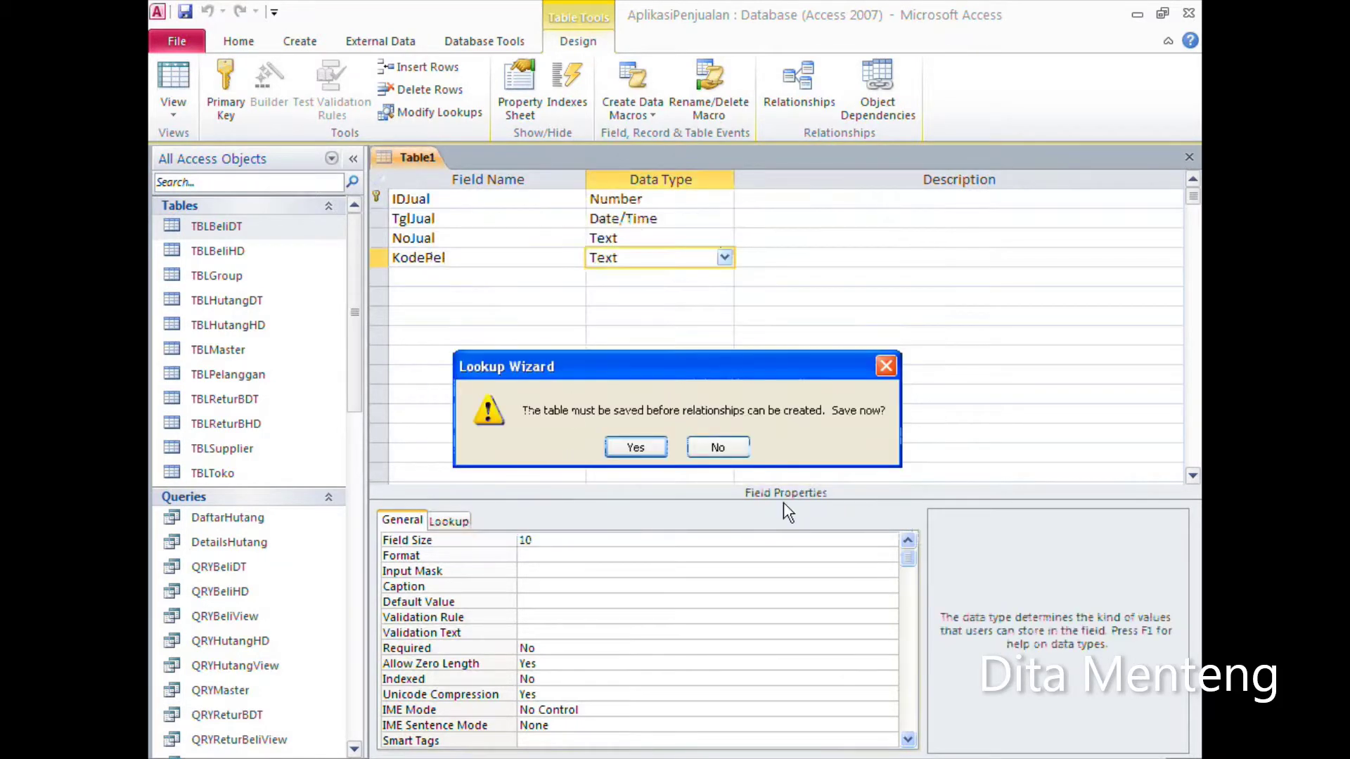
Step: Save the table as TBLJualHD and dismiss the two error messages
left_click(637, 448)
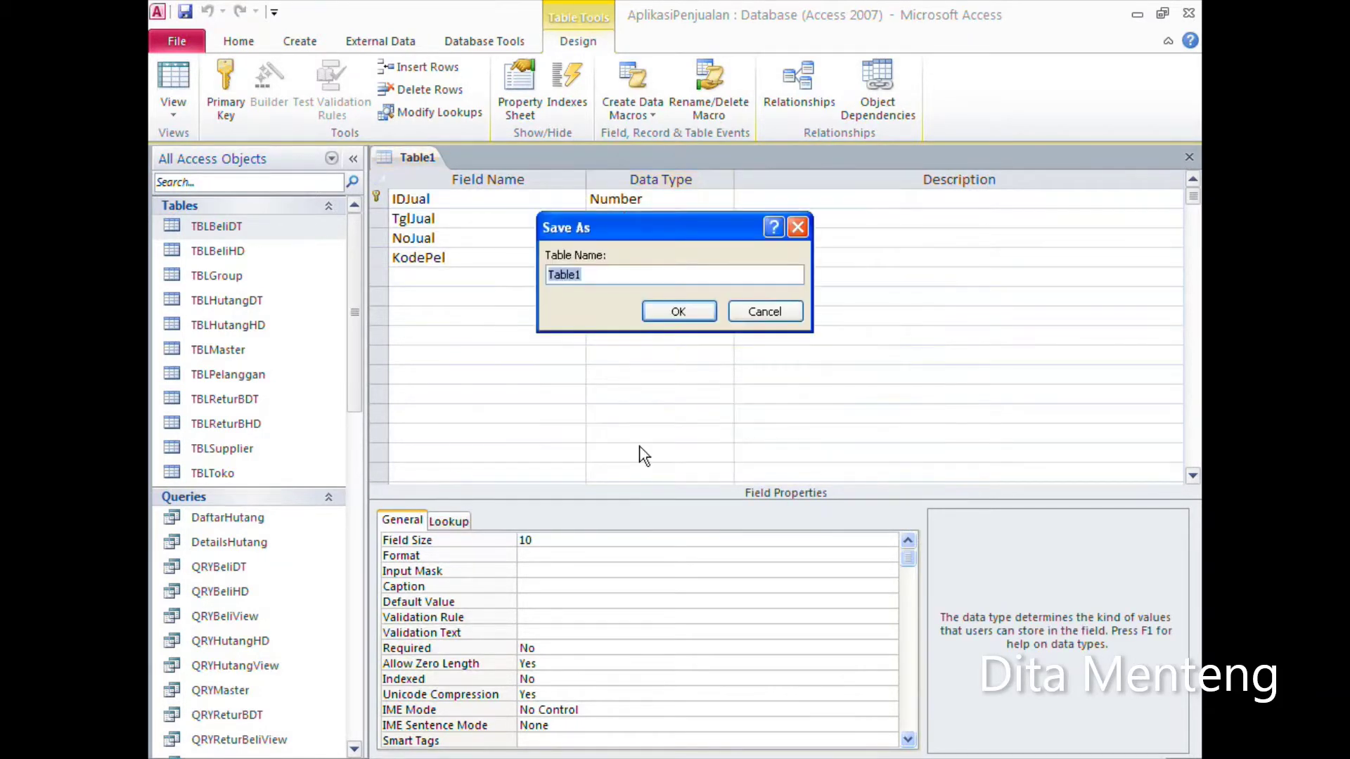
type("T")
type("BLJualHD")
left_click(678, 313)
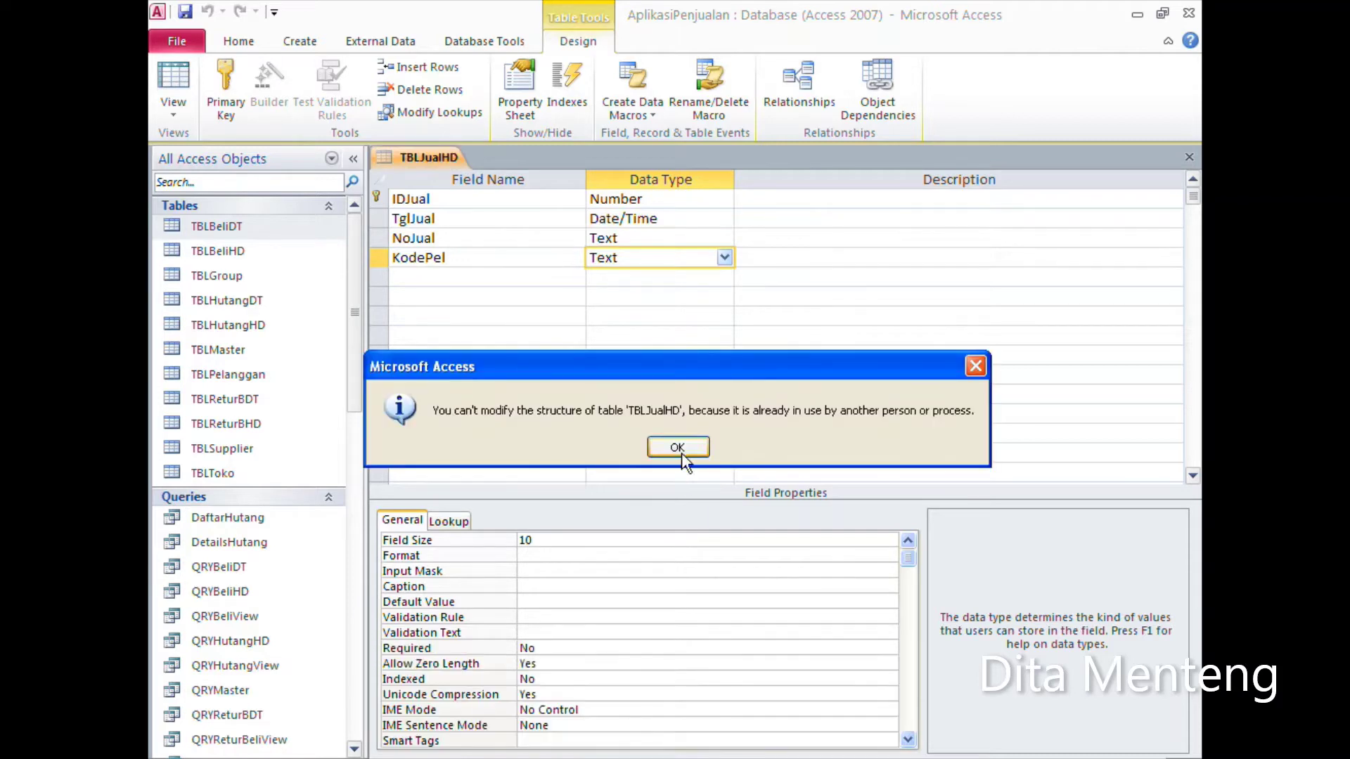
left_click(680, 458)
left_click(678, 465)
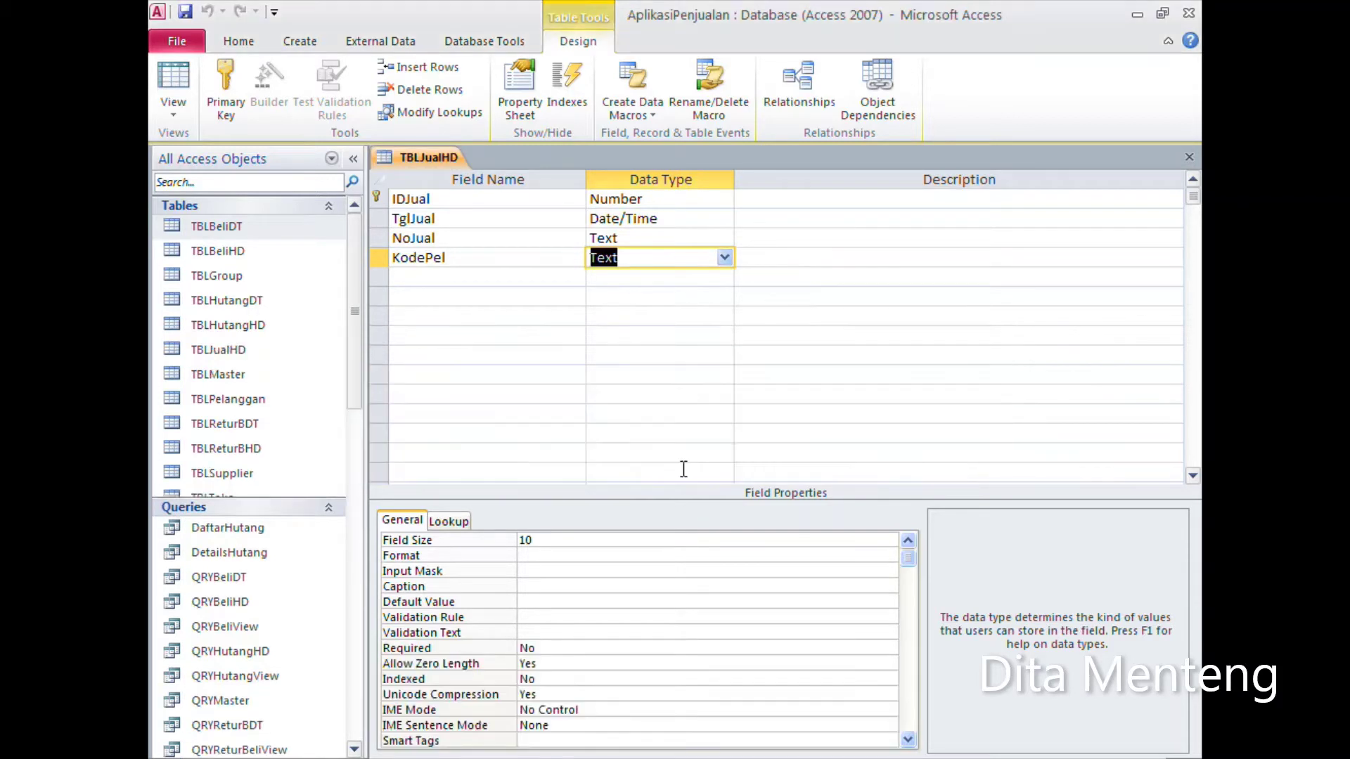
left_click(431, 278)
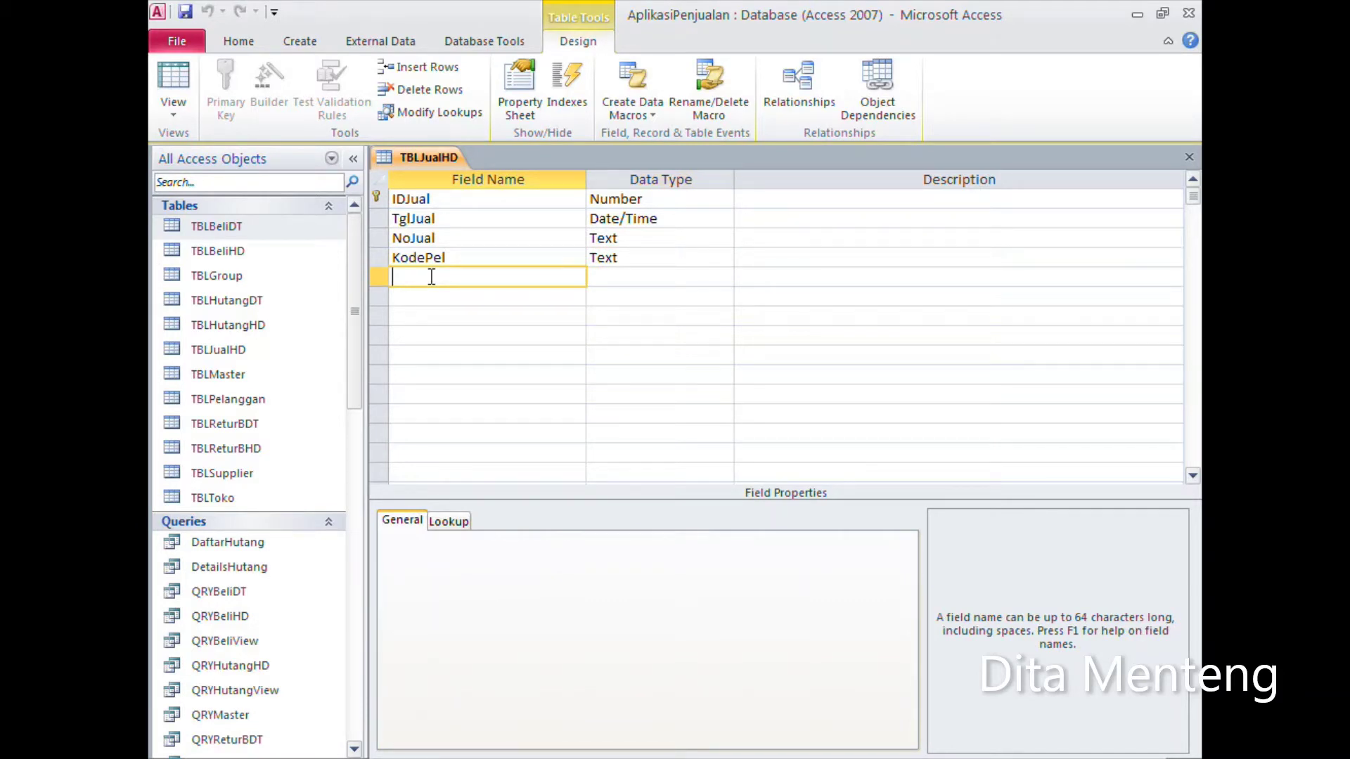
Step: Add a StatusByr field and start the Lookup Wizard for its data type
type("S")
type("tatusB")
type("yr")
key("Tab")
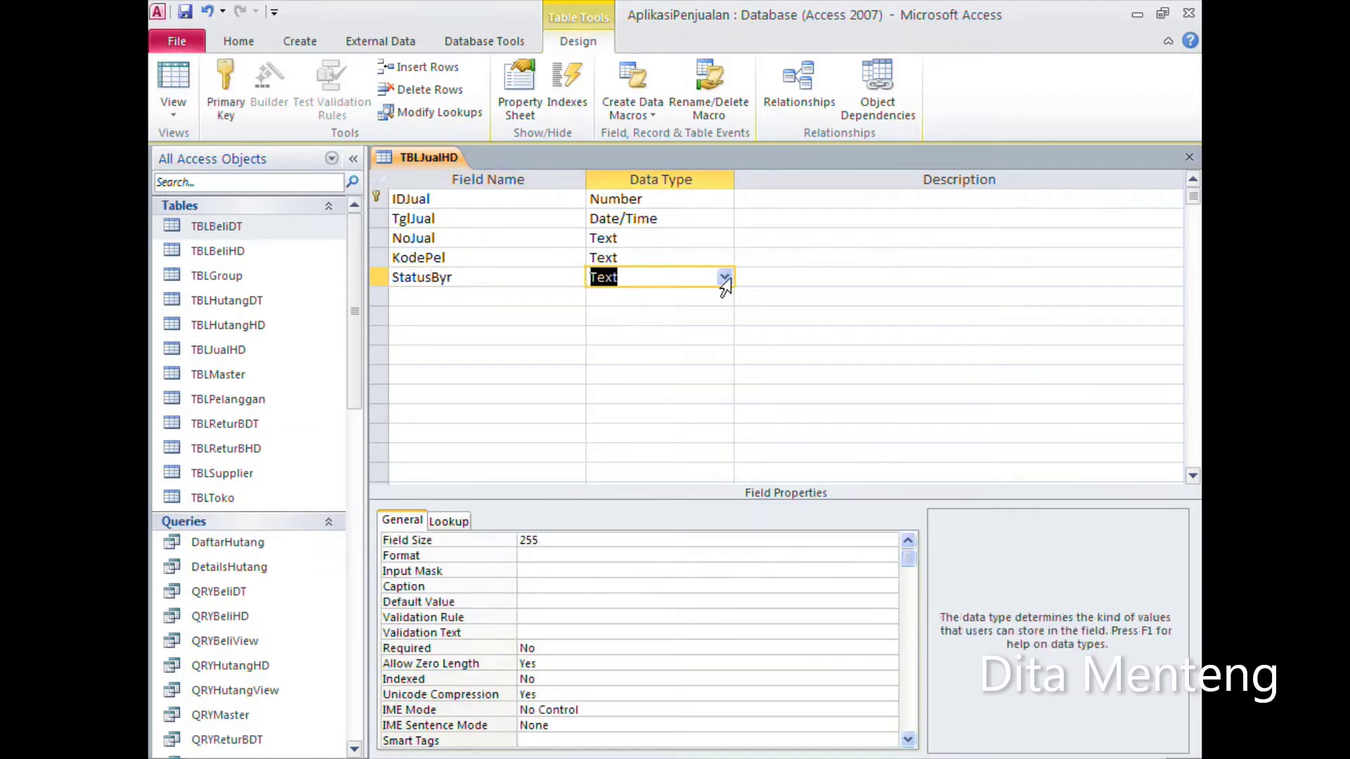
left_click(724, 277)
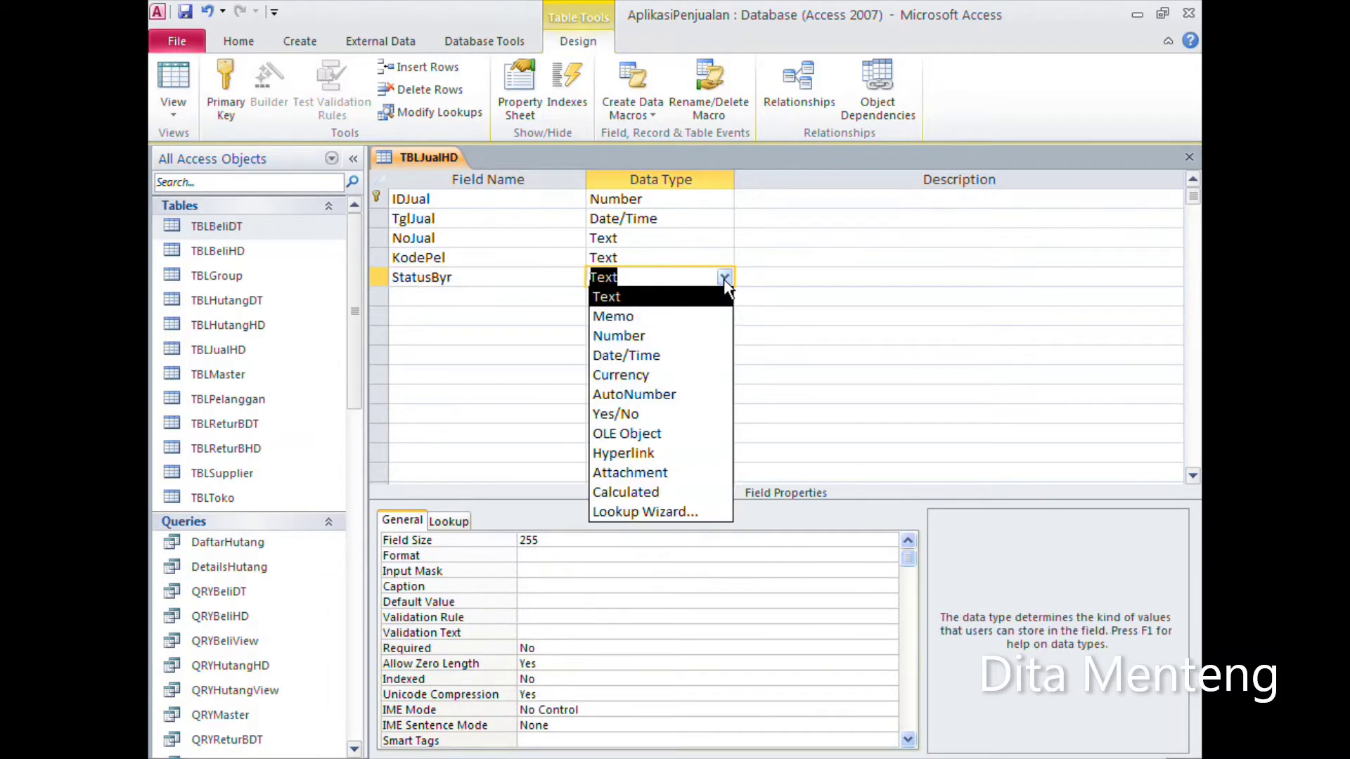
left_click(676, 519)
Step: Give StatusByr a typed-in lookup list with the values Tunai and Kredit
left_click(653, 285)
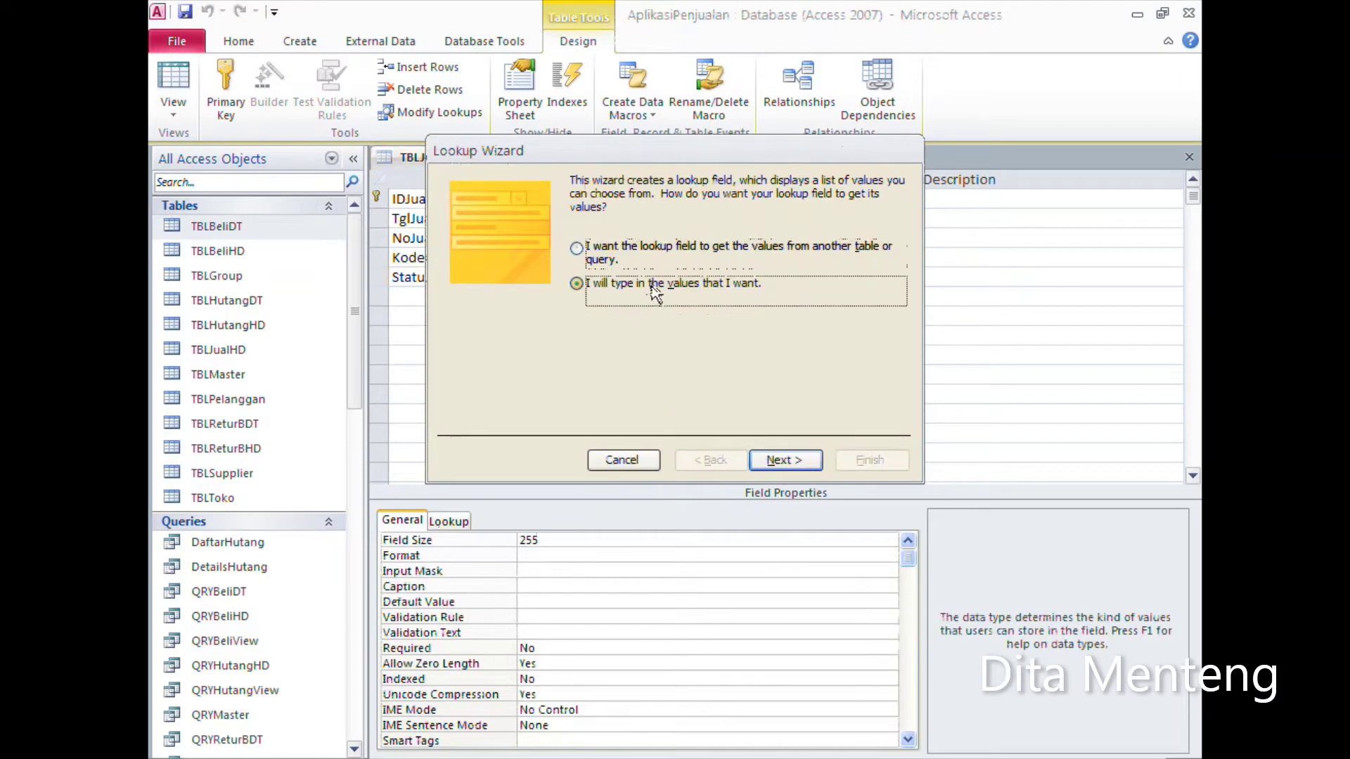
left_click_drag(651, 163, 687, 267)
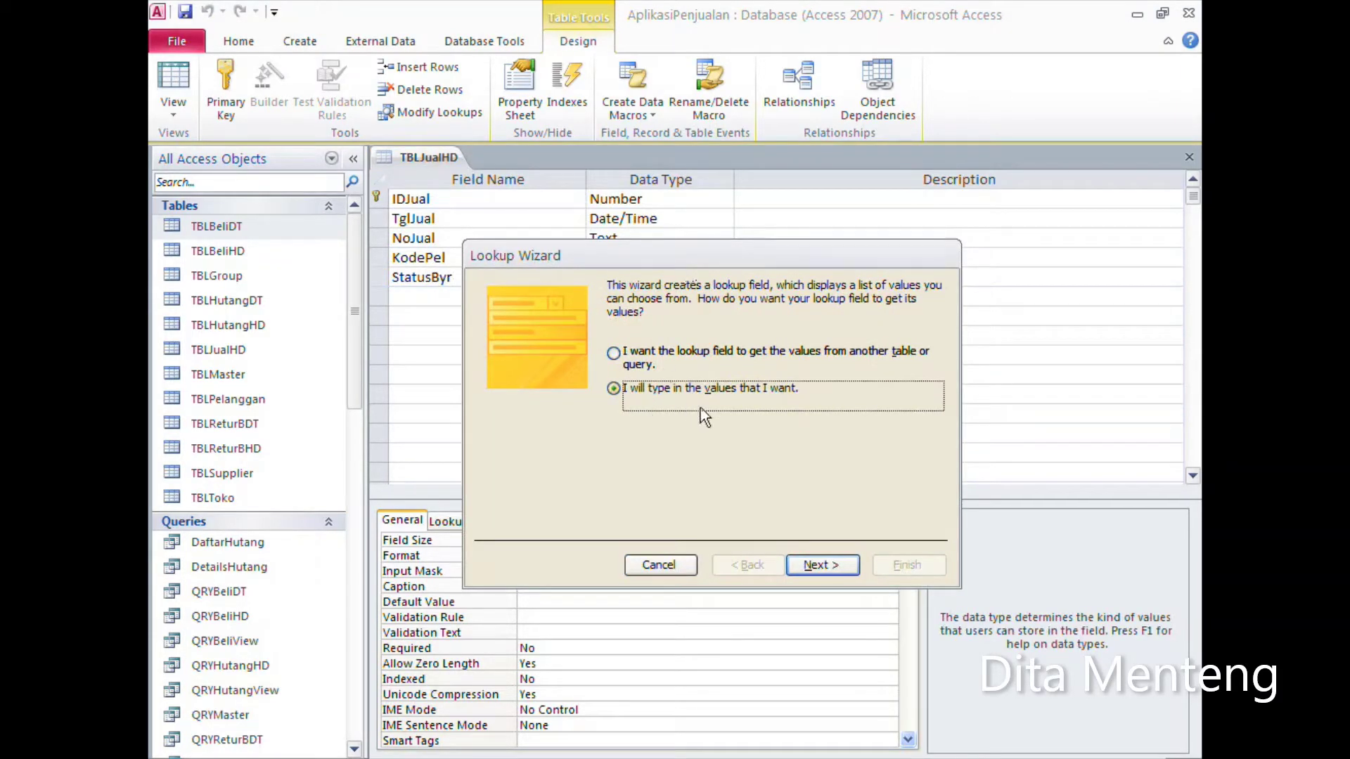
left_click(837, 564)
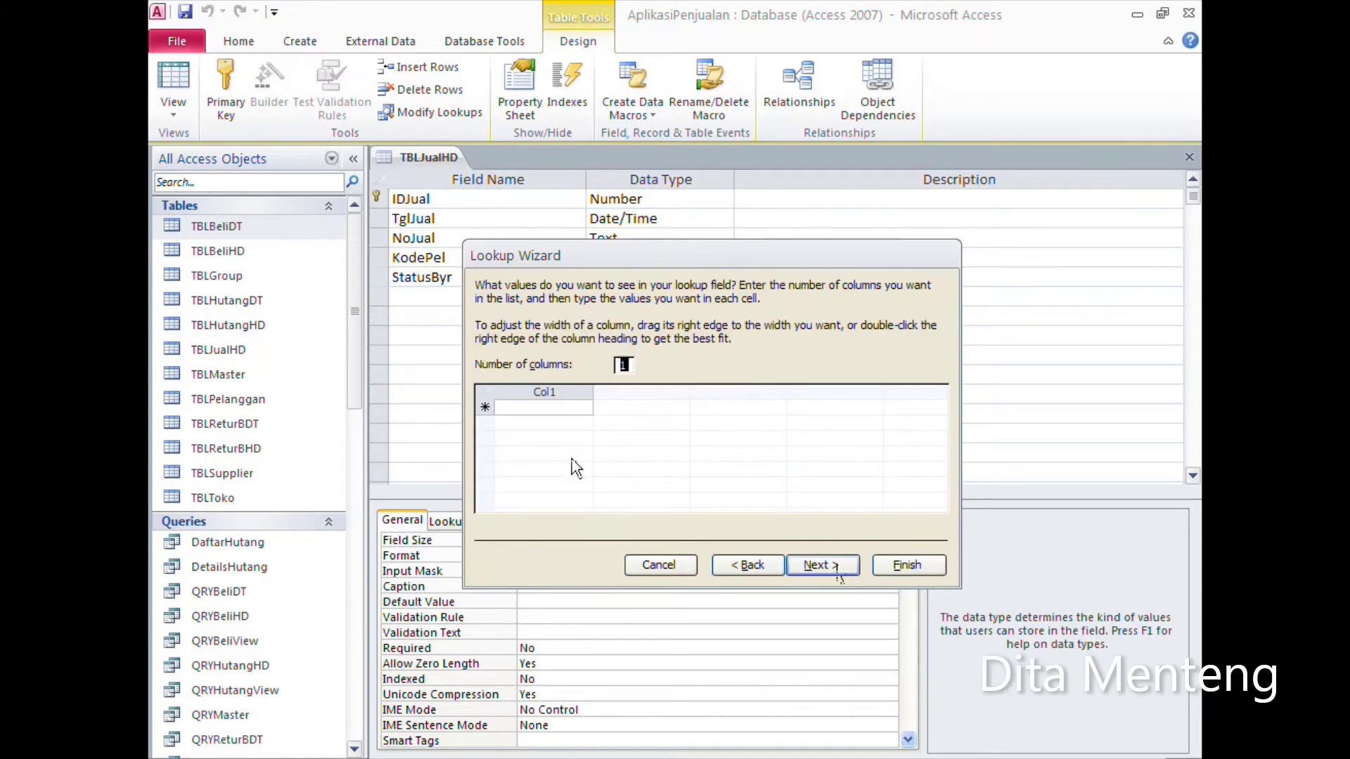
left_click(534, 409)
type("Tunai")
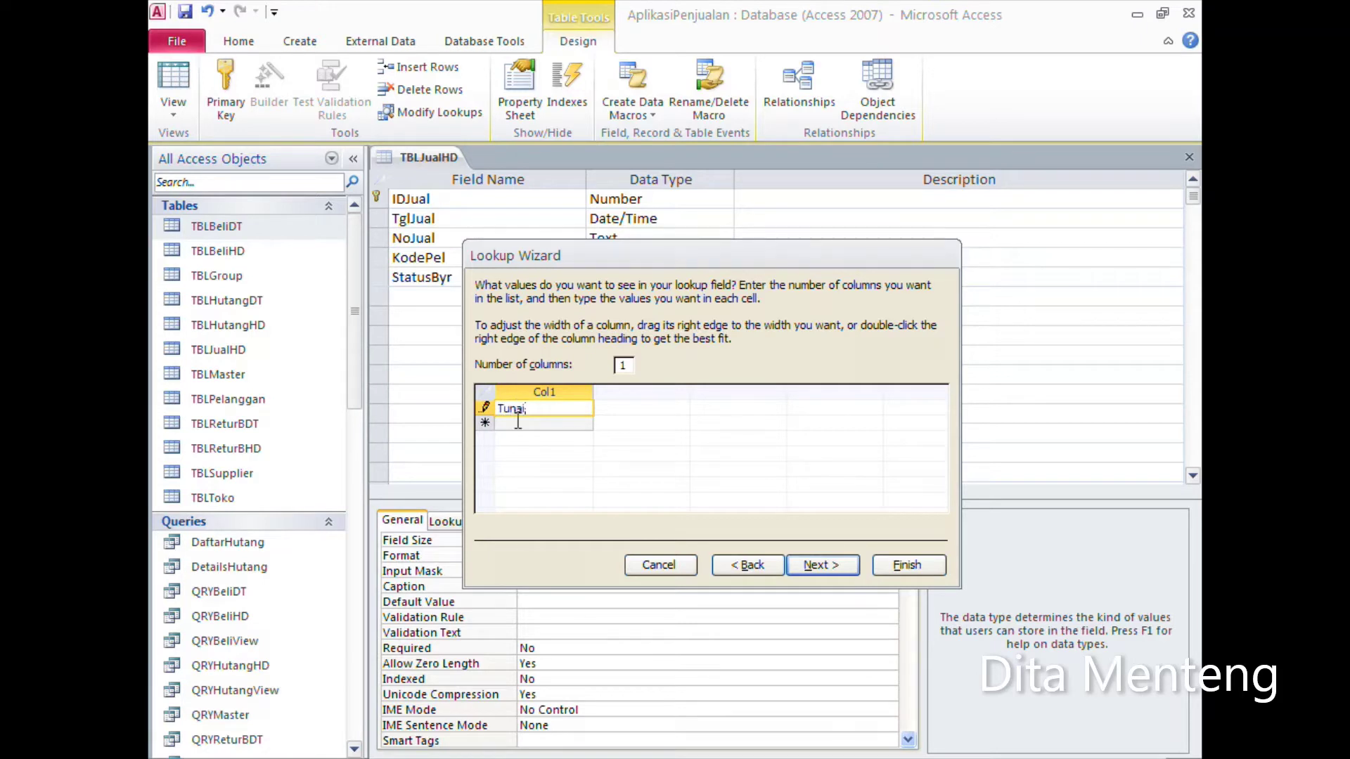
left_click(518, 422)
type("Krd")
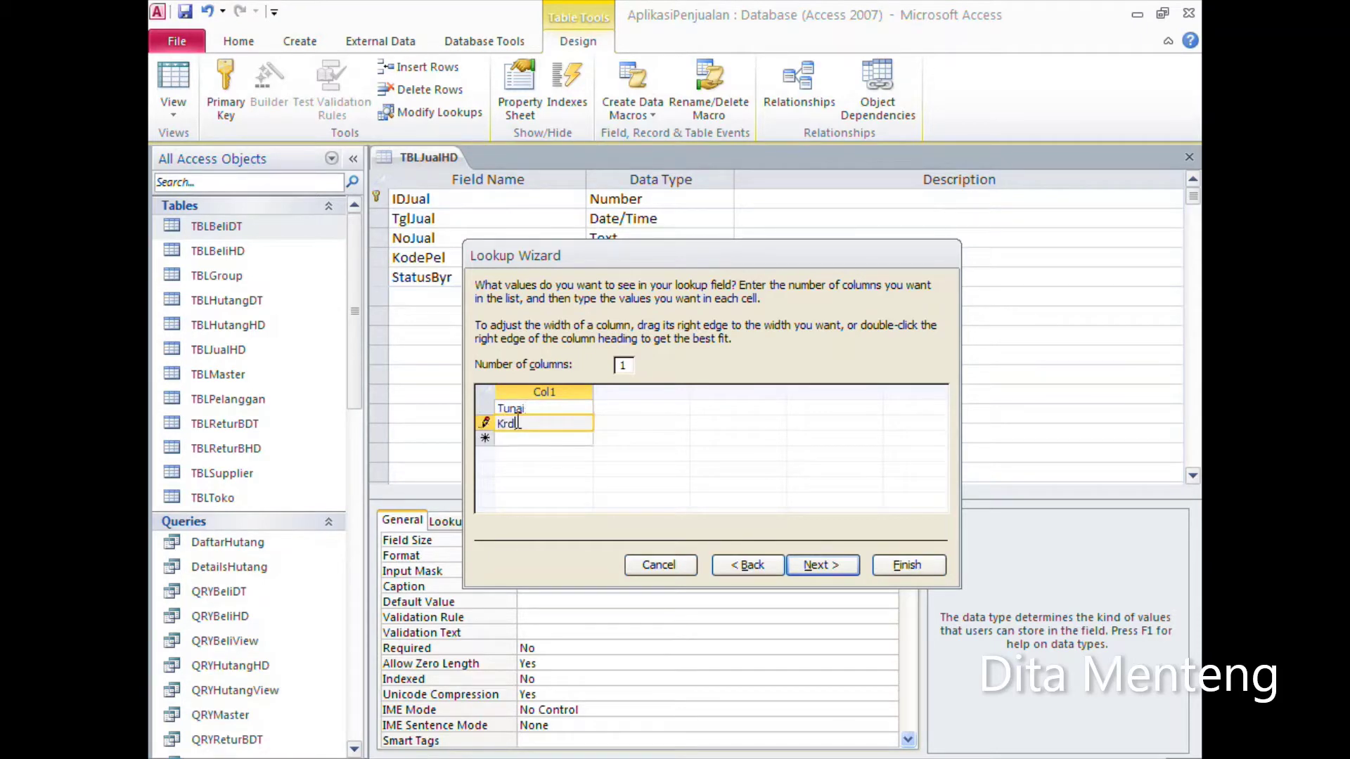
key("BackSpace")
type("edit")
left_click(824, 566)
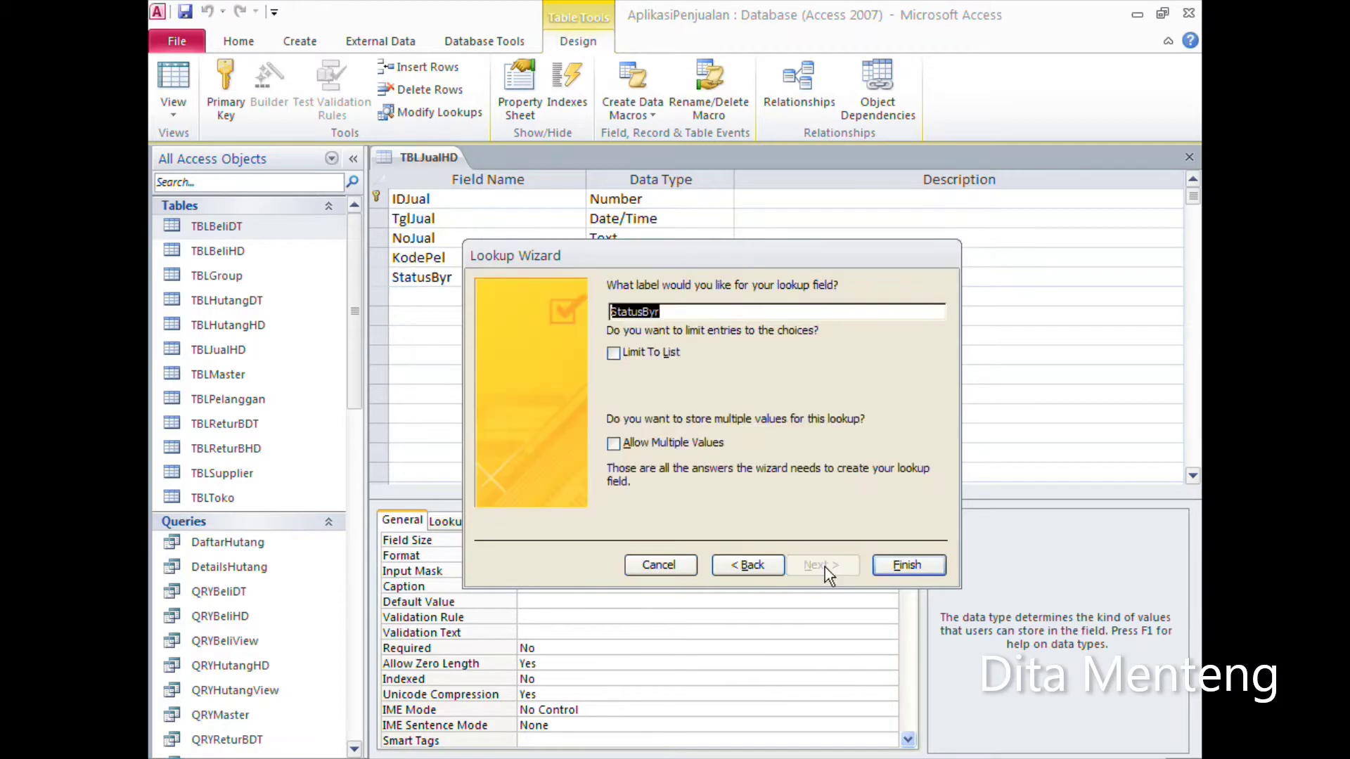
left_click(905, 565)
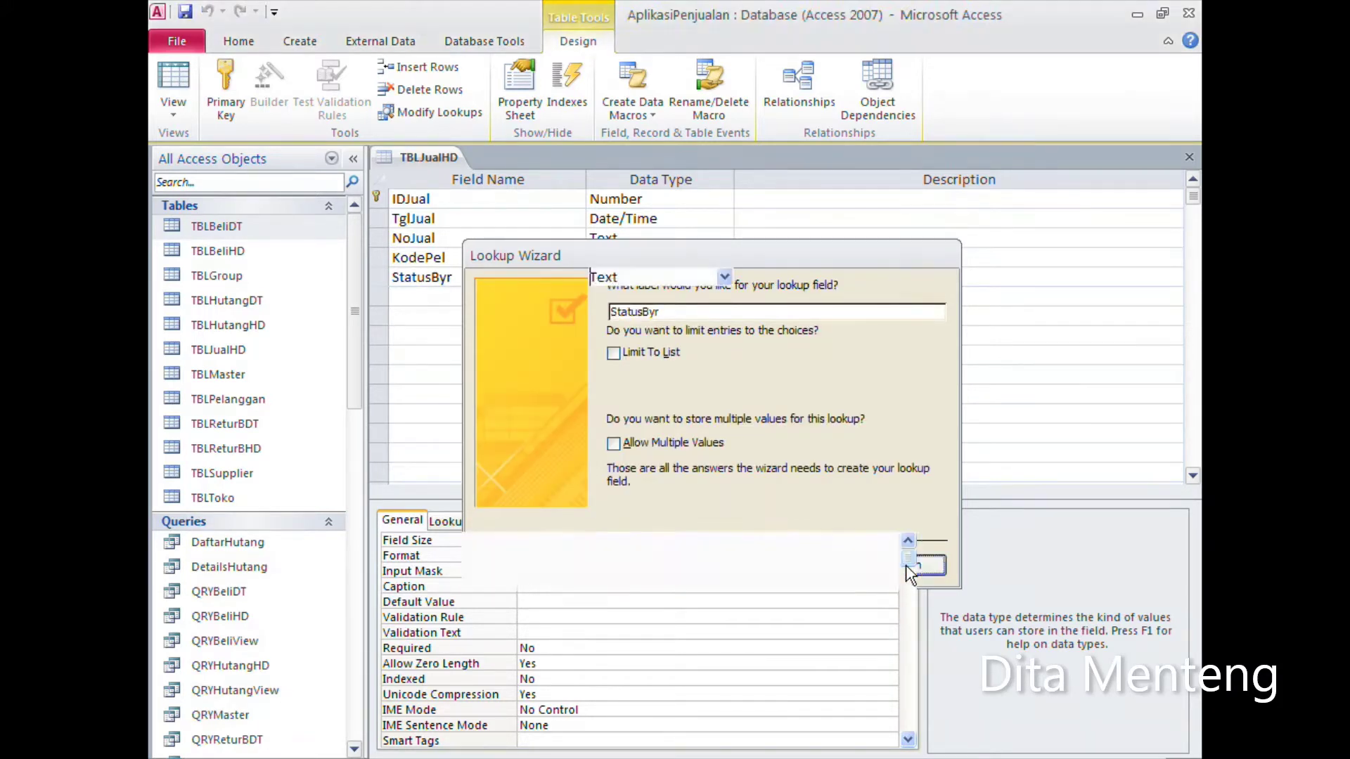
left_click(562, 540)
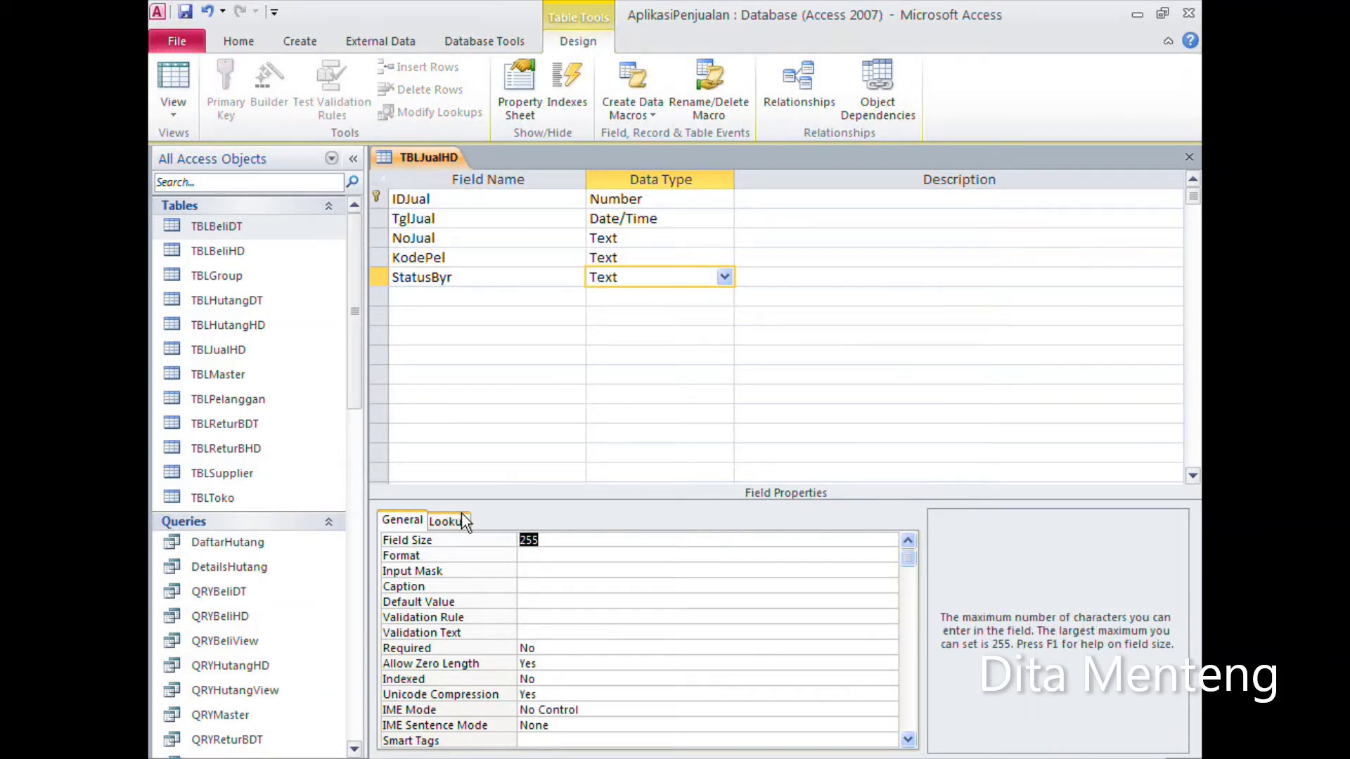
Step: Set StatusByr's field size to 1 and add a JthTempo field
type("10")
left_click(439, 296)
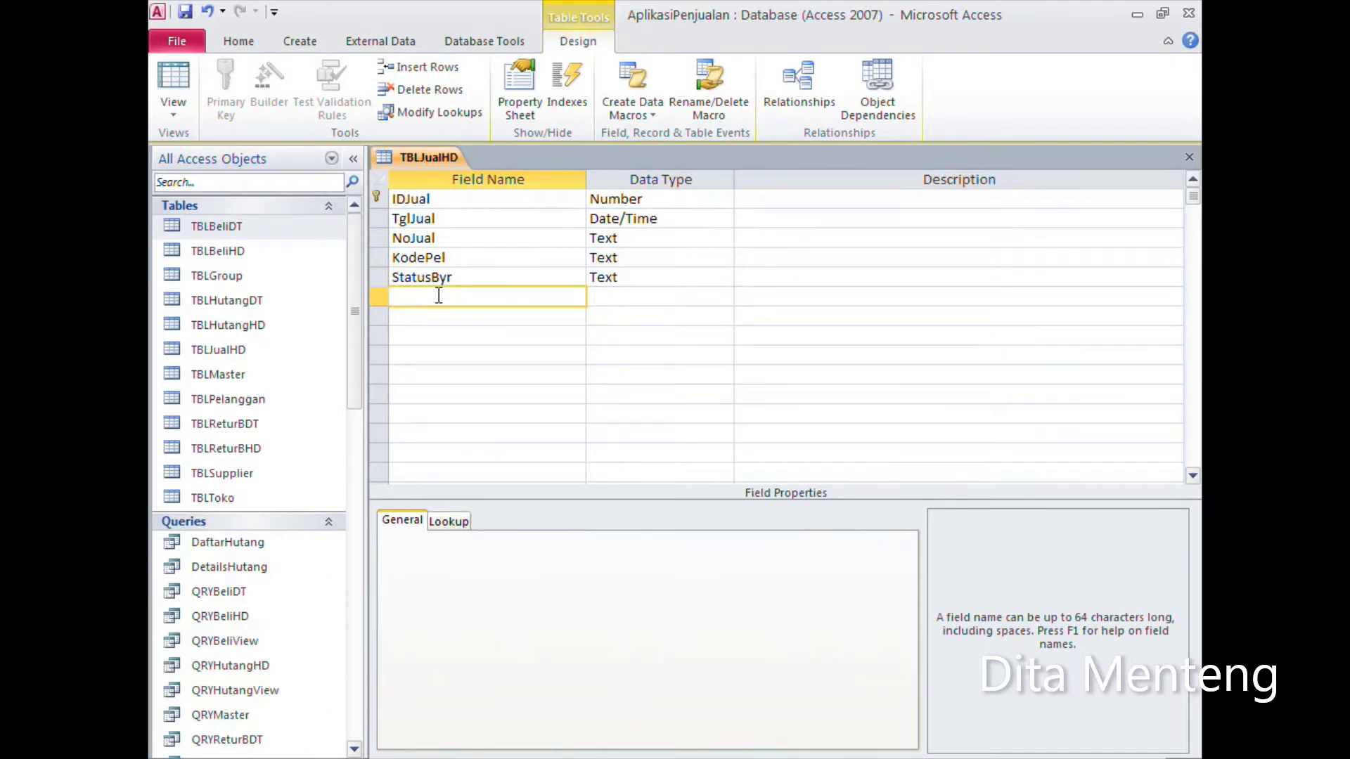
type("JthTem")
type("po")
key("Tab")
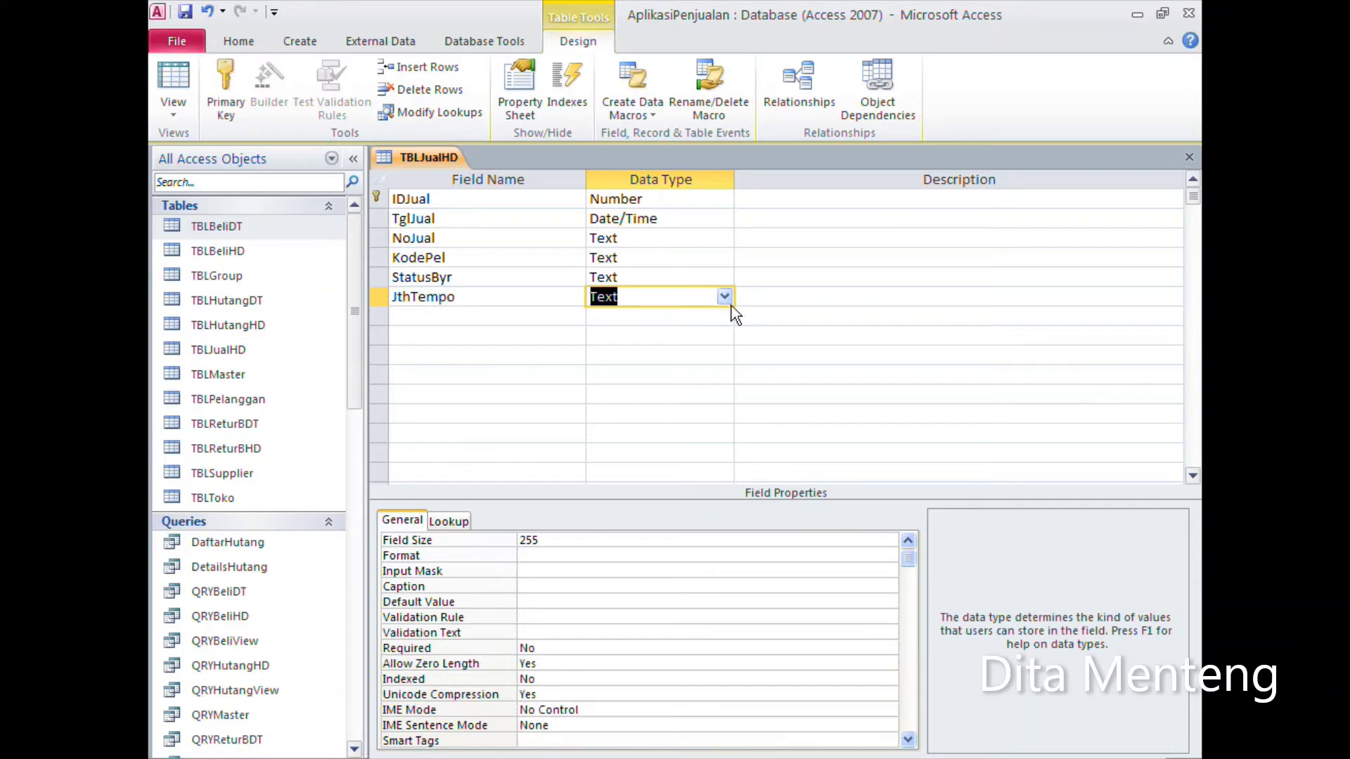
Step: Make JthTempo a Date/Time field with Short Date format
left_click(724, 297)
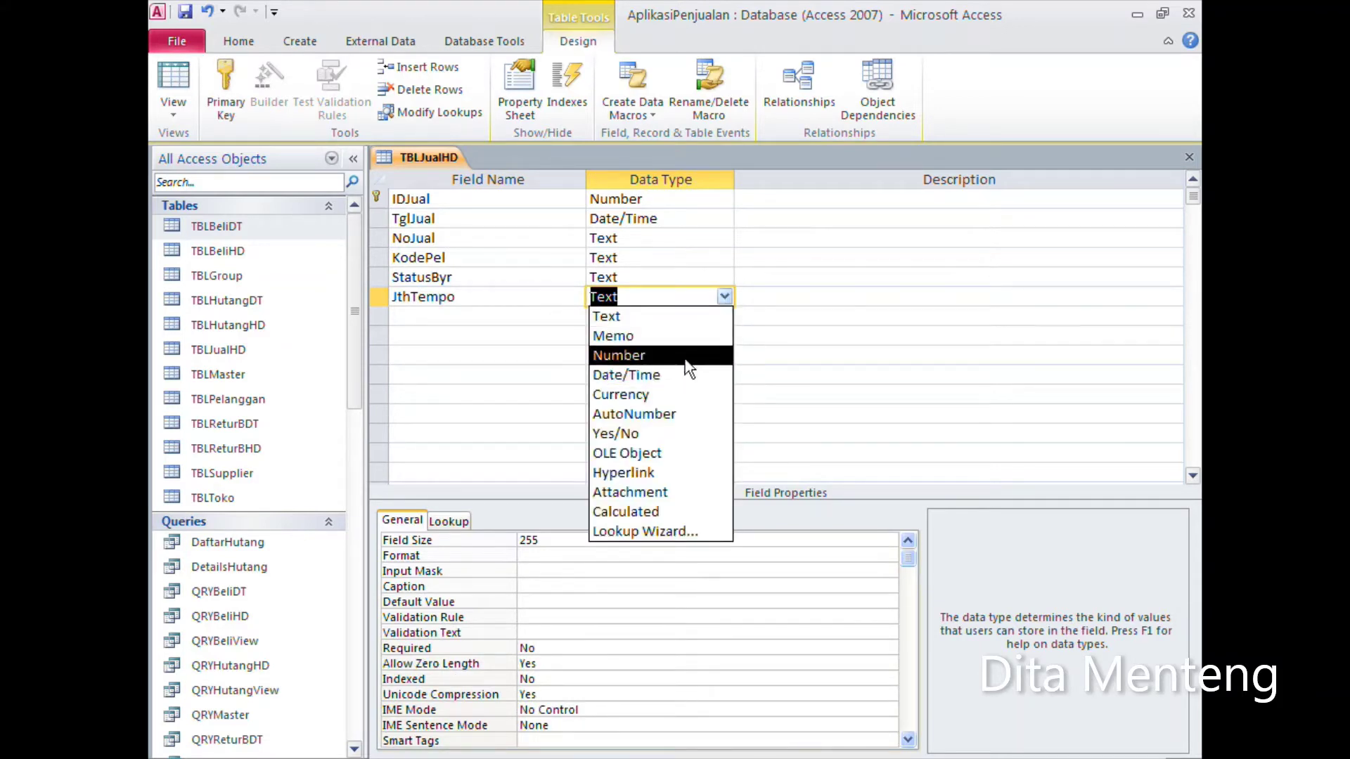
left_click(681, 375)
left_click(559, 540)
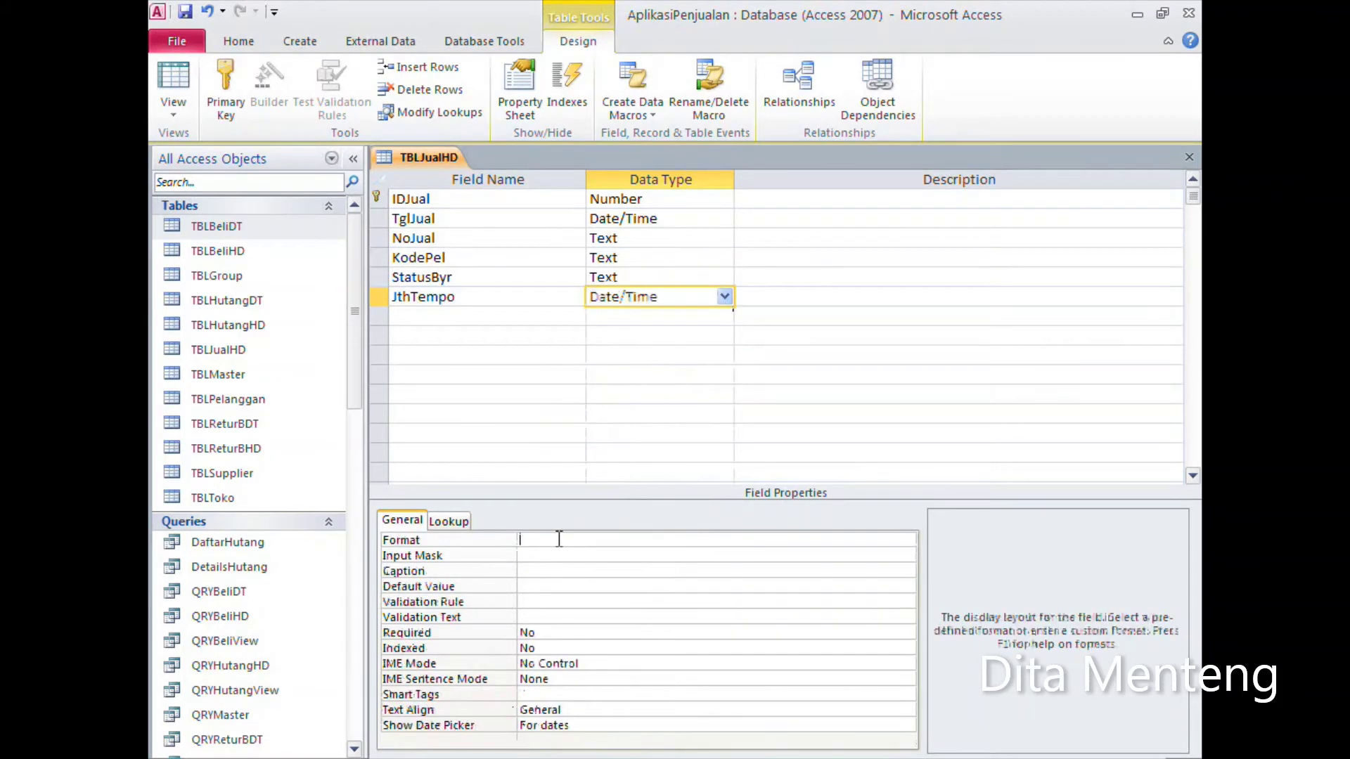
left_click(907, 541)
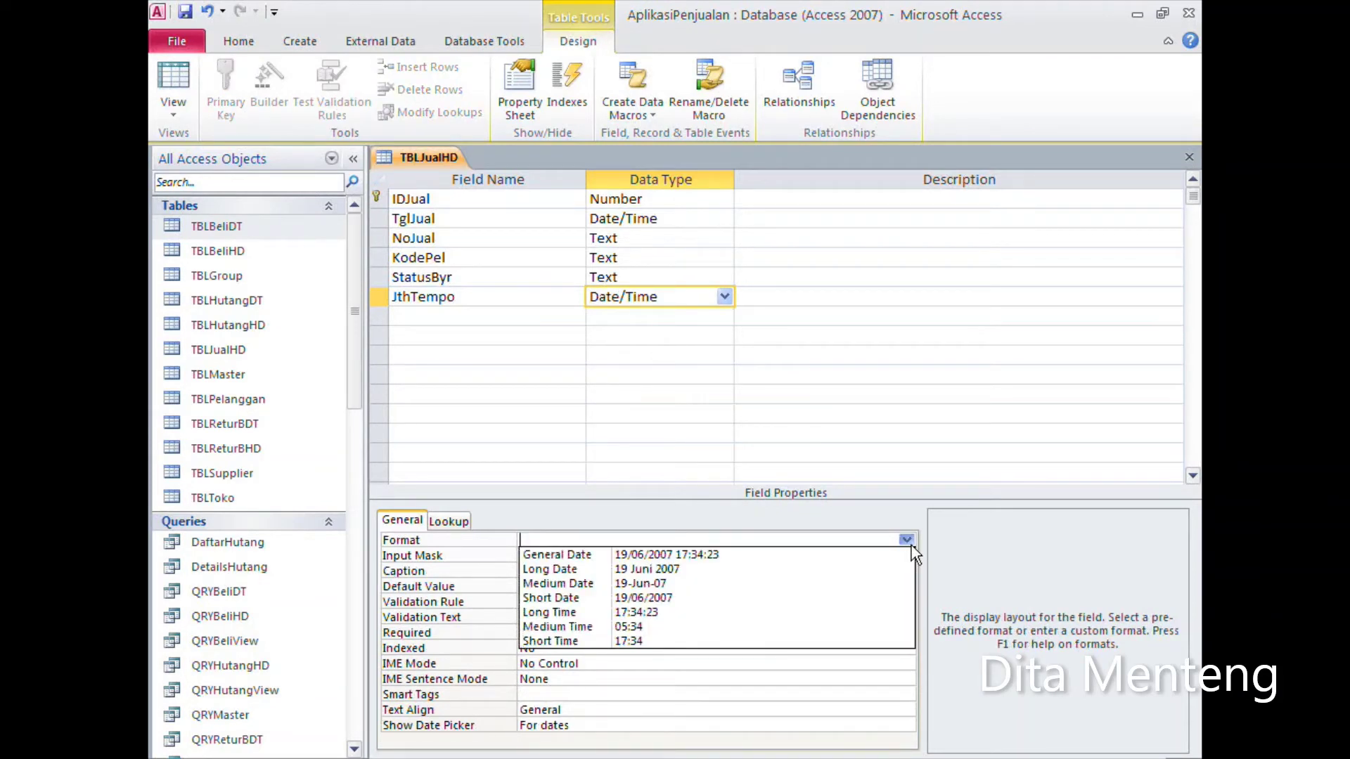
left_click(652, 598)
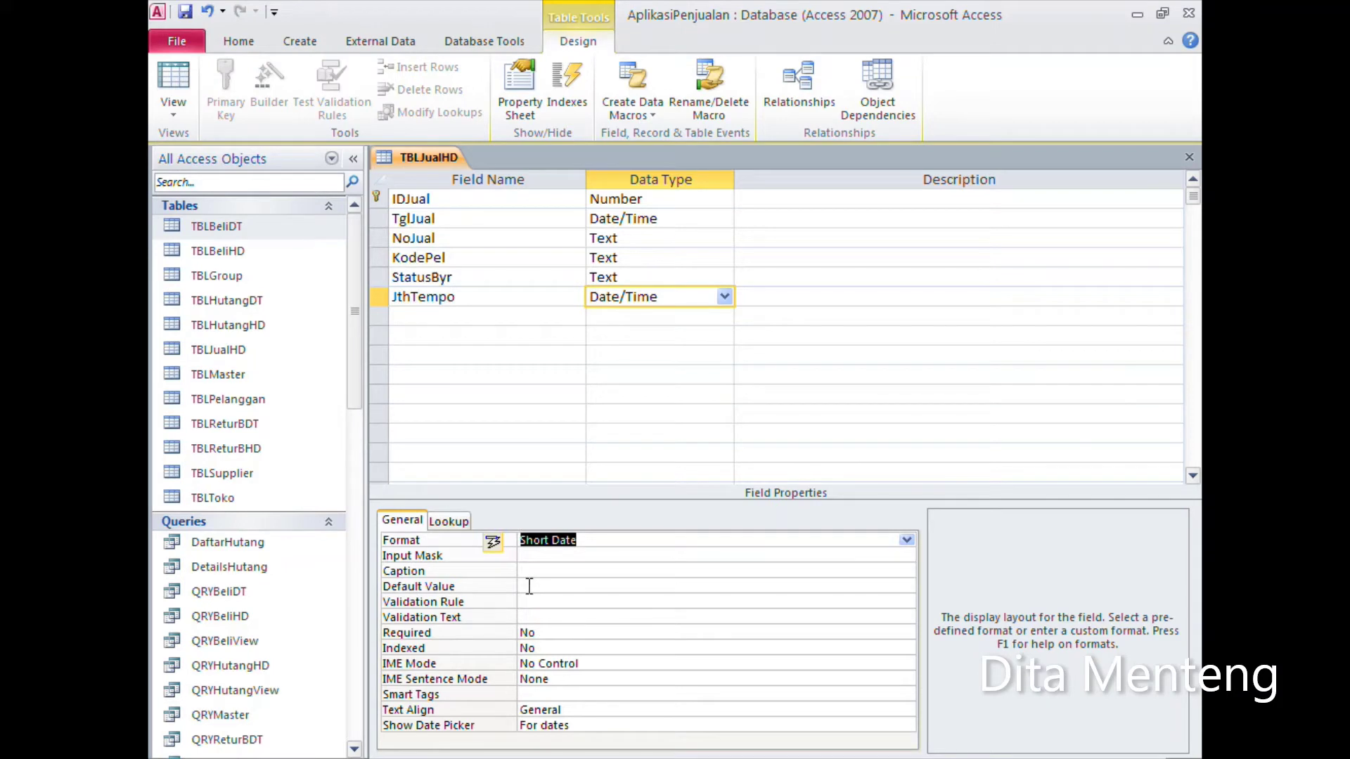
left_click(547, 558)
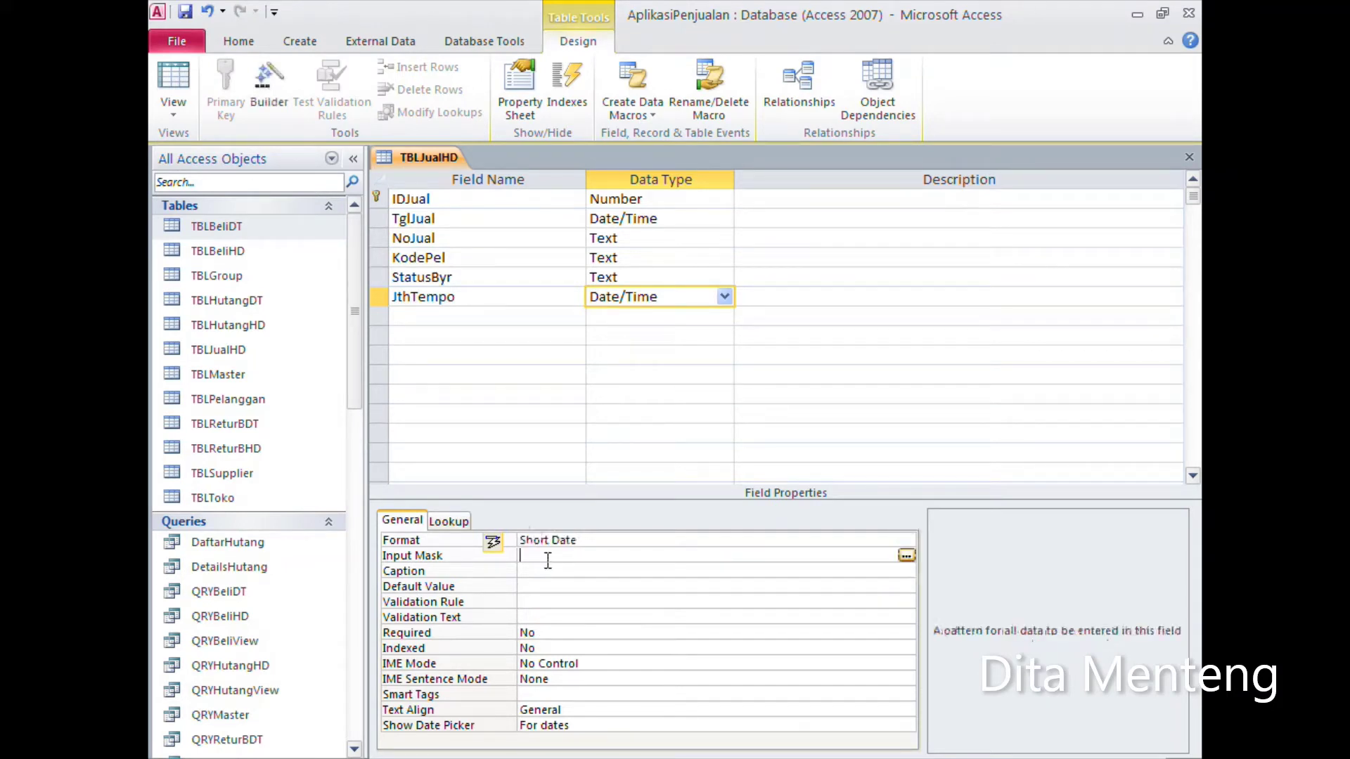
Step: Apply the Short Date input mask 00/00/0000;0;_ to JthTempo
left_click(907, 556)
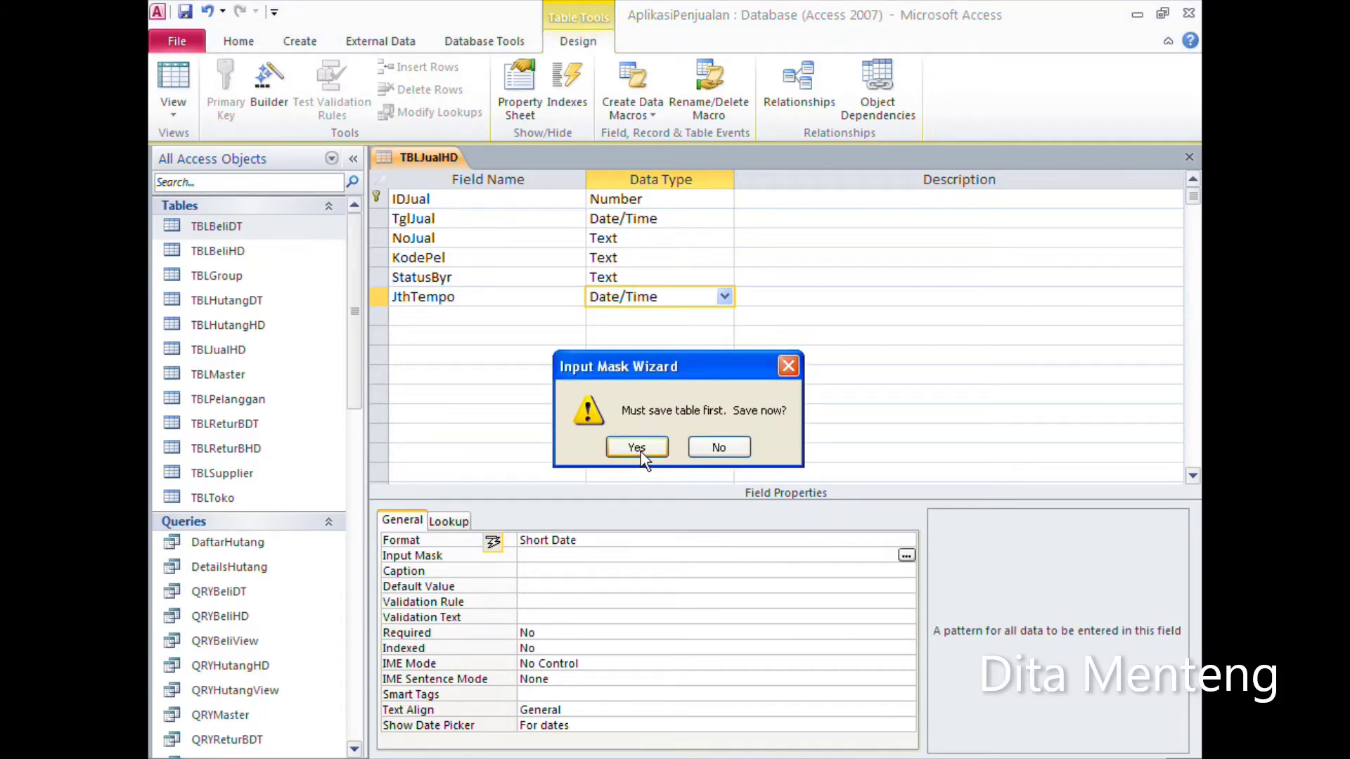
left_click(640, 451)
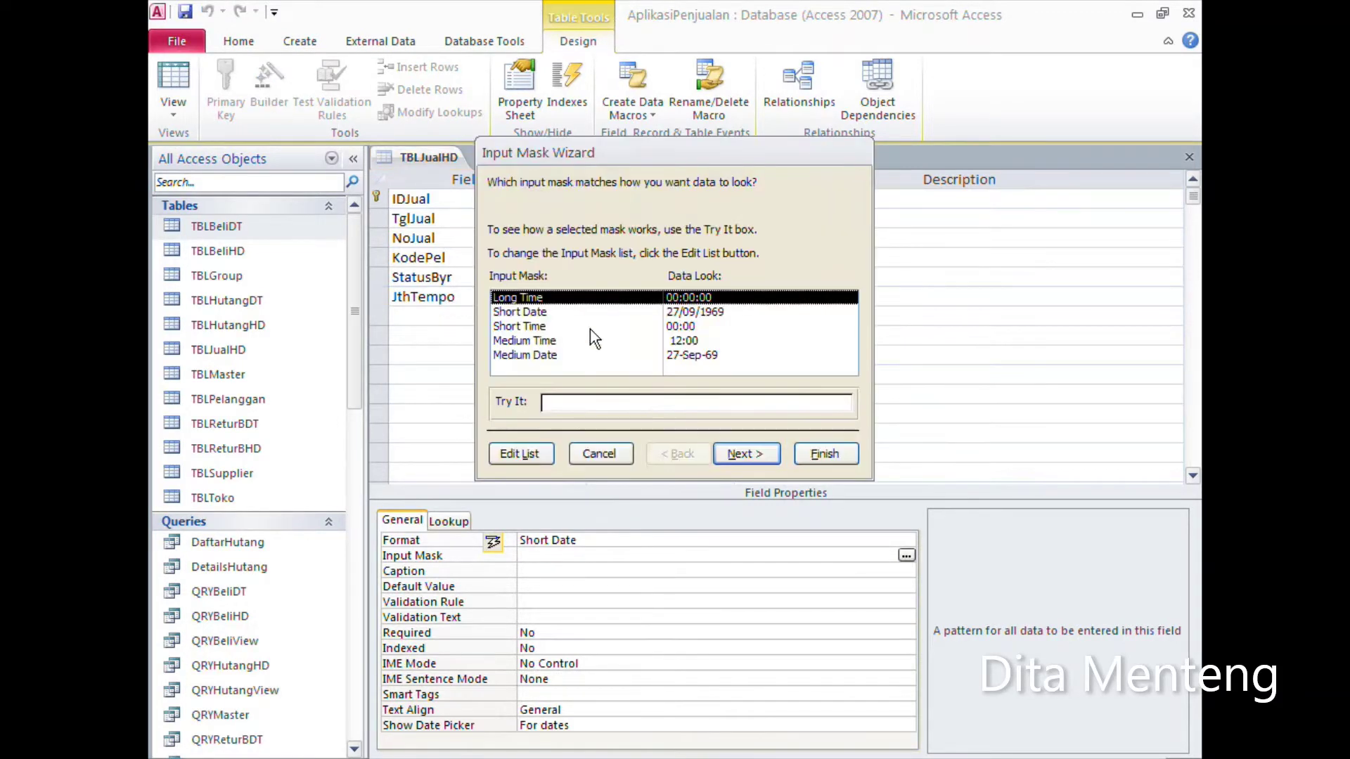
left_click(530, 311)
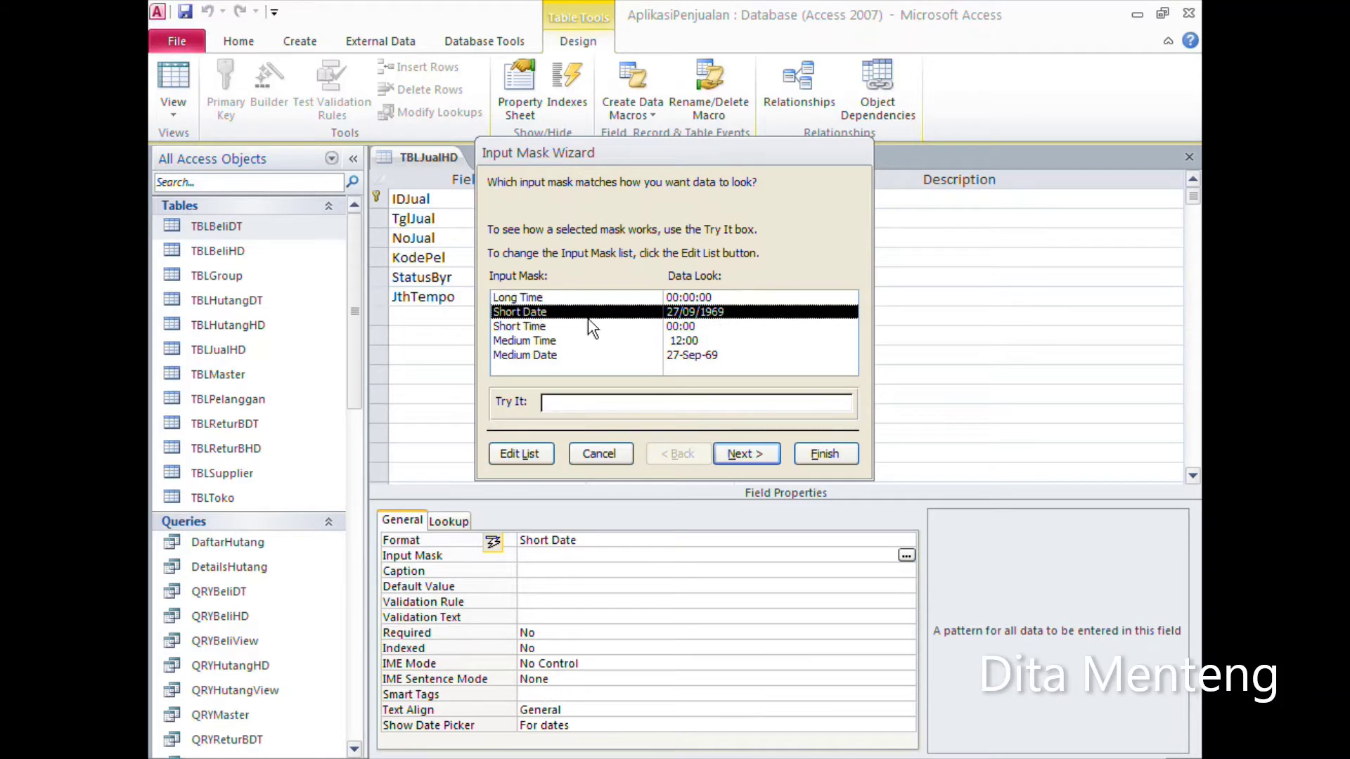
left_click(825, 454)
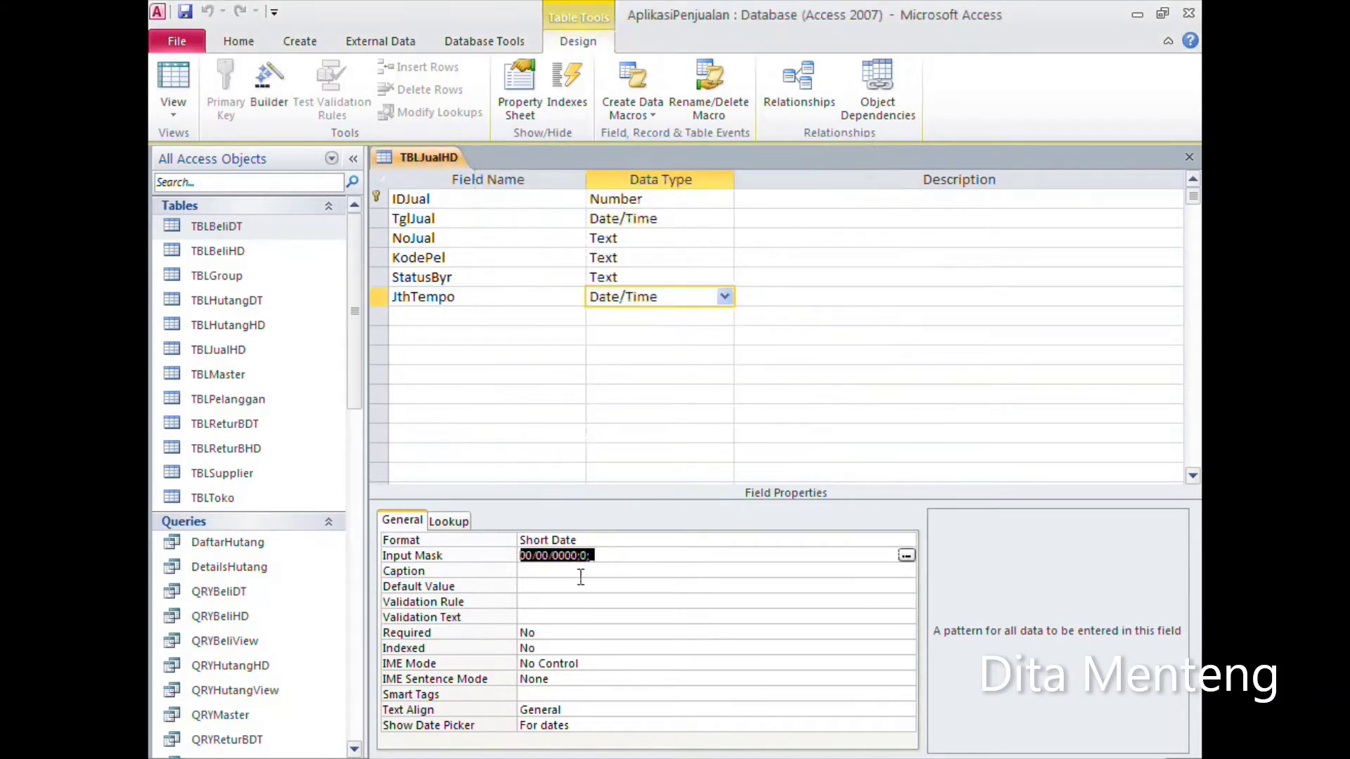
Step: Set JthTempo's default value to =Date()
left_click(551, 586)
type("=")
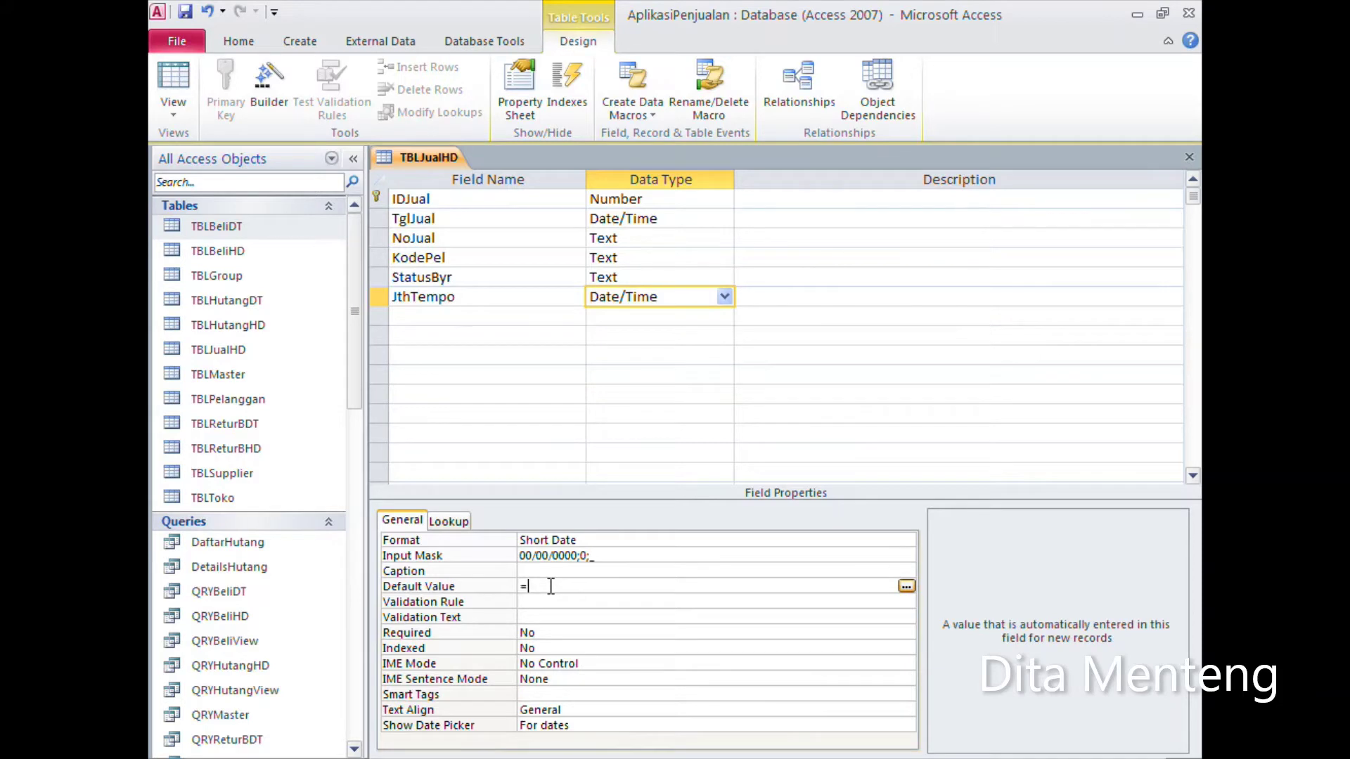
type("date()")
key("Return")
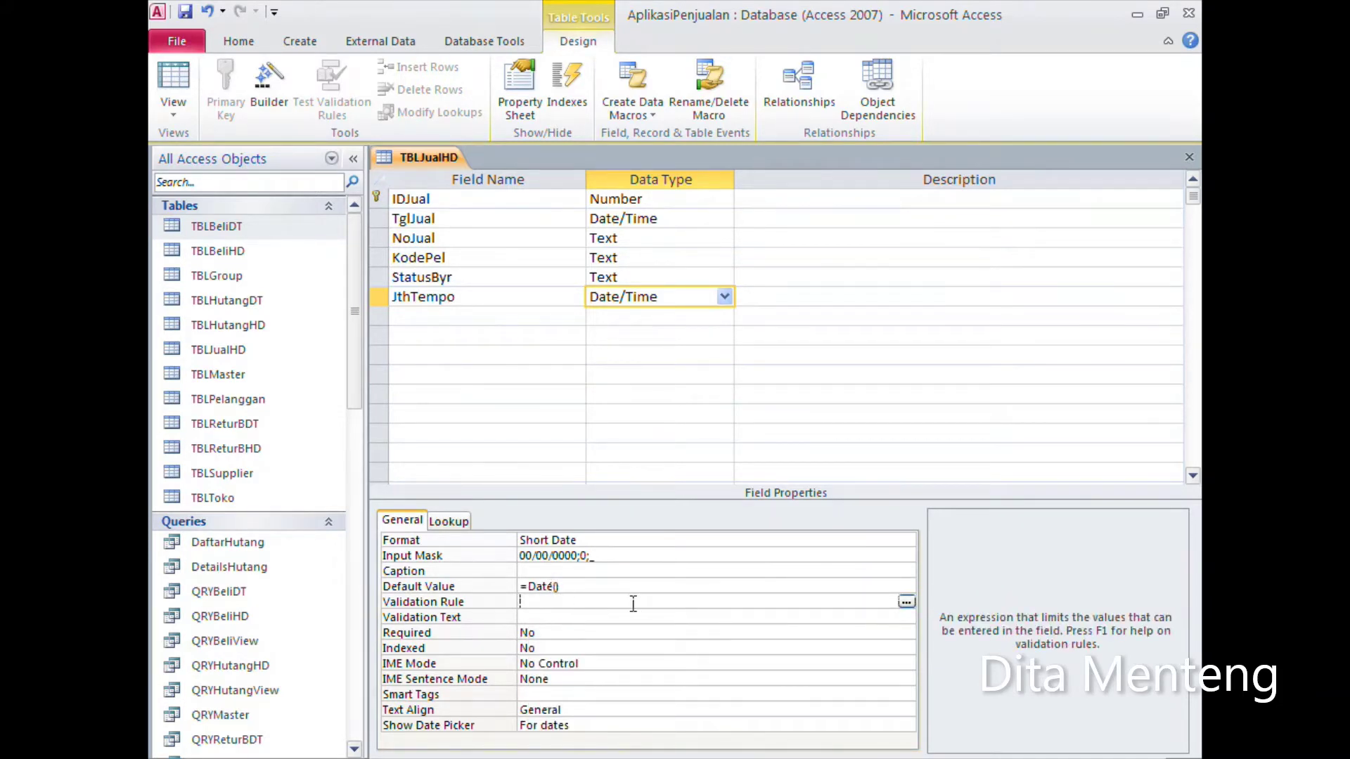
left_click(424, 315)
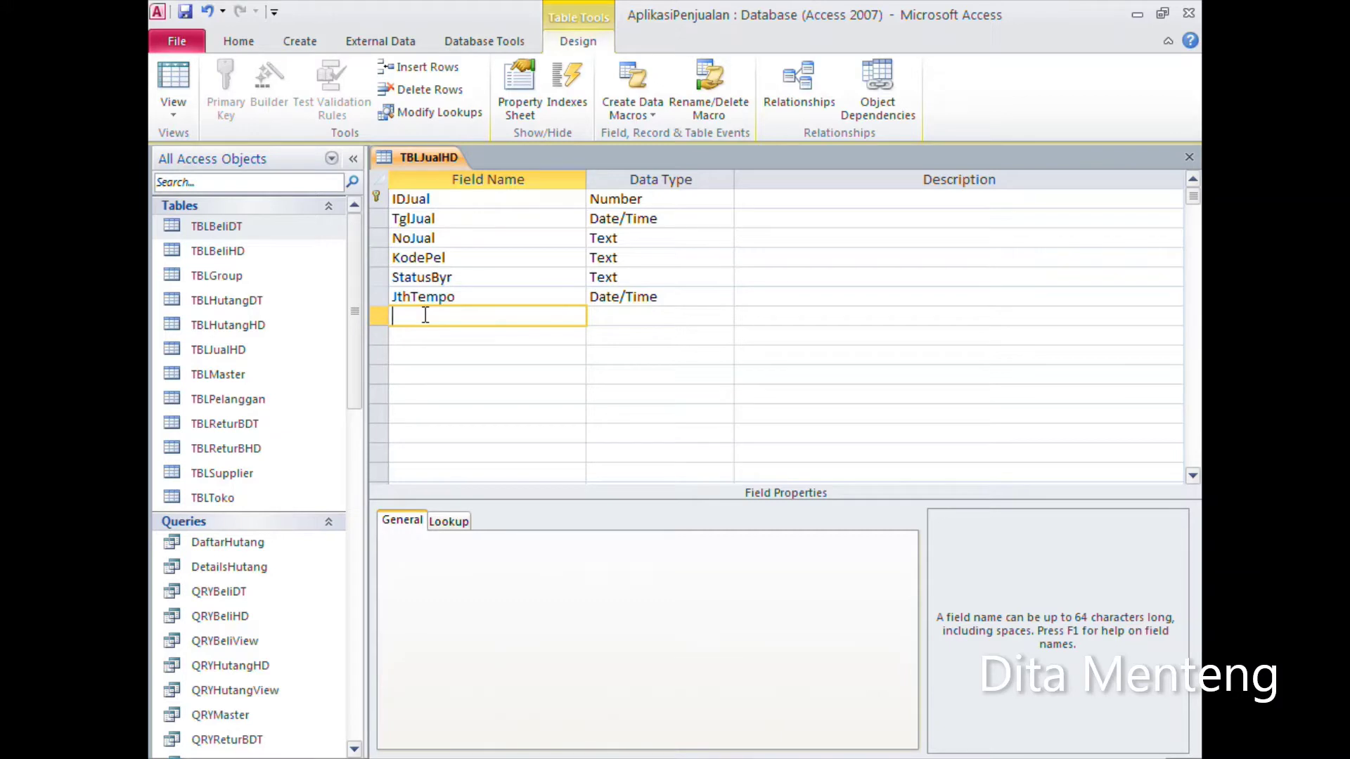
Step: Add a KetJual field with the Text data type
type("KetJual")
key("Tab")
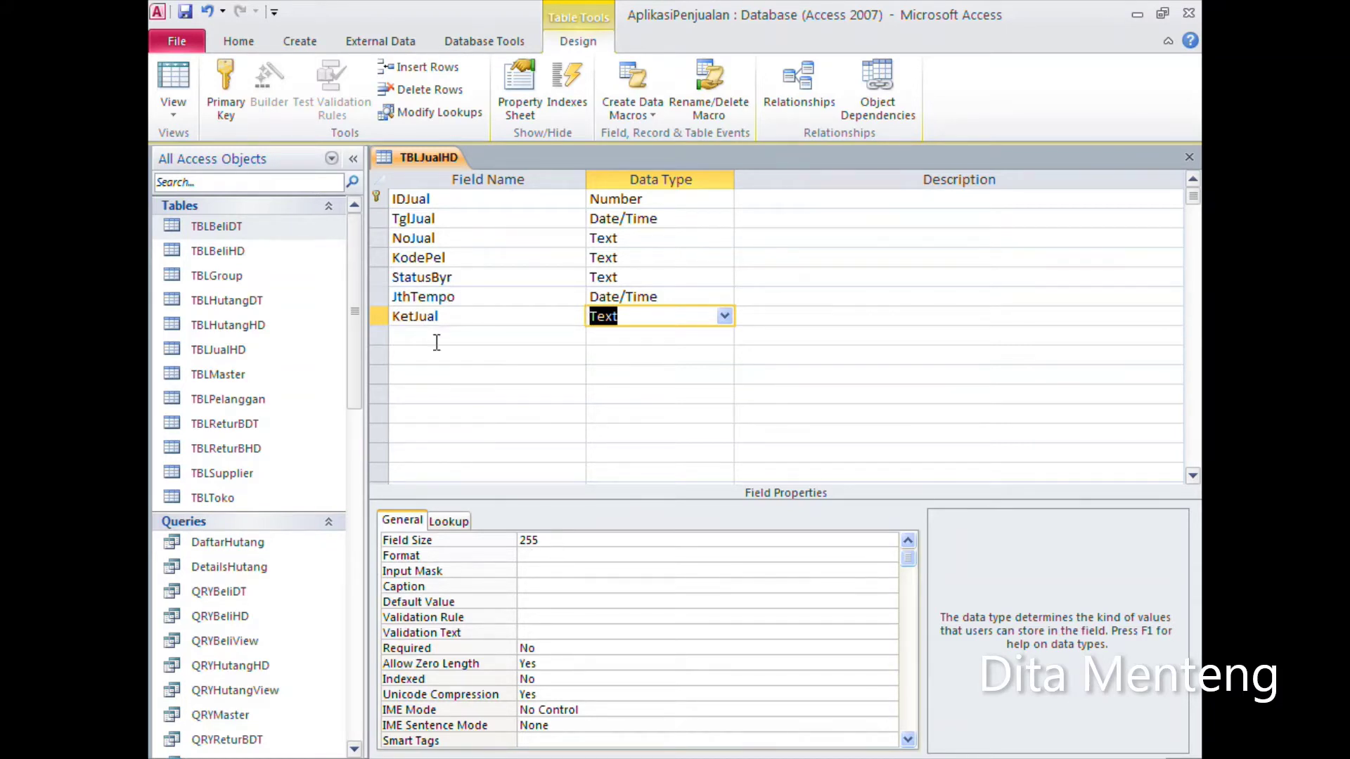
left_click(537, 556)
Step: Add TotalJual as a Number field: Double size, #,### format, default value 0
left_click(425, 333)
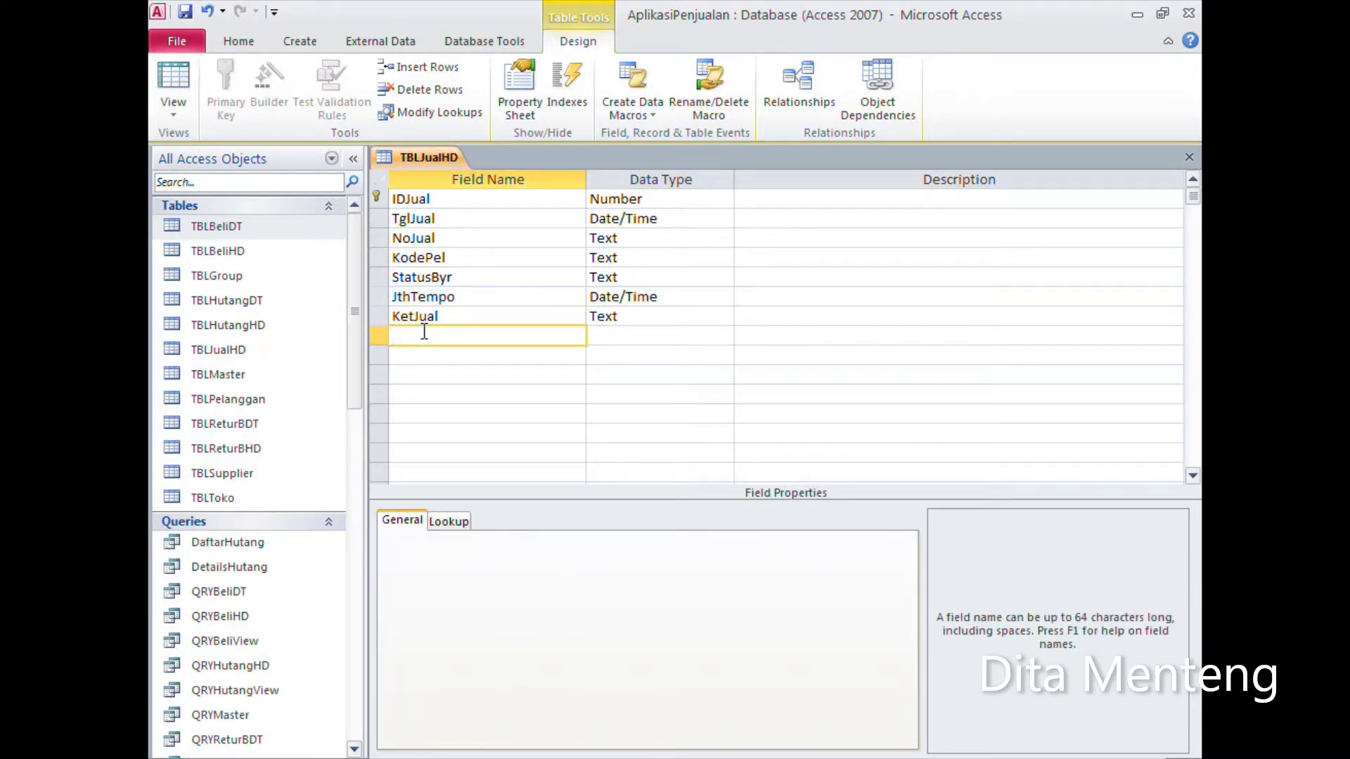
type("TotalJu")
type("al")
key("Tab")
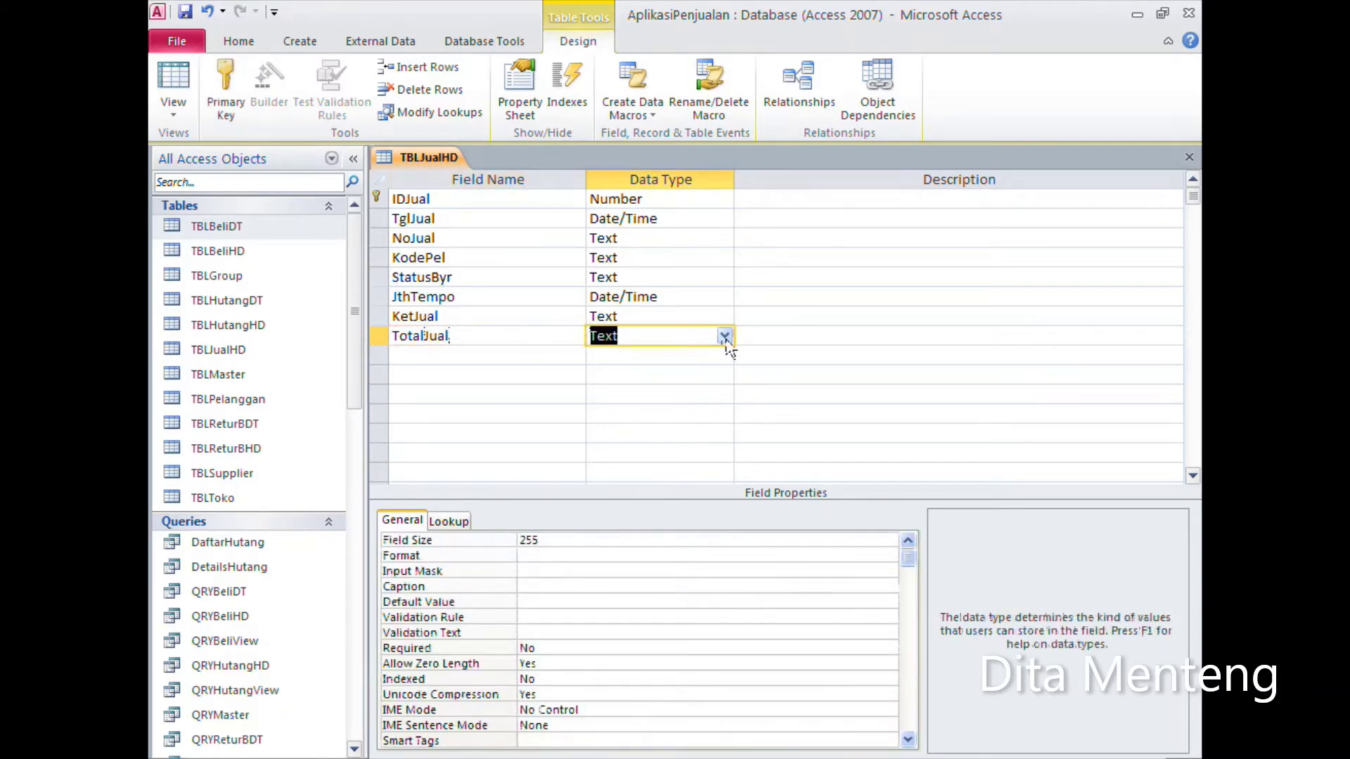
left_click(725, 336)
left_click(699, 394)
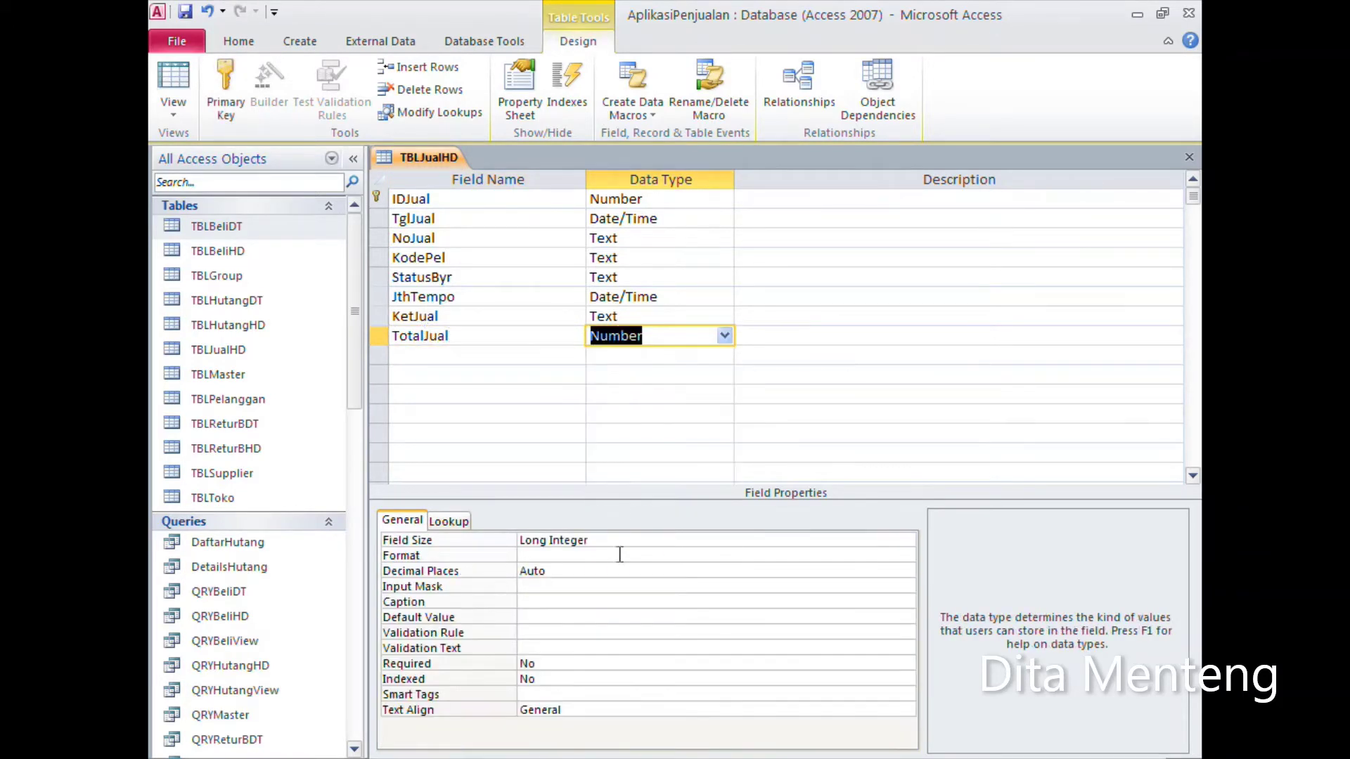
left_click(641, 542)
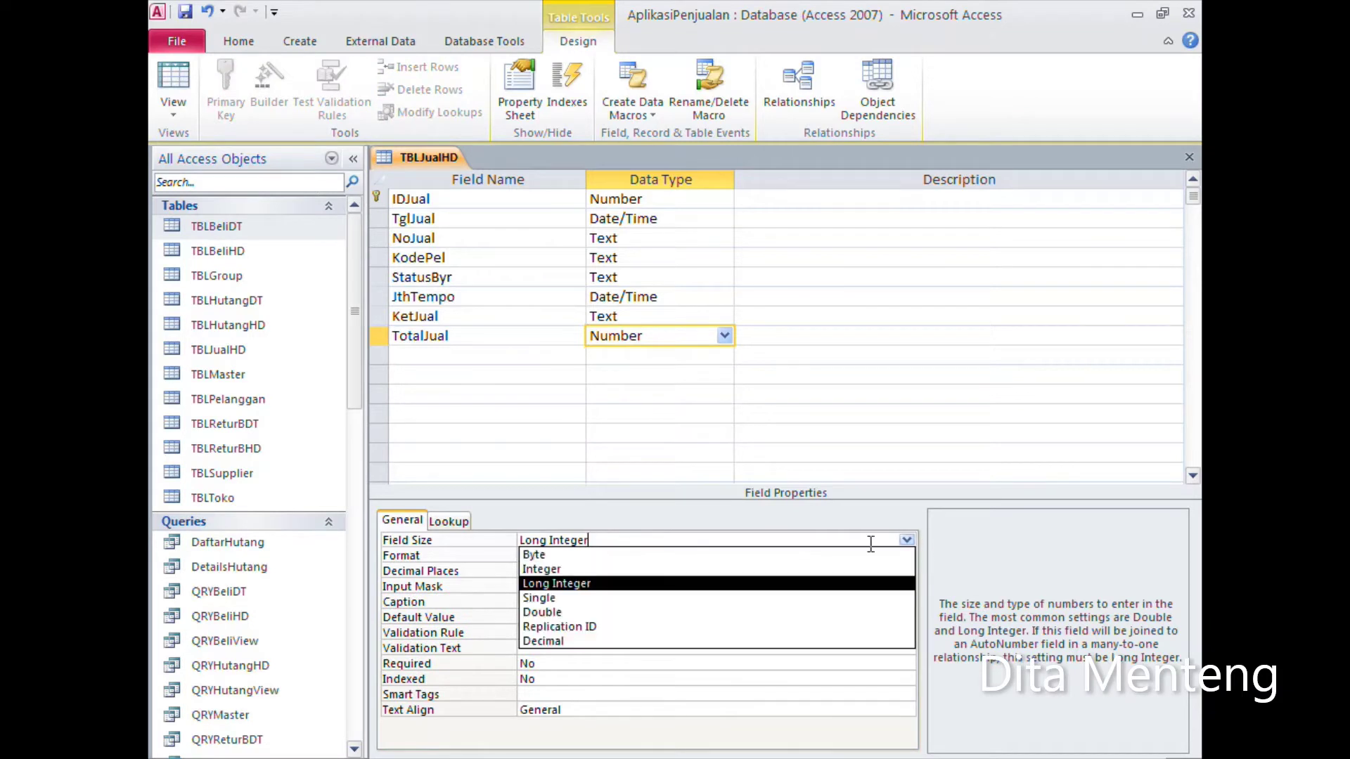
left_click(906, 540)
left_click(580, 615)
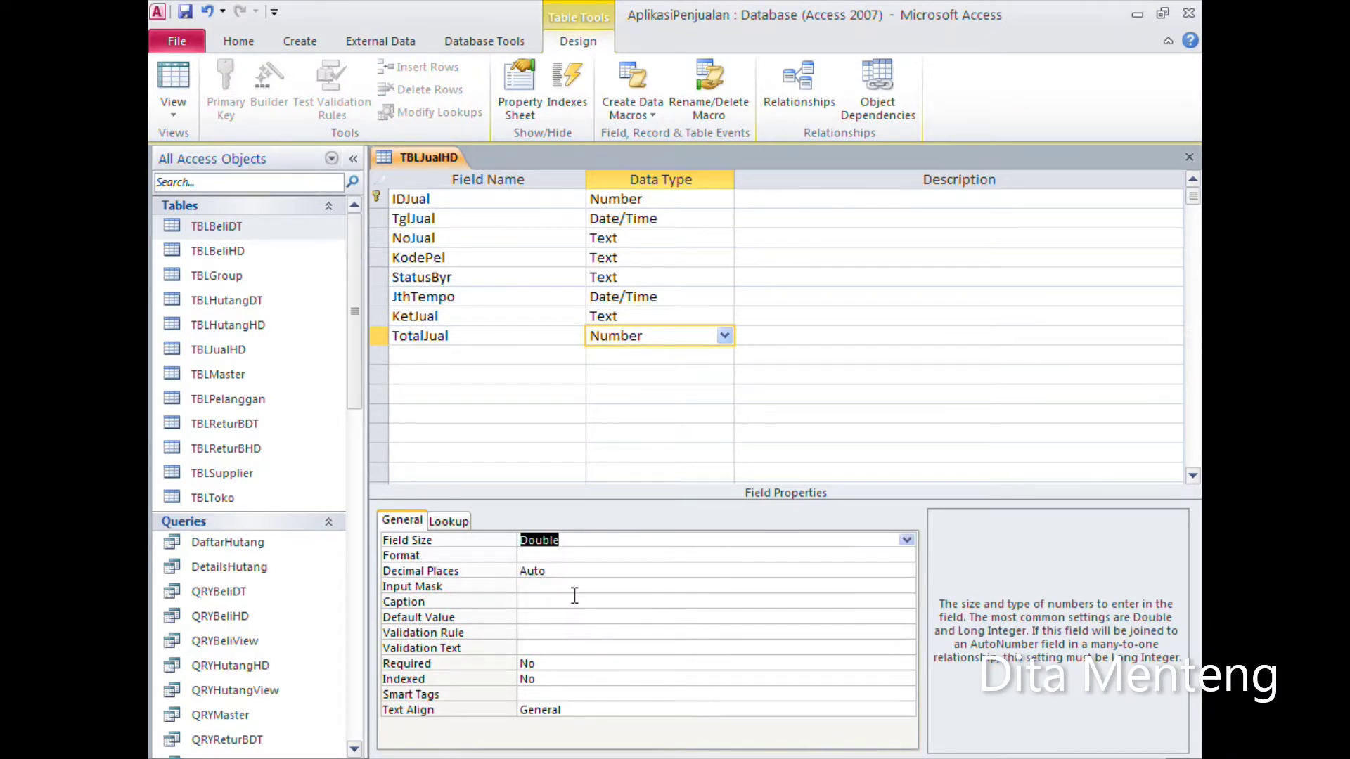
left_click(570, 556)
type("#,###")
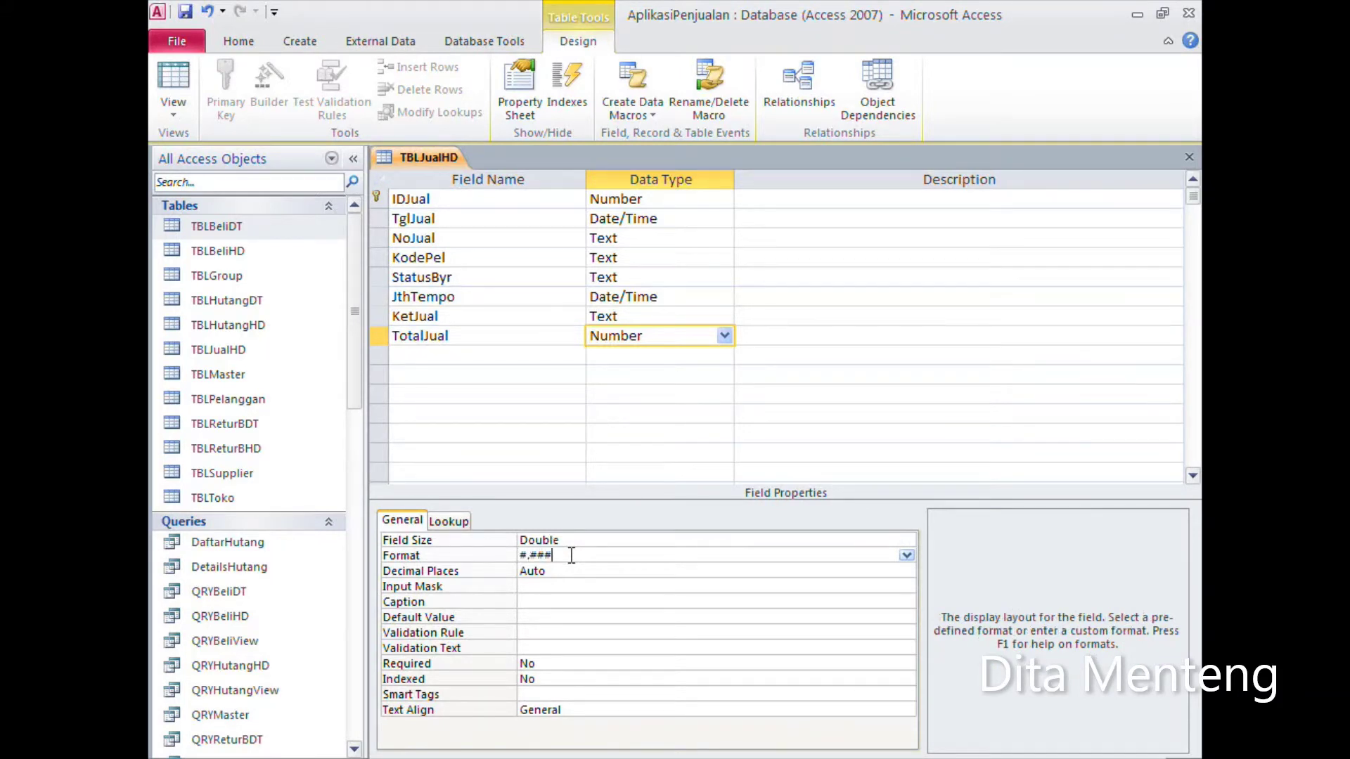
left_click(552, 617)
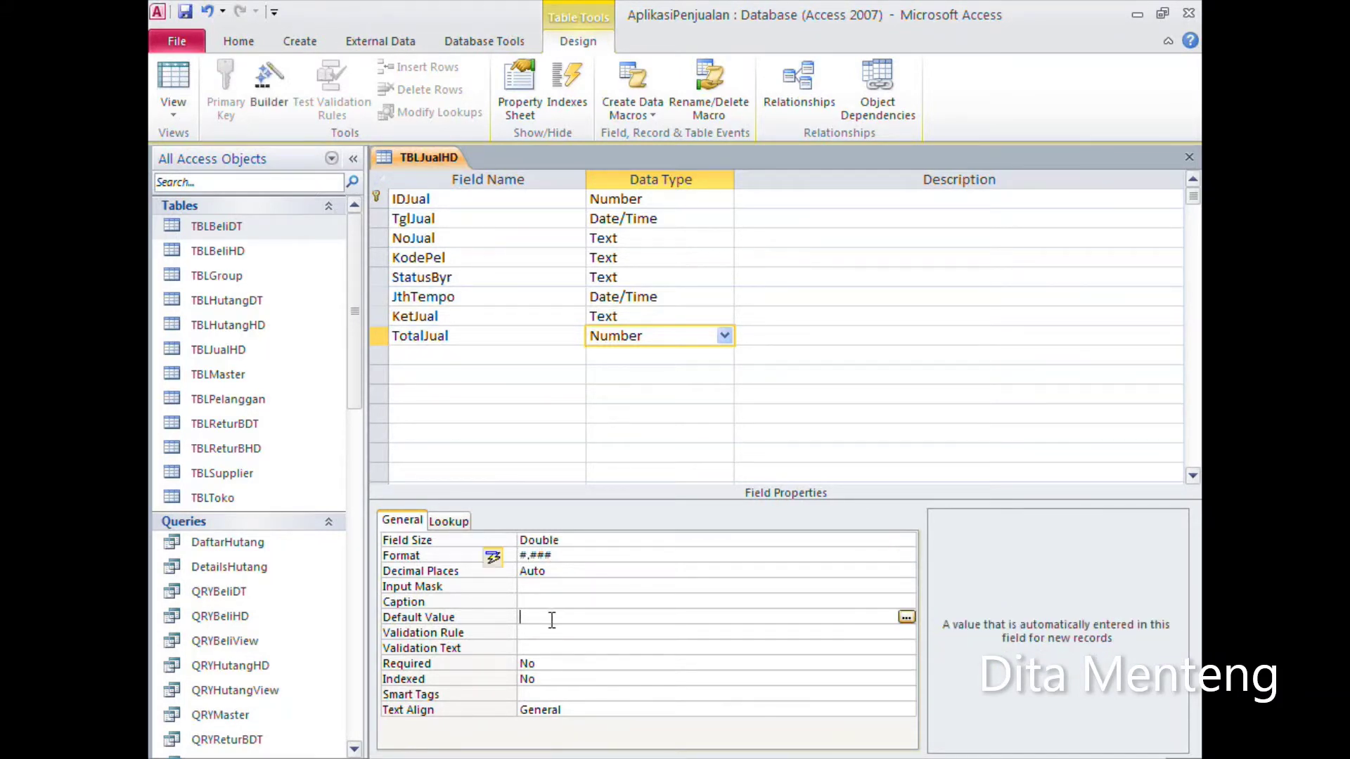
type("0")
Step: Add a Diskon Number field sized Double with the Fixed format
left_click(419, 360)
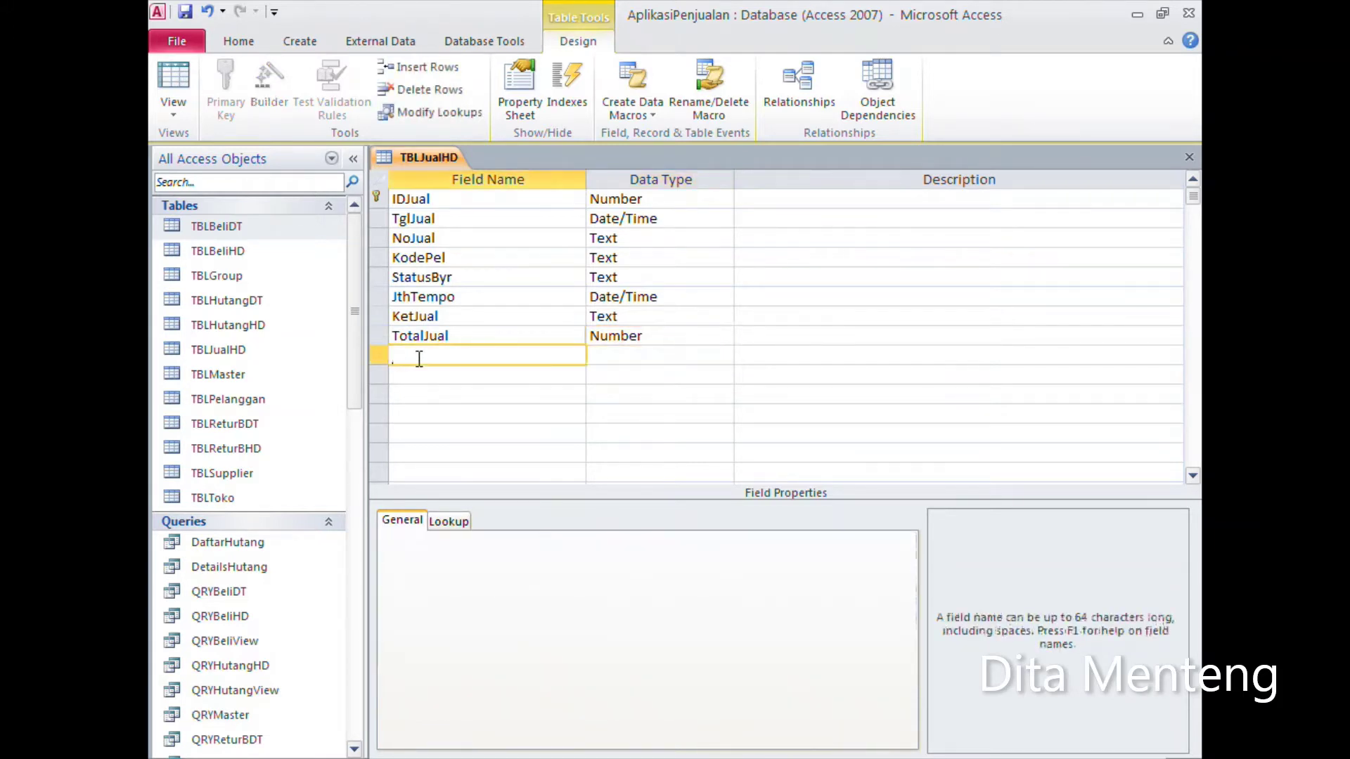
type("Dis")
type("kon")
key("Tab")
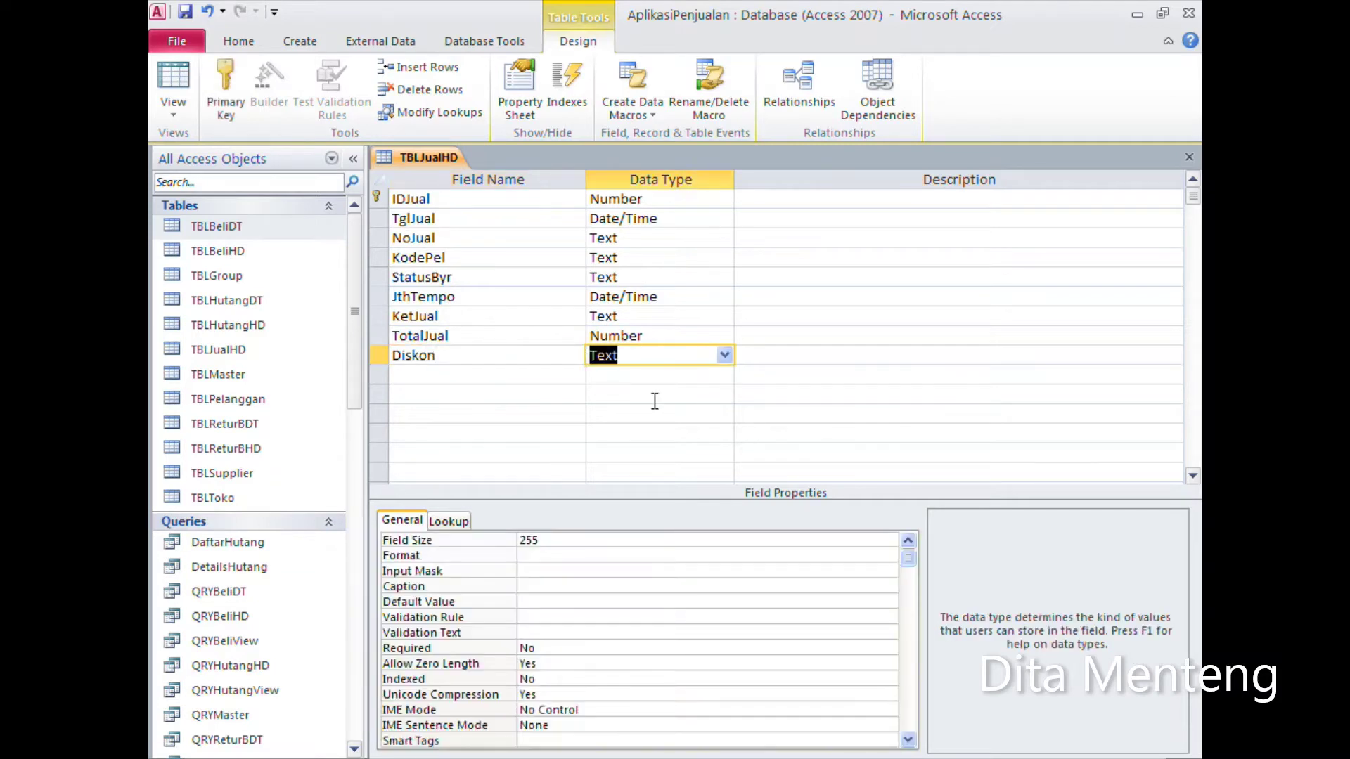
left_click(724, 356)
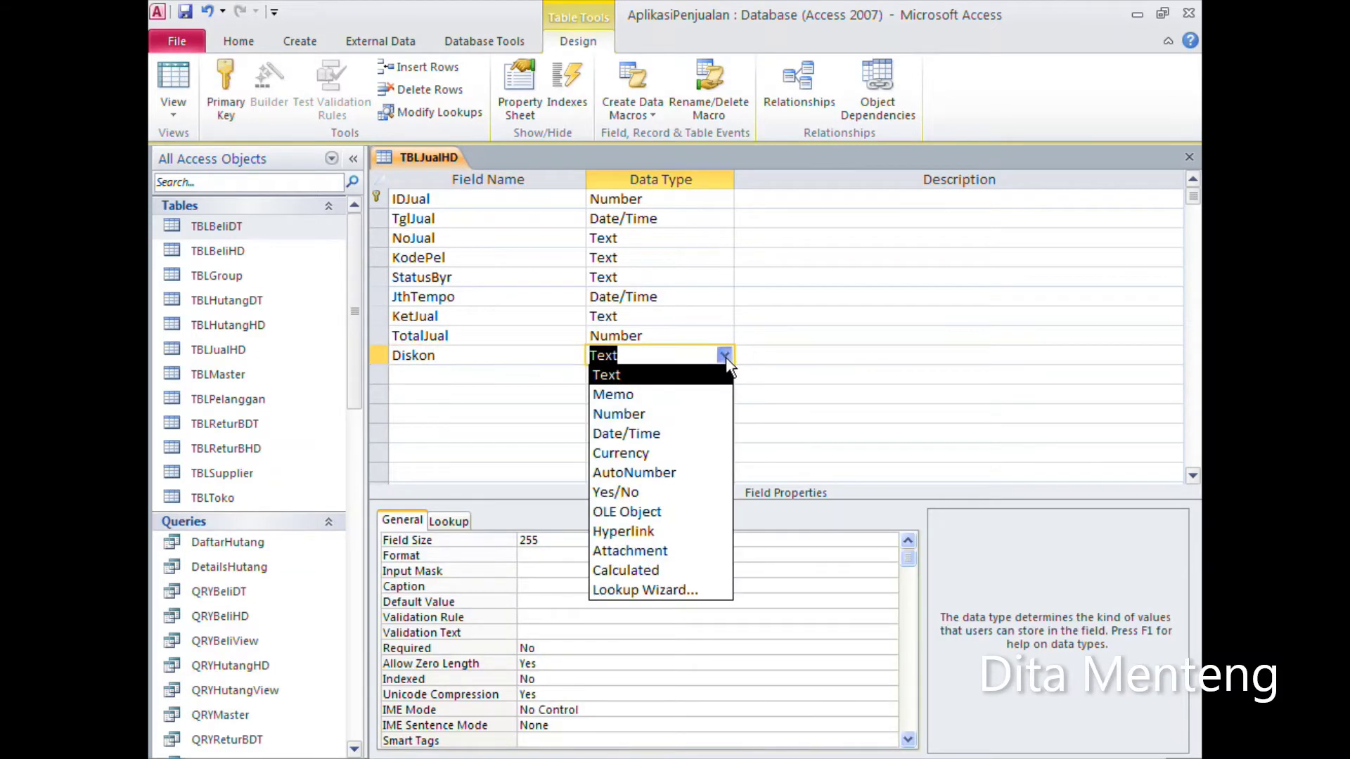
left_click(677, 409)
left_click(618, 541)
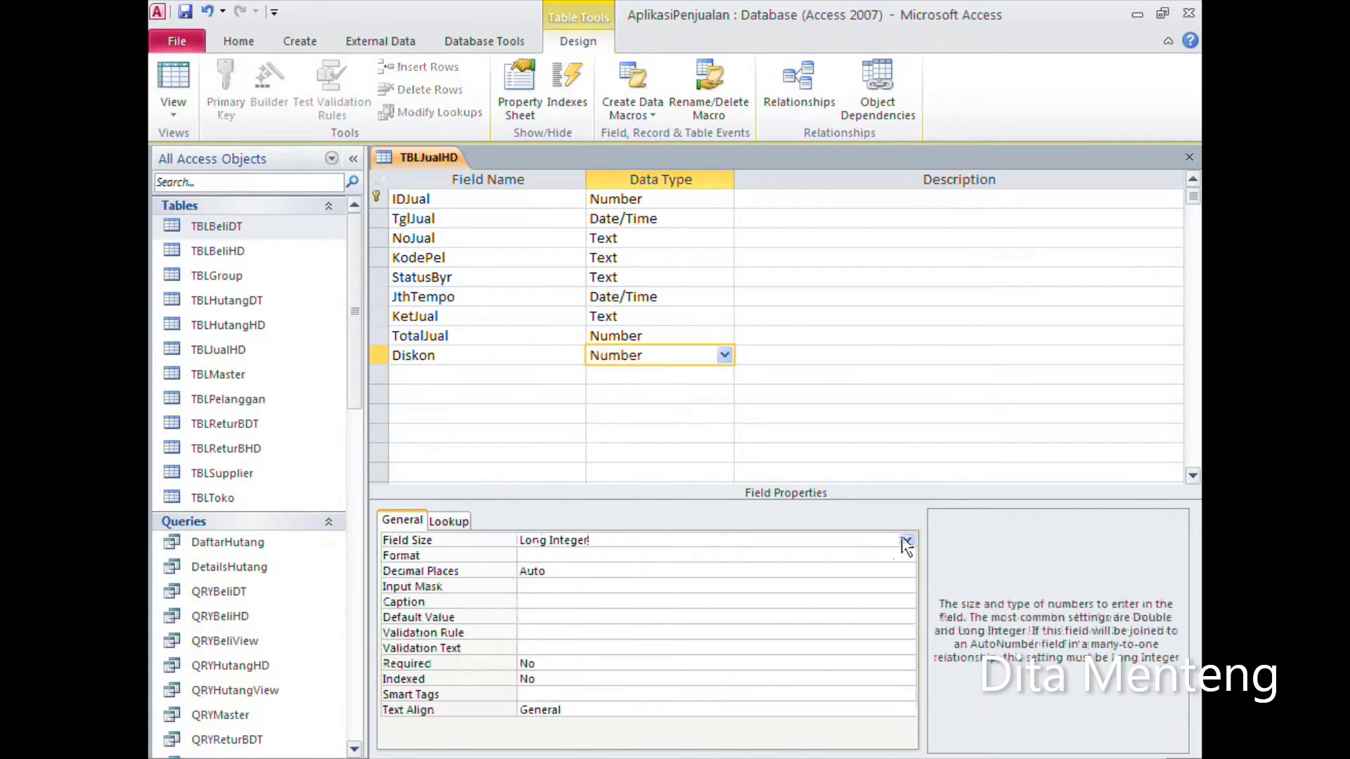
left_click(906, 541)
left_click(599, 612)
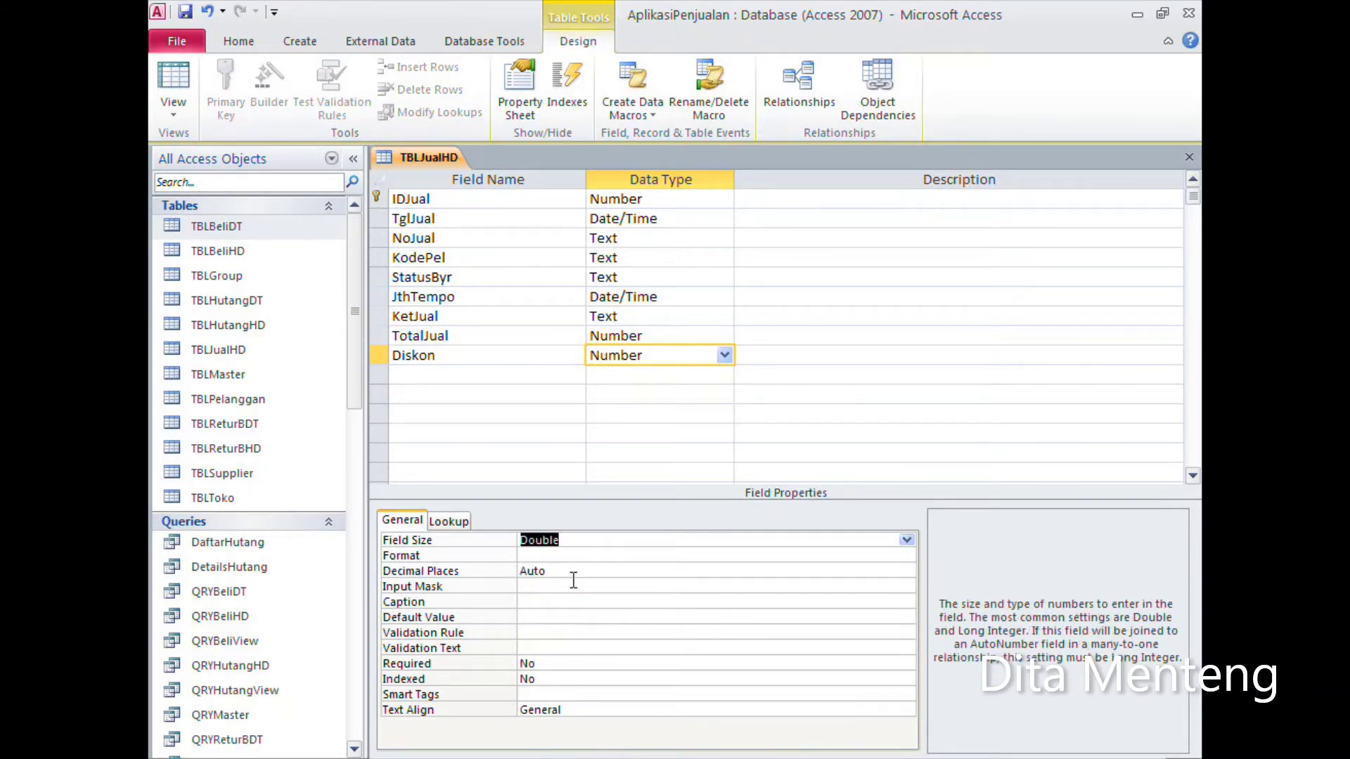
left_click(567, 555)
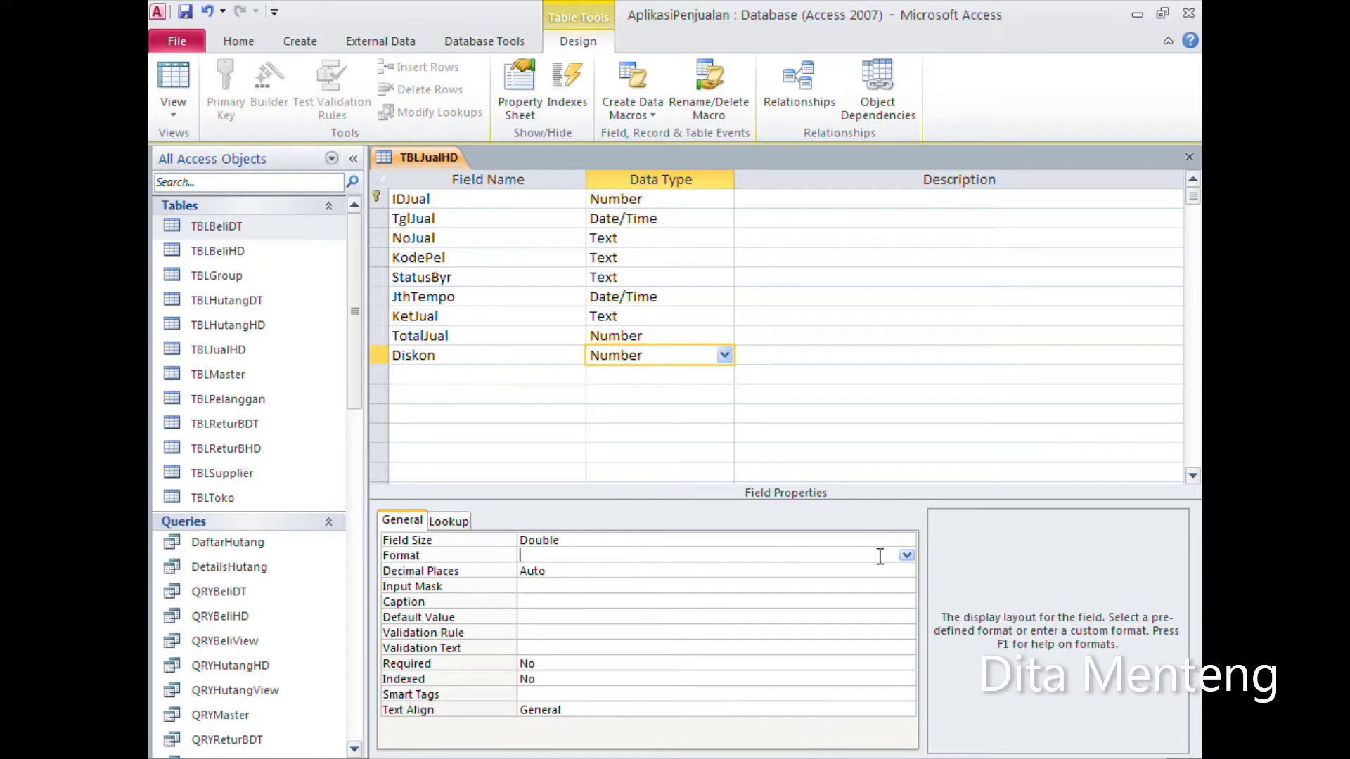
left_click(906, 556)
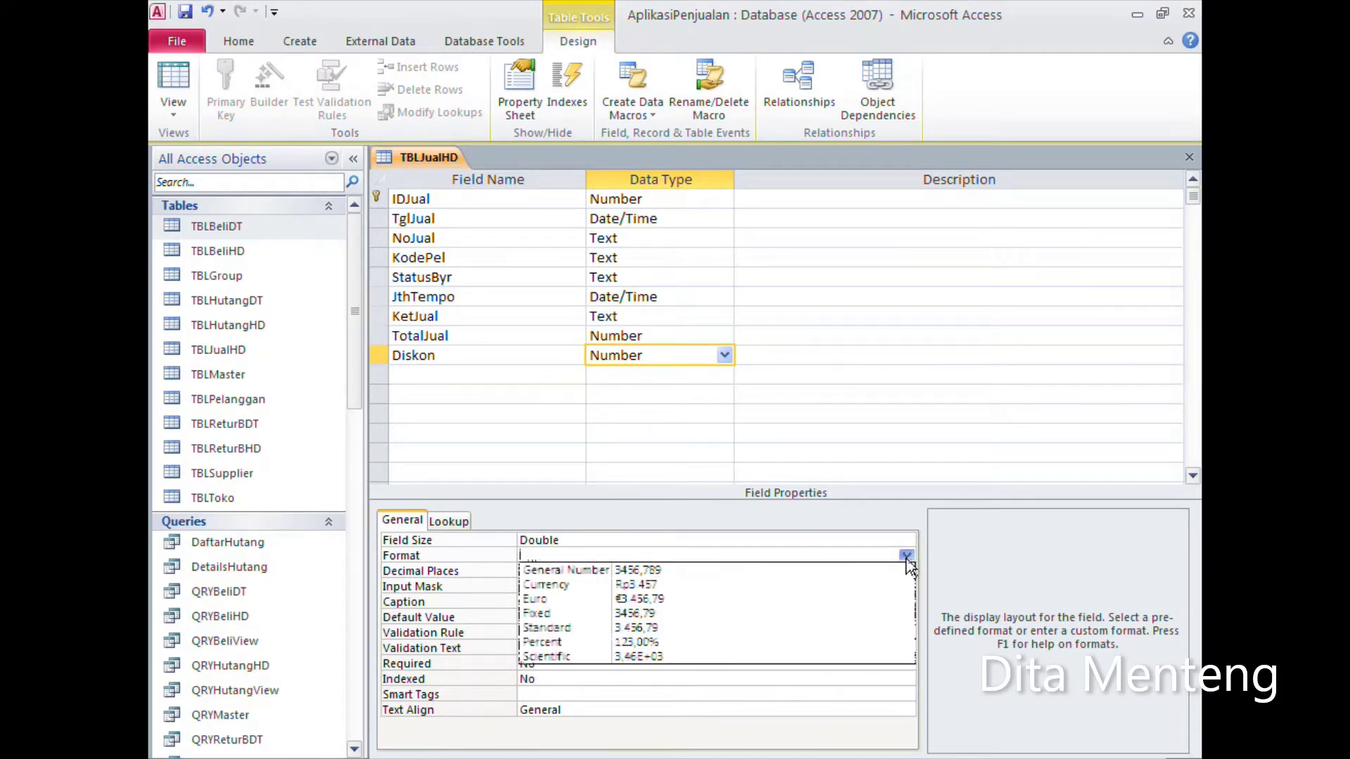
left_click(729, 619)
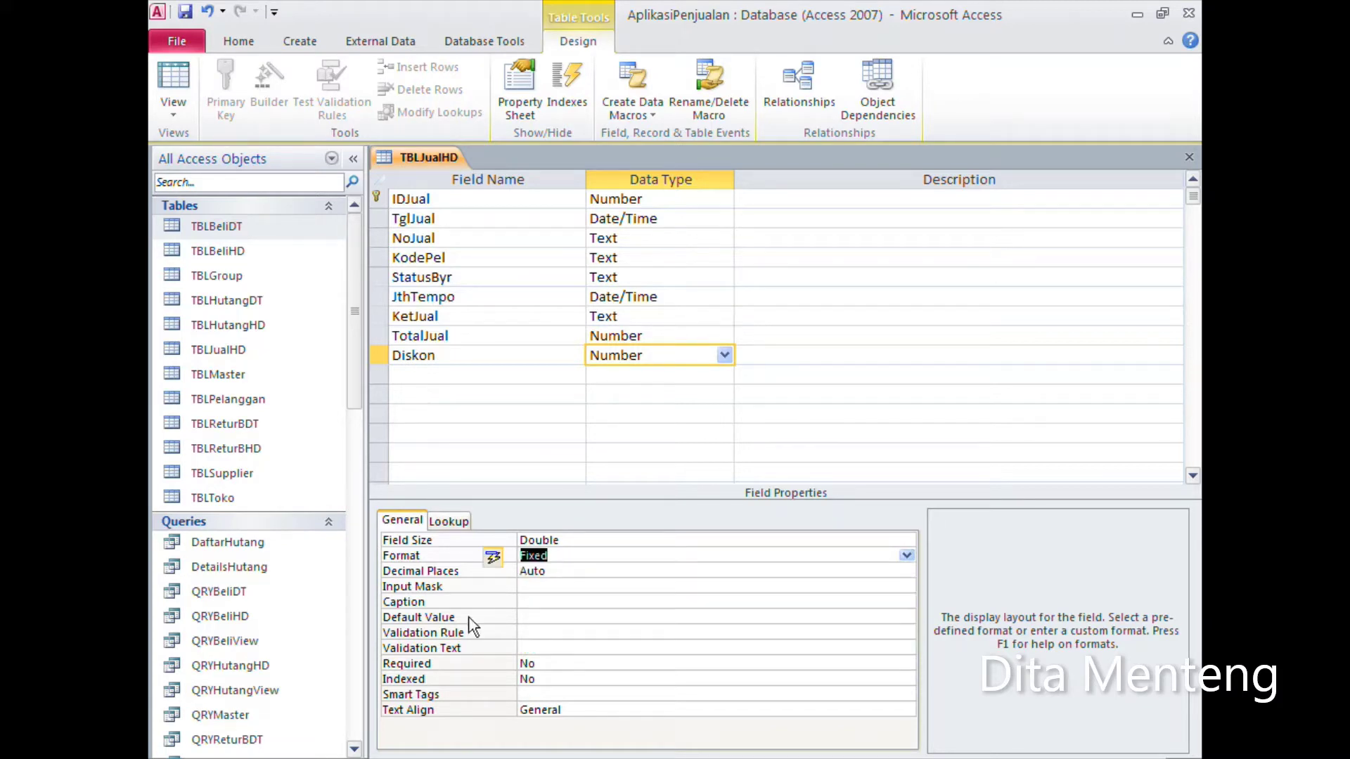
left_click(541, 617)
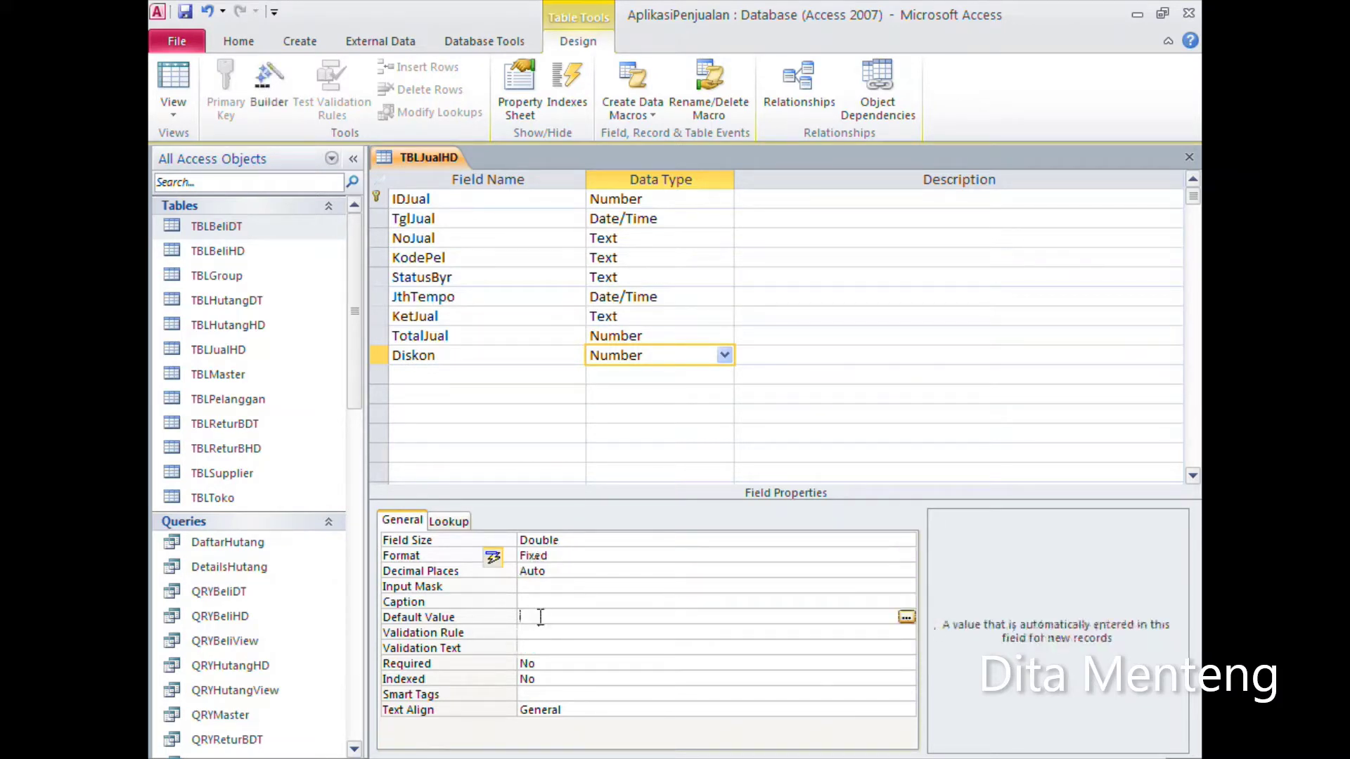
Step: Give Diskon a default value of 0 and add TotalDiskon as a Number field
type("0")
left_click(416, 375)
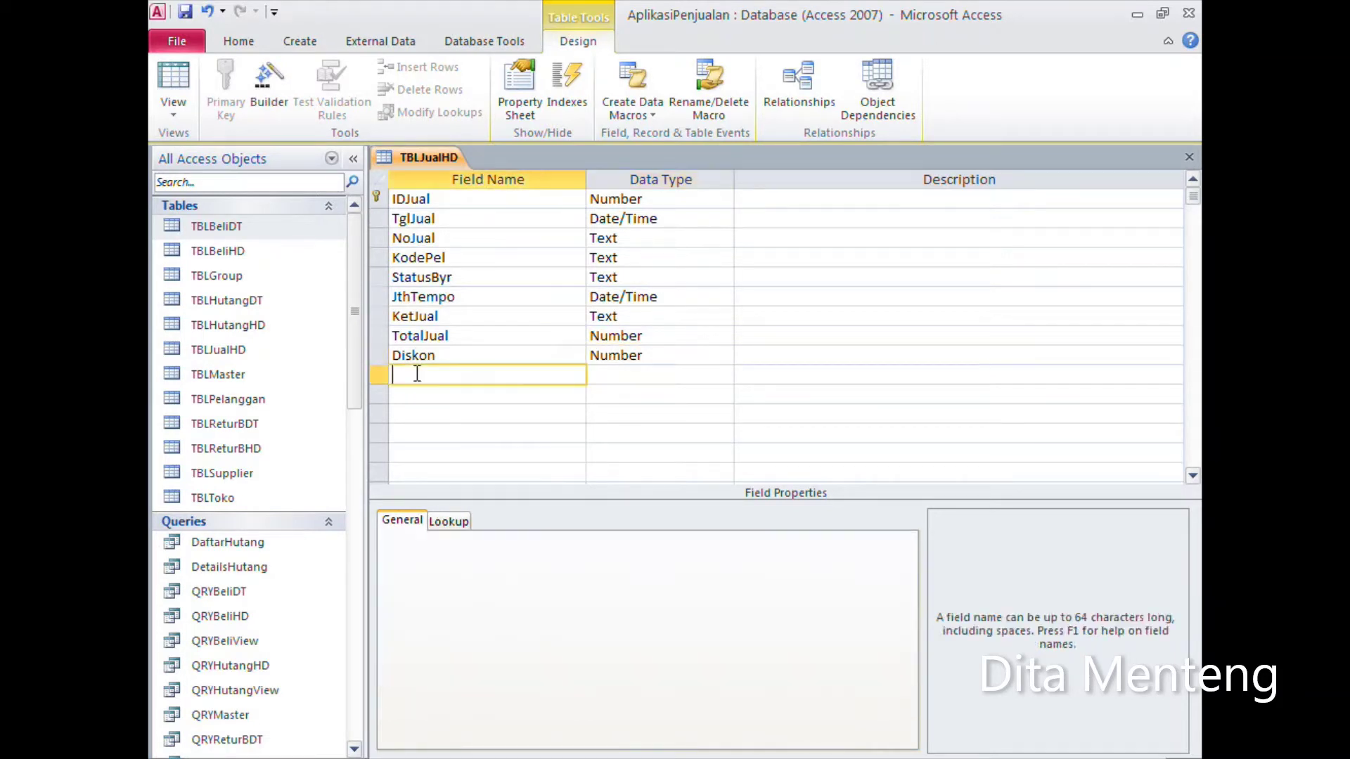
type("Total")
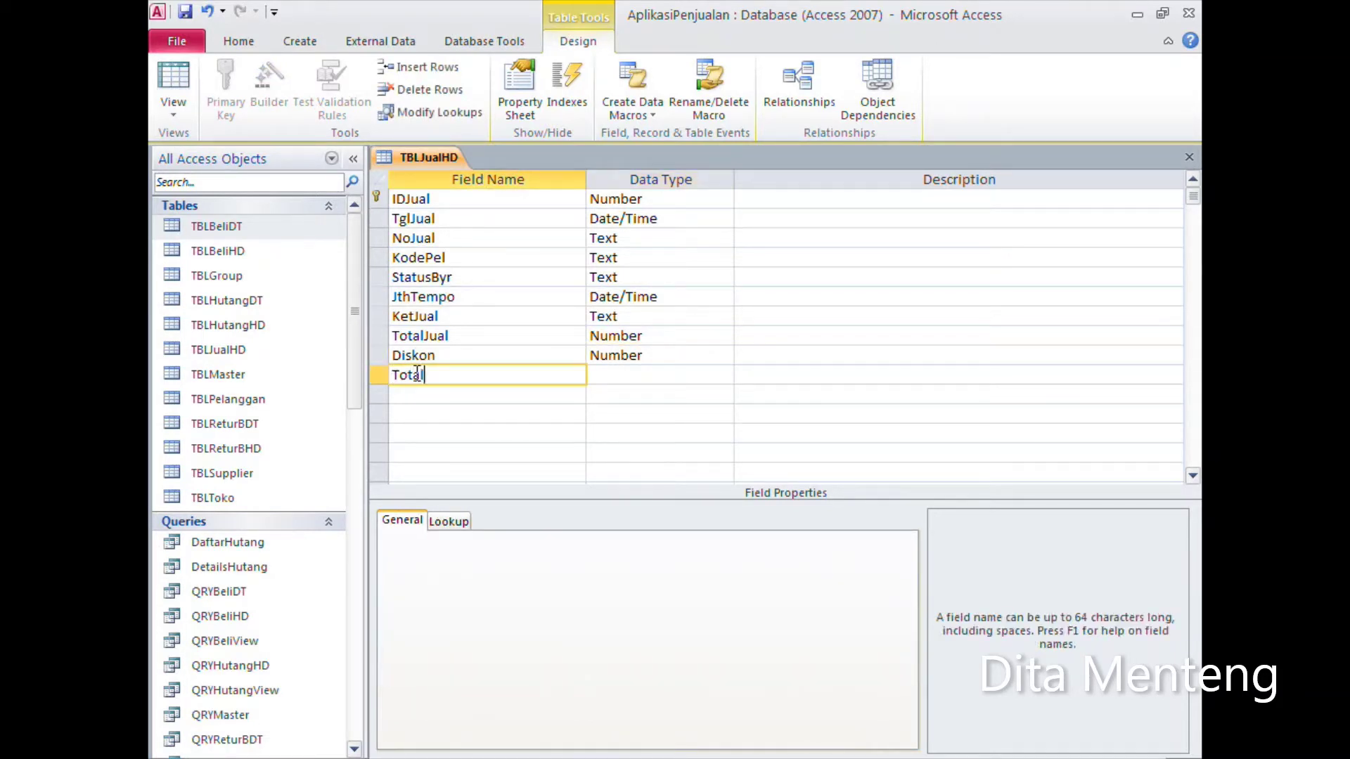
type("Diskon")
key("Tab")
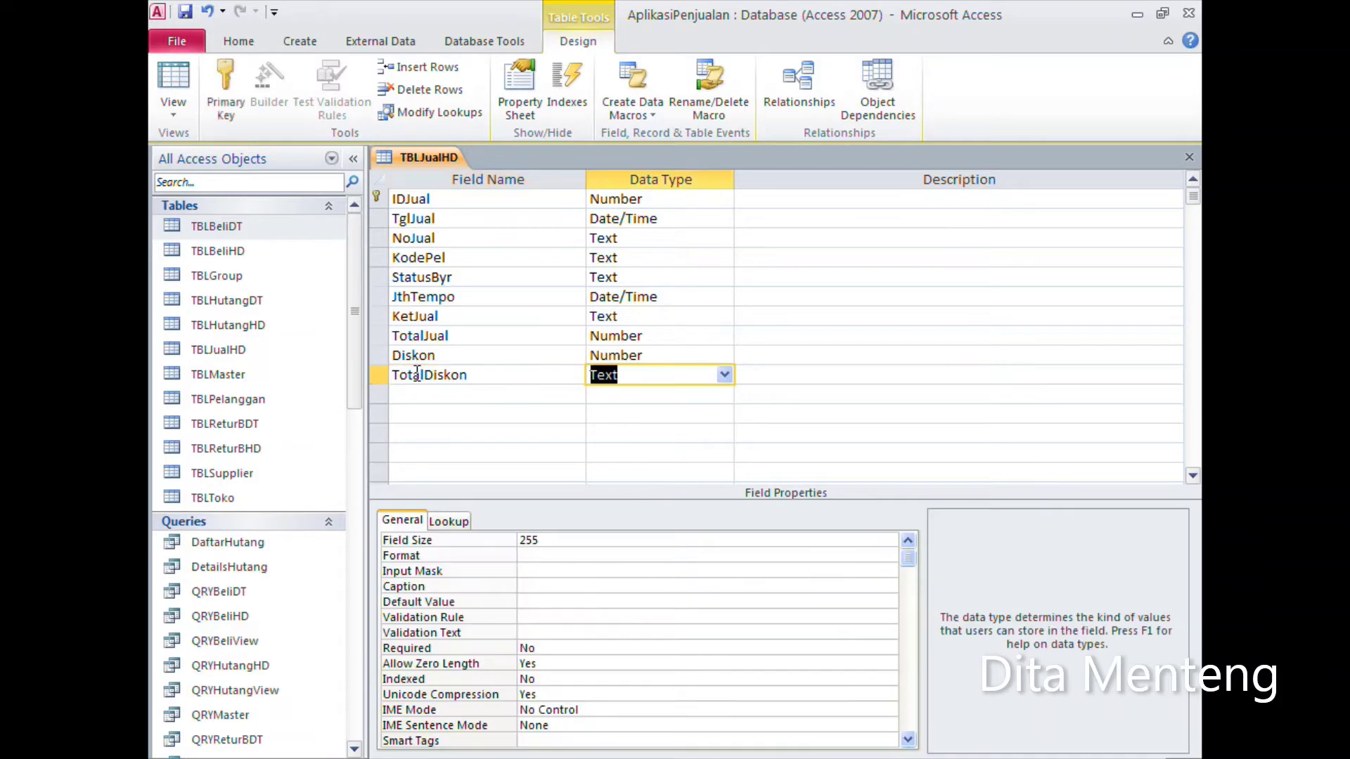
left_click(725, 377)
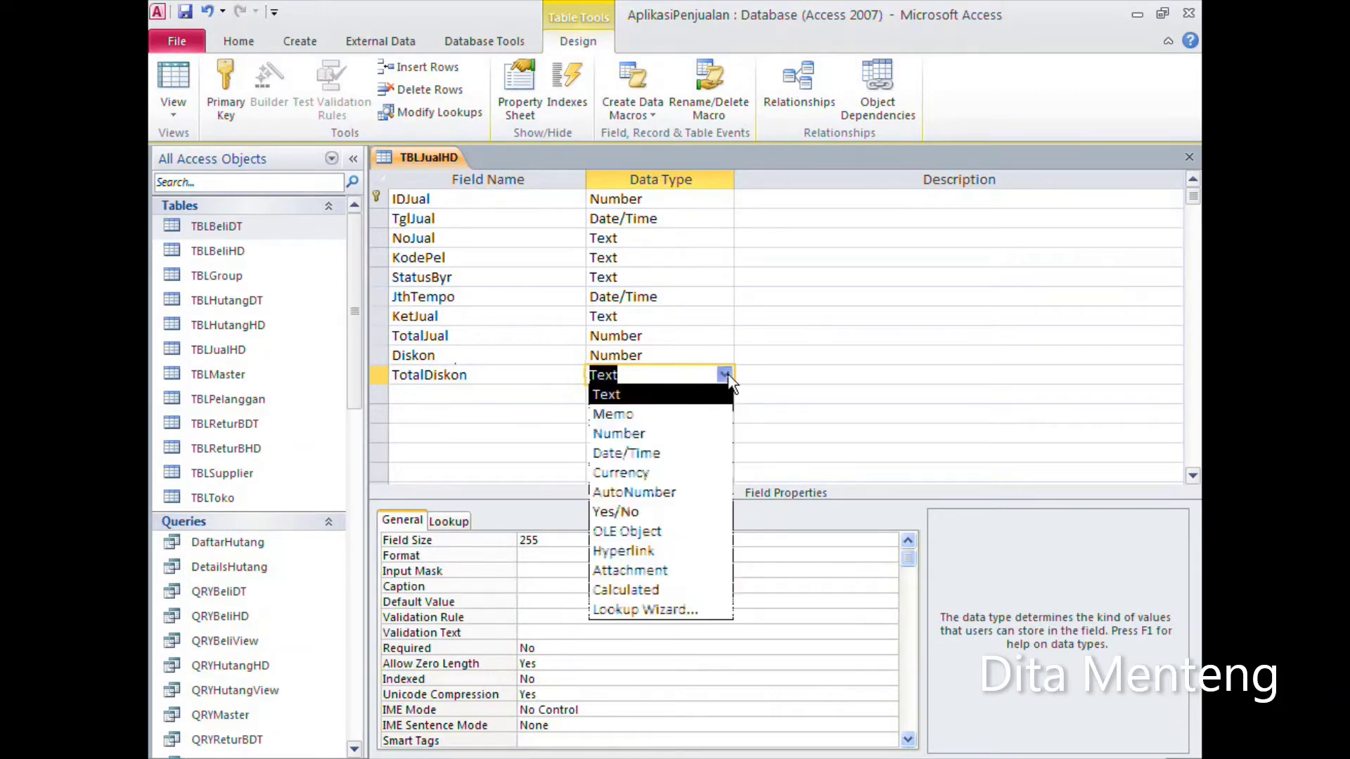
left_click(679, 424)
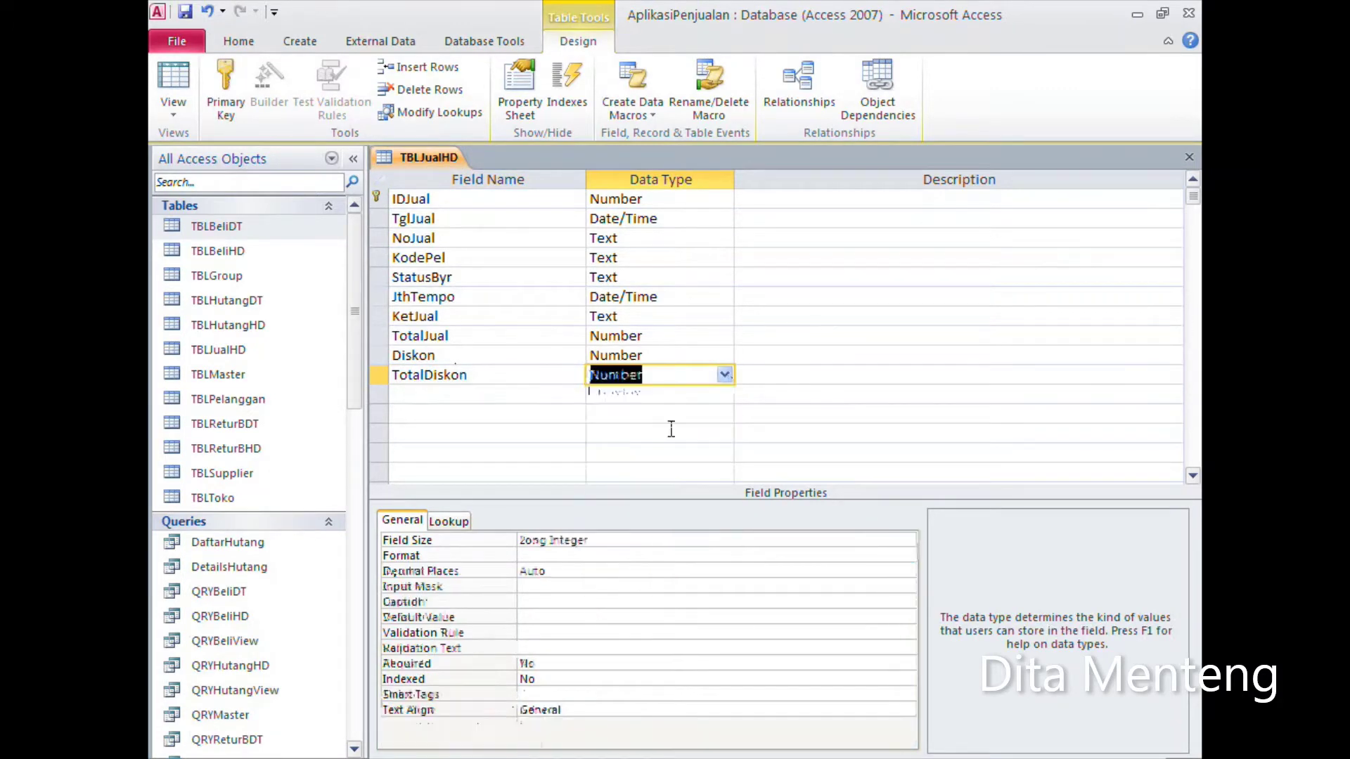
Step: Set TotalDiskon to Double size, #,### format and a default value of 0
left_click(624, 542)
left_click(907, 542)
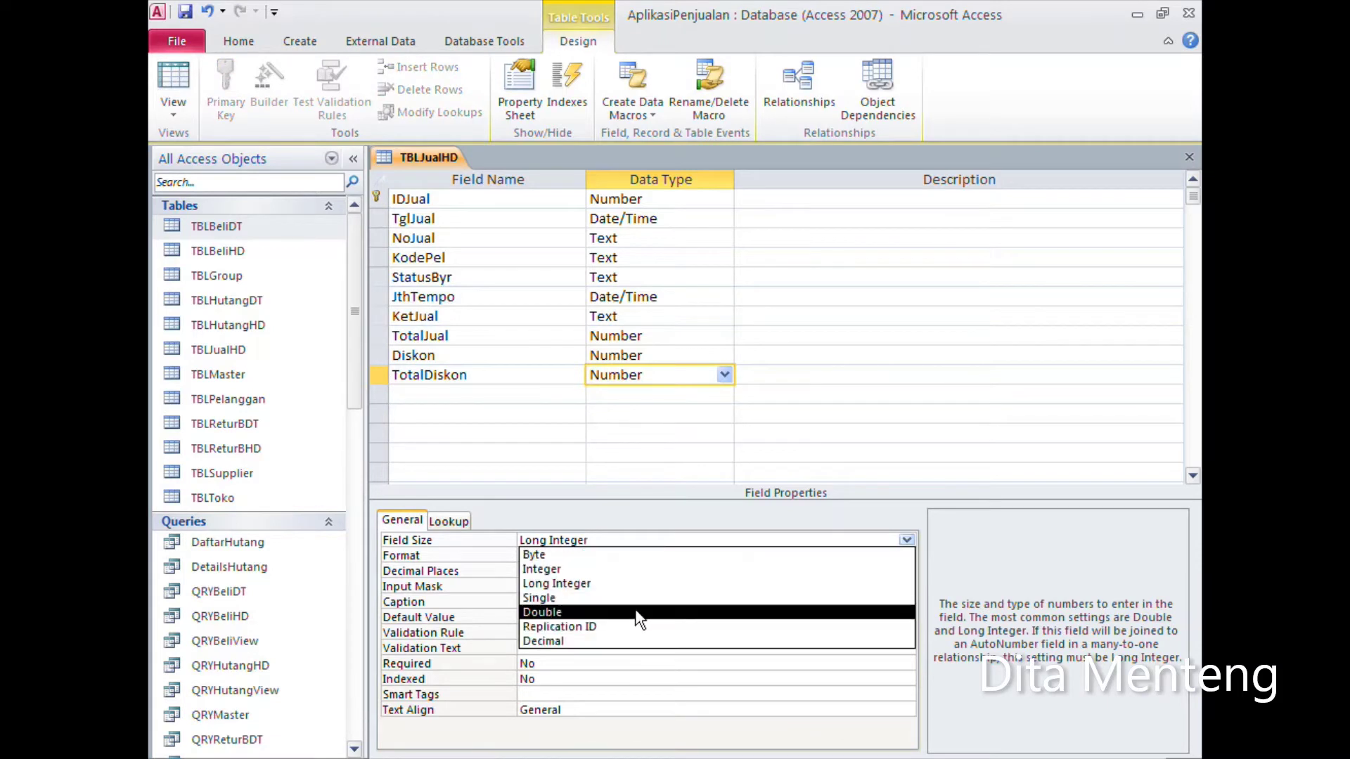
left_click(618, 616)
left_click(561, 554)
type("#,###")
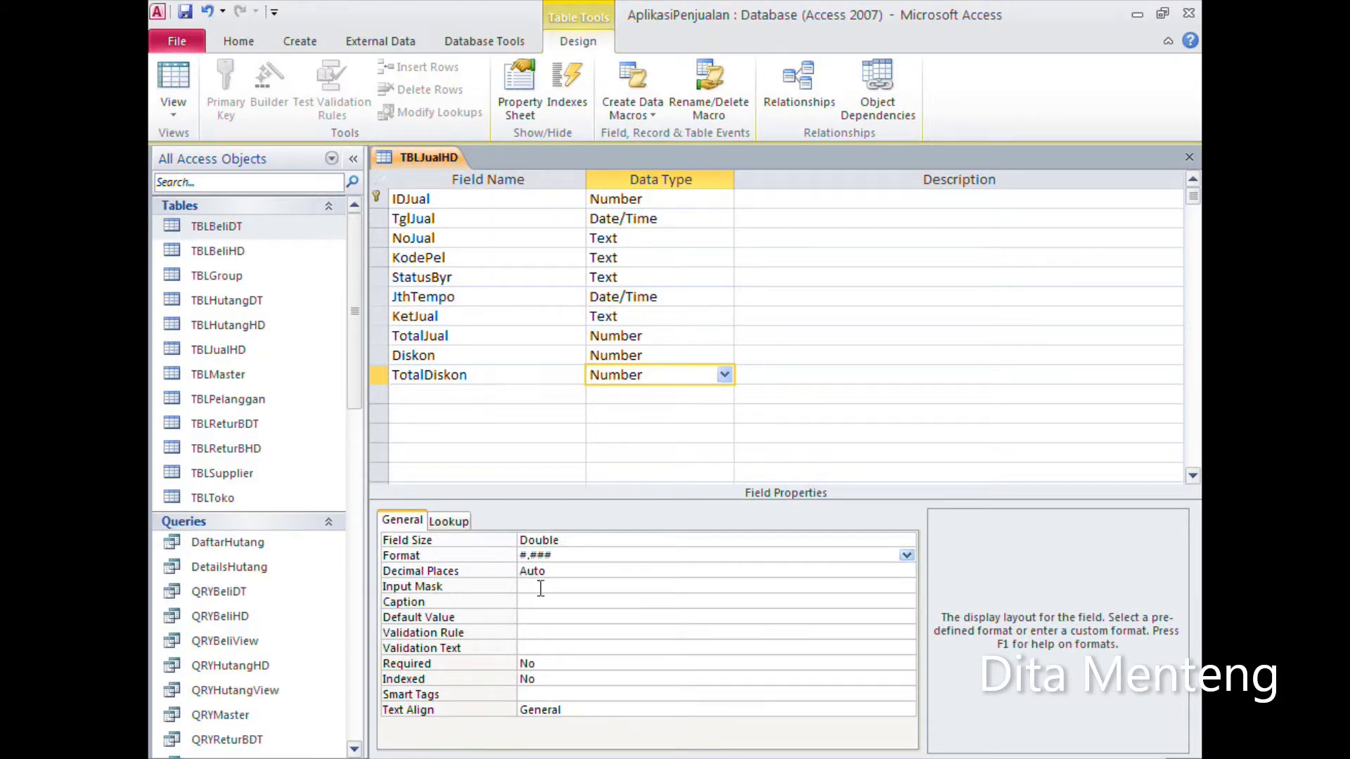
left_click(542, 631)
left_click(547, 616)
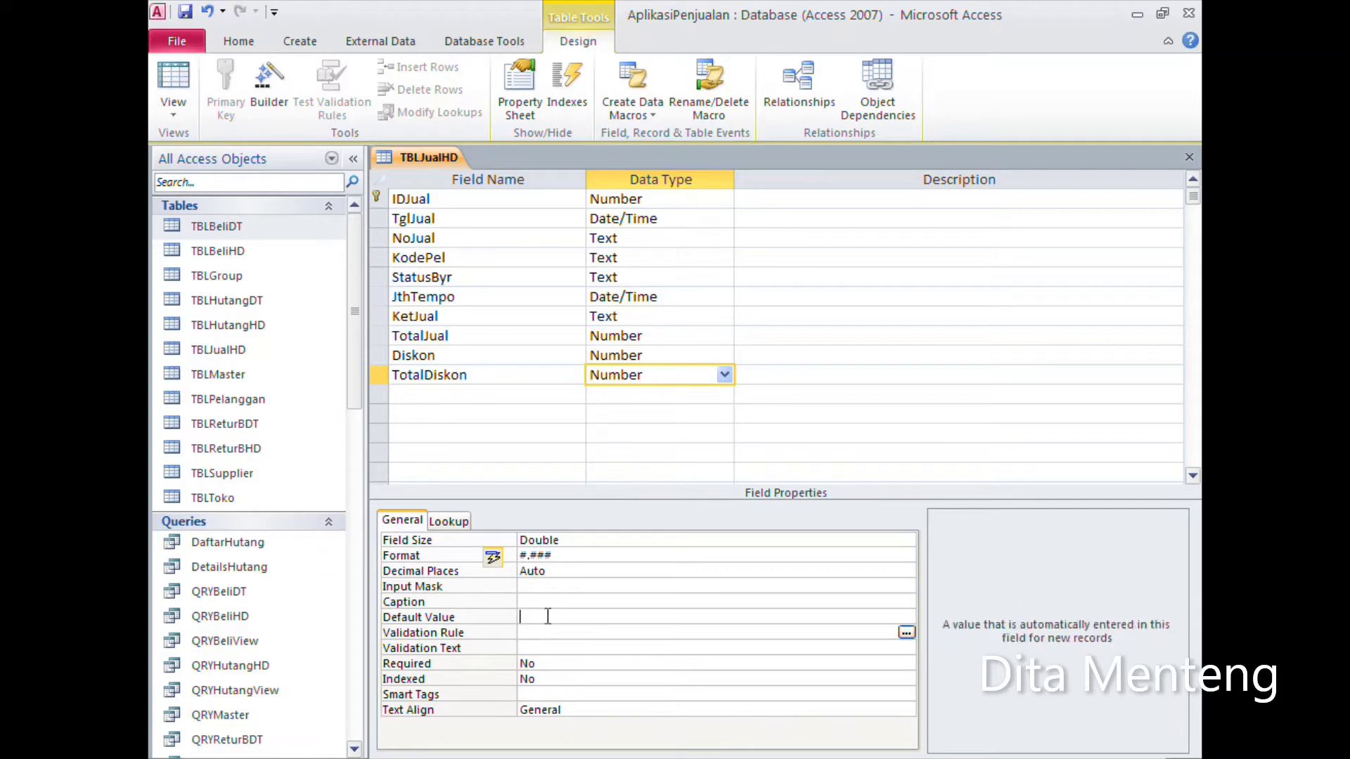
type("0")
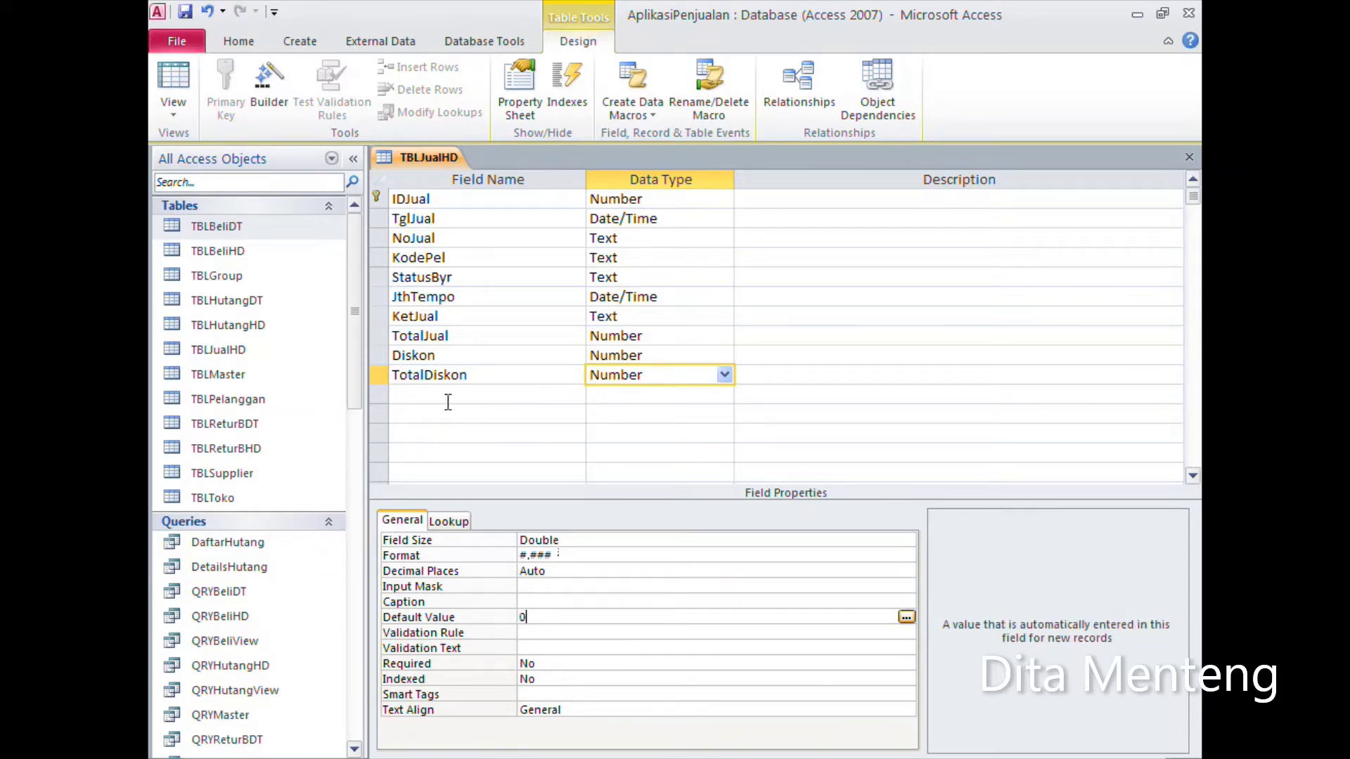
left_click(450, 395)
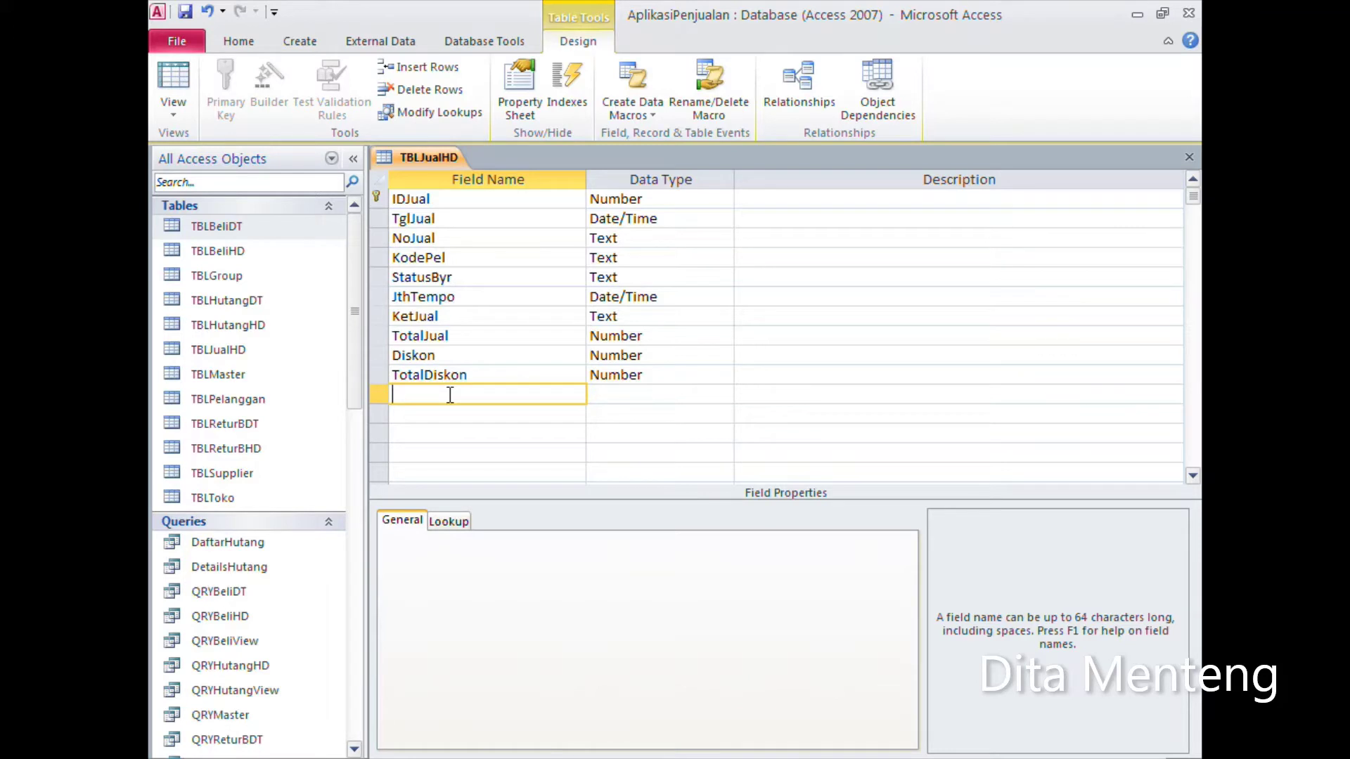
Step: Add Pajak as a Number field: Double size, Fixed format, default value 0
type("Pajak")
key("Tab")
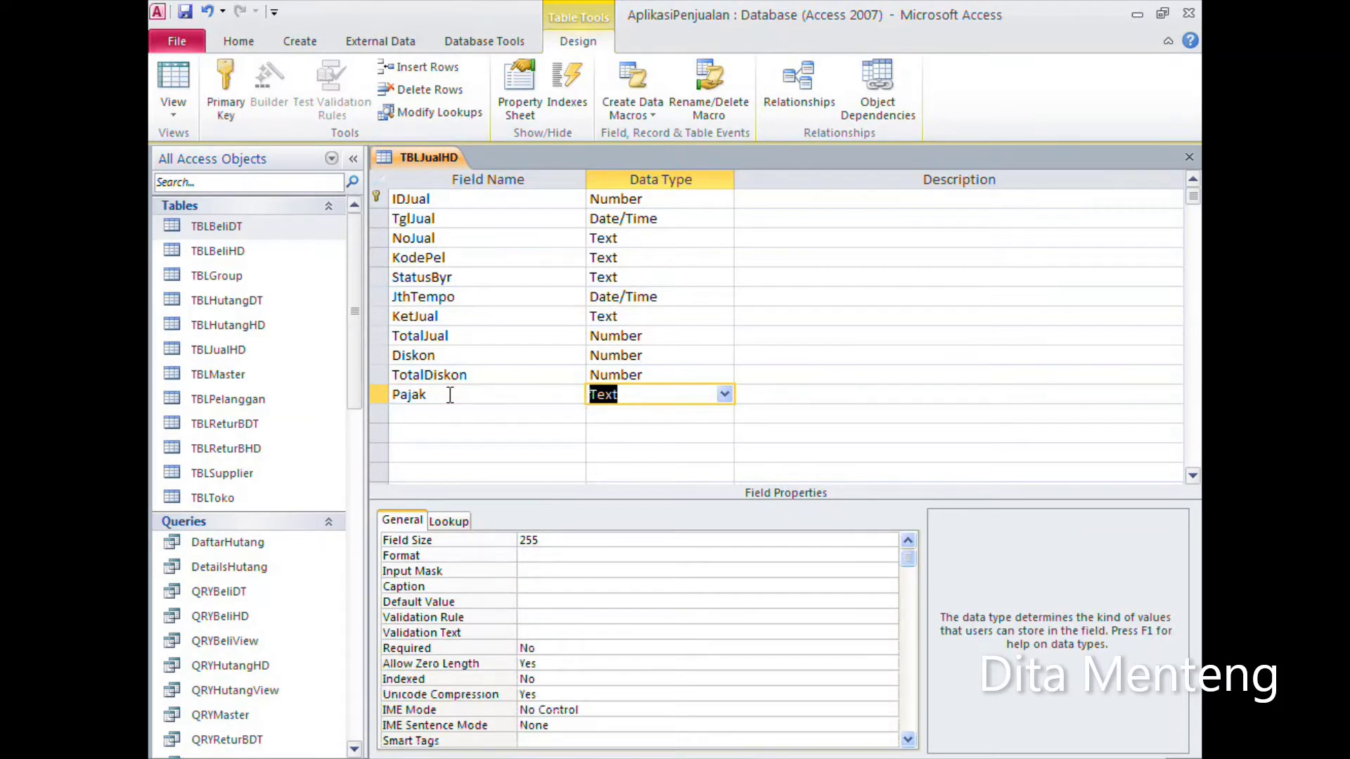
left_click(726, 395)
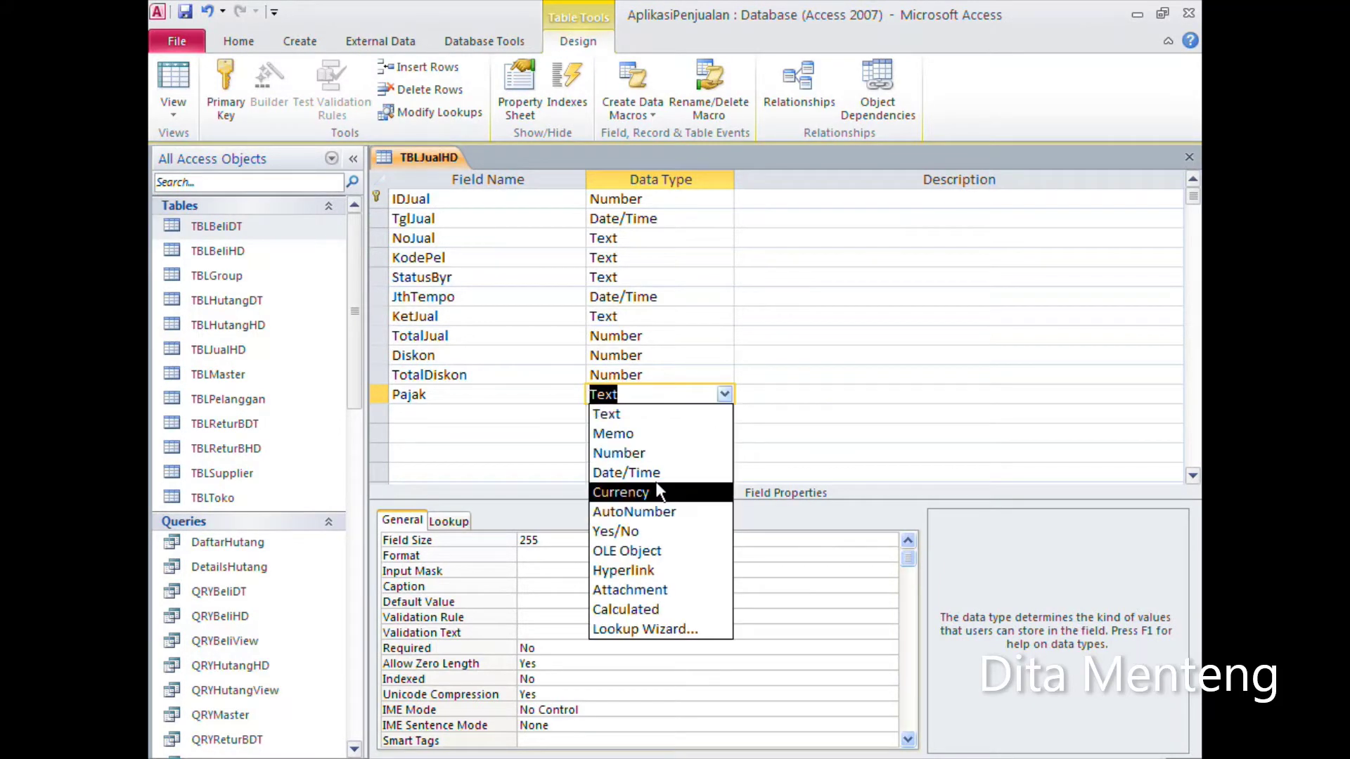
left_click(662, 457)
left_click(611, 542)
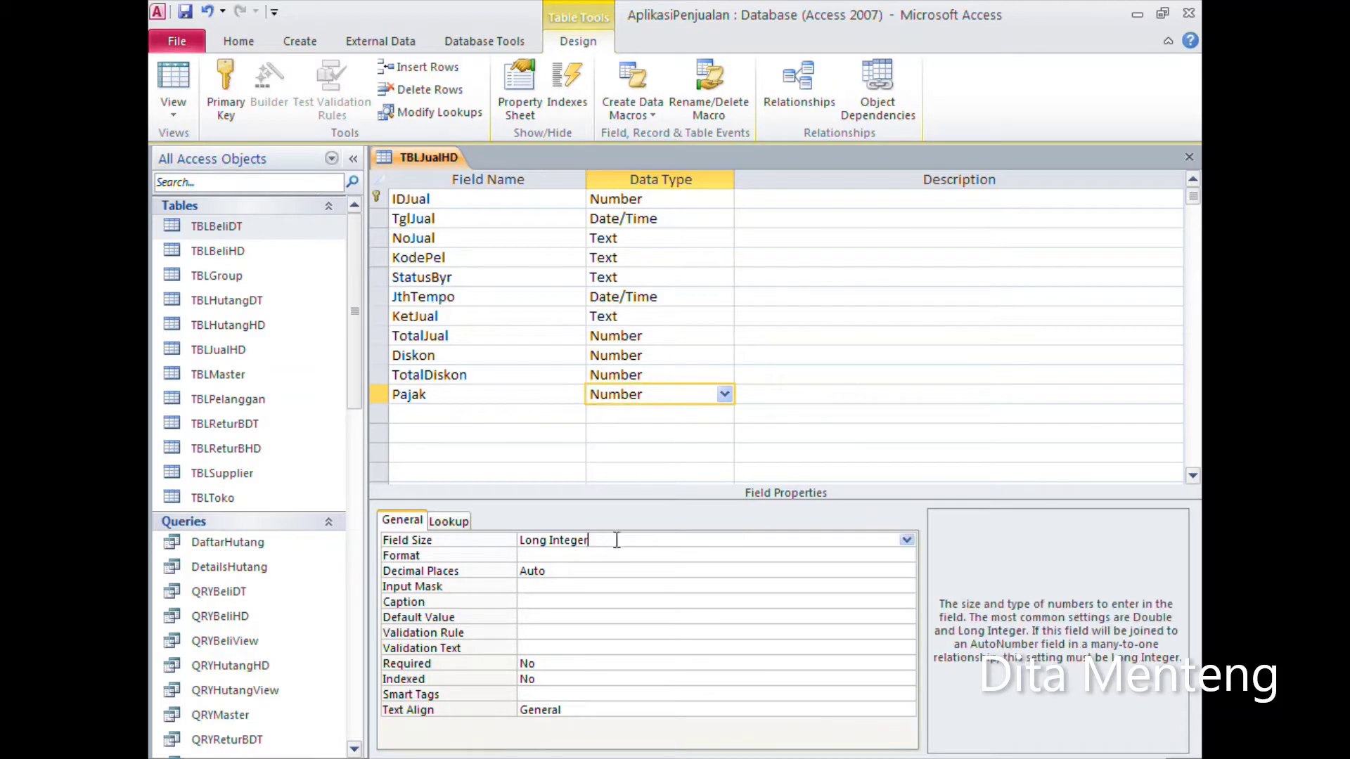
left_click(907, 540)
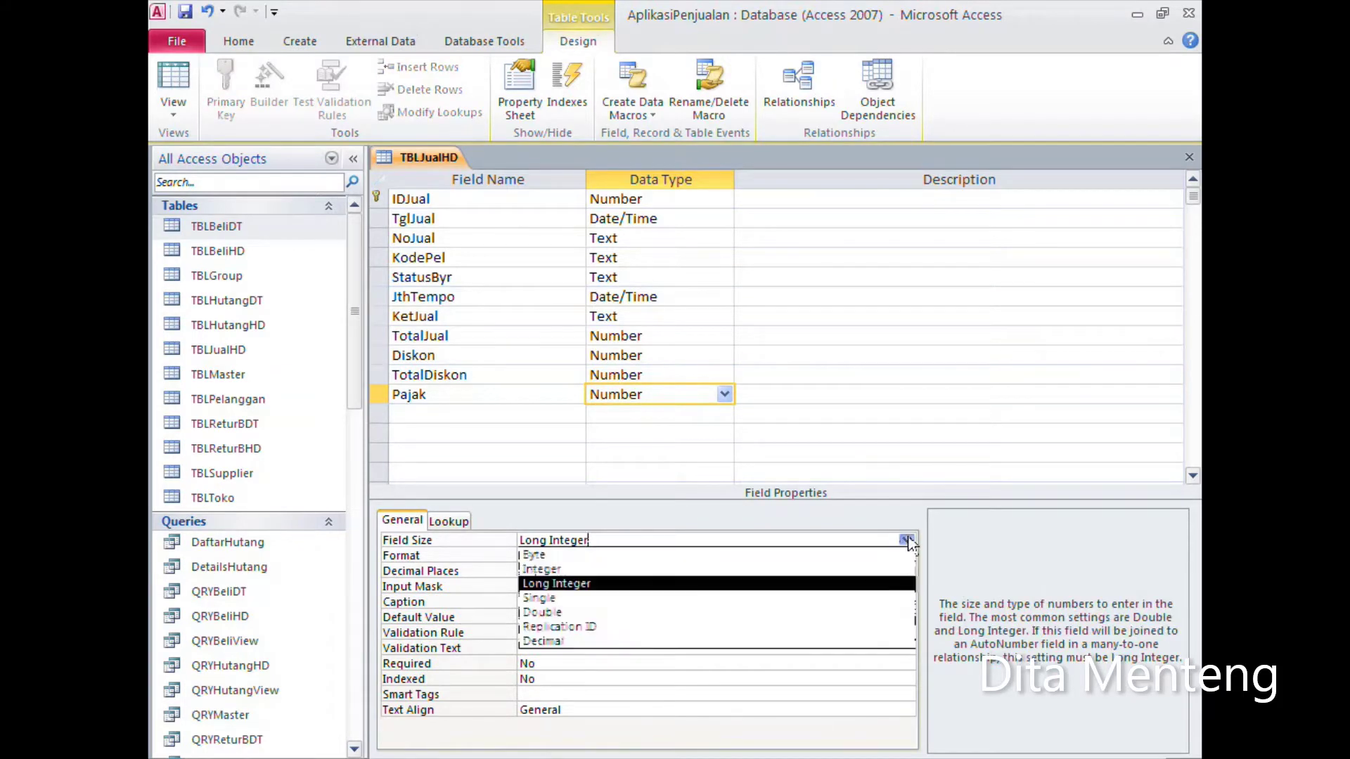
left_click(626, 602)
key("Return")
left_click(677, 555)
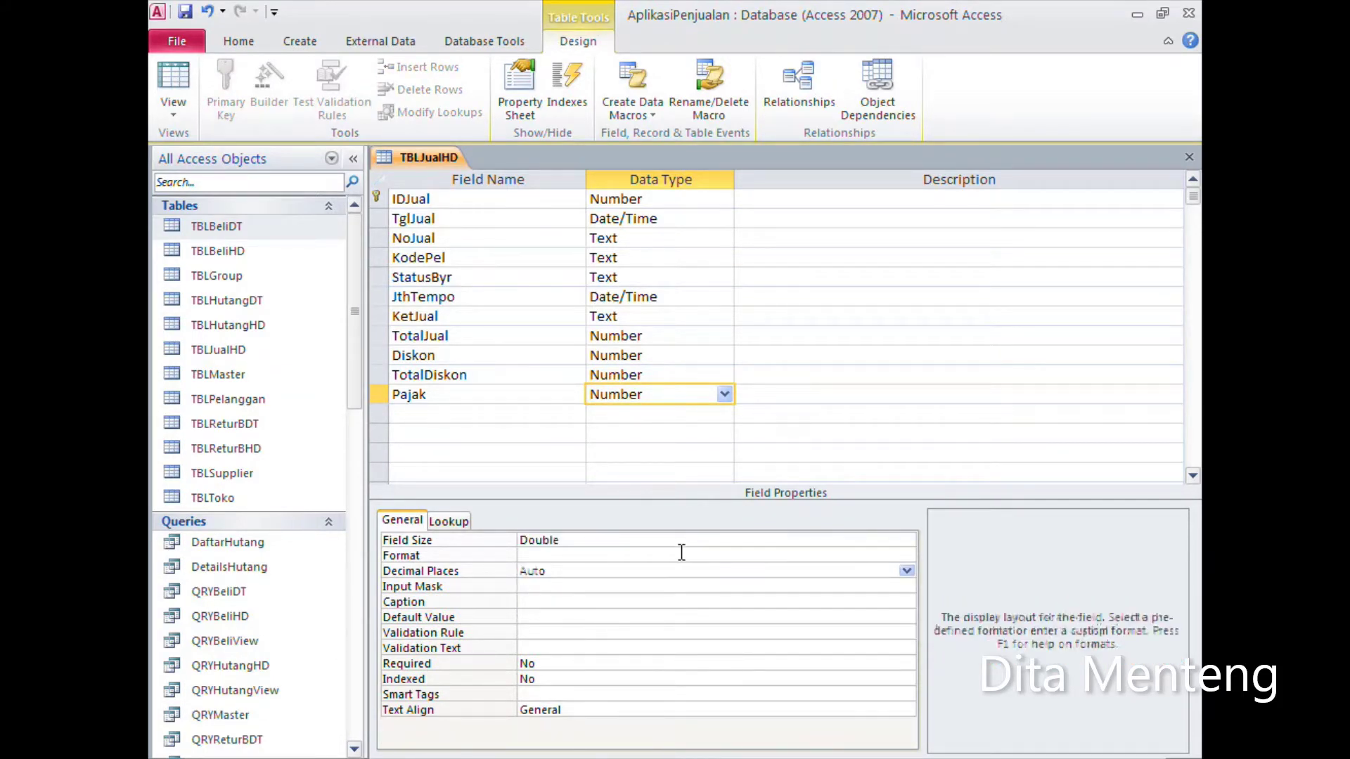
left_click(907, 555)
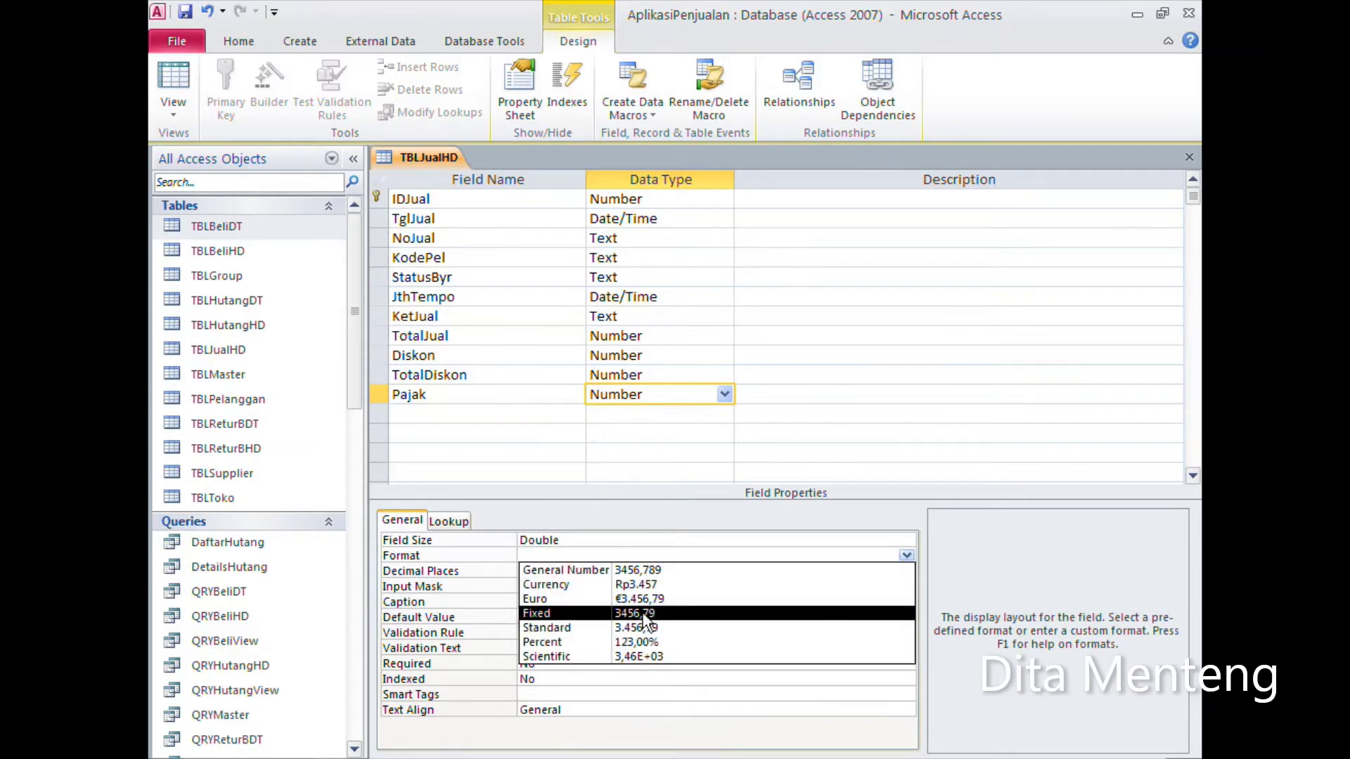
left_click(534, 615)
left_click(531, 619)
type("0")
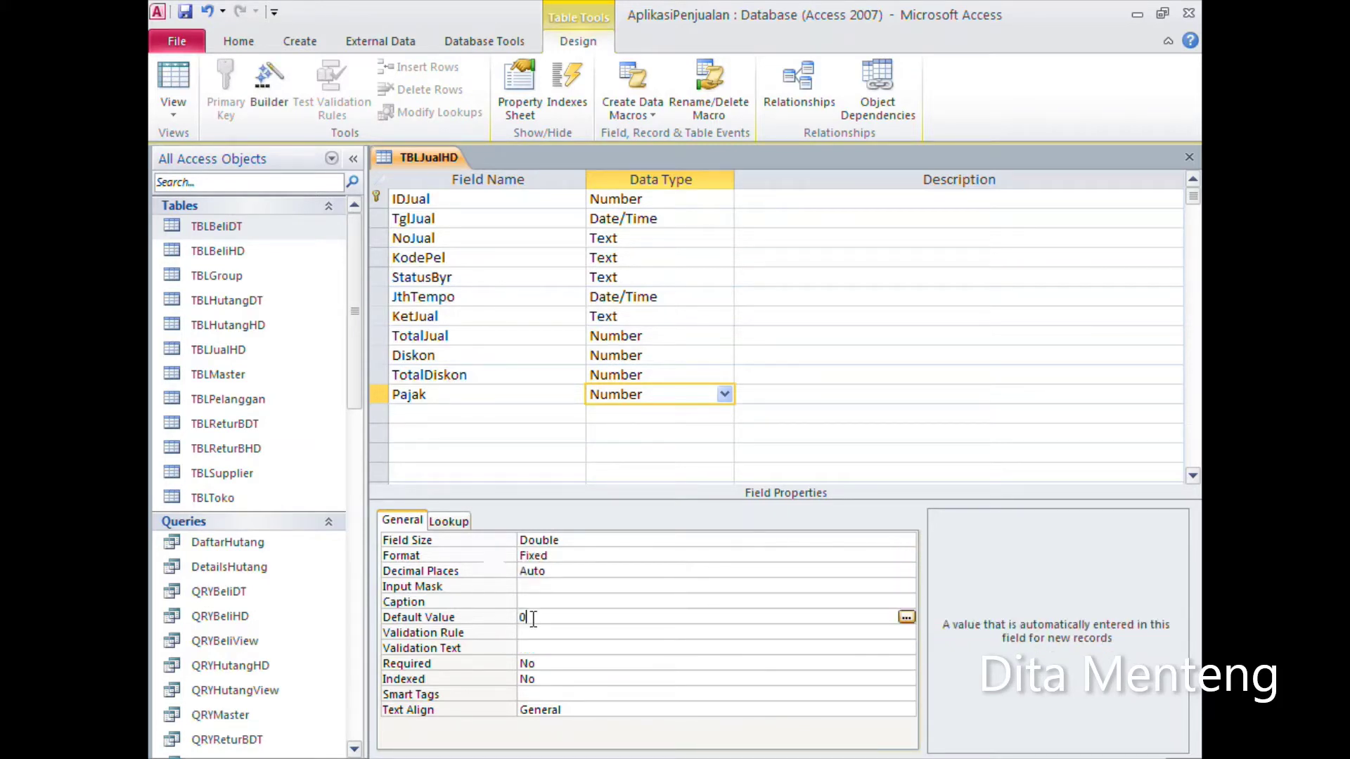
Step: Add TotalPajak as a Double Number field with #,### format and default 0
left_click(448, 414)
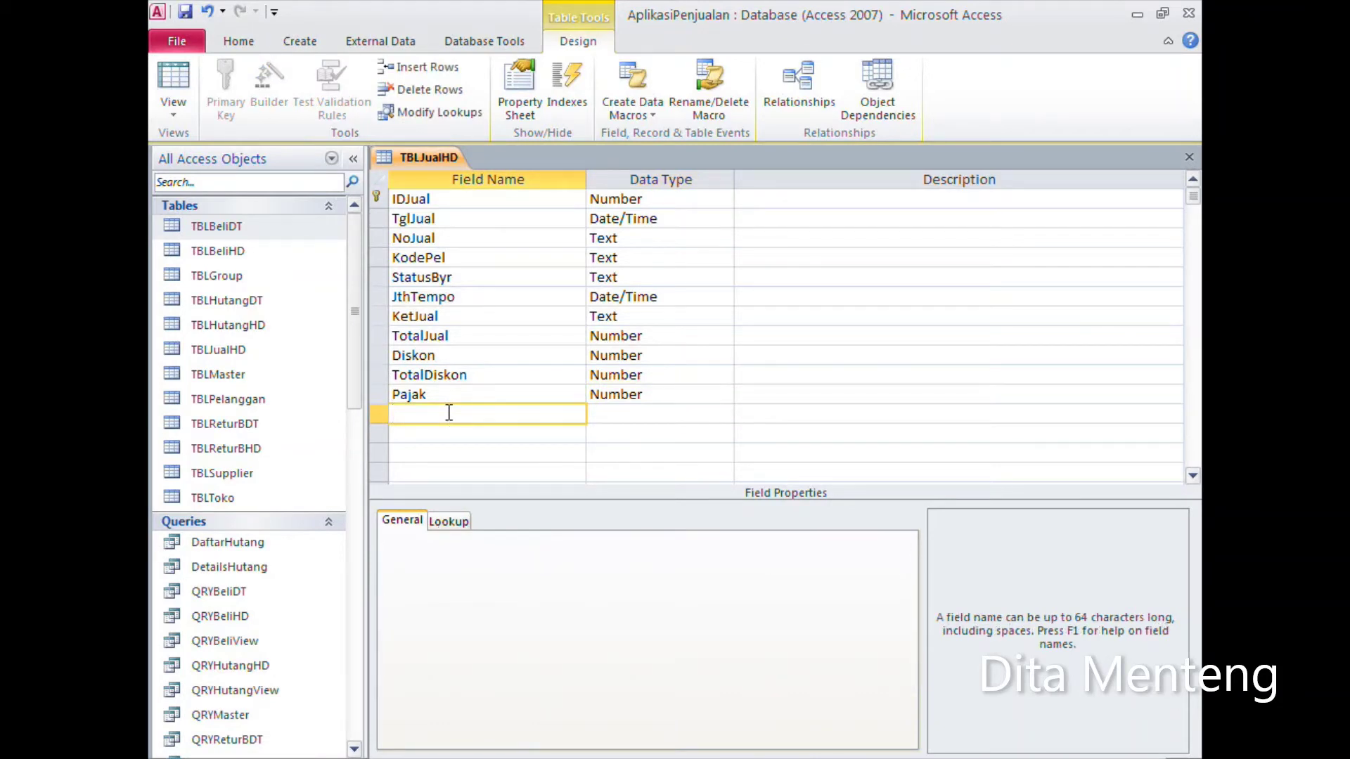
type("TotalPaj")
type("ak")
key("Tab")
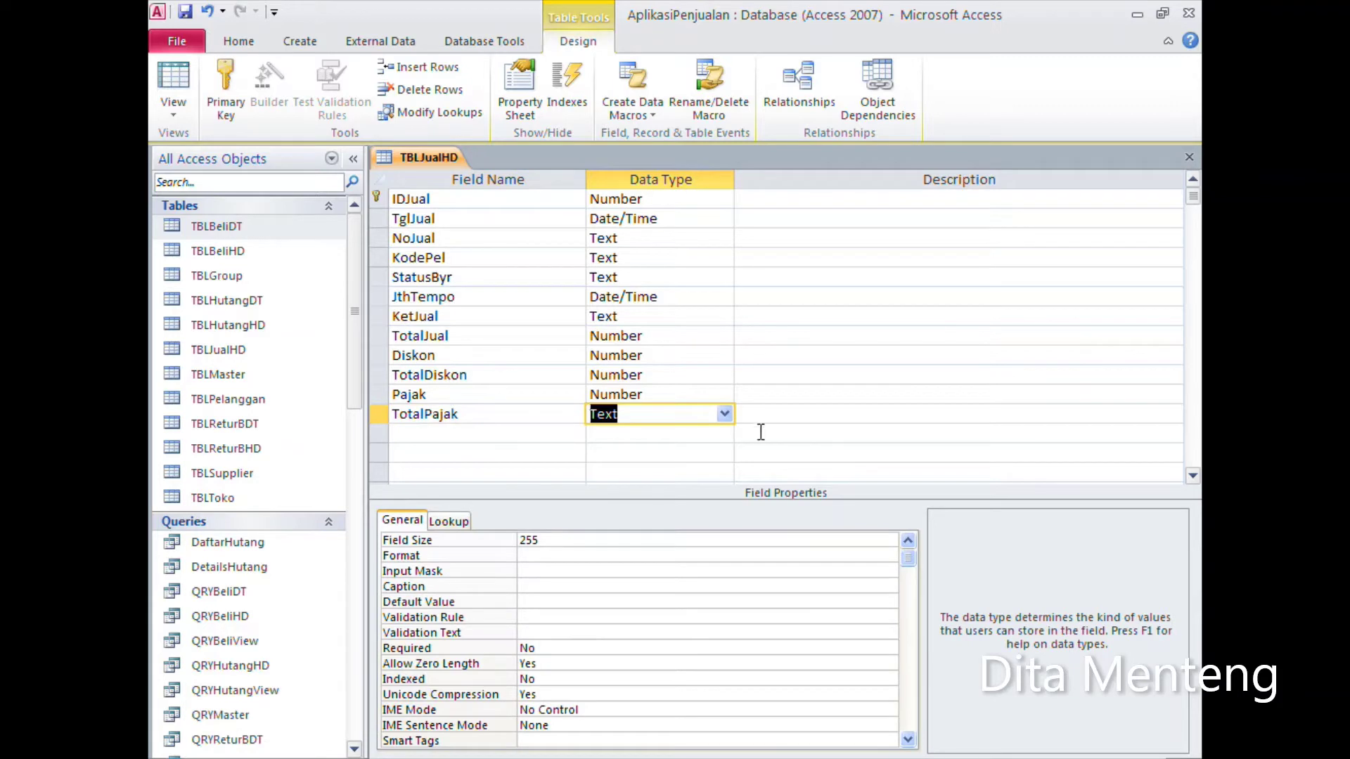
left_click(724, 414)
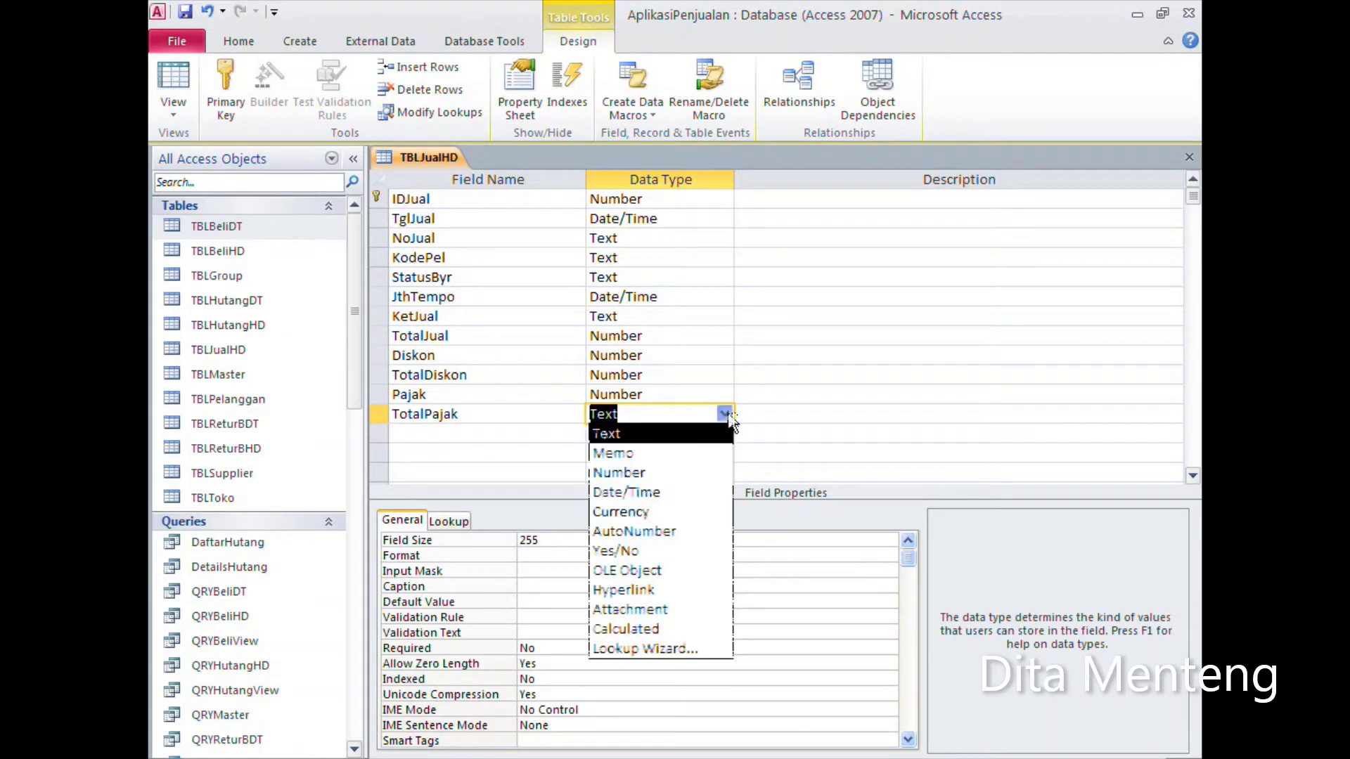
left_click(655, 475)
left_click(610, 542)
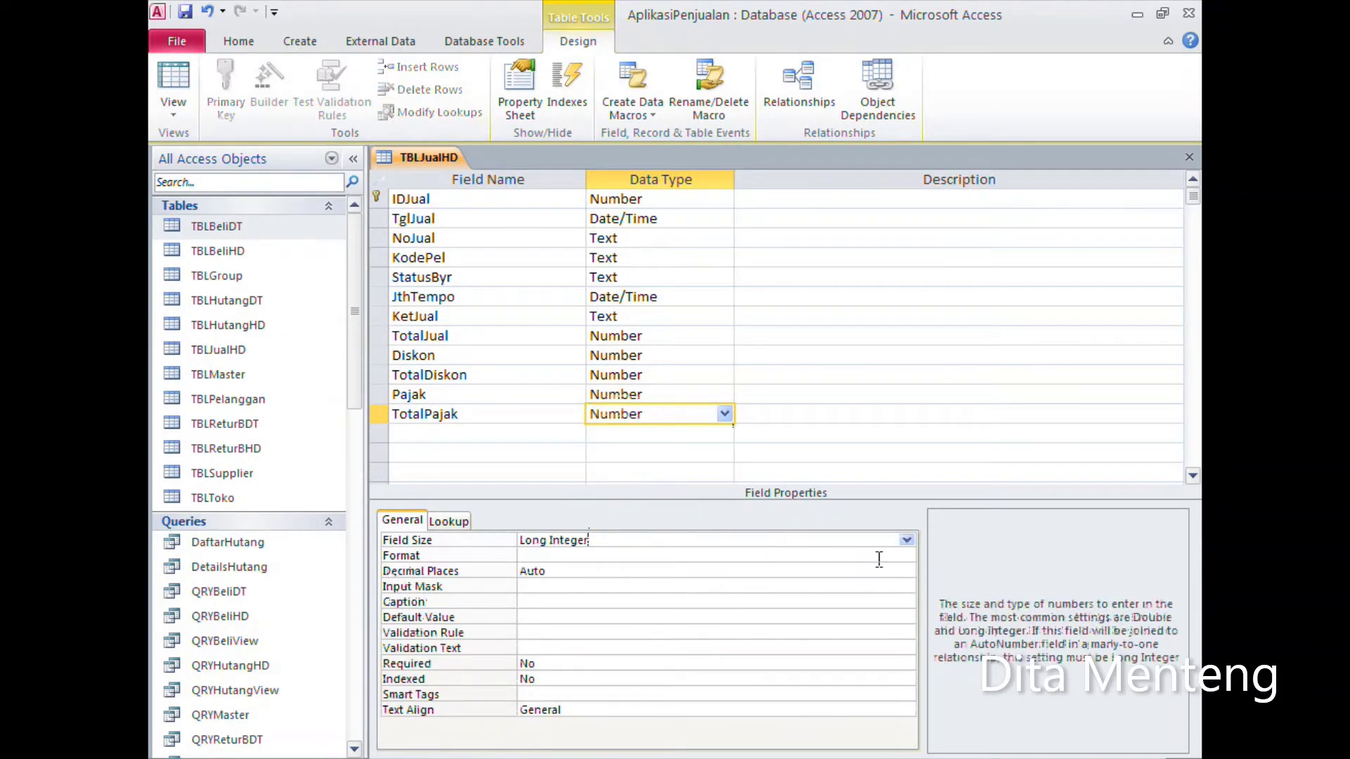
left_click(907, 541)
left_click(617, 619)
left_click(555, 557)
type("#,###")
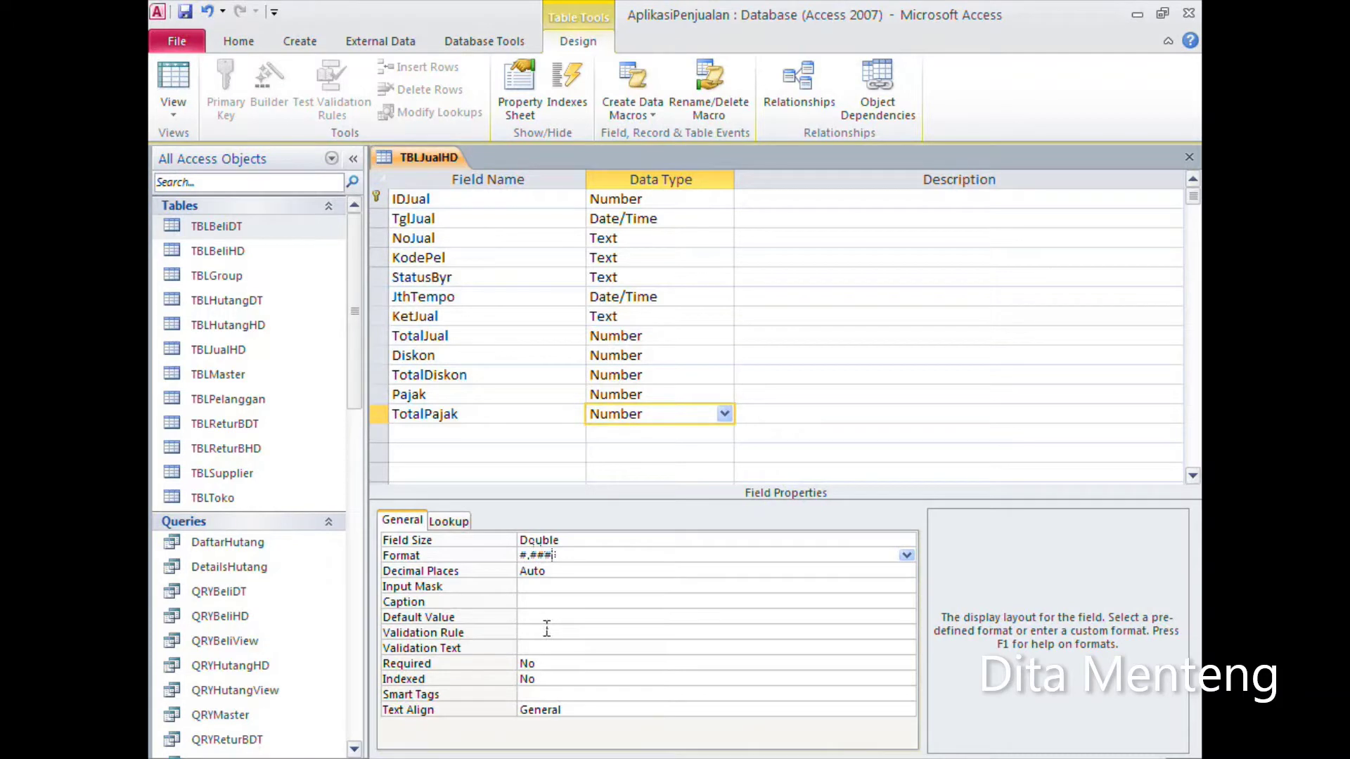
left_click(548, 619)
type("0")
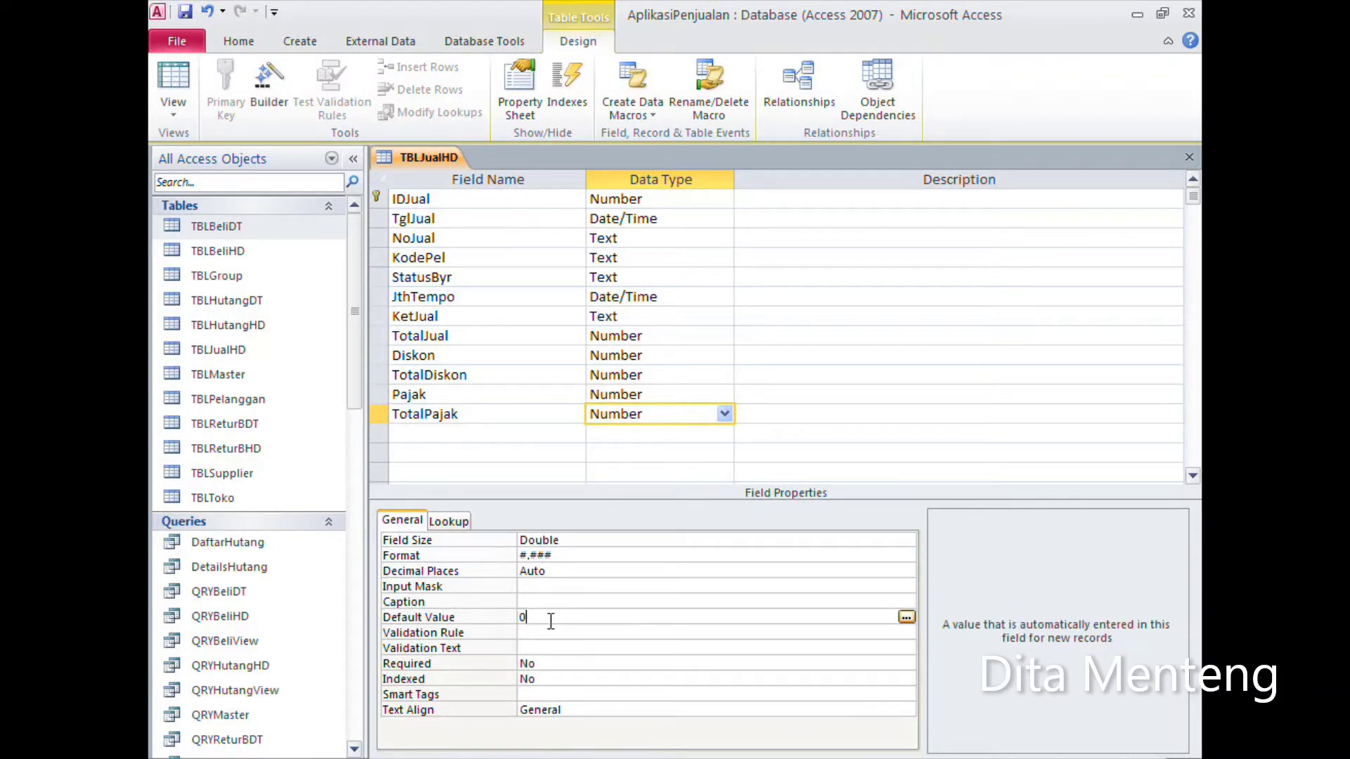
left_click(420, 437)
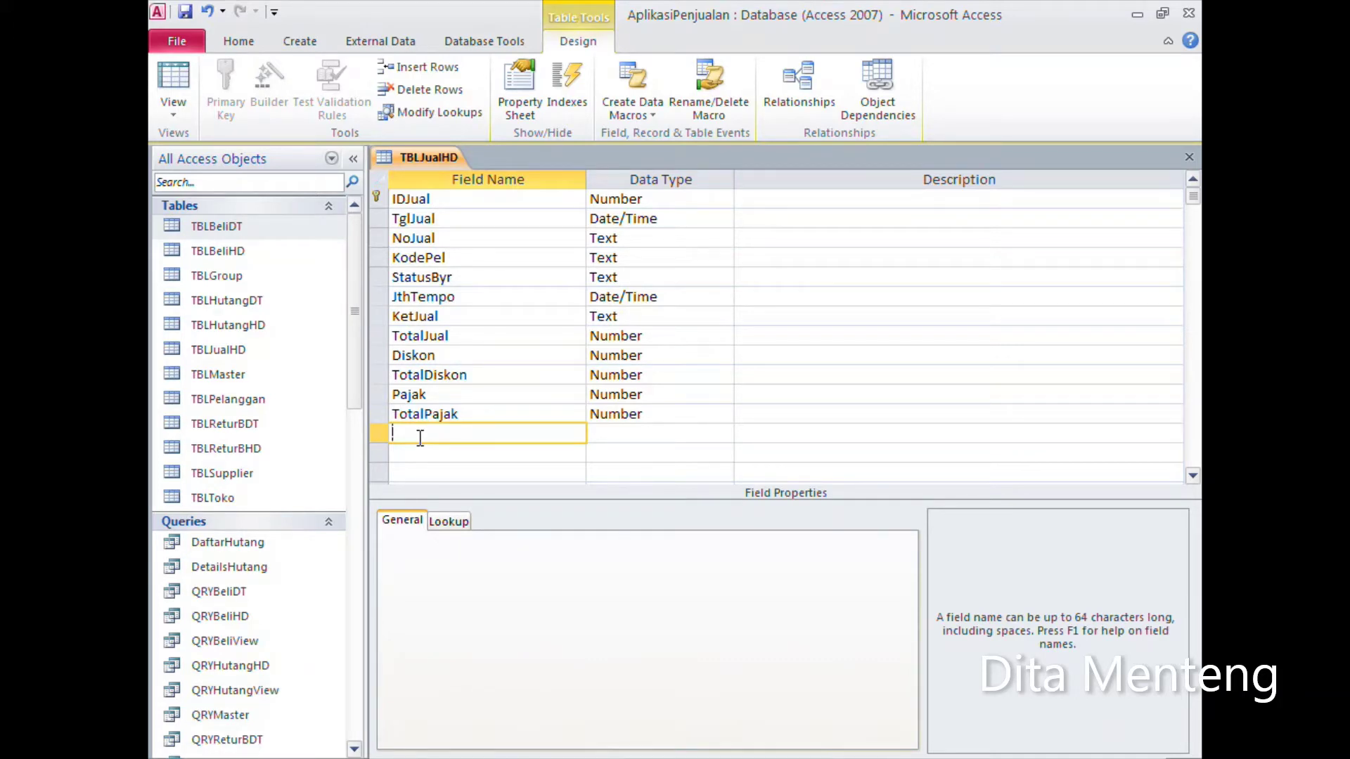
Step: Add TotalAkhir as a Double Number field with #,### format and default 0
type("TotalAk")
type("hir")
key("Tab")
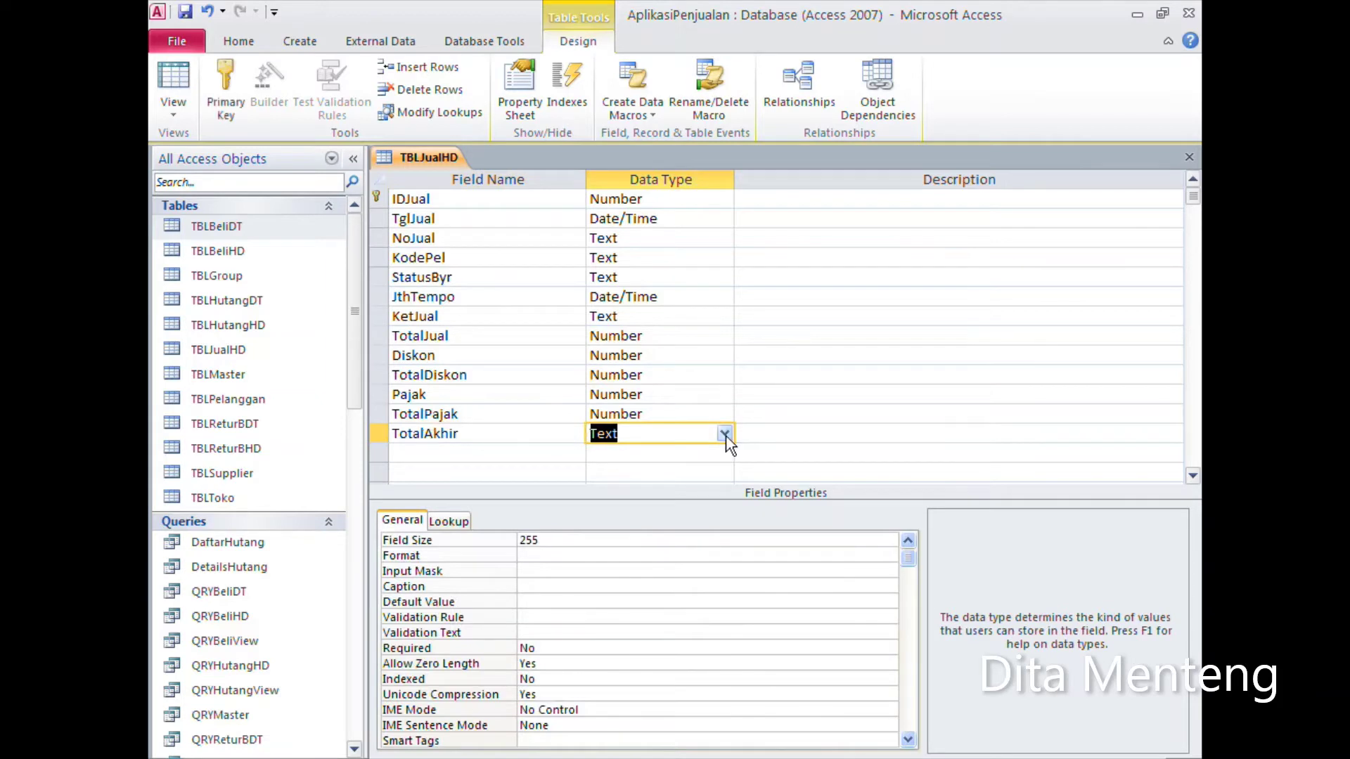
left_click(723, 433)
left_click(619, 492)
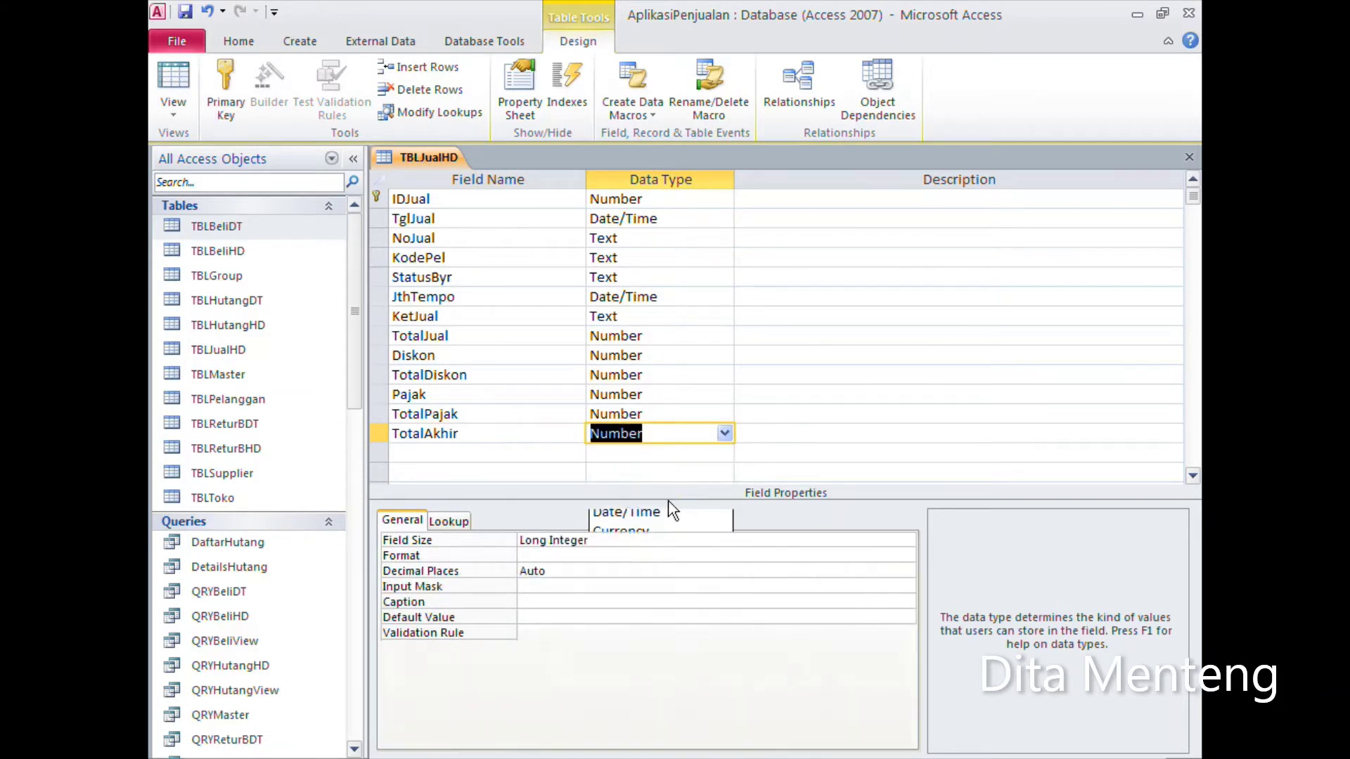
left_click(627, 553)
left_click(627, 541)
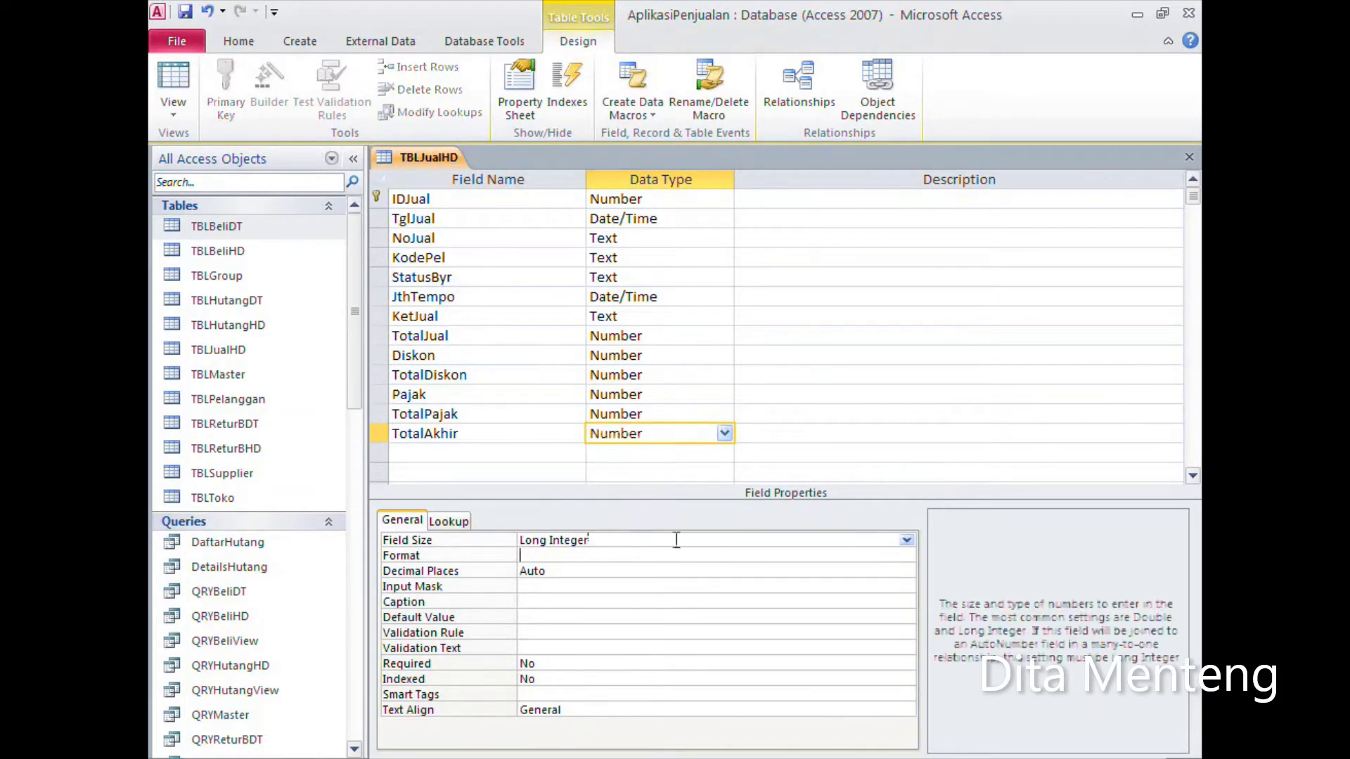
left_click(906, 540)
left_click(641, 613)
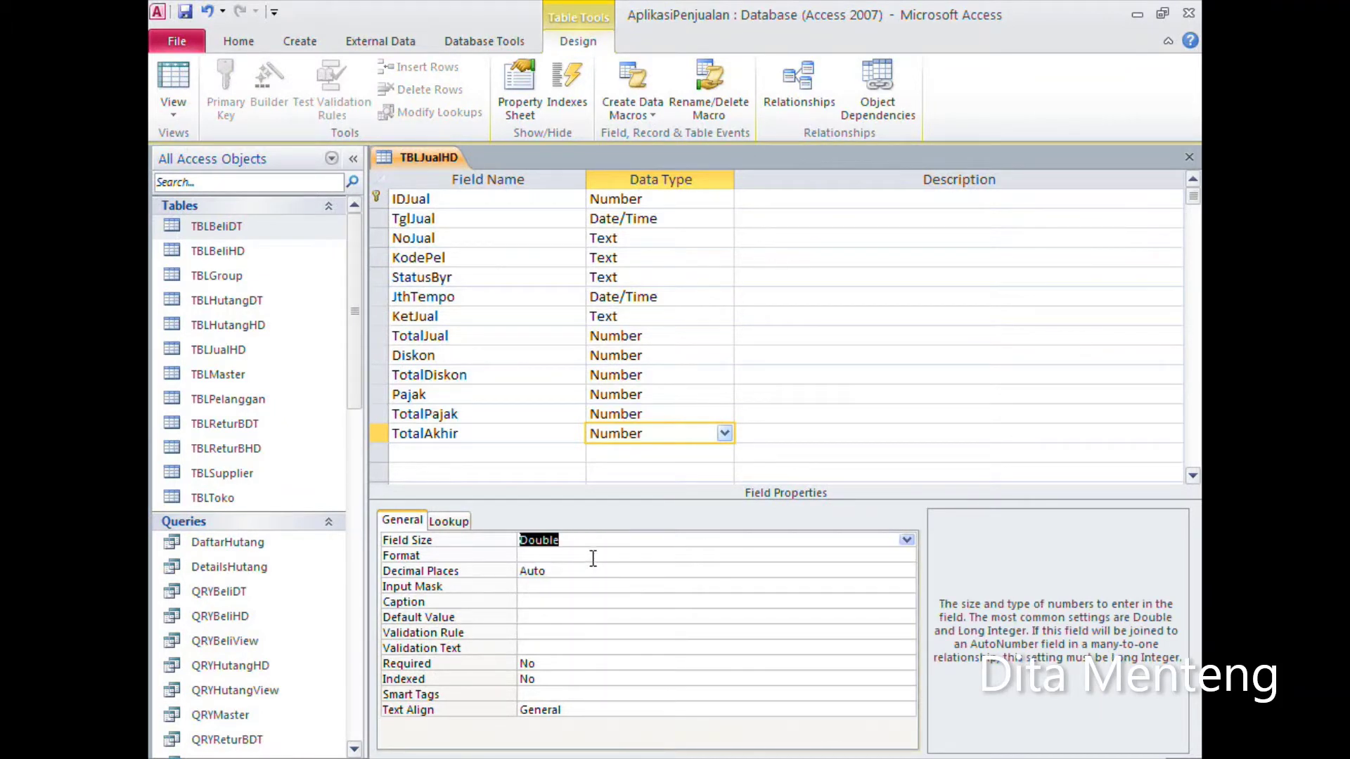
left_click(595, 555)
type("#.###")
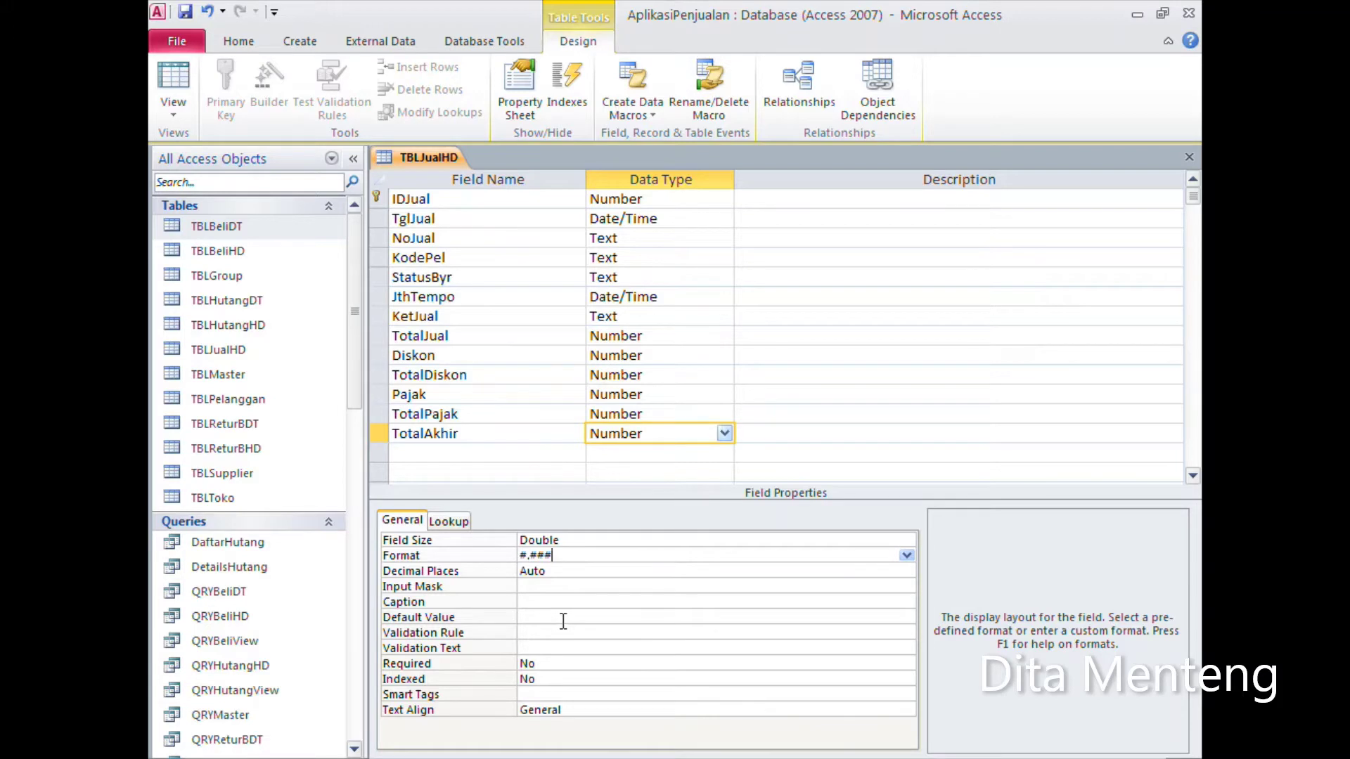
left_click(563, 621)
type("0")
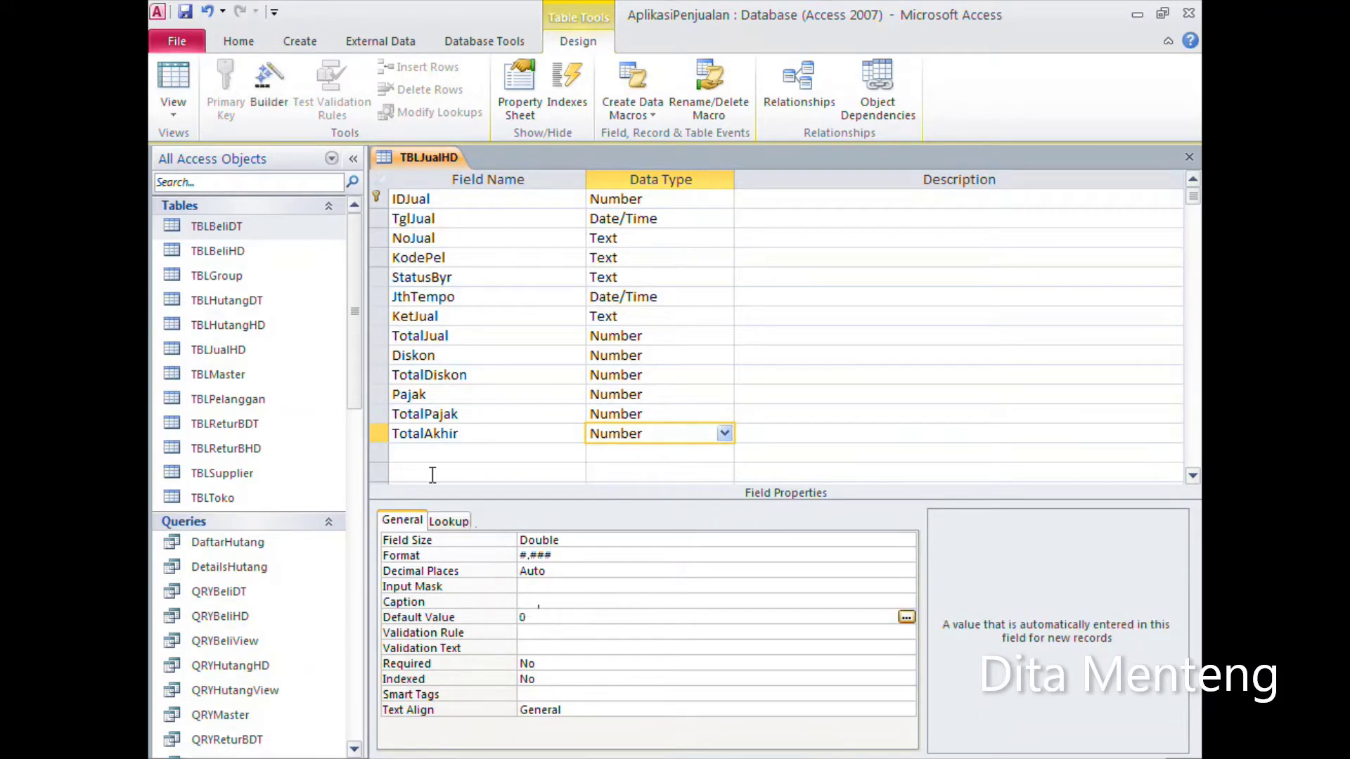
Step: Add Bayar as a Double Number field with #,### format and default 0
left_click(432, 455)
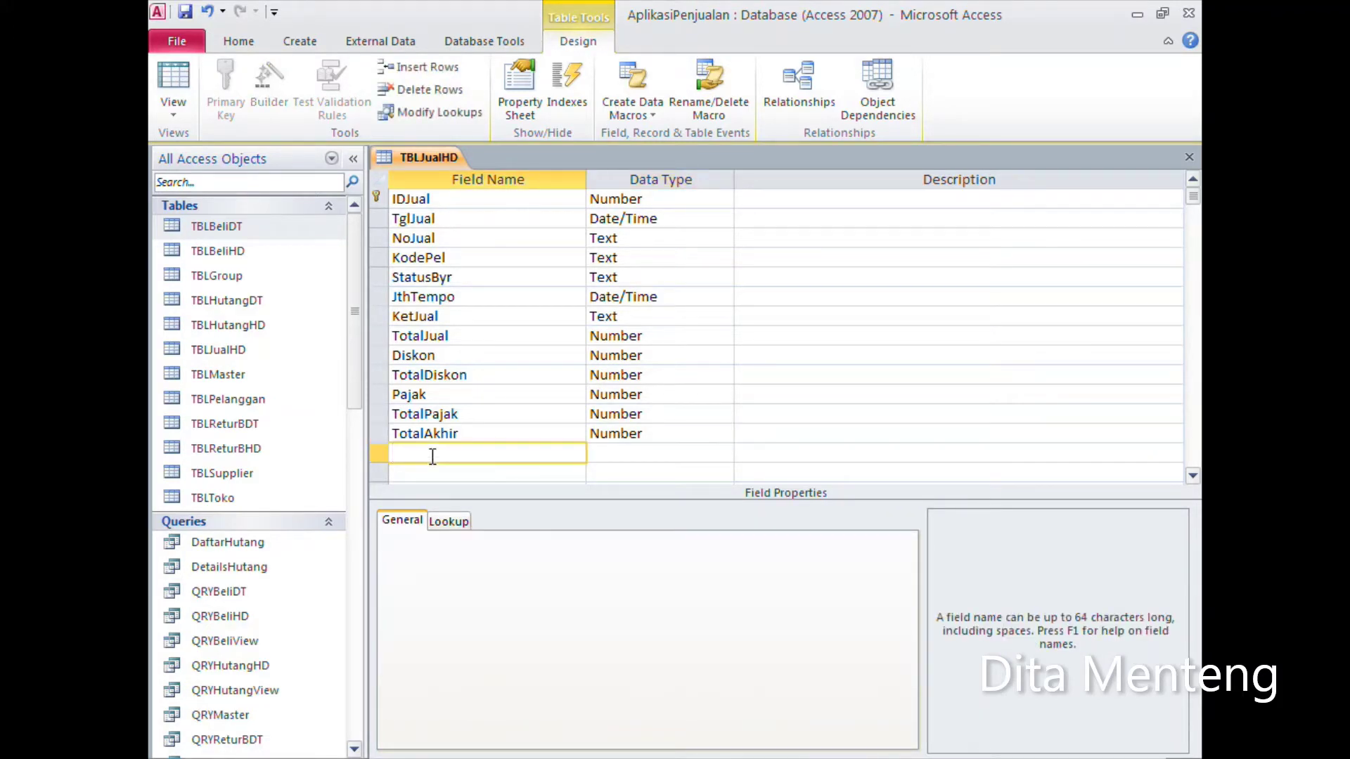
type("Ba")
type("ya")
type("yar")
key("Tab")
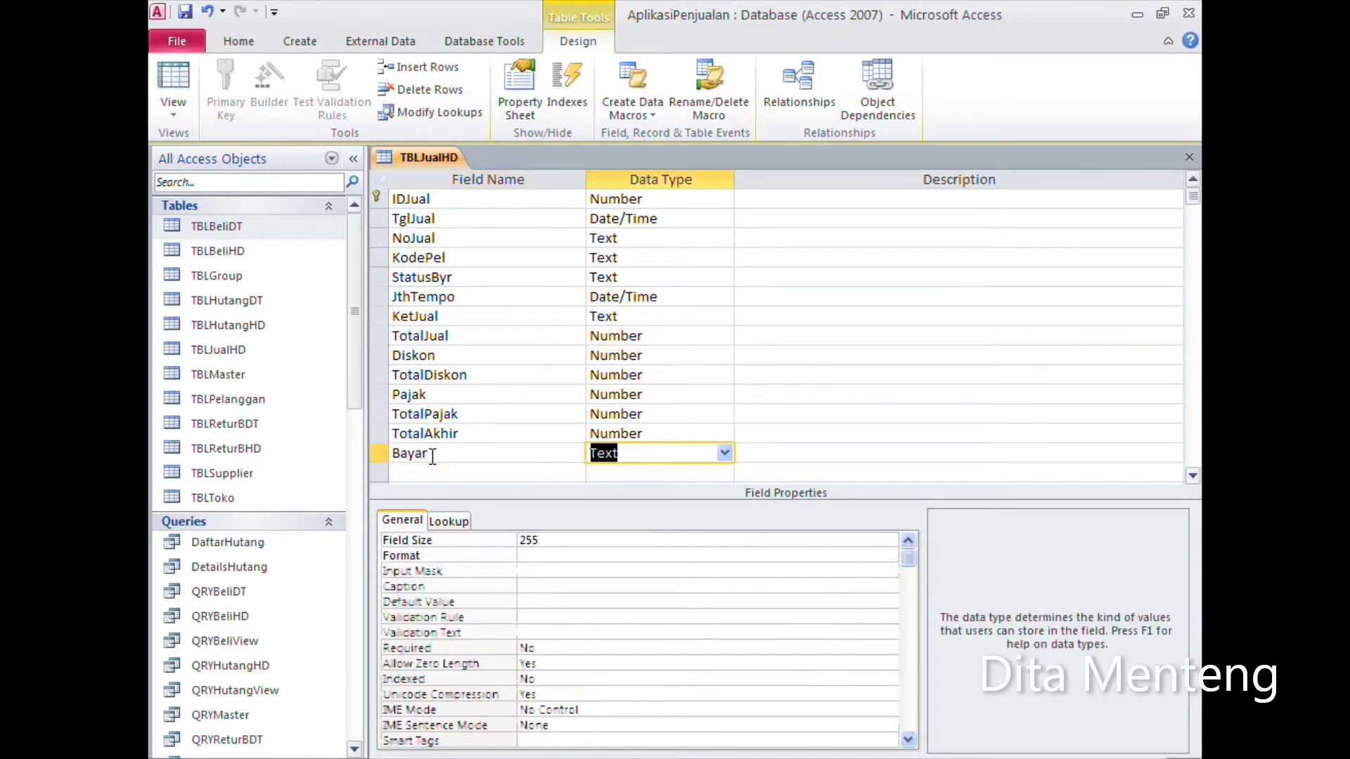
left_click(724, 452)
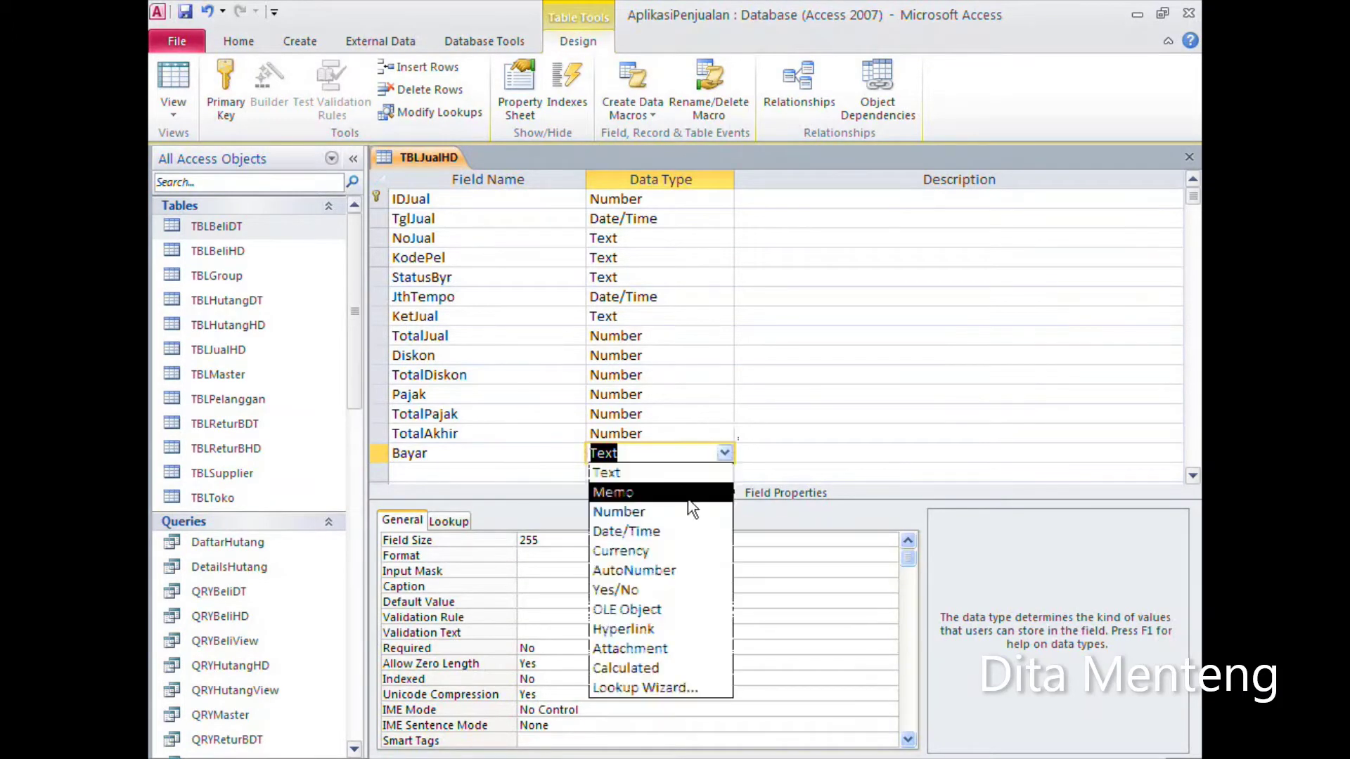
left_click(675, 509)
left_click(633, 540)
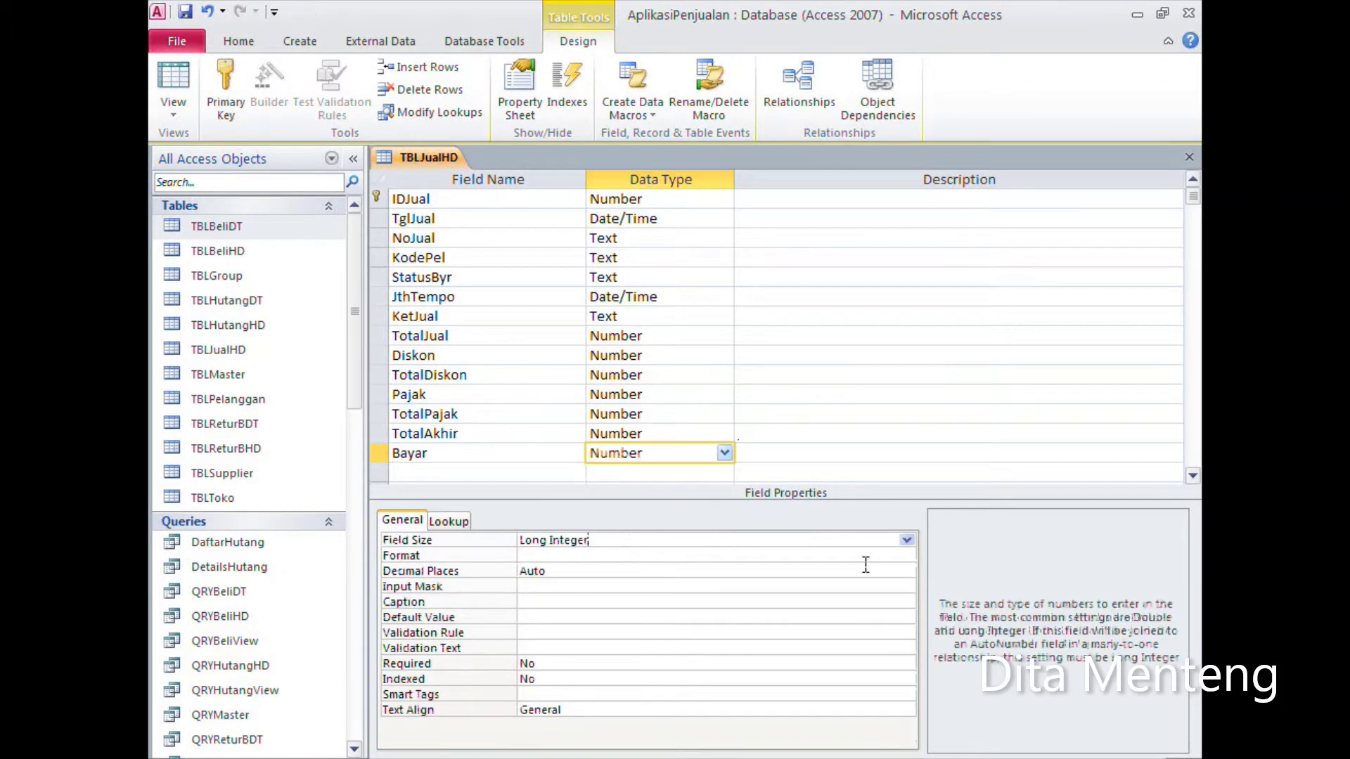
left_click(906, 540)
left_click(542, 612)
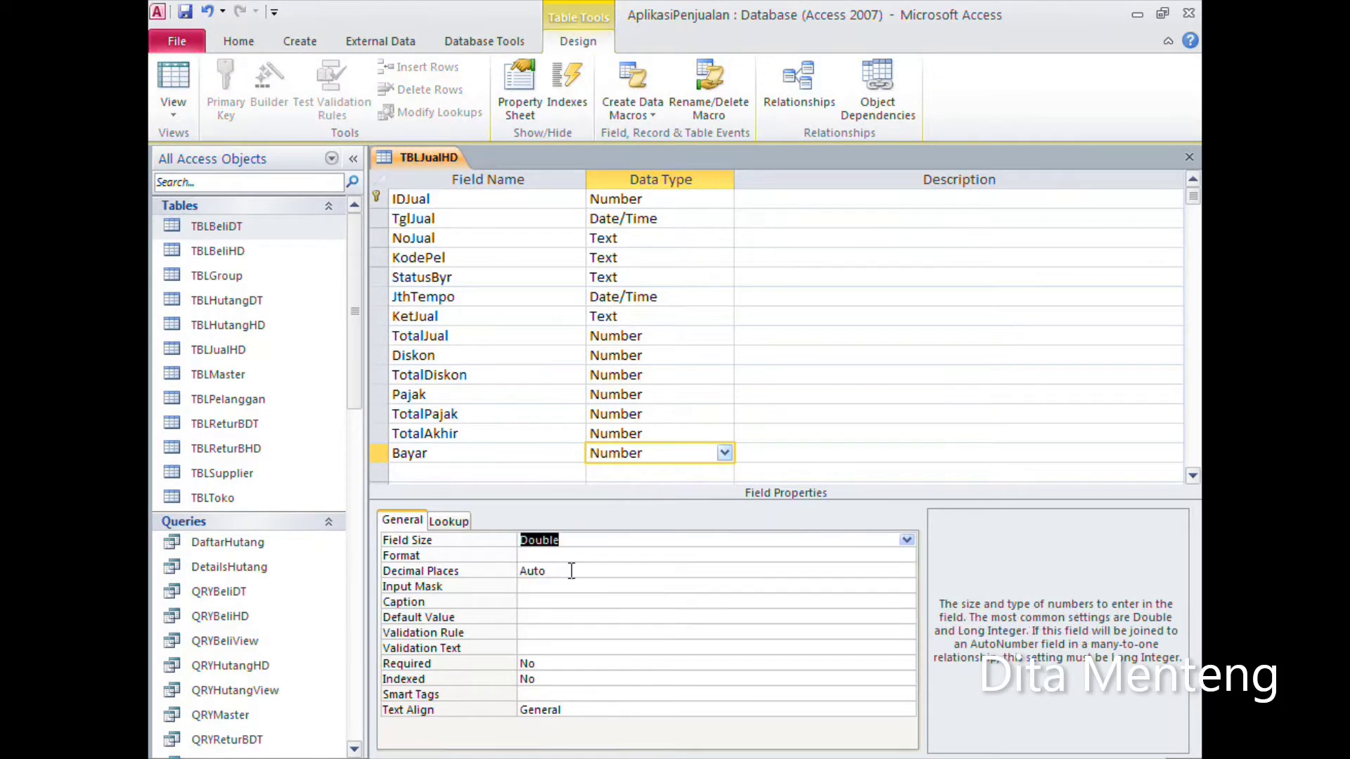
left_click(575, 561)
type("#,")
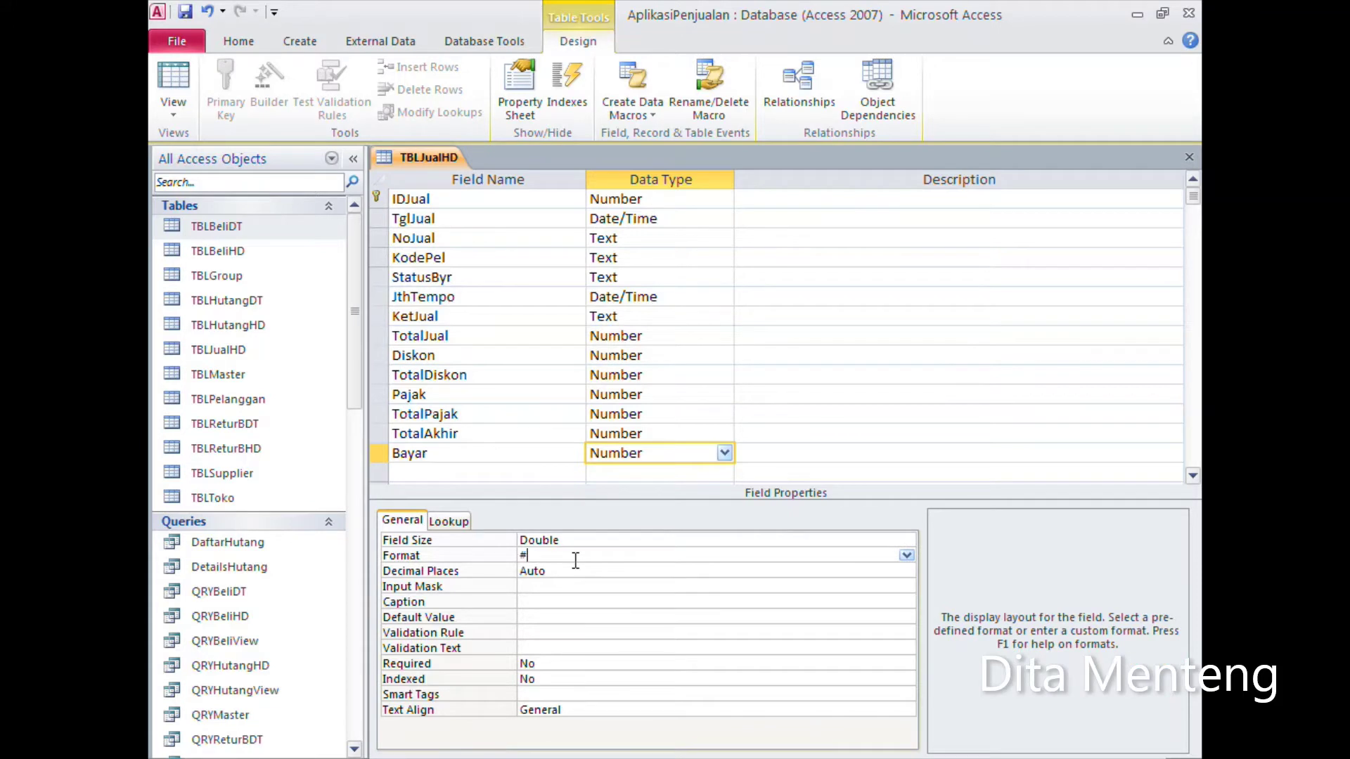
type("###")
left_click(543, 616)
type("0")
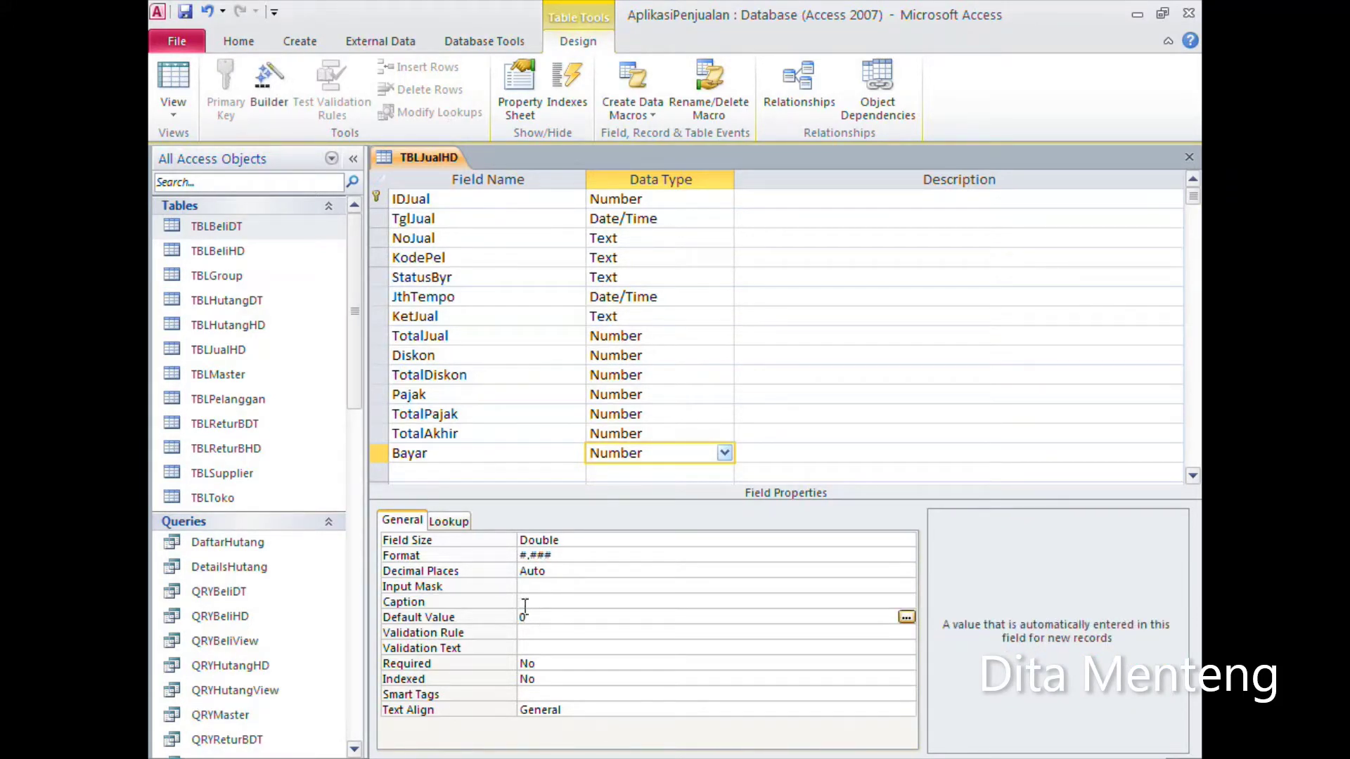
left_click(420, 473)
Step: Add Sisa as a Double Number field with #.### format and default value 0
type("S")
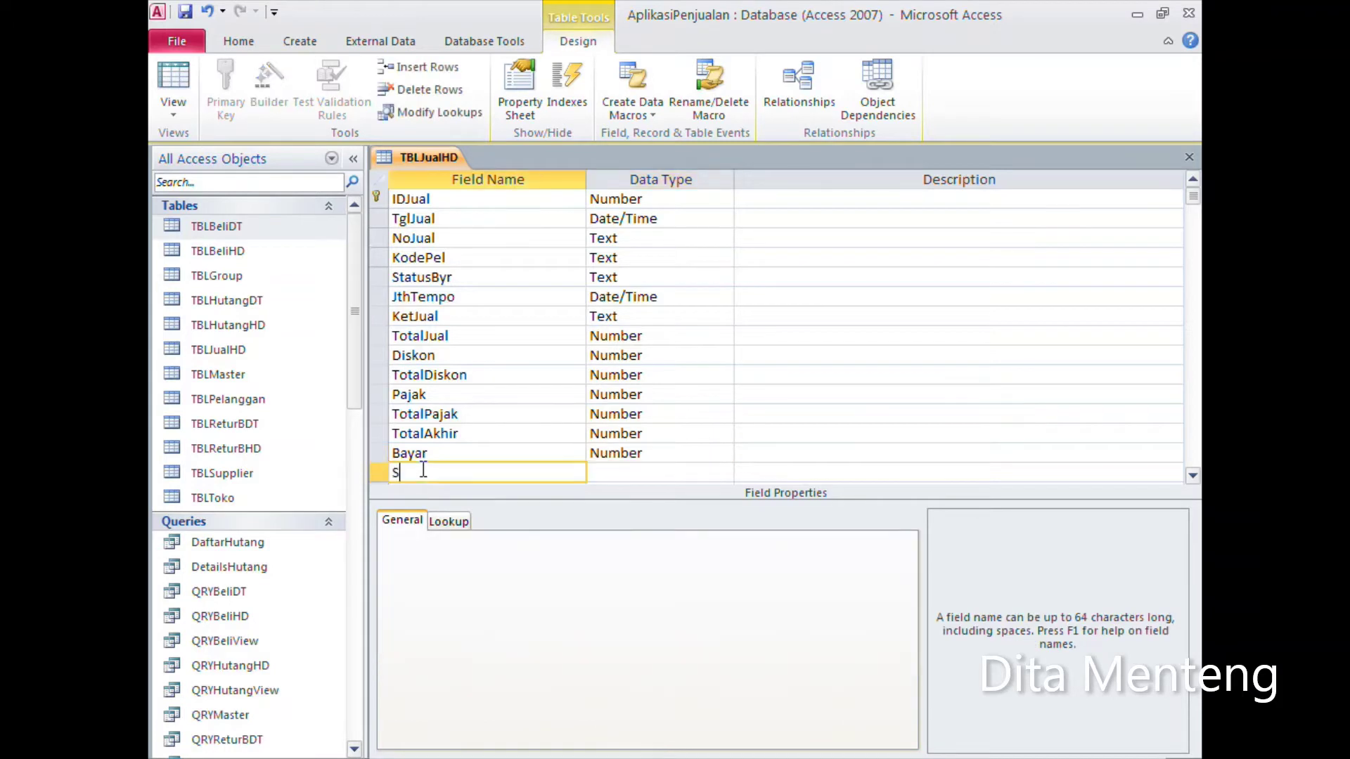
type("isa")
key("Tab")
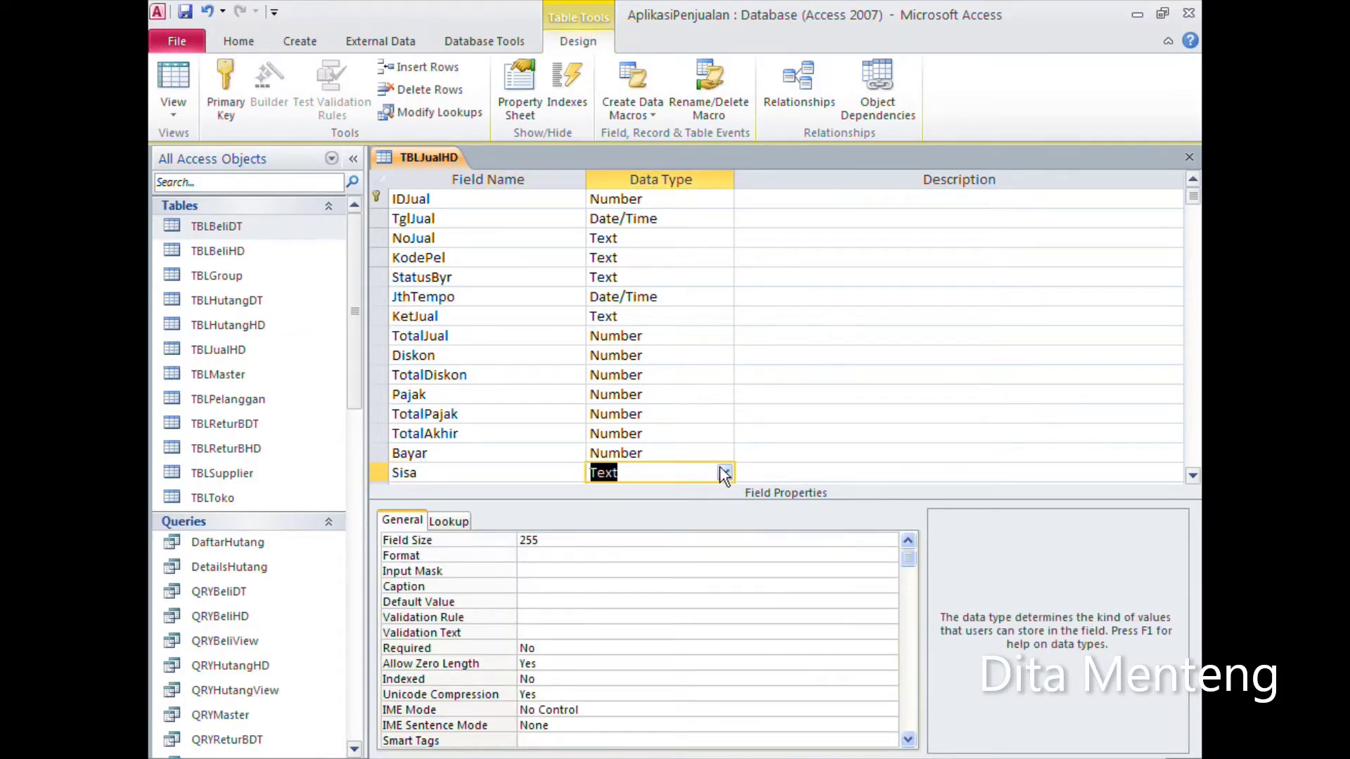
left_click(723, 473)
left_click(668, 533)
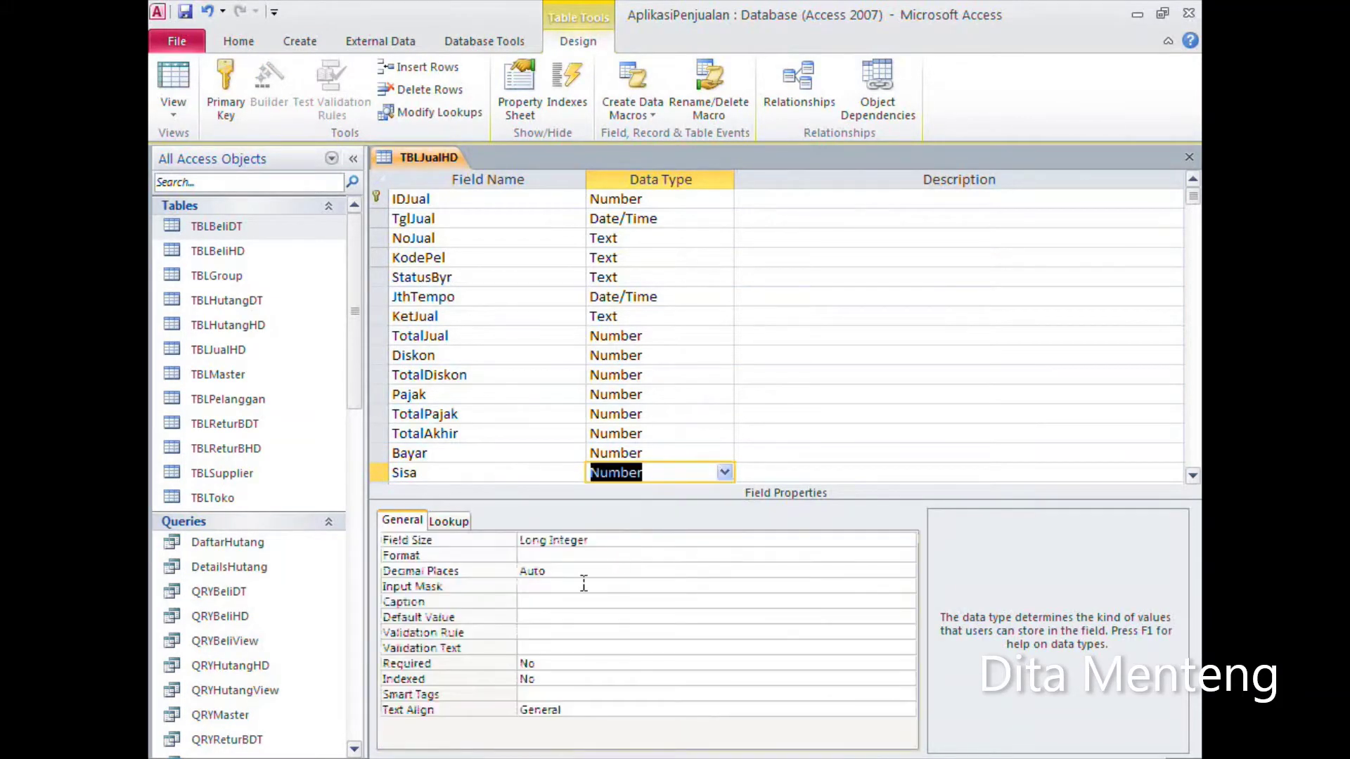
left_click(616, 545)
left_click(907, 540)
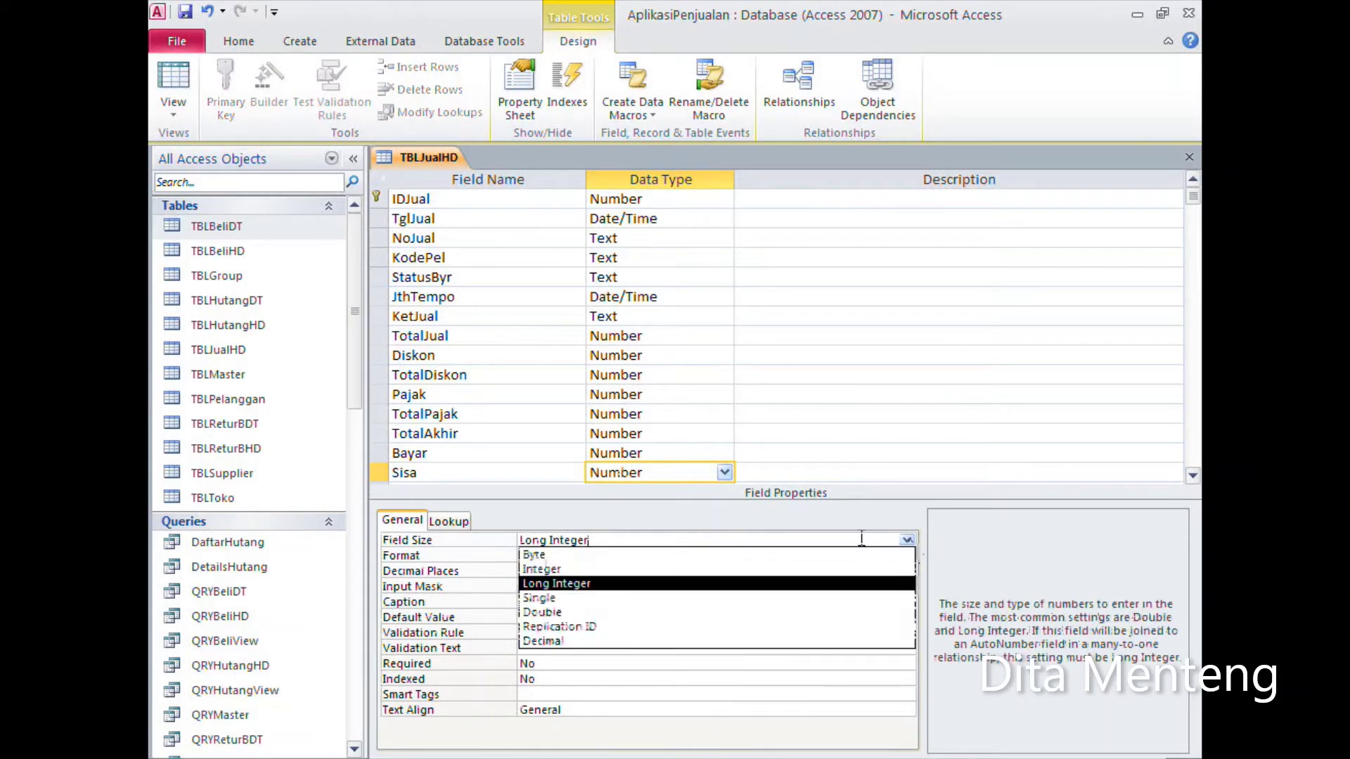
left_click(634, 612)
left_click(564, 554)
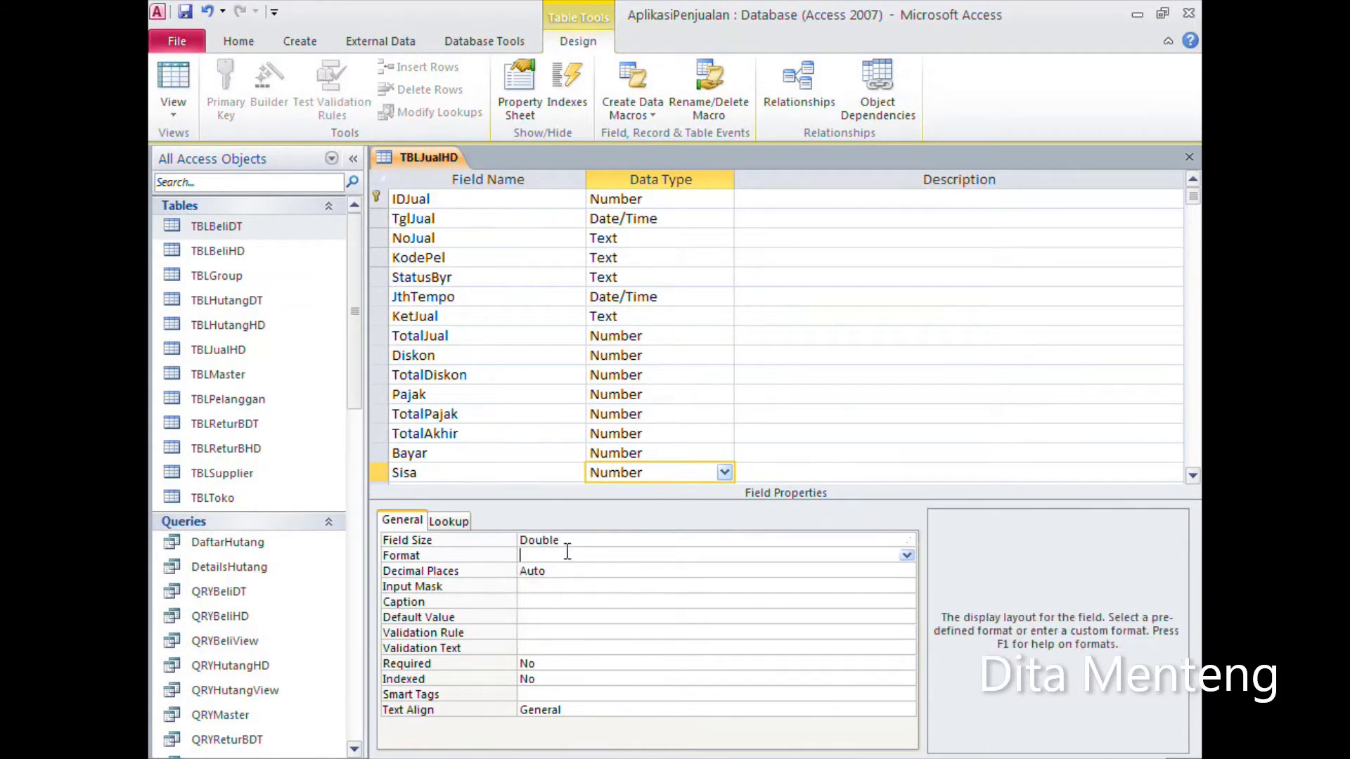
left_click(906, 556)
type("#,###")
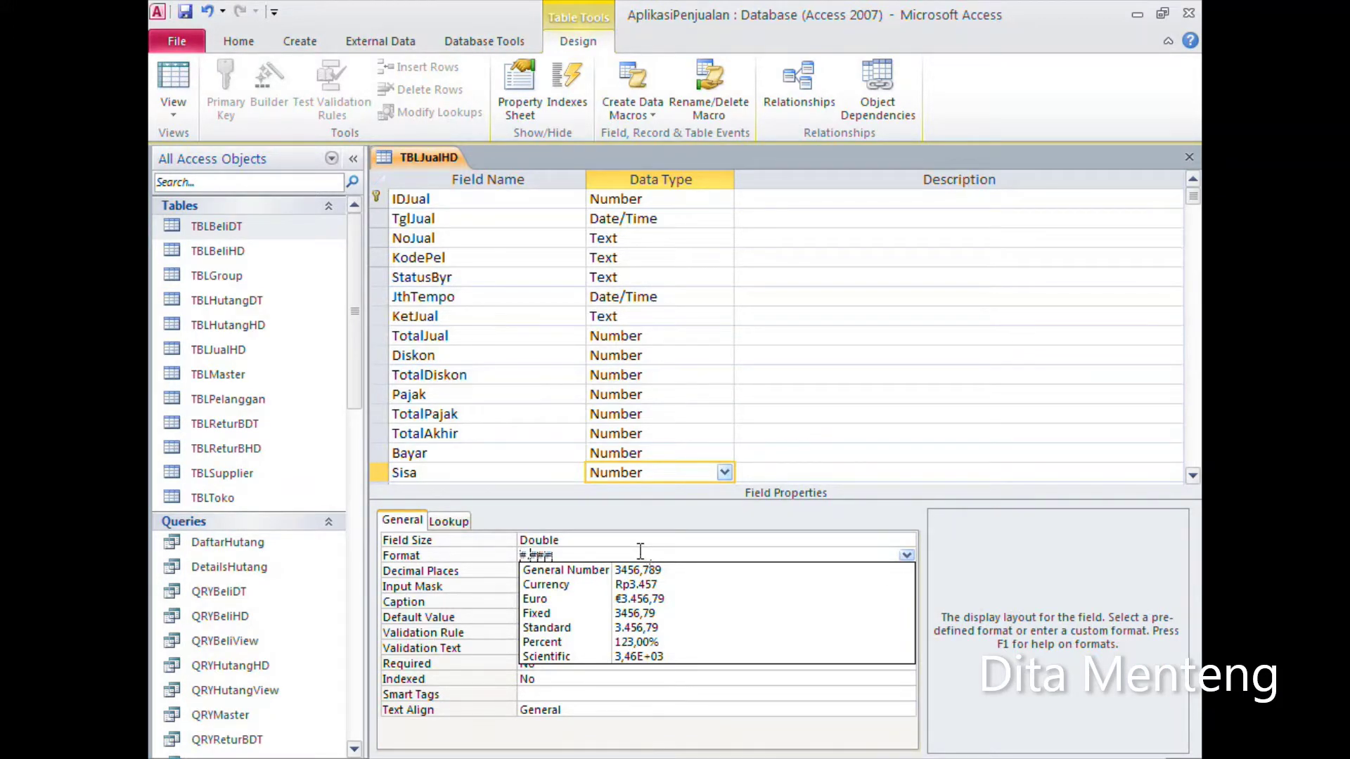
key("Return")
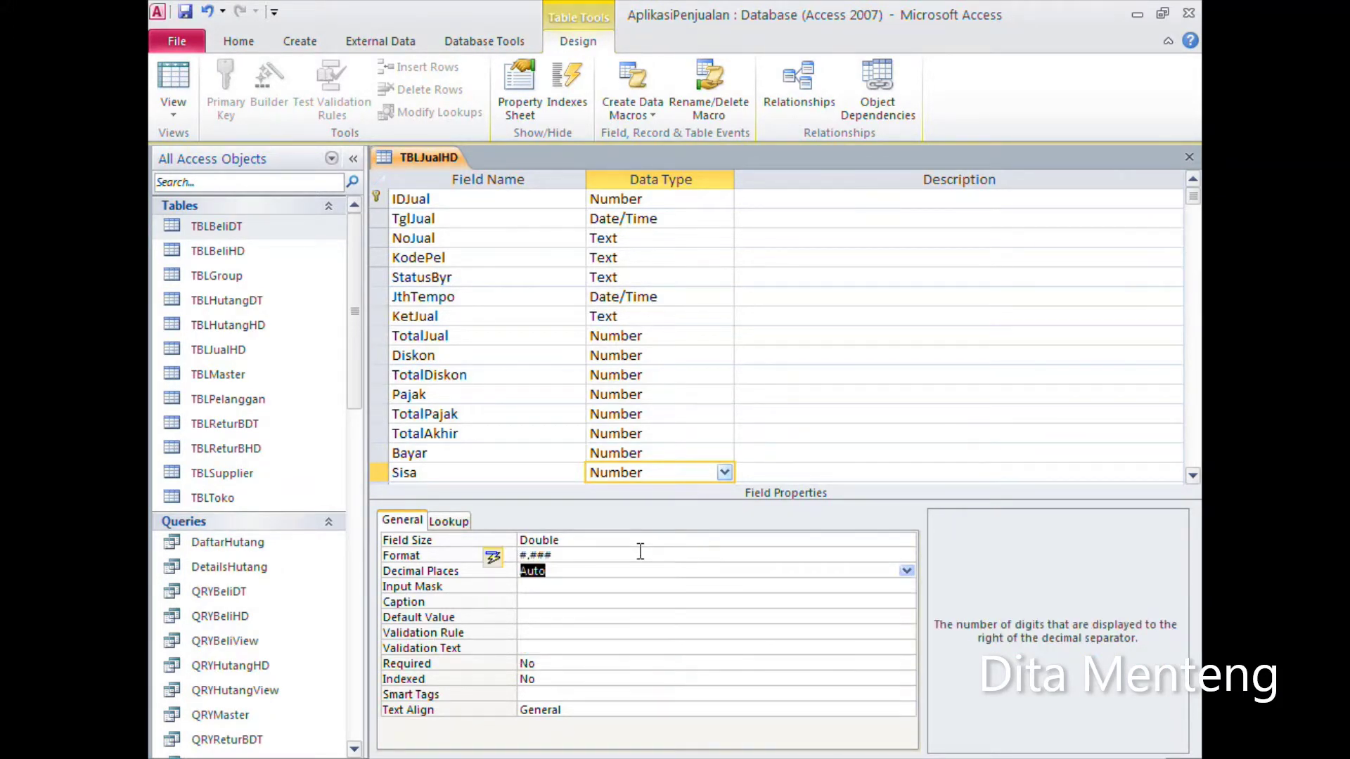
left_click(557, 617)
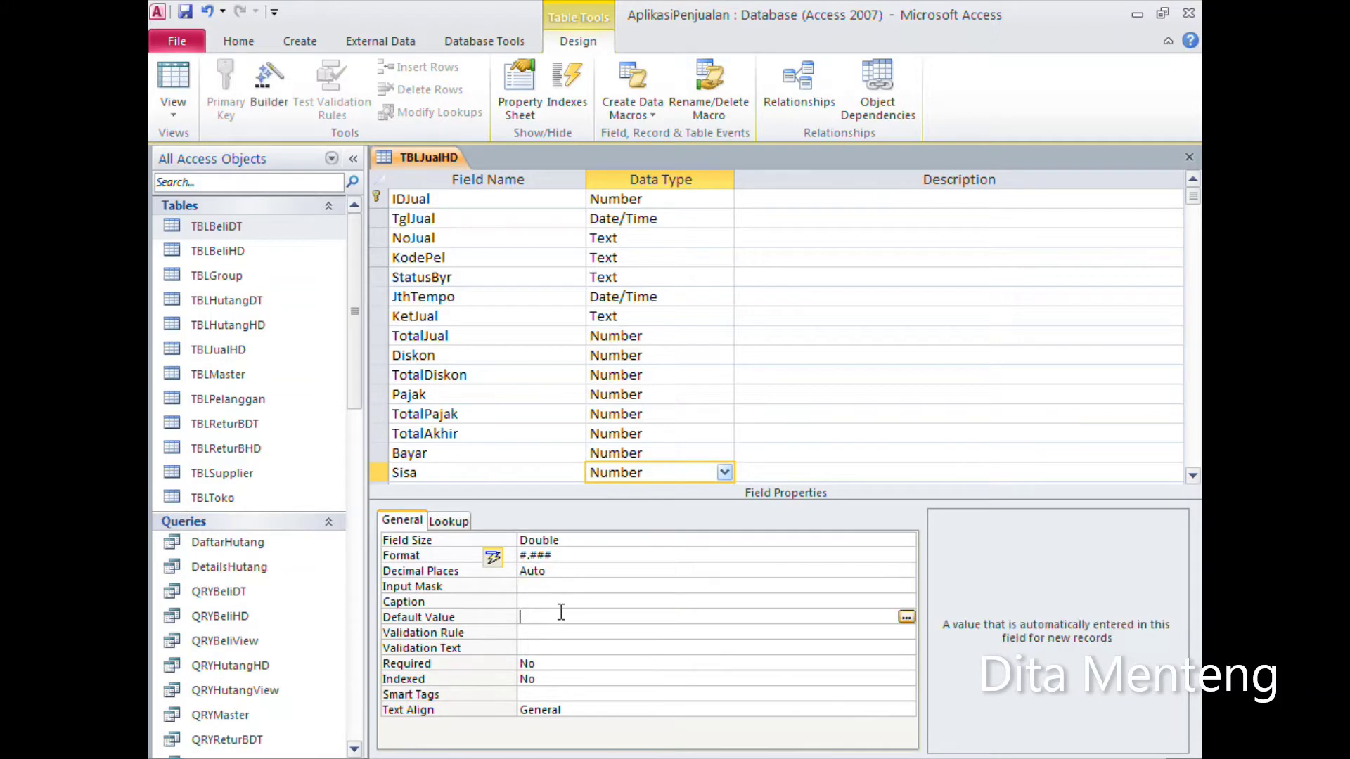
type("0")
Step: Save and close TBLJualHD, then start a new blank table design
left_click(185, 12)
left_click(1188, 157)
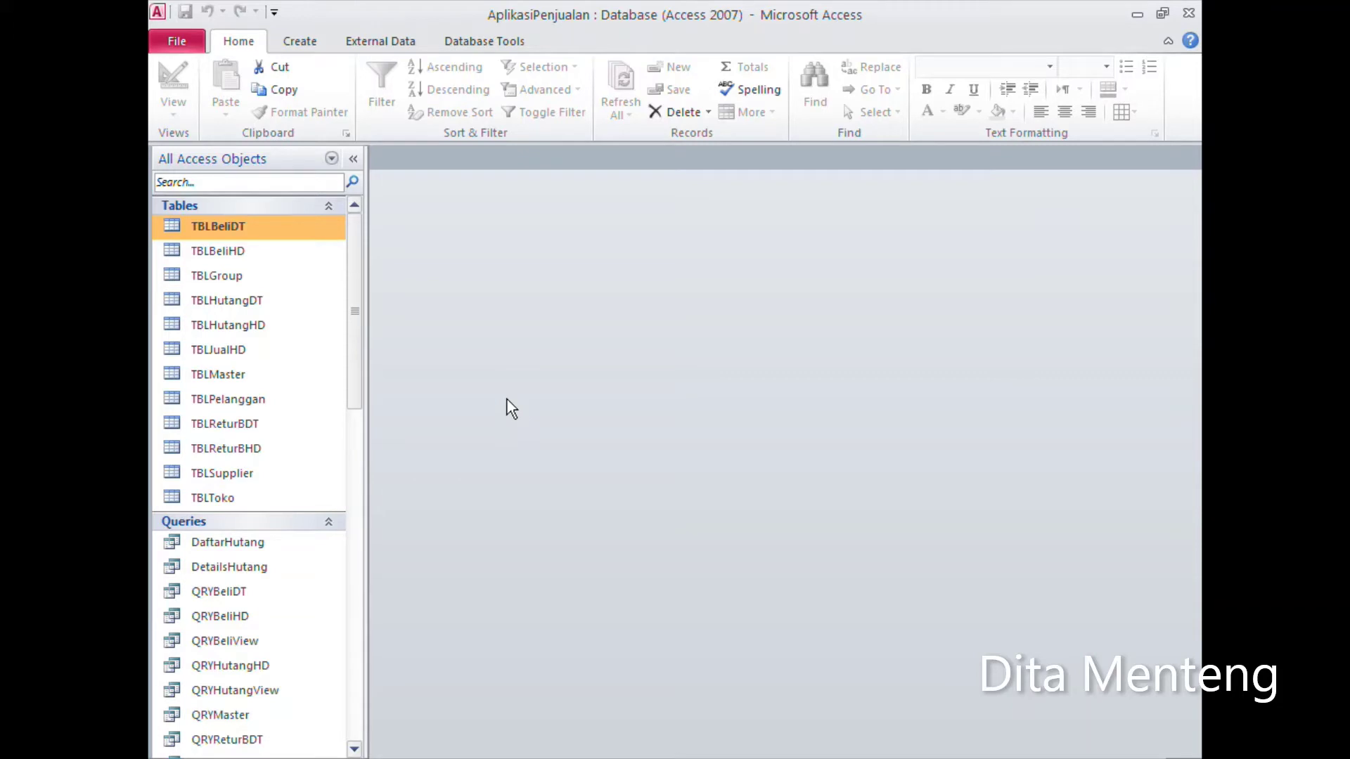
left_click(303, 46)
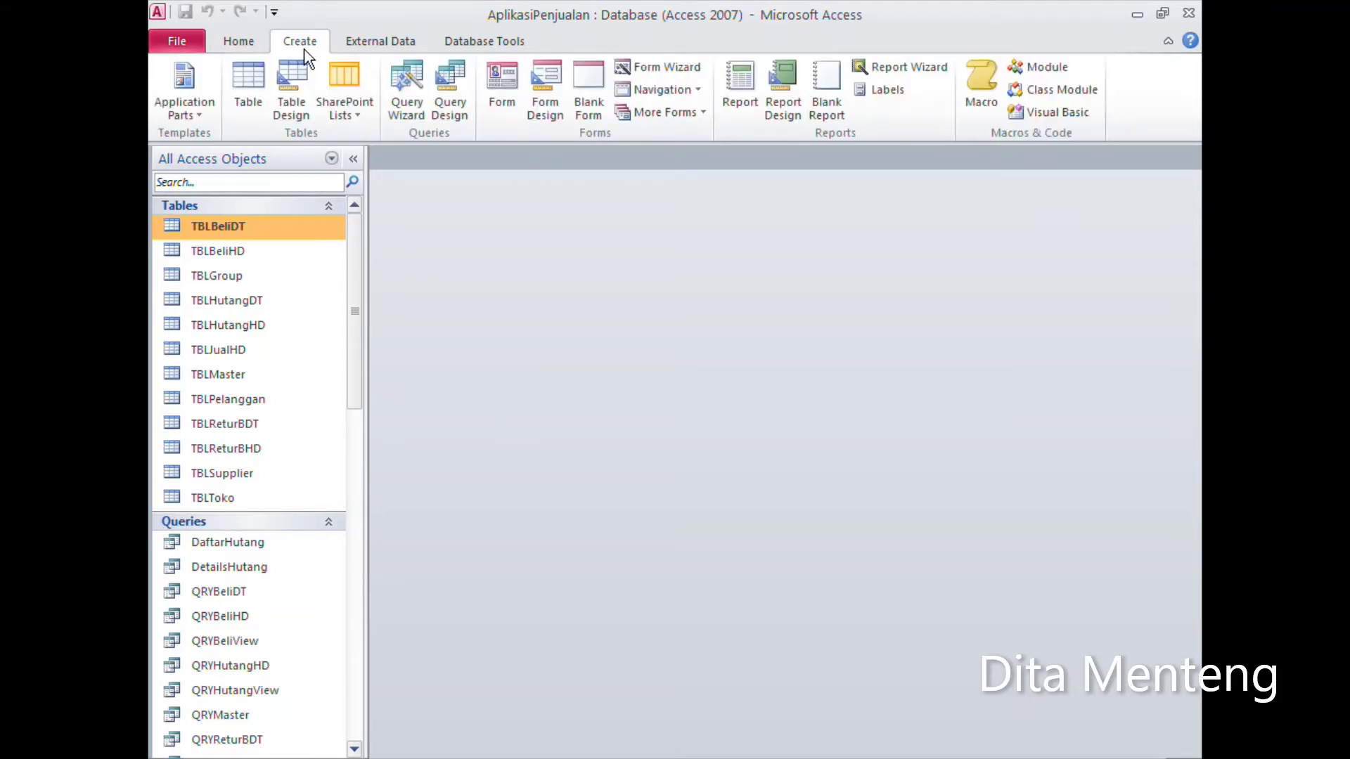
left_click(289, 90)
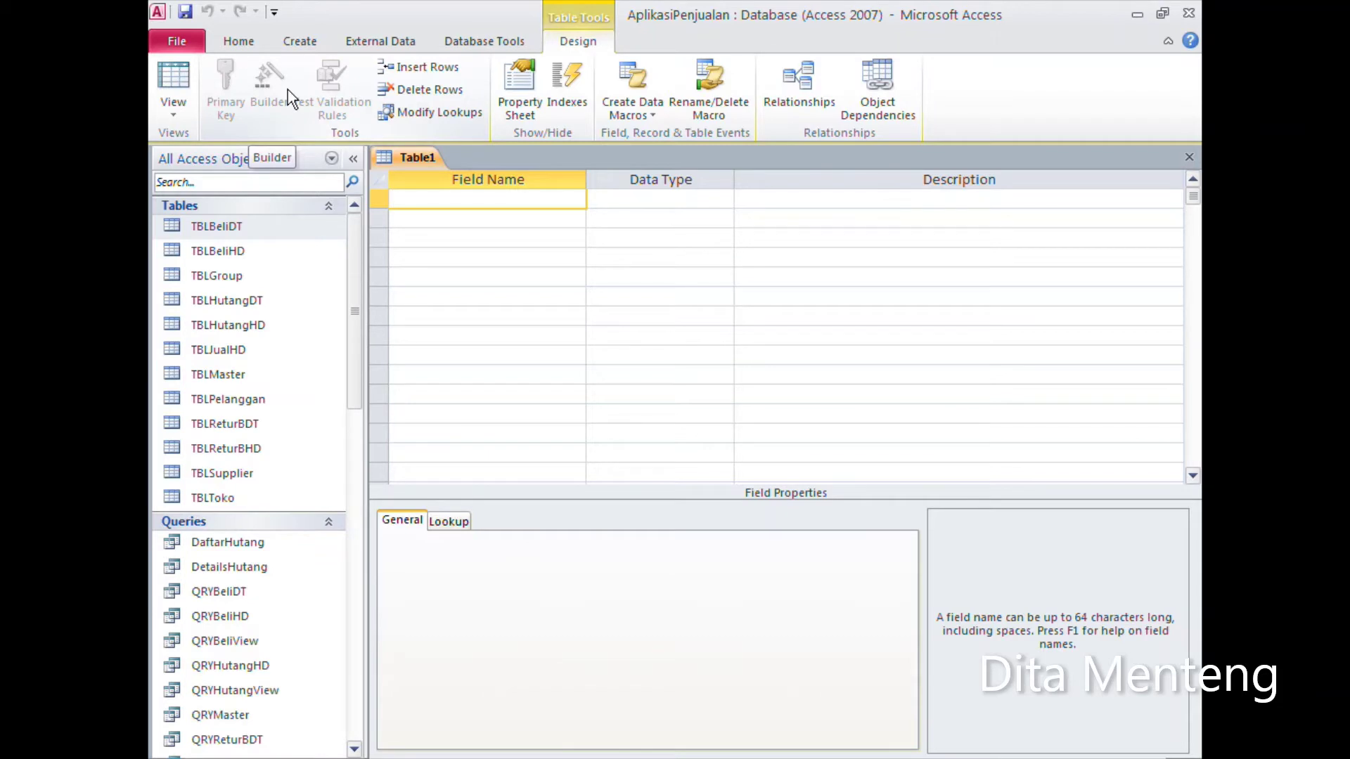
Step: Add IDJual as a Number field and NoJual as Text with field size 20
type("IDJu")
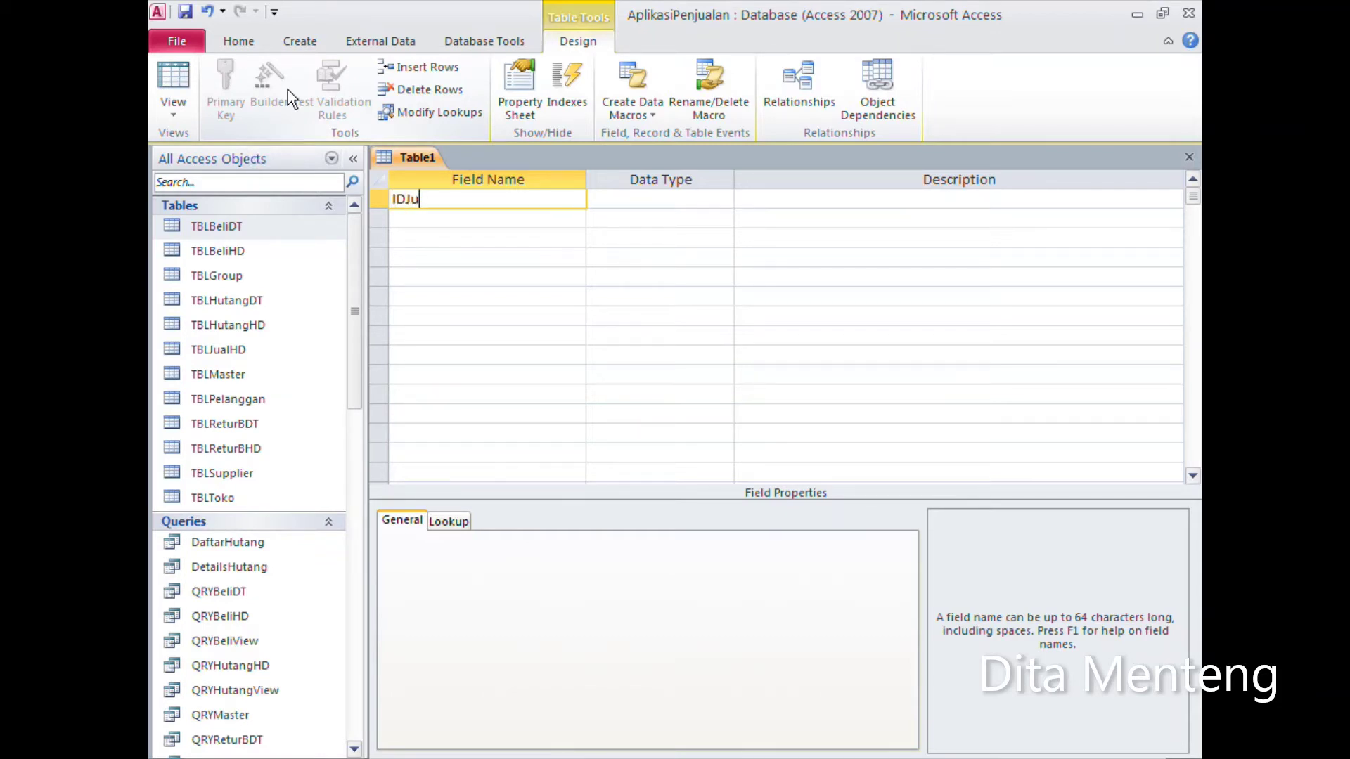
type("al")
key("Tab")
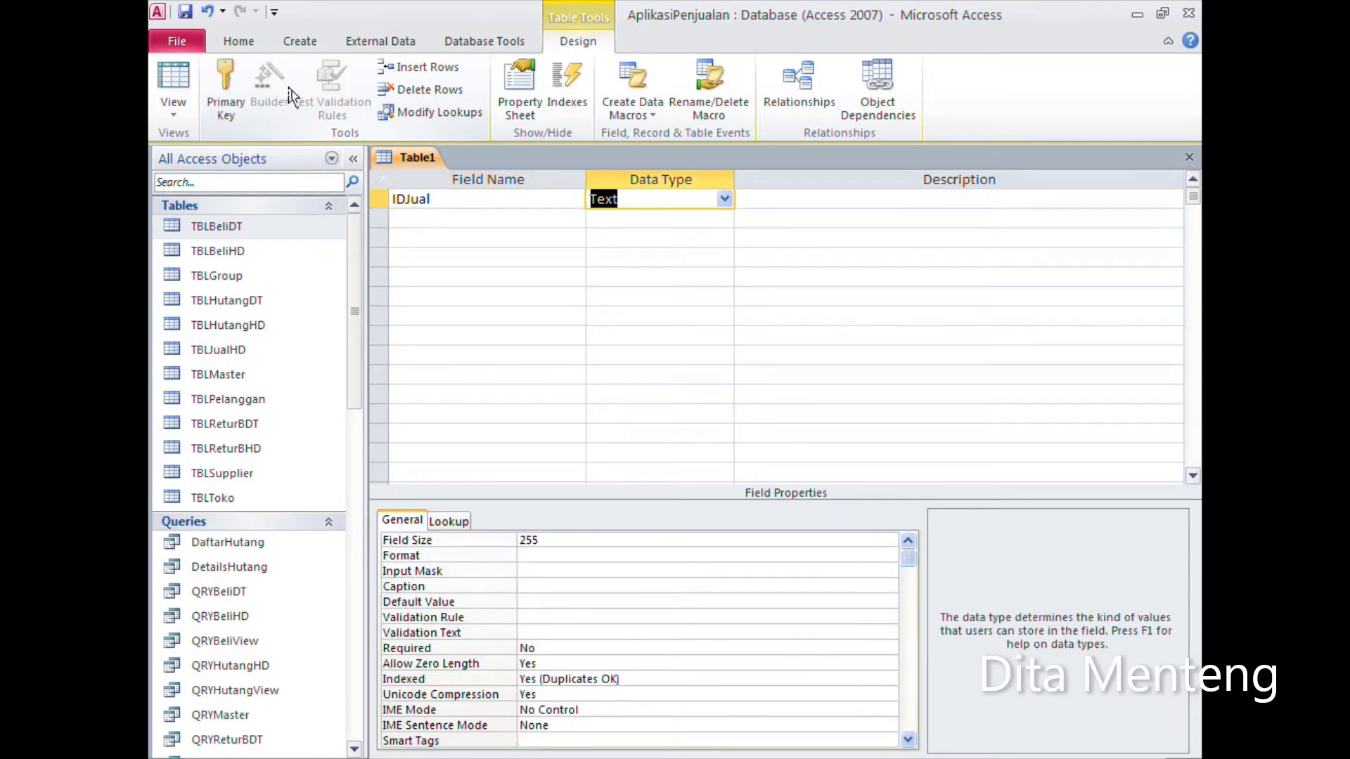
left_click(724, 209)
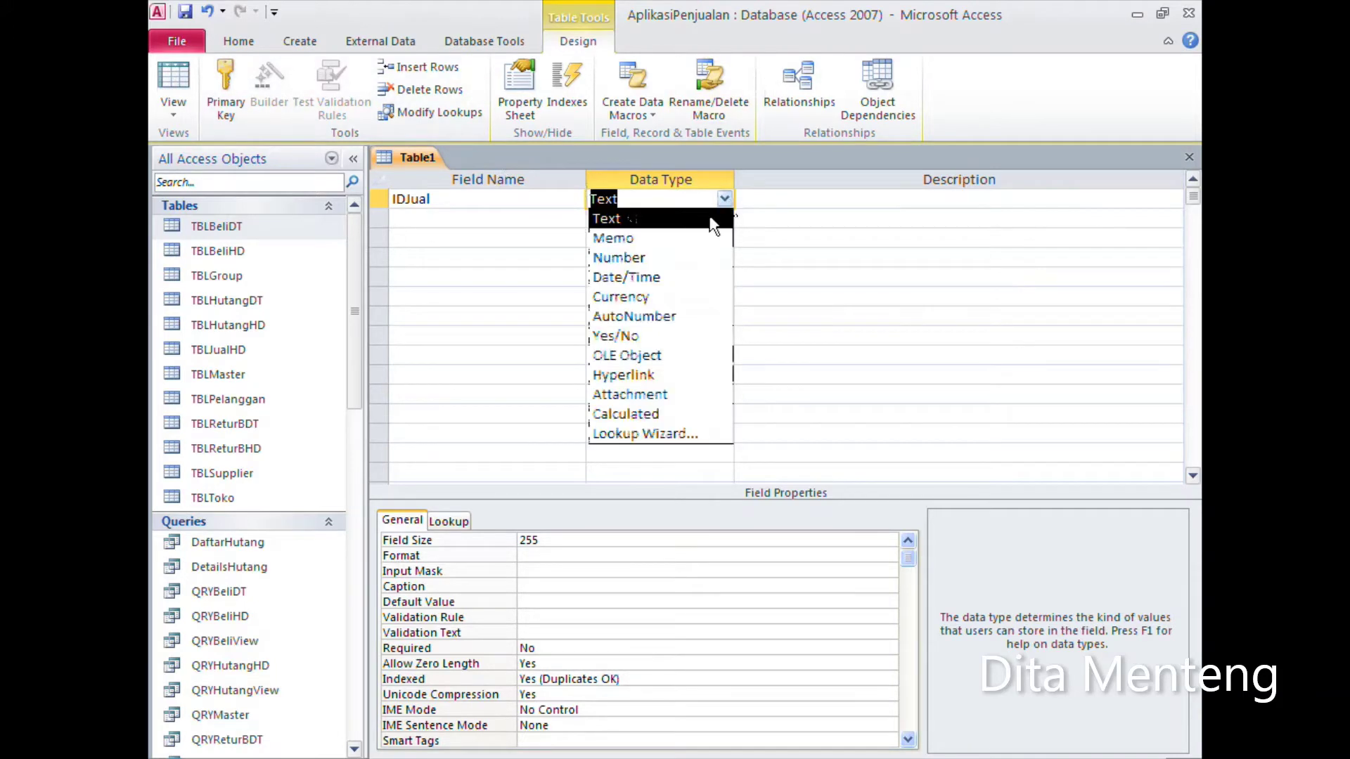
left_click(654, 256)
left_click(446, 225)
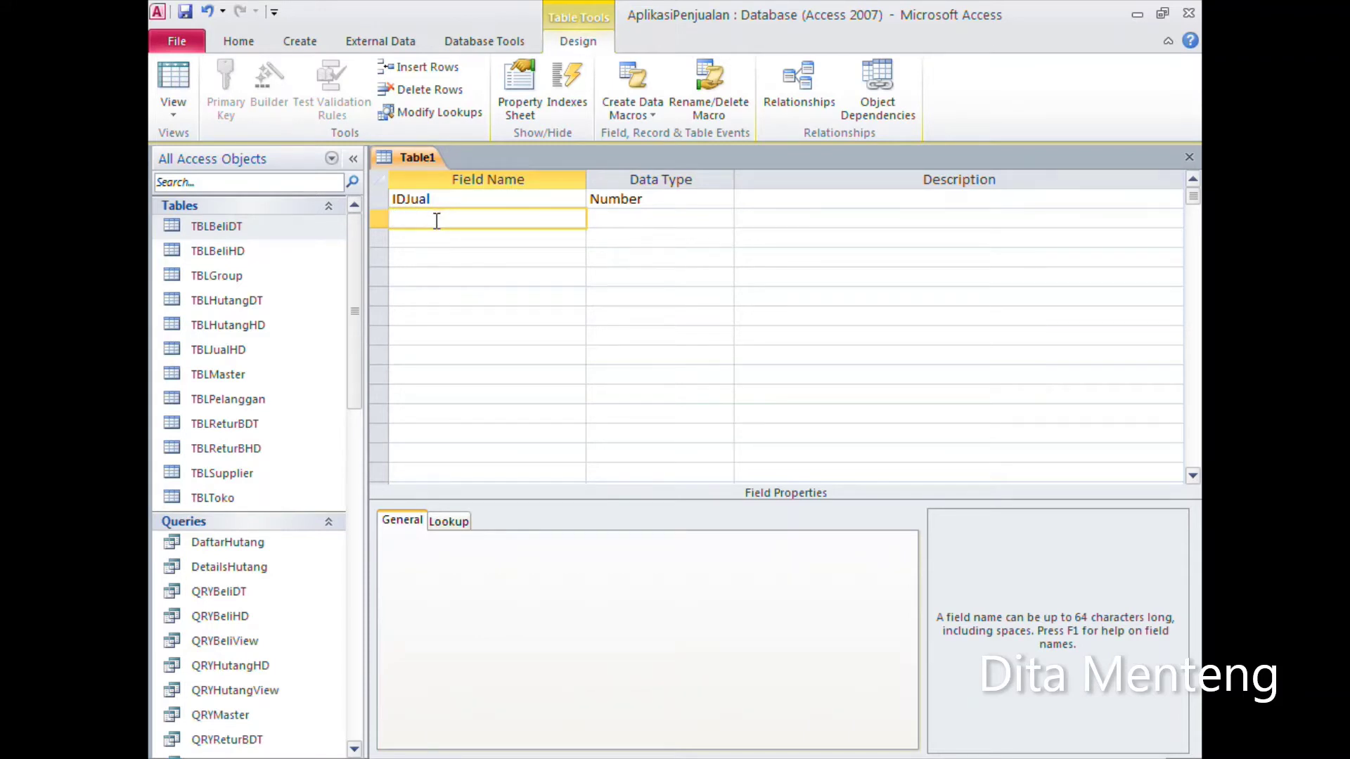
type("NoJ")
type("ual")
key("Tab")
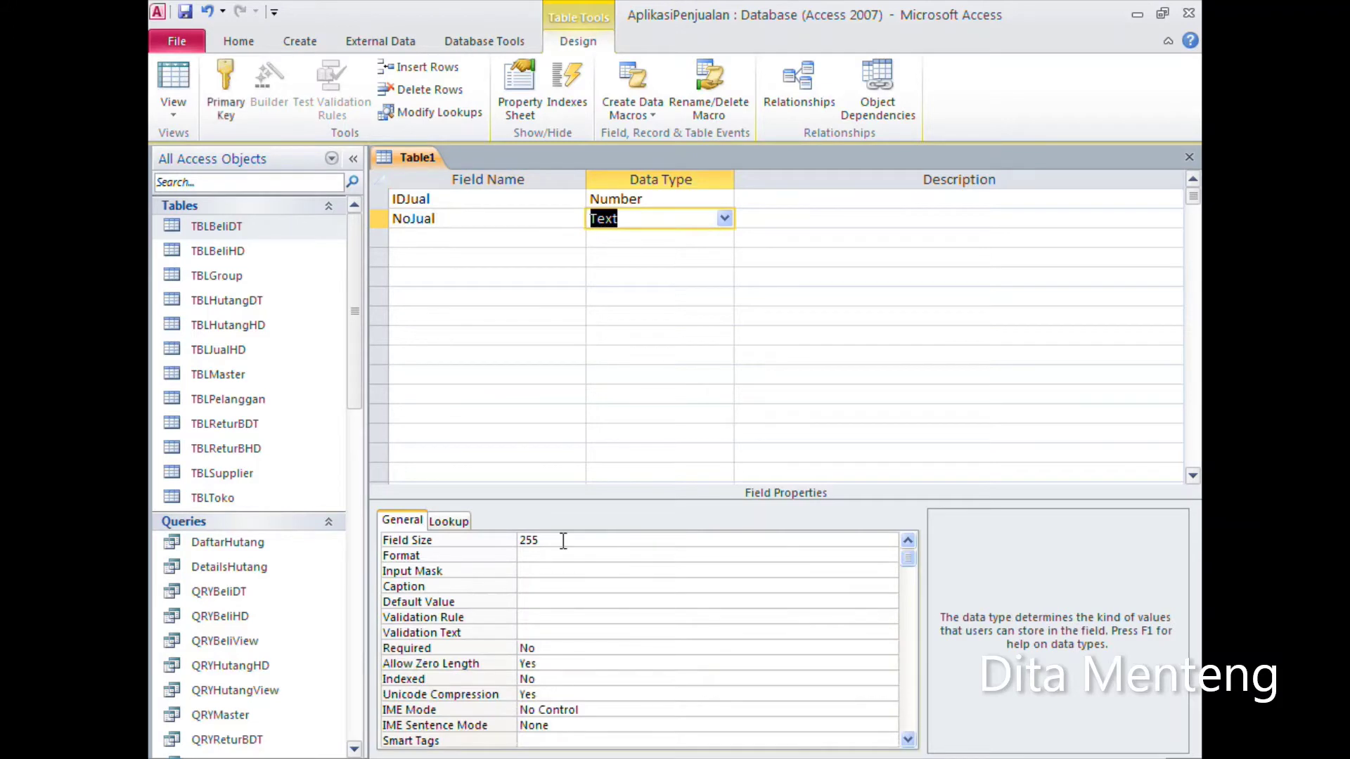
left_click(563, 540)
type("20")
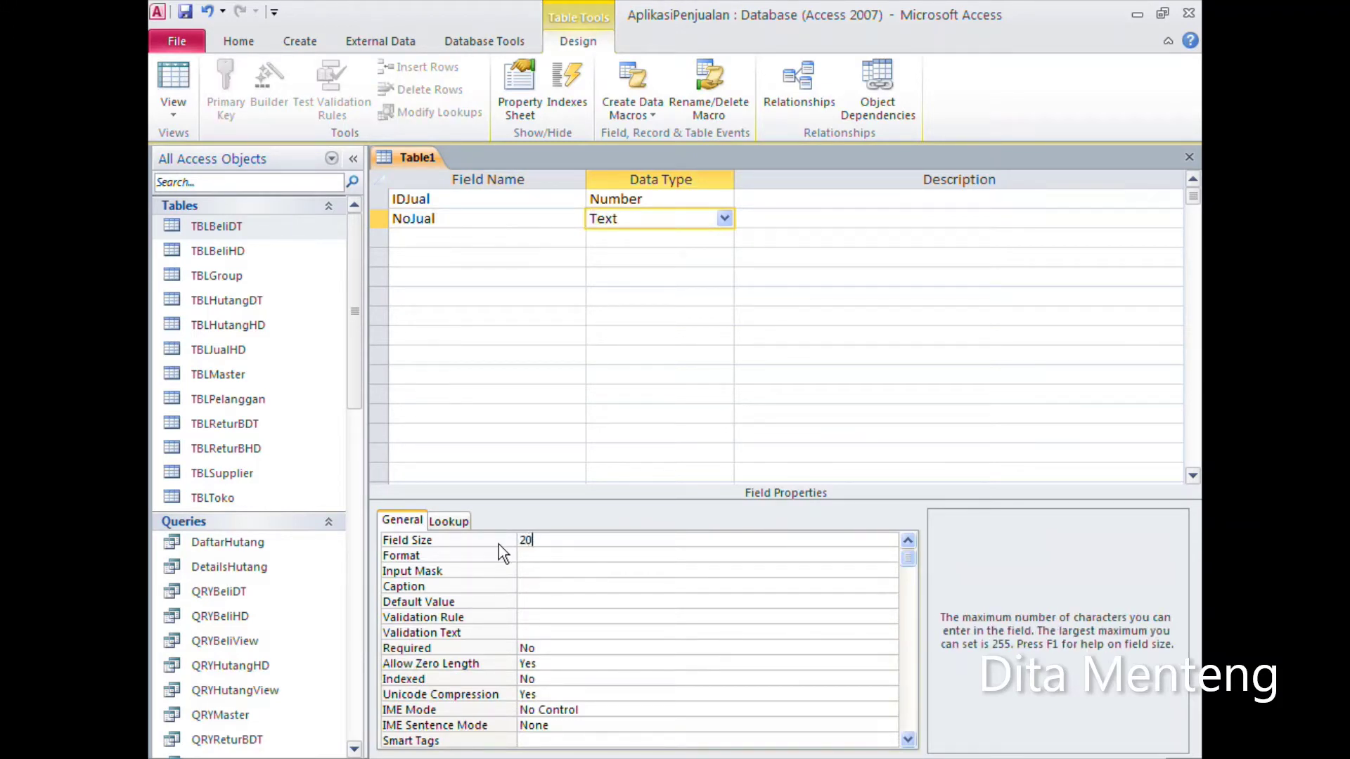
Step: Add NoBaris as a Number field and a fourth field named KodeBrg
left_click(436, 237)
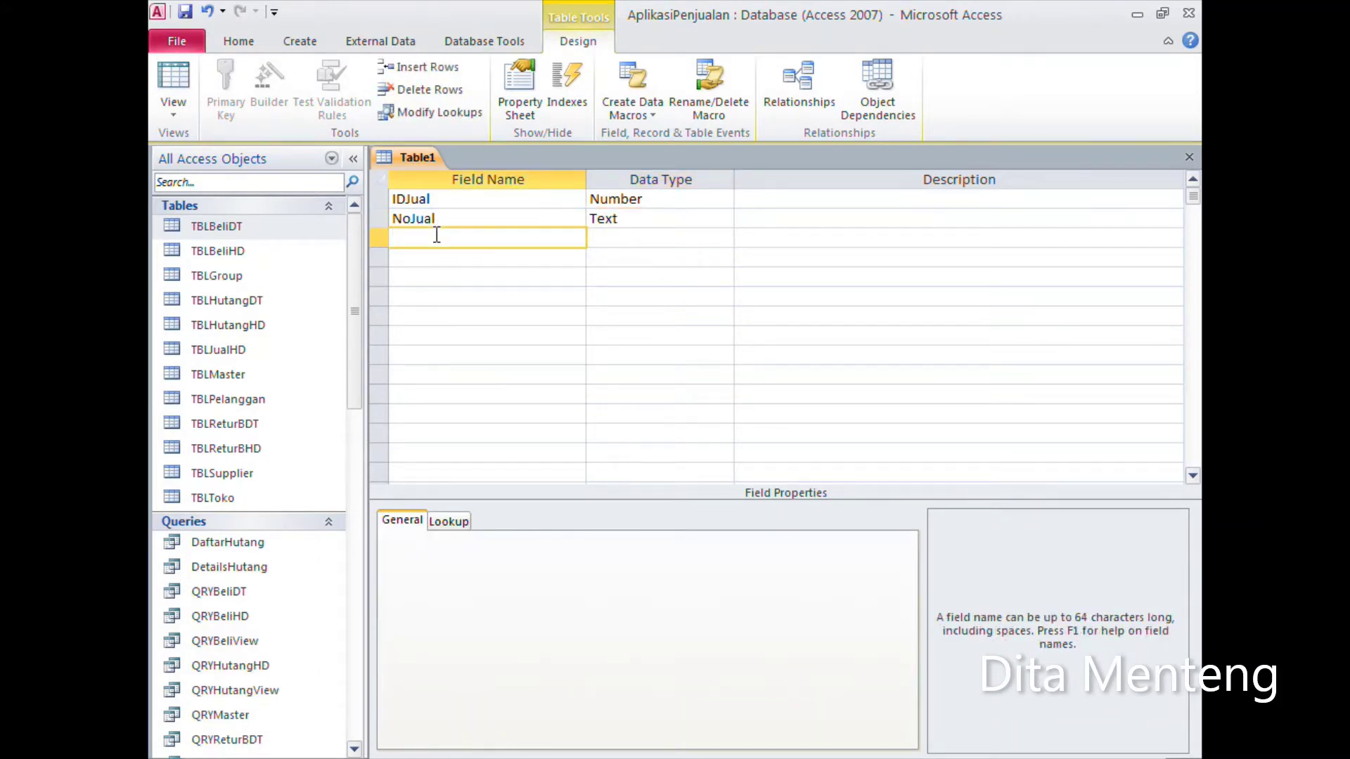
type("NoBari")
key("Tab")
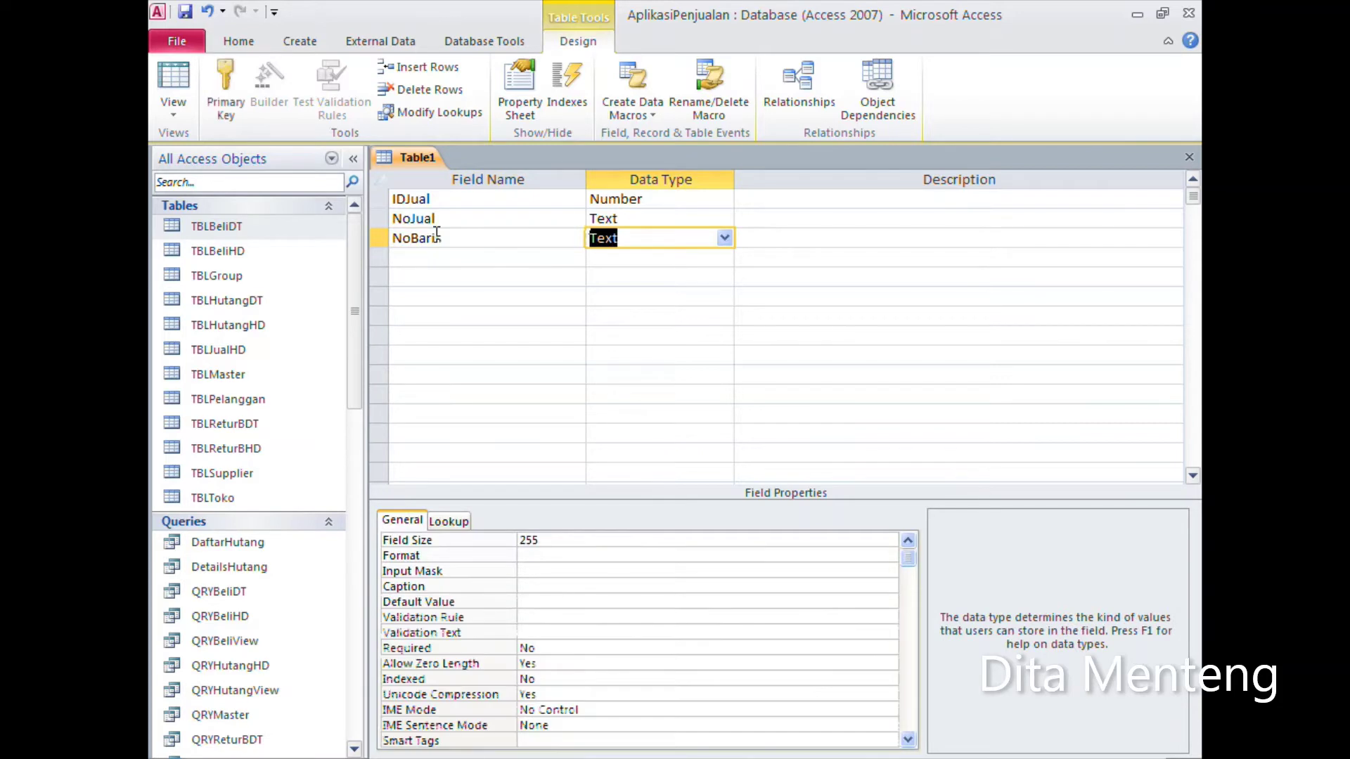
left_click(725, 239)
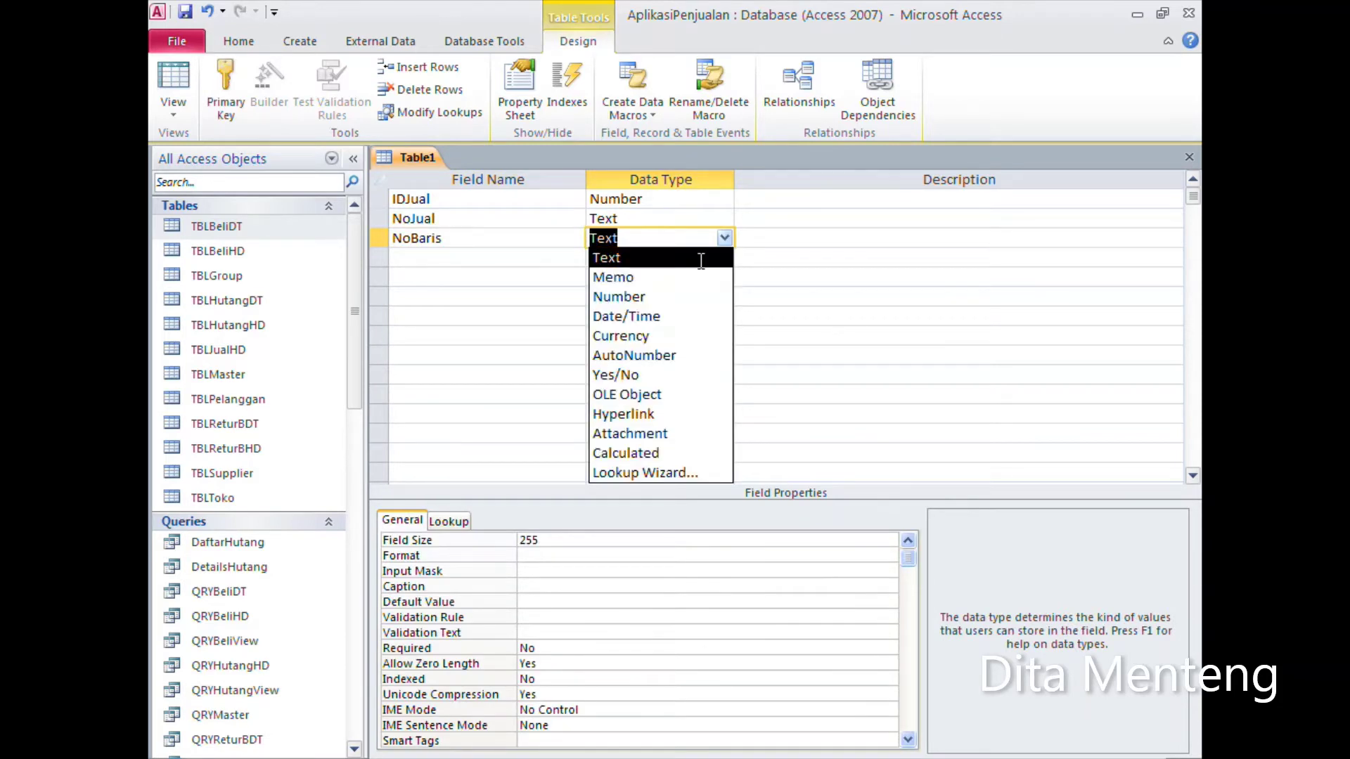
left_click(671, 296)
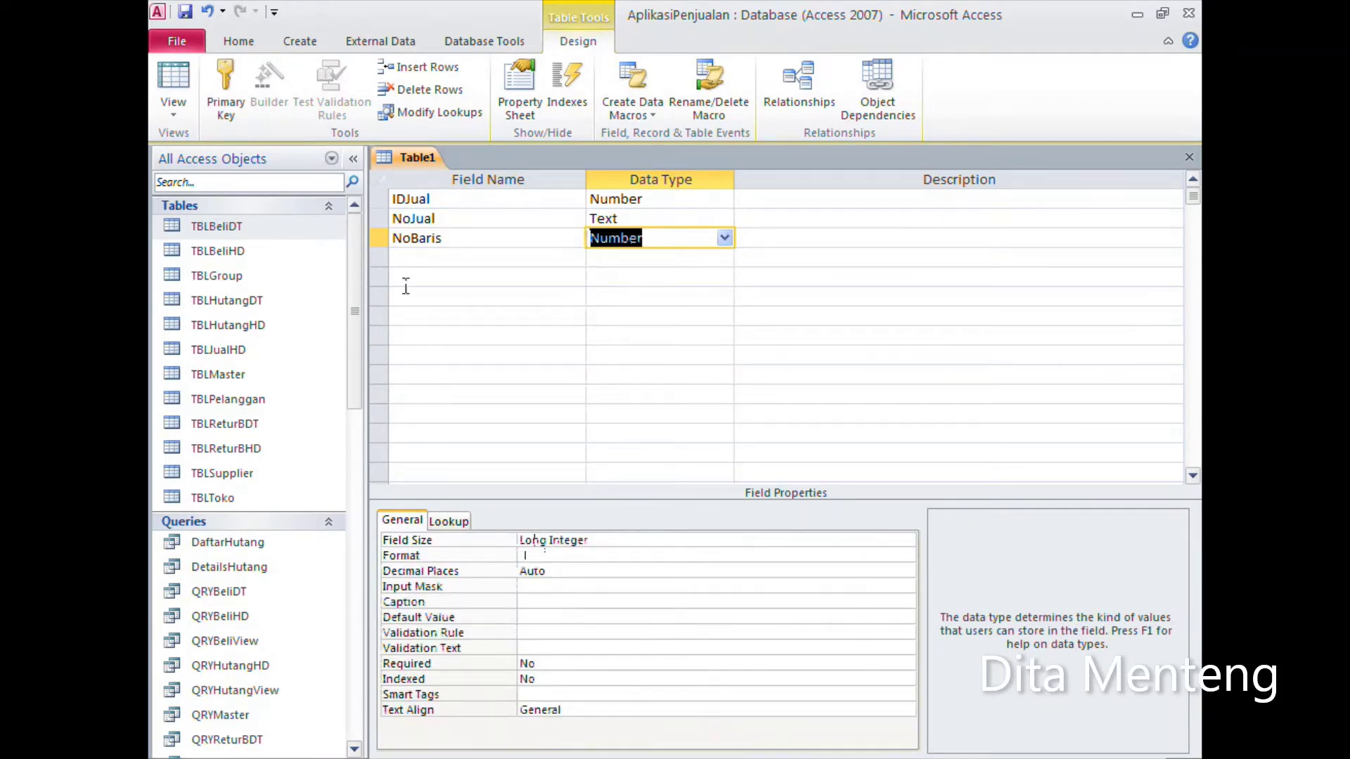
left_click(421, 258)
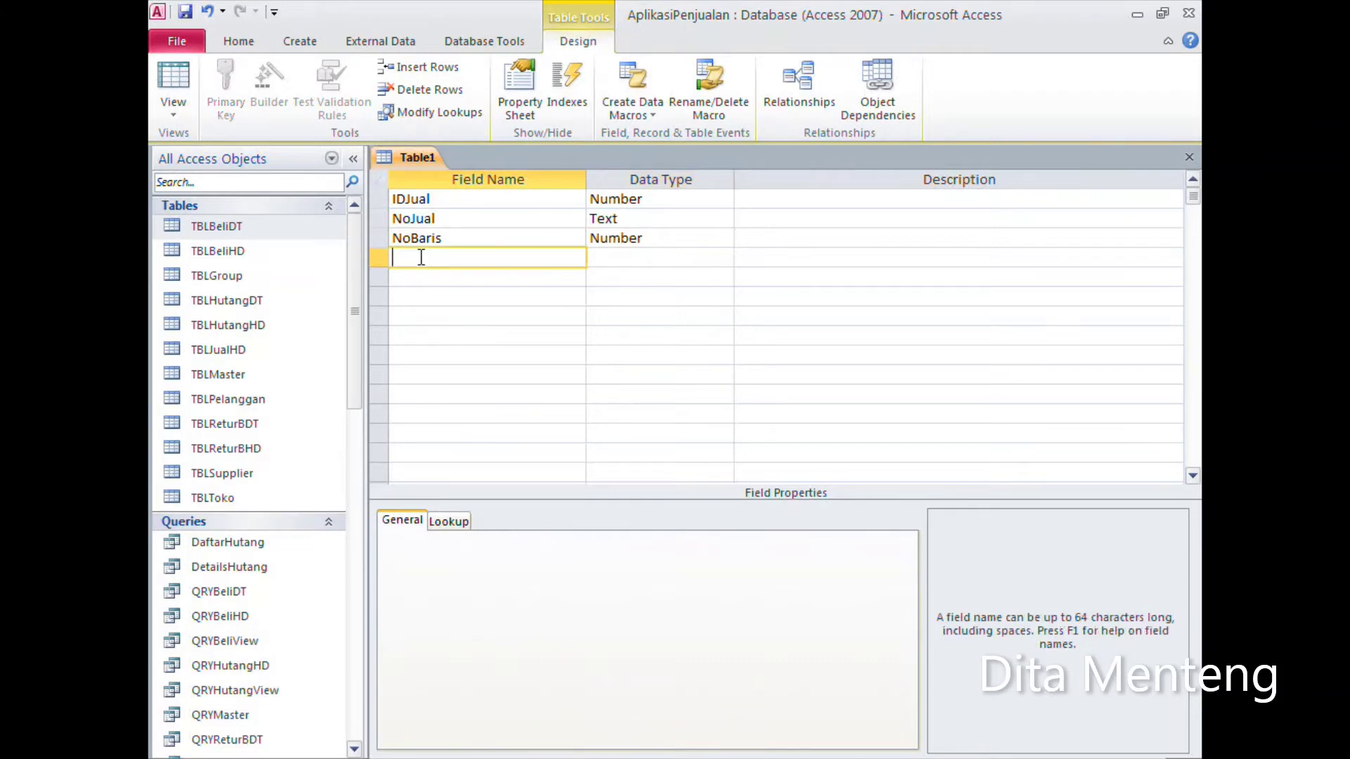
type("Kode")
type("Brg")
key("Tab")
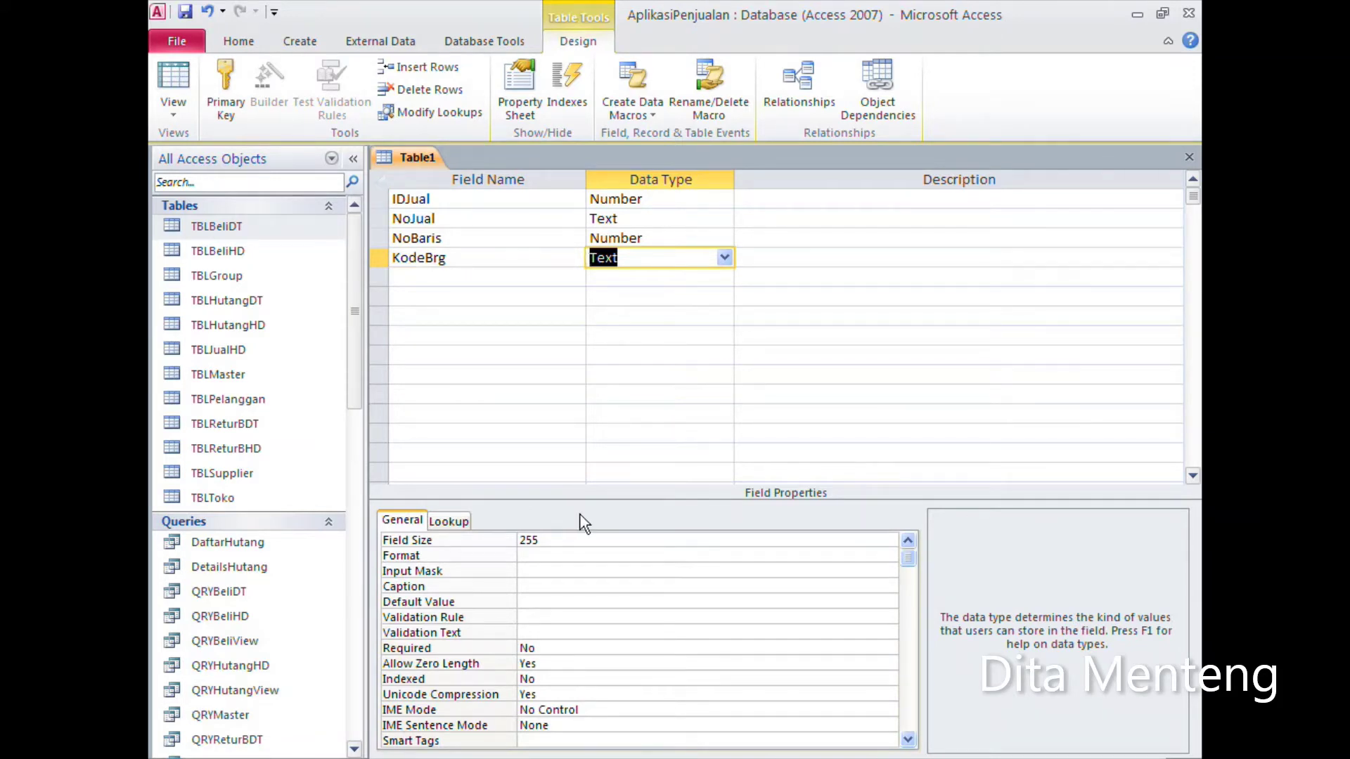
left_click(724, 258)
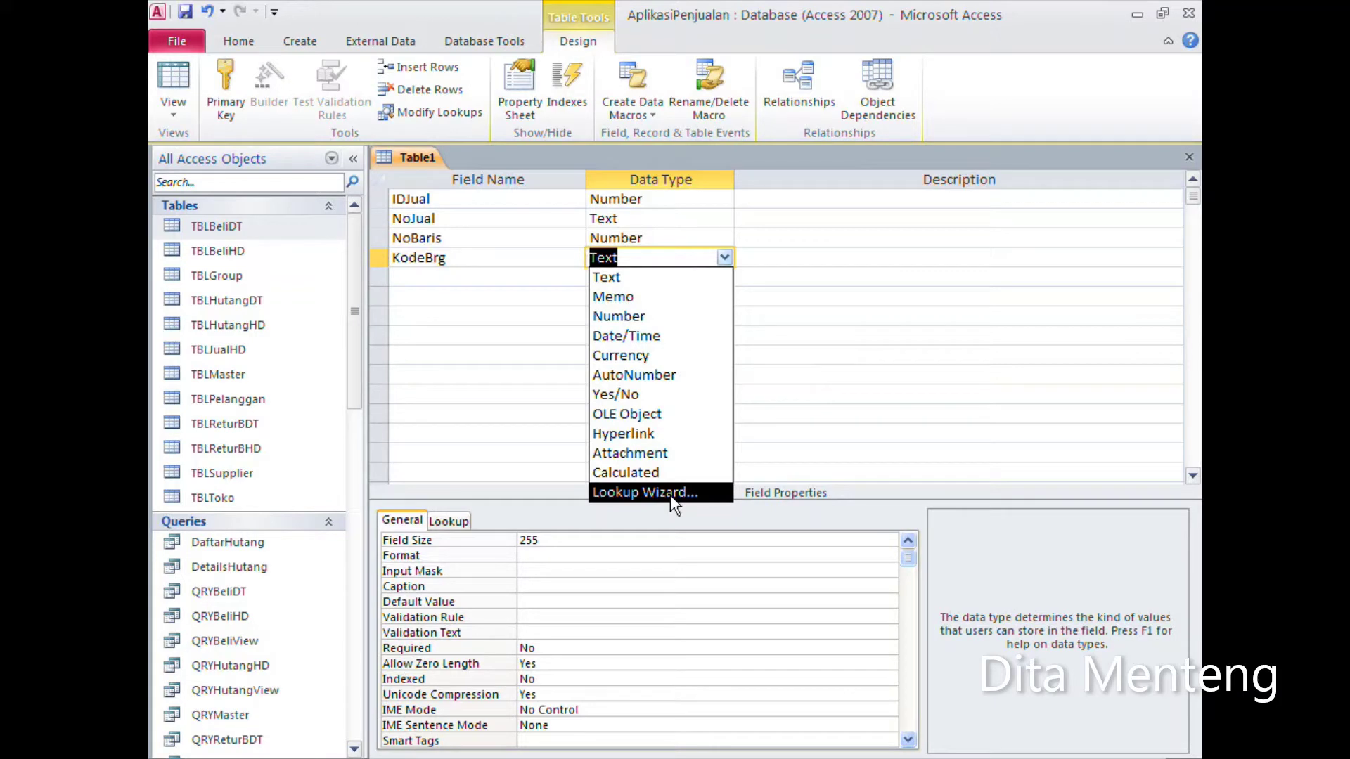
Step: Make KodeBrg a lookup on TBLMaster showing the KodeBrg and NamaBrg columns
left_click(672, 494)
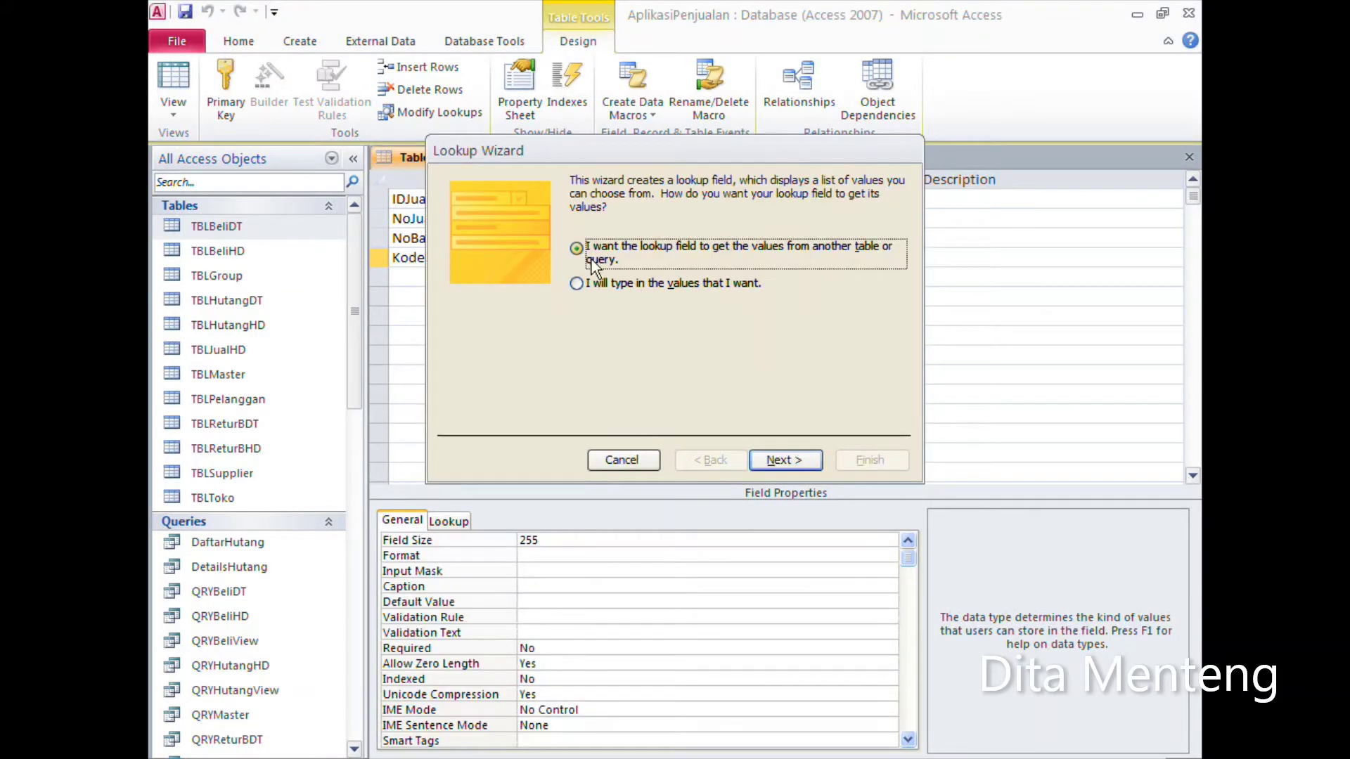
left_click(801, 460)
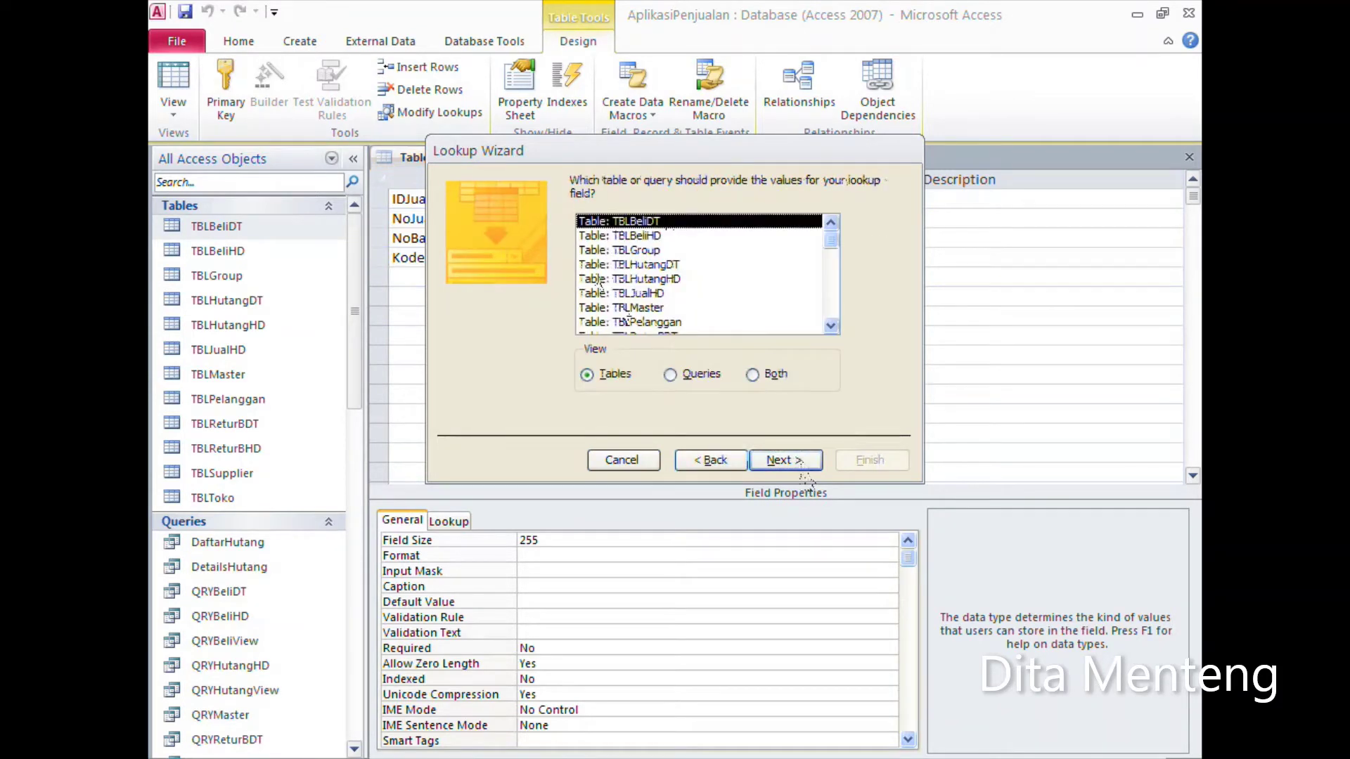
left_click(653, 309)
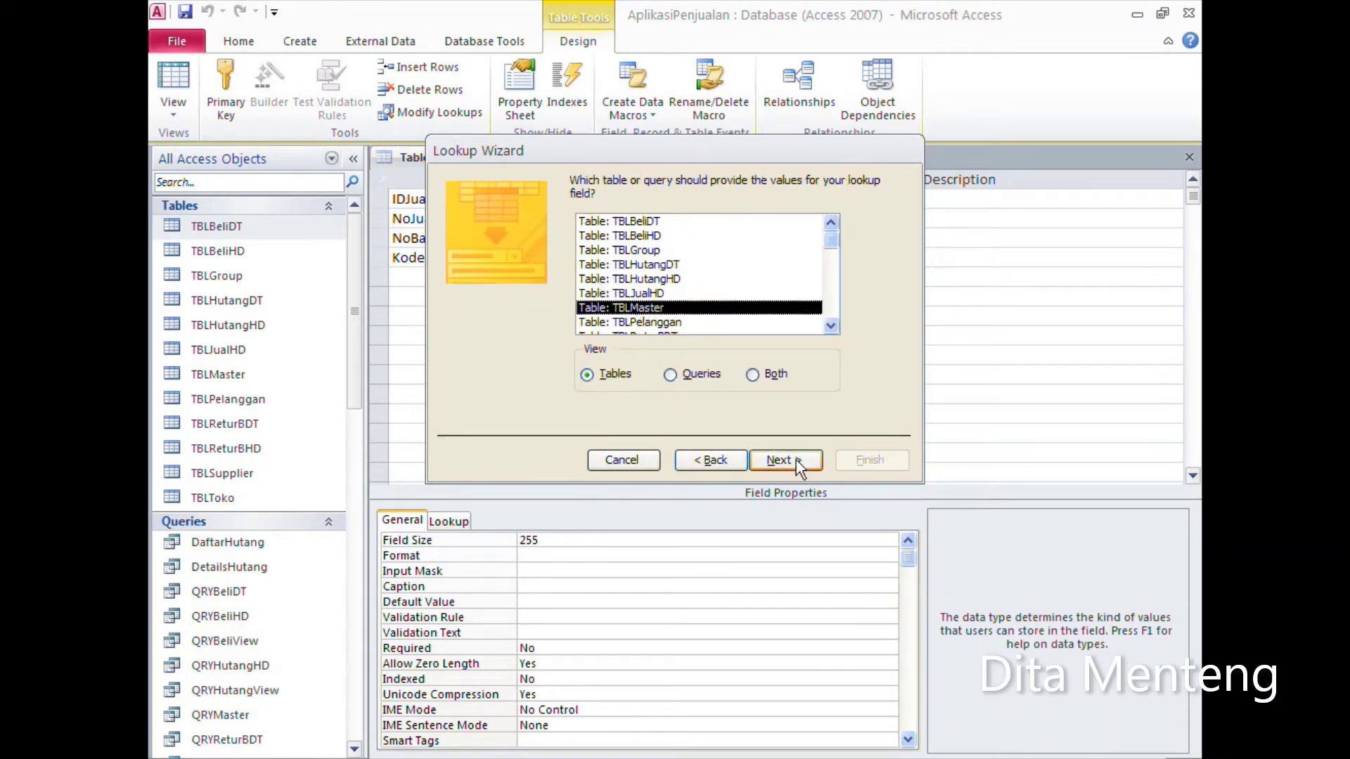
left_click(797, 461)
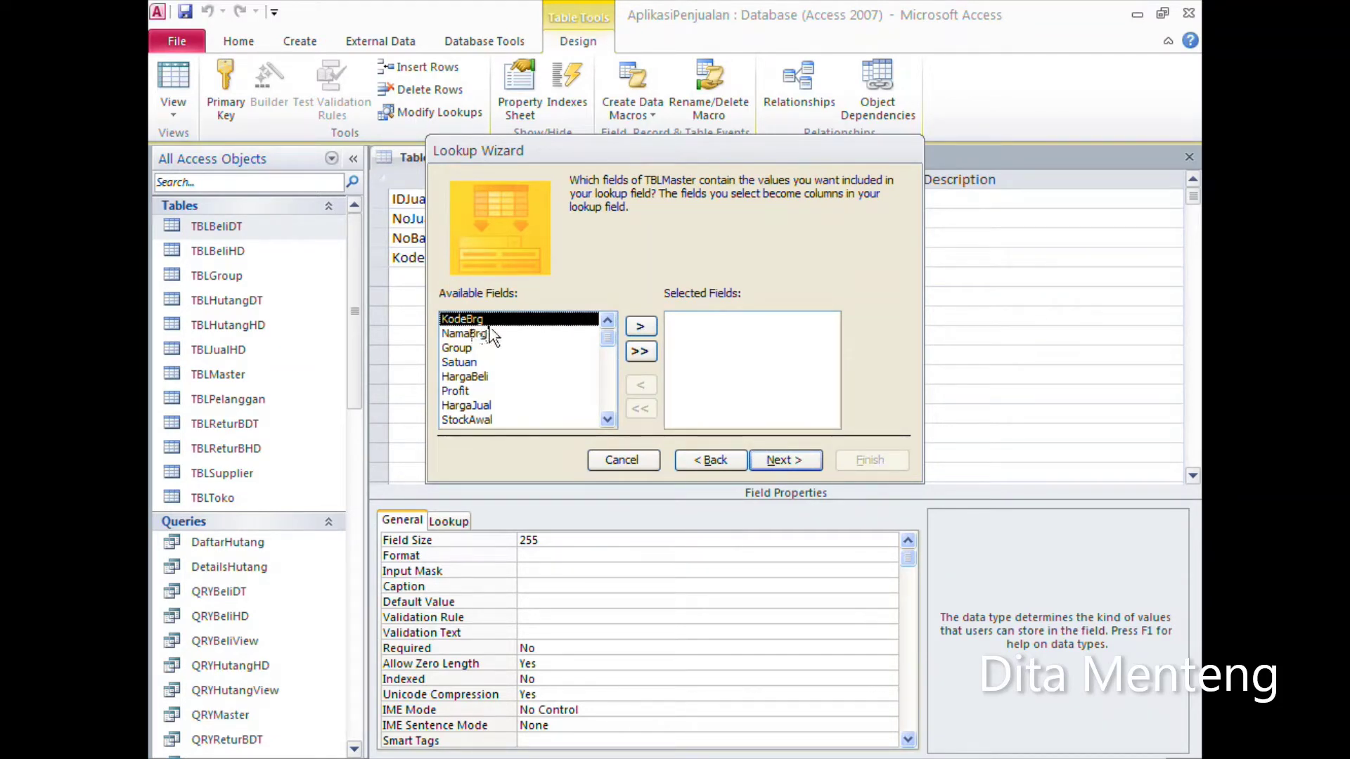
left_click(639, 327)
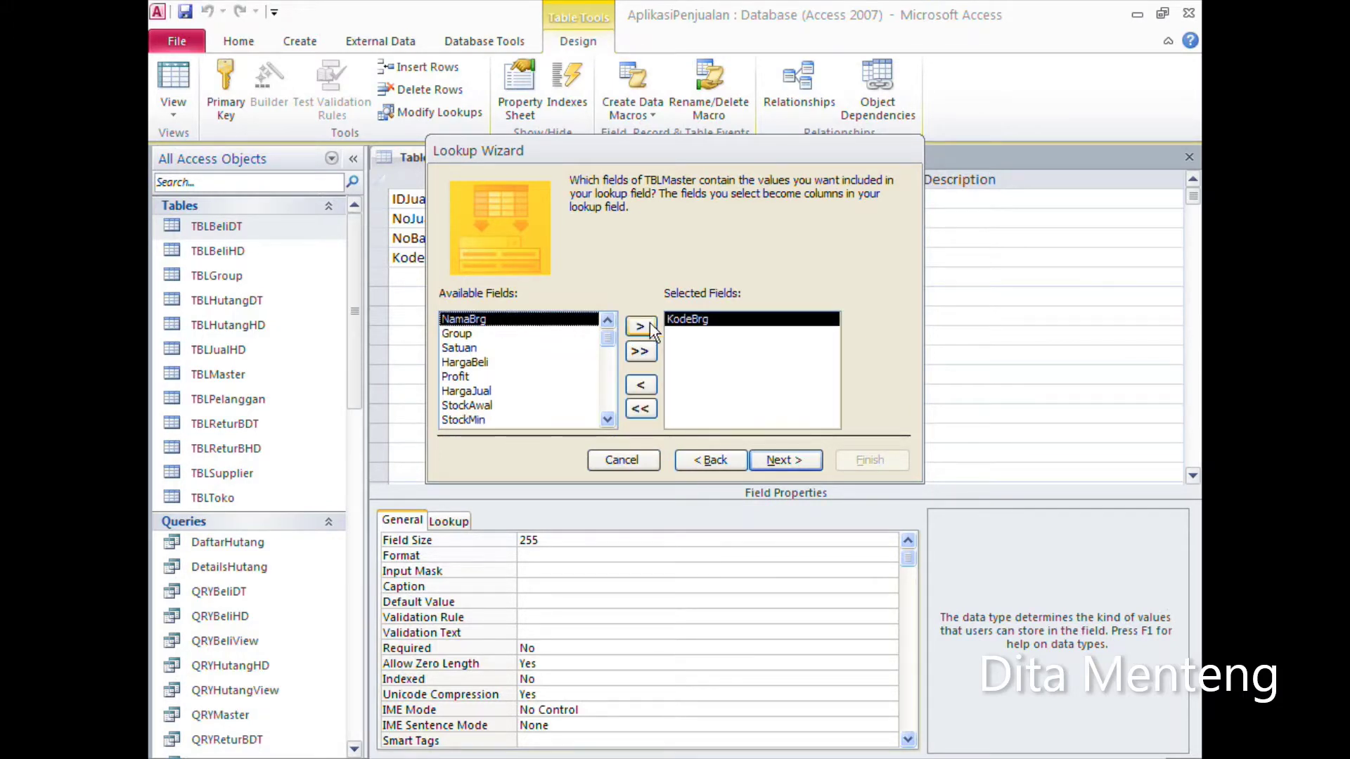
left_click(640, 327)
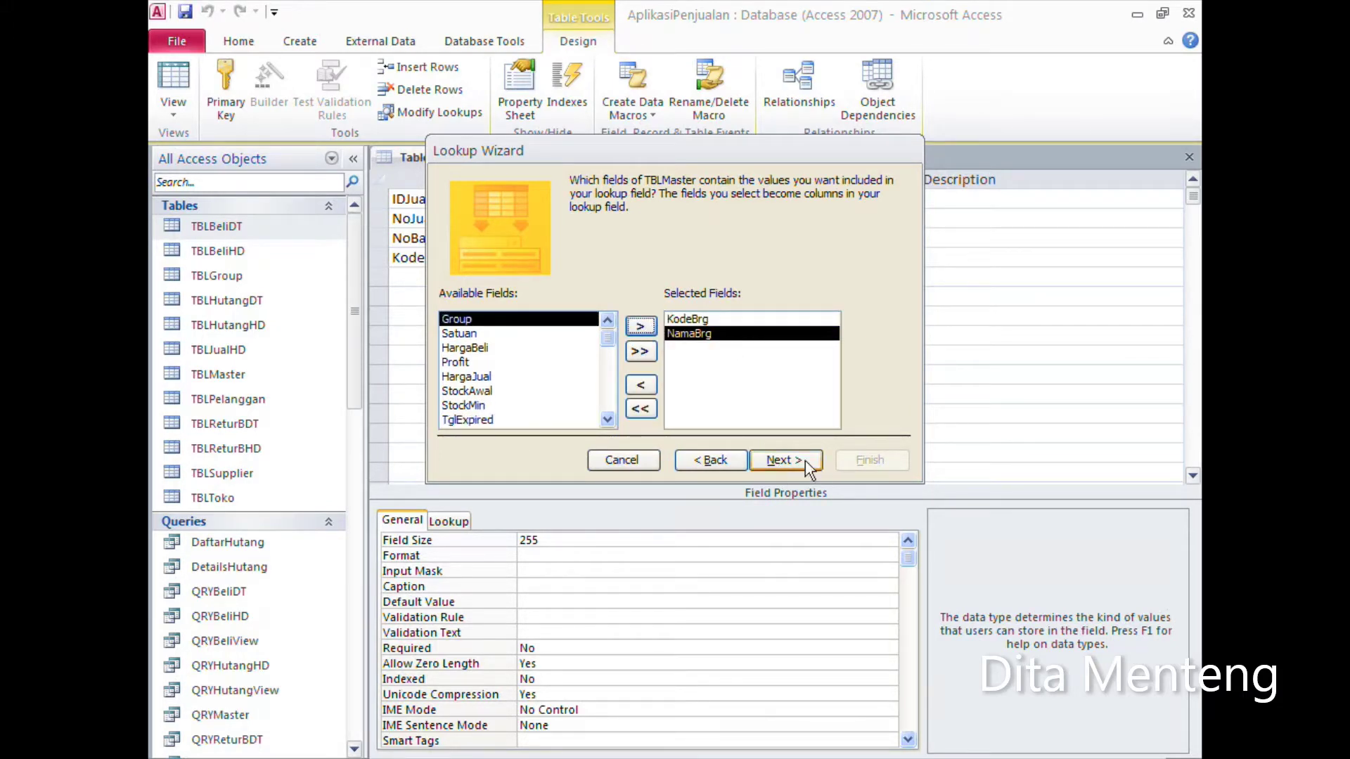
left_click(784, 460)
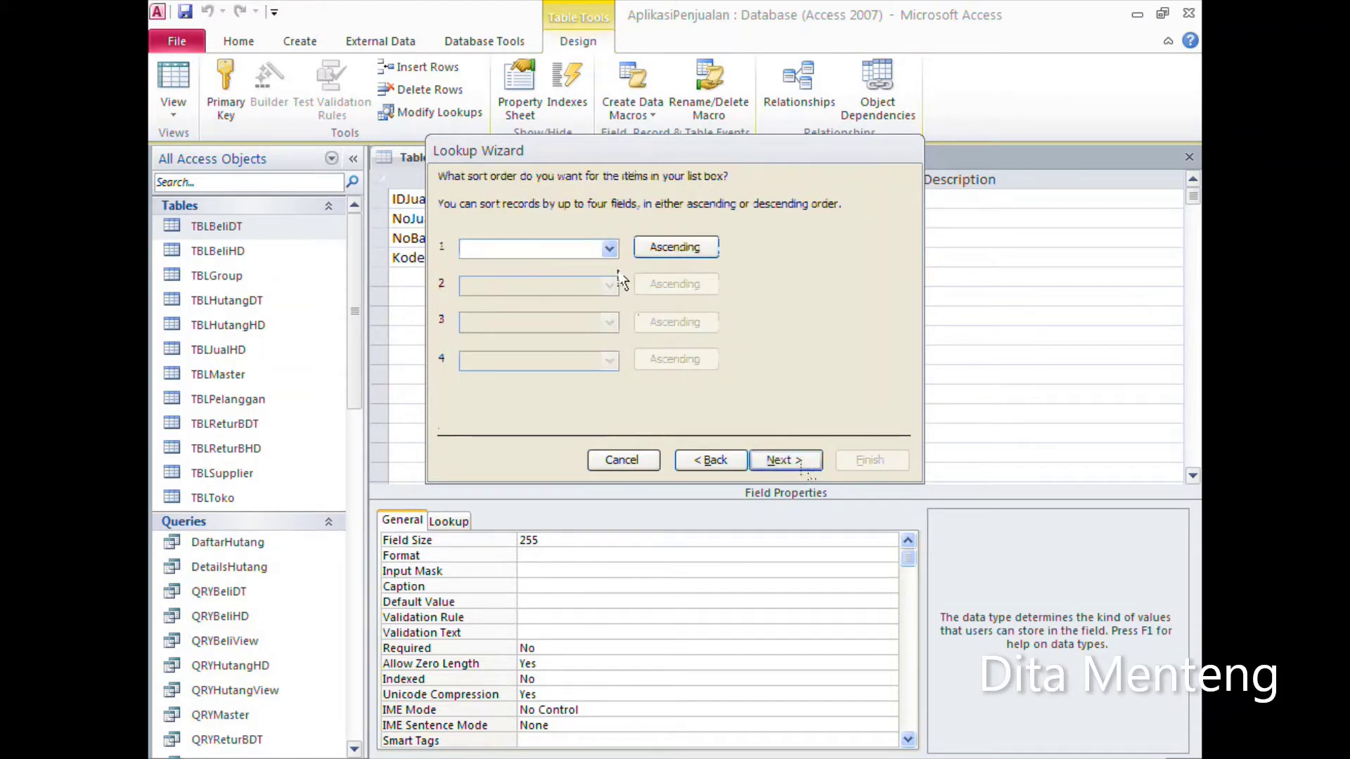
Step: Sort the lookup by KodeBrg, show the key column, and resize KodeBrg and NamaBrg widths
left_click(609, 250)
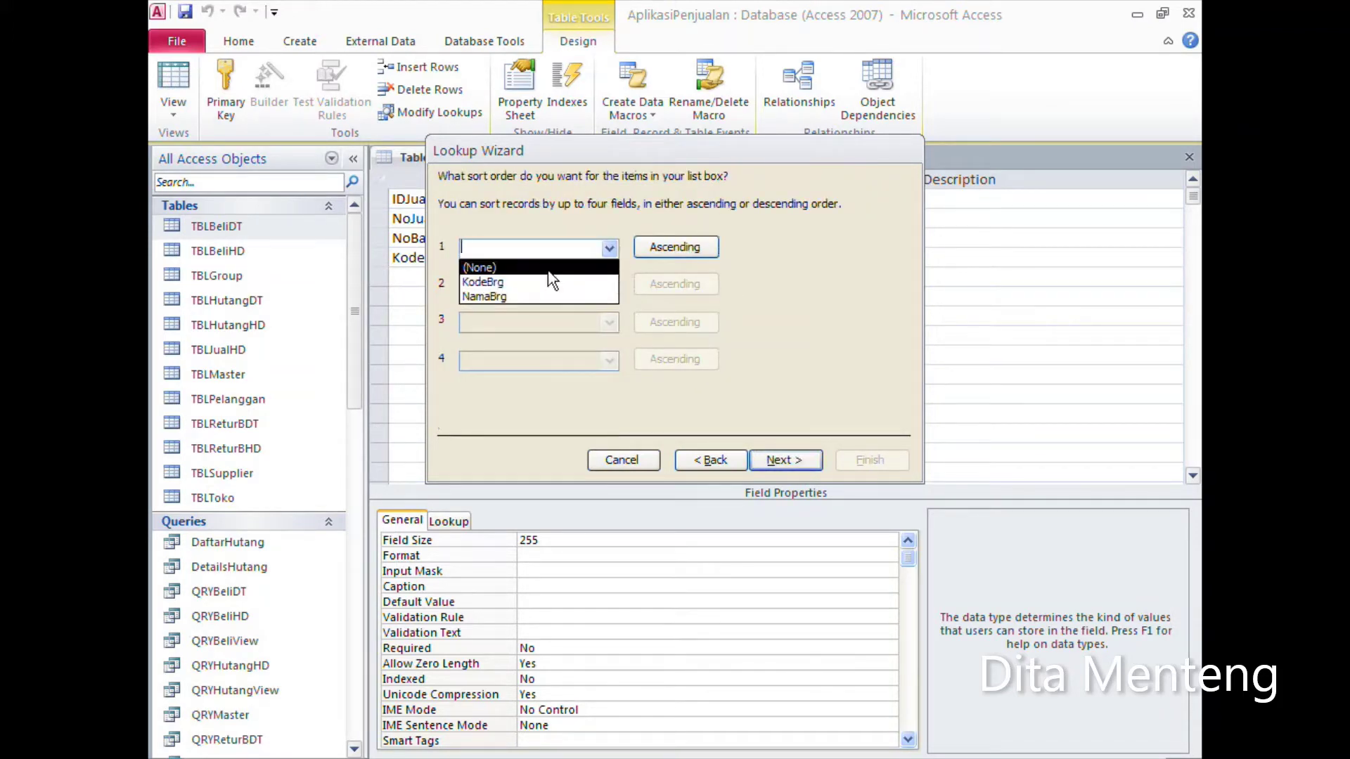
left_click(513, 280)
left_click(783, 460)
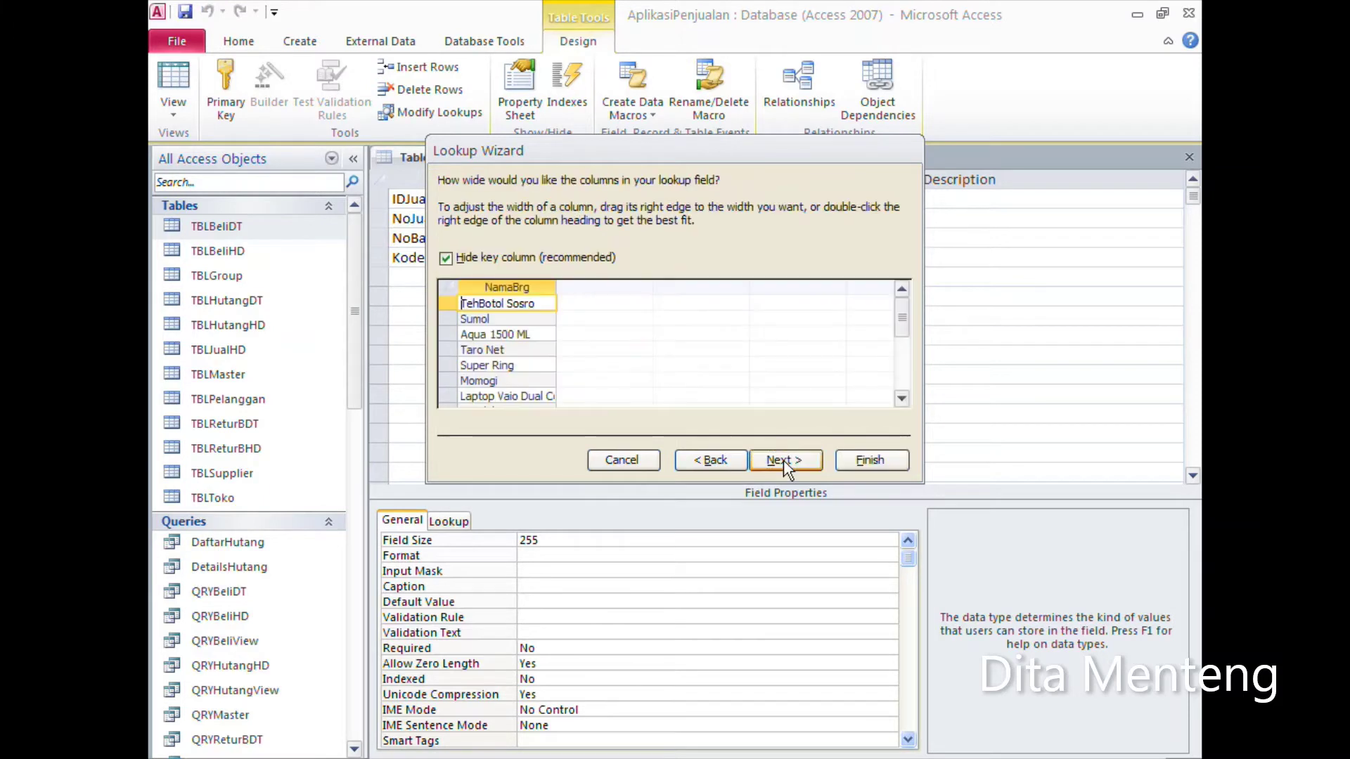
left_click(445, 259)
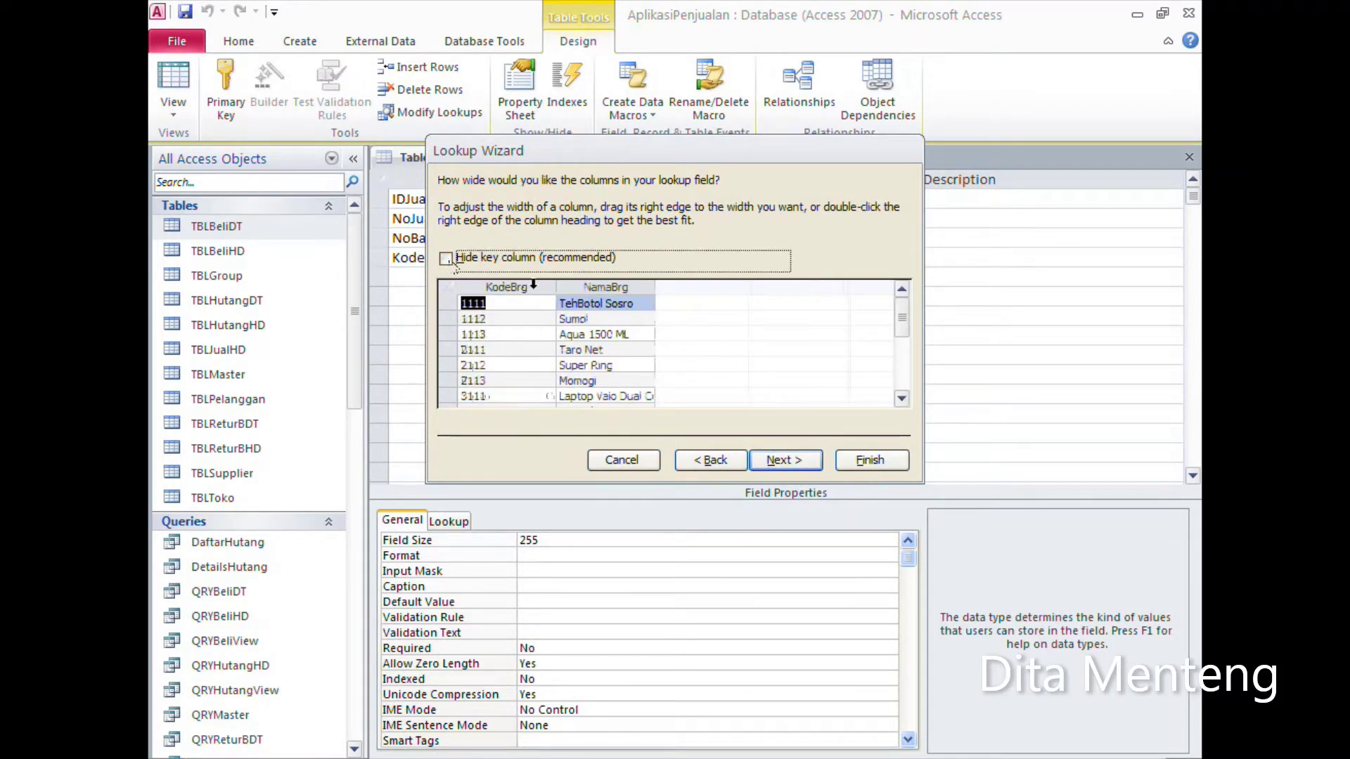
left_click_drag(560, 293, 545, 292)
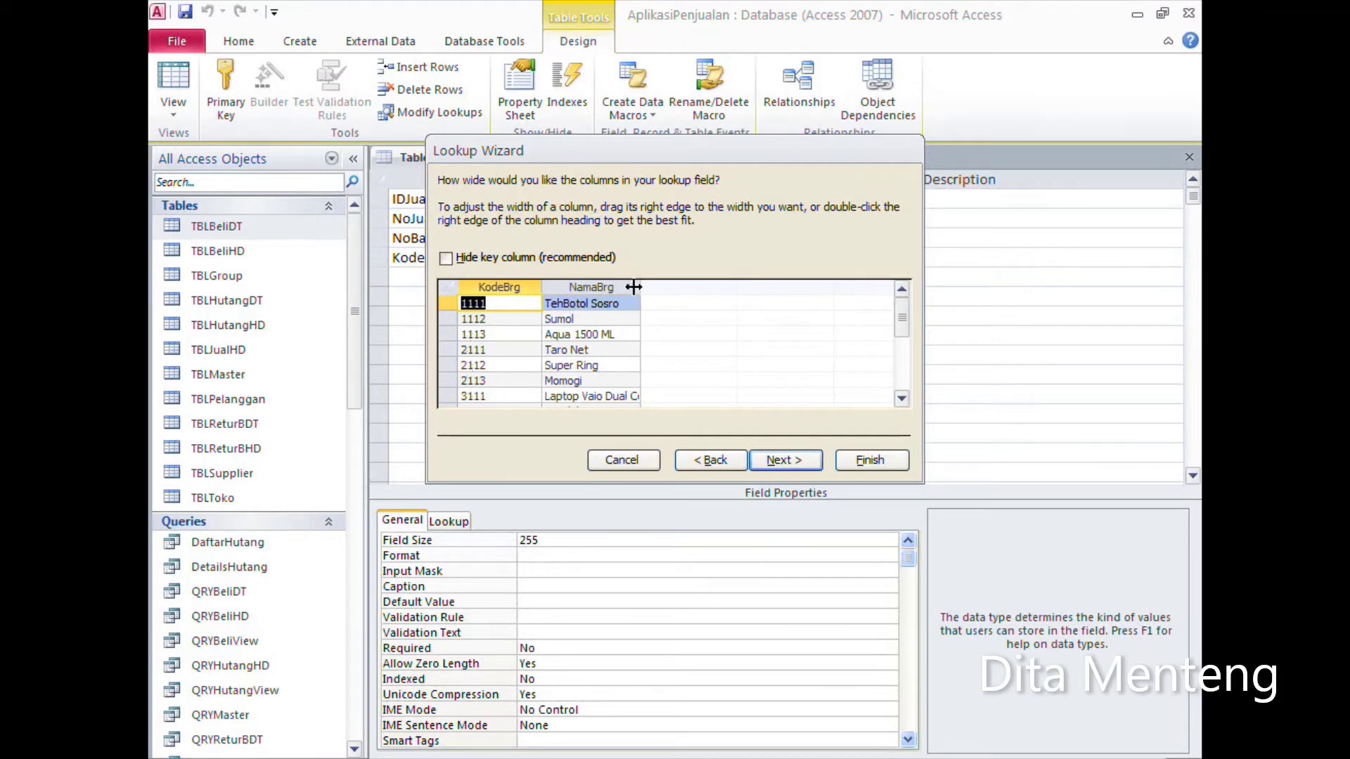
left_click_drag(641, 290, 823, 299)
scroll(790, 320, "down", 3)
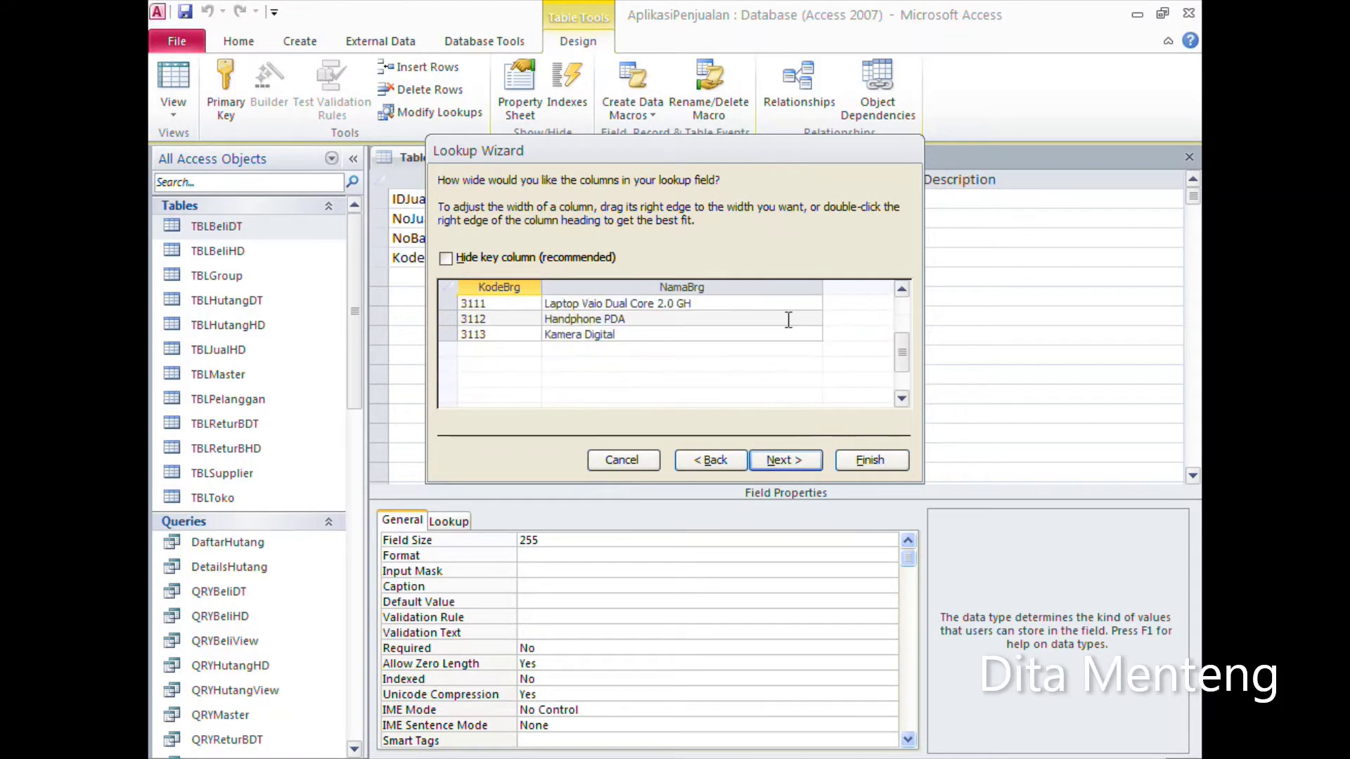
scroll(777, 332, "up", 3)
scroll(777, 332, "down", 1)
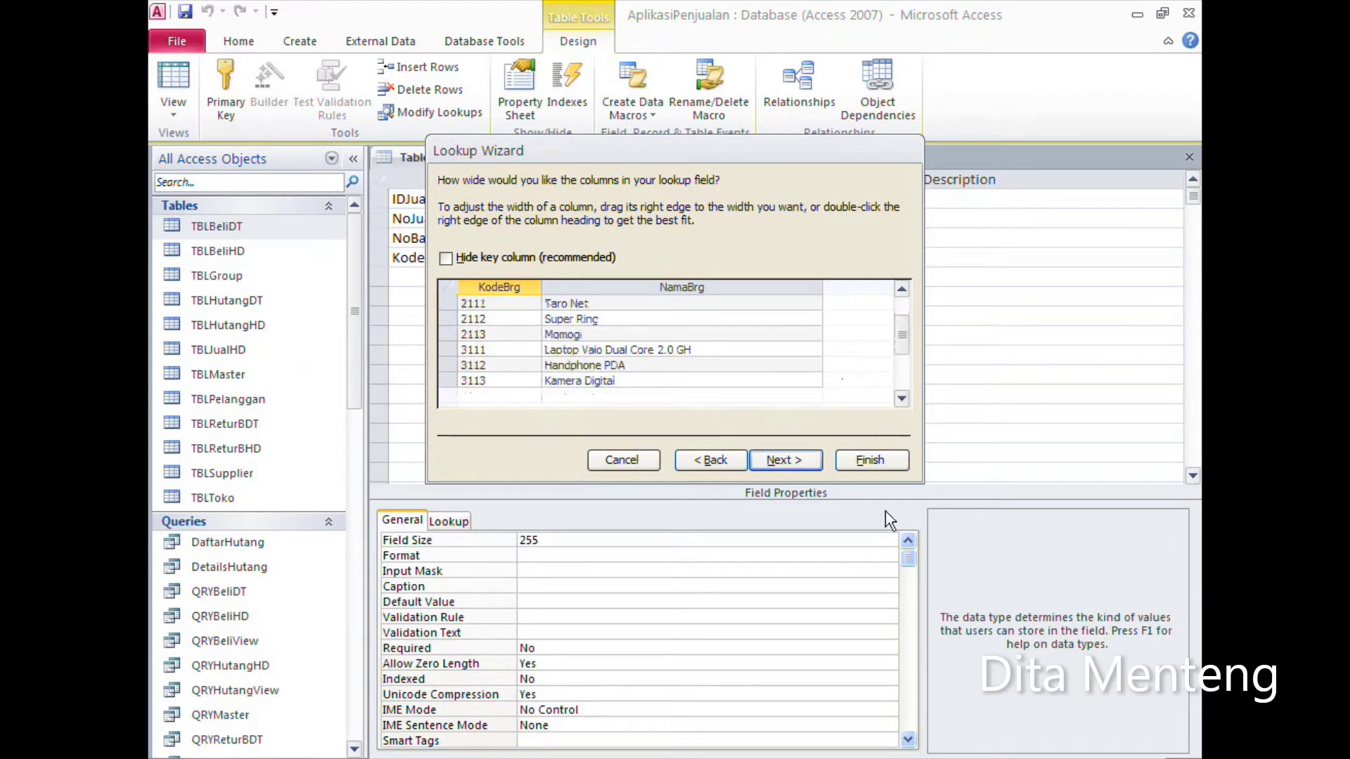
left_click(782, 464)
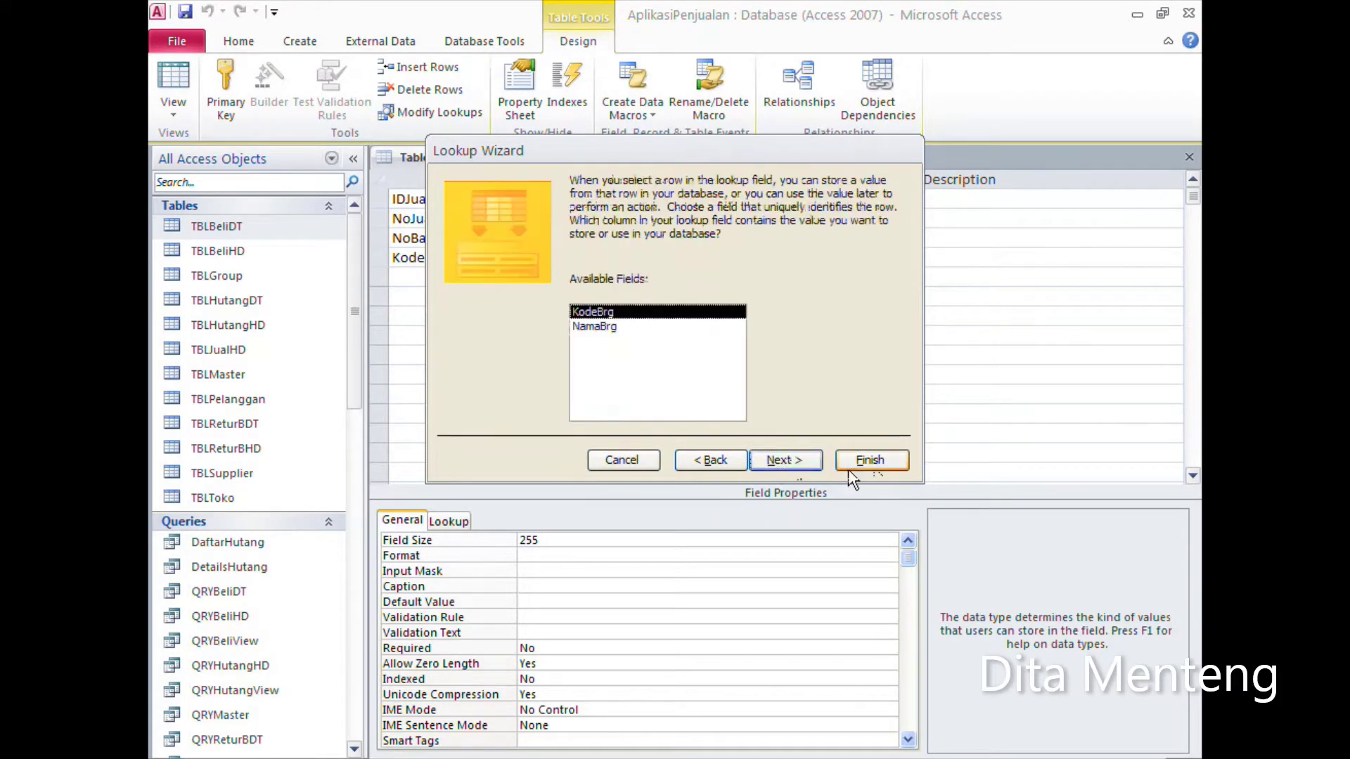
Step: Finish the KodeBrg lookup, save the table as TBLJualDT without a primary key, and dismiss both messages
left_click(876, 460)
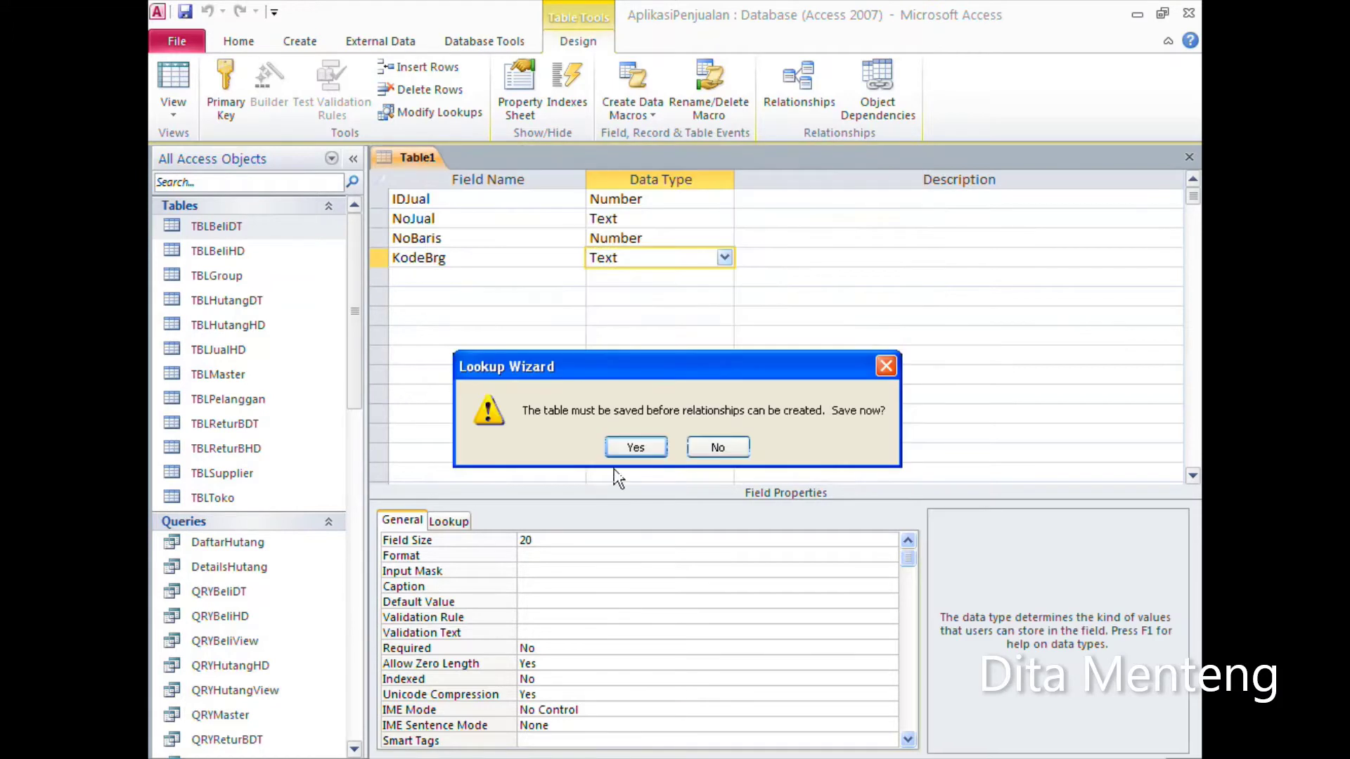
left_click(637, 449)
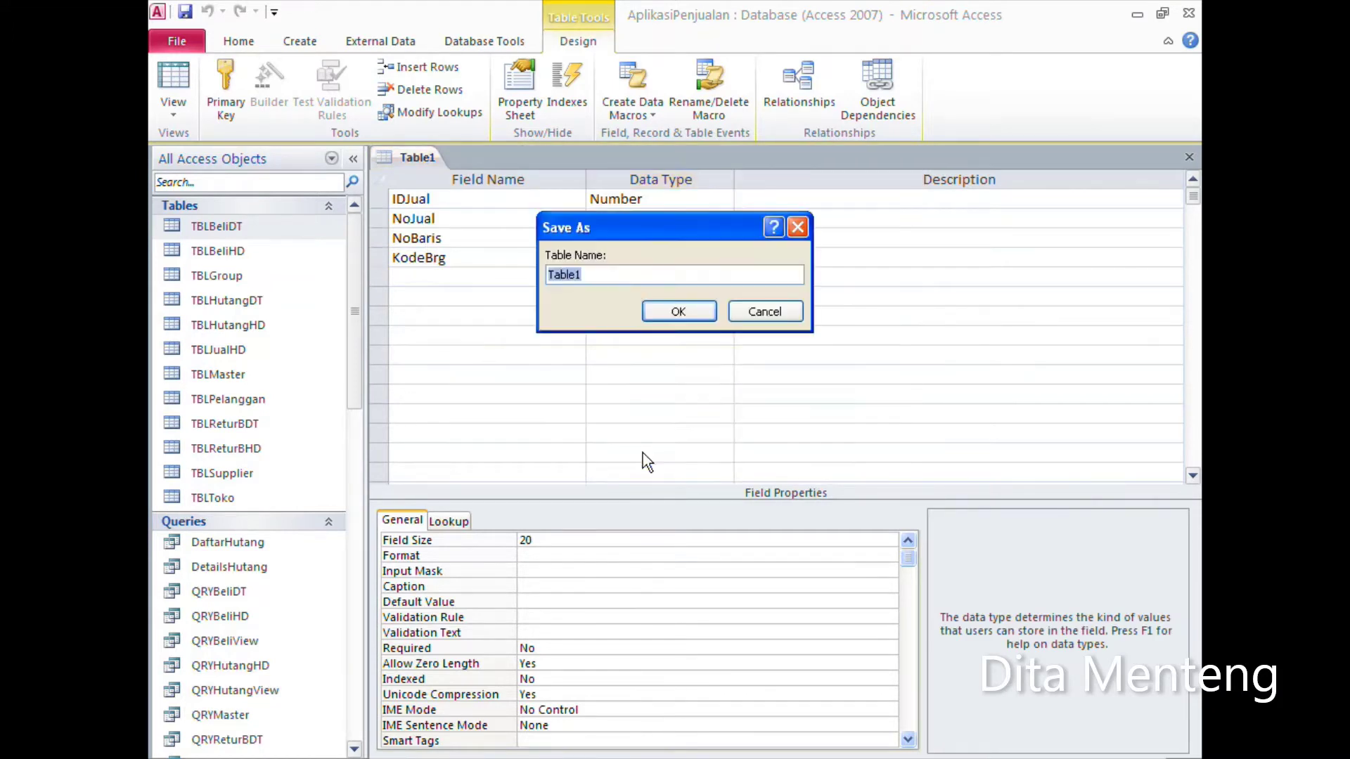
type("TBL")
type("JualDT")
left_click(683, 311)
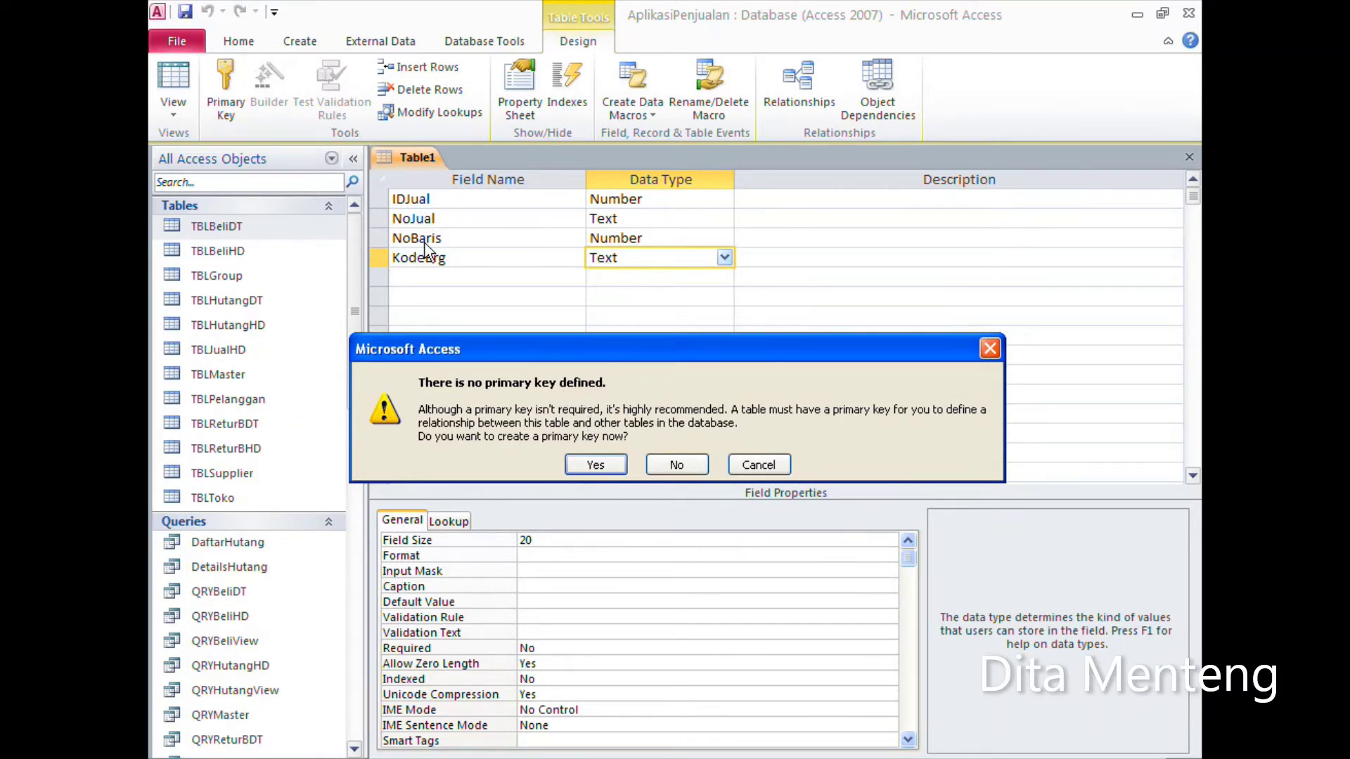
left_click(685, 467)
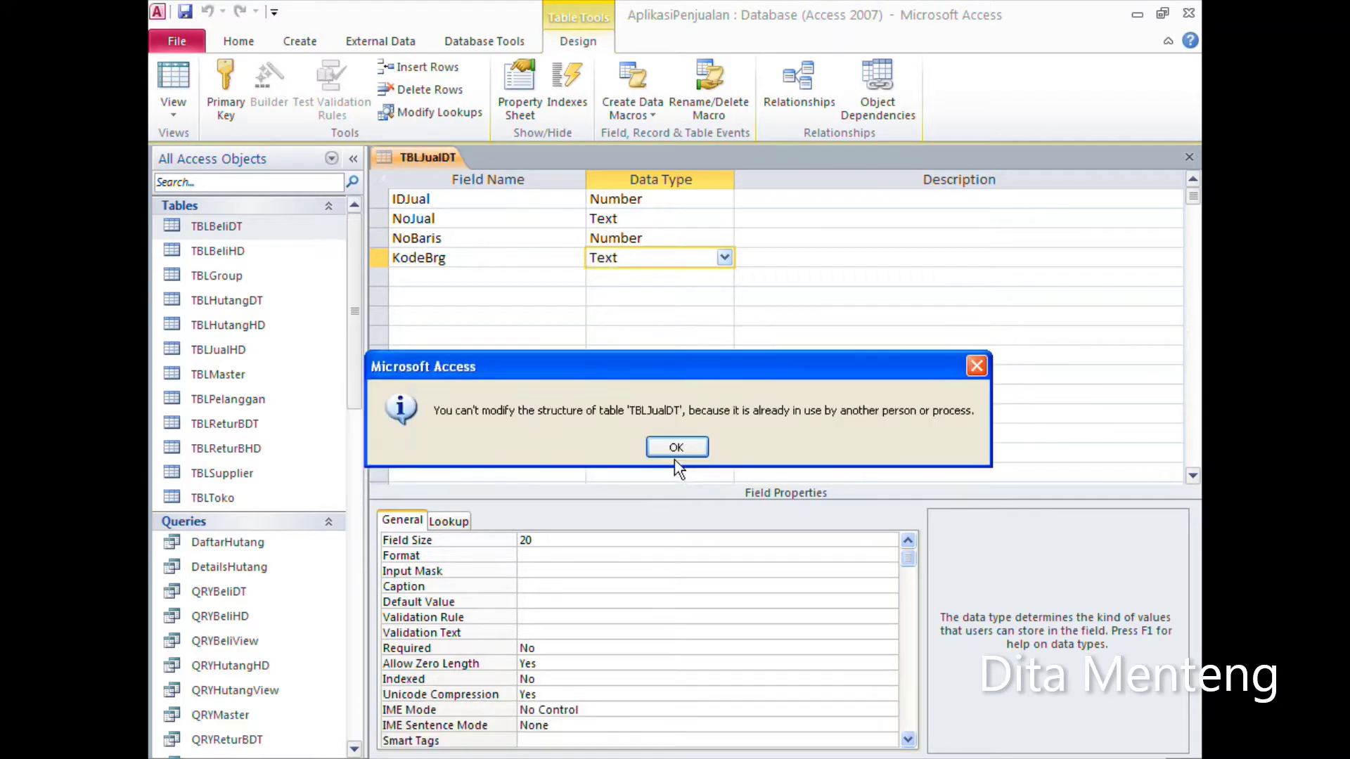
left_click(679, 455)
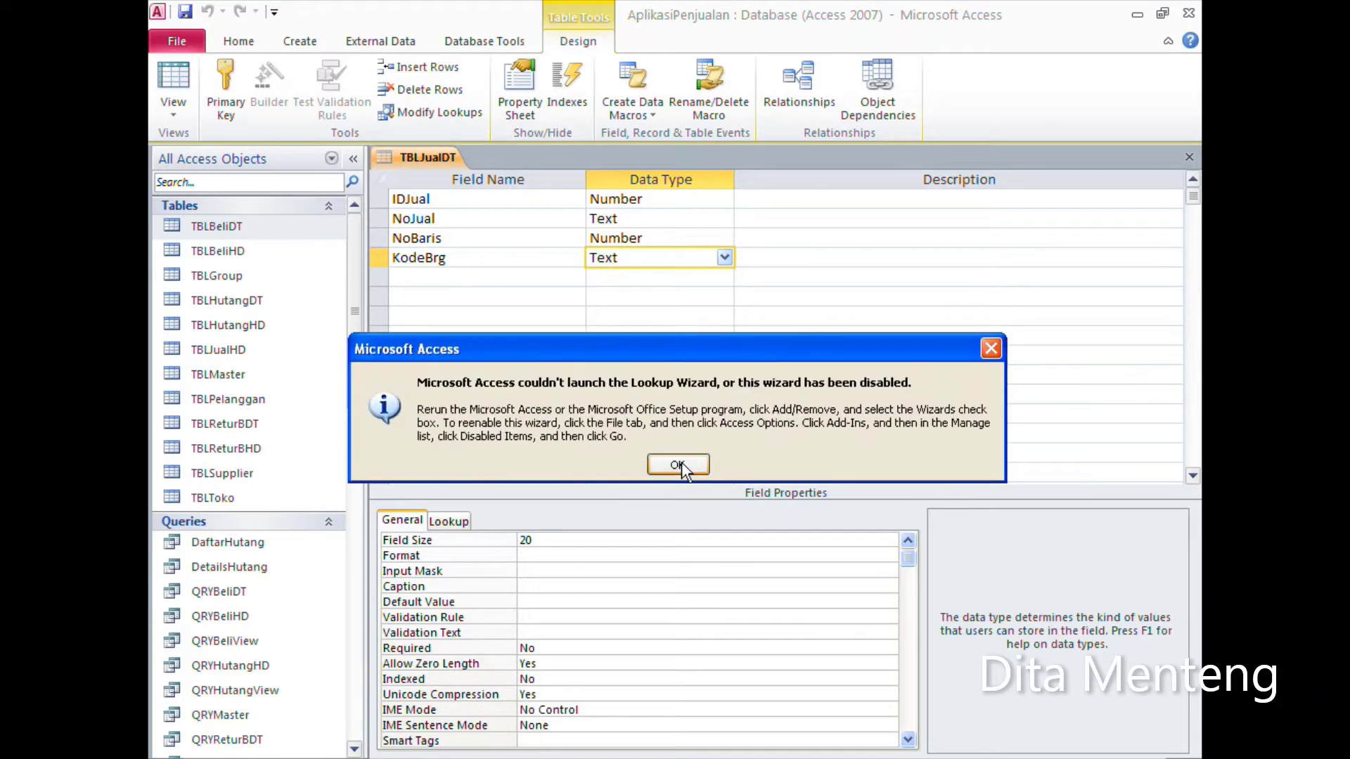
left_click(681, 464)
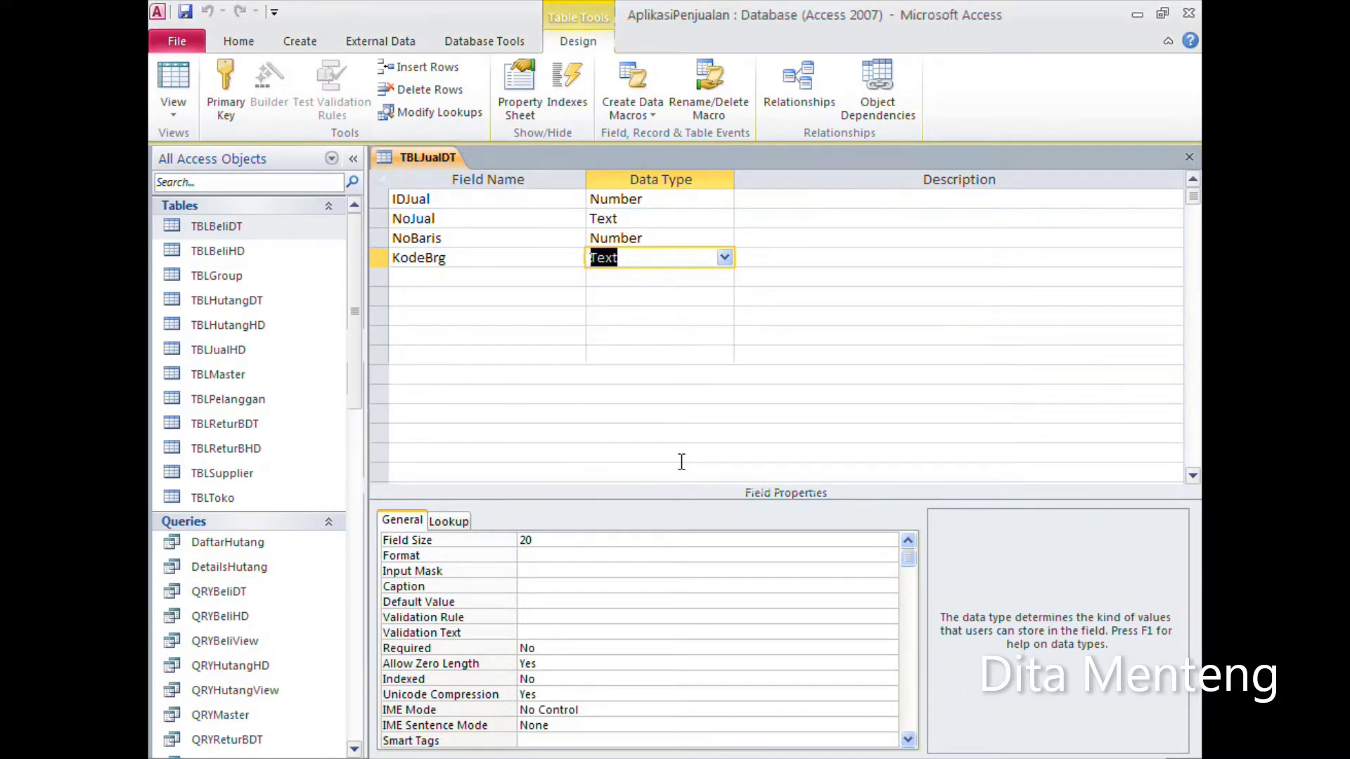
Step: Add a QtyJual field as a Number with Double field size
left_click(441, 282)
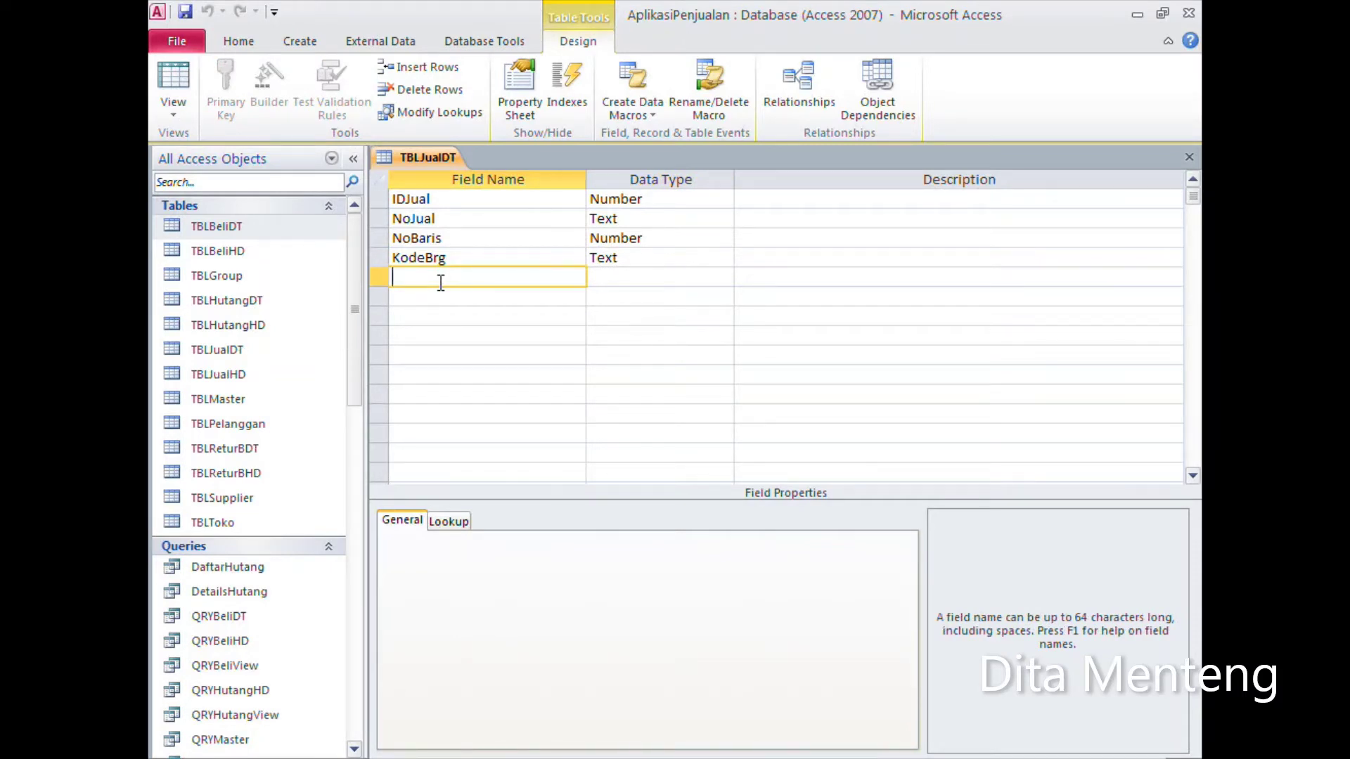
type("Qty")
type("Jual")
key("Tab")
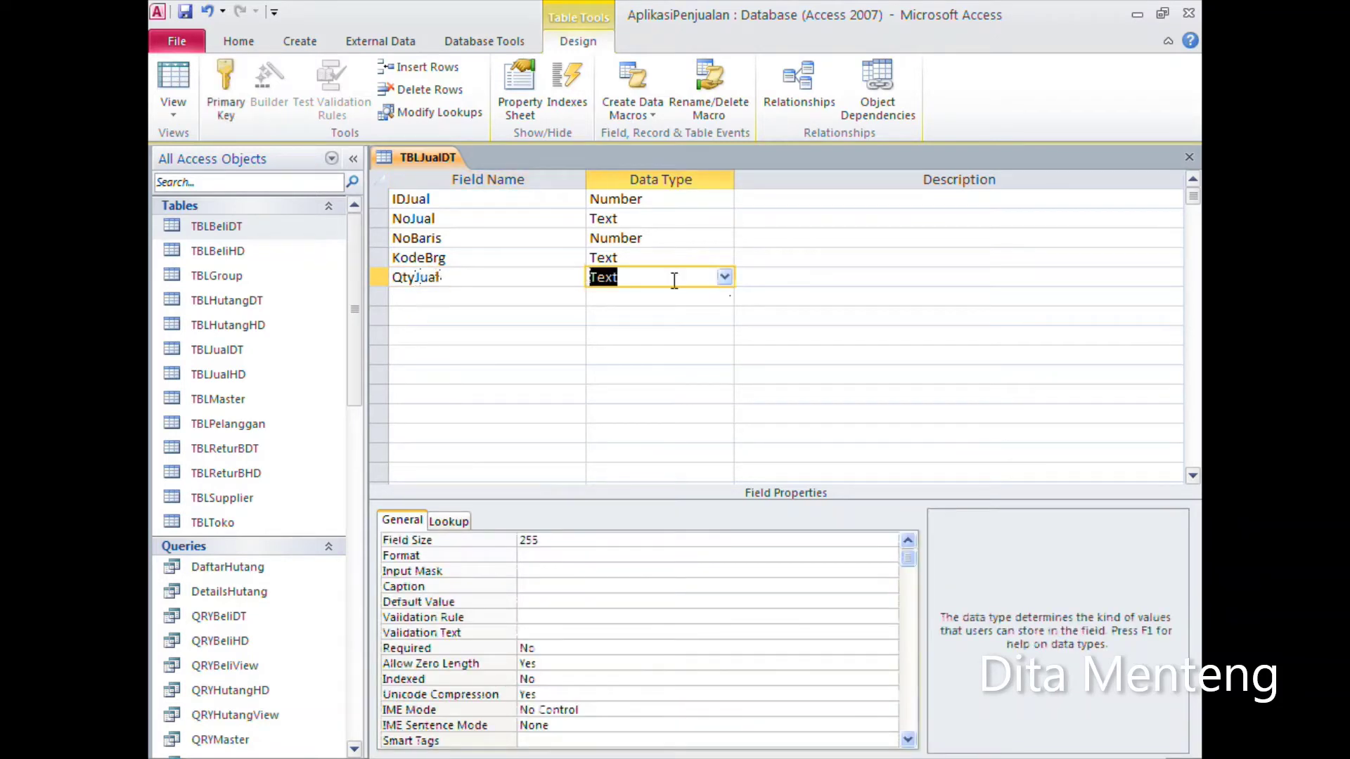
left_click(723, 279)
left_click(696, 336)
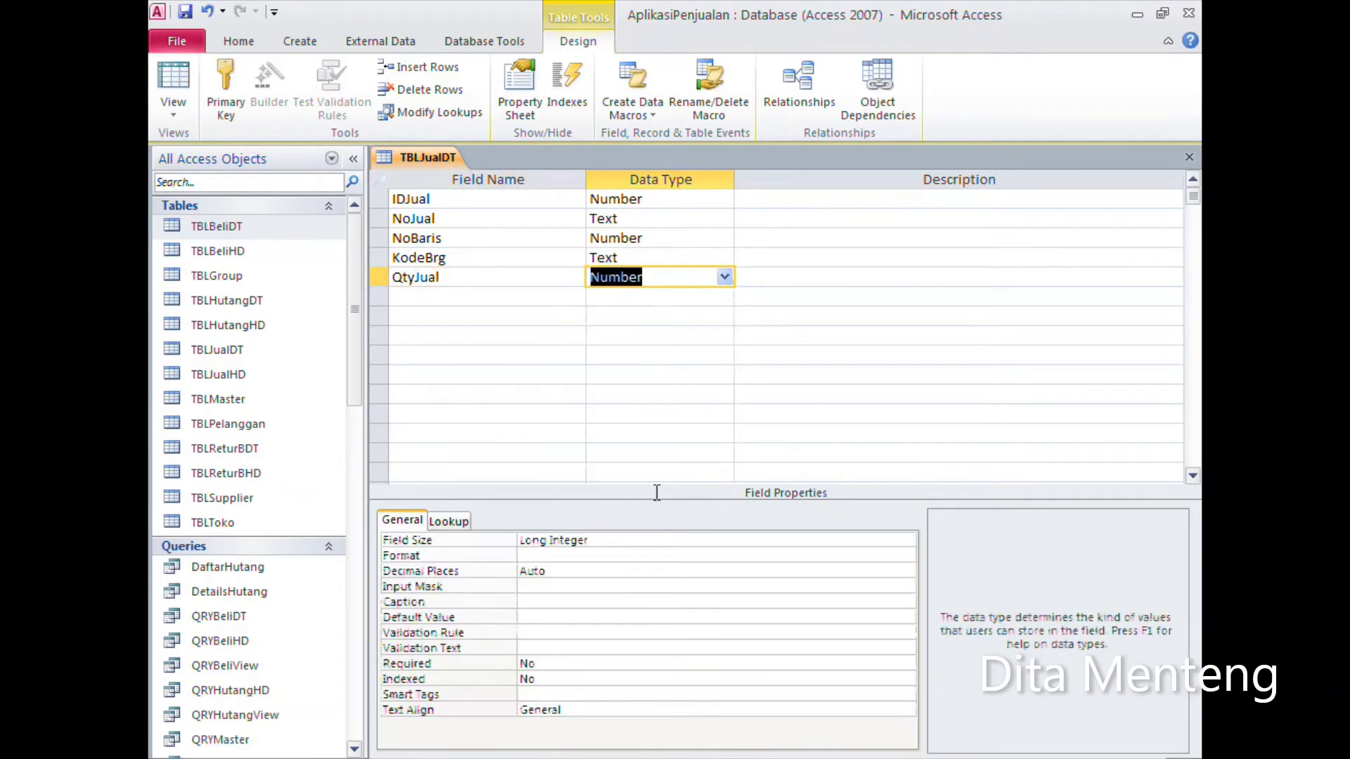
left_click(618, 541)
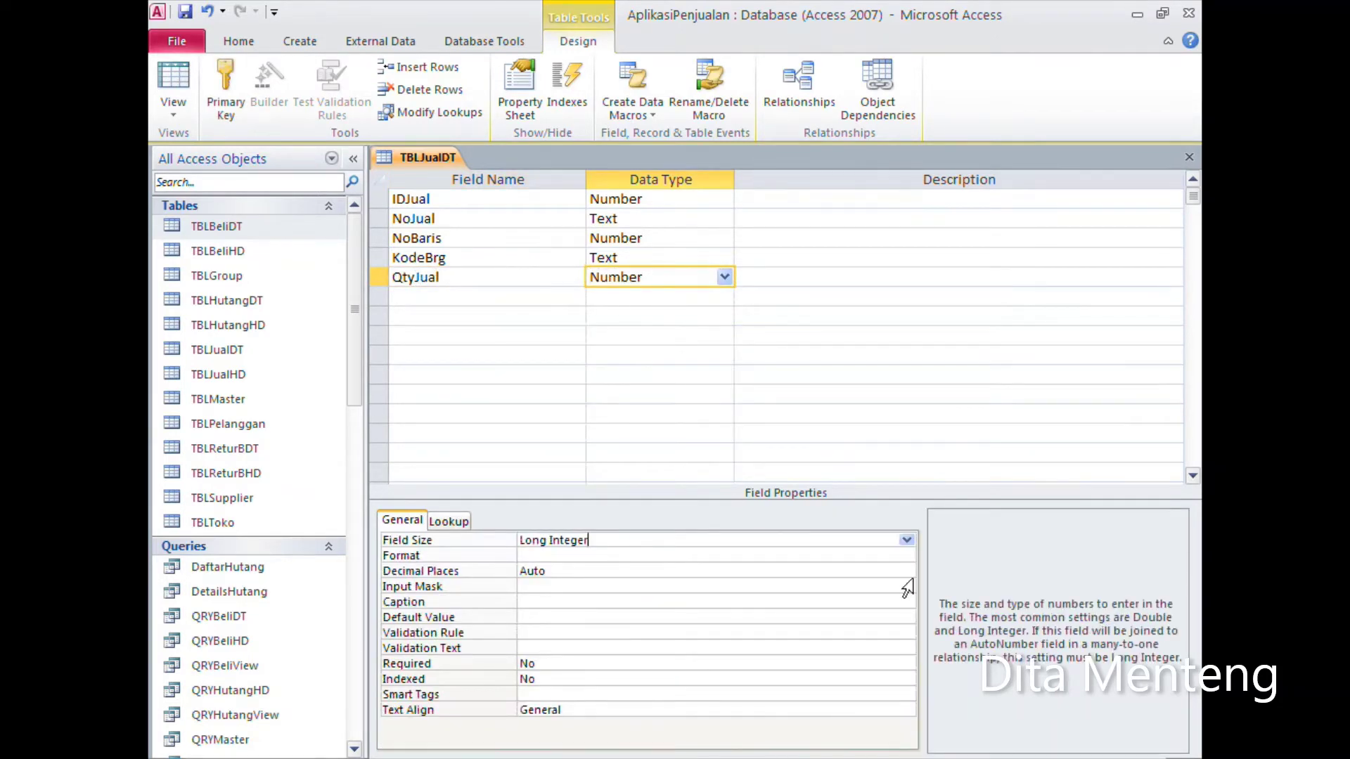
left_click(906, 540)
left_click(627, 613)
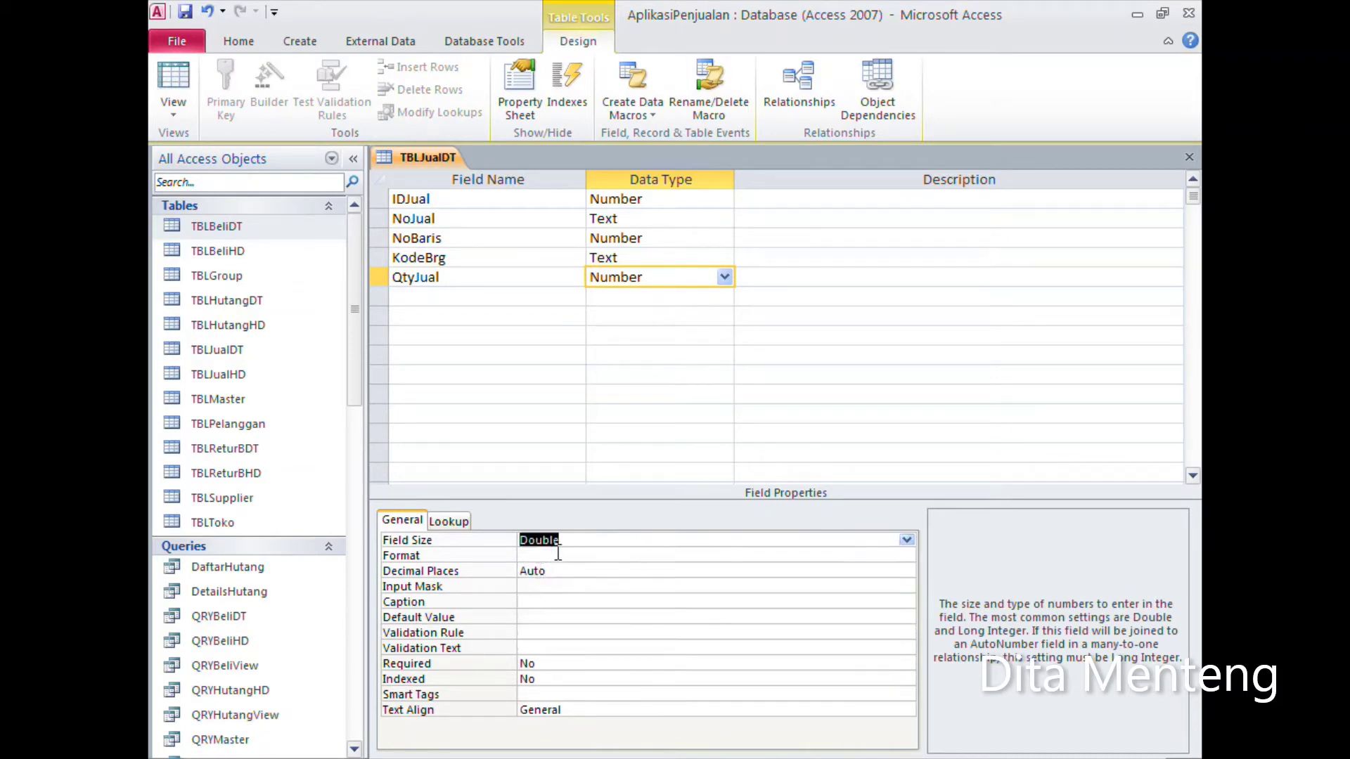
left_click(555, 555)
left_click(528, 586)
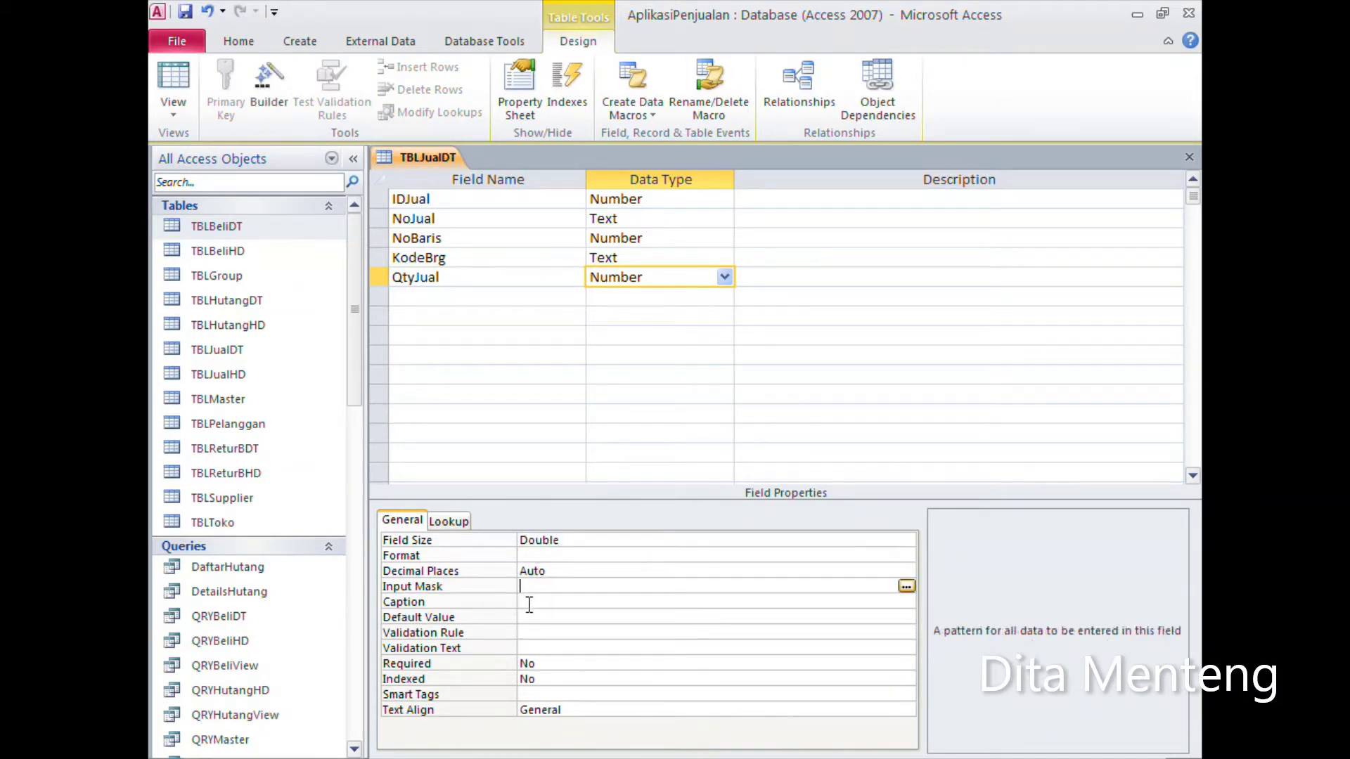
left_click(532, 617)
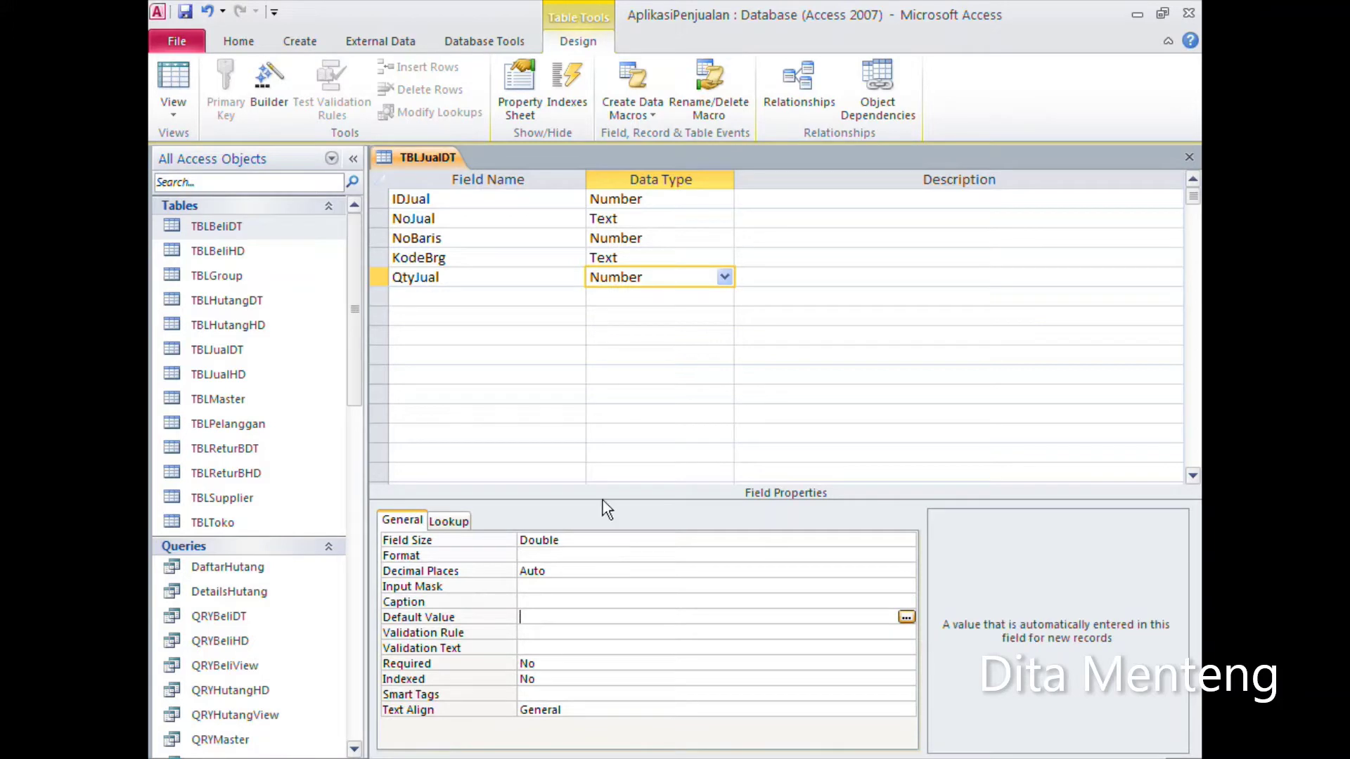
type("0")
Step: Add a Potongan Number field with Double field size and Fixed format
left_click(448, 296)
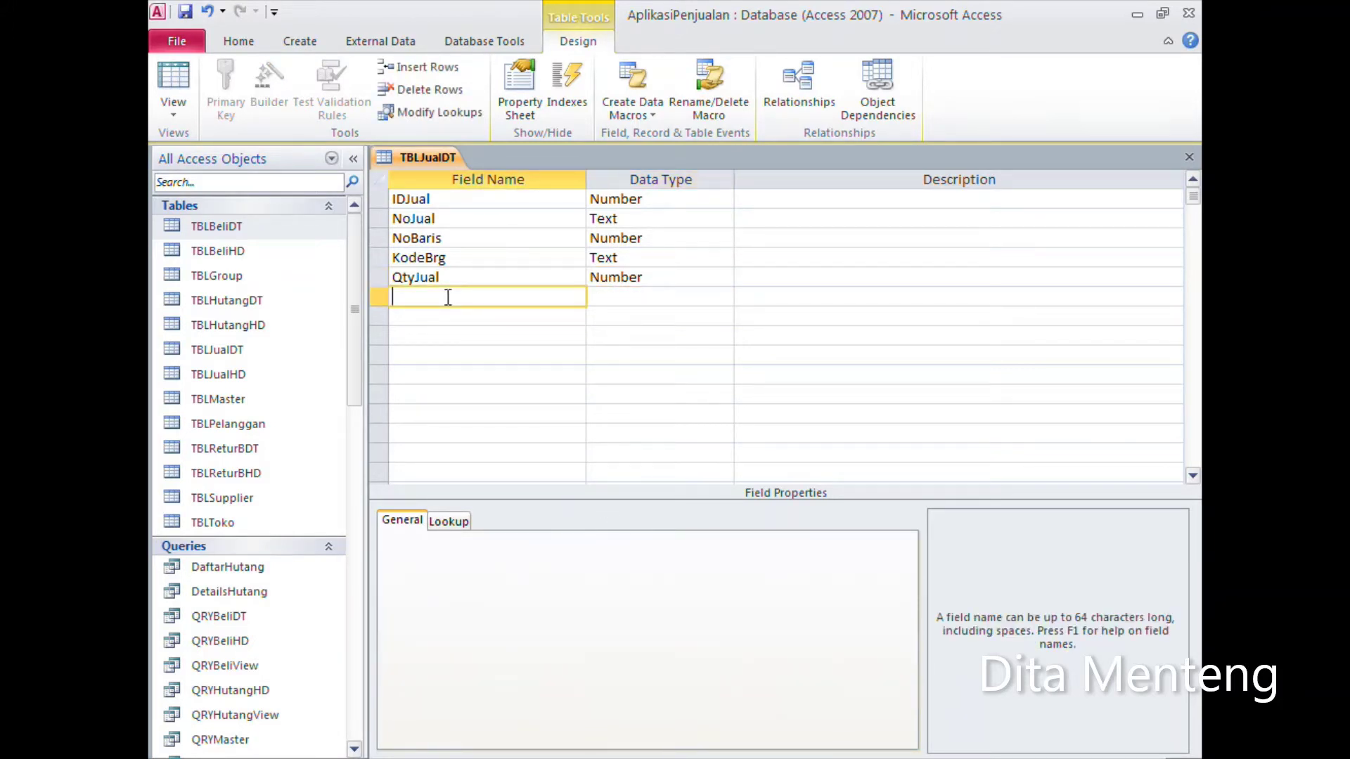
type("Potongan")
key("Tab")
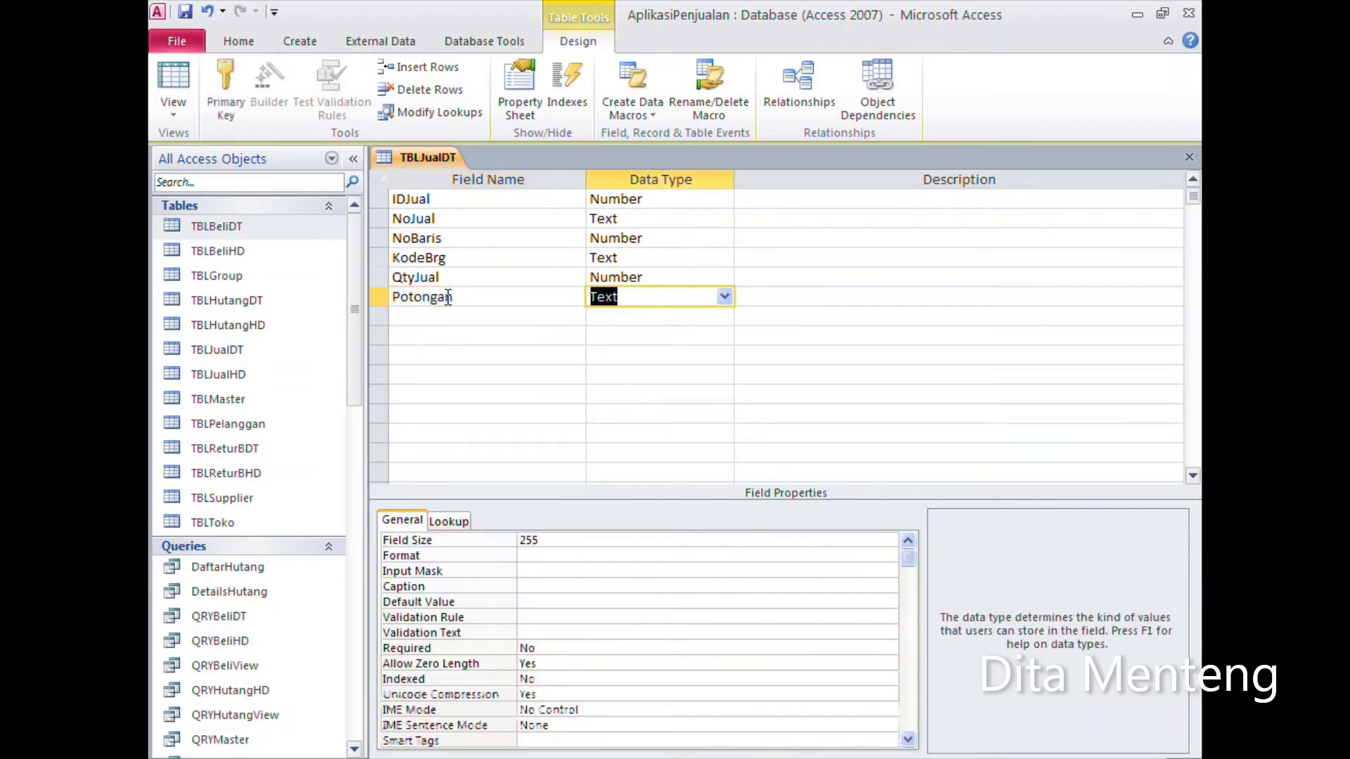
left_click(724, 297)
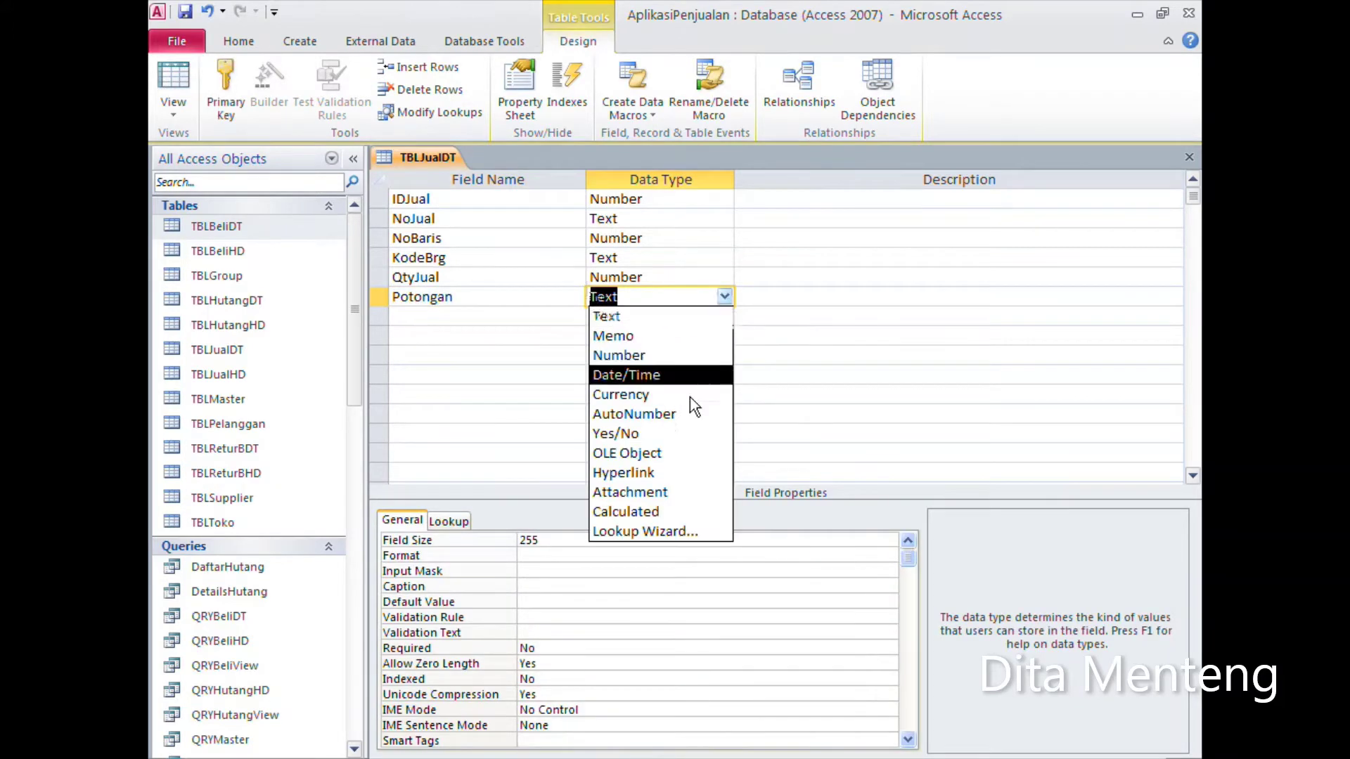
left_click(679, 362)
left_click(631, 540)
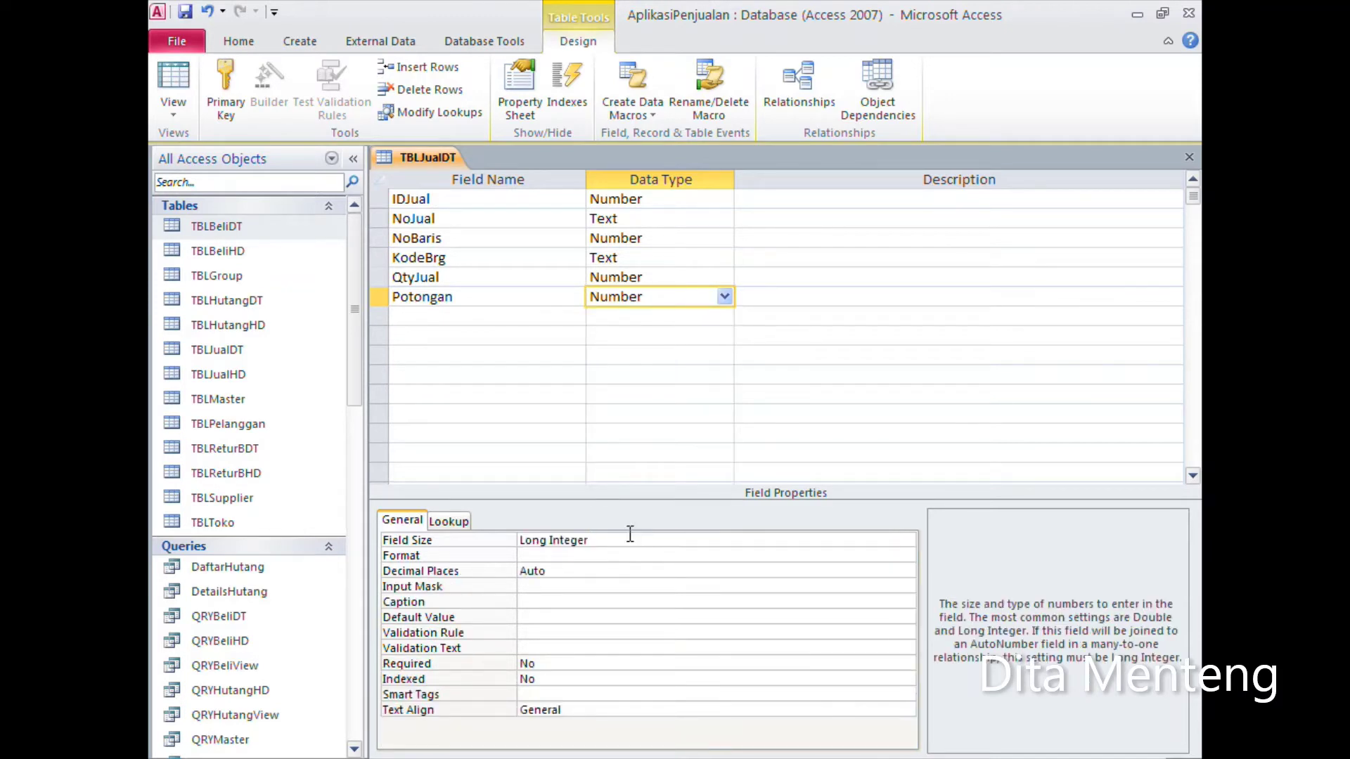
left_click(906, 540)
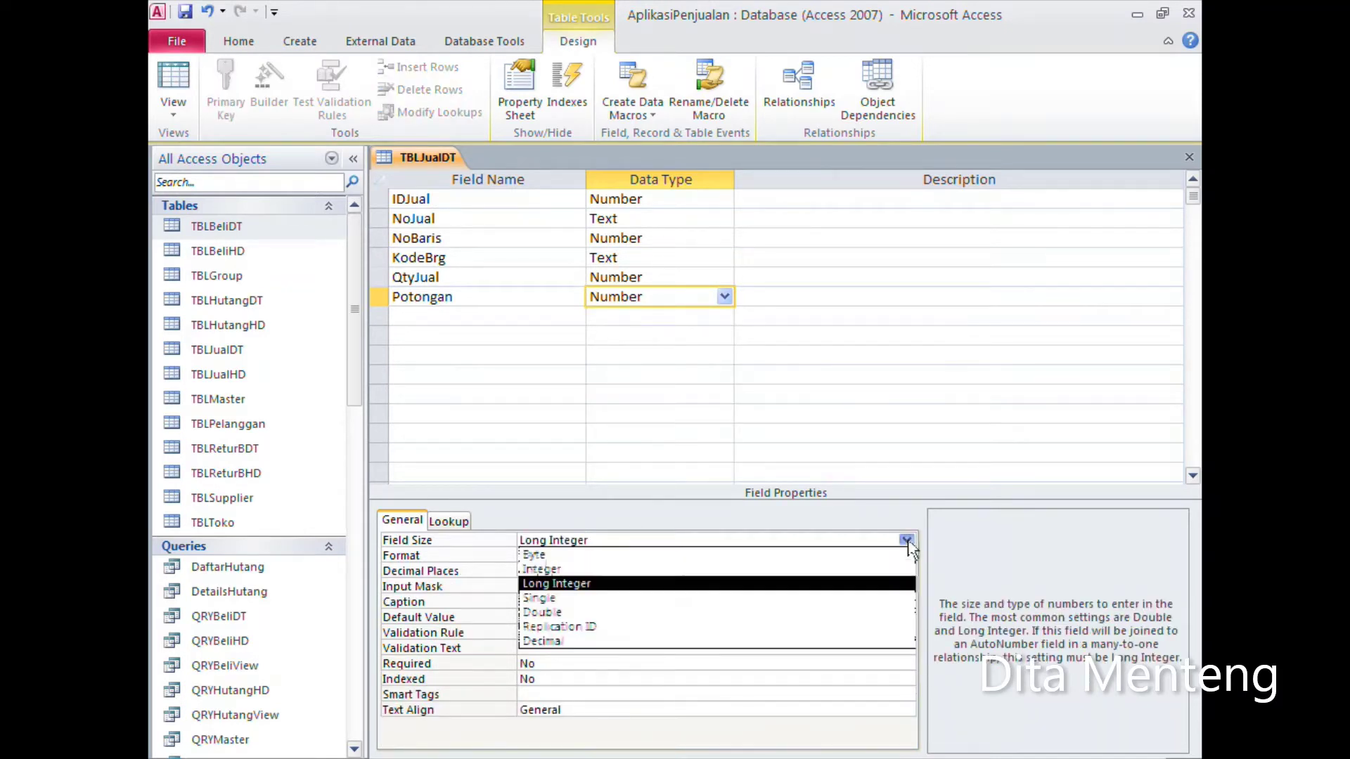
left_click(635, 613)
left_click(577, 555)
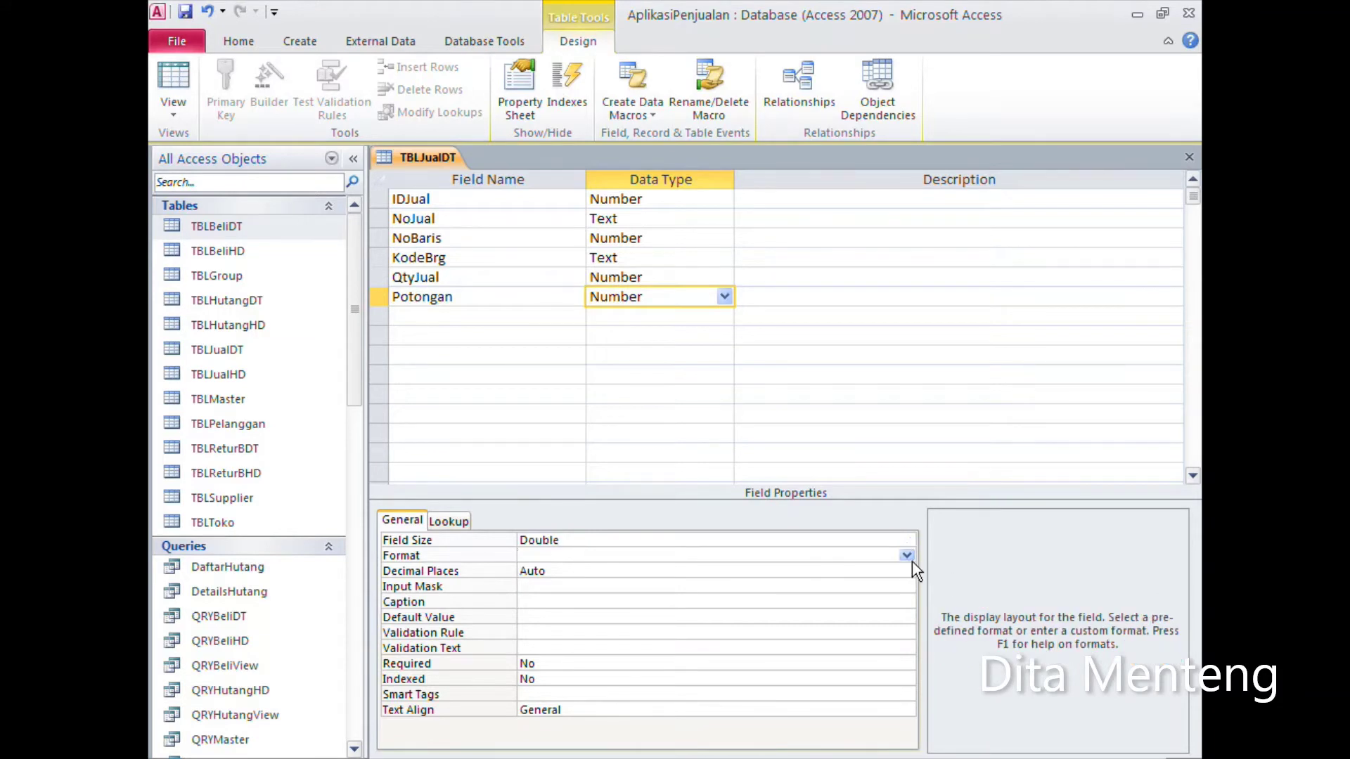
left_click(907, 556)
left_click(527, 631)
left_click(538, 620)
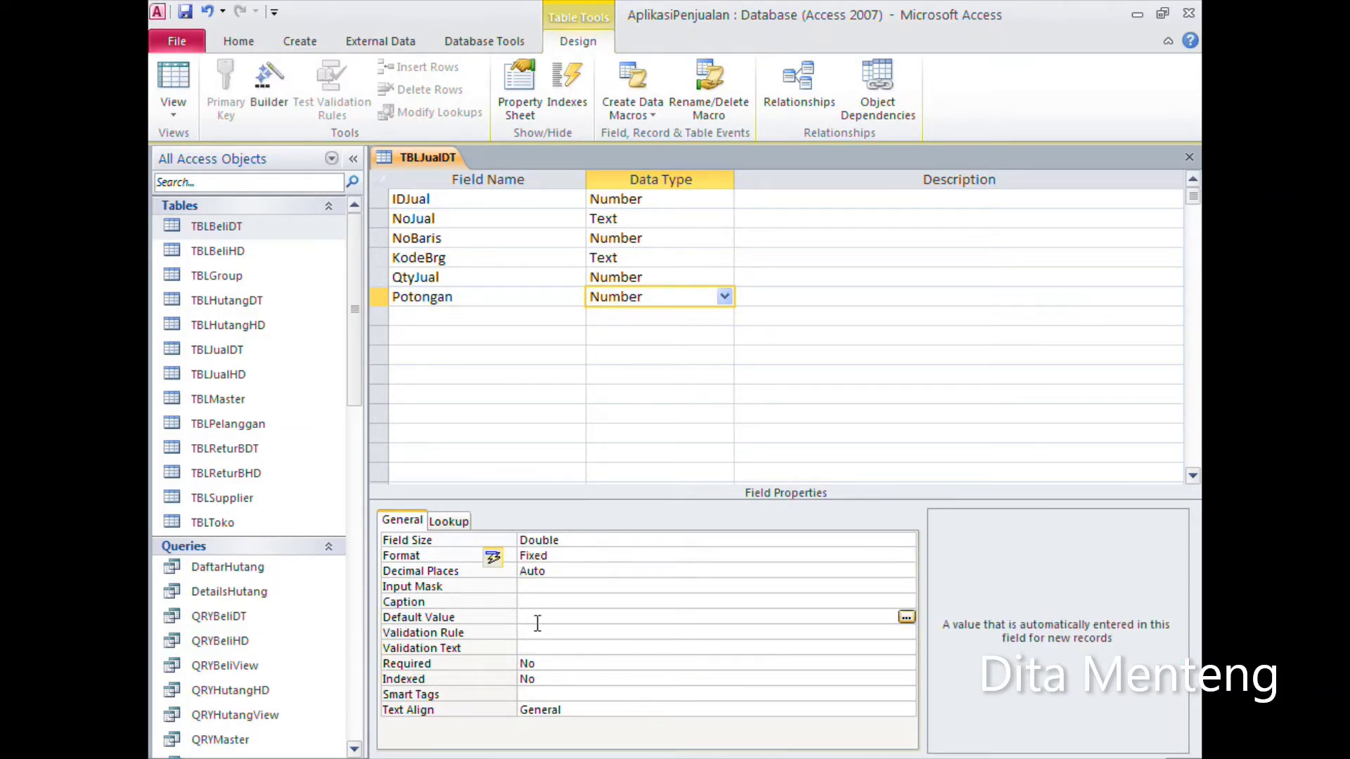
left_click(431, 317)
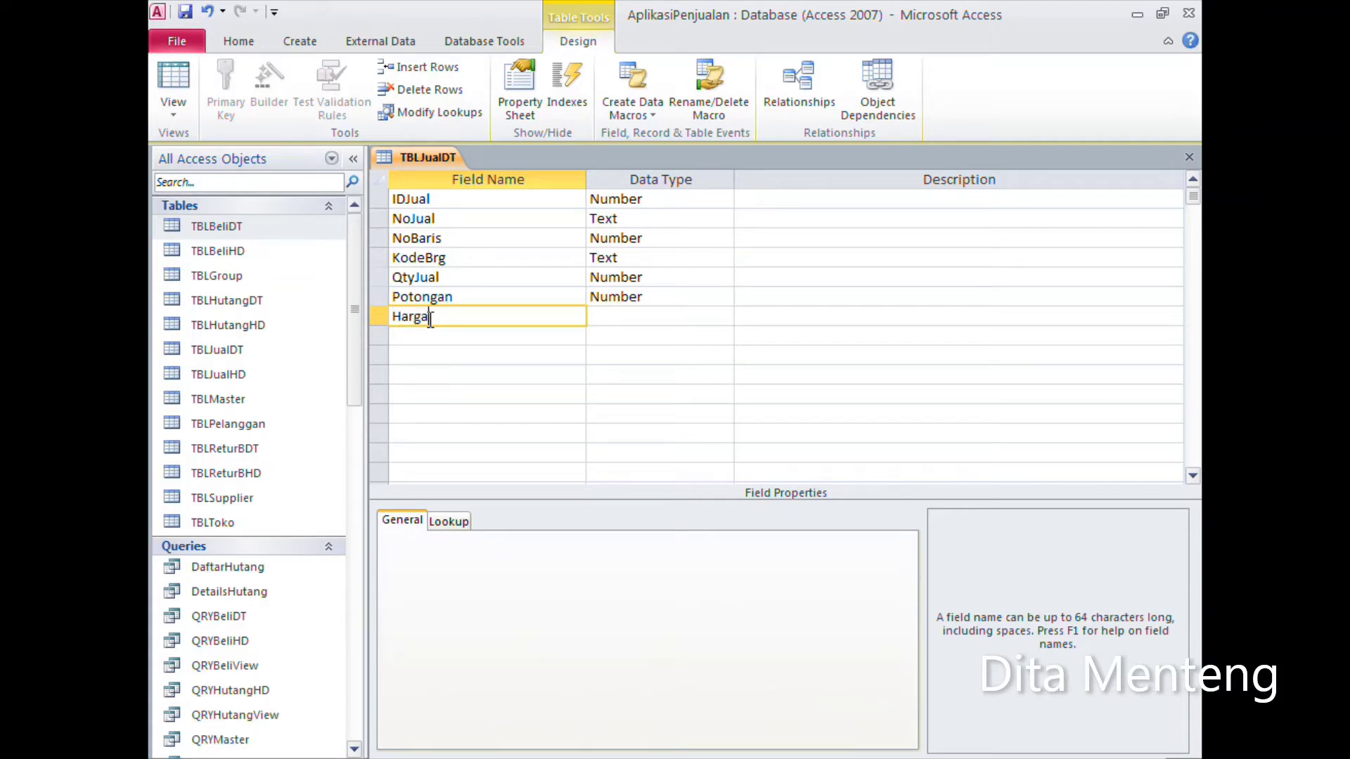
Step: Make HargaPot a Number field with Double size and default value 0
type("Pot")
key("Tab")
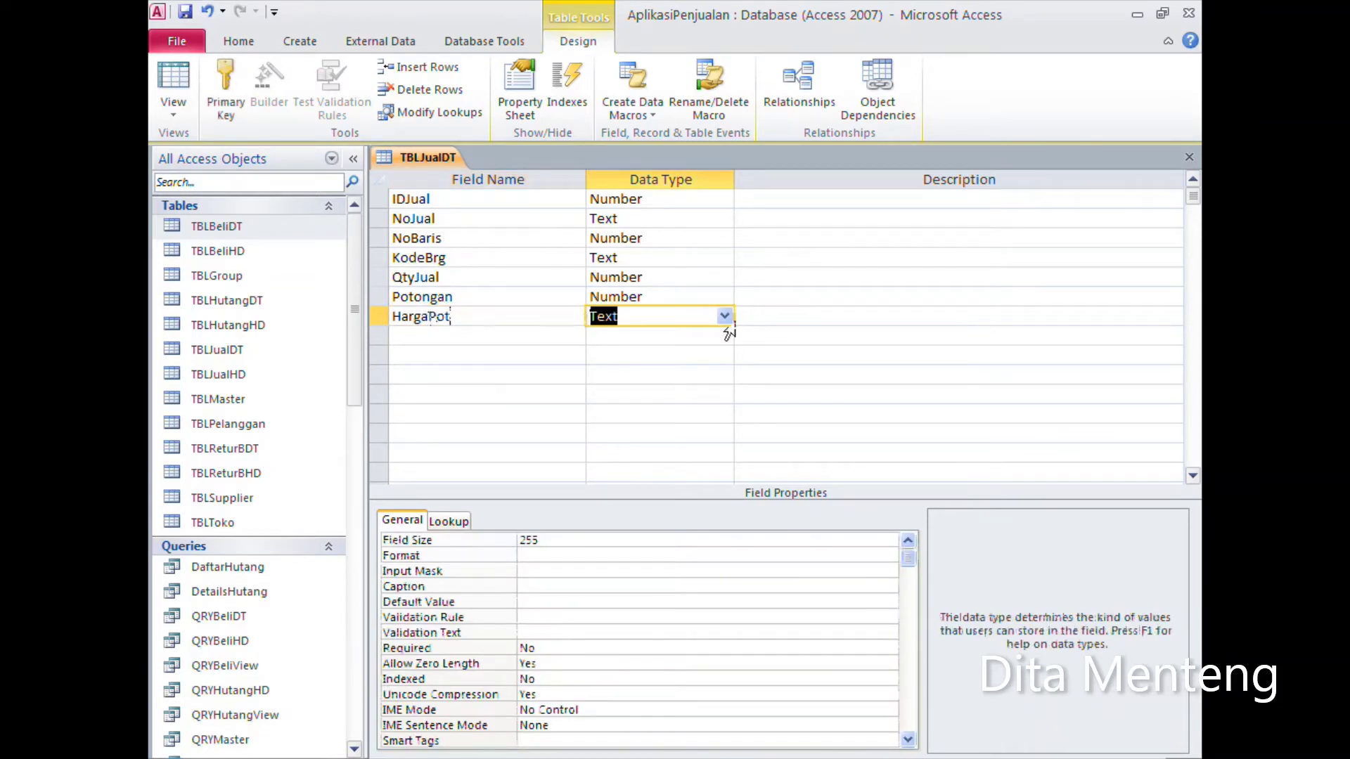
left_click(724, 316)
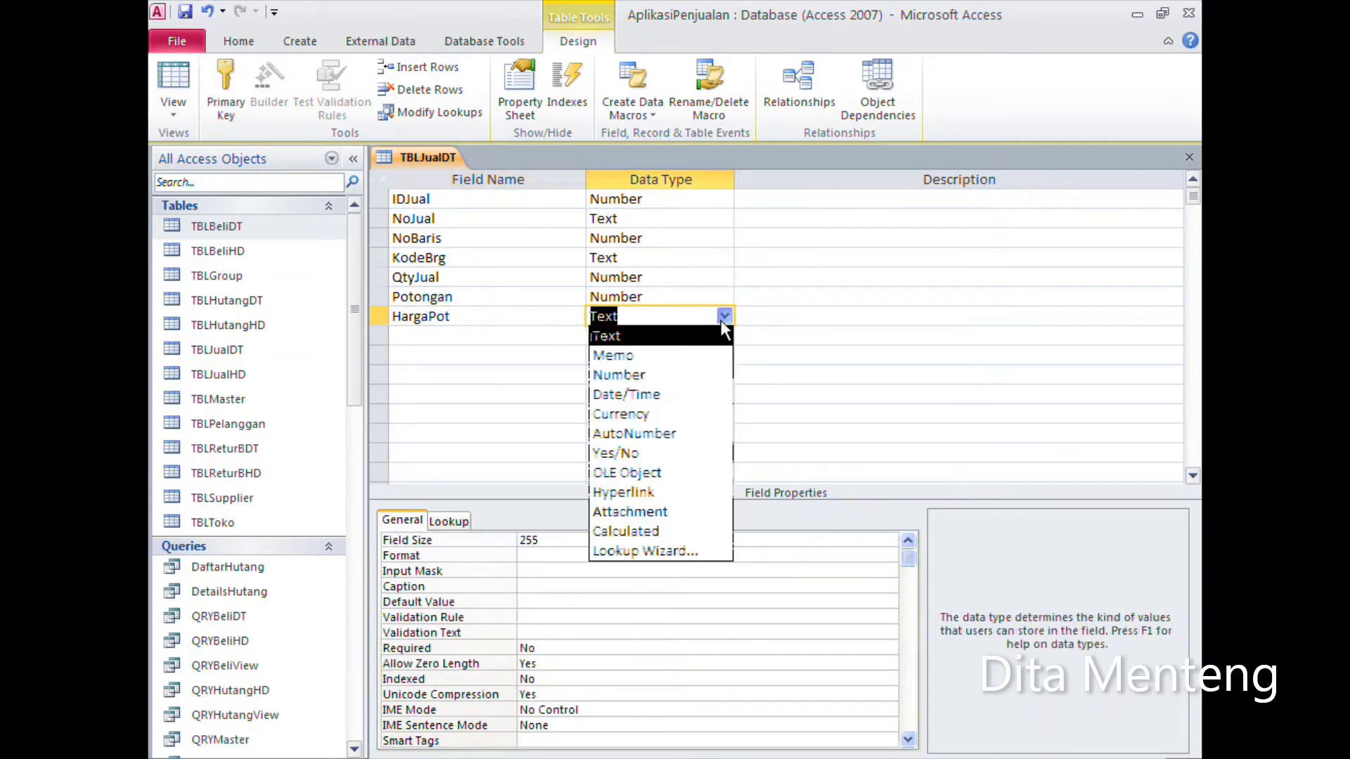
left_click(662, 383)
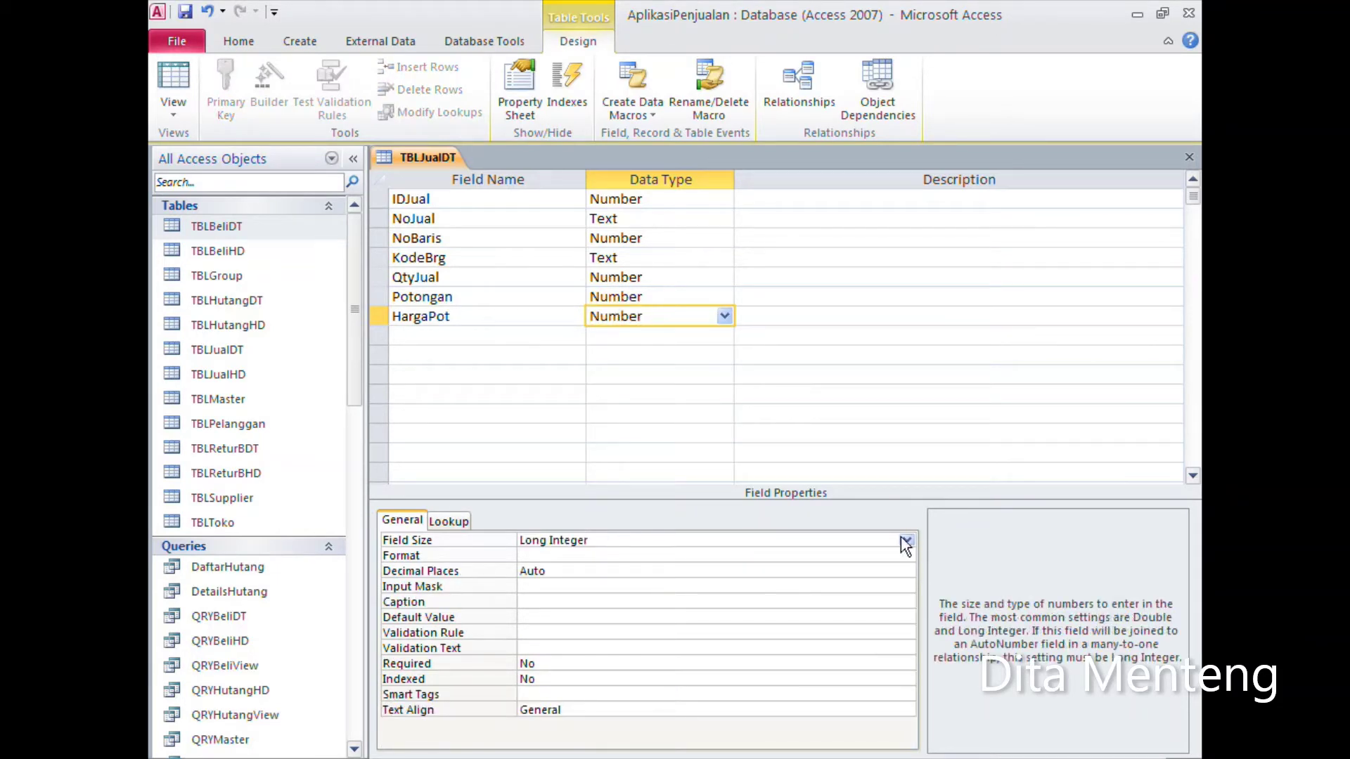
left_click(905, 543)
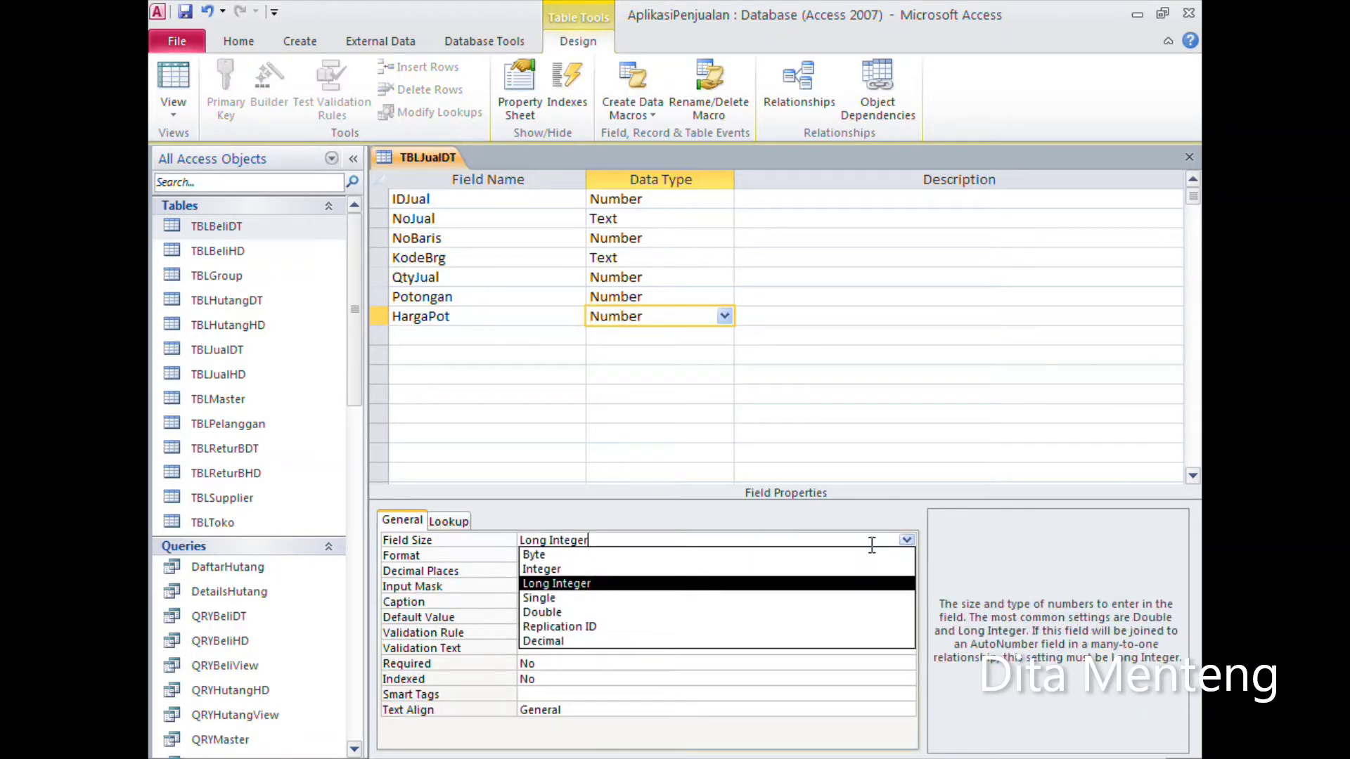
left_click(629, 612)
left_click(590, 556)
type("#,###")
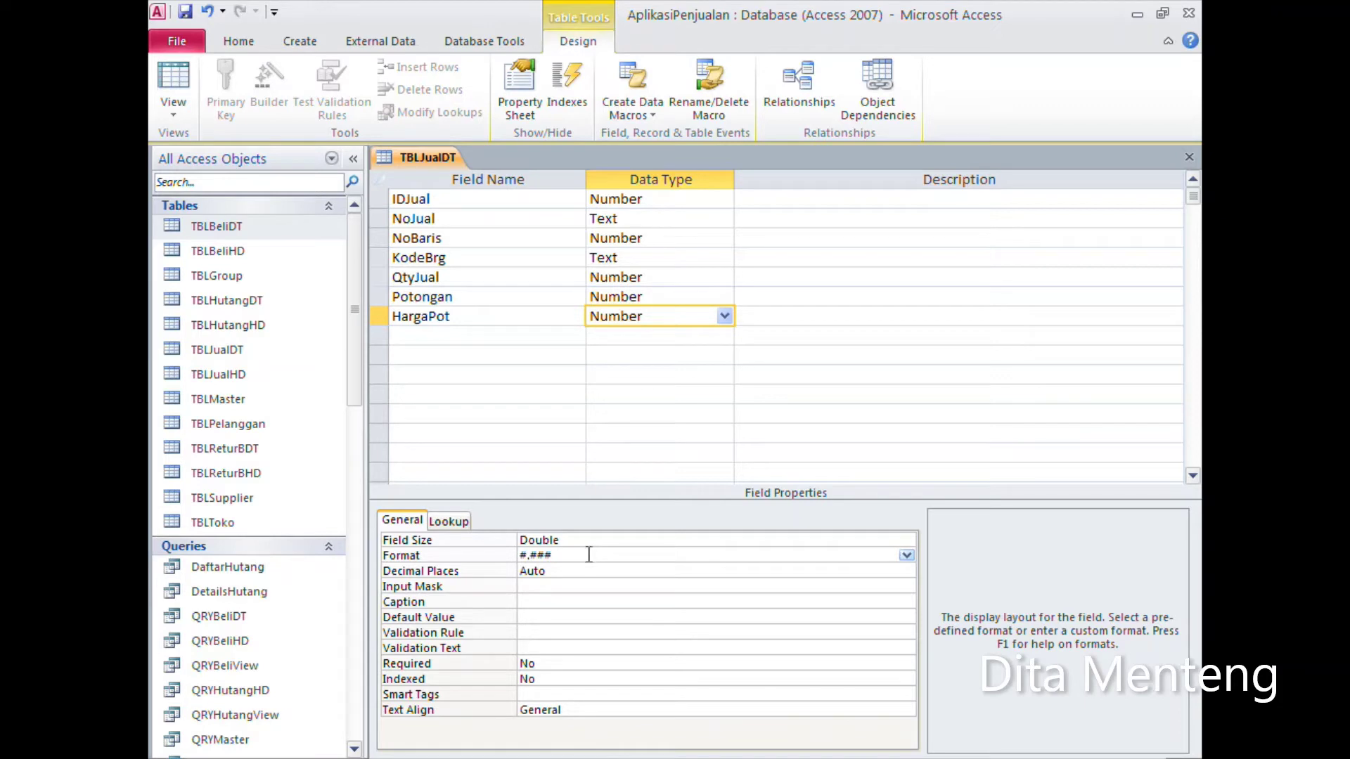
left_click(545, 618)
type("0")
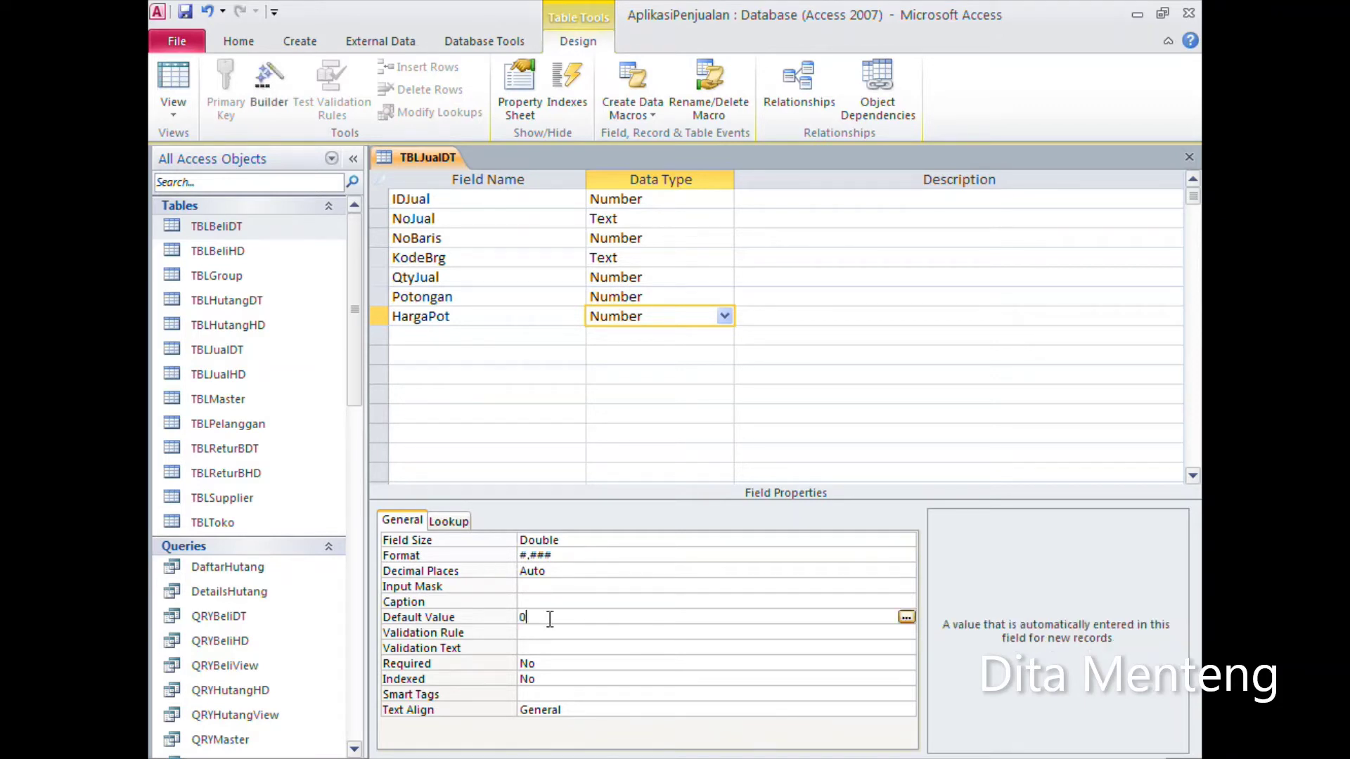
Step: Add a Jumlah Number field with Double size, #,### format and default value 0
left_click(415, 336)
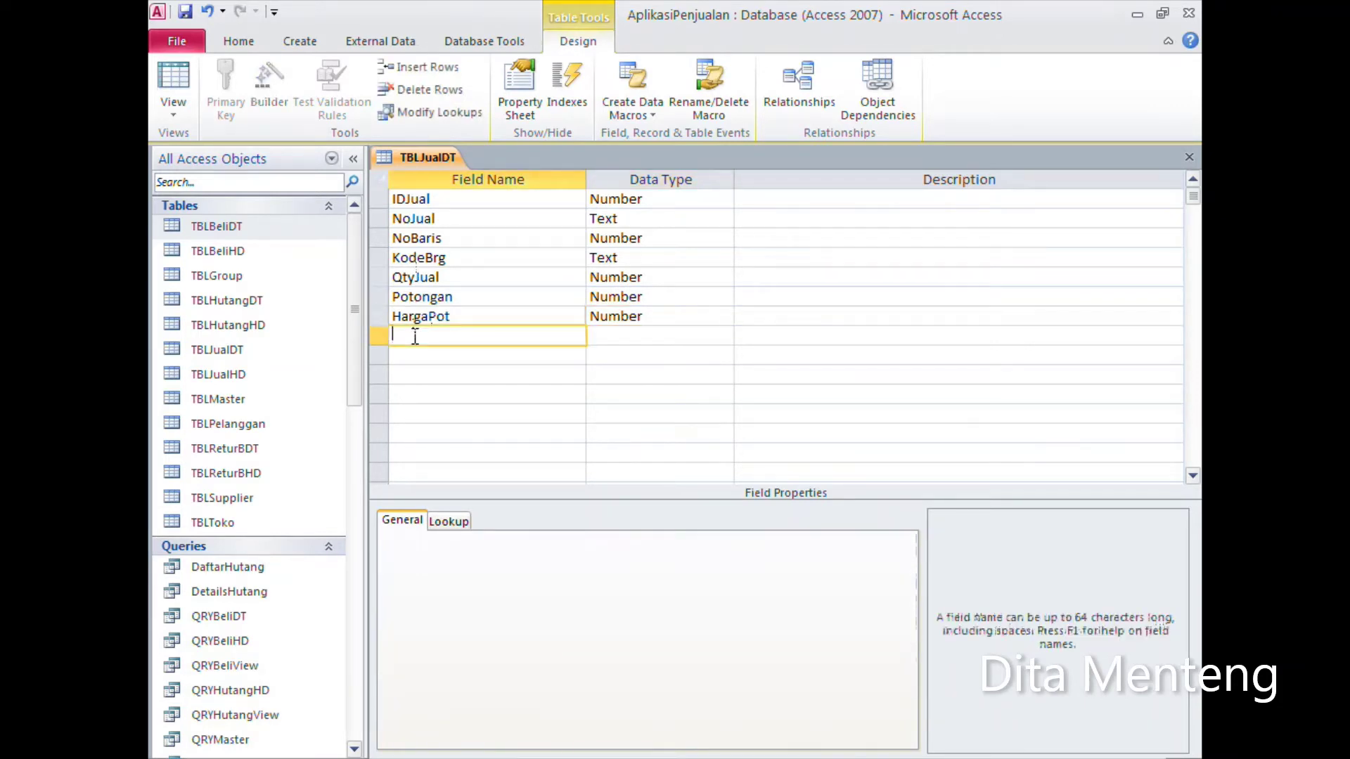
type("Juml")
type("ah")
key("Tab")
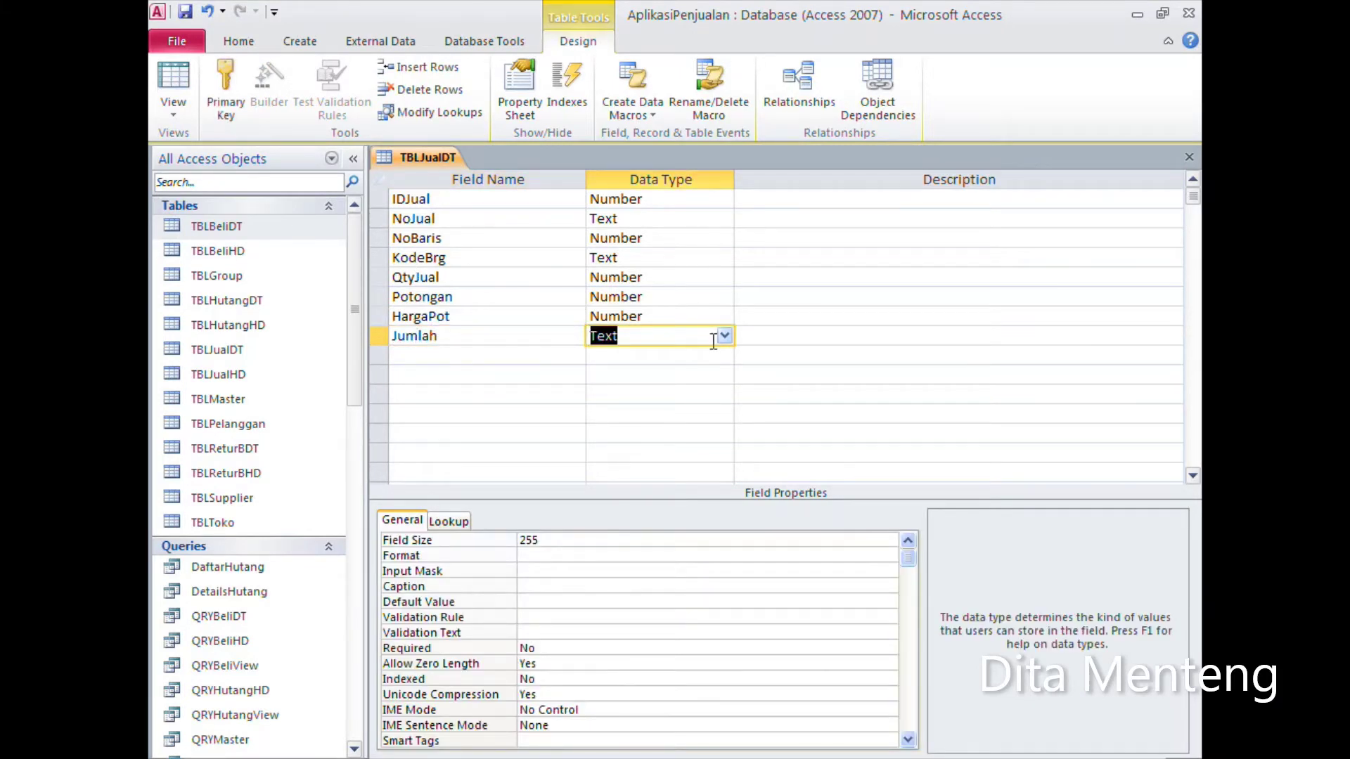
left_click(724, 336)
left_click(668, 395)
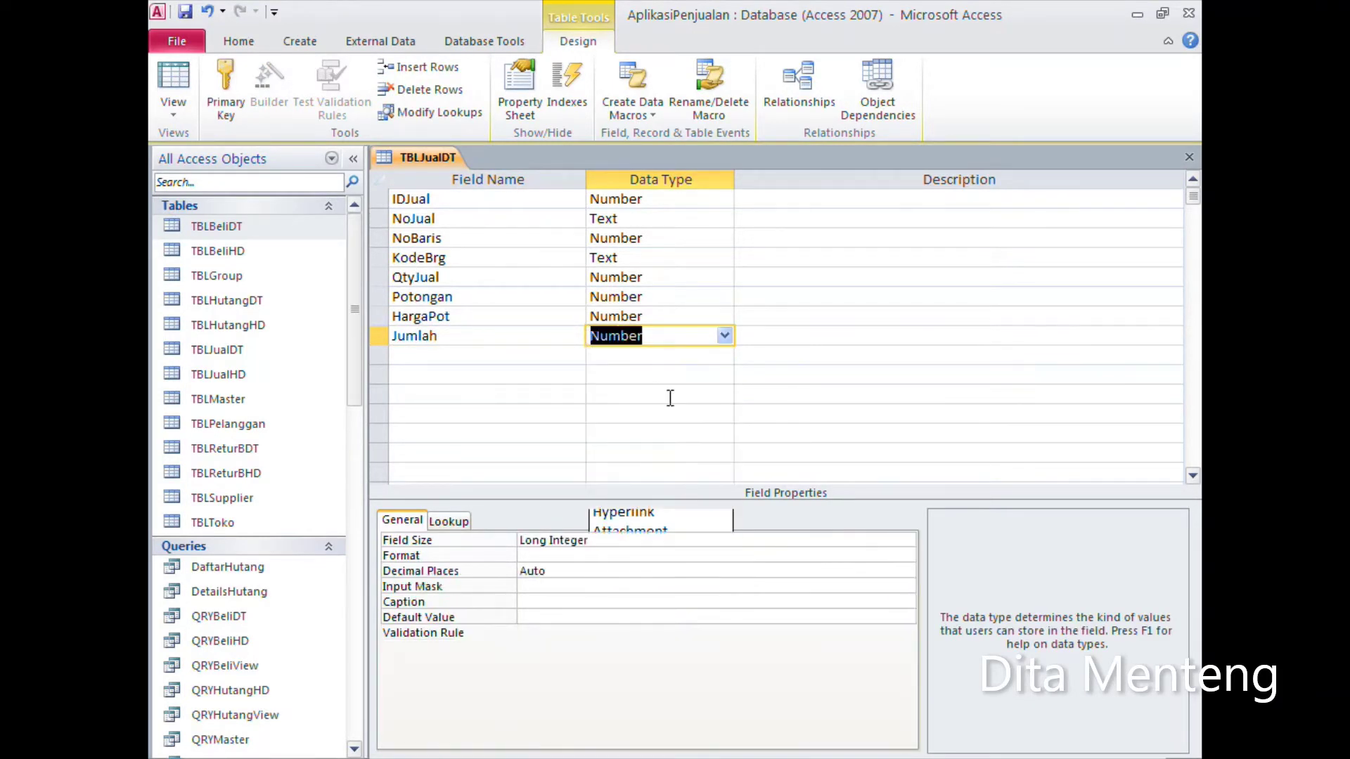
left_click(628, 541)
left_click(905, 540)
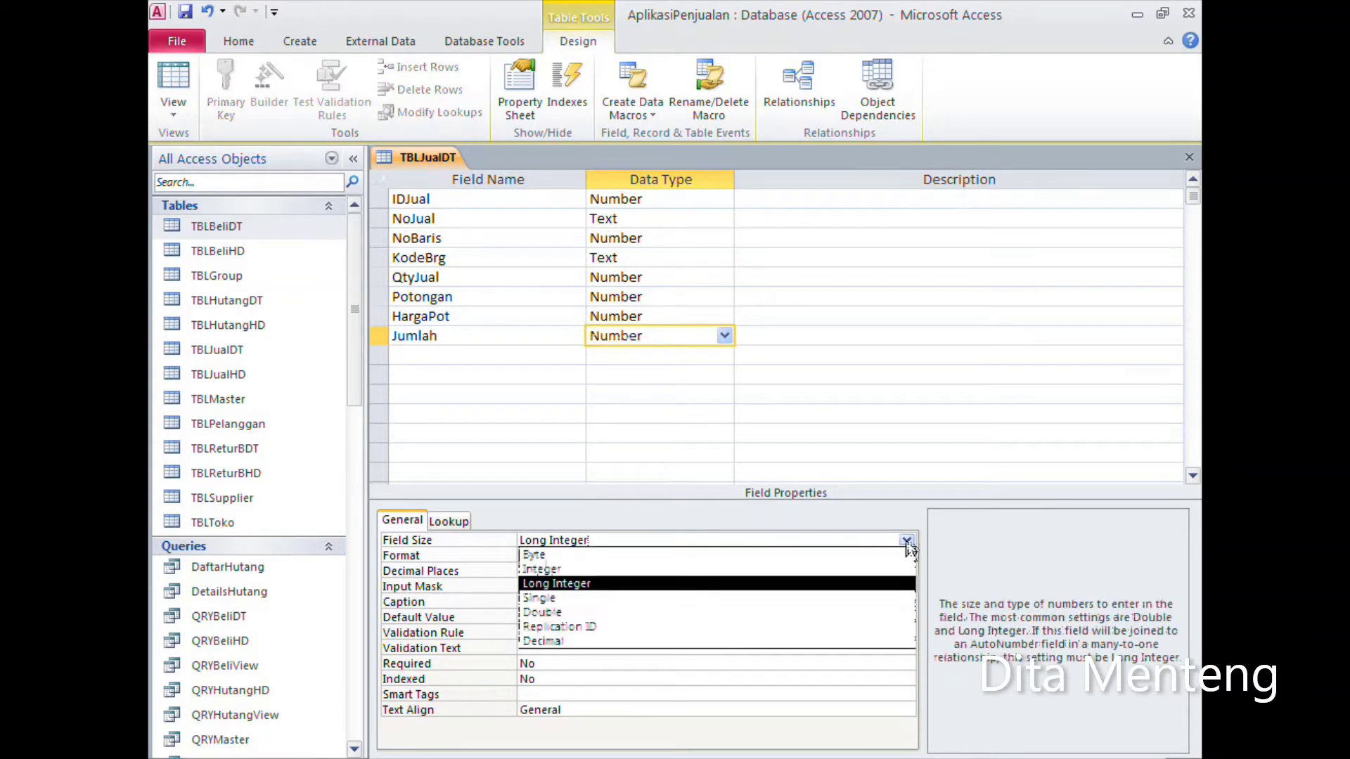
left_click(686, 620)
left_click(597, 557)
type("#,###")
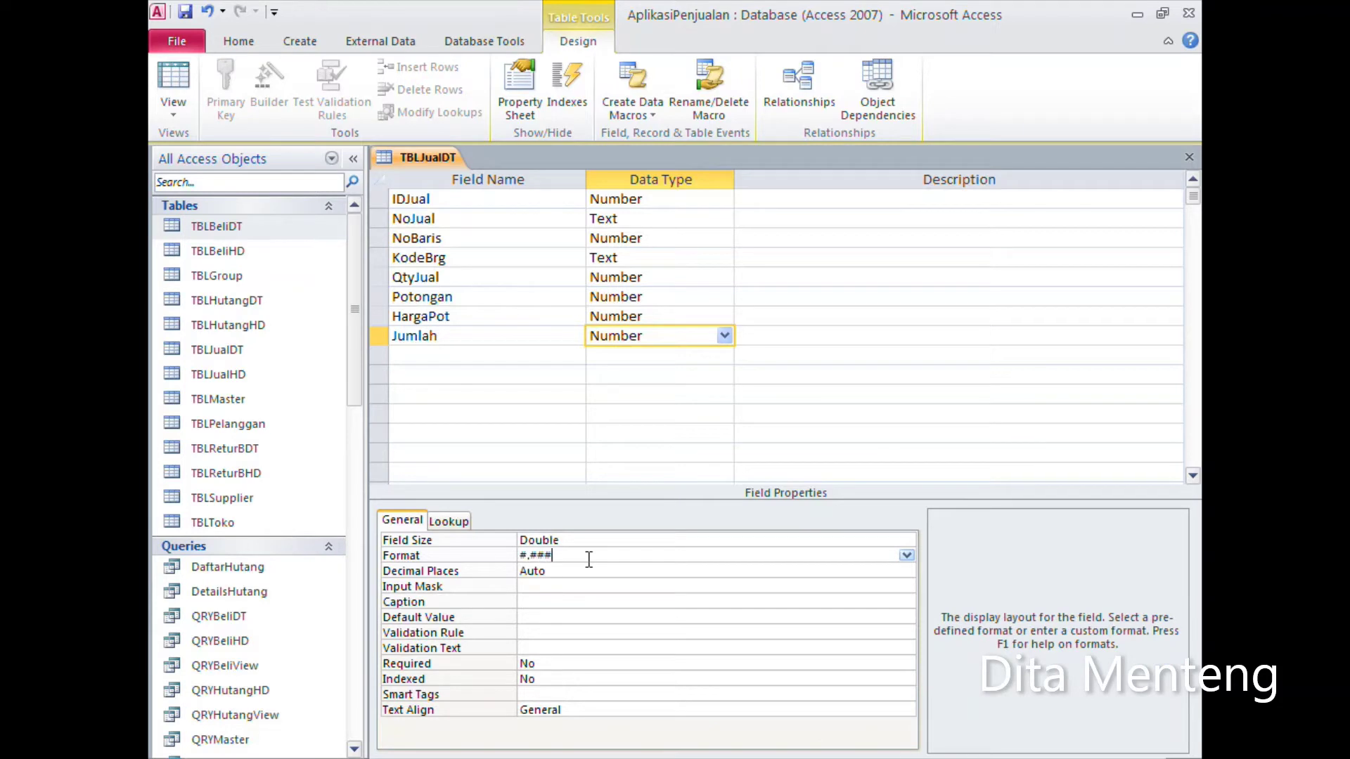
left_click(576, 618)
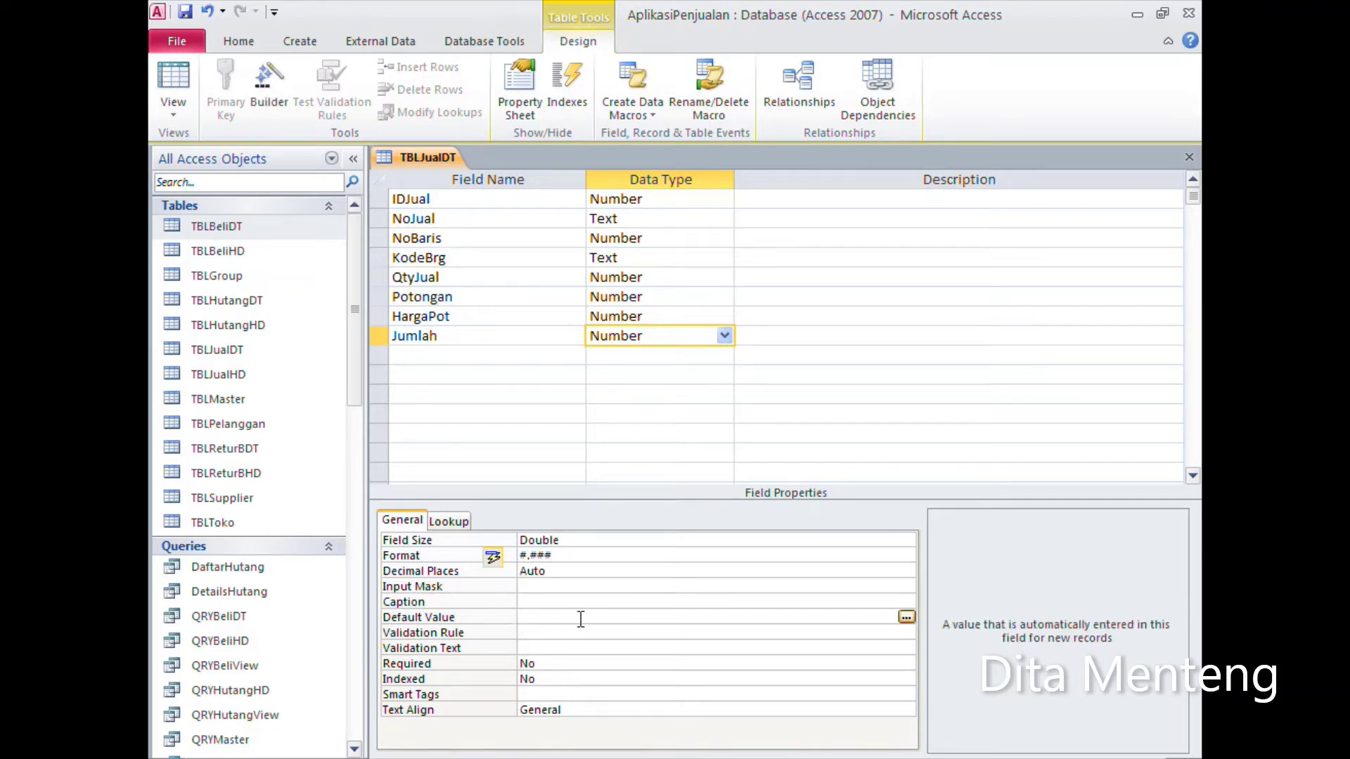
type("0")
left_click(495, 318)
left_click(495, 297)
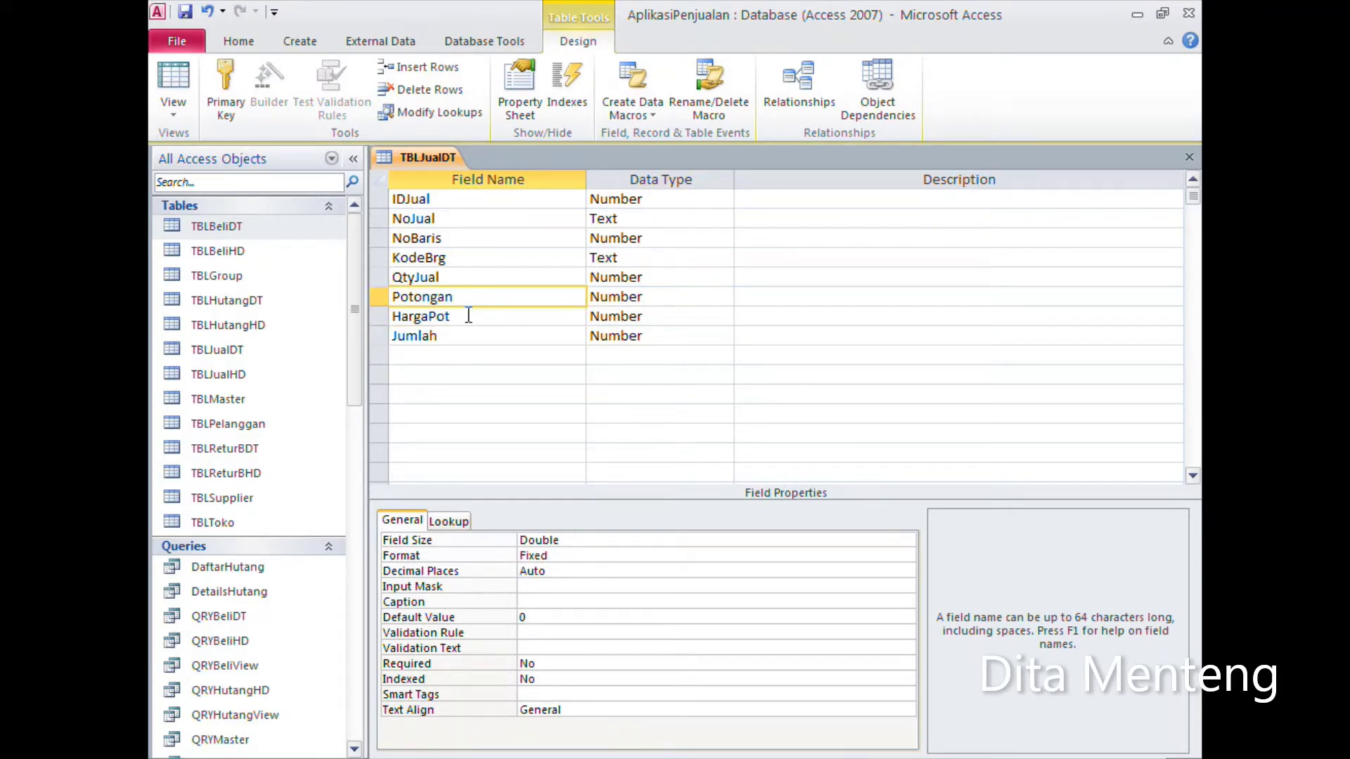
Step: Save the TBLJualDT design and close its tab
left_click(185, 12)
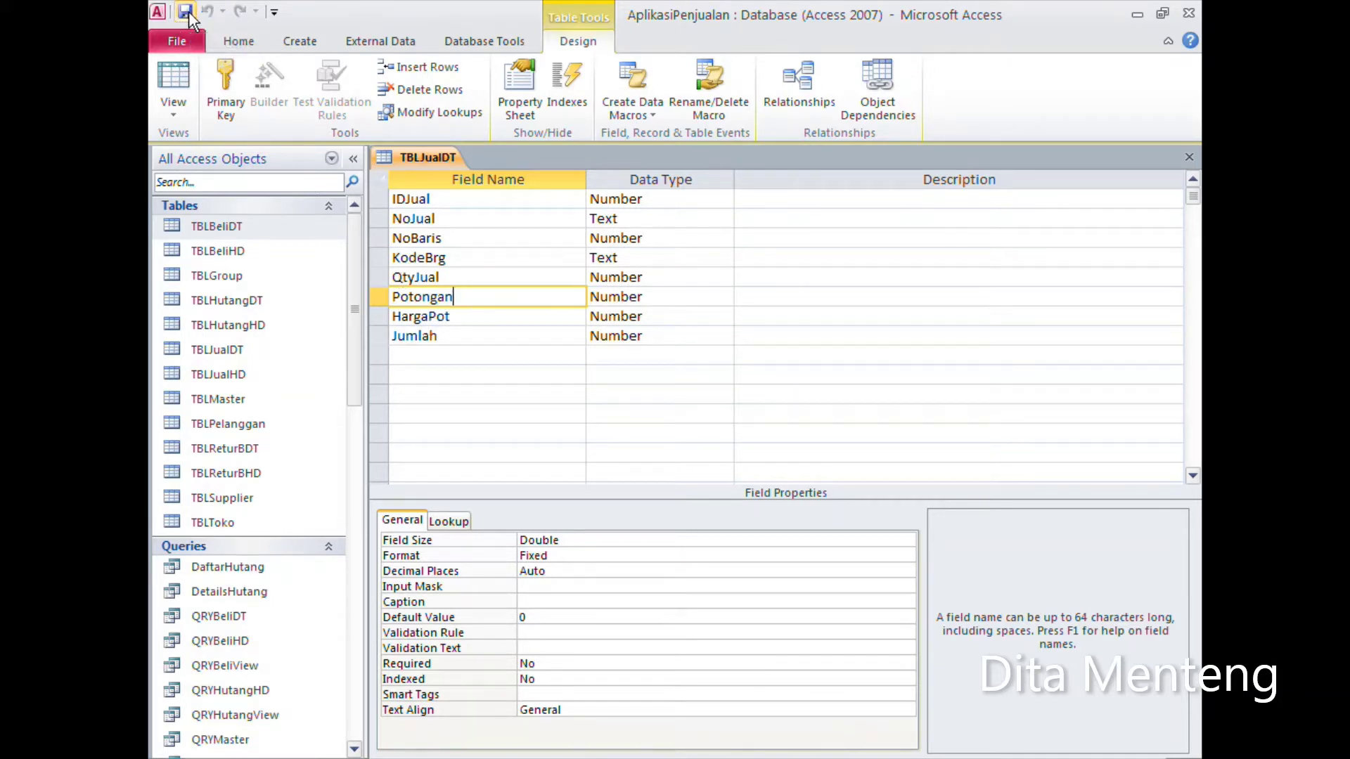
left_click(1189, 157)
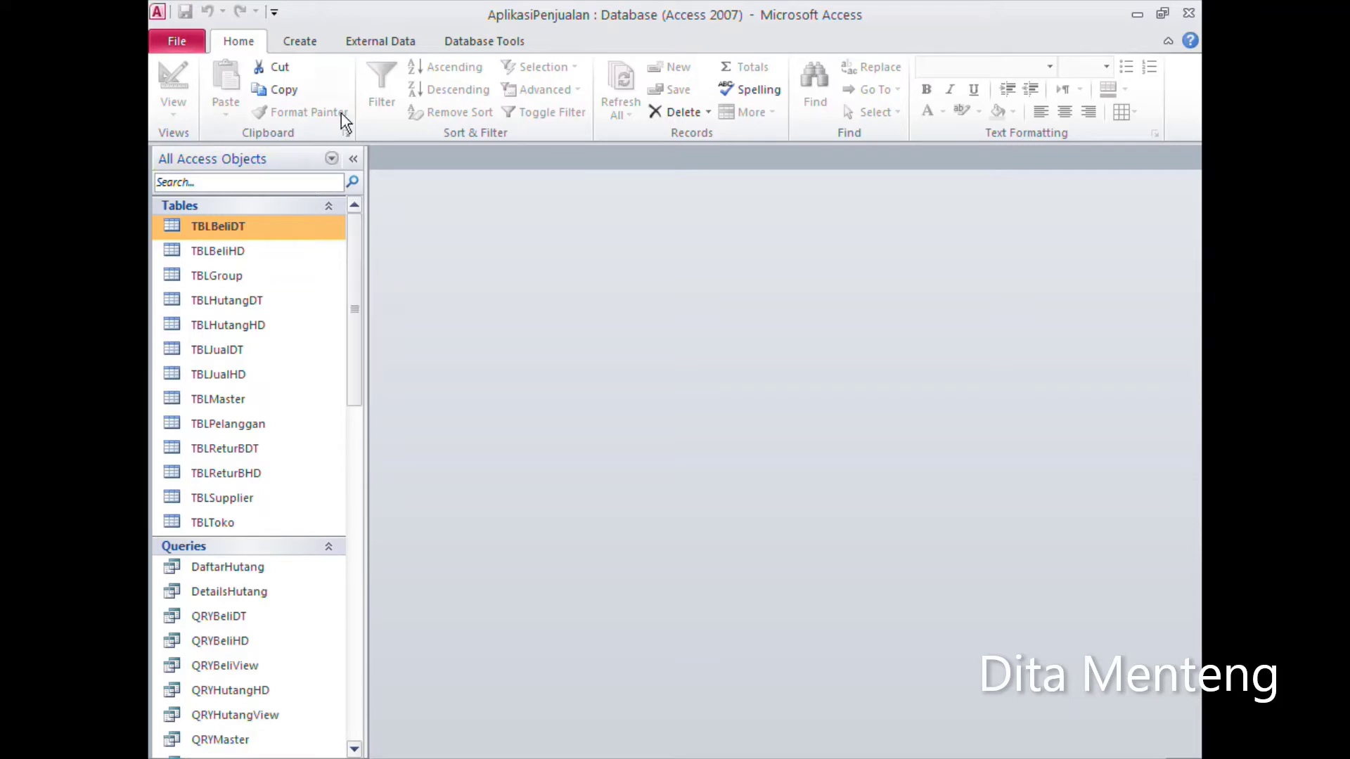
left_click(307, 43)
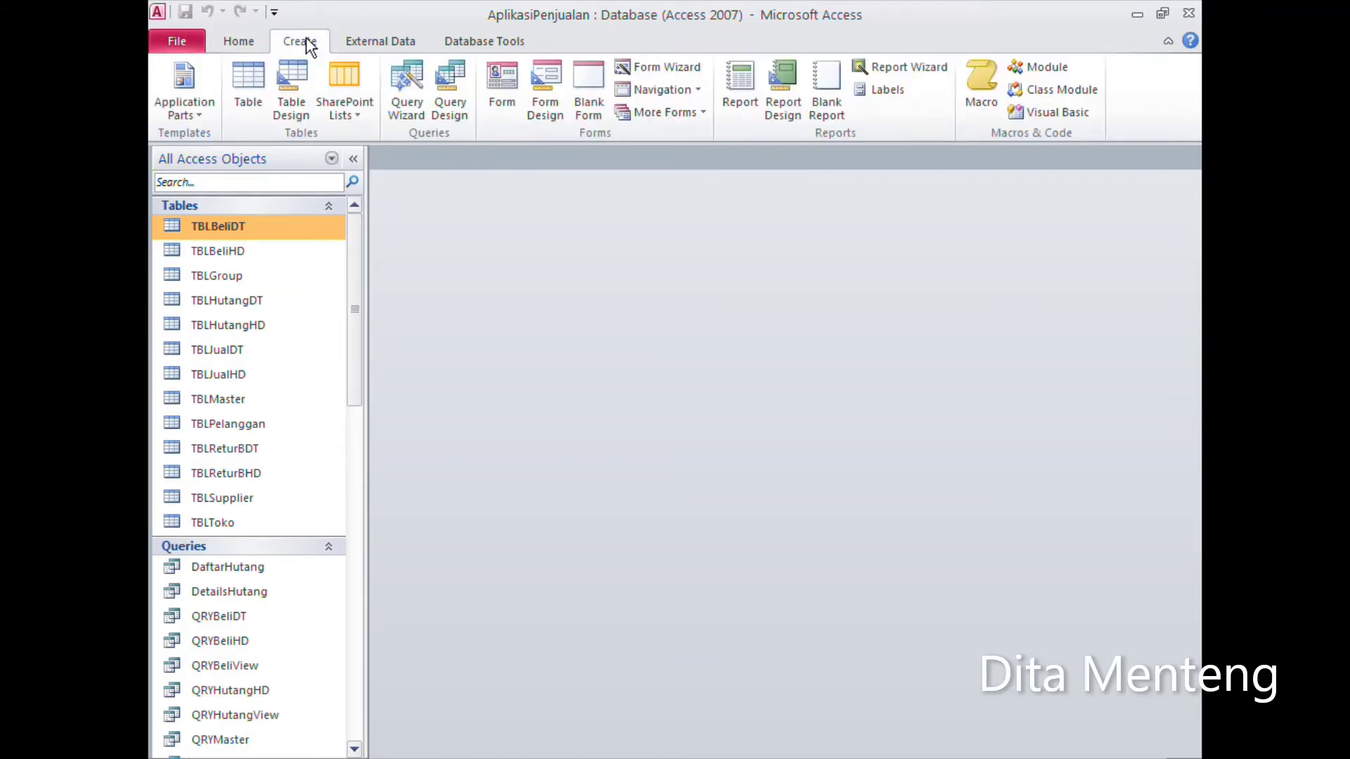
Step: Create a design-view query with TBLJualHD and TBLPelanggan, enlarging the TBLJualHD field list
left_click(450, 113)
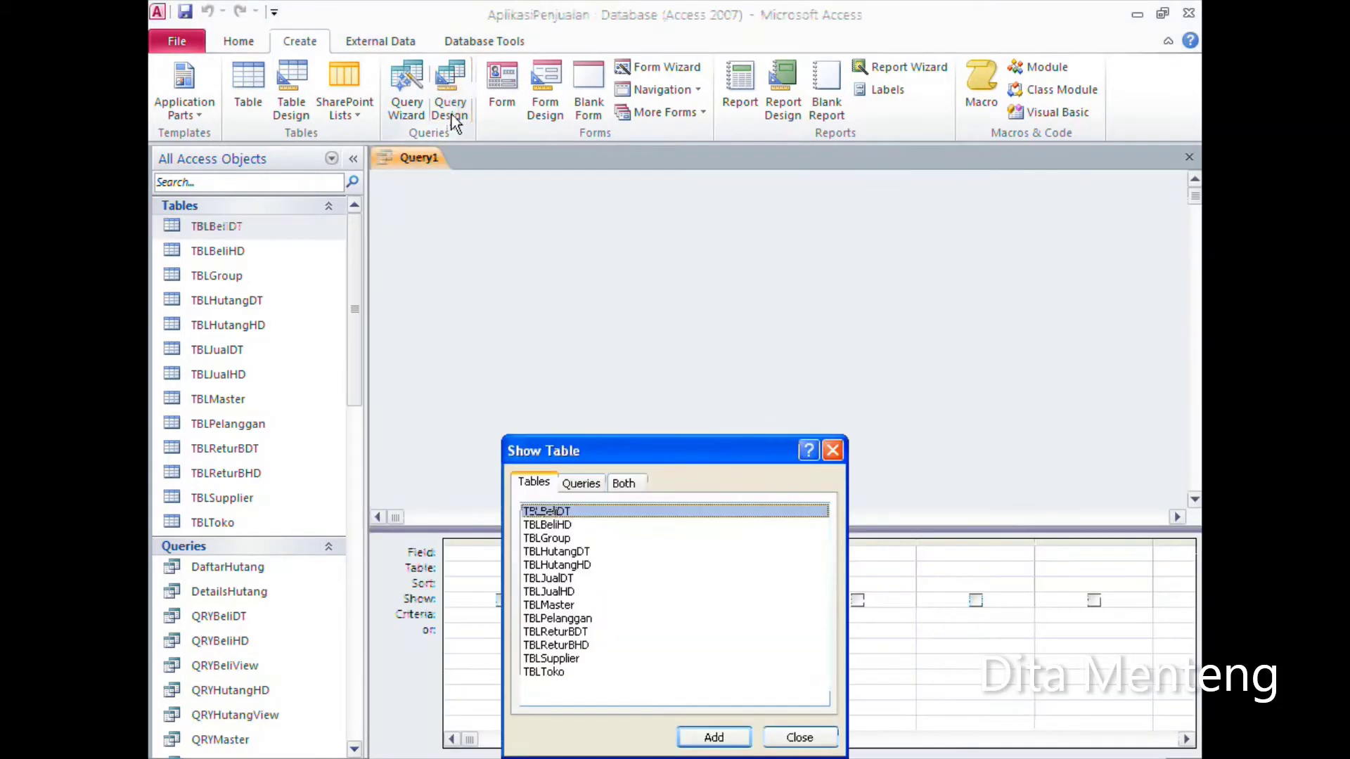
left_click_drag(655, 445, 912, 244)
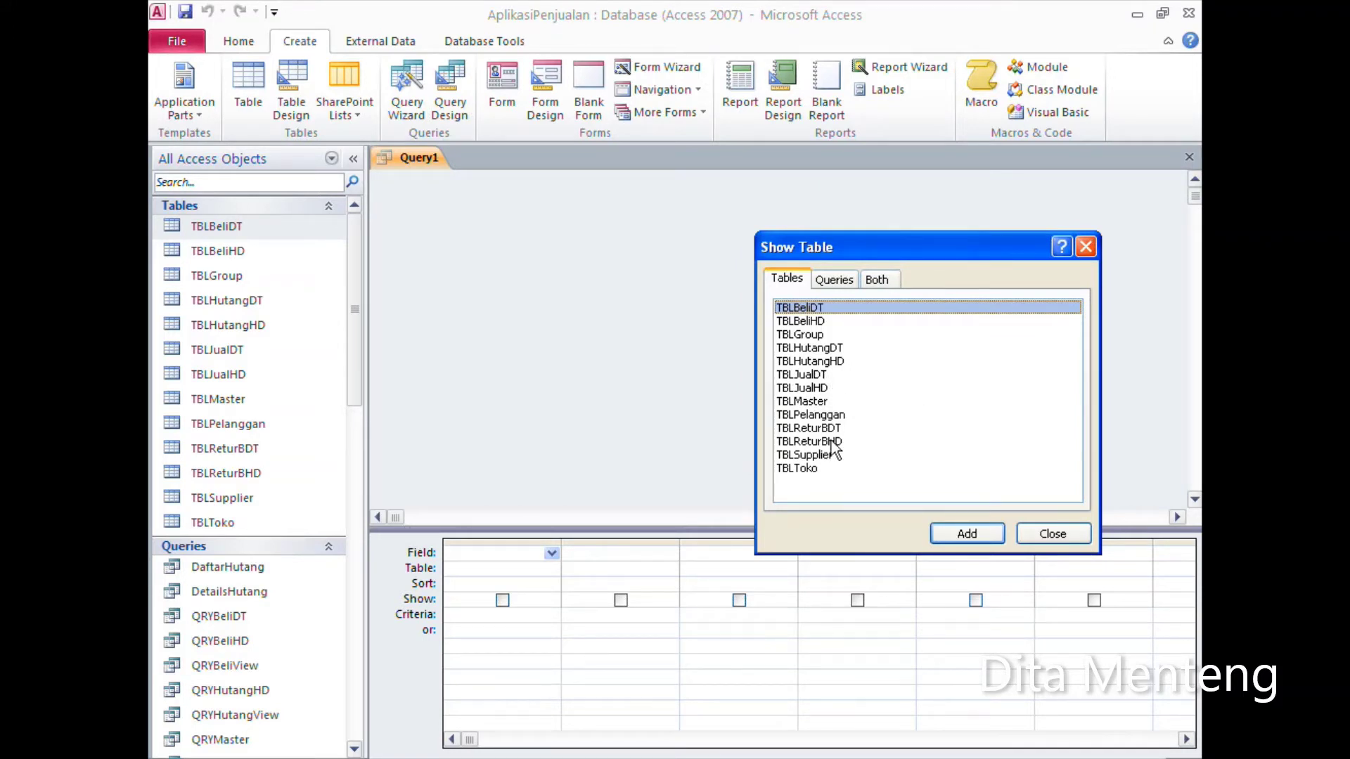
left_click(826, 388)
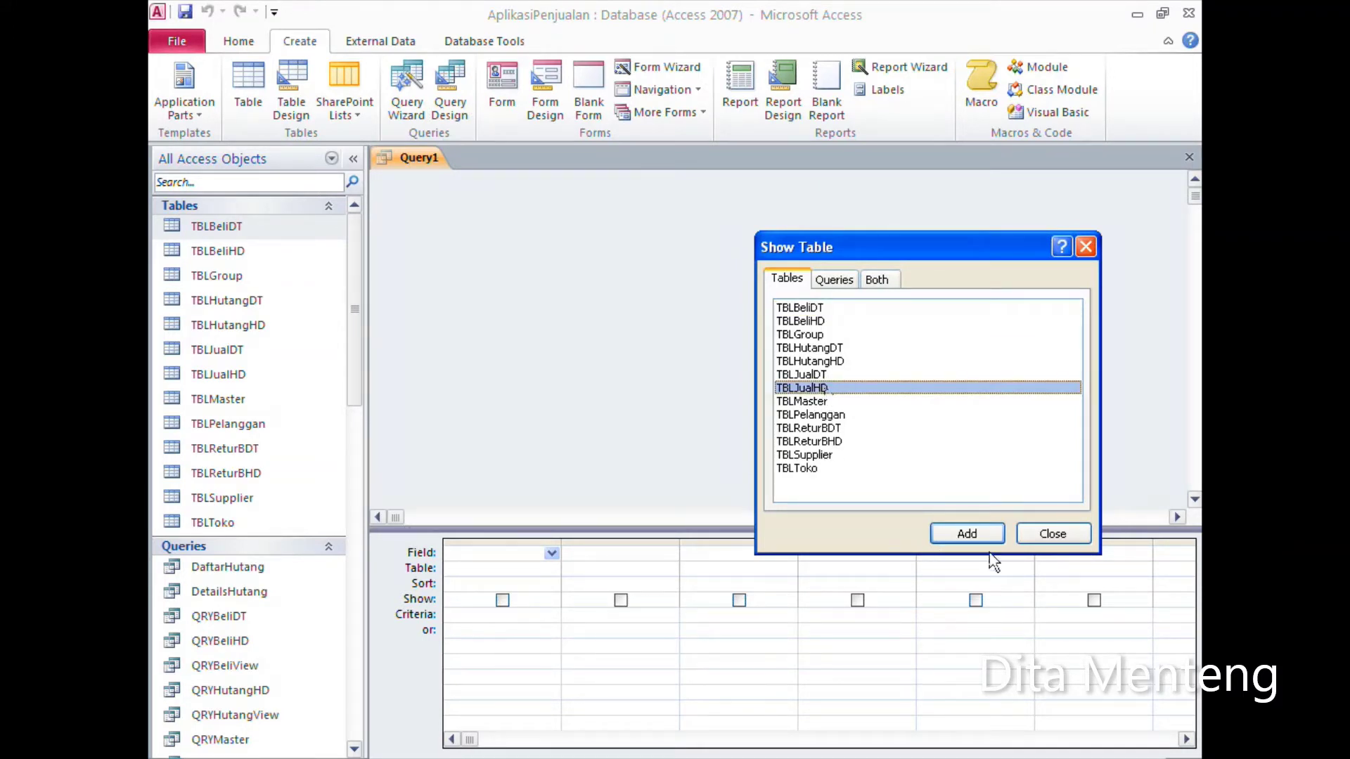
left_click(970, 534)
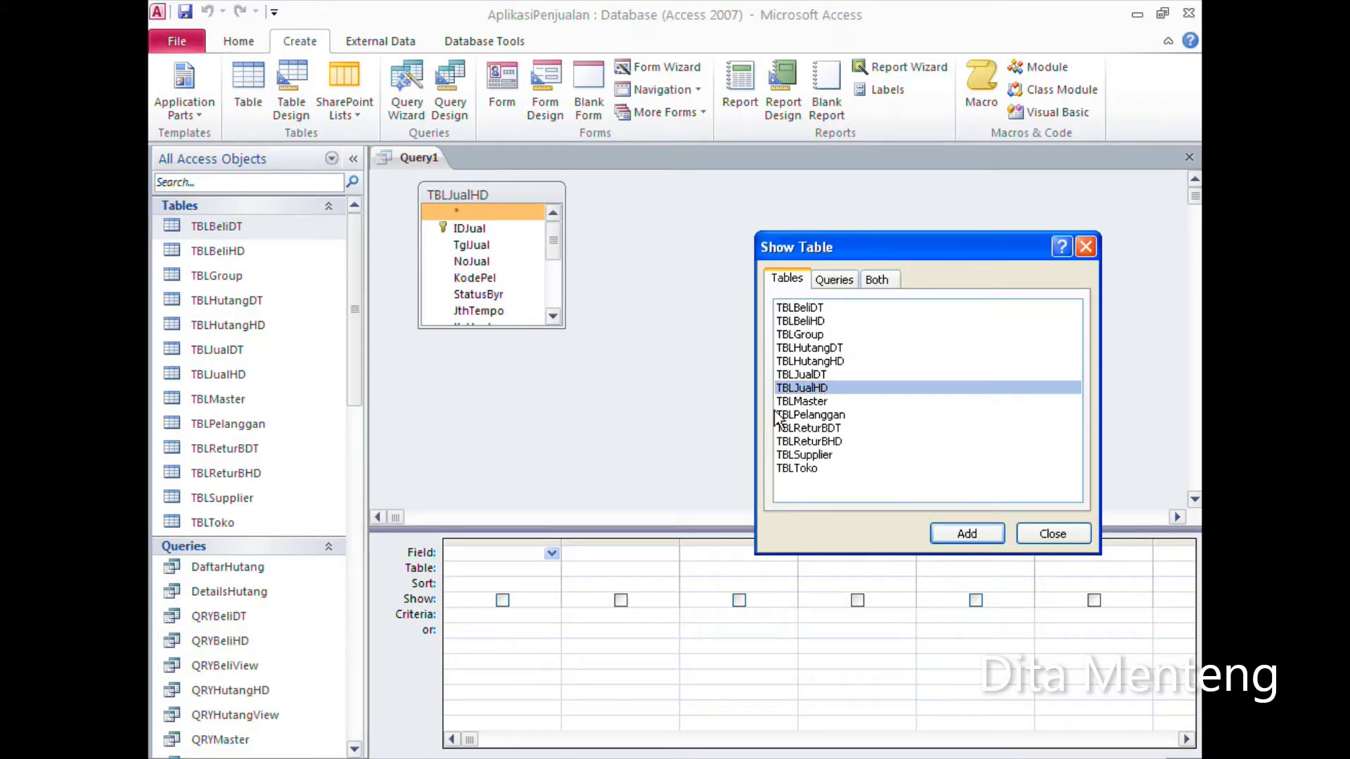
left_click(832, 416)
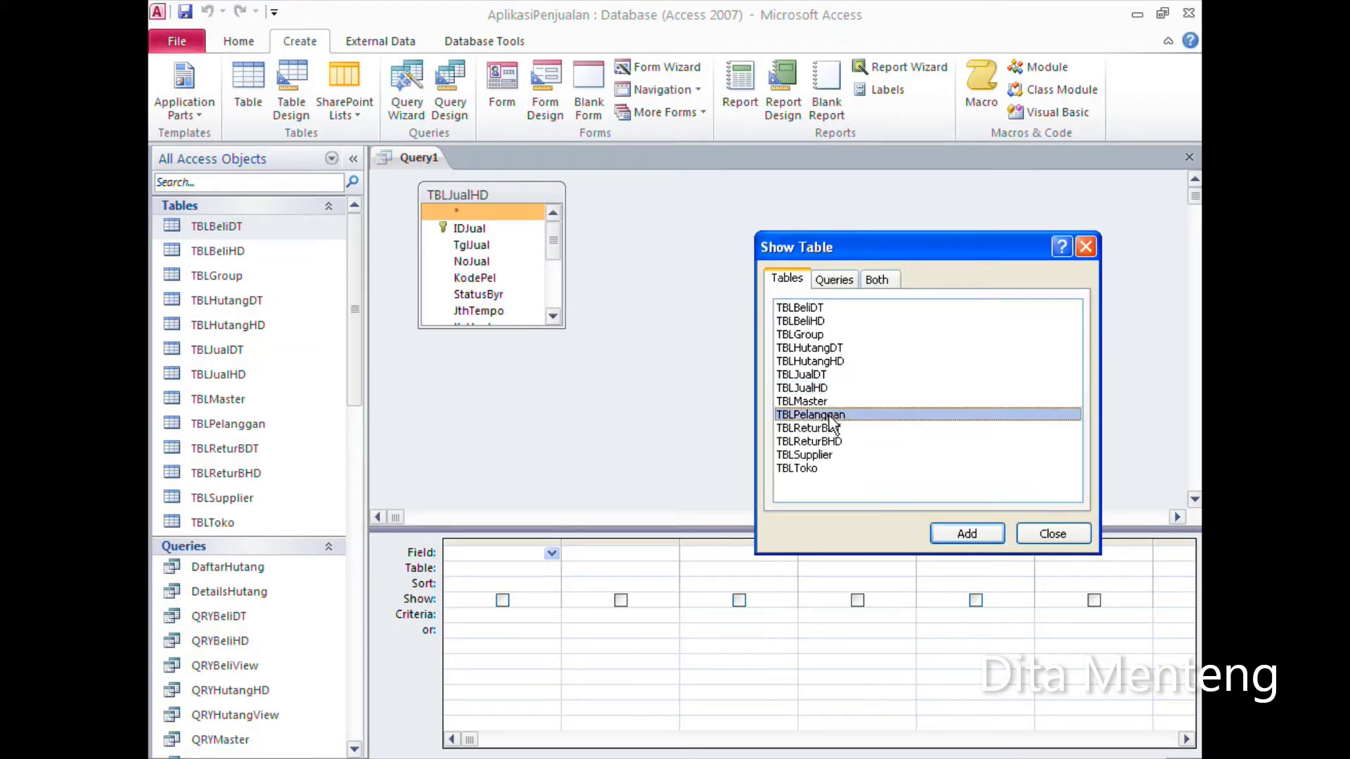
left_click(968, 536)
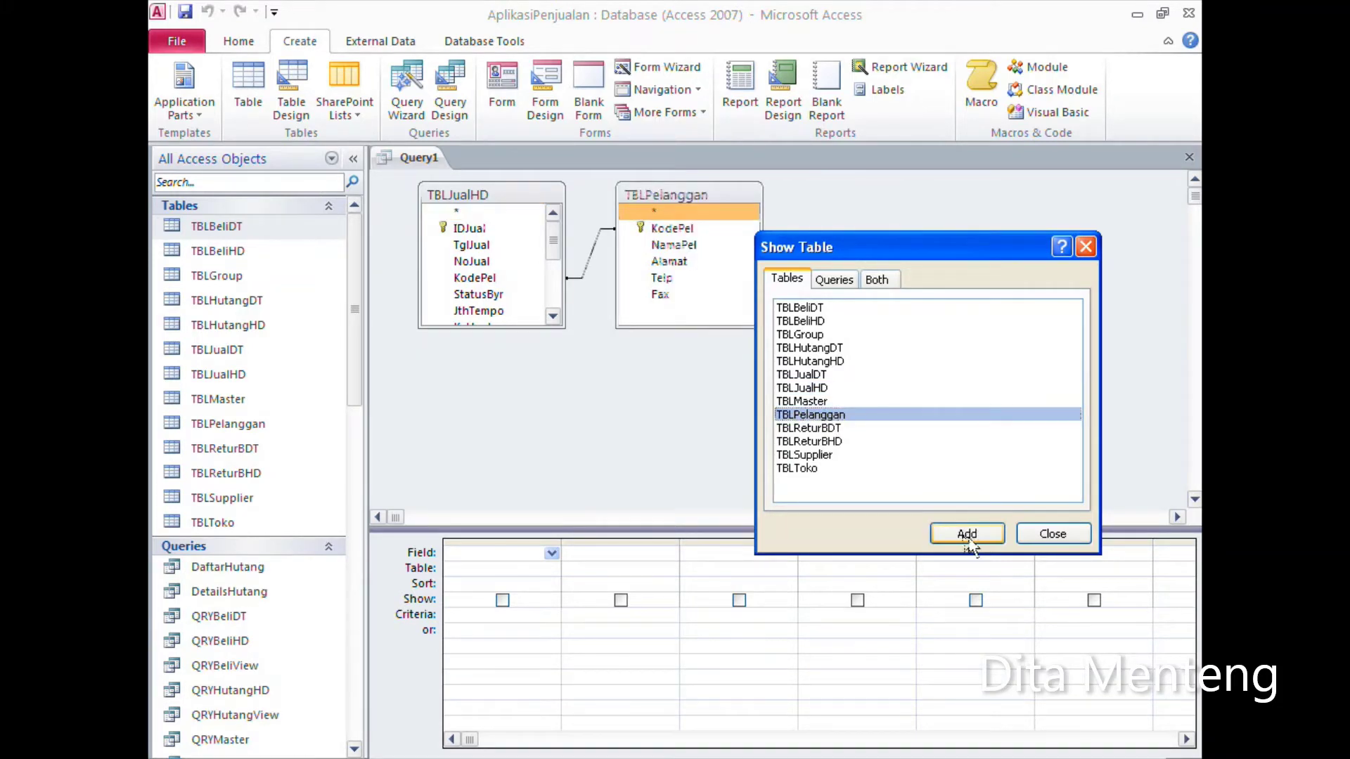
left_click(1075, 536)
left_click_drag(498, 327, 510, 482)
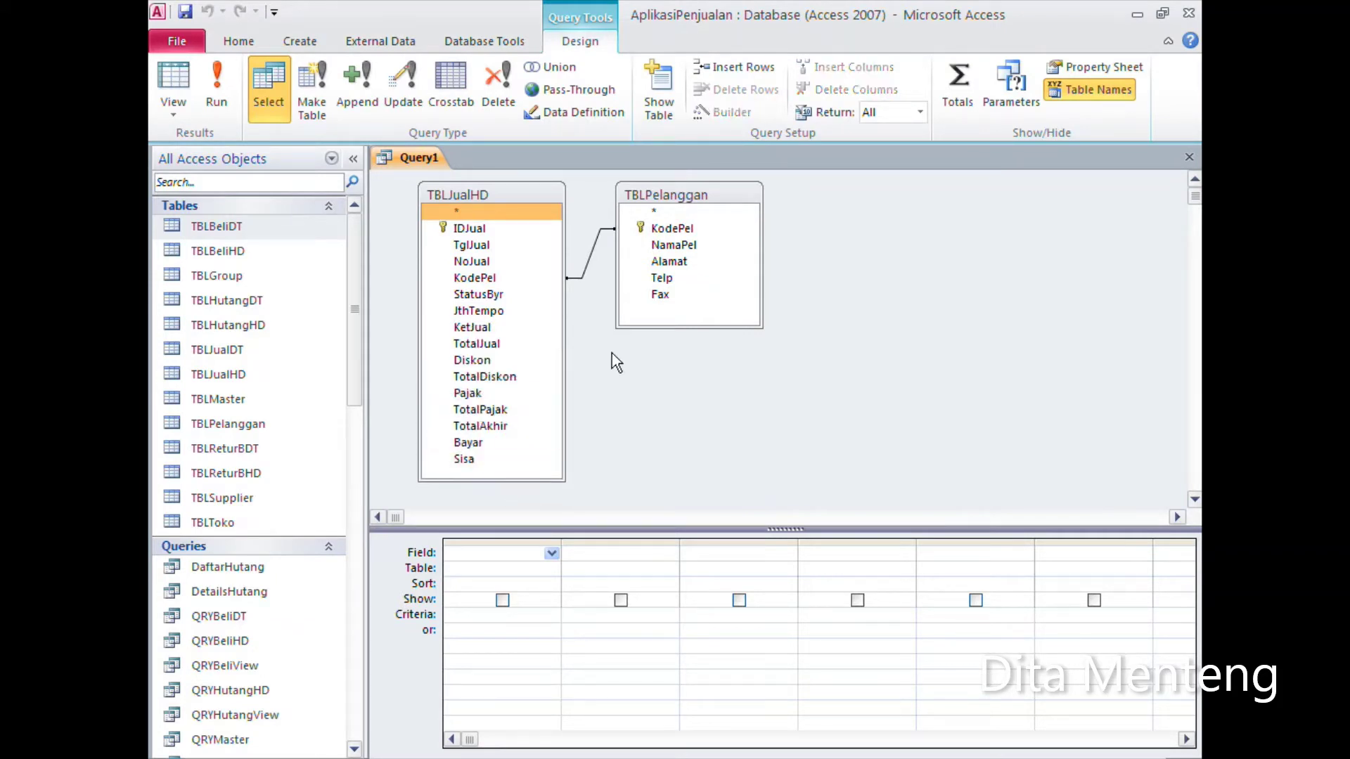
Step: Add IDJual, TglJual, NoJual, KodePel and NamaPel to the query grid
double_click(500, 234)
double_click(496, 248)
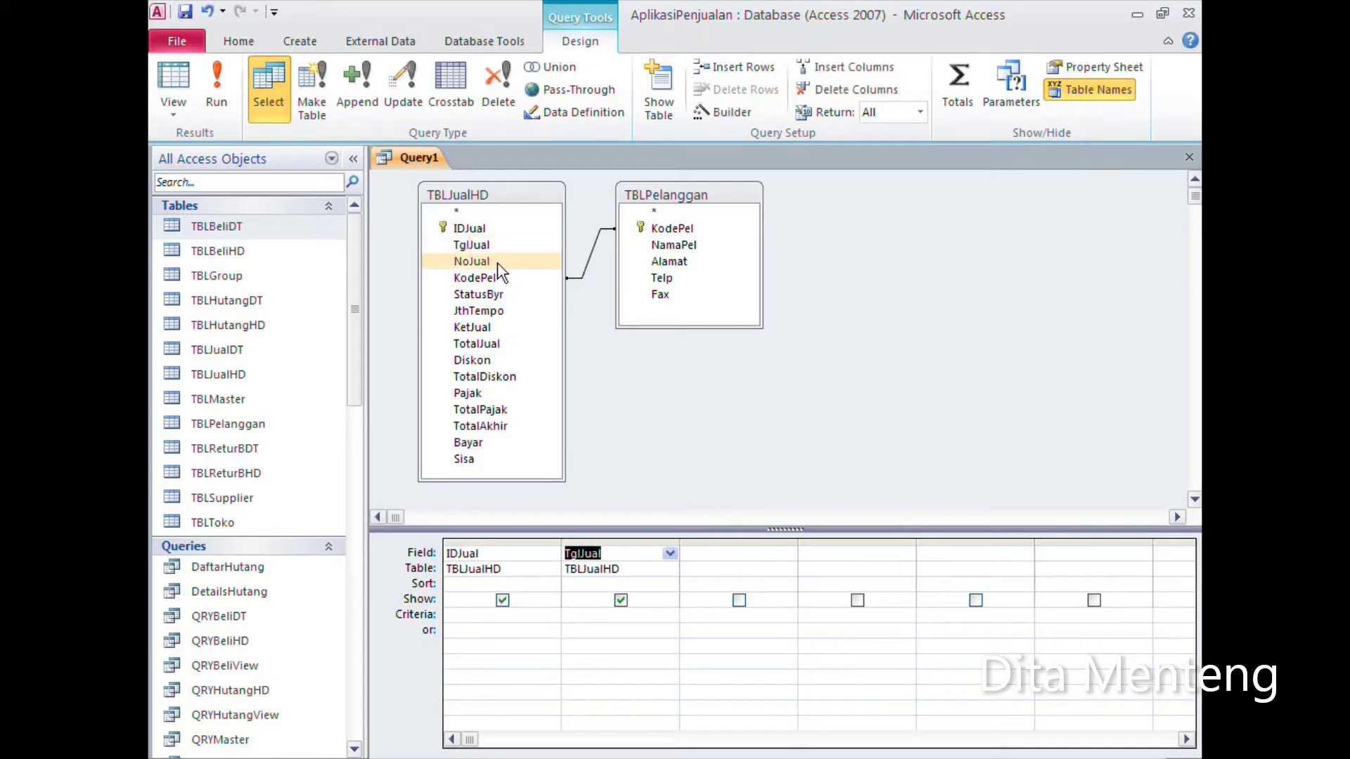
double_click(498, 261)
double_click(499, 280)
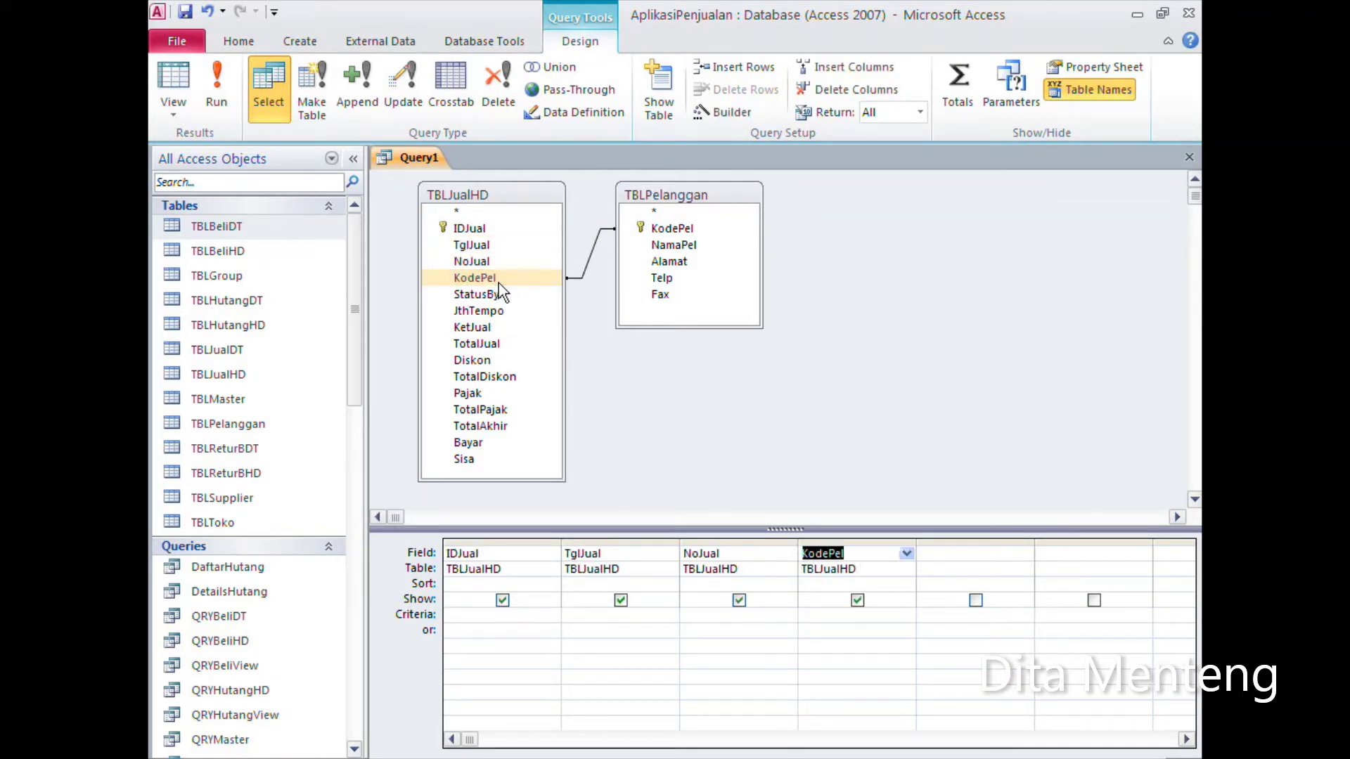
double_click(677, 246)
left_click(1186, 740)
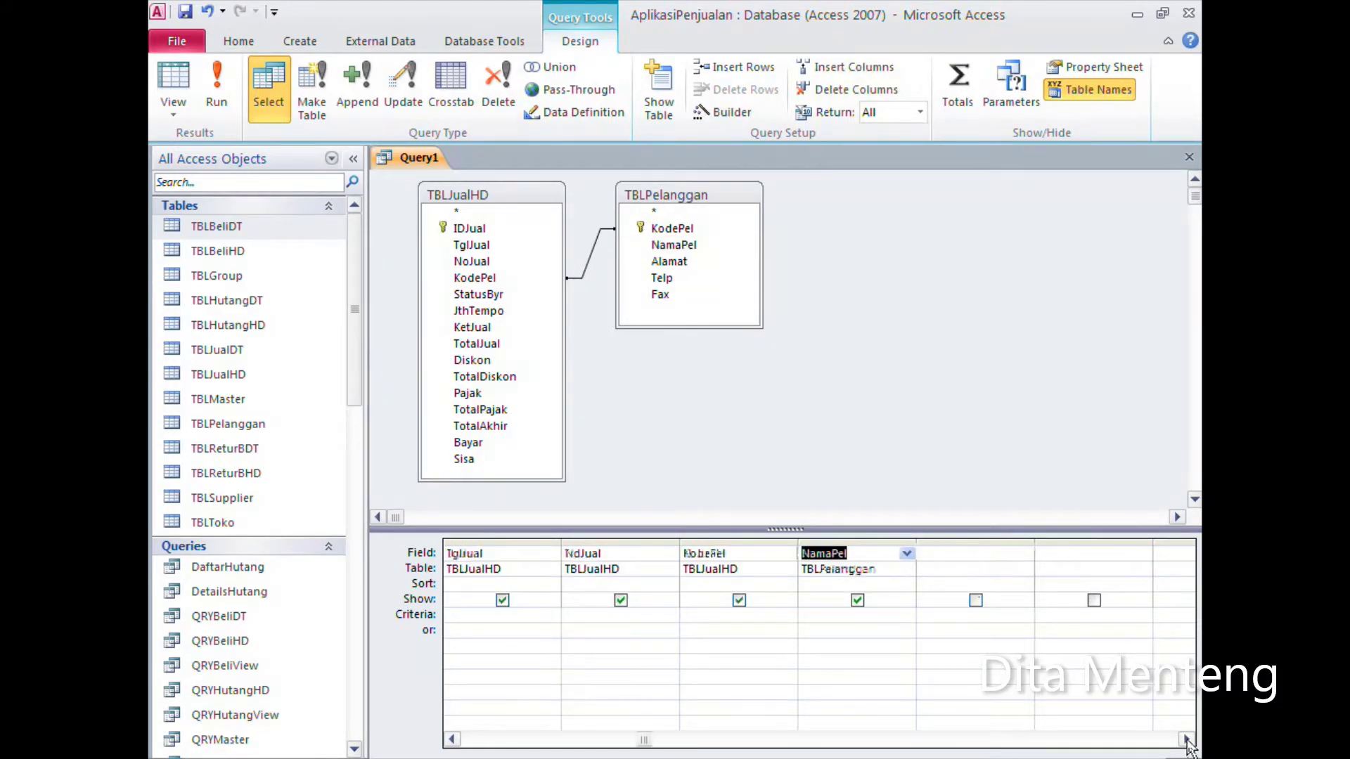
left_click(1186, 739)
left_click(1185, 739)
left_click(1186, 740)
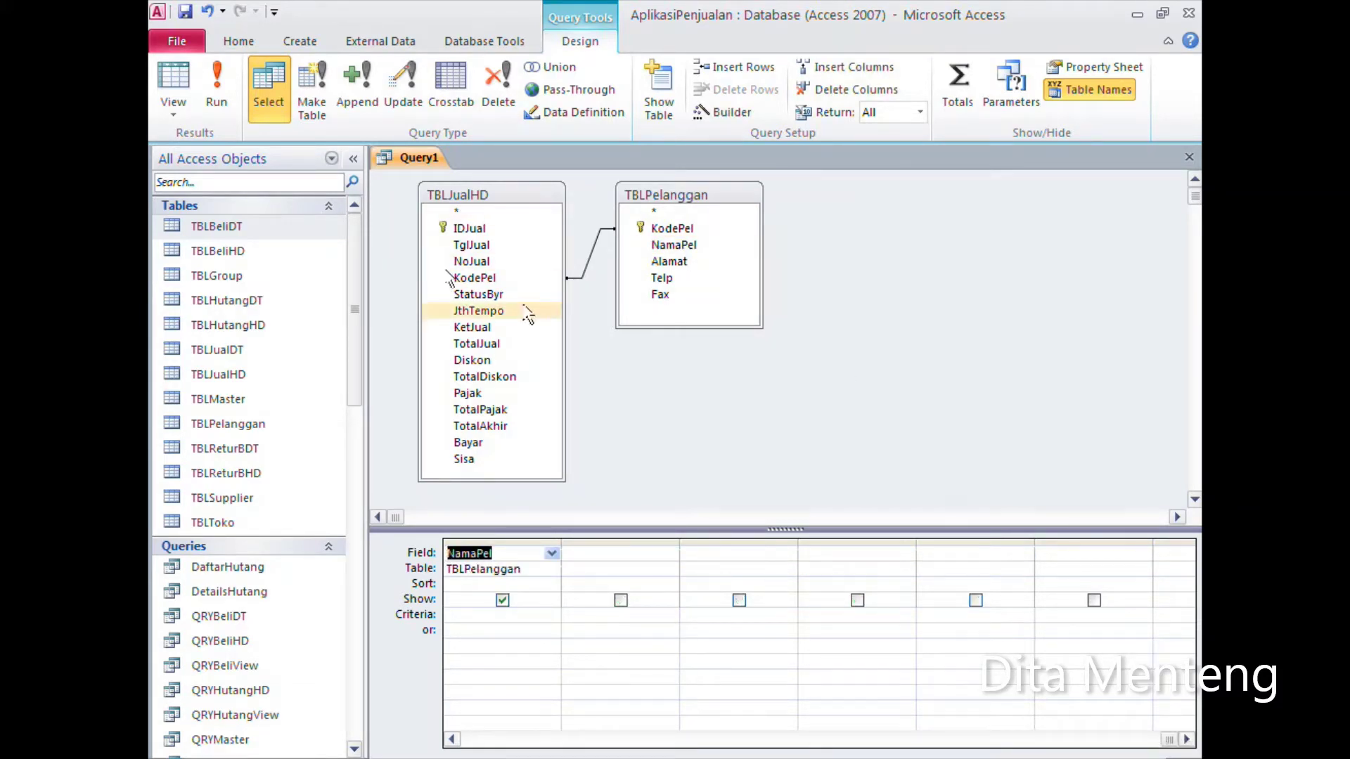
Step: Add StatusByr, JthTempo, KetJual, TotalJual, Diskon and TotalDiskon to the grid
left_click(496, 293)
double_click(496, 294)
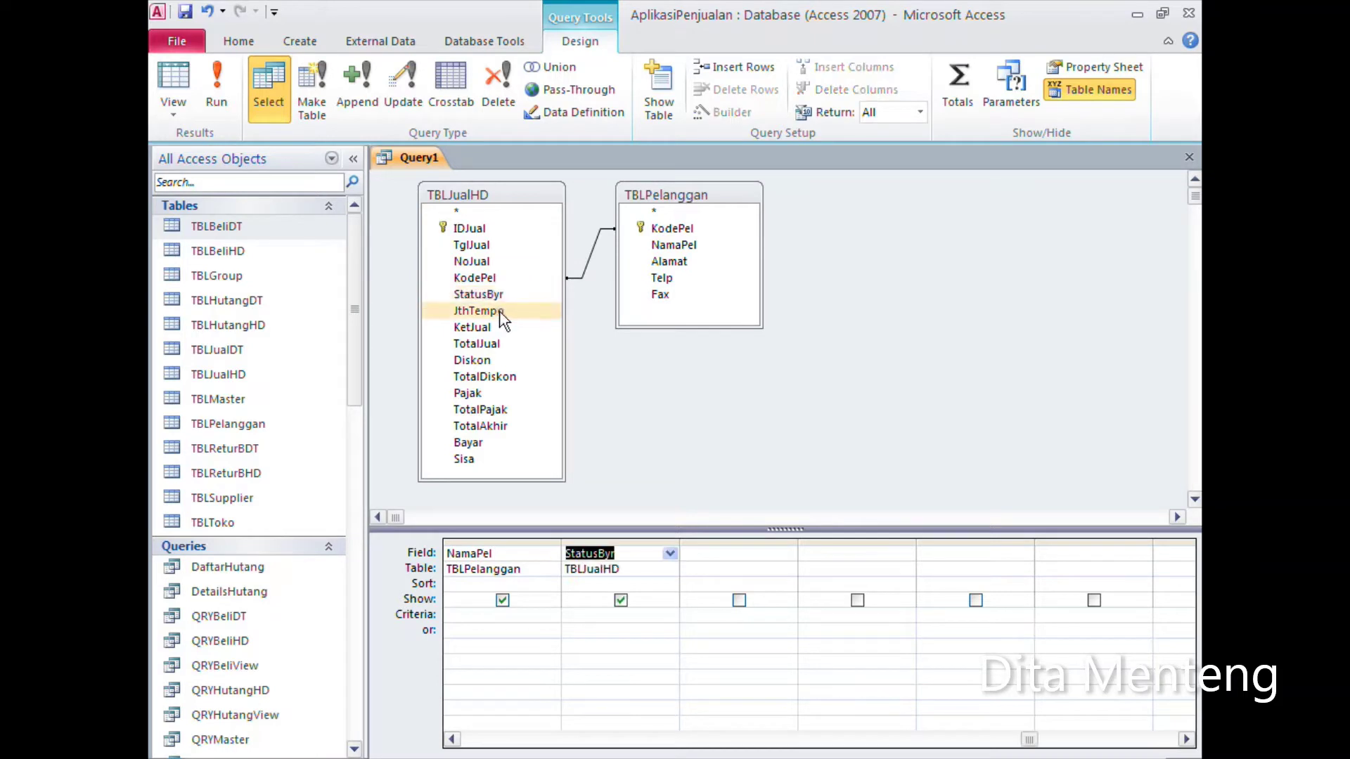
double_click(497, 310)
double_click(497, 328)
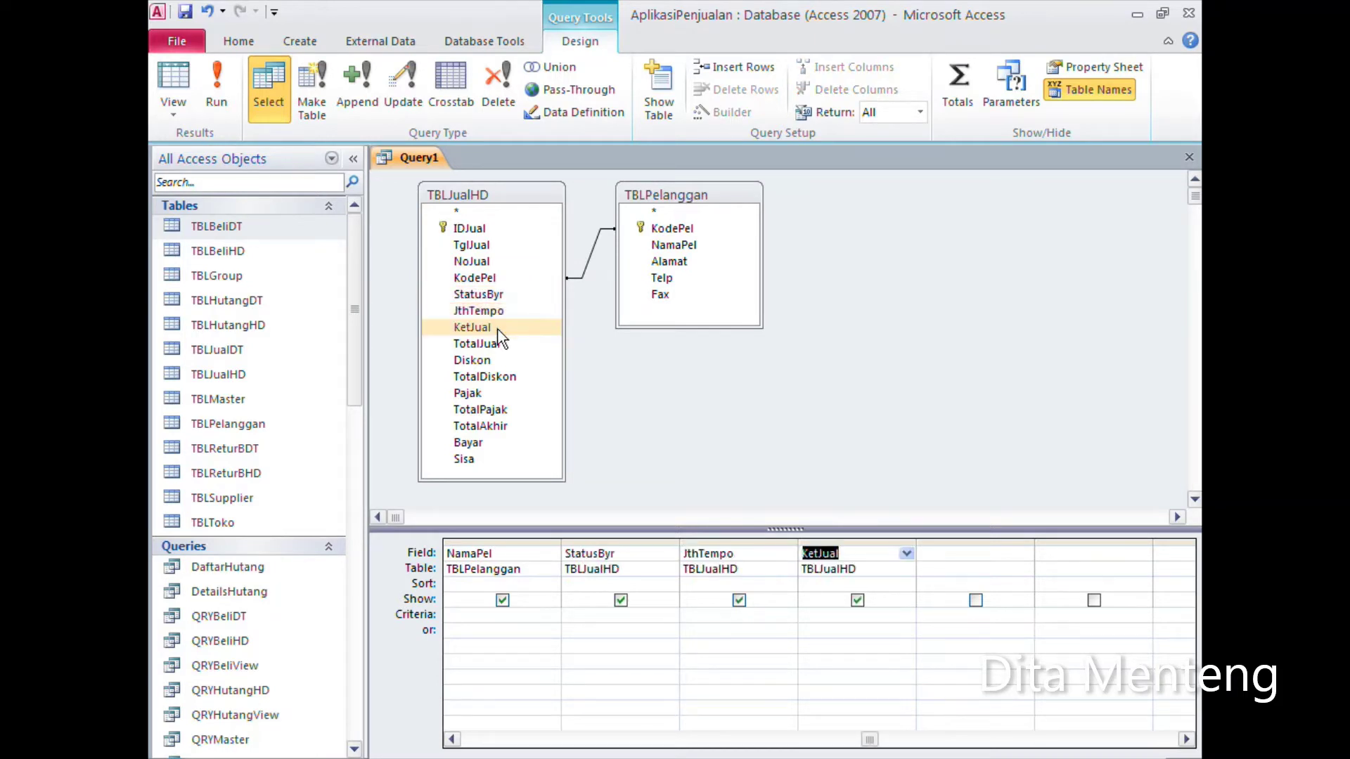
double_click(496, 344)
left_click(502, 360)
double_click(505, 360)
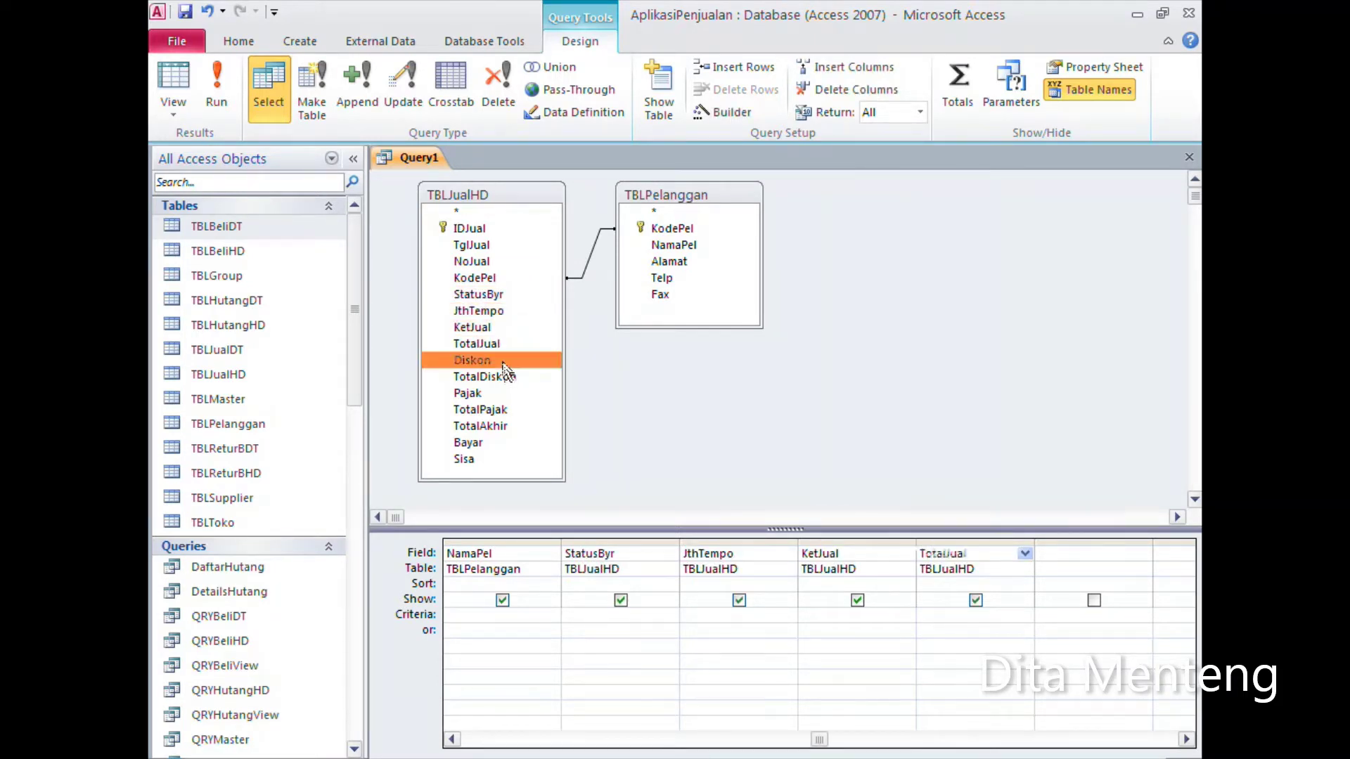
double_click(509, 378)
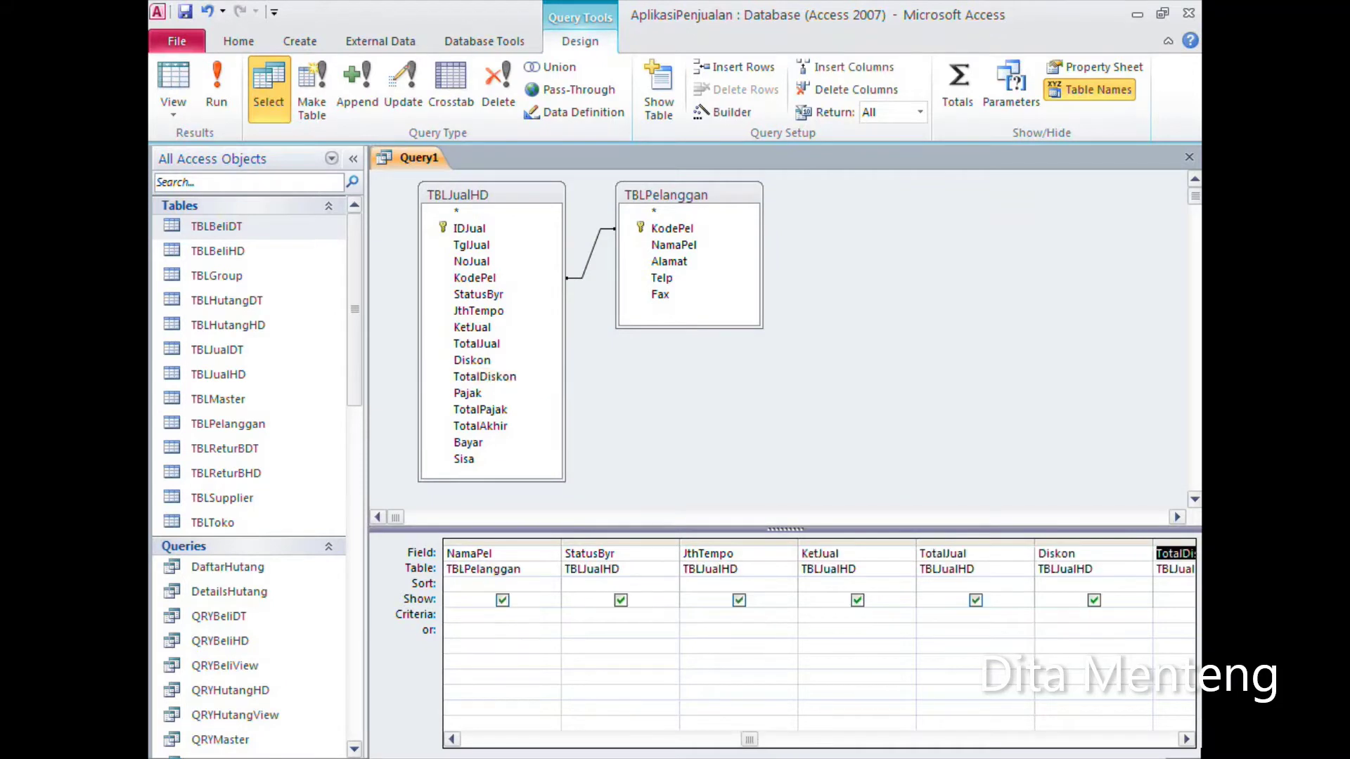
left_click(1186, 739)
left_click(1186, 740)
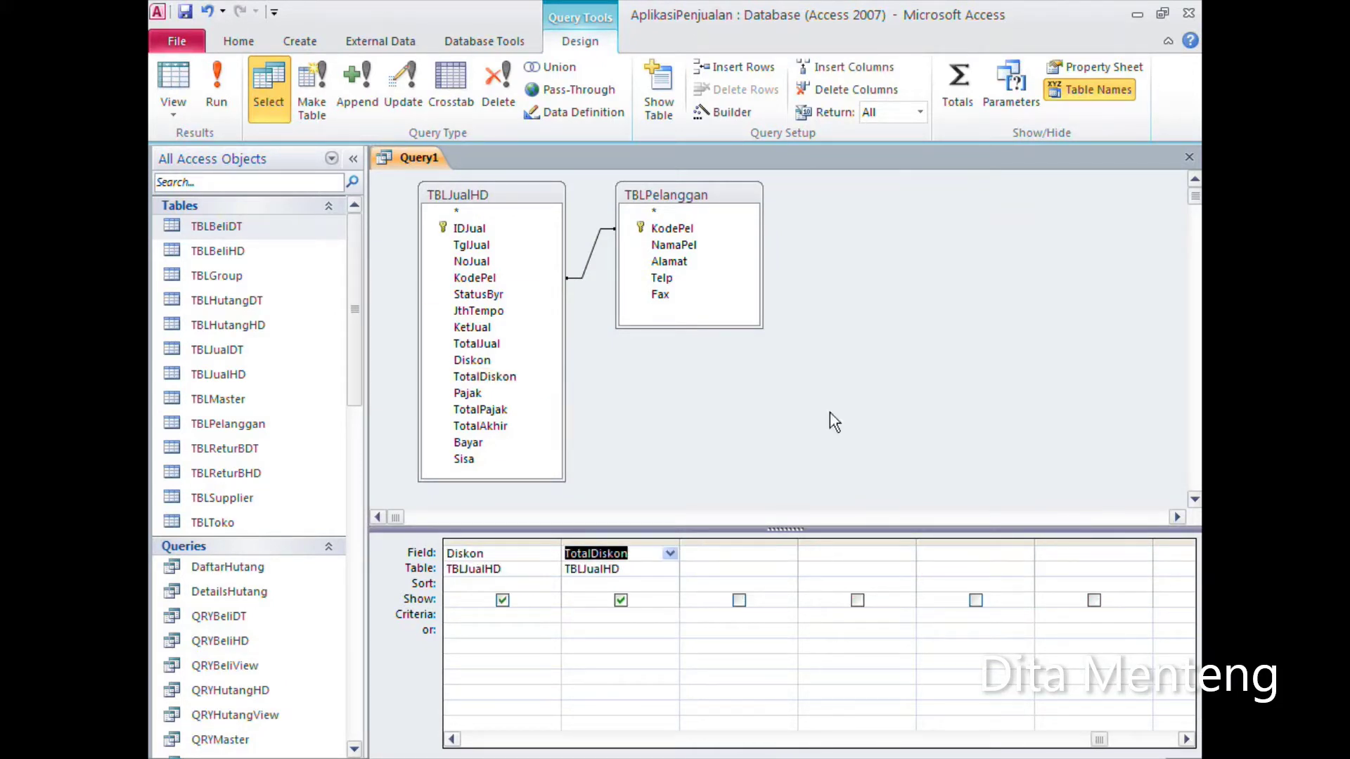
Step: Add Pajak, TotalPajak, TotalAkhir, Bayar and Sisa to the grid
double_click(475, 394)
left_click(482, 409)
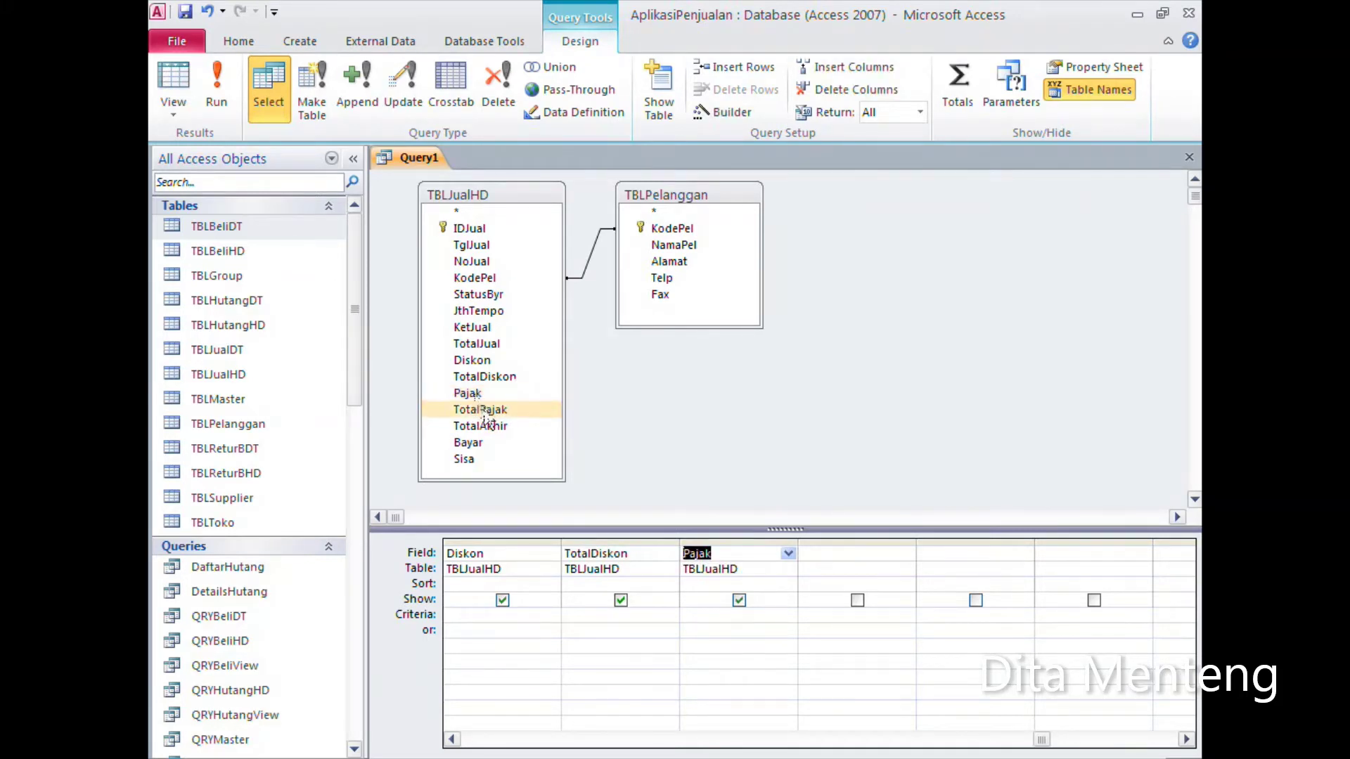
double_click(484, 409)
double_click(485, 426)
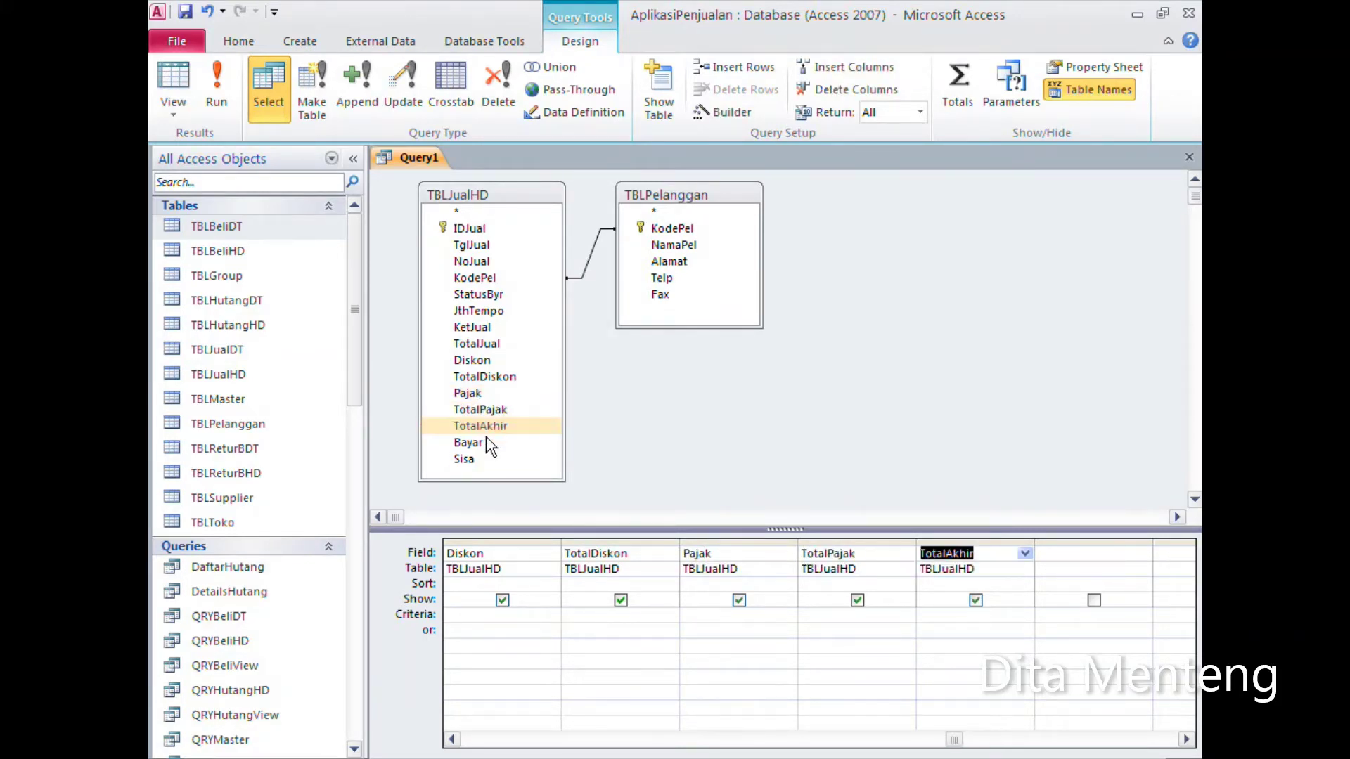
double_click(487, 444)
double_click(487, 458)
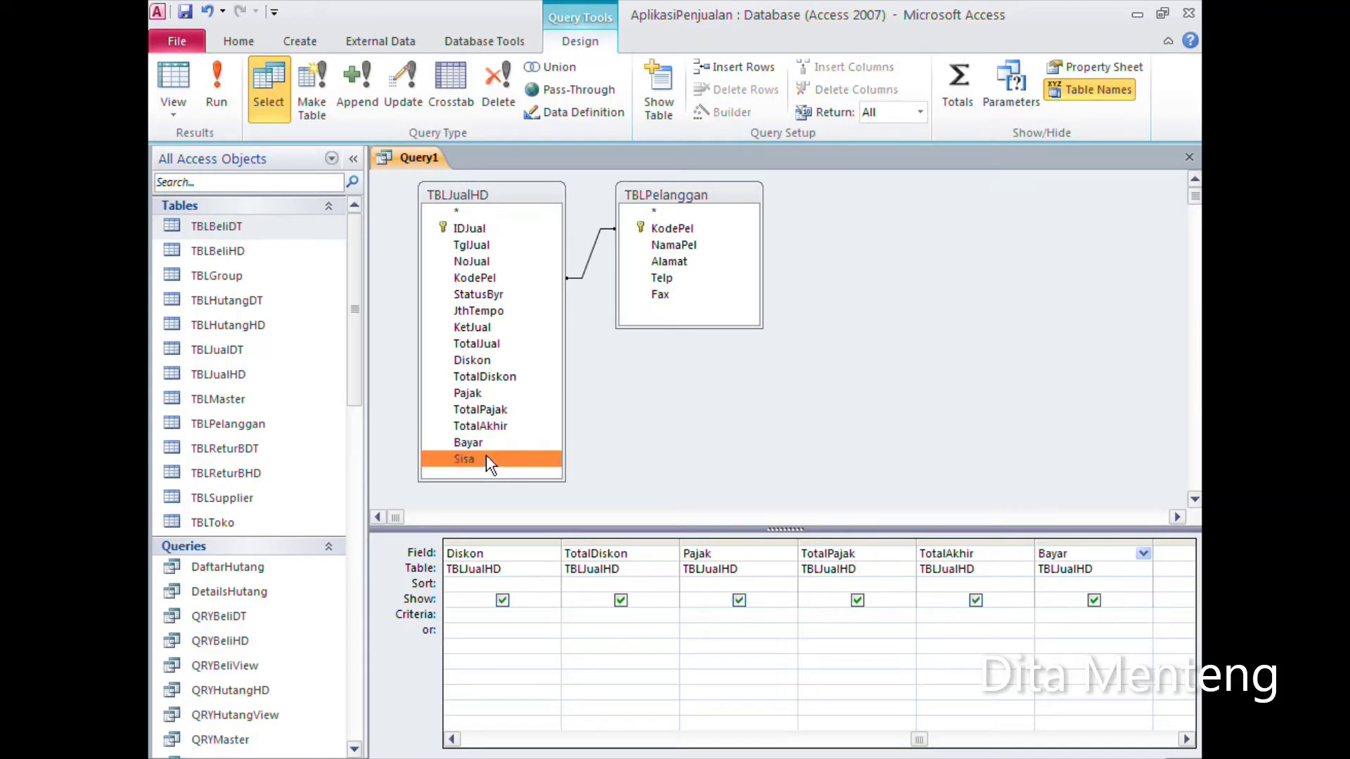
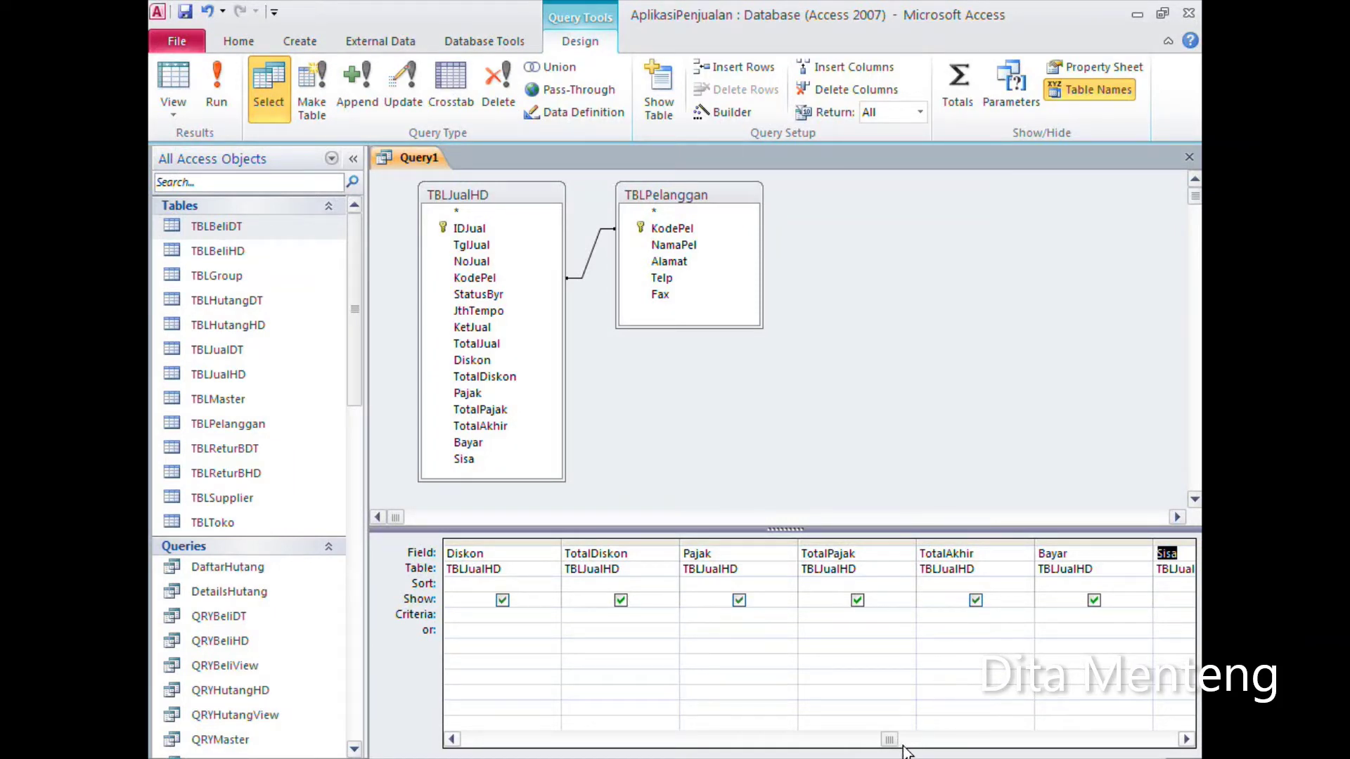
Step: Save the new header query under the name QRYJualHD, then close its design tab
left_click_drag(889, 740, 518, 740)
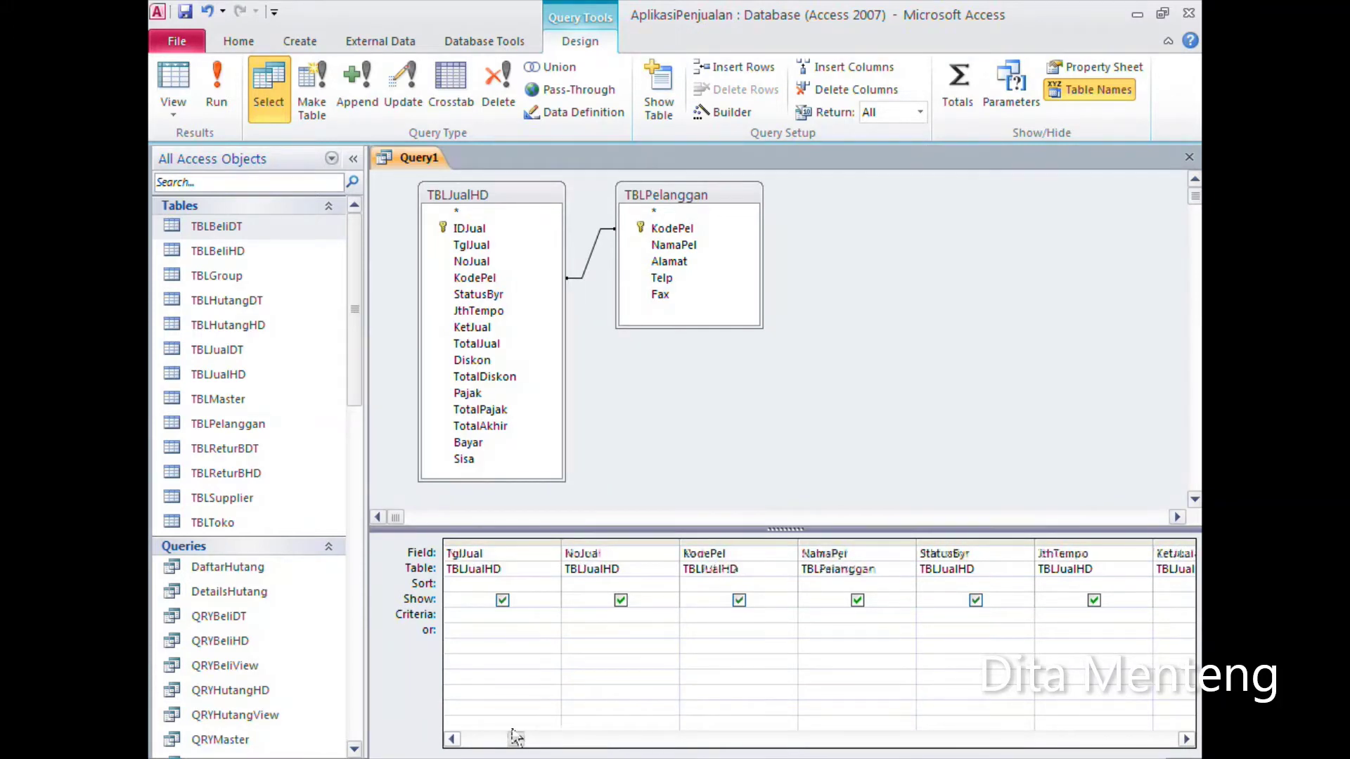
left_click(185, 12)
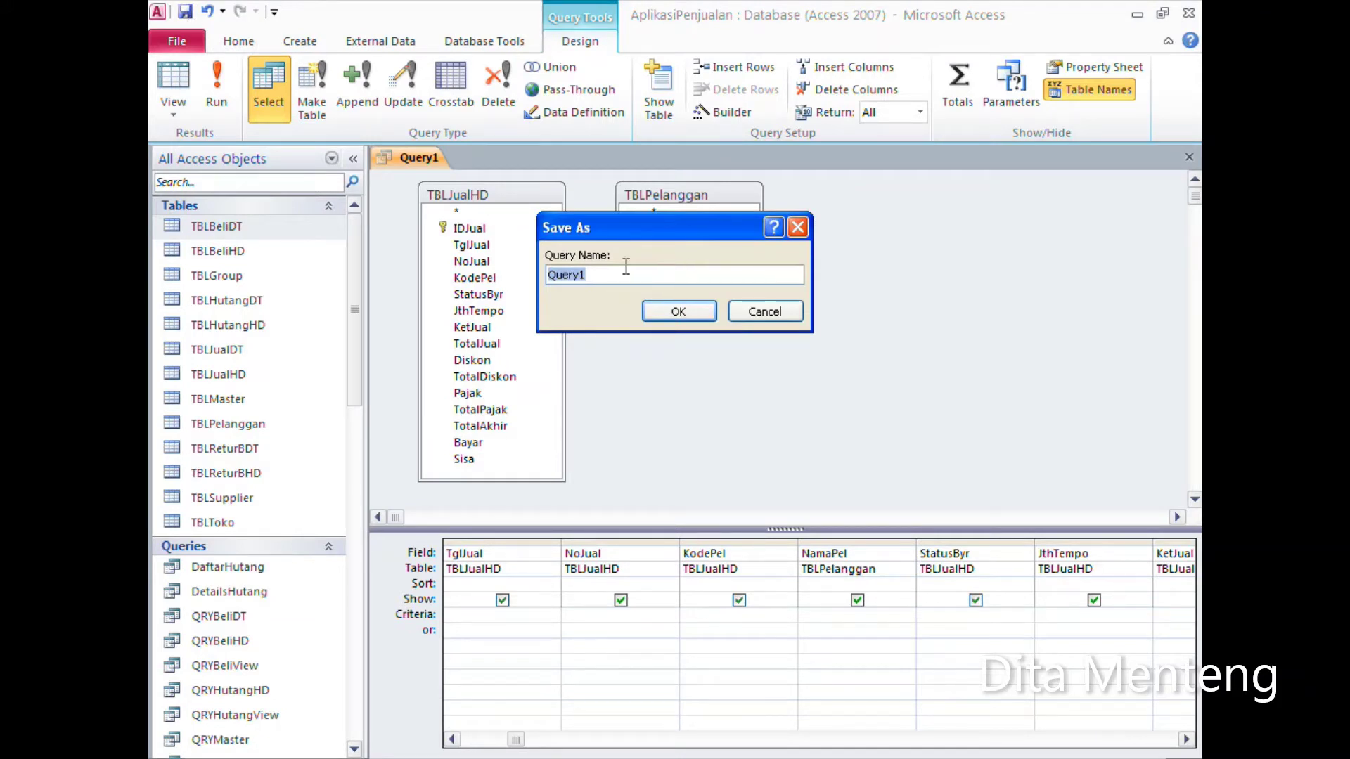
type("QRYJualHD")
left_click(677, 317)
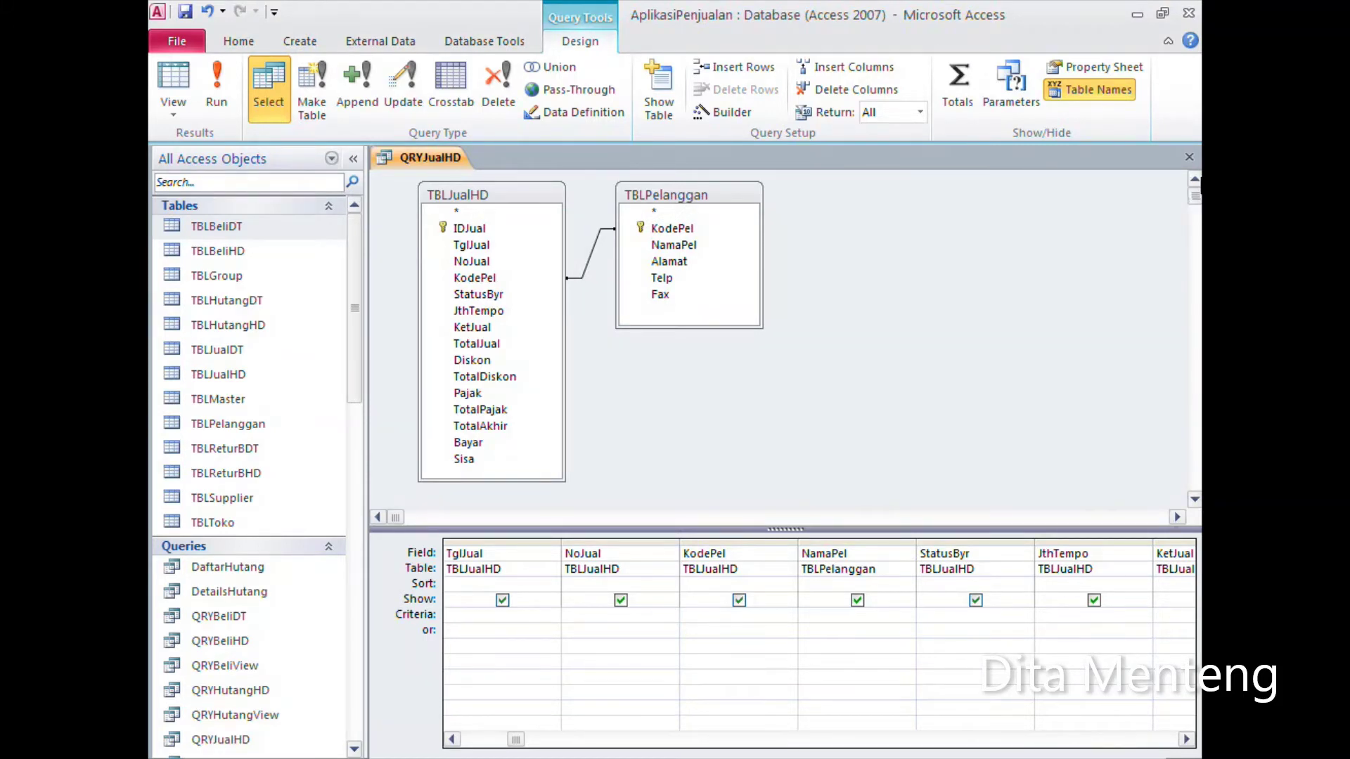
left_click(1195, 161)
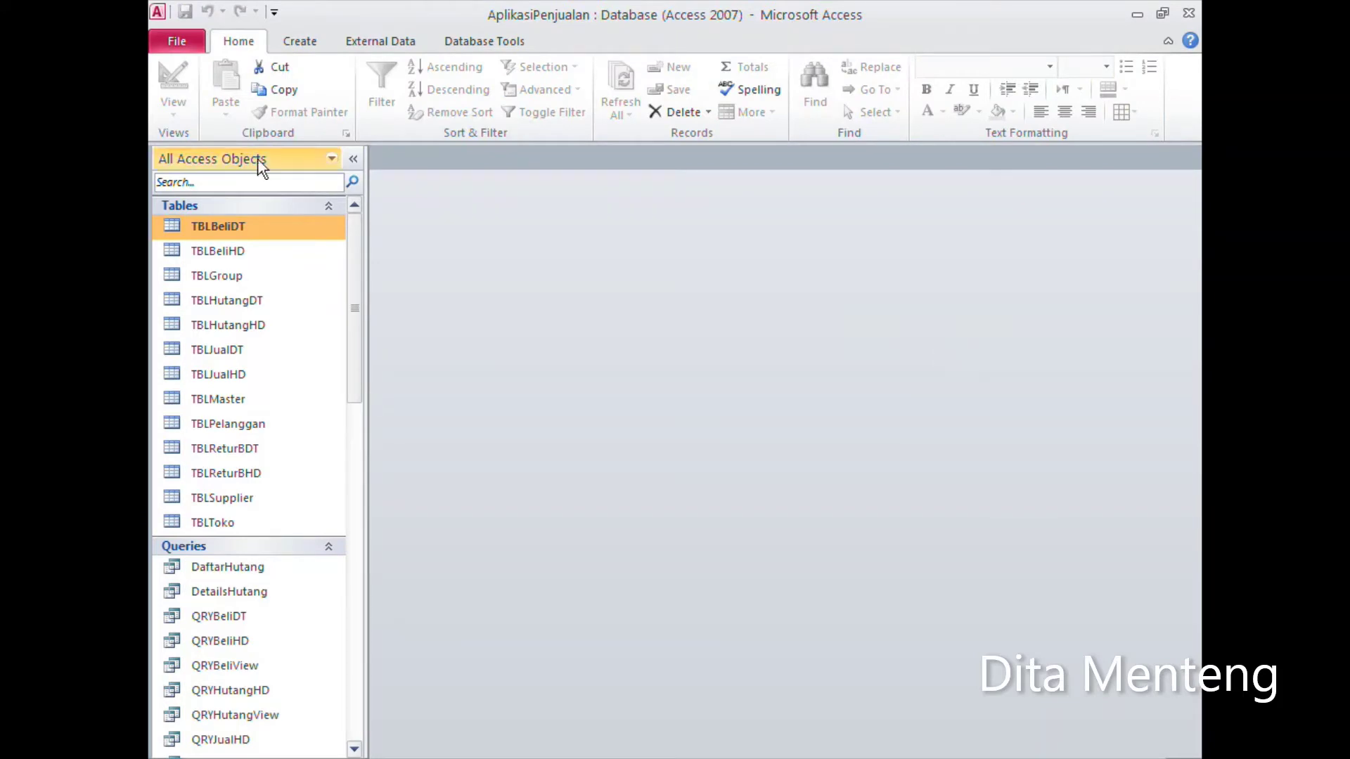
Step: Start a query design holding TBLJualDT and TBLMaster, and lengthen both tables' field lists
left_click(313, 48)
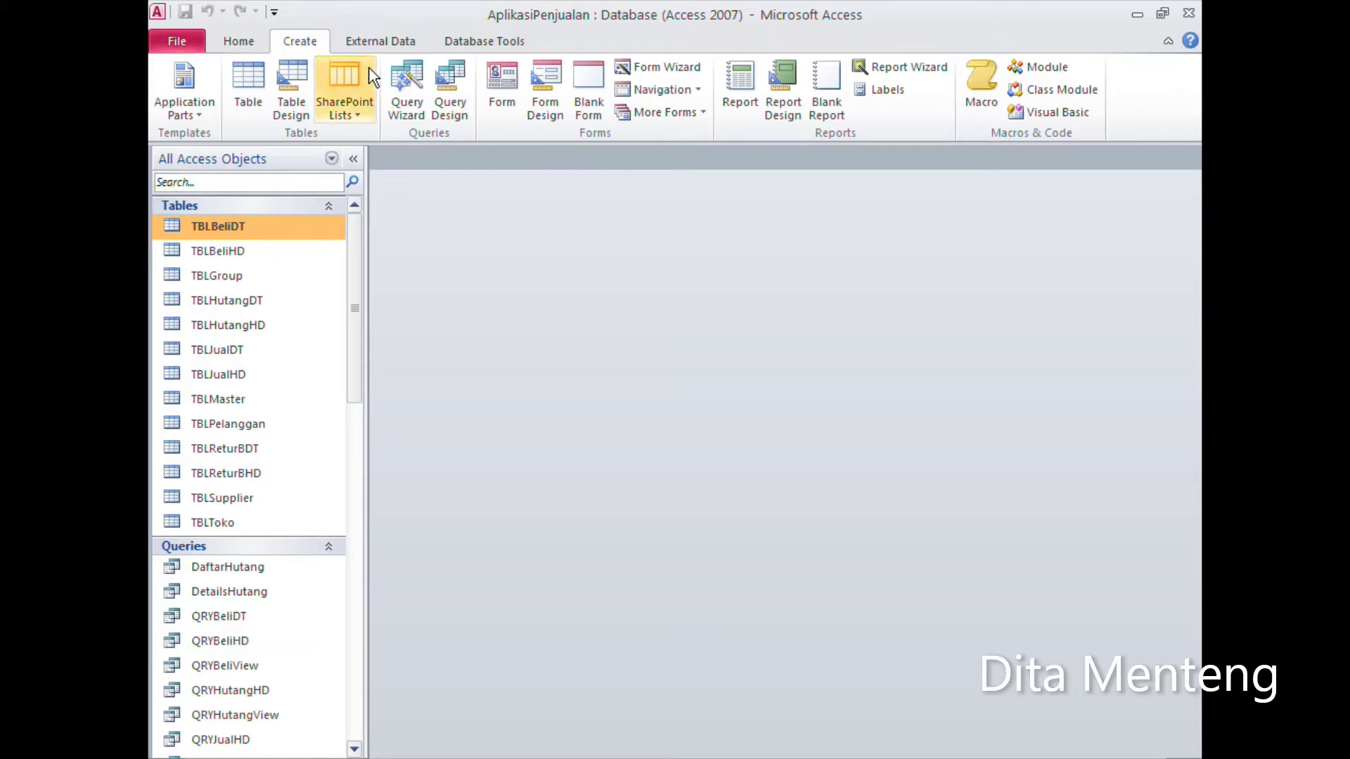
left_click(453, 104)
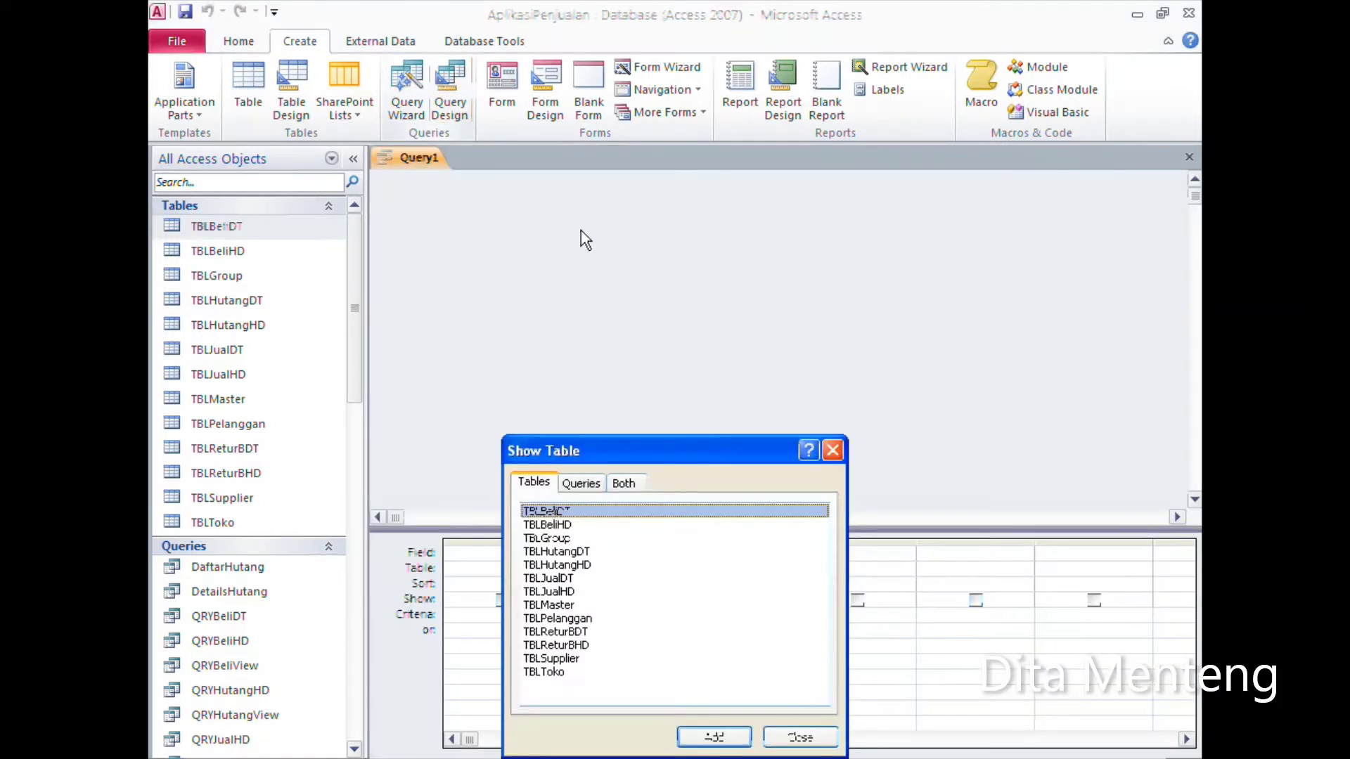
left_click_drag(726, 460, 938, 292)
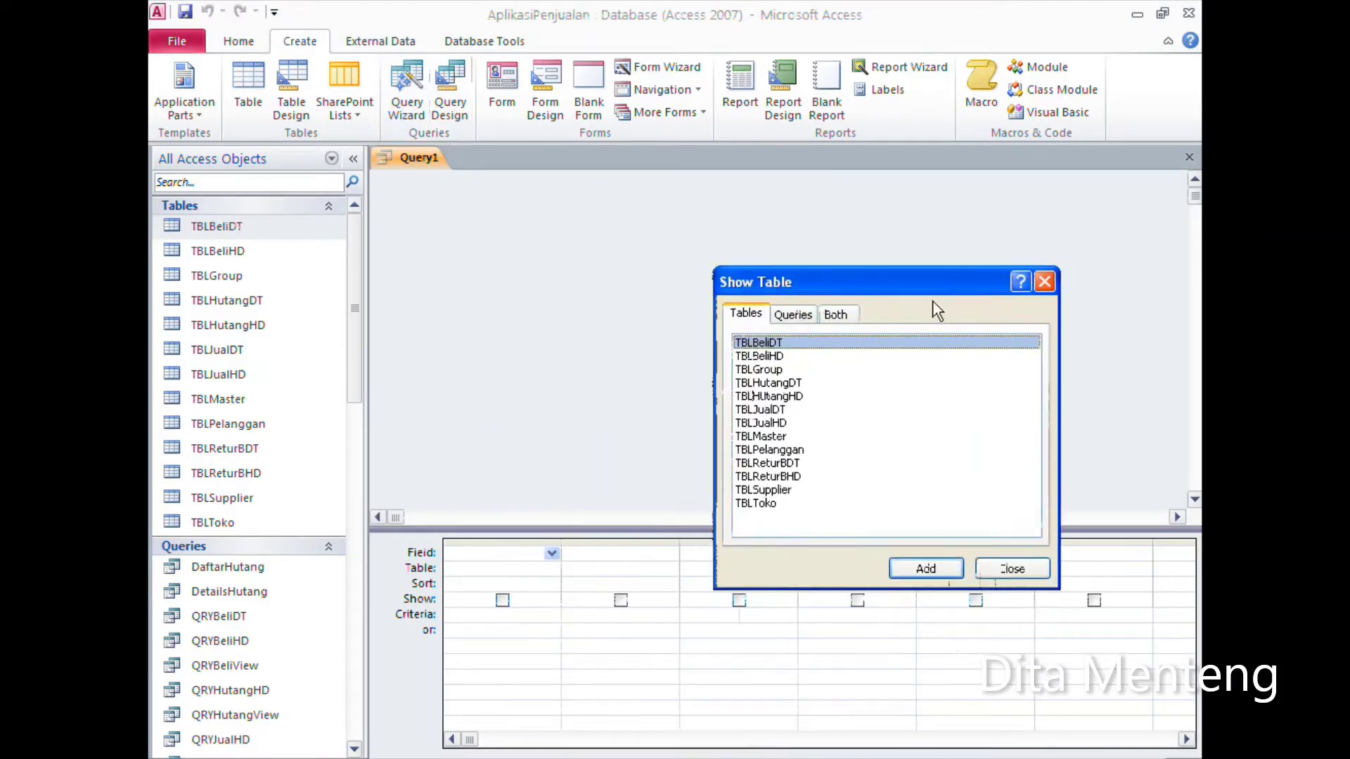
left_click(798, 412)
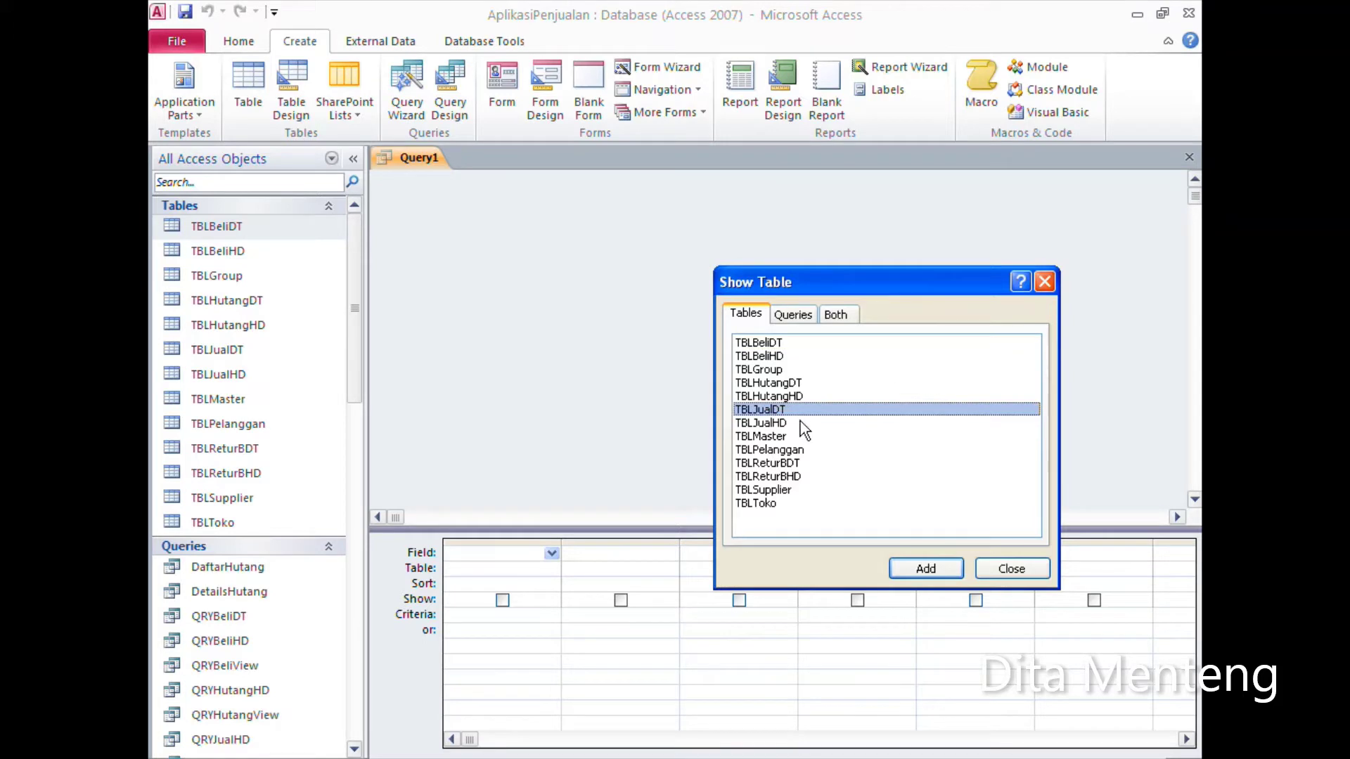
left_click(923, 571)
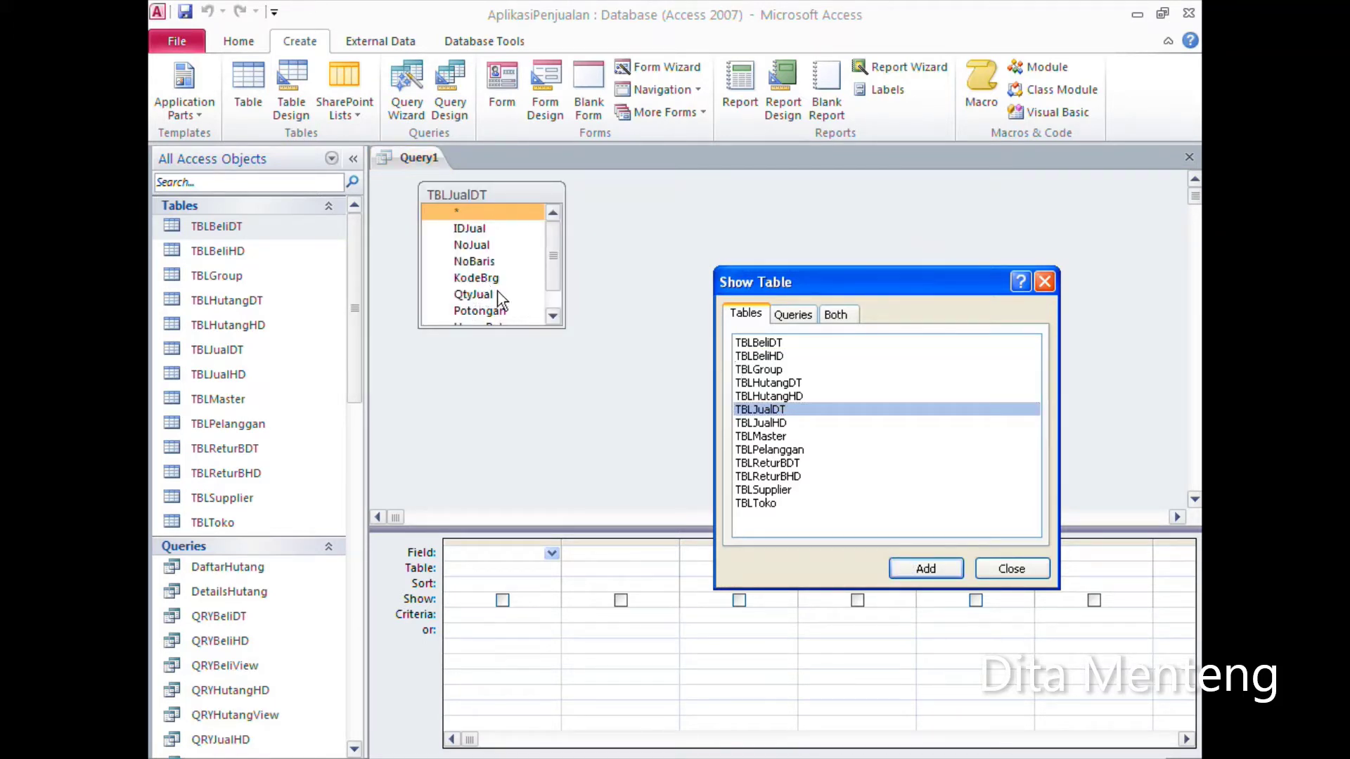
left_click(788, 438)
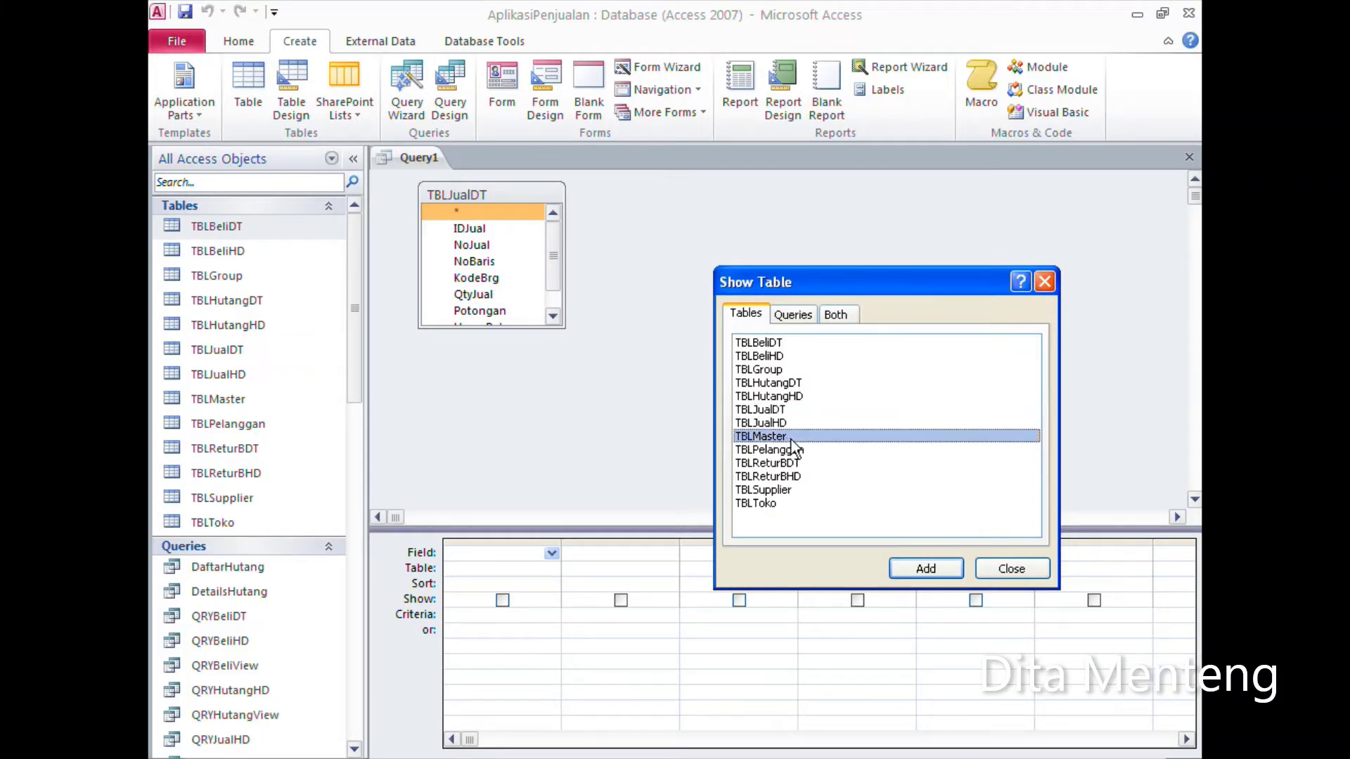
left_click(930, 572)
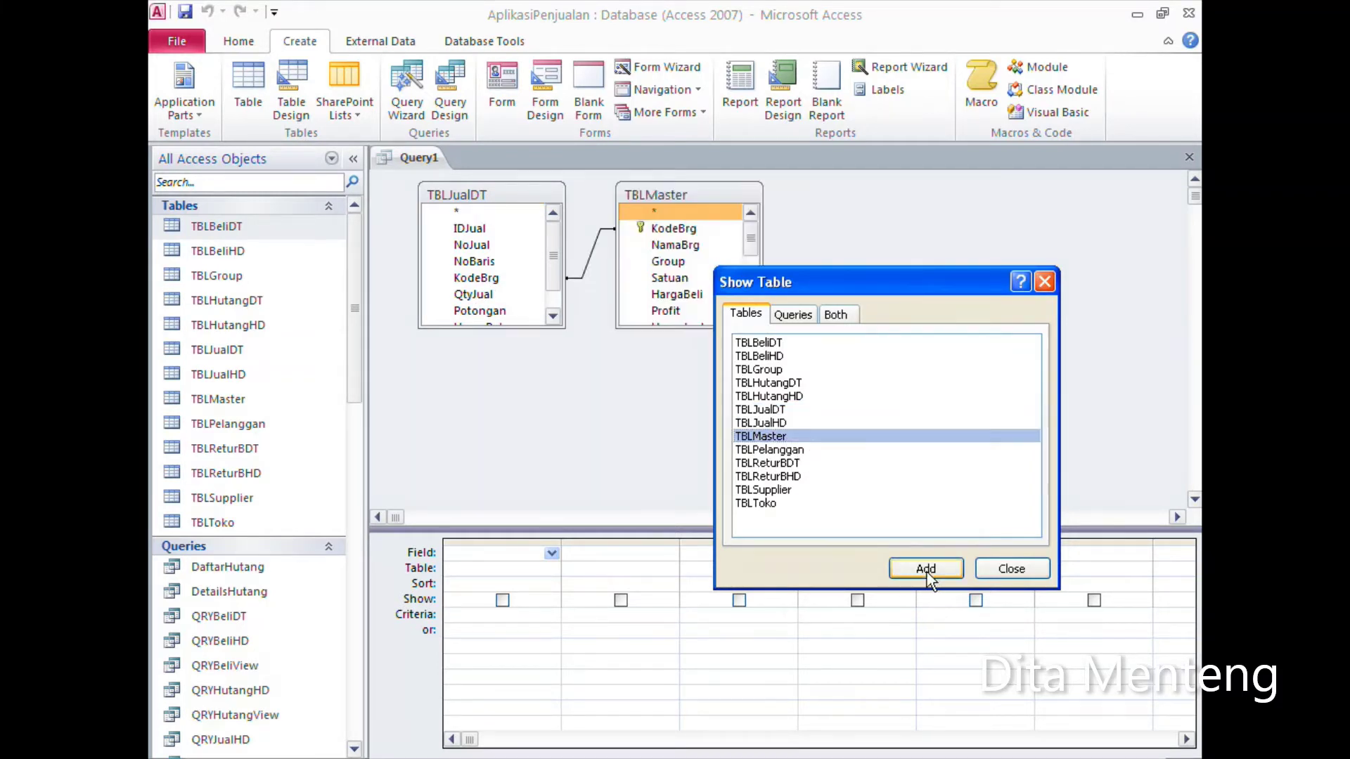
left_click(1012, 570)
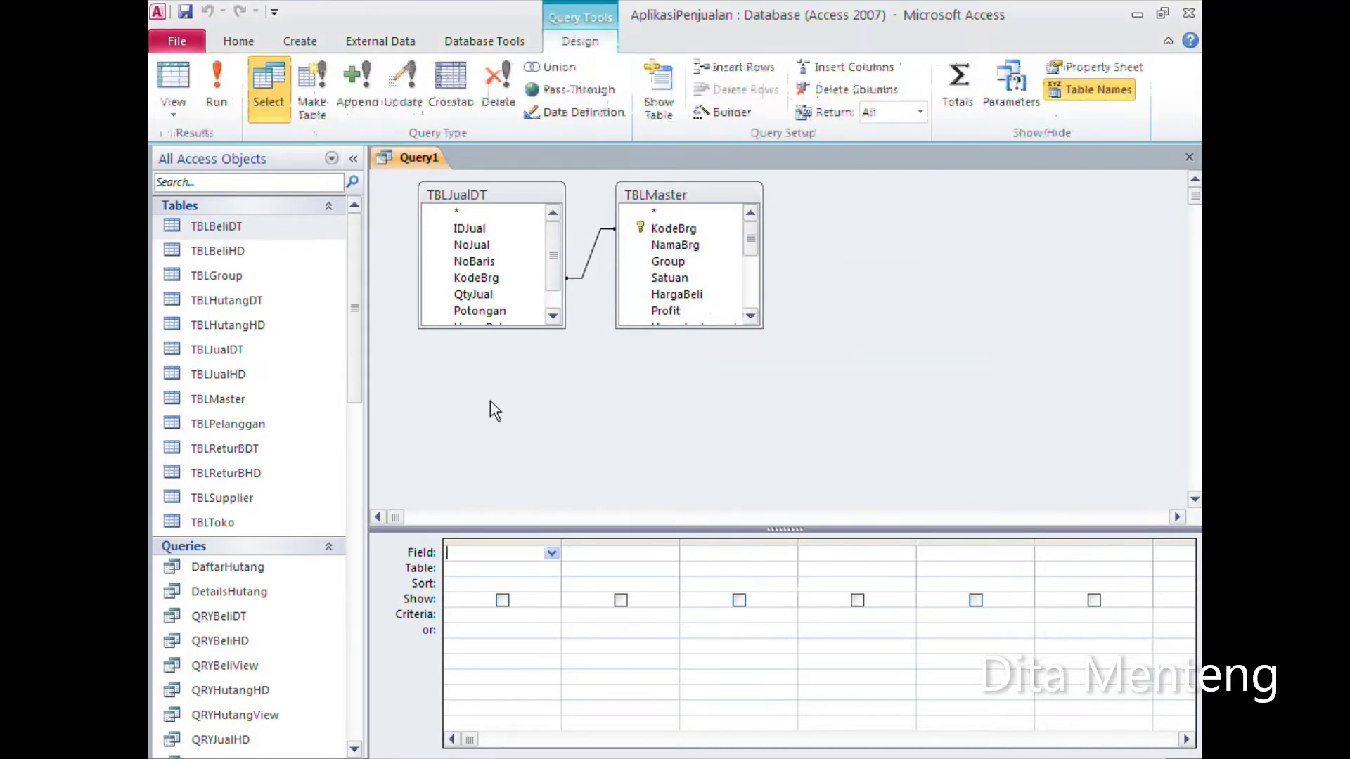
left_click_drag(483, 327, 485, 372)
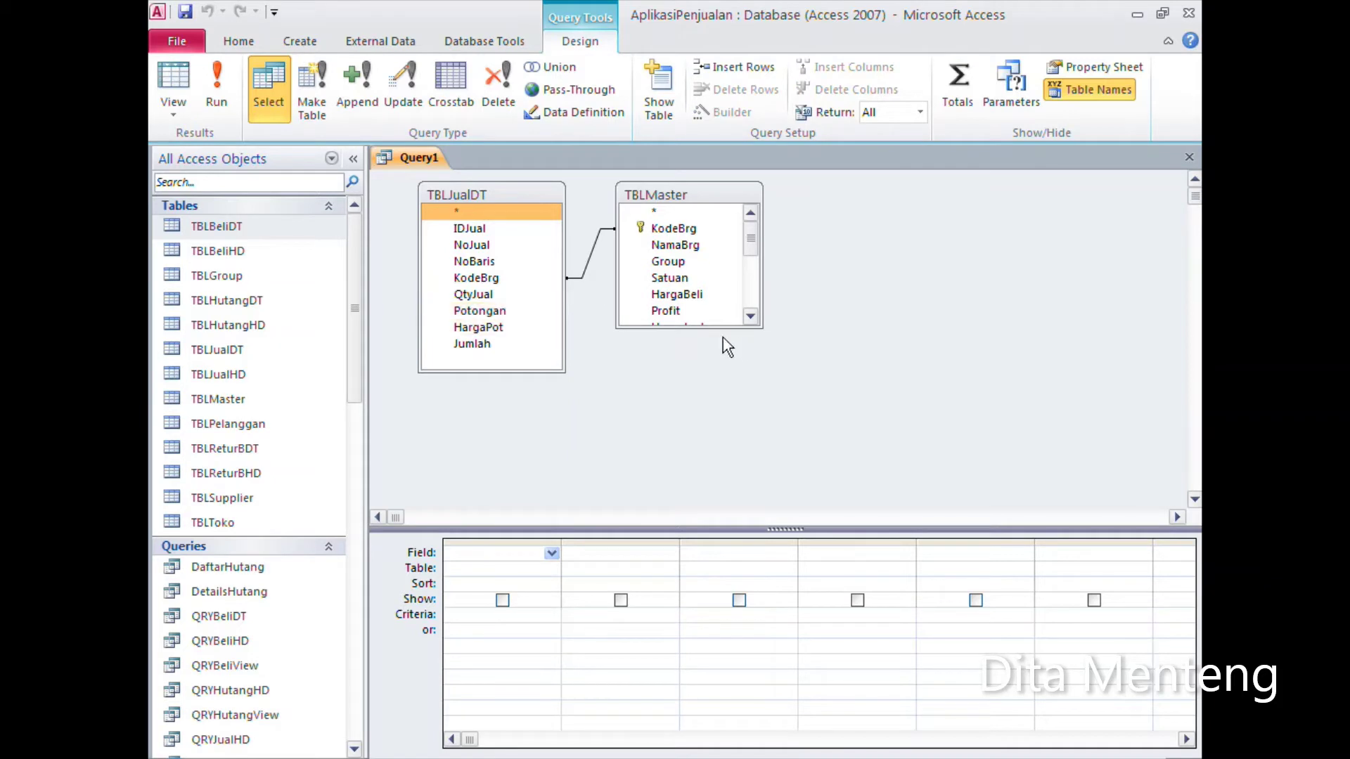
left_click_drag(722, 327, 724, 493)
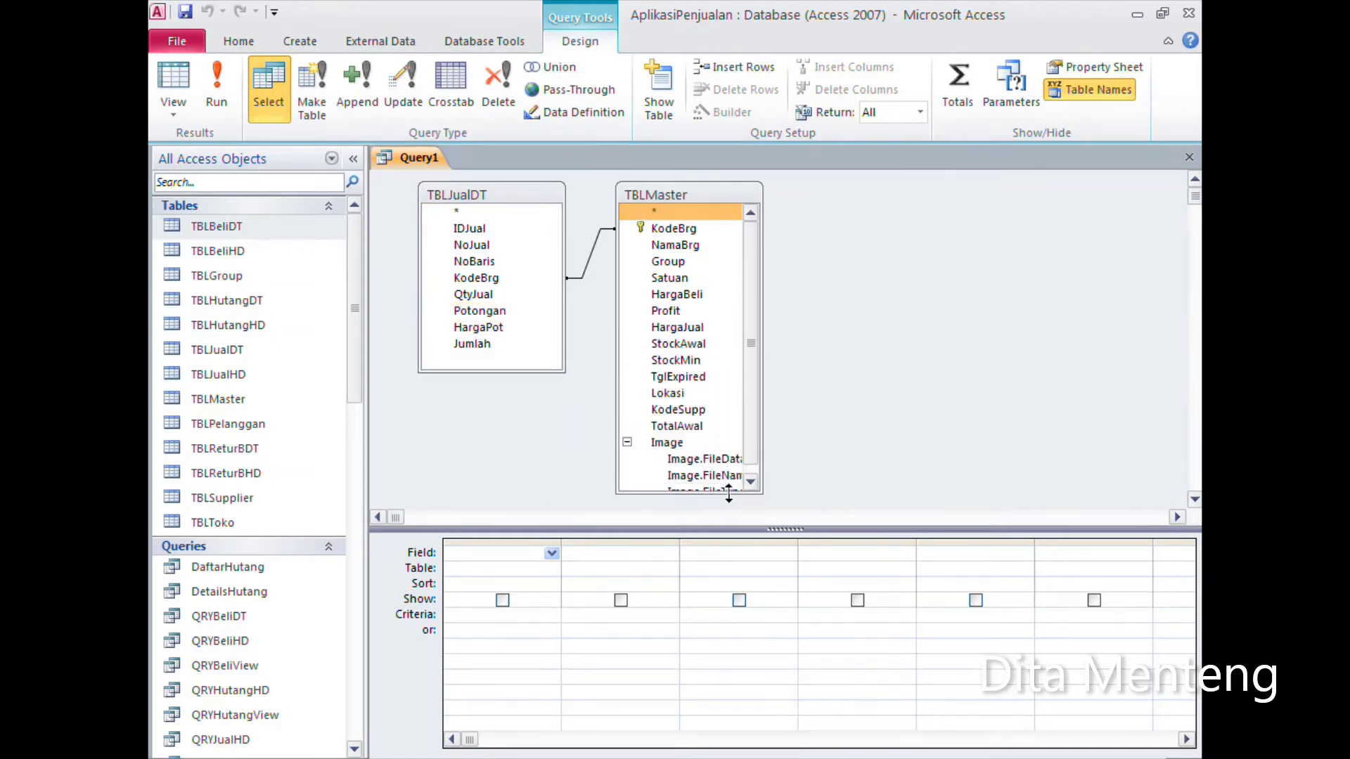
Step: Add IDJual, NoJual, NoBaris, KodeBrg, NamaBrg and HargaJual to the query grid
left_click(627, 442)
double_click(483, 232)
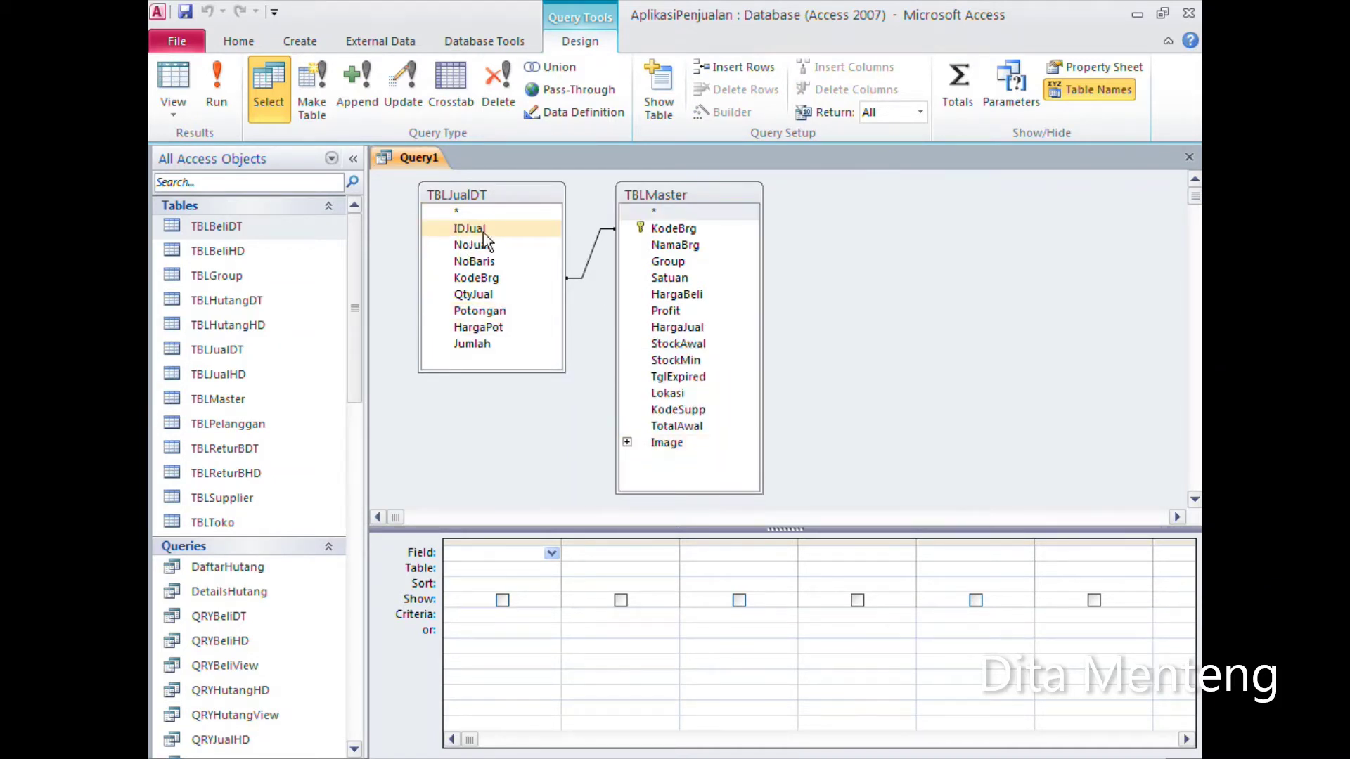
double_click(483, 245)
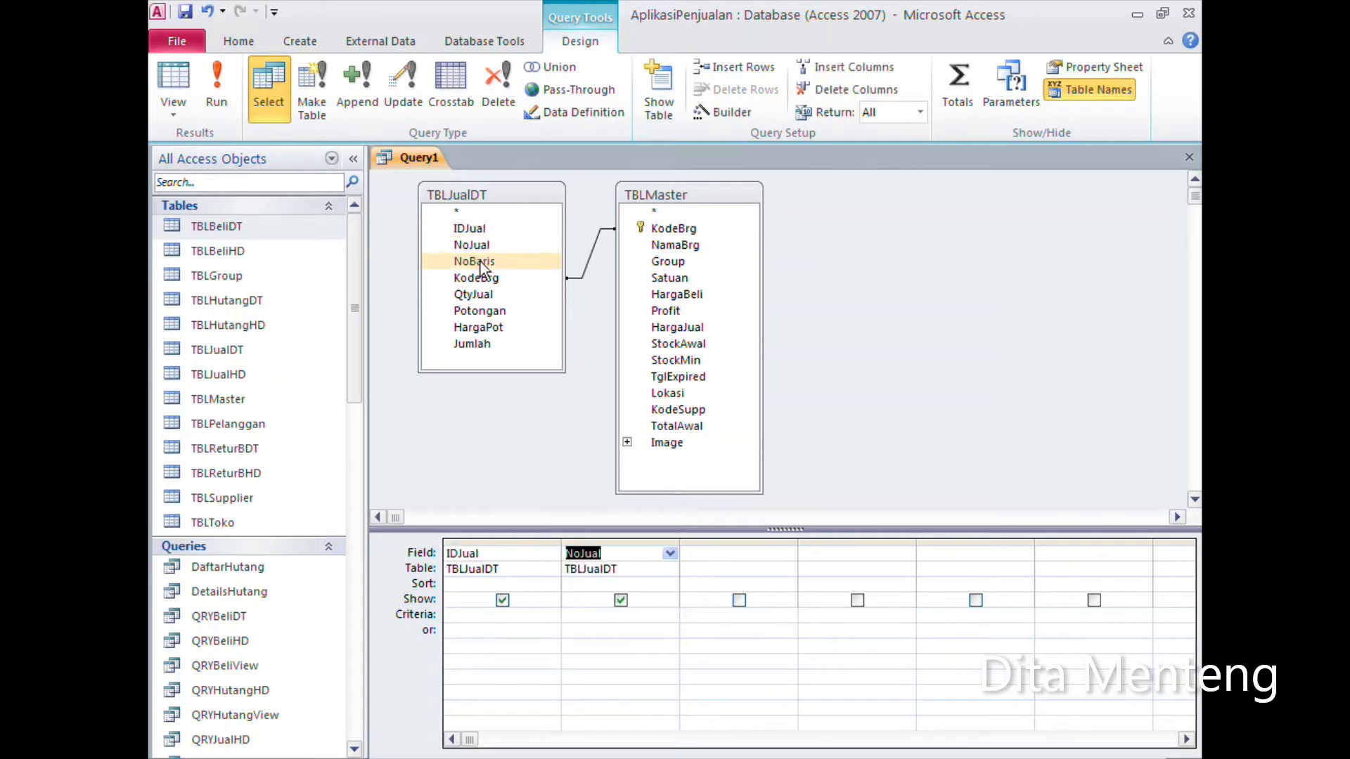
left_click(483, 263)
double_click(482, 261)
double_click(483, 278)
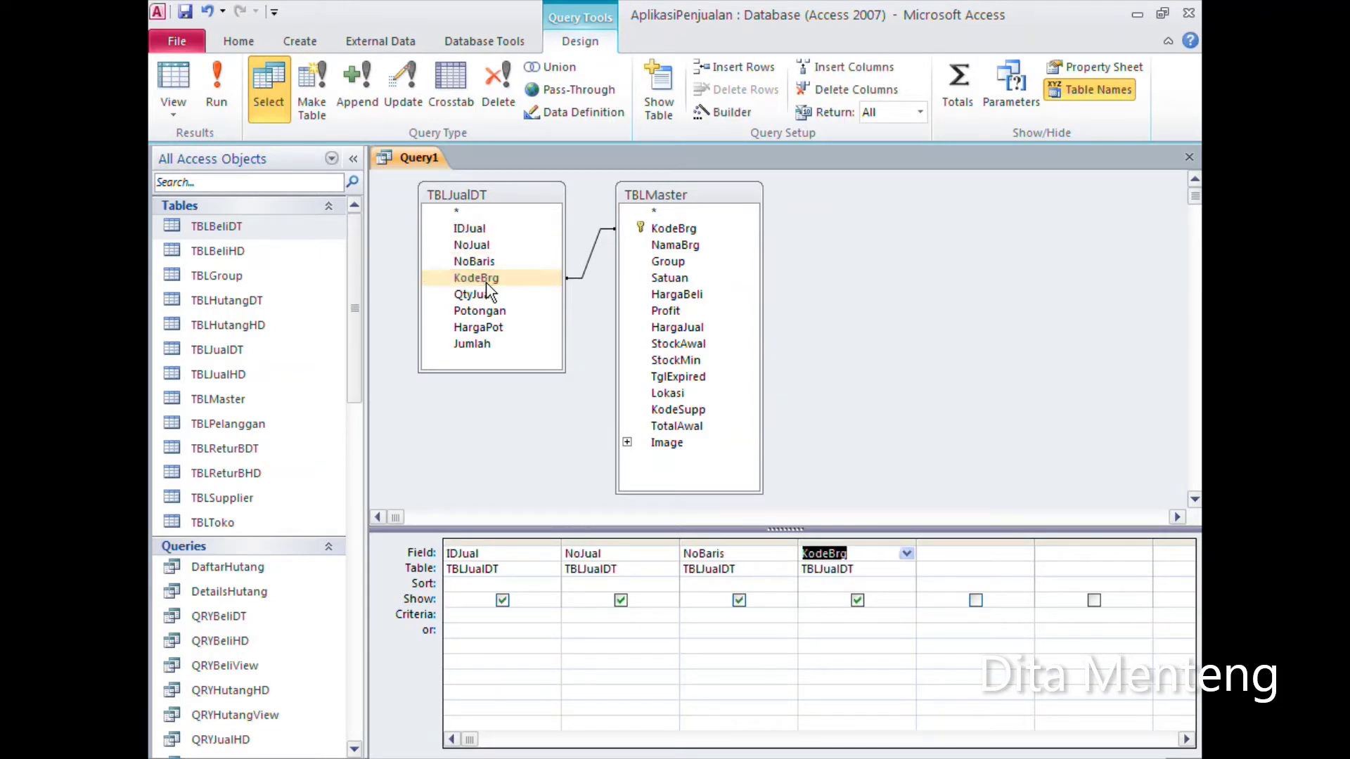
left_click(674, 262)
left_click(694, 247)
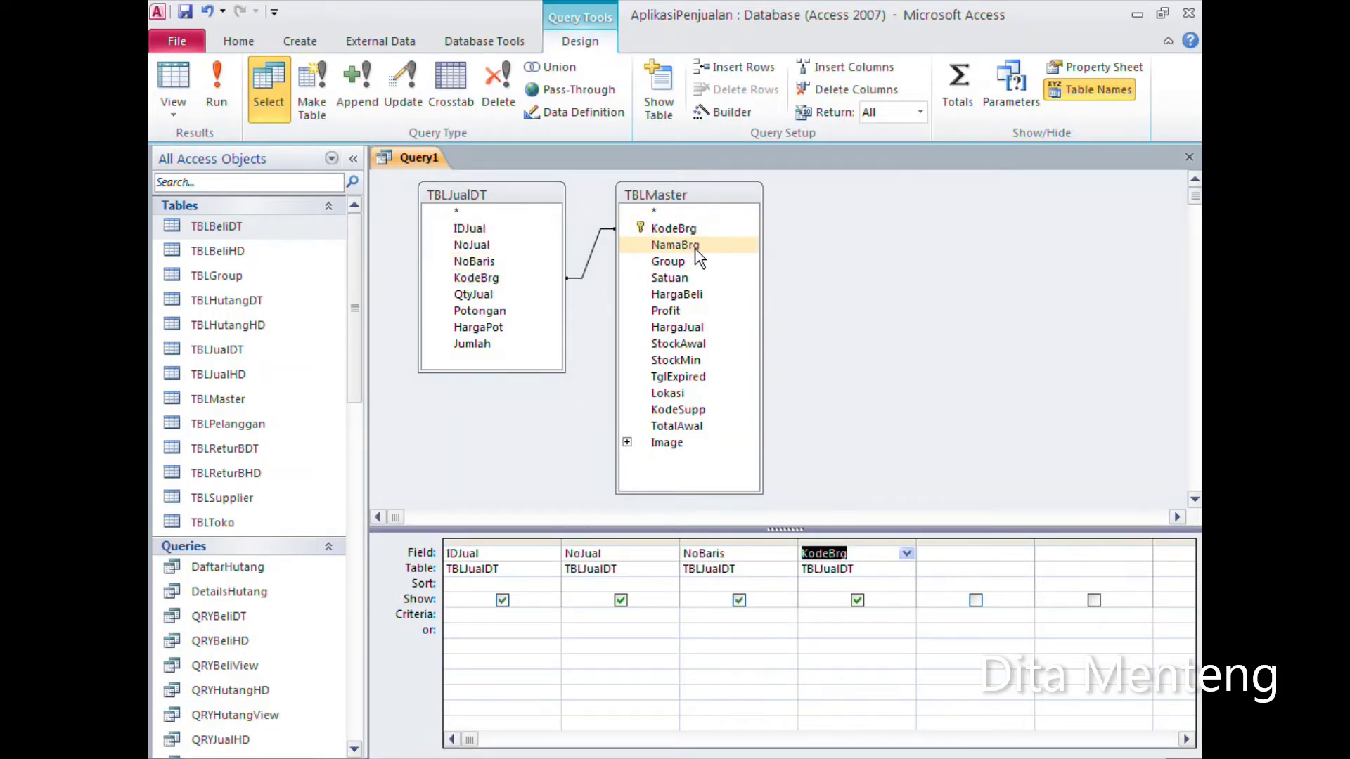
double_click(697, 247)
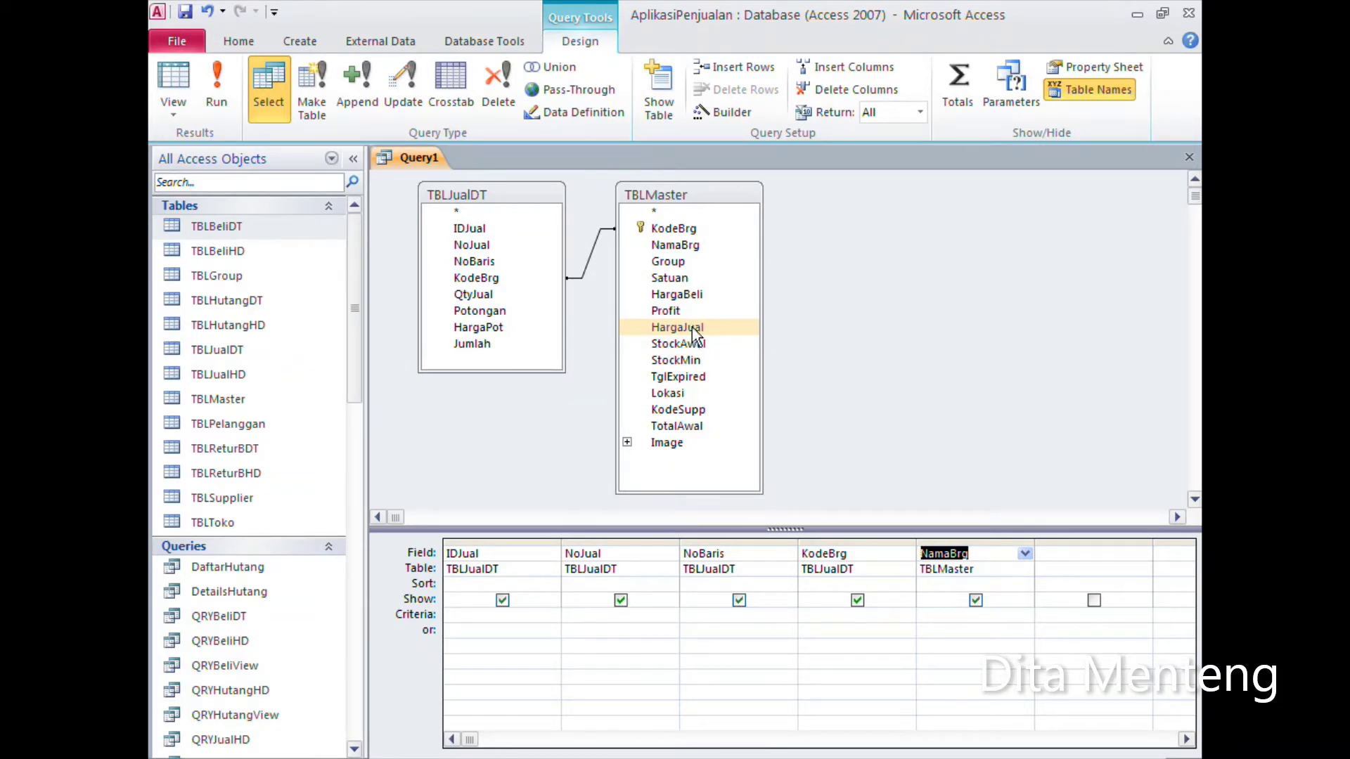
double_click(677, 328)
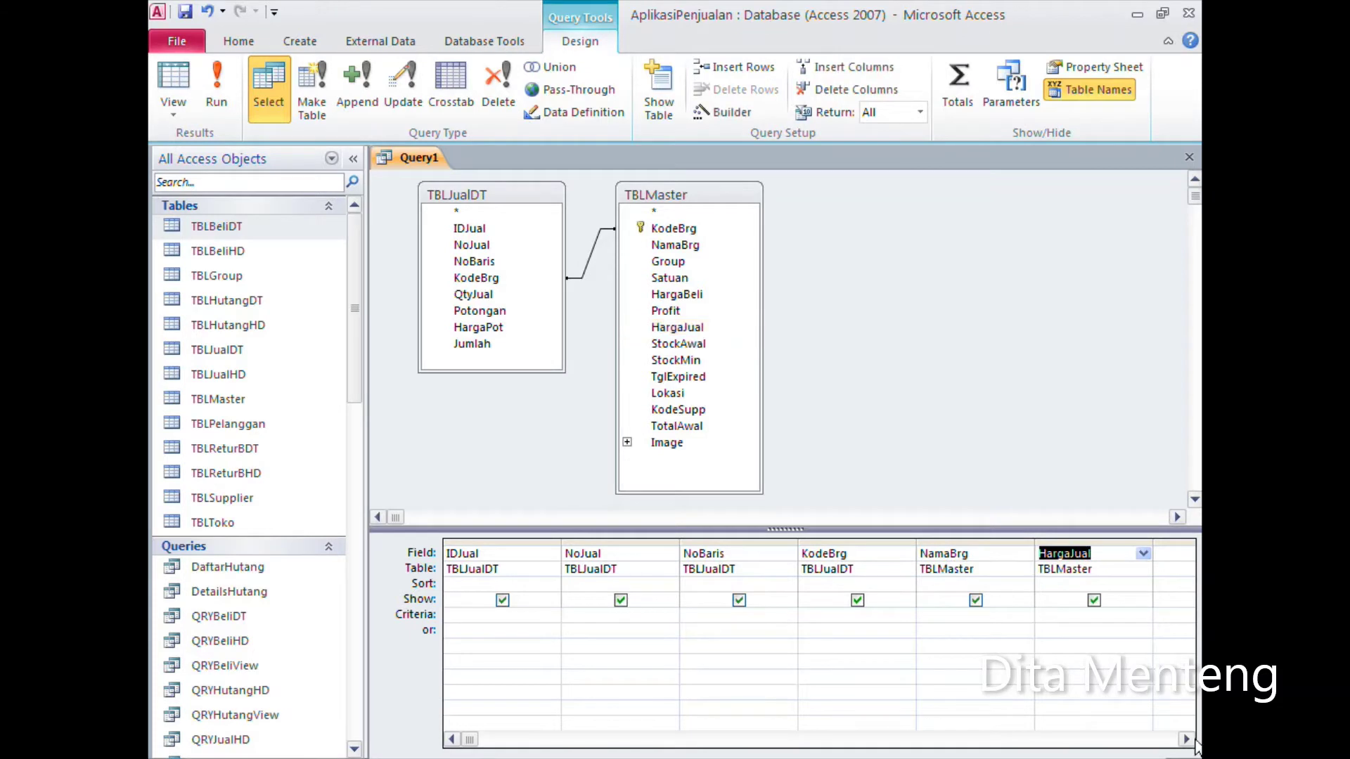
Step: Add QtyJual, Potongan, HargaPot and Jumlah to the next empty grid columns
left_click(1187, 739)
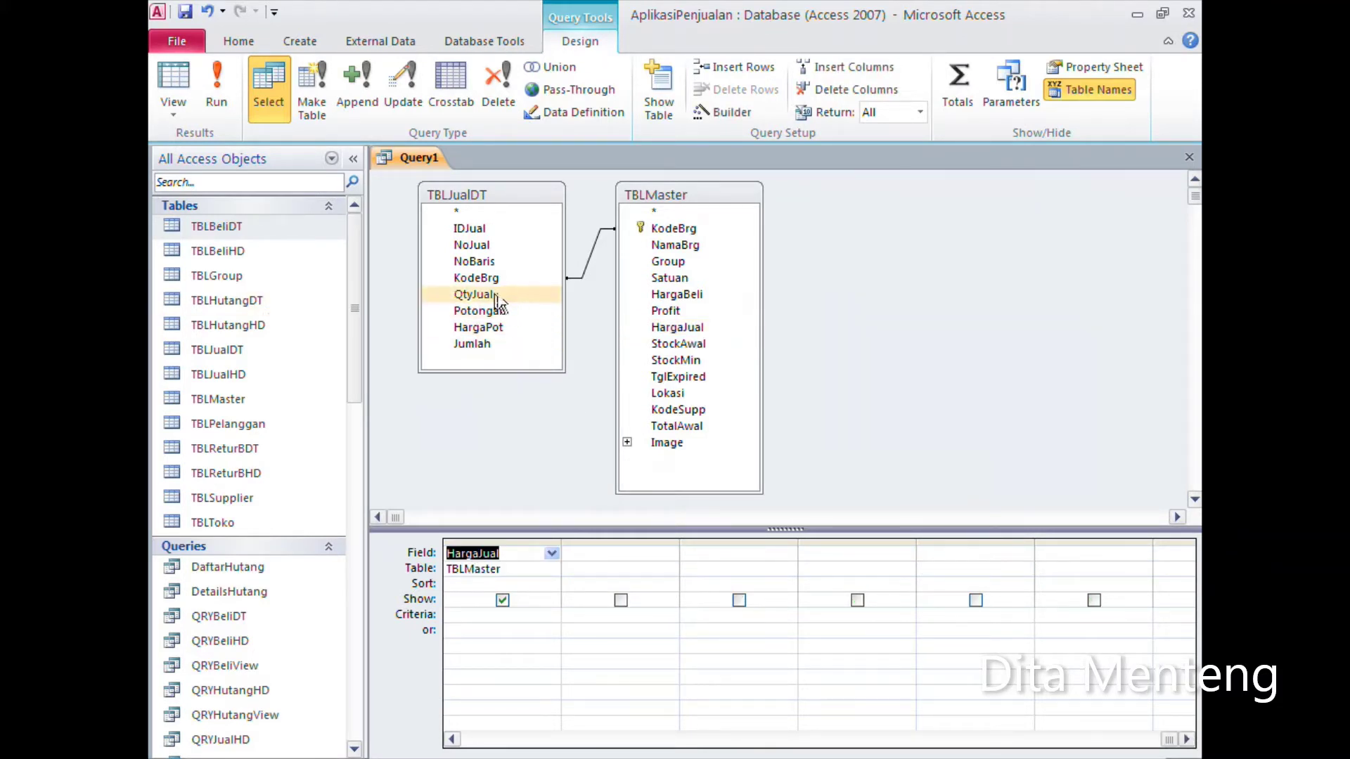
double_click(474, 295)
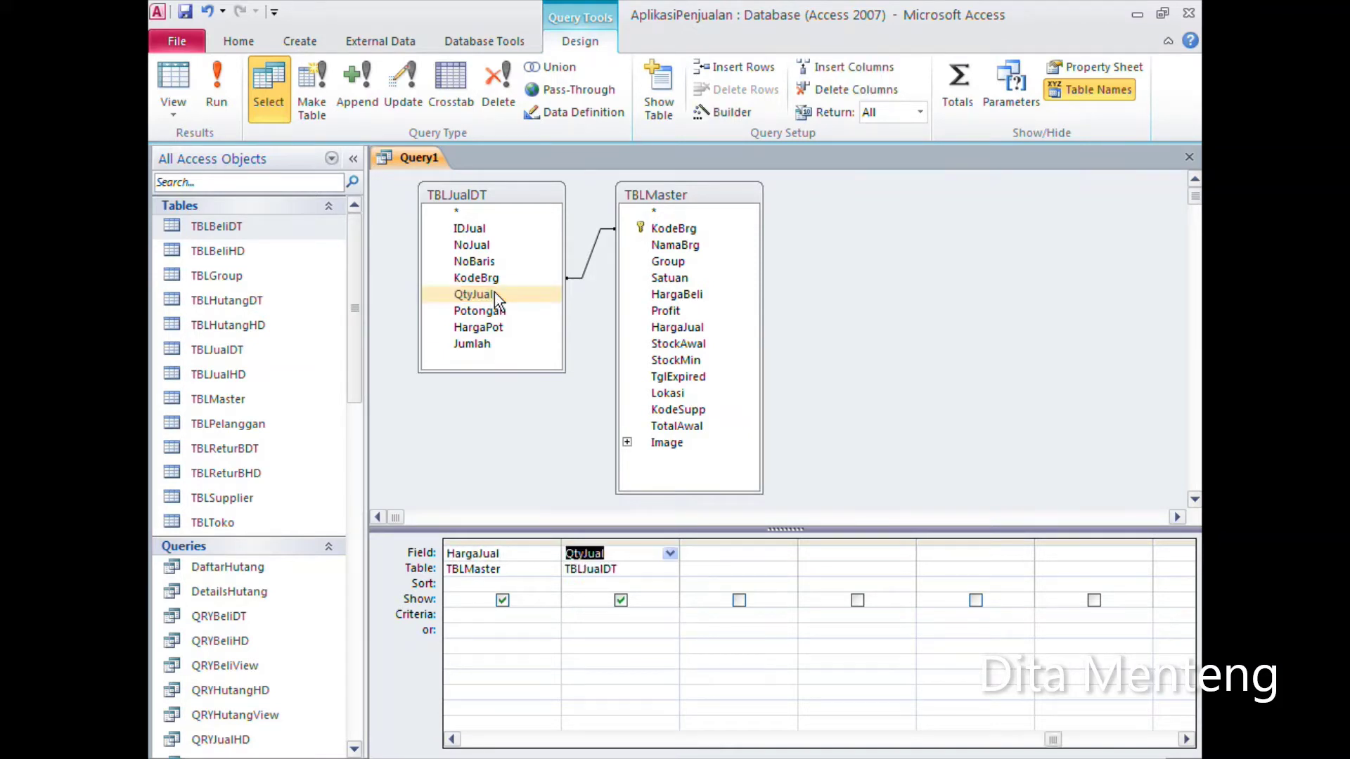
double_click(478, 310)
double_click(497, 328)
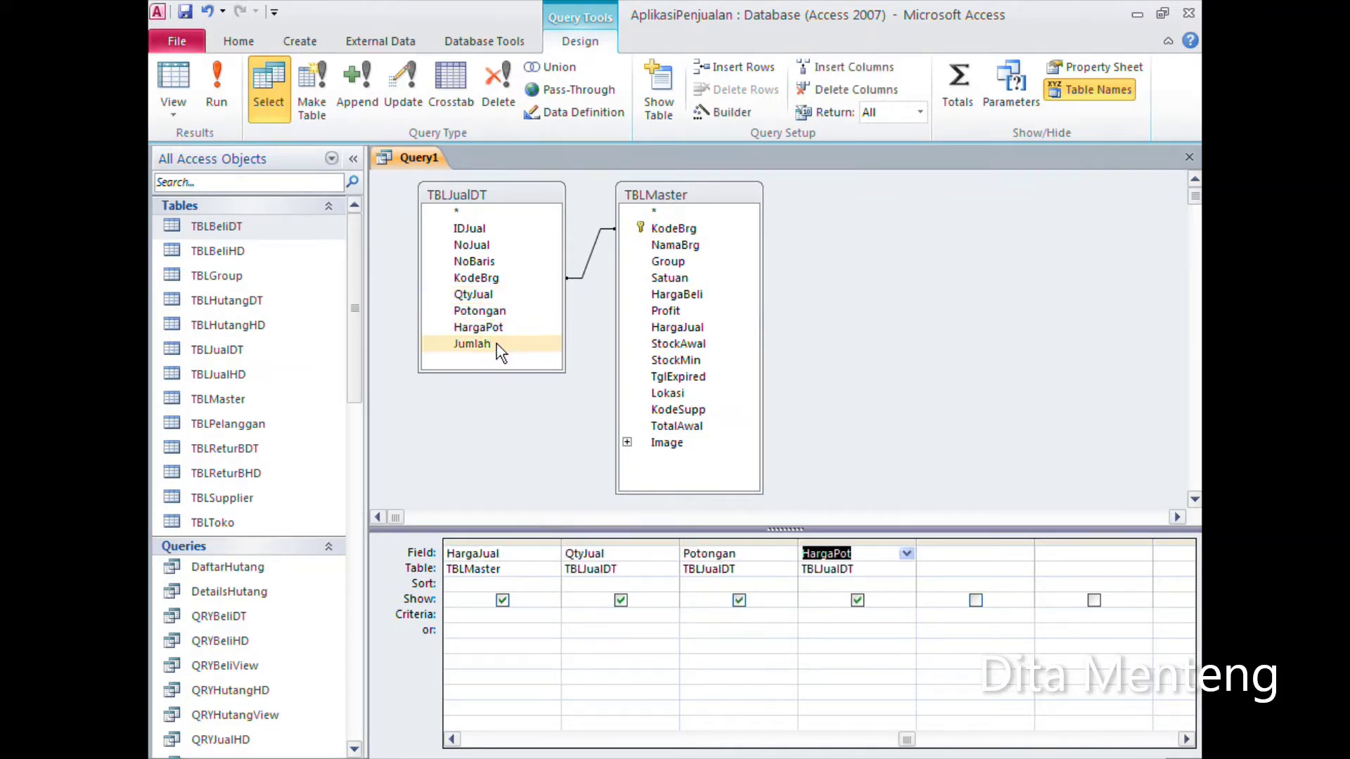
double_click(496, 348)
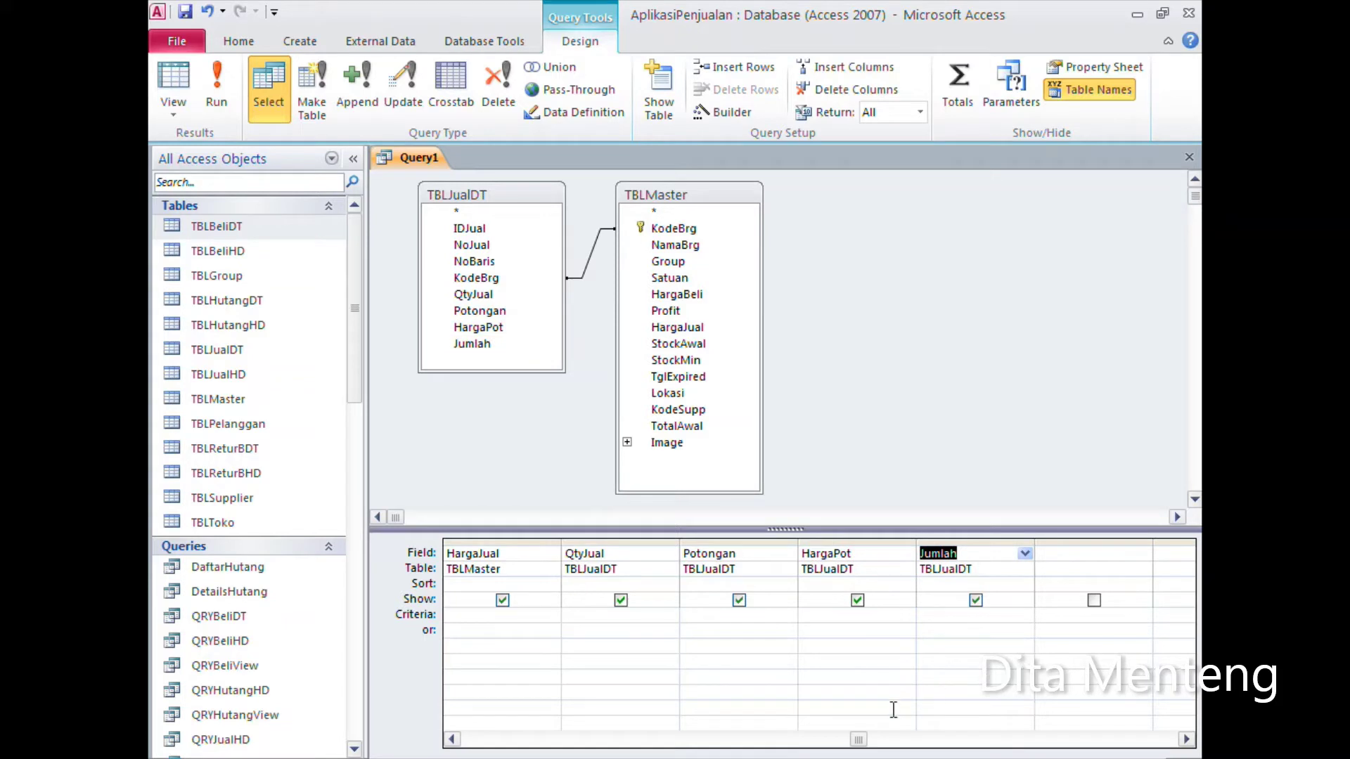
left_click_drag(857, 740, 443, 747)
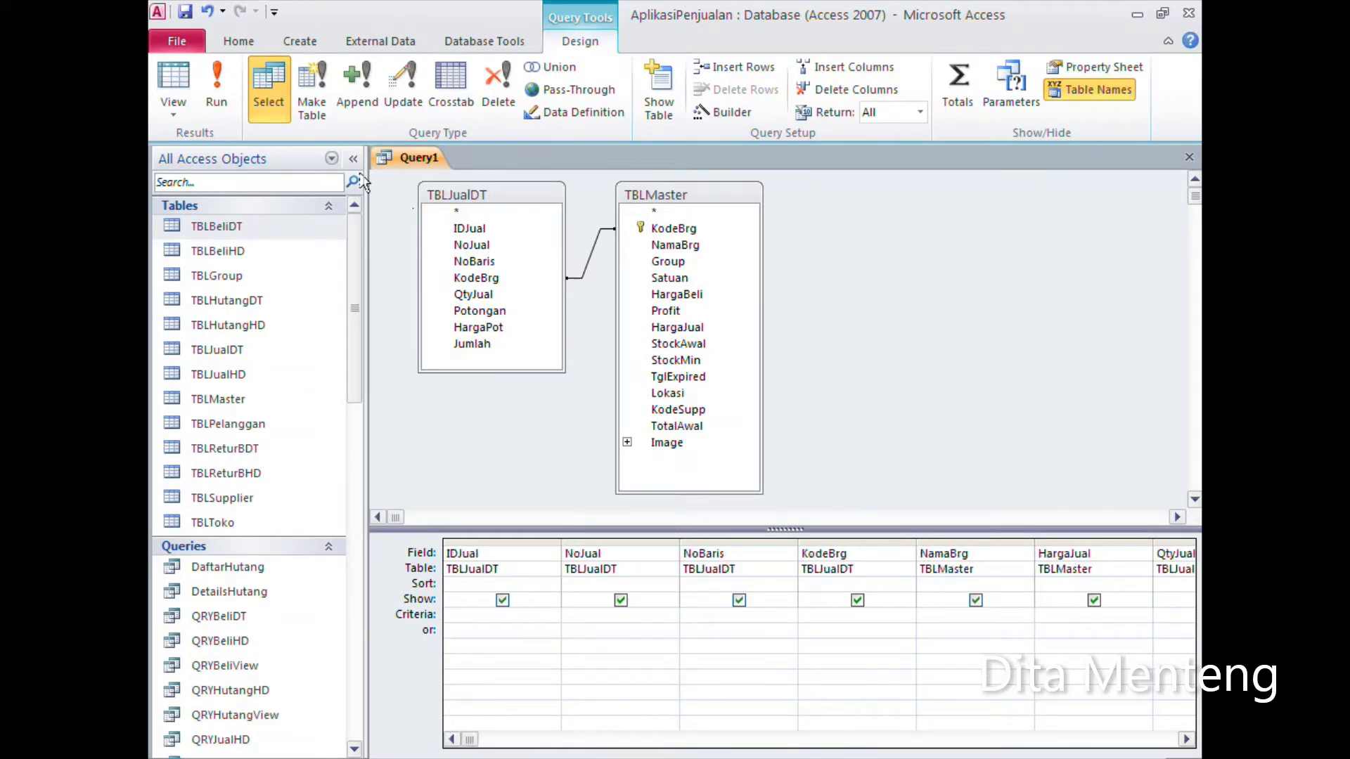
Step: Save the detail query as QRYJualDT and close its design tab
left_click(185, 12)
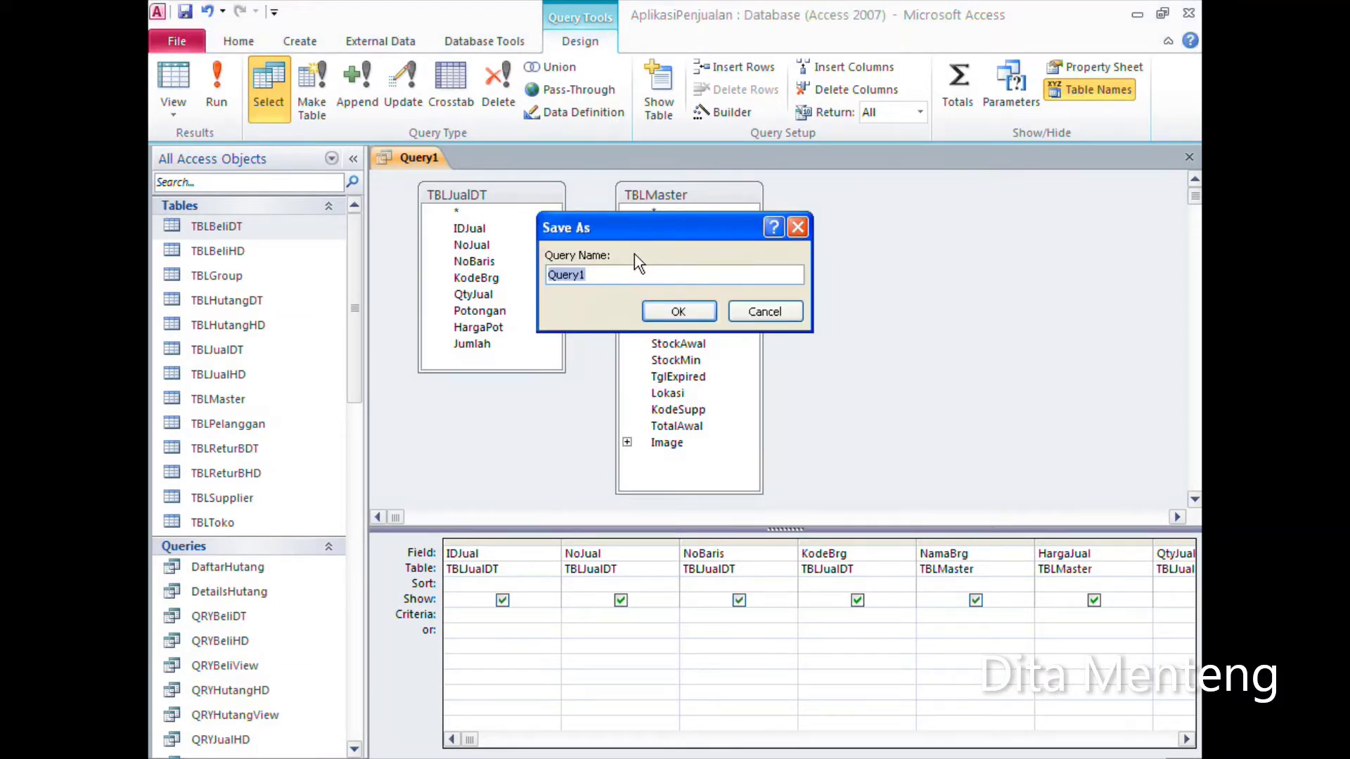
type("Q")
type("RY")
type("JualDT")
left_click(677, 312)
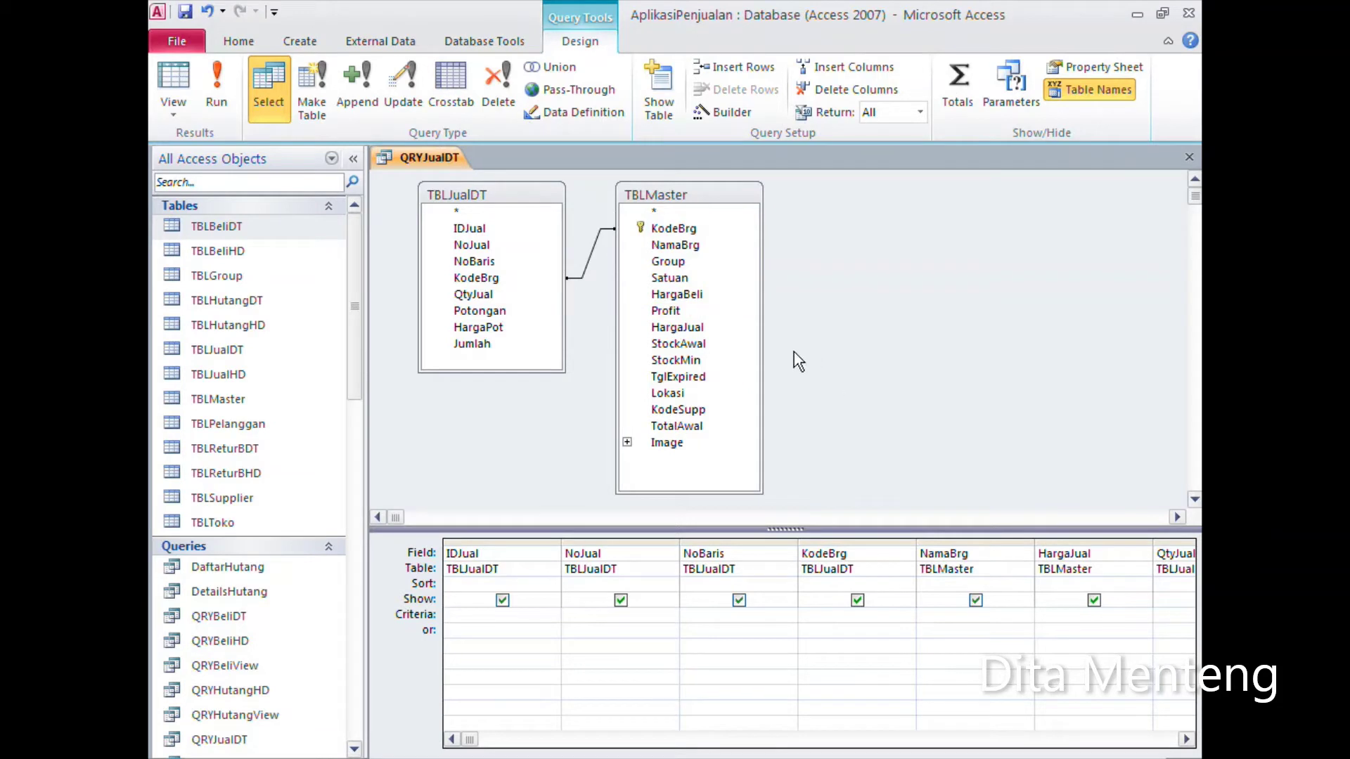
left_click(1189, 158)
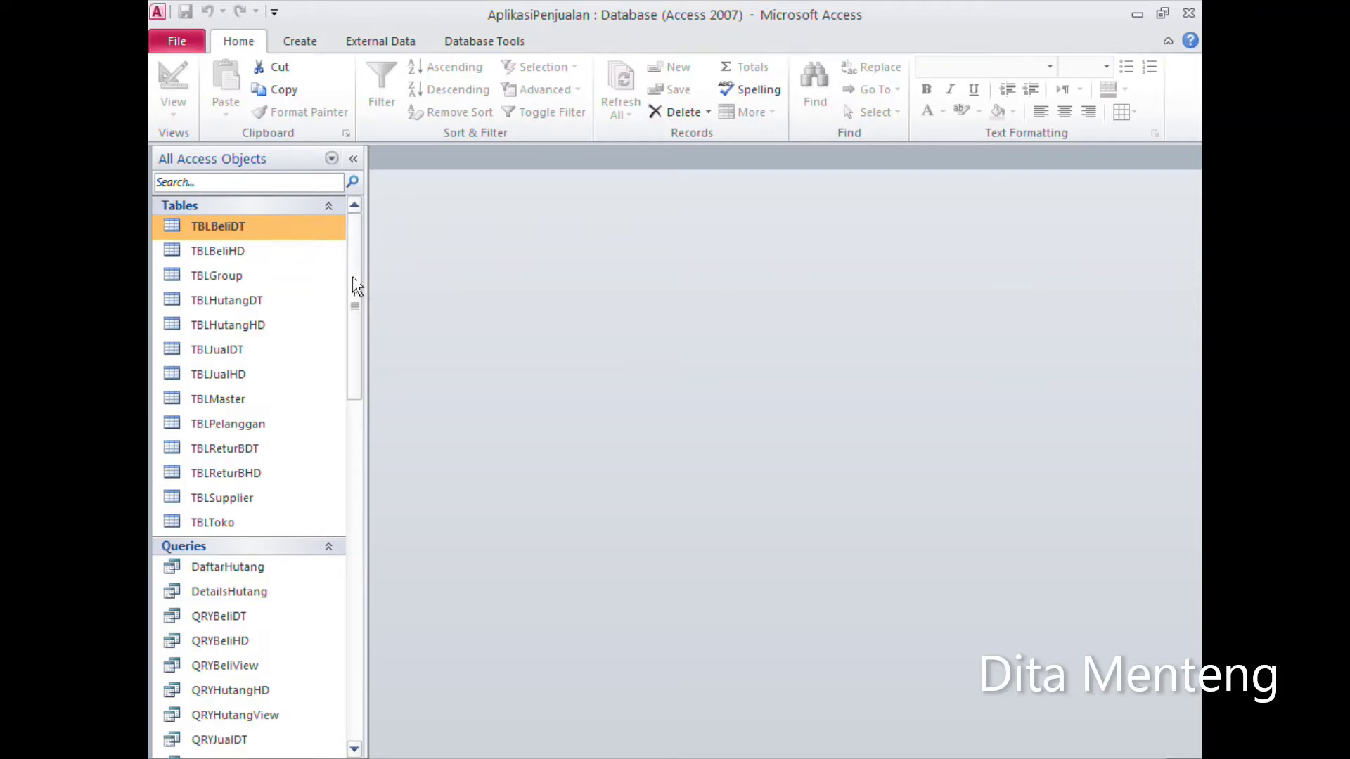
Step: Open the Relationships window and add TBLJualHD and TBLJualDT to the diagram
left_click(496, 47)
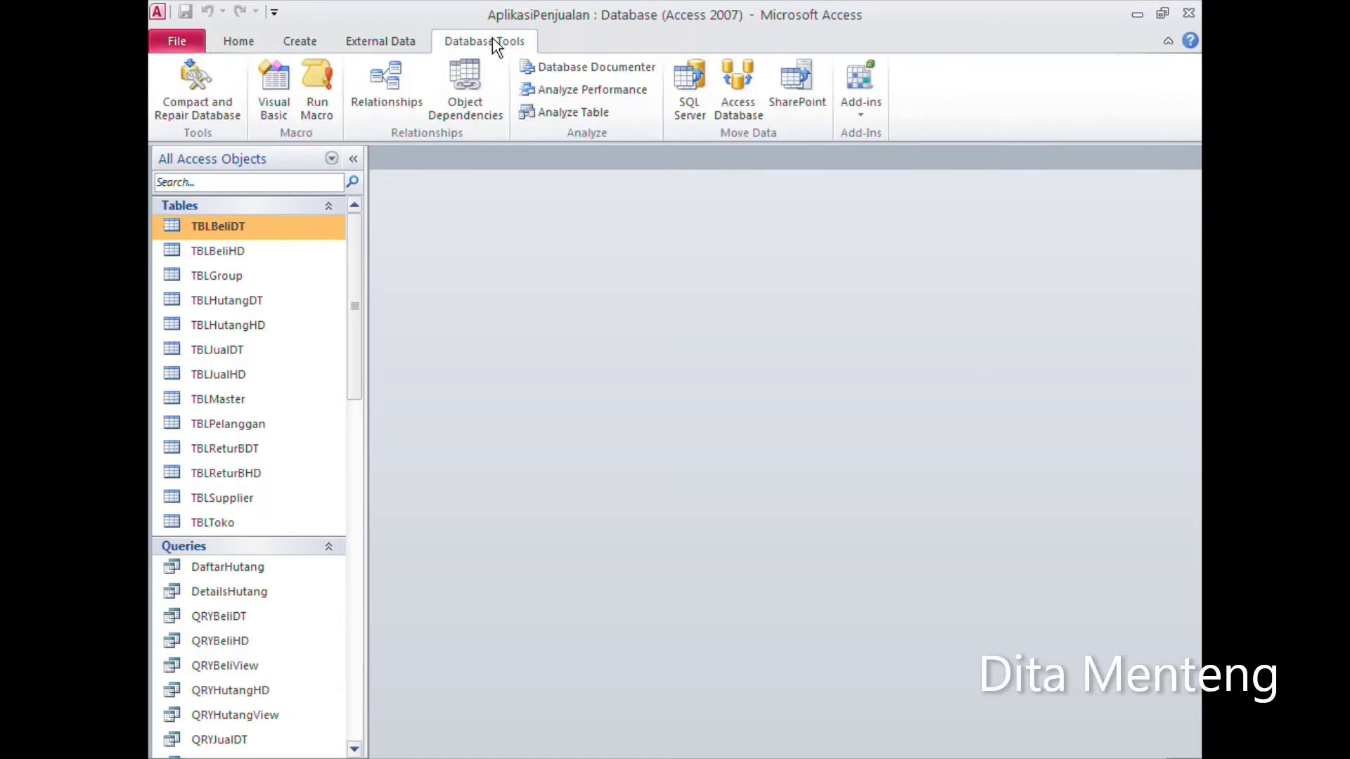
left_click(404, 82)
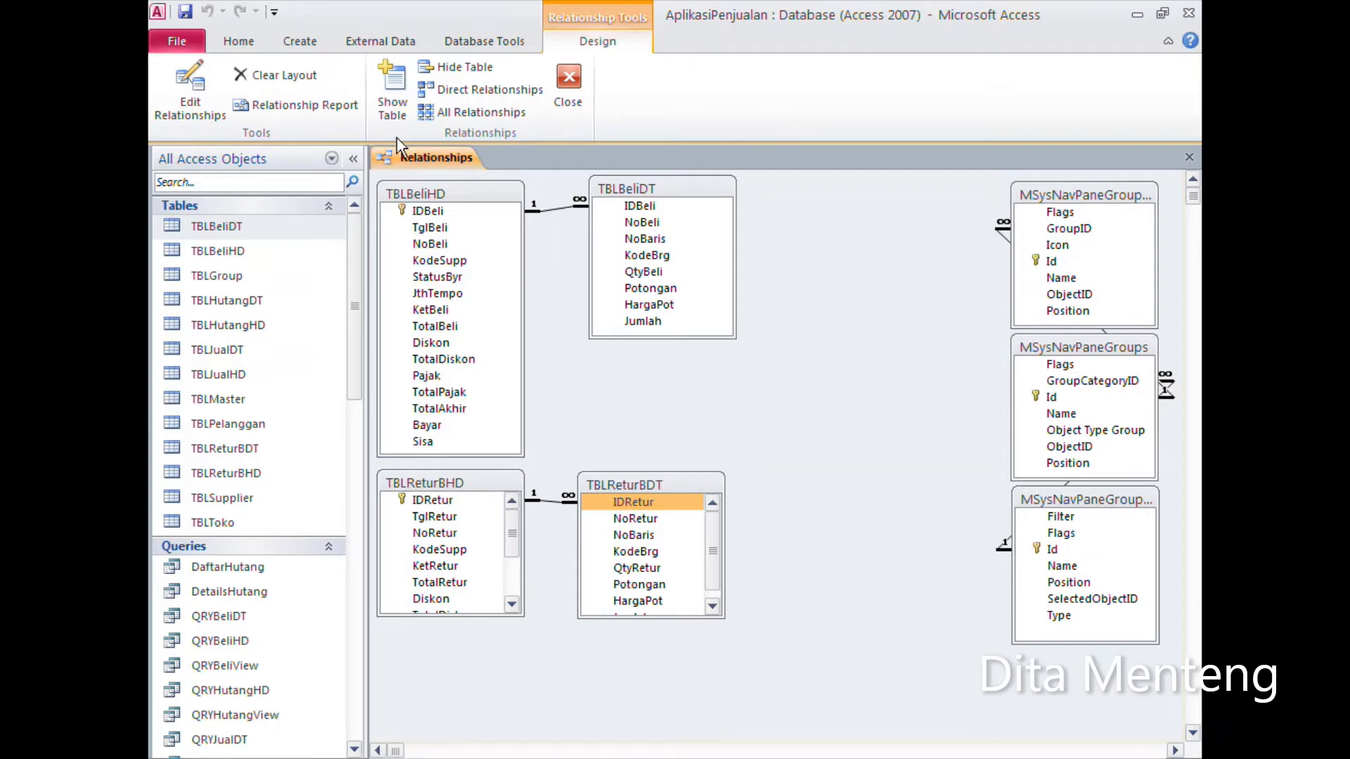
left_click(401, 115)
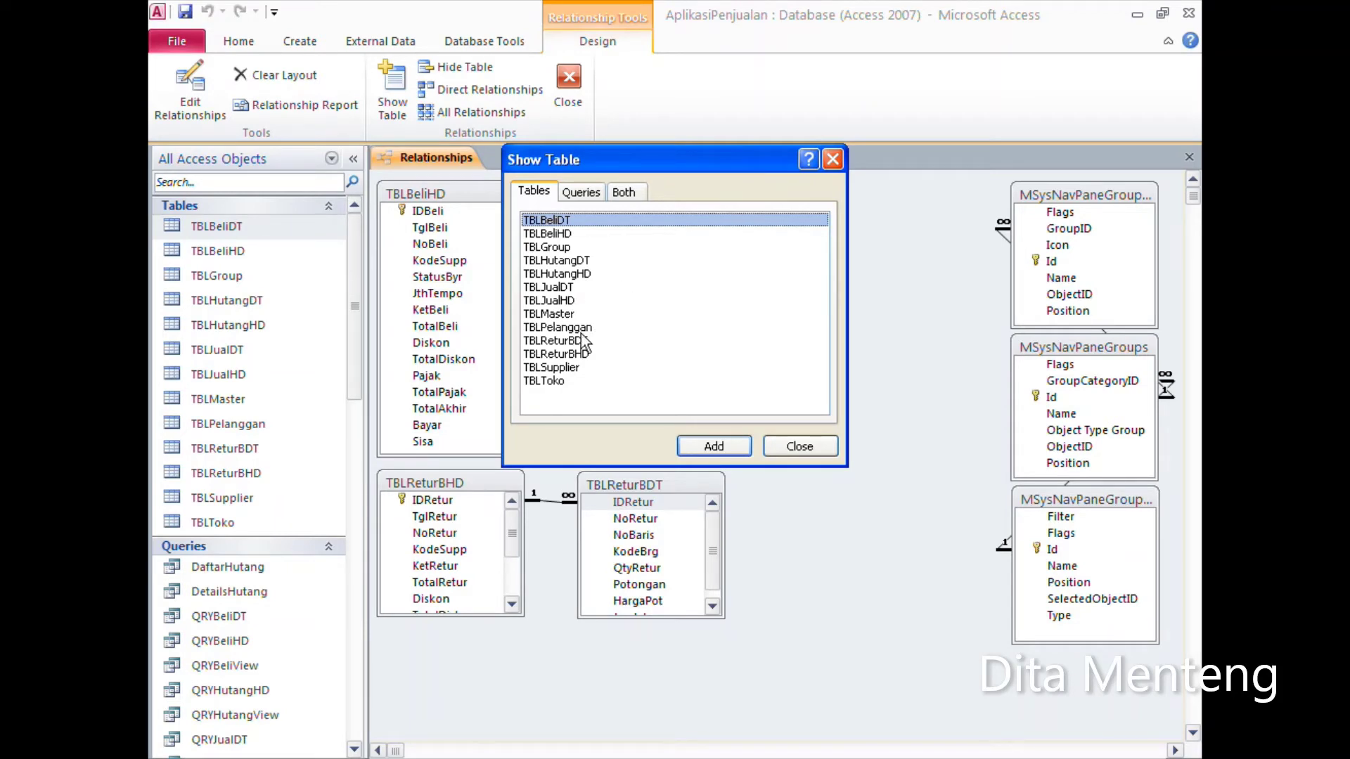
left_click(575, 301)
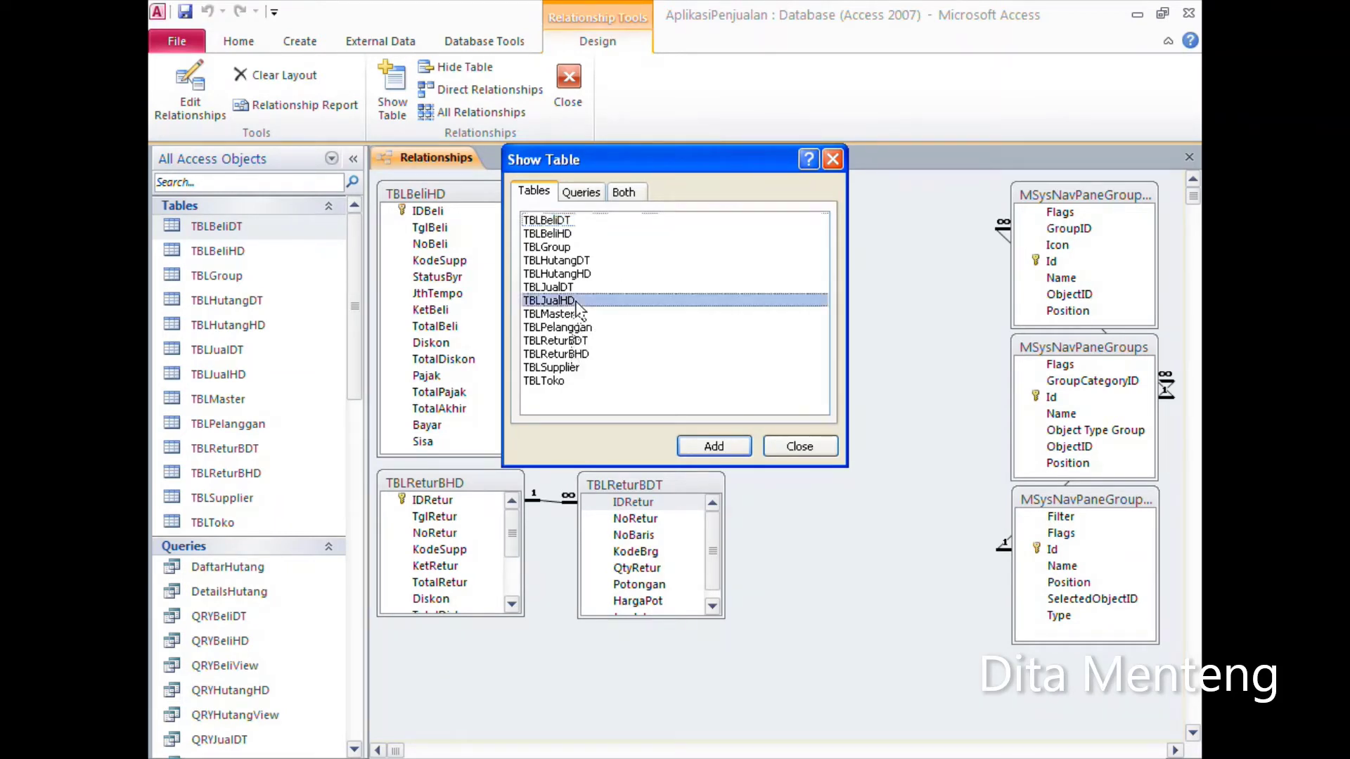
left_click(729, 451)
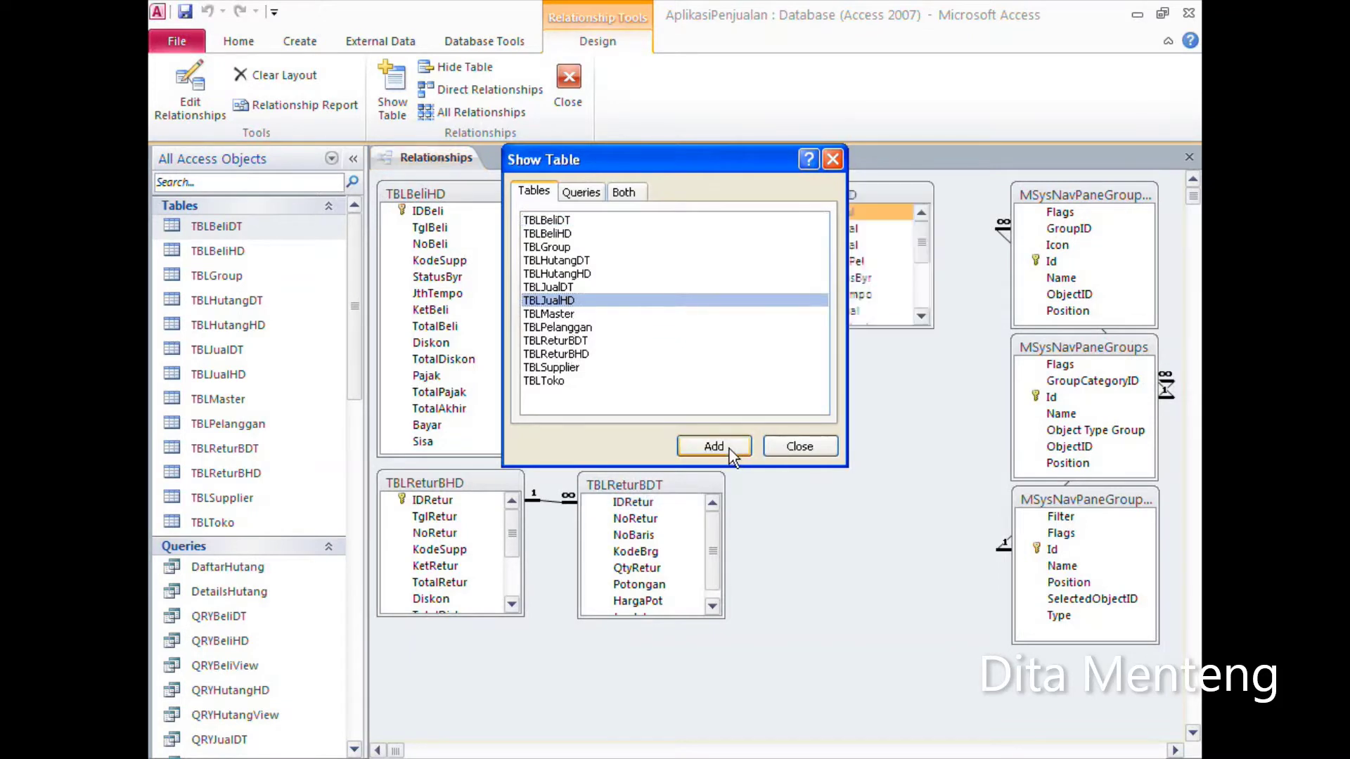
left_click(603, 288)
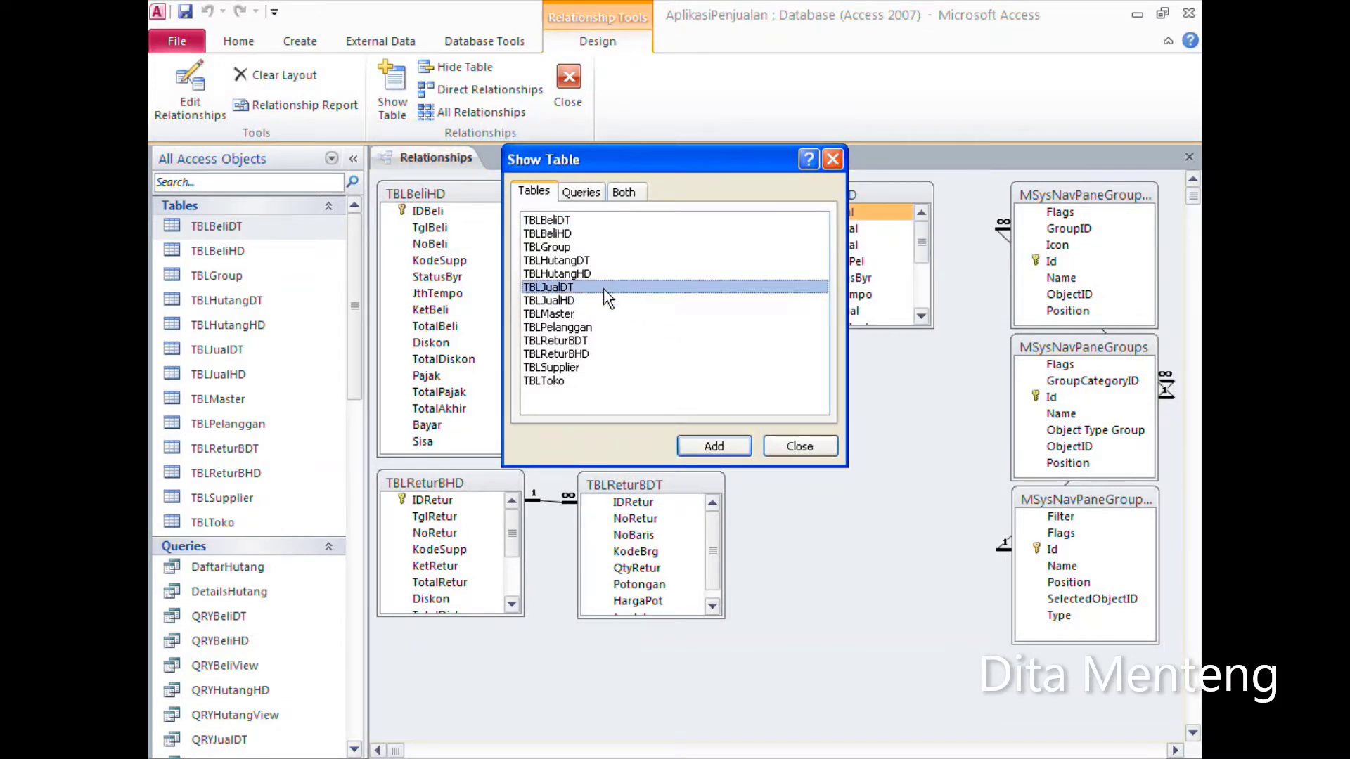
left_click(719, 450)
Step: Add TBLHutangHD and TBLHutangDT to the diagram and close the table list
left_click_drag(638, 160, 960, 407)
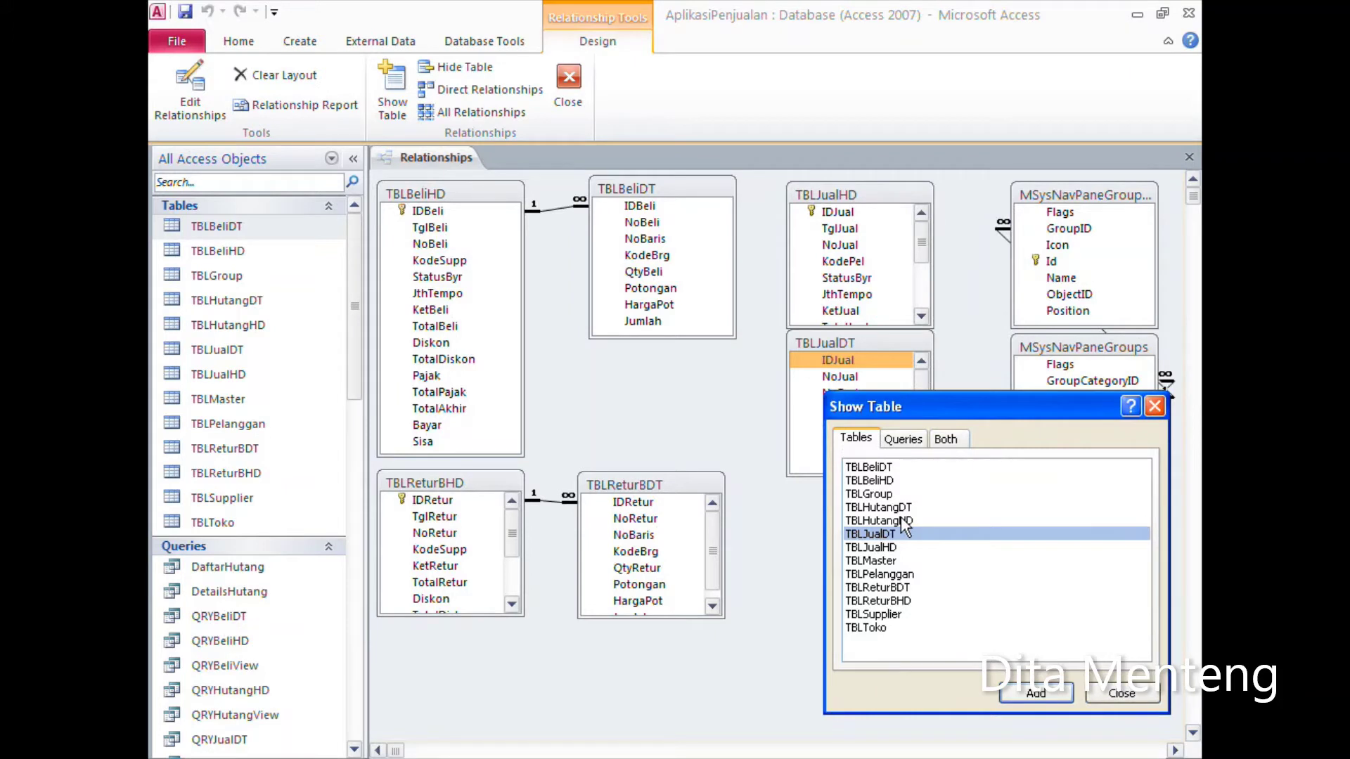
left_click(905, 521)
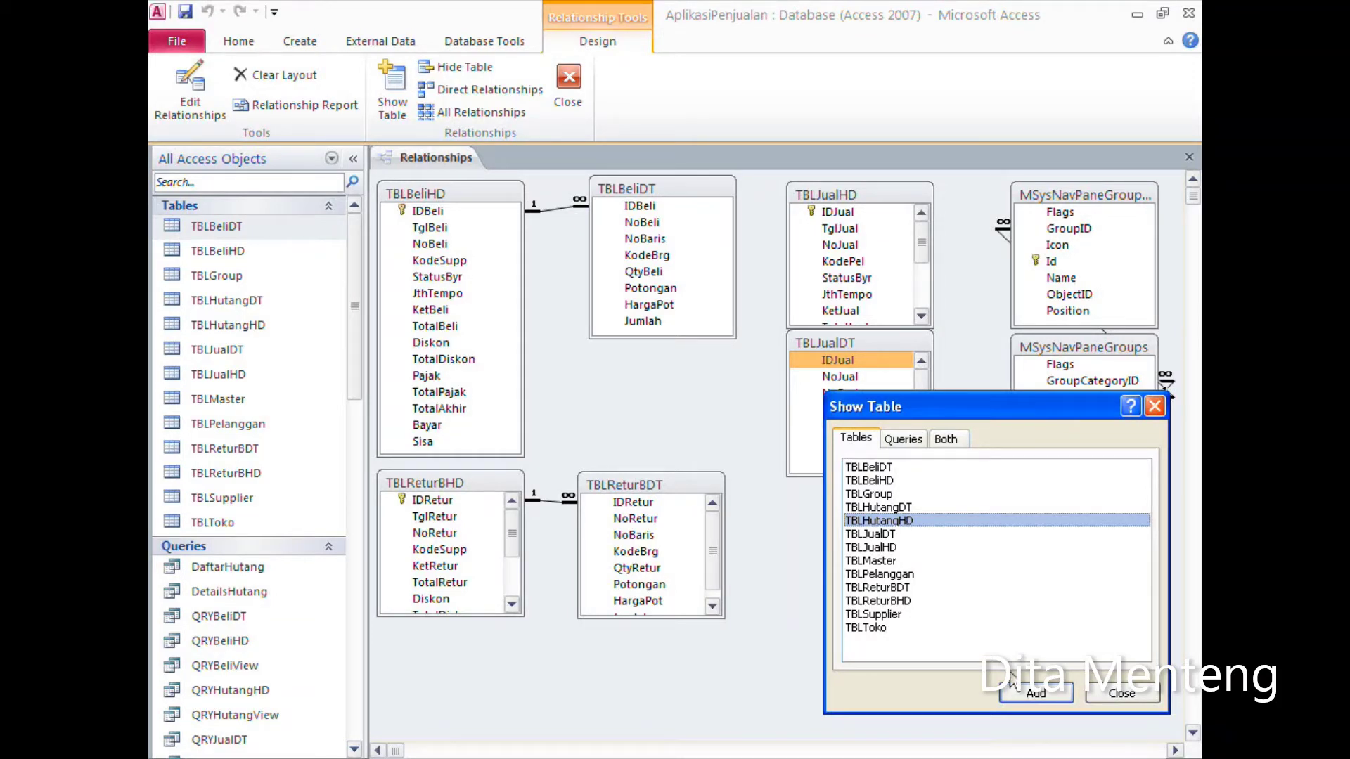
left_click(1032, 694)
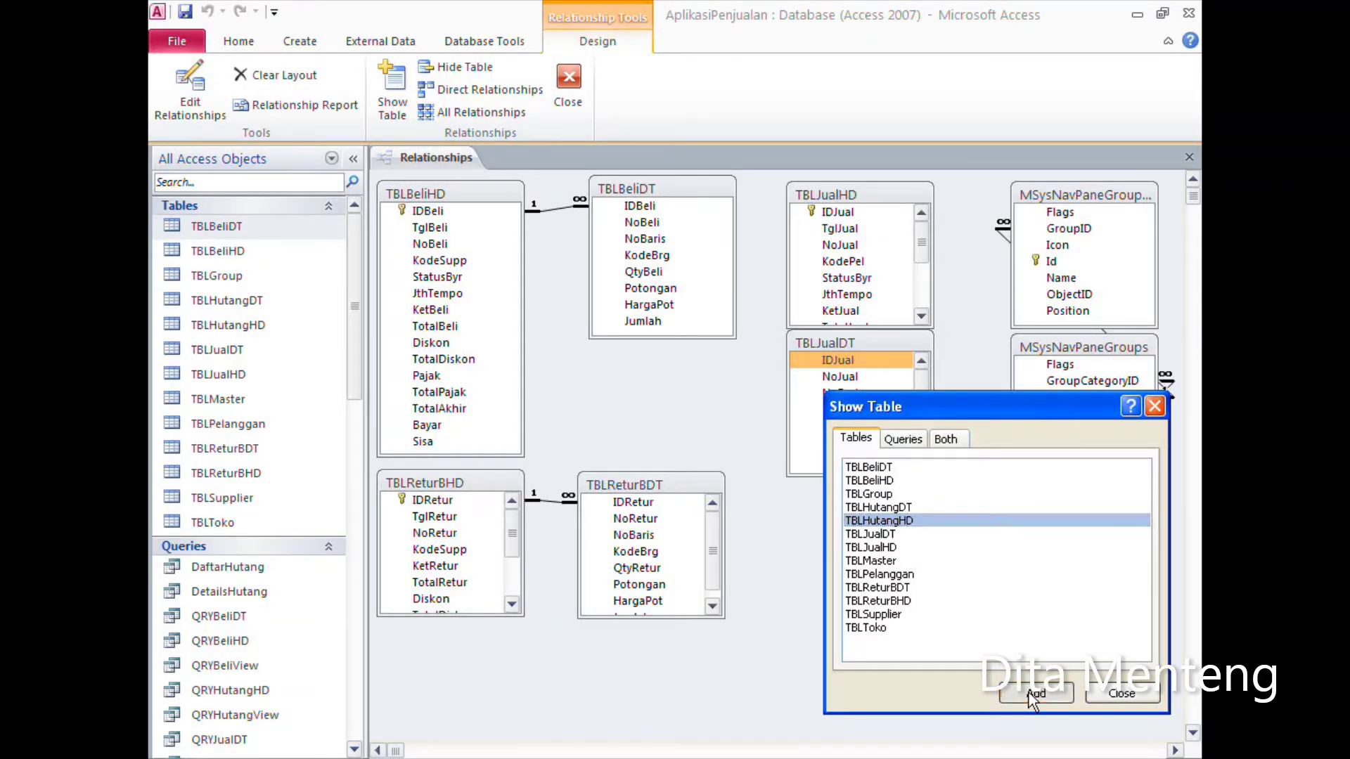
left_click(911, 509)
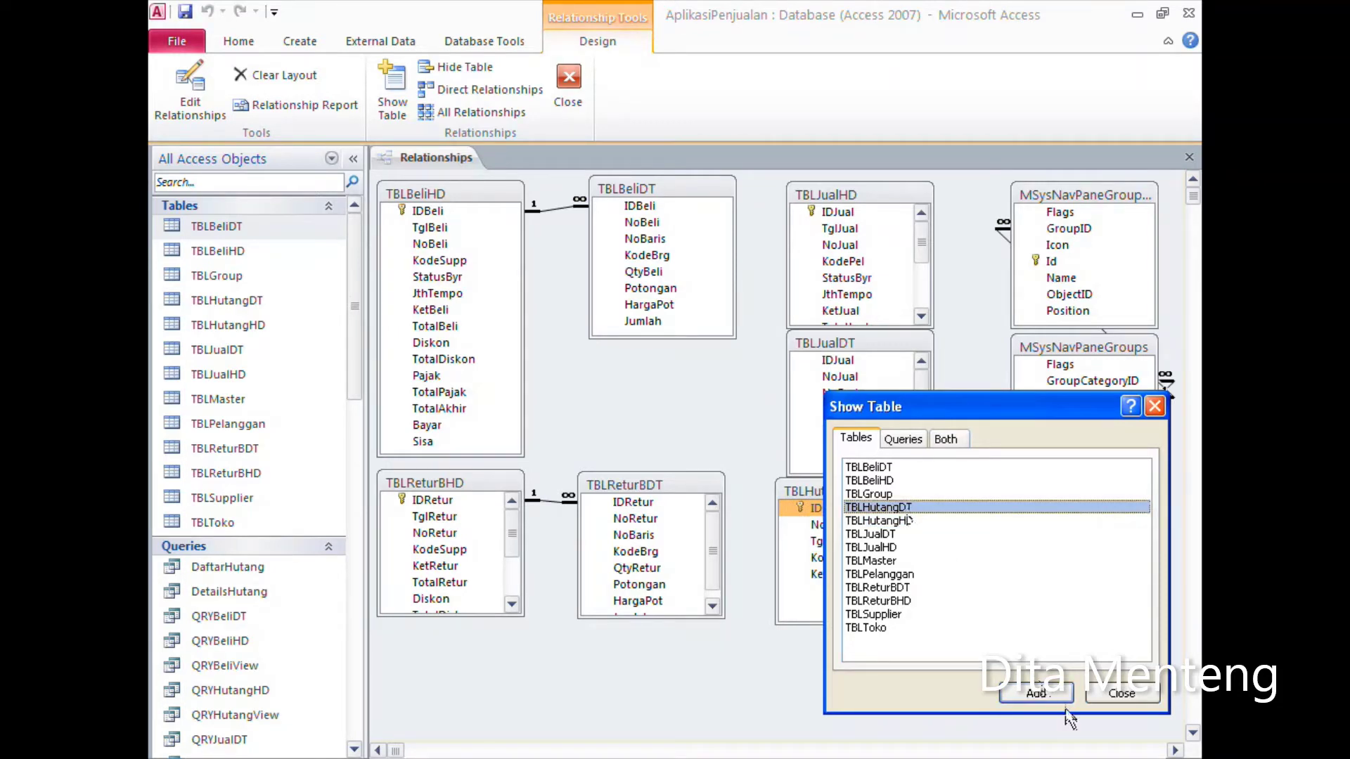
left_click(1039, 692)
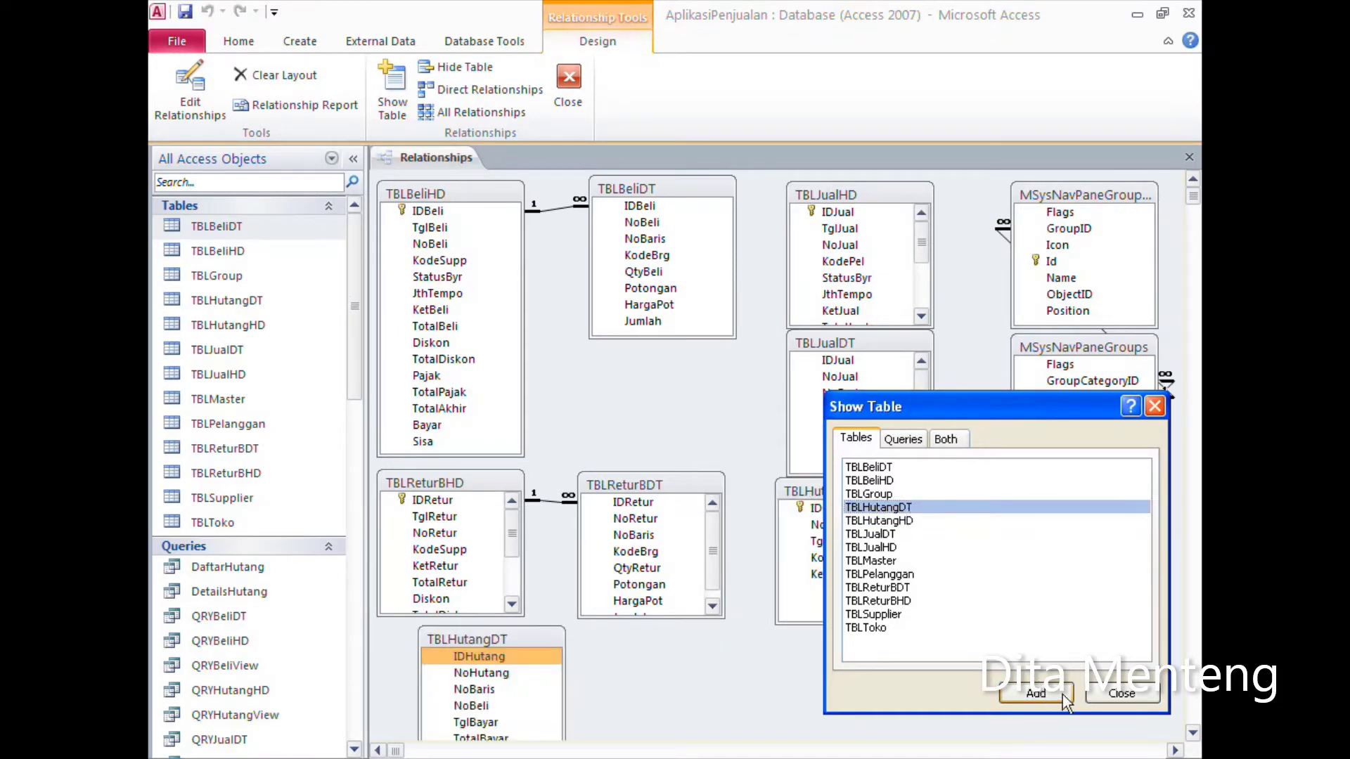
left_click(1123, 697)
Step: Place TBLHutangDT right beside TBLHutangHD in the lower-left of the diagram
left_click_drag(836, 491, 677, 643)
left_click_drag(525, 640, 480, 641)
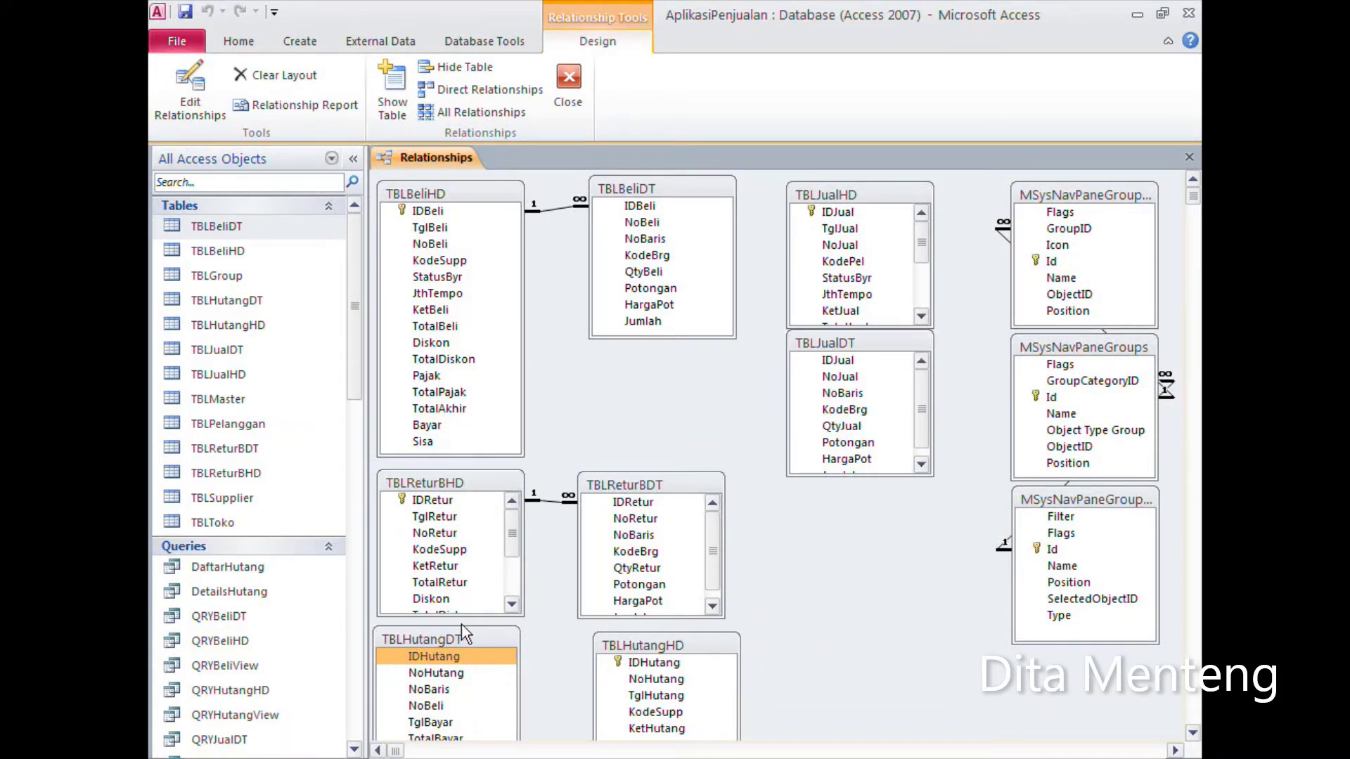
left_click_drag(464, 633, 817, 631)
mouse_move(677, 645)
left_mouse_down()
mouse_move(445, 629)
mouse_move(459, 635)
left_mouse_up()
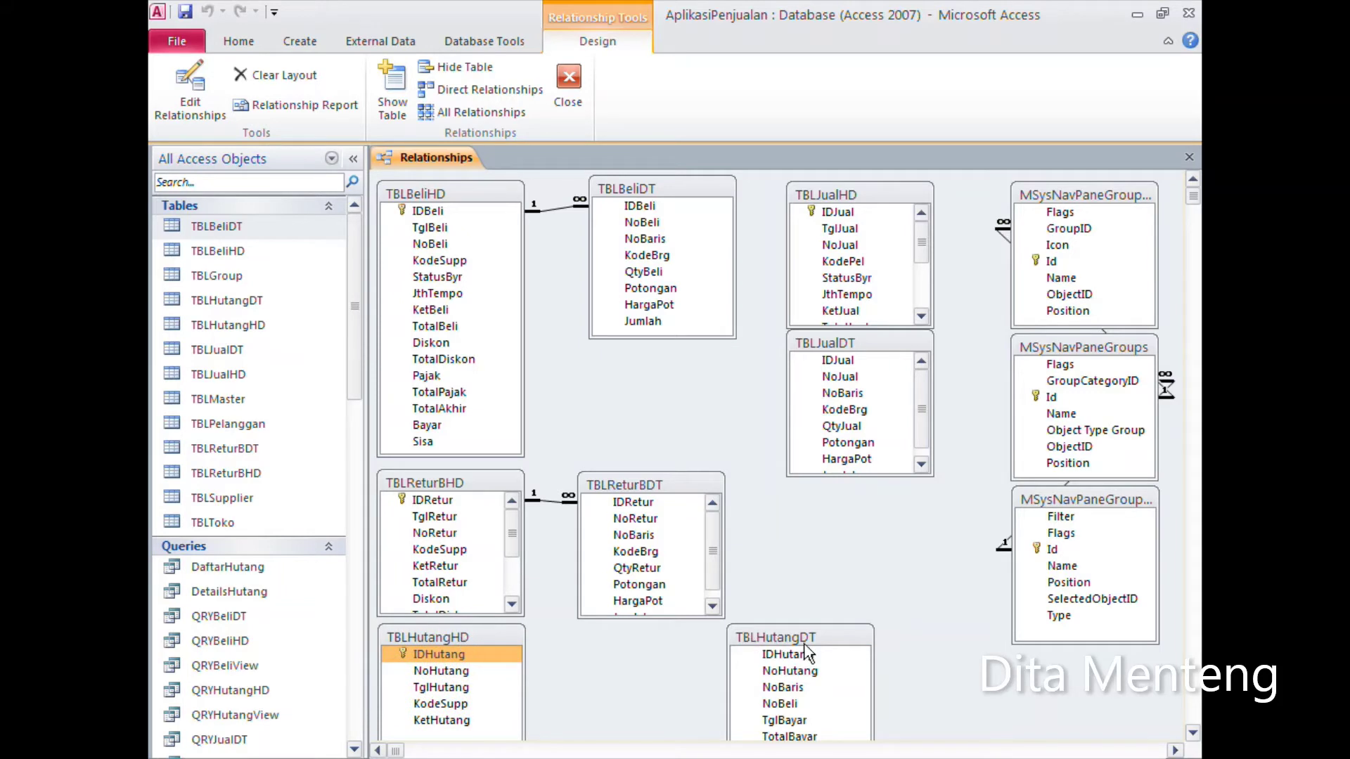
left_click_drag(813, 644, 661, 644)
Step: Link IDHutang from TBLHutangHD to TBLHutangDT with referential integrity, cascade update and cascade delete
left_click(633, 654)
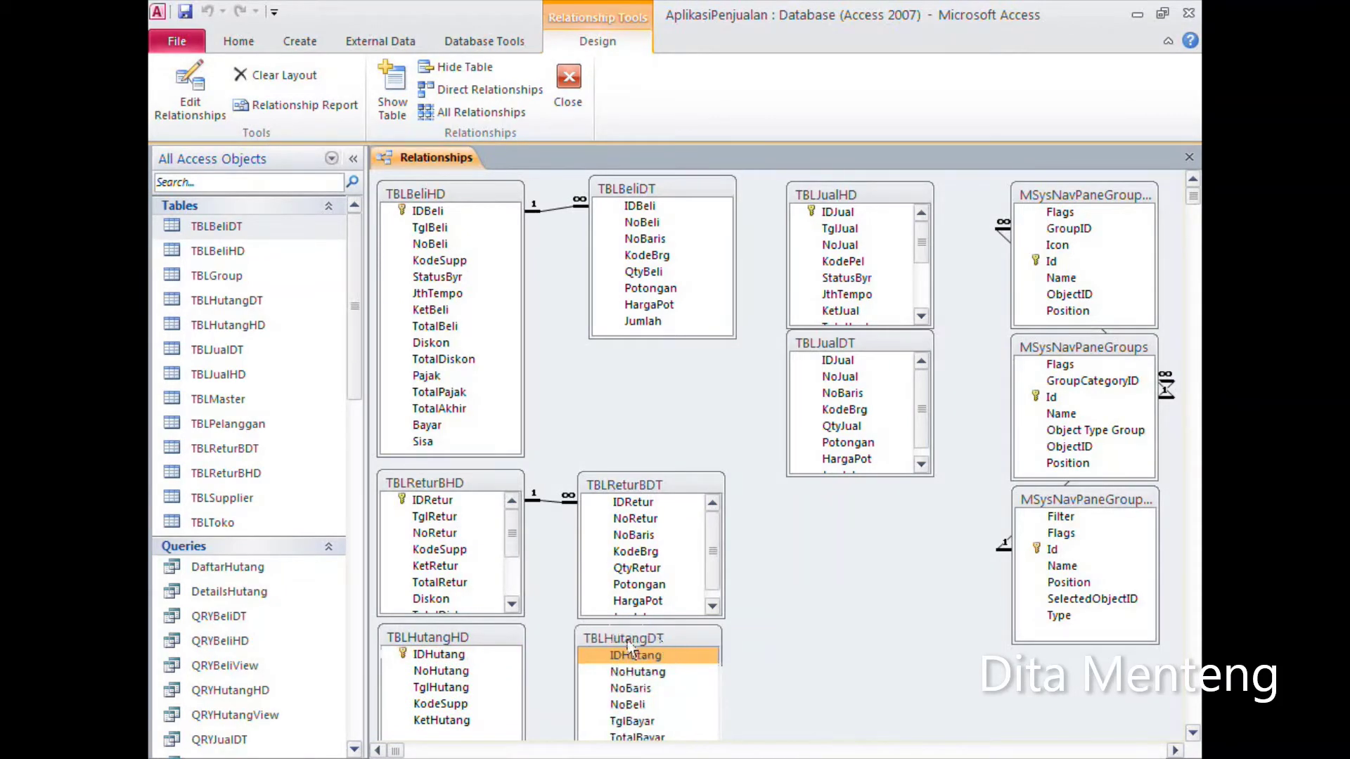
left_click_drag(442, 654, 633, 655)
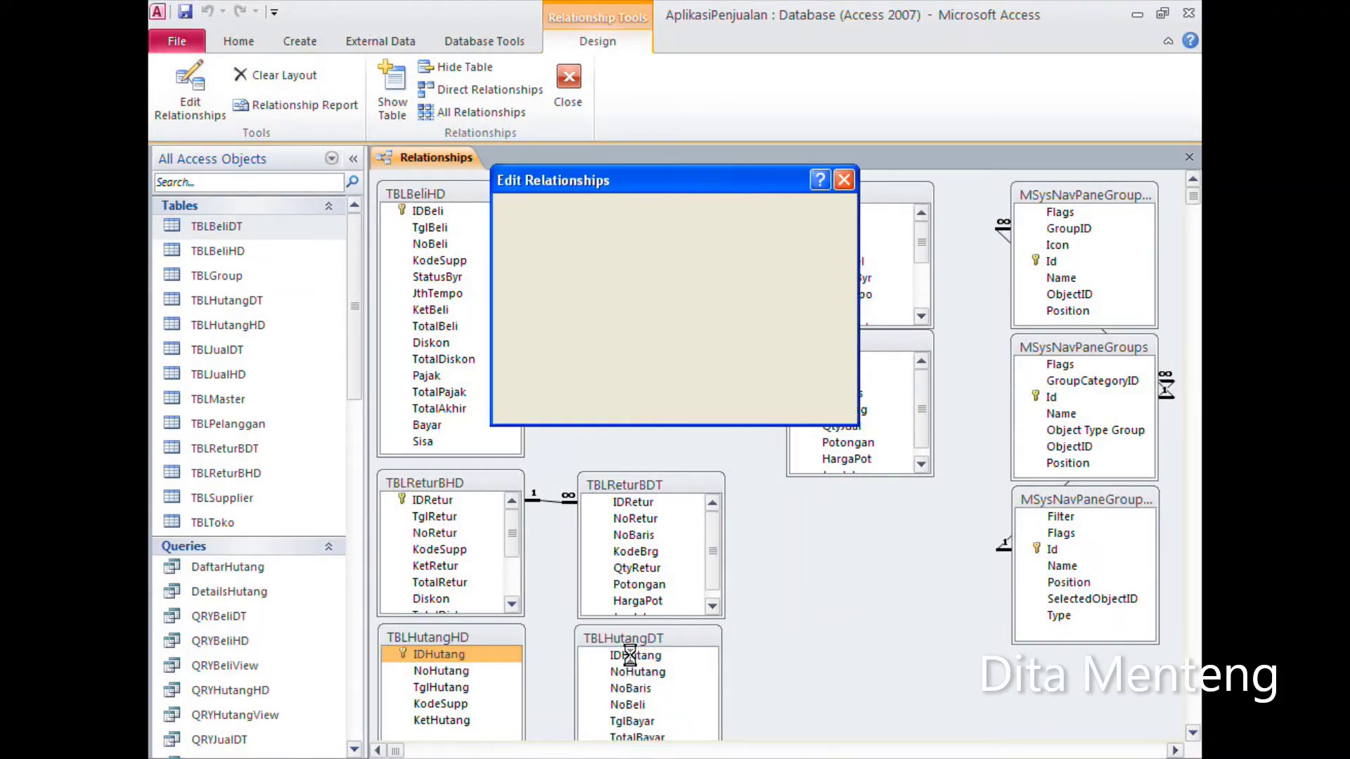
left_click(542, 321)
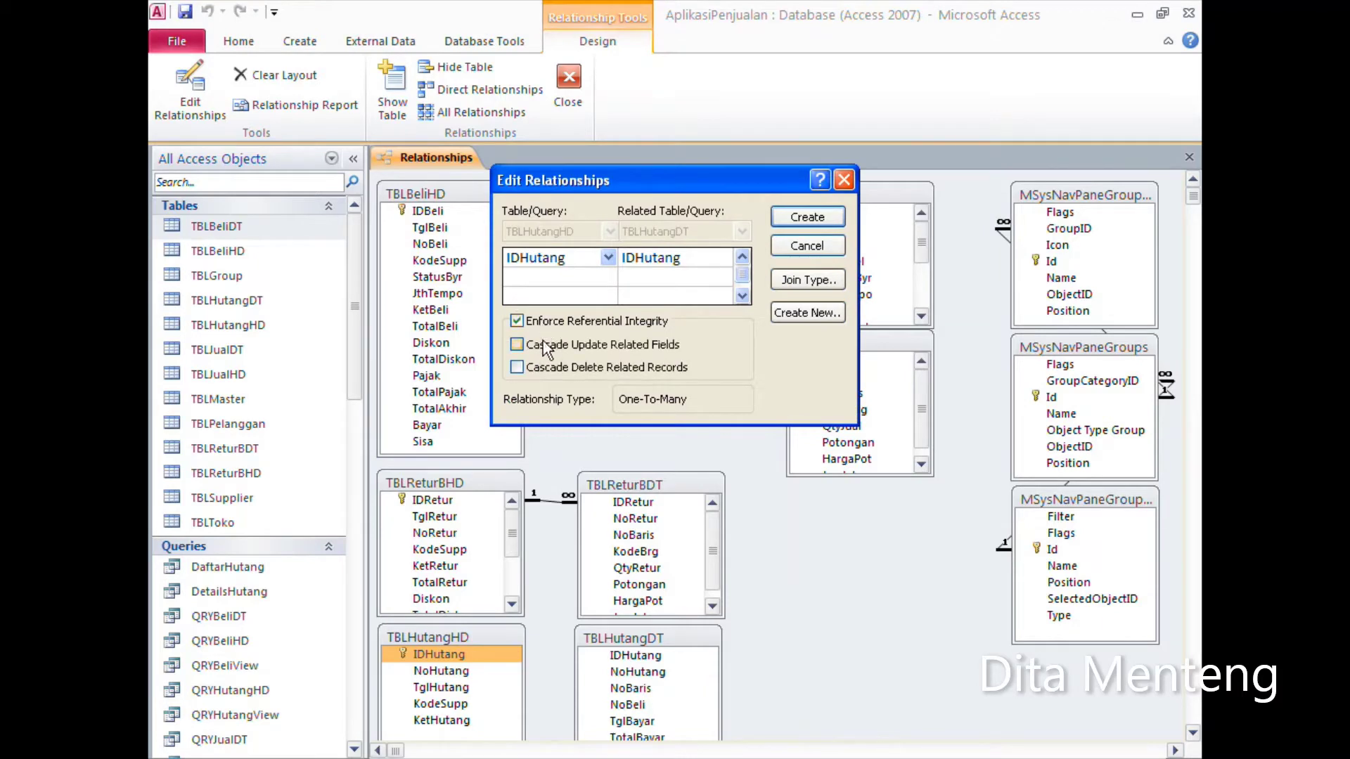
left_click(546, 345)
left_click(555, 368)
Step: Create the IDHutang relationship and shift the three MSysNavPane system tables to the right
left_click(807, 218)
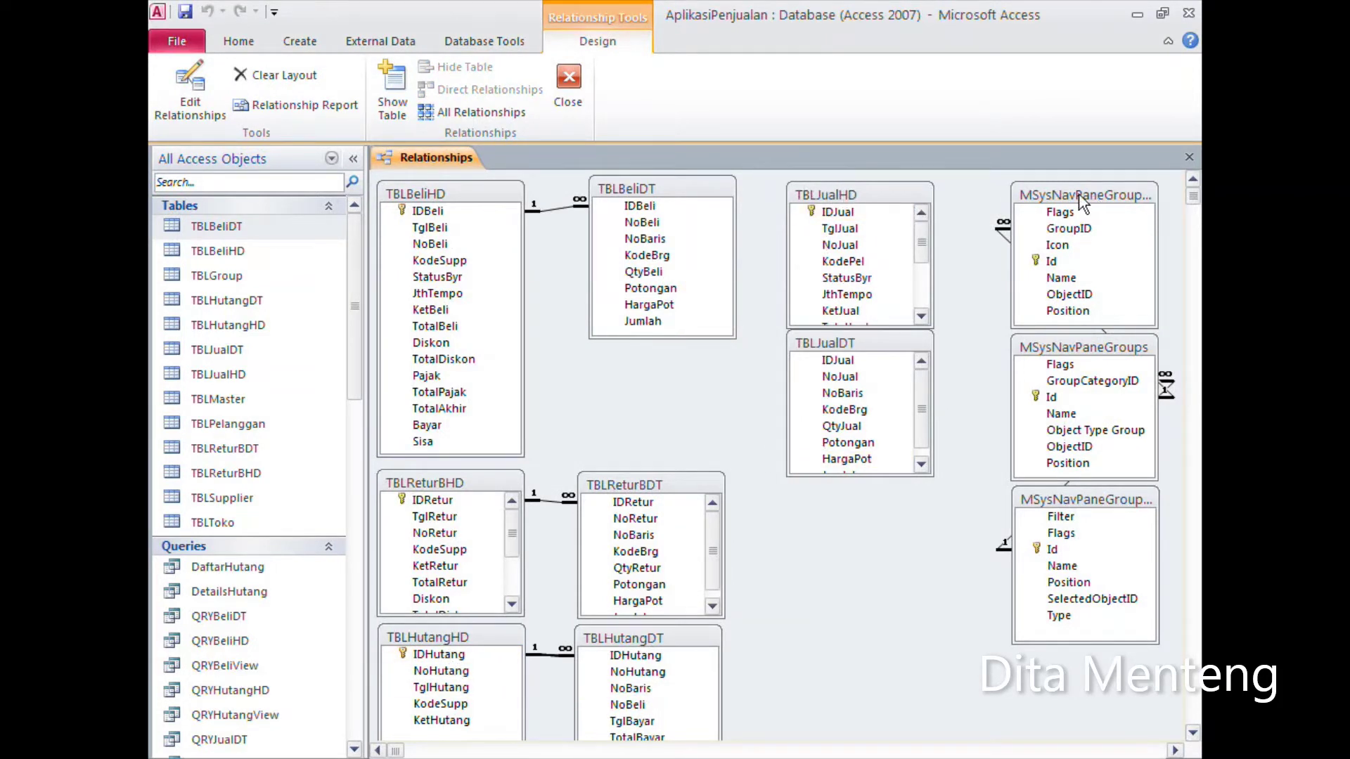
left_click_drag(1082, 200, 1184, 210)
left_click_drag(1100, 348, 1185, 344)
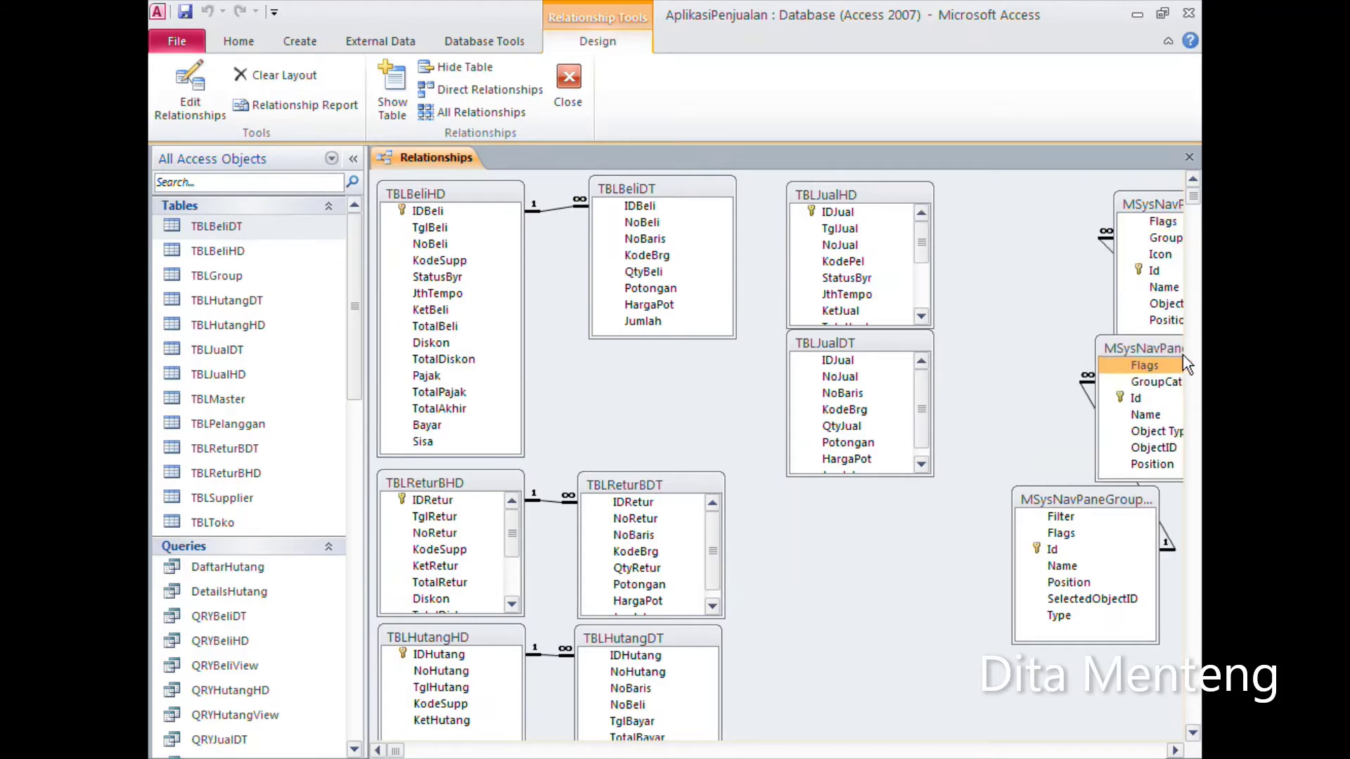
left_click_drag(1048, 507, 1165, 513)
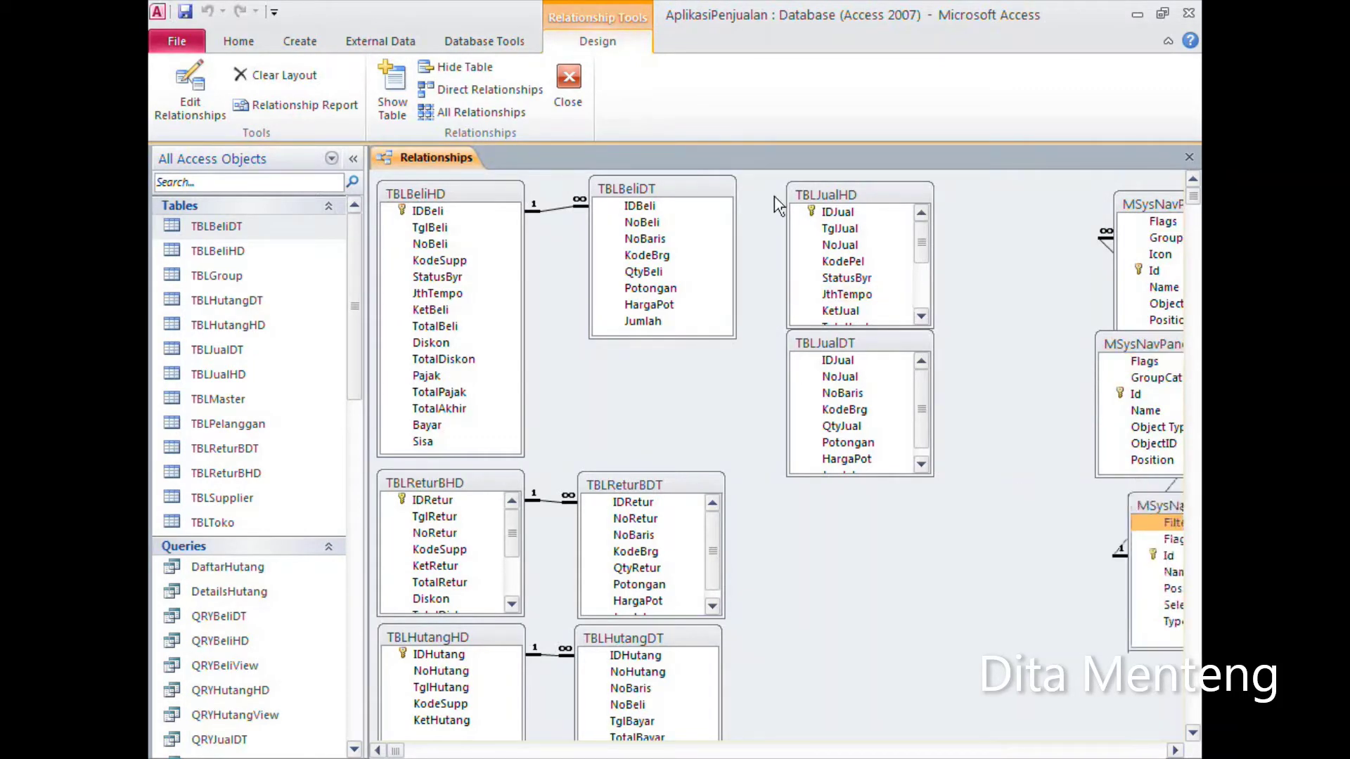
Step: Line up TBLJualDT beside TBLJualHD on the diagram's top row
left_click_drag(829, 203, 781, 202)
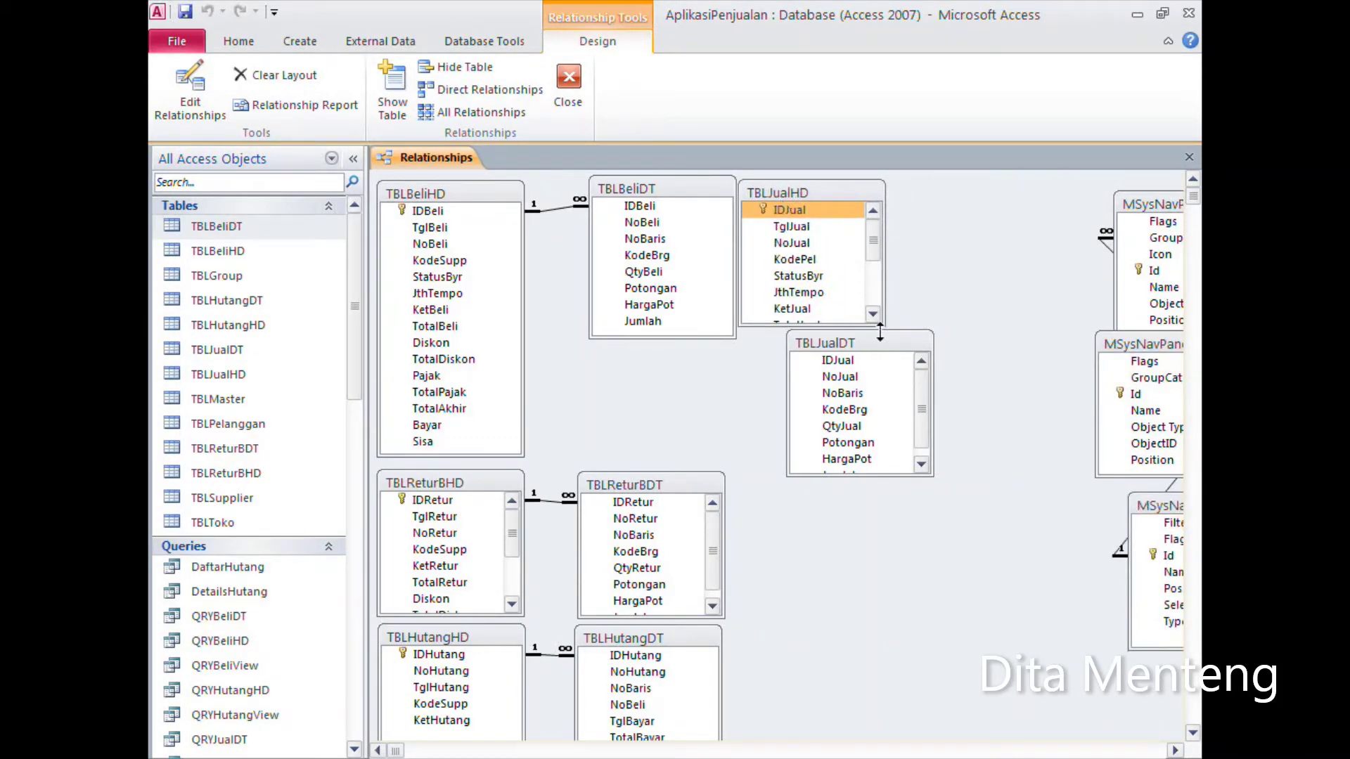
left_click_drag(880, 353, 1023, 203)
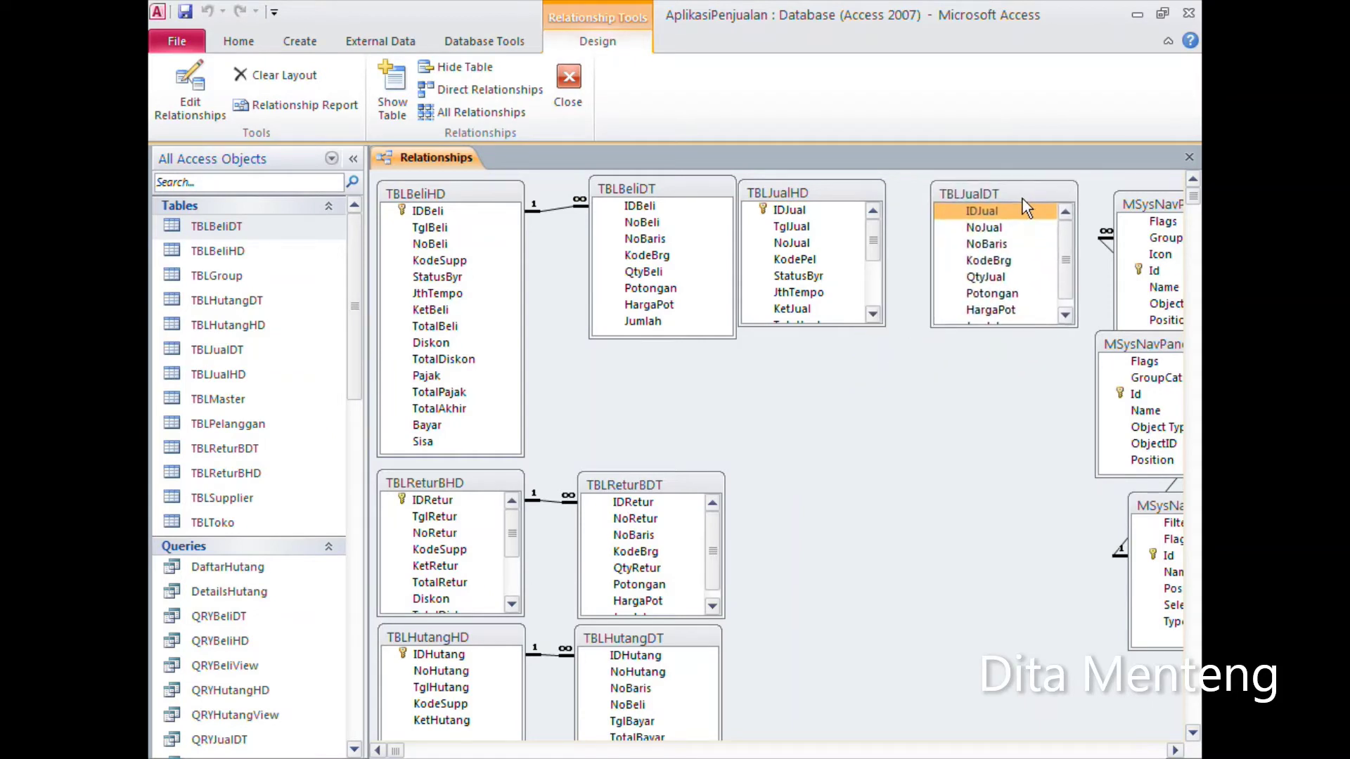
left_click_drag(822, 193, 976, 222)
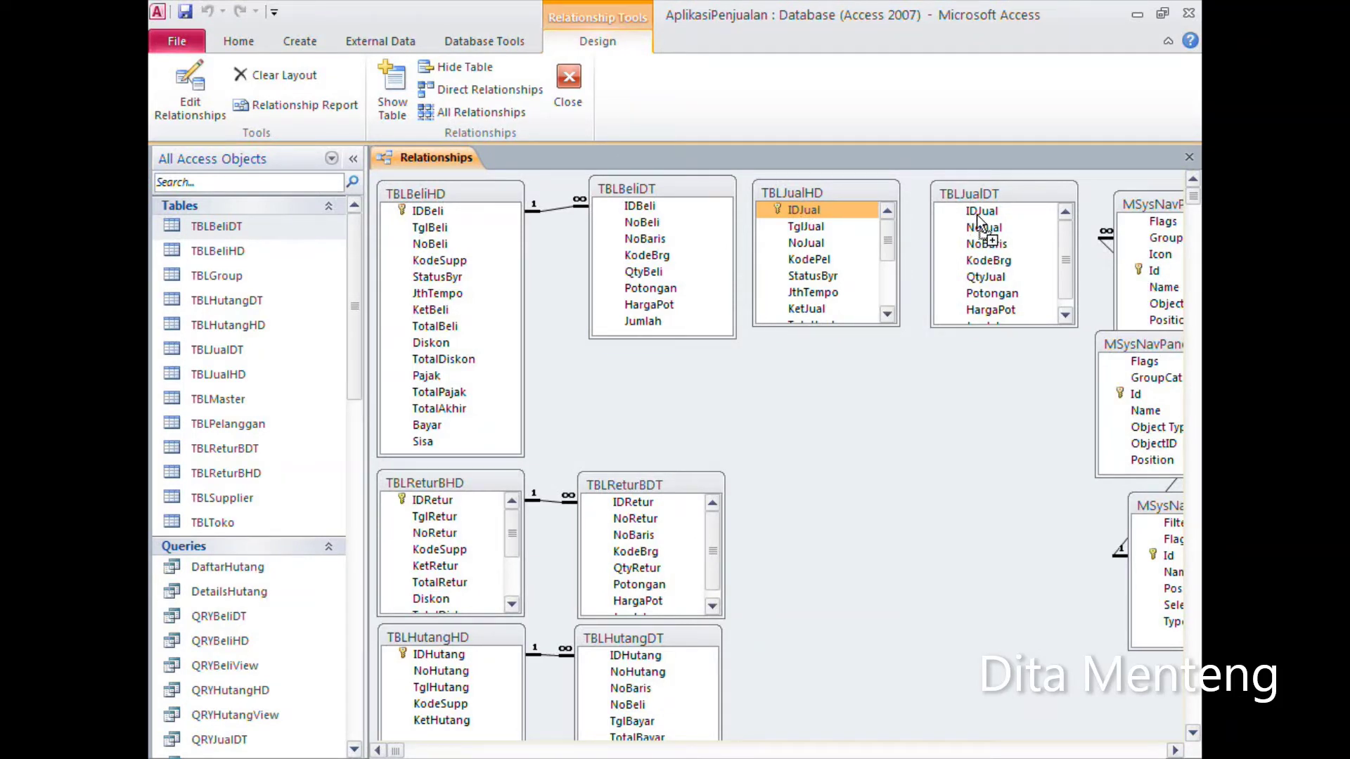
Step: Join TBLJualHD to TBLJualDT on IDJual with enforced integrity and cascades, then save the layout
left_click_drag(976, 215, 976, 215)
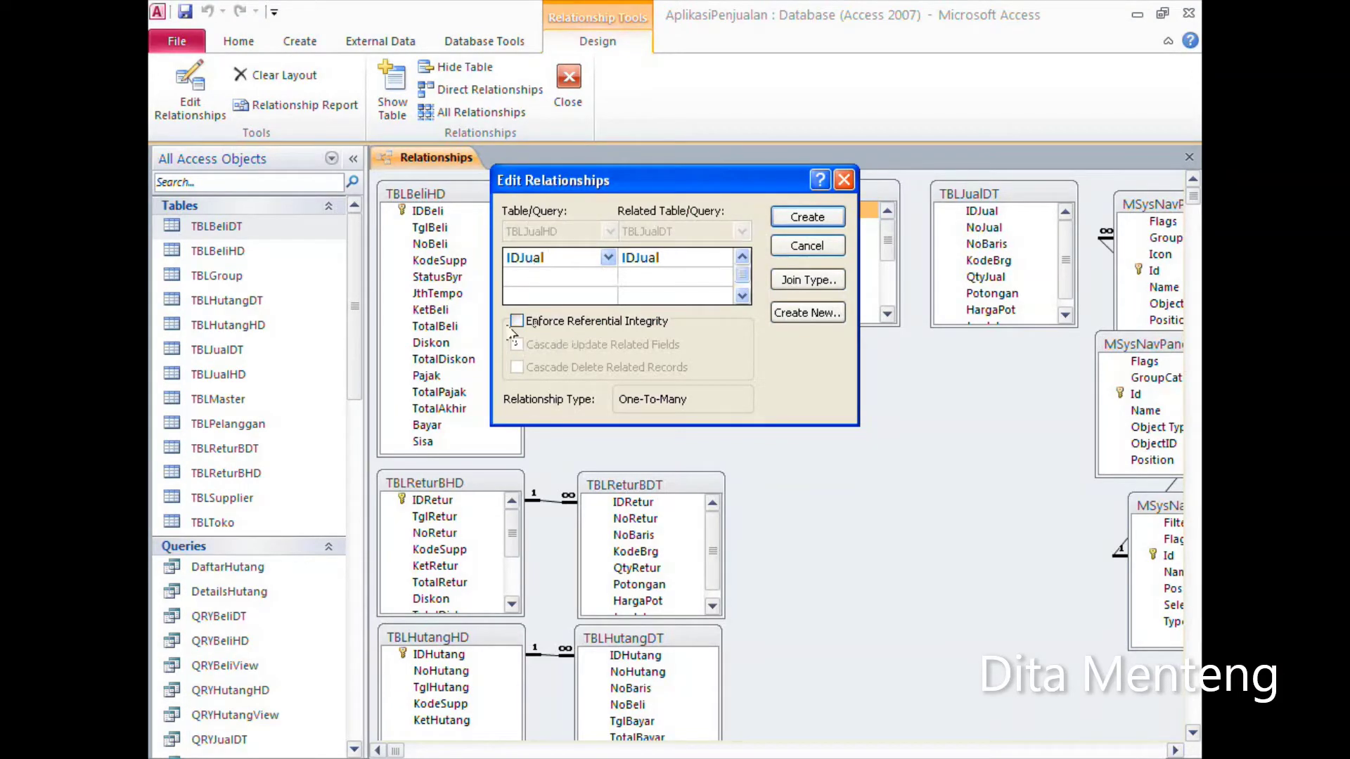
left_click(517, 321)
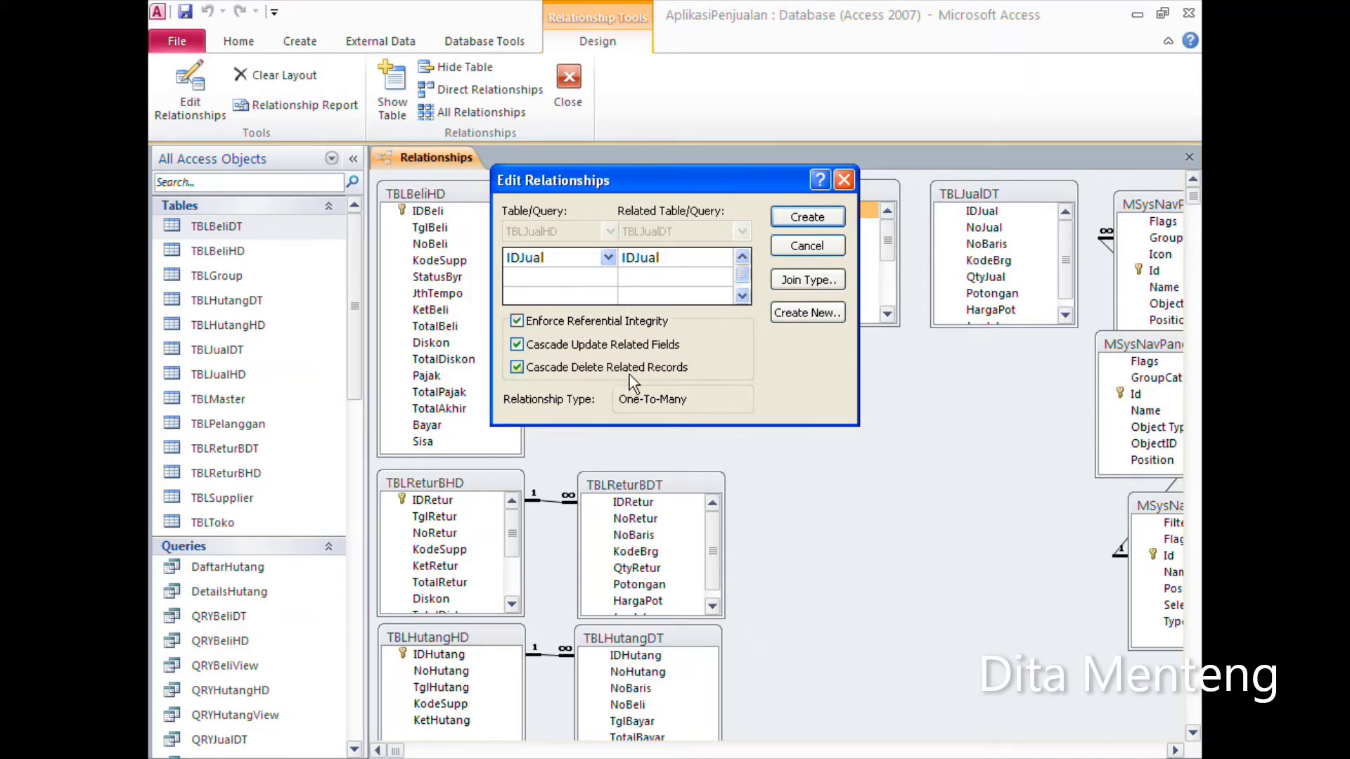
left_click(809, 219)
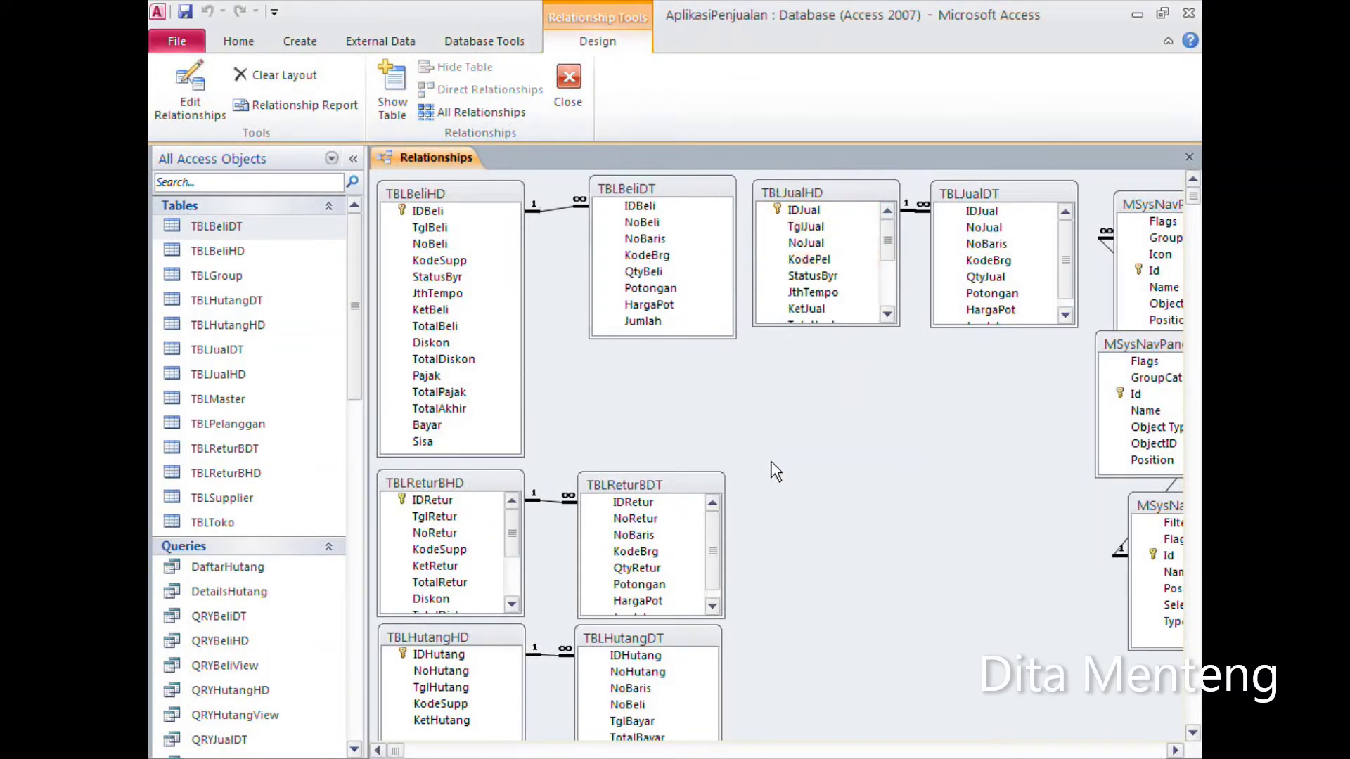
left_click(186, 13)
Step: Close the Relationships window and open the FrmBeli form in Design View
left_click(570, 79)
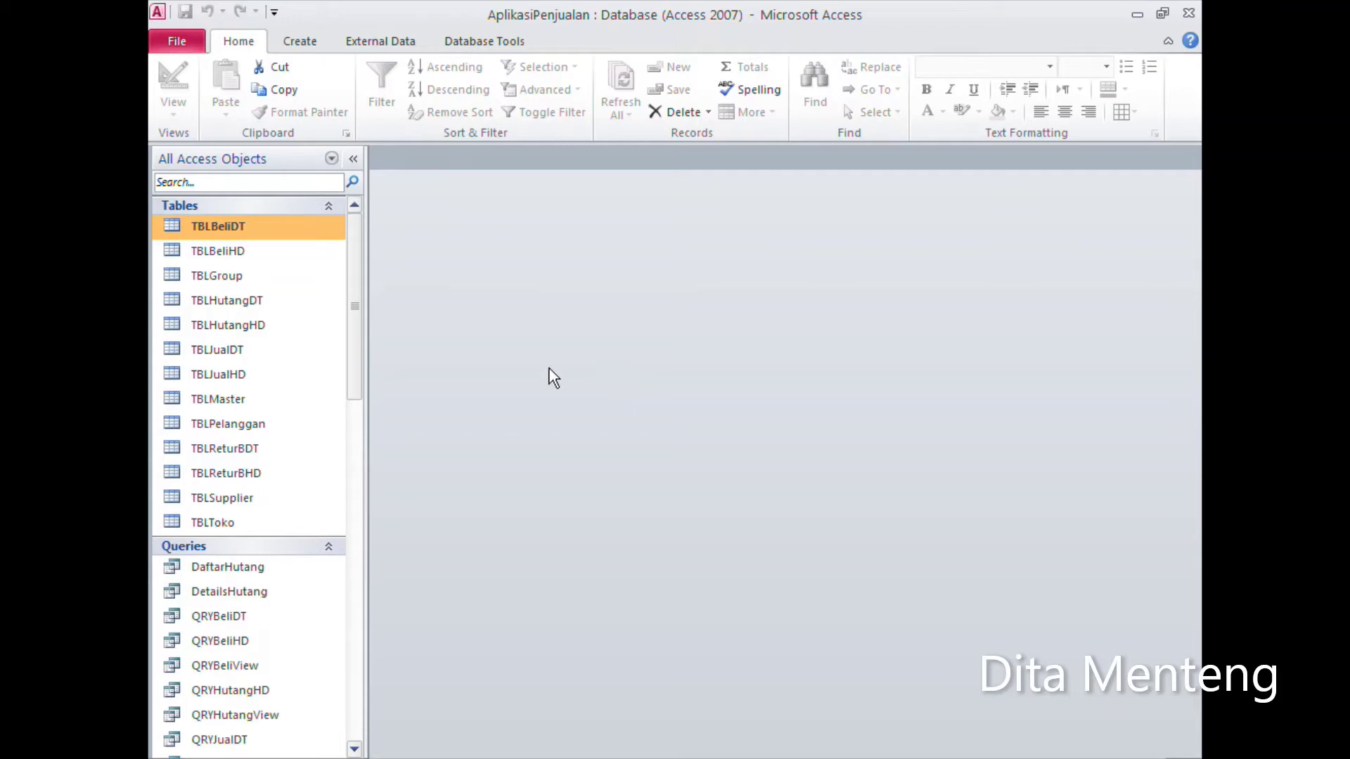
left_click_drag(350, 331, 367, 573)
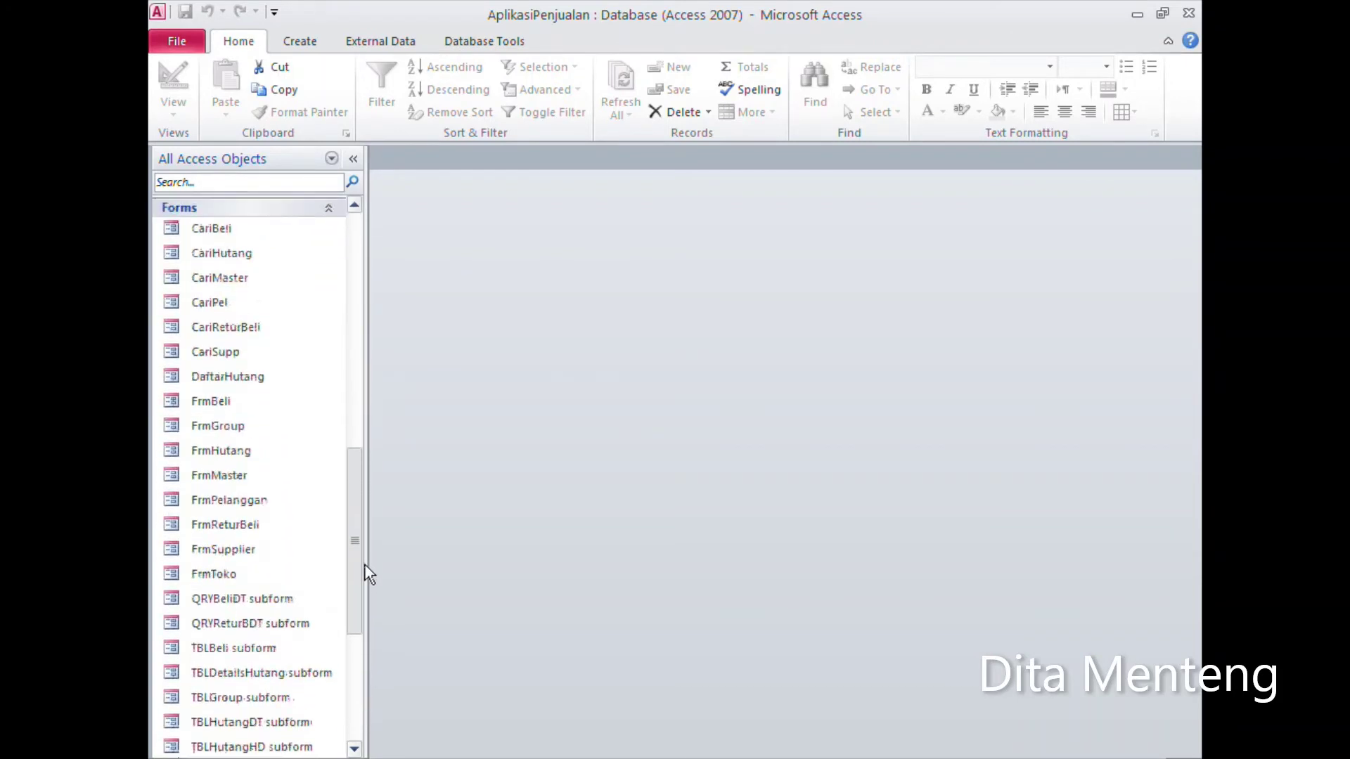
left_click(246, 406)
right_click(246, 406)
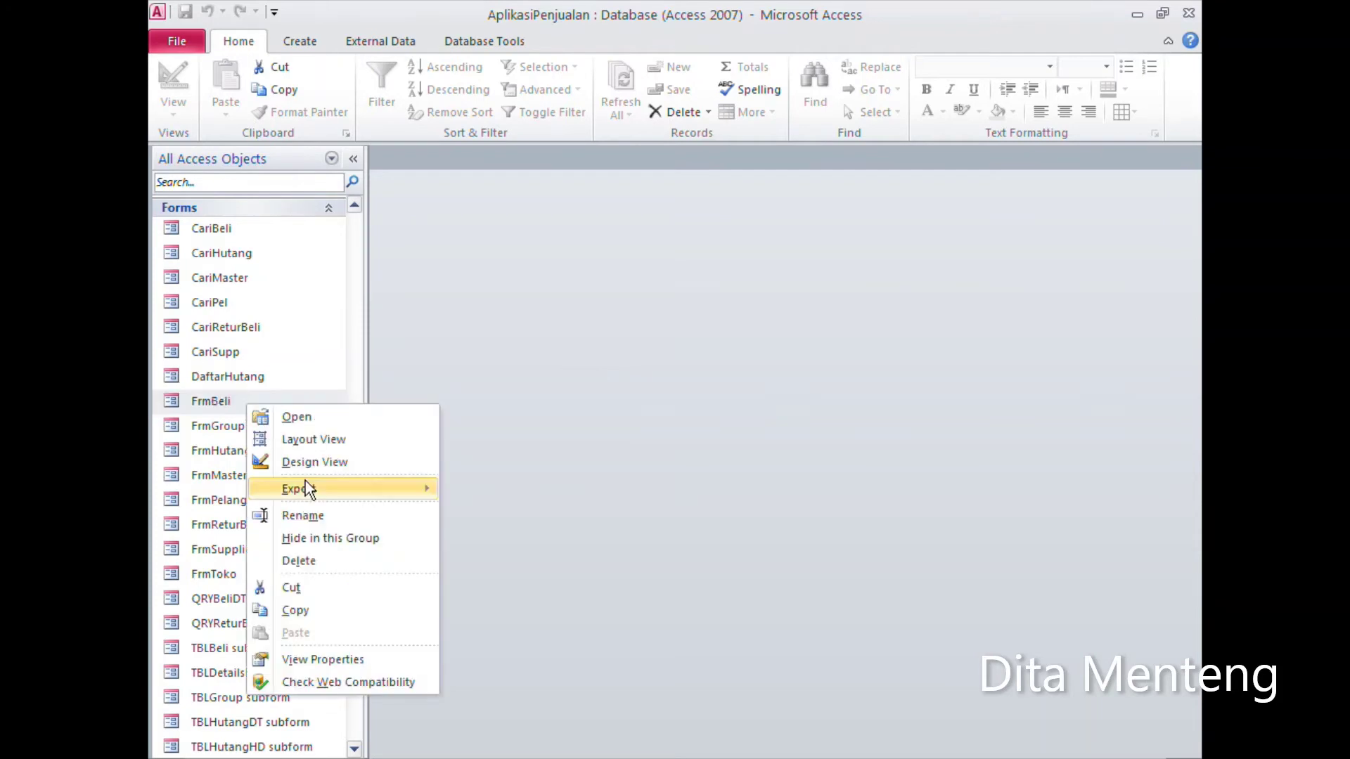
left_click(326, 462)
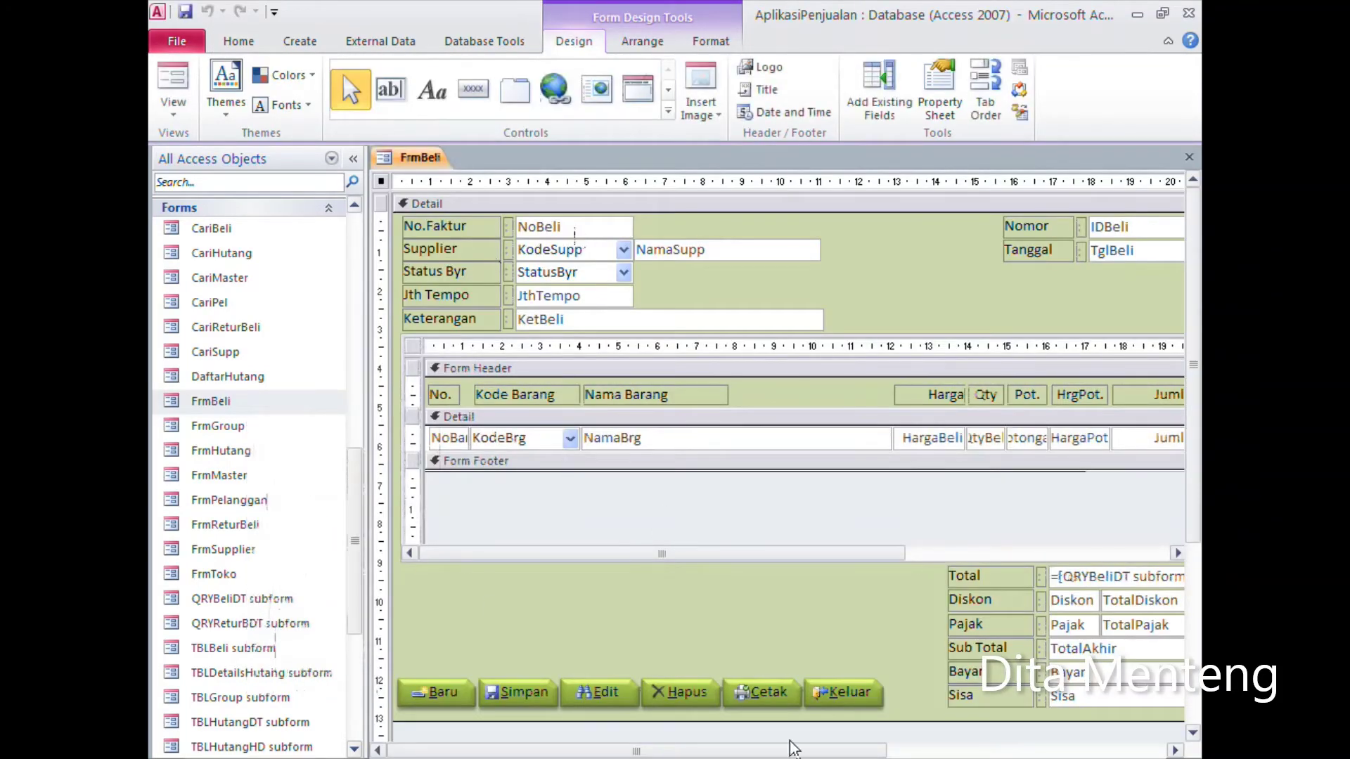
Step: Inspect the QRYBeliDT subform control's link properties, then close the FrmBeli design
mouse_move(636, 751)
left_mouse_down()
mouse_move(750, 751)
mouse_move(676, 751)
left_mouse_up()
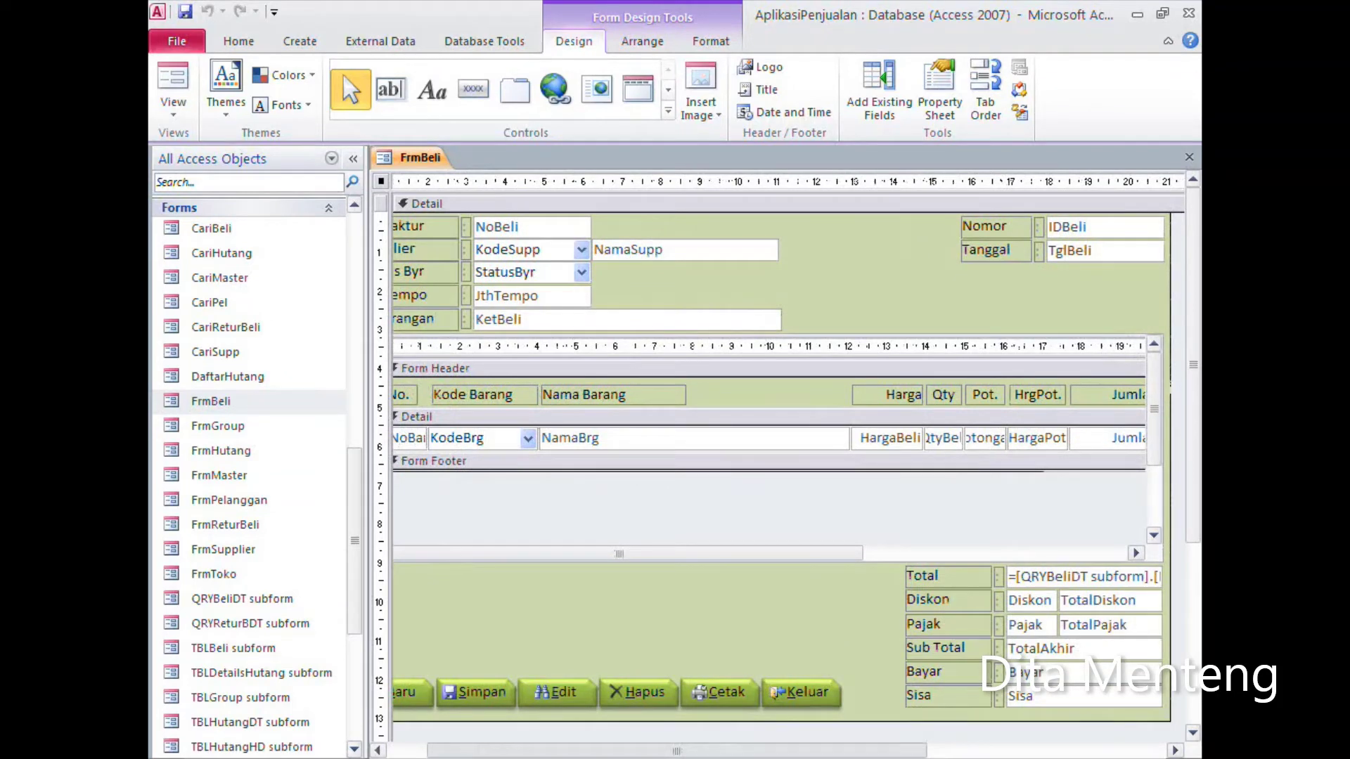
left_click(710, 453)
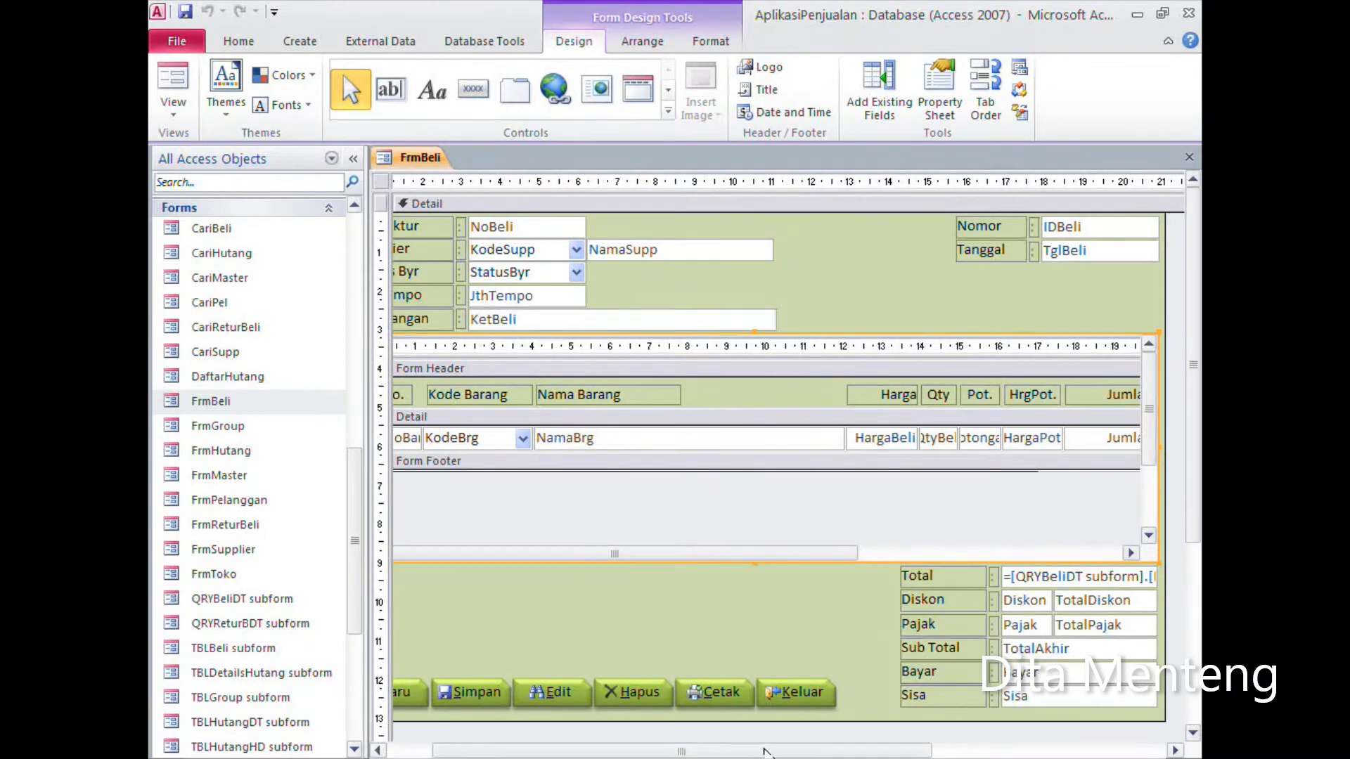
left_click_drag(765, 751, 682, 752)
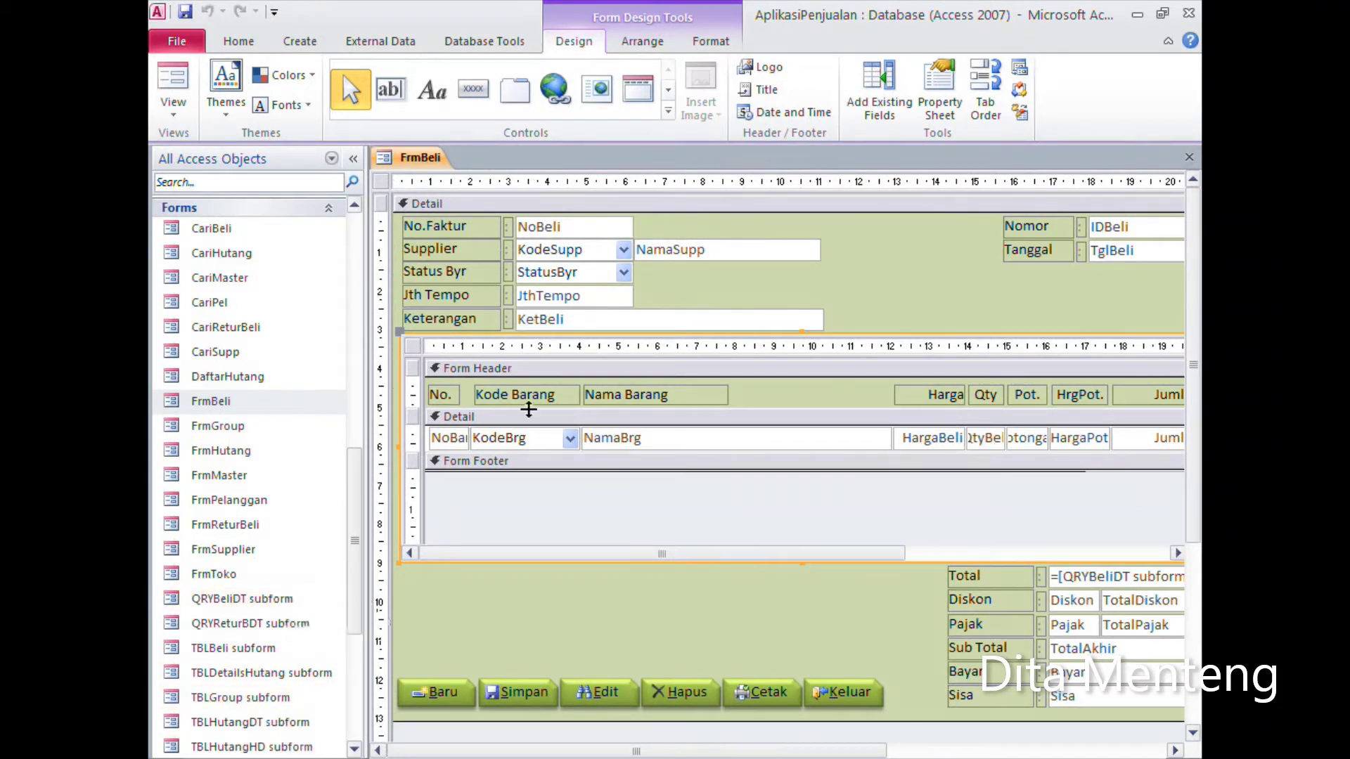
left_click(949, 109)
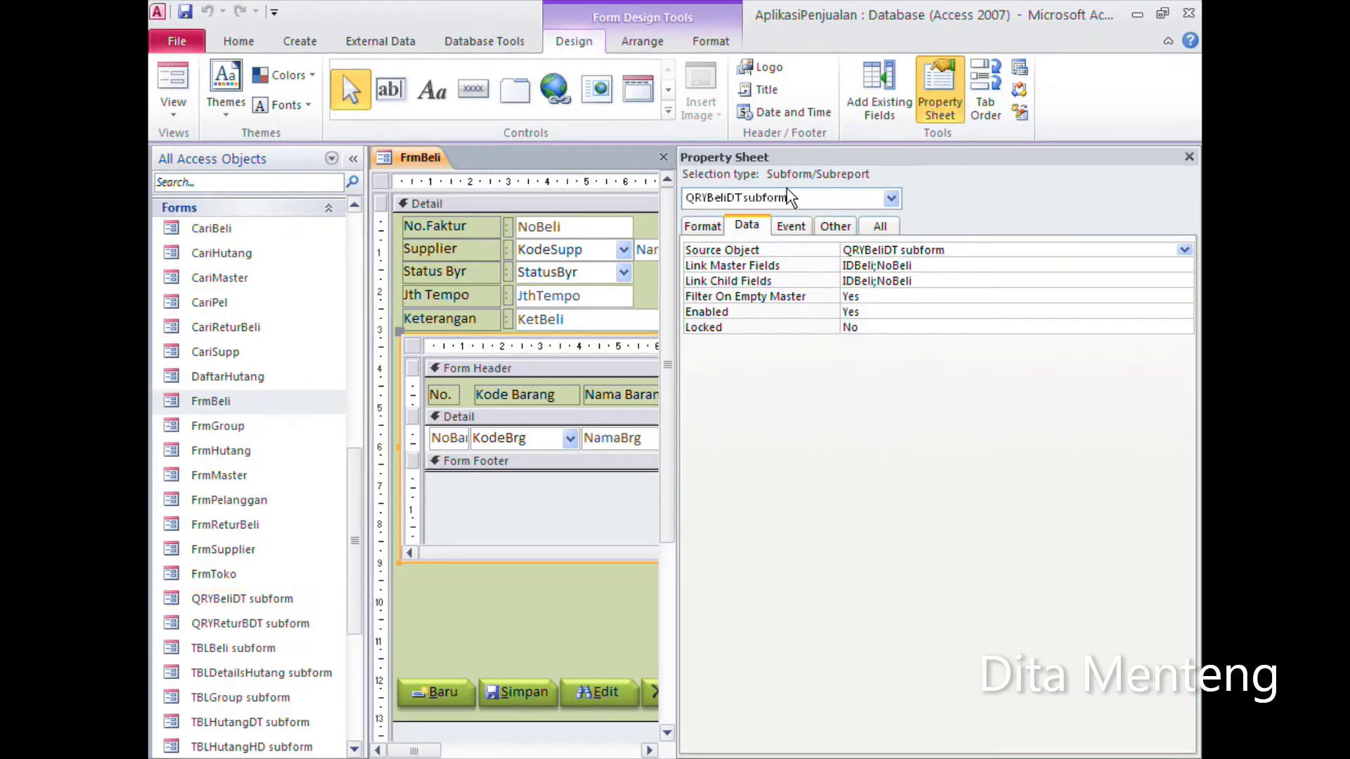
left_click(666, 158)
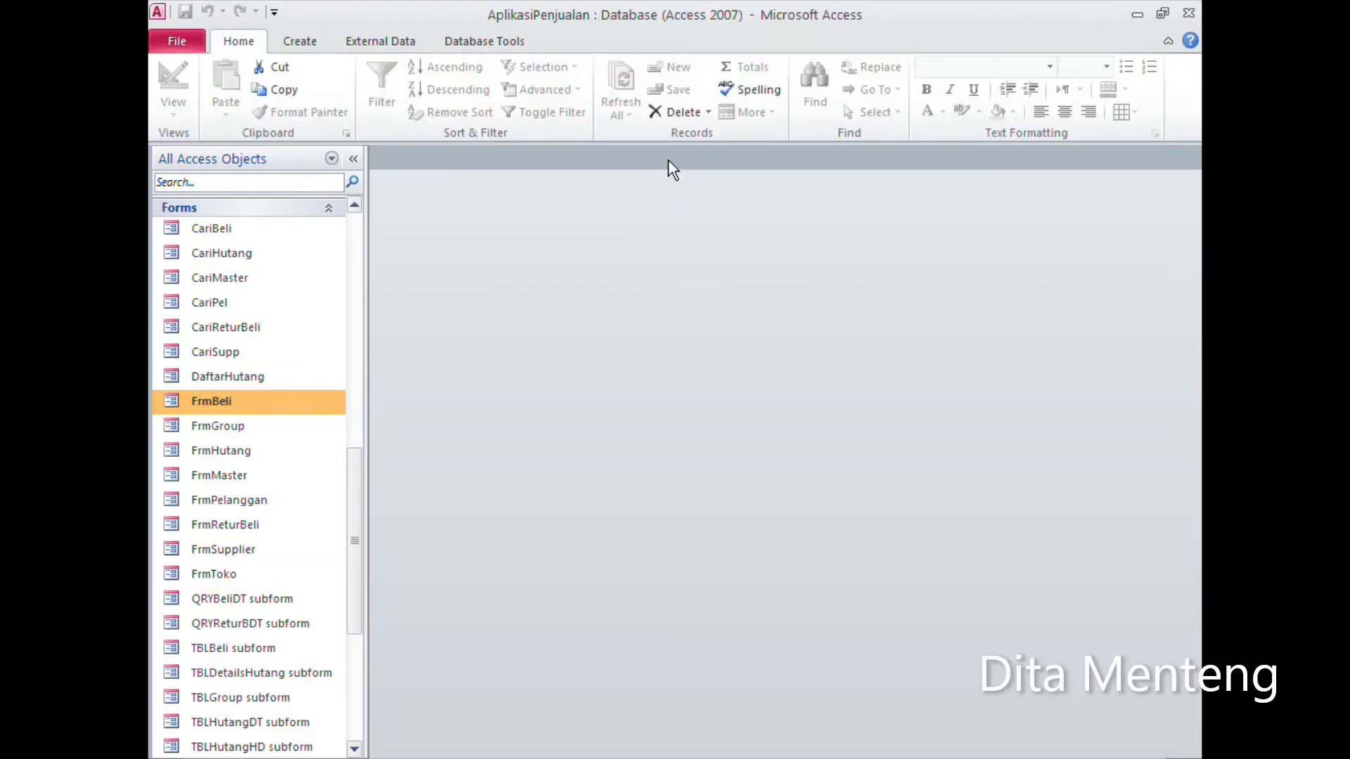
Step: Copy and paste the FrmBeli form as a new form named FrmJual
right_click(290, 407)
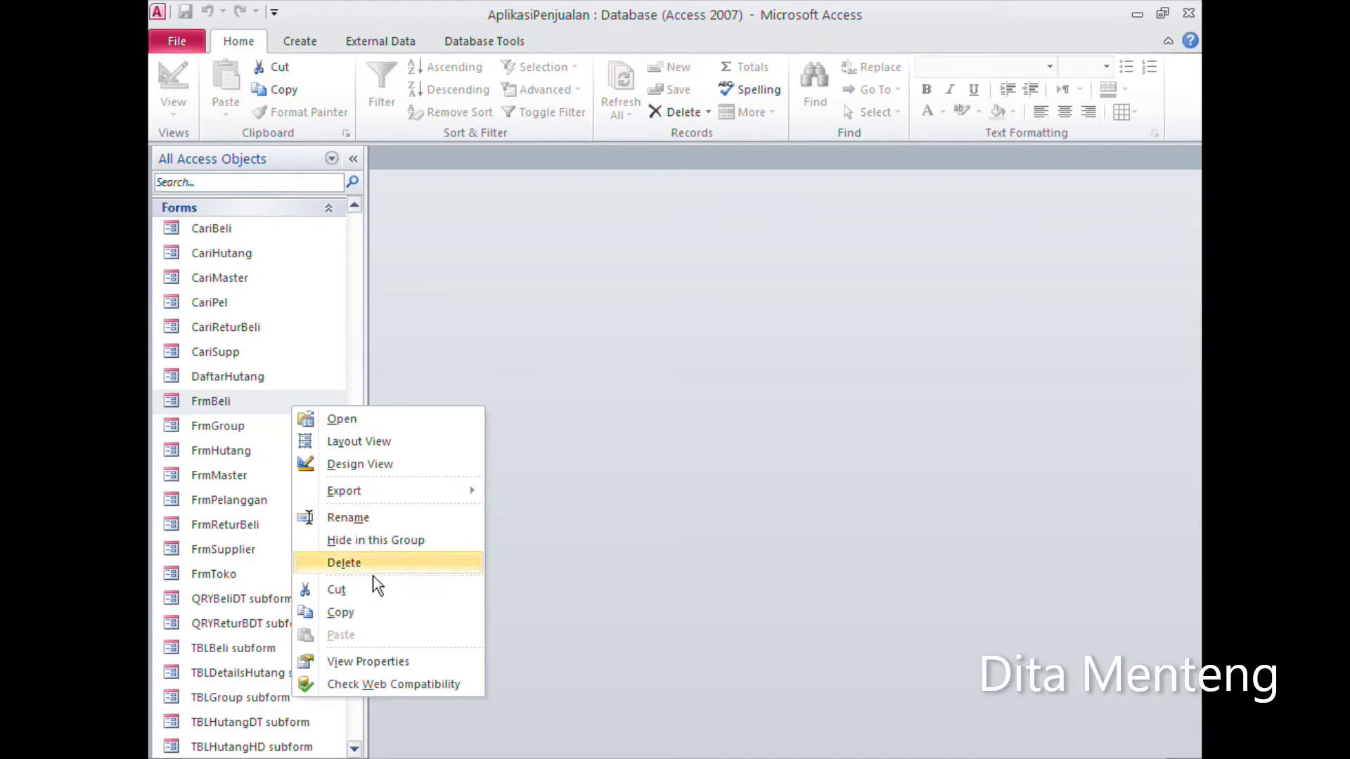
left_click(366, 612)
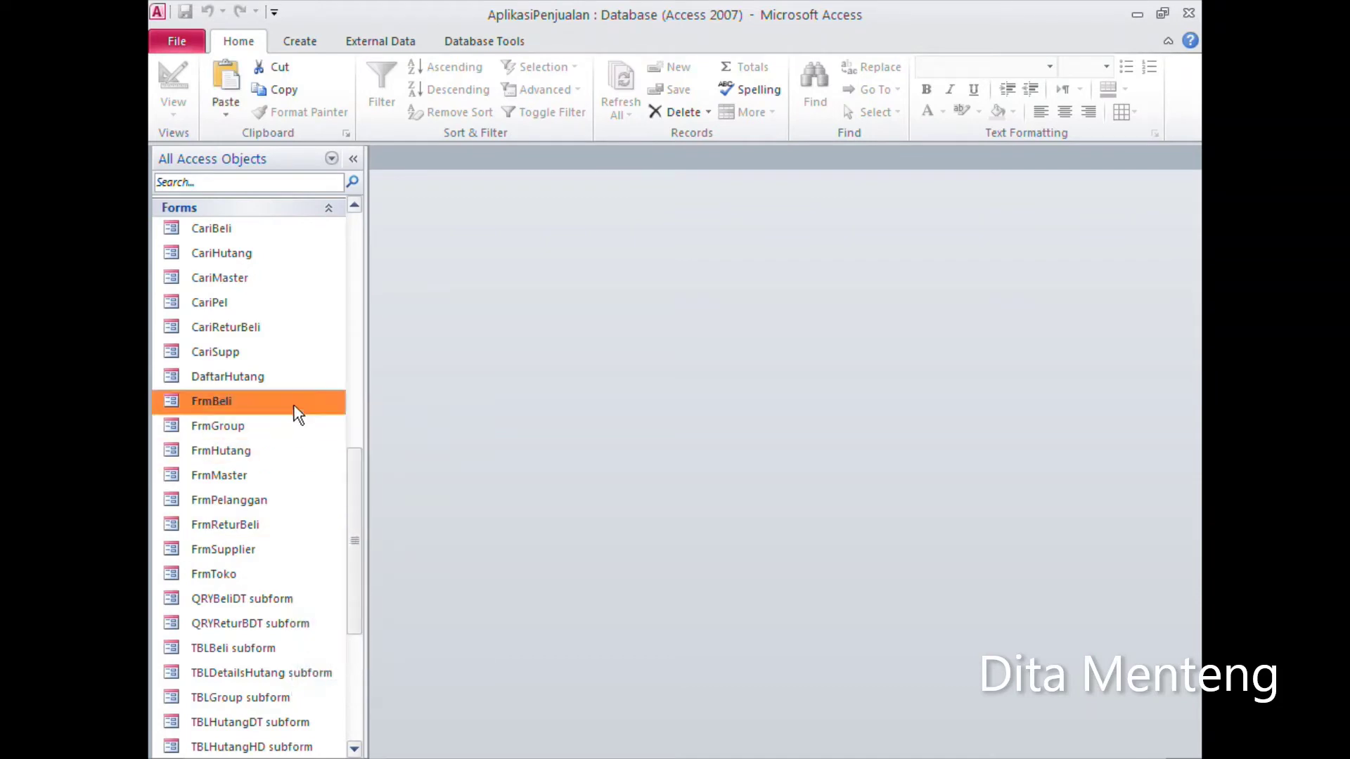
right_click(295, 406)
left_click(383, 638)
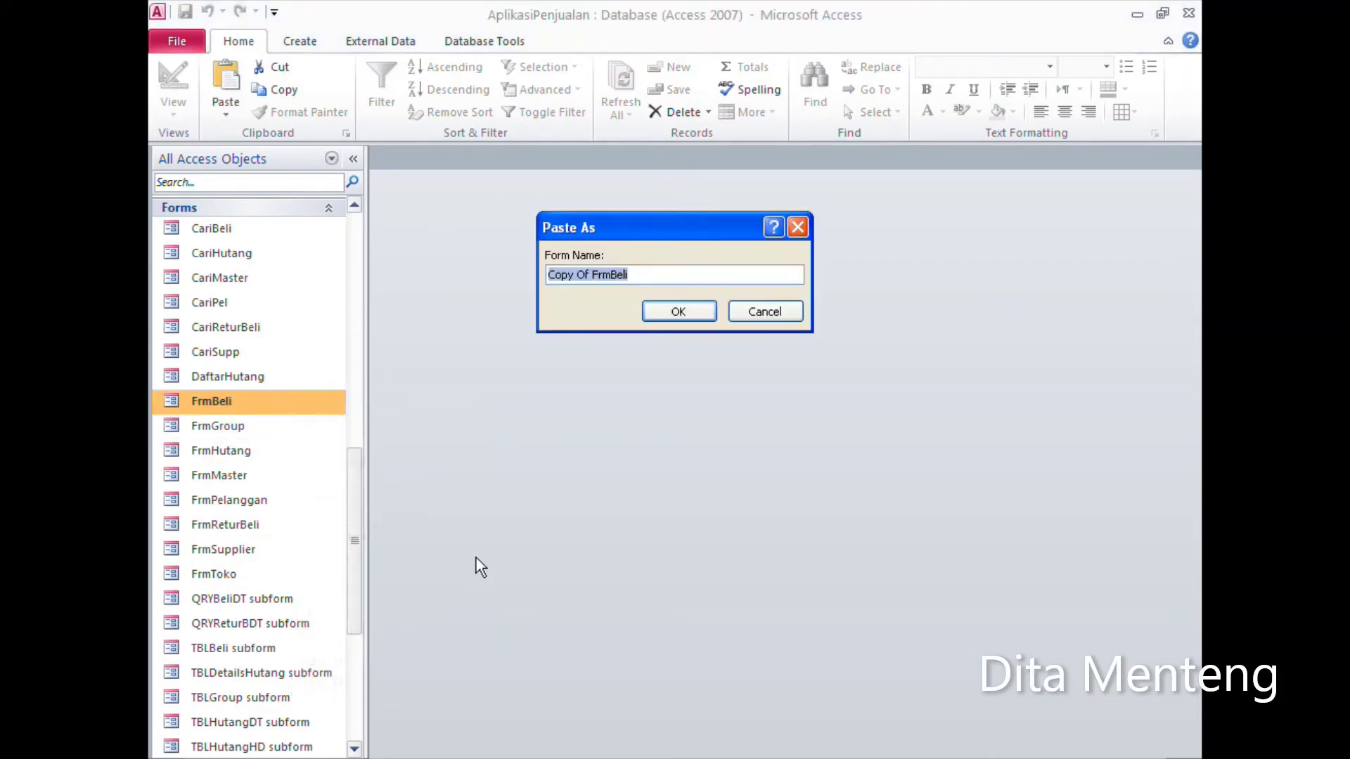
type("FrmJual")
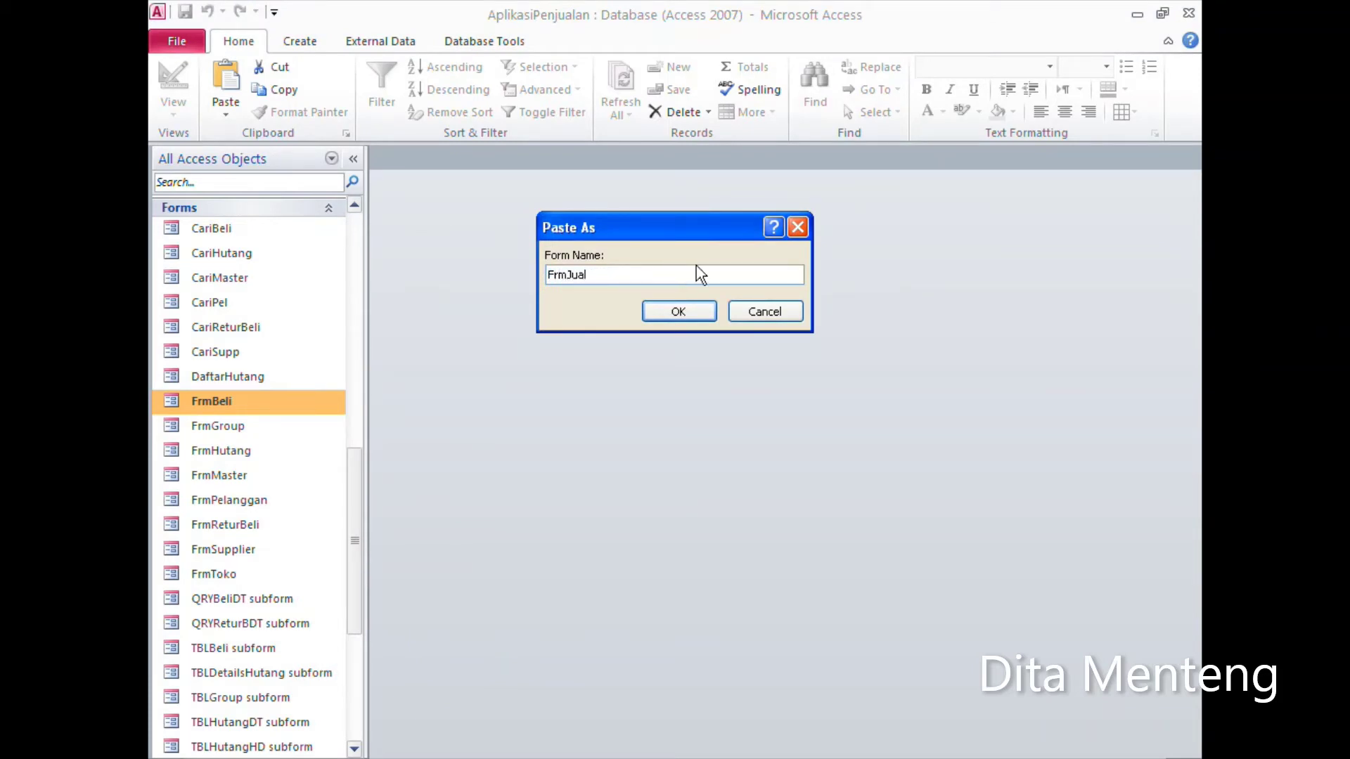
left_click(685, 318)
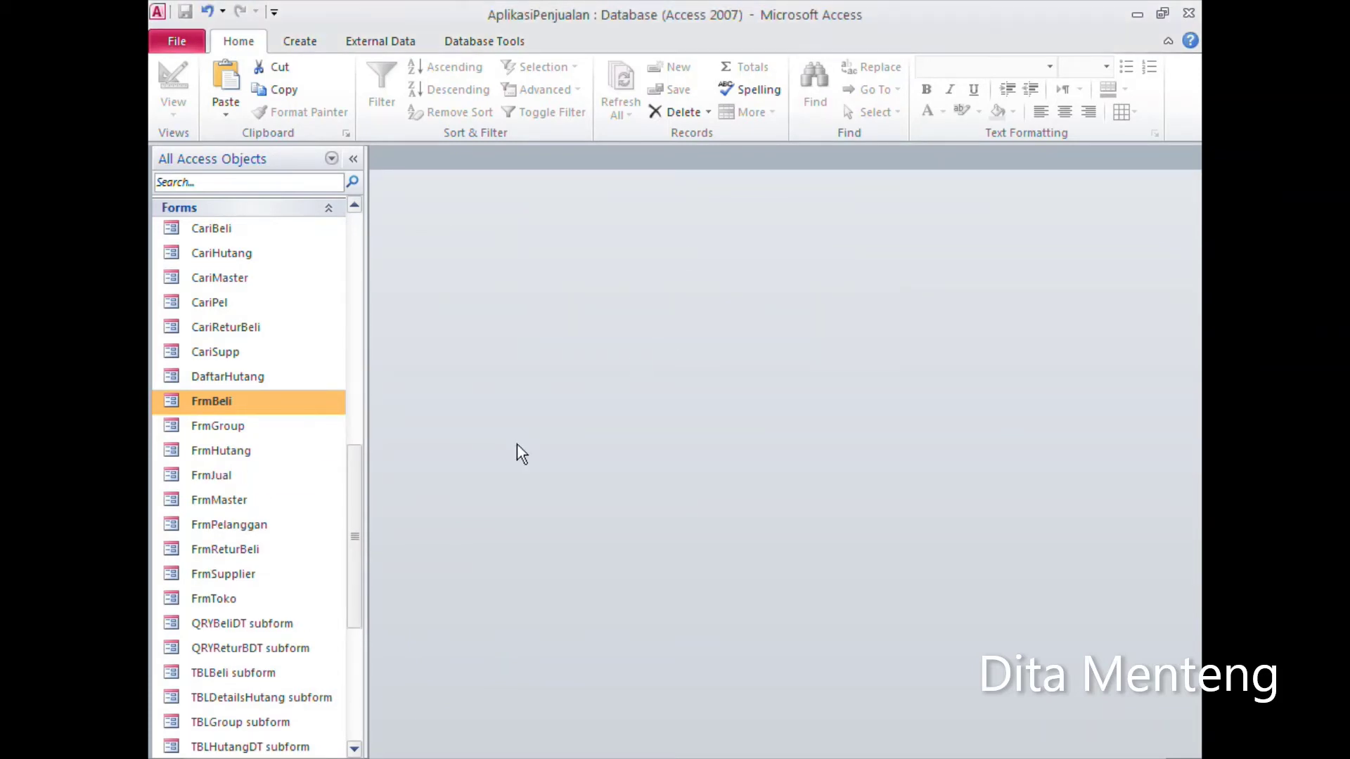
left_click(229, 477)
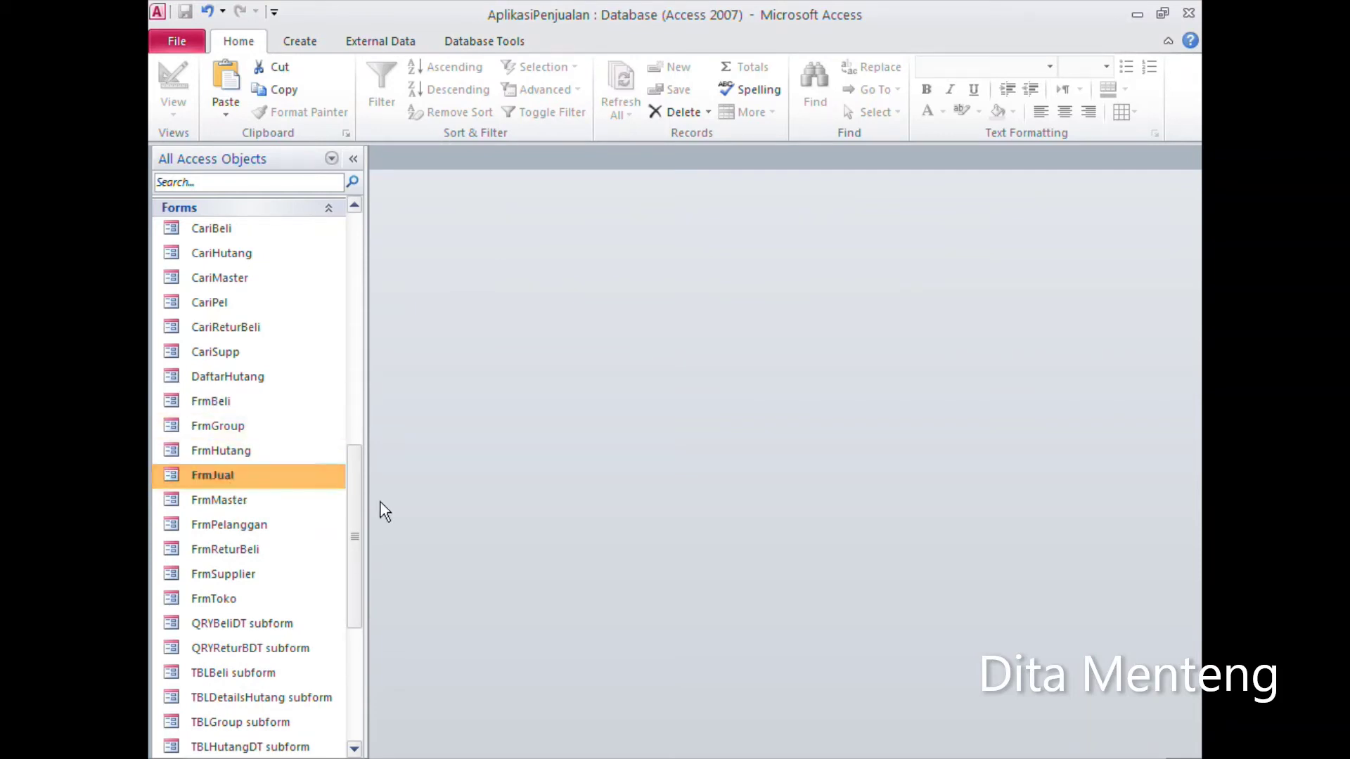
Step: Duplicate QRYBeliDT subform and name the copy 'QRYJualDT subform'
left_click_drag(355, 503, 356, 588)
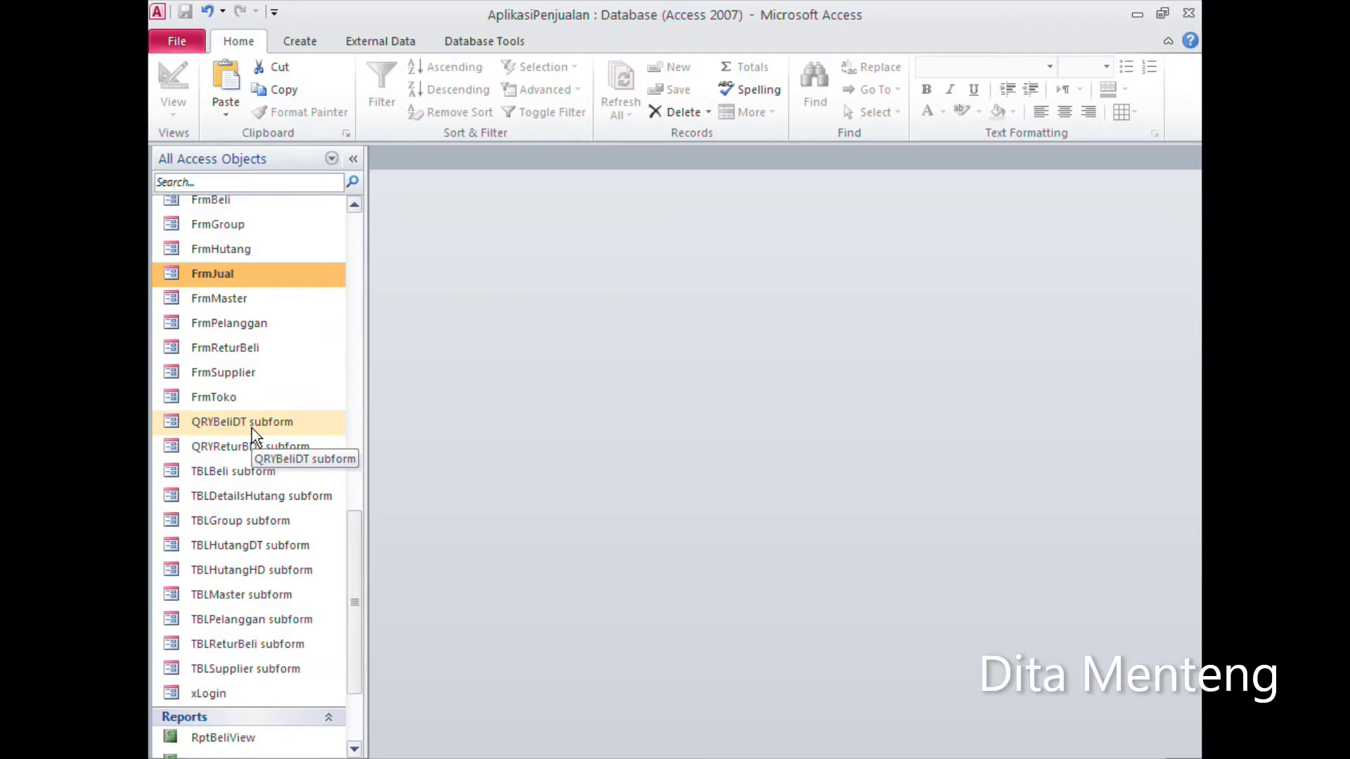
right_click(316, 425)
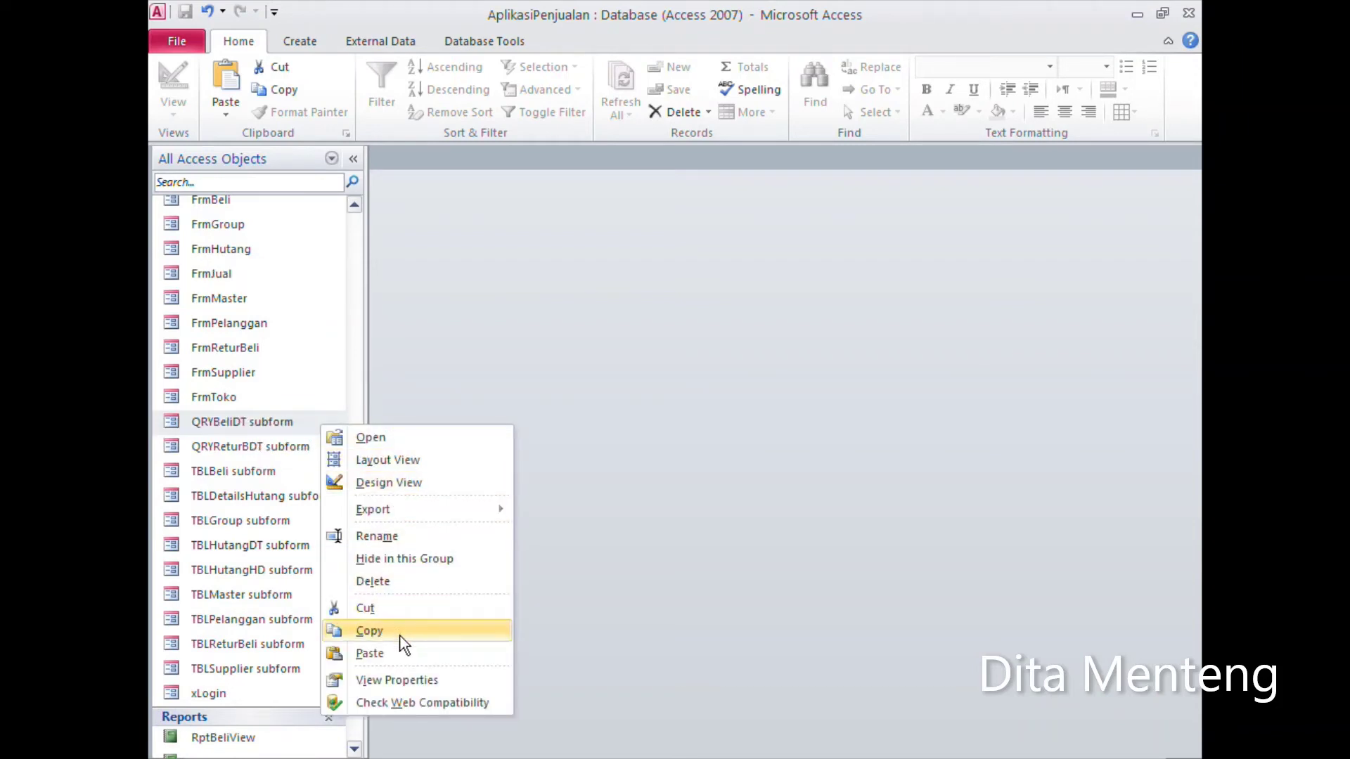
left_click(398, 631)
right_click(322, 425)
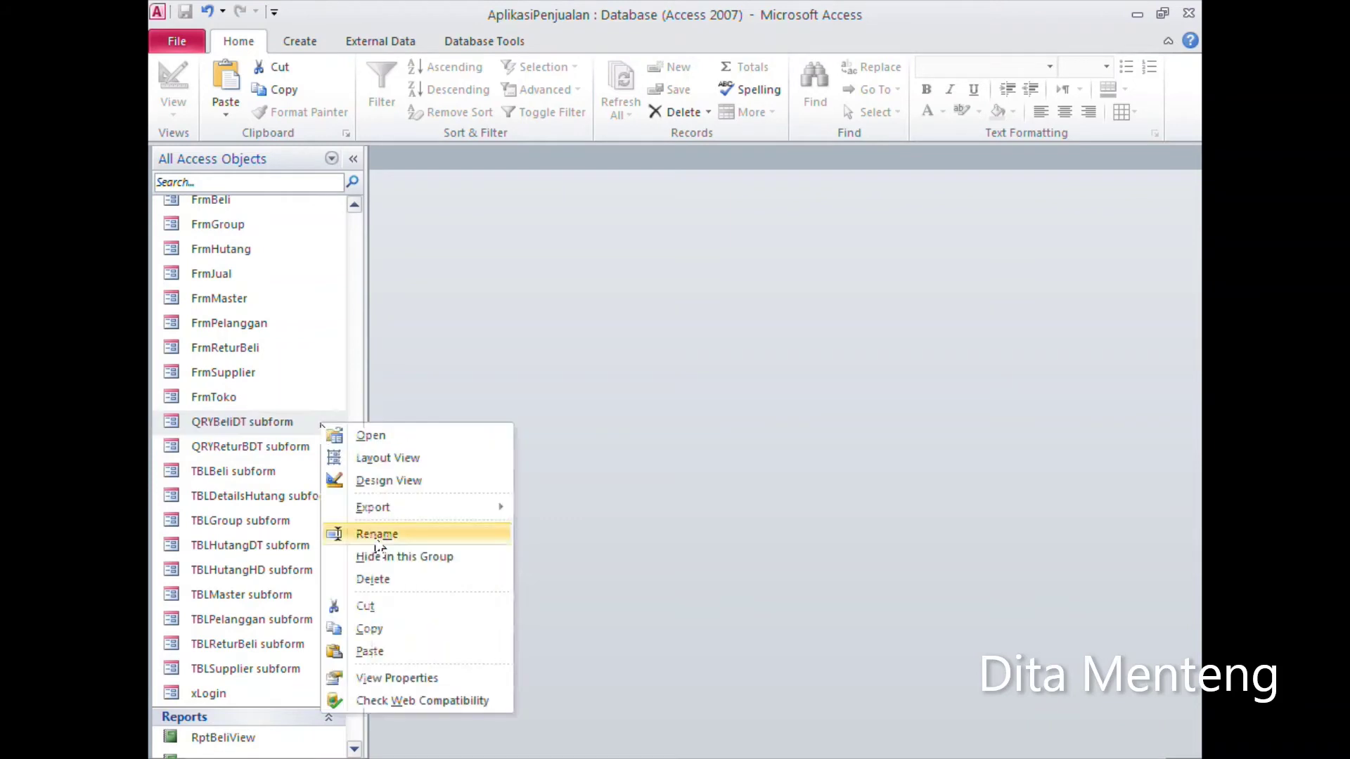
left_click(401, 653)
left_click(595, 275)
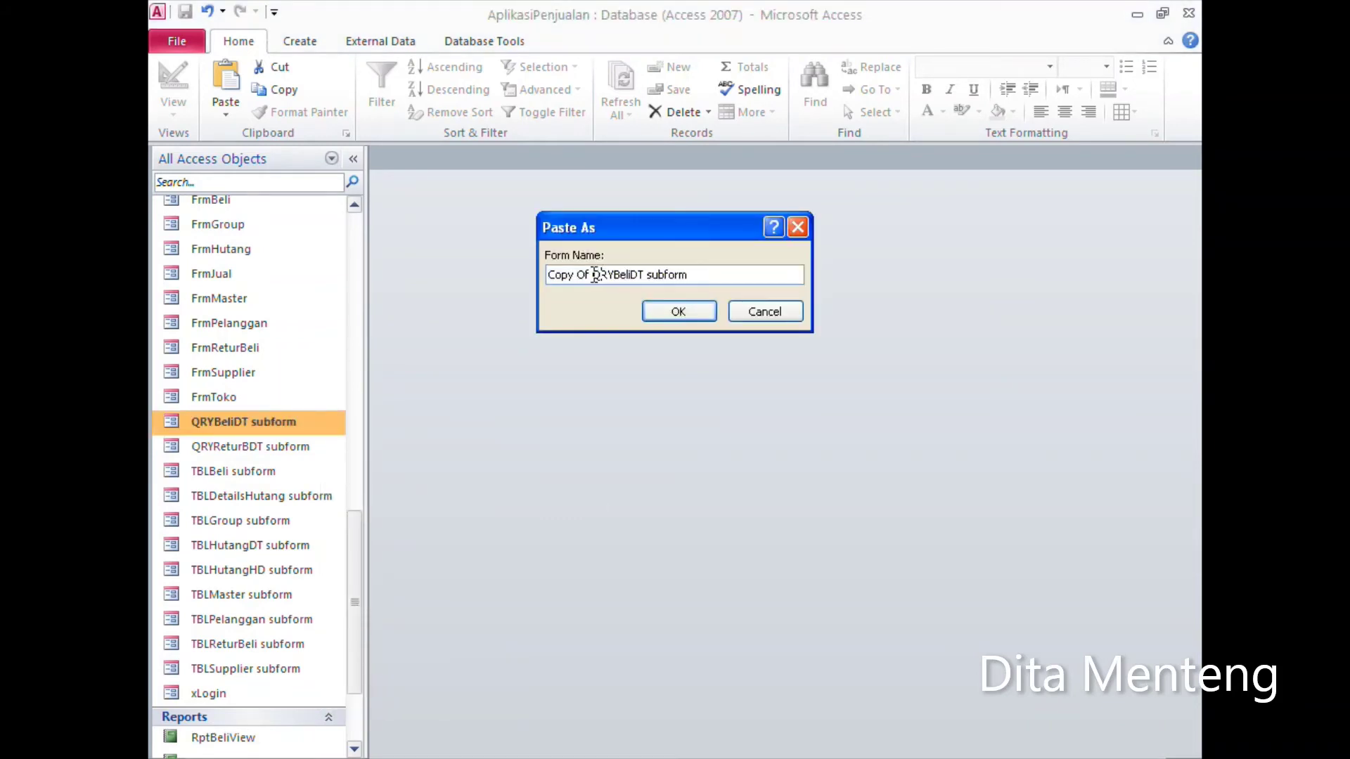
left_click_drag(595, 274, 480, 269)
key("BackSpace")
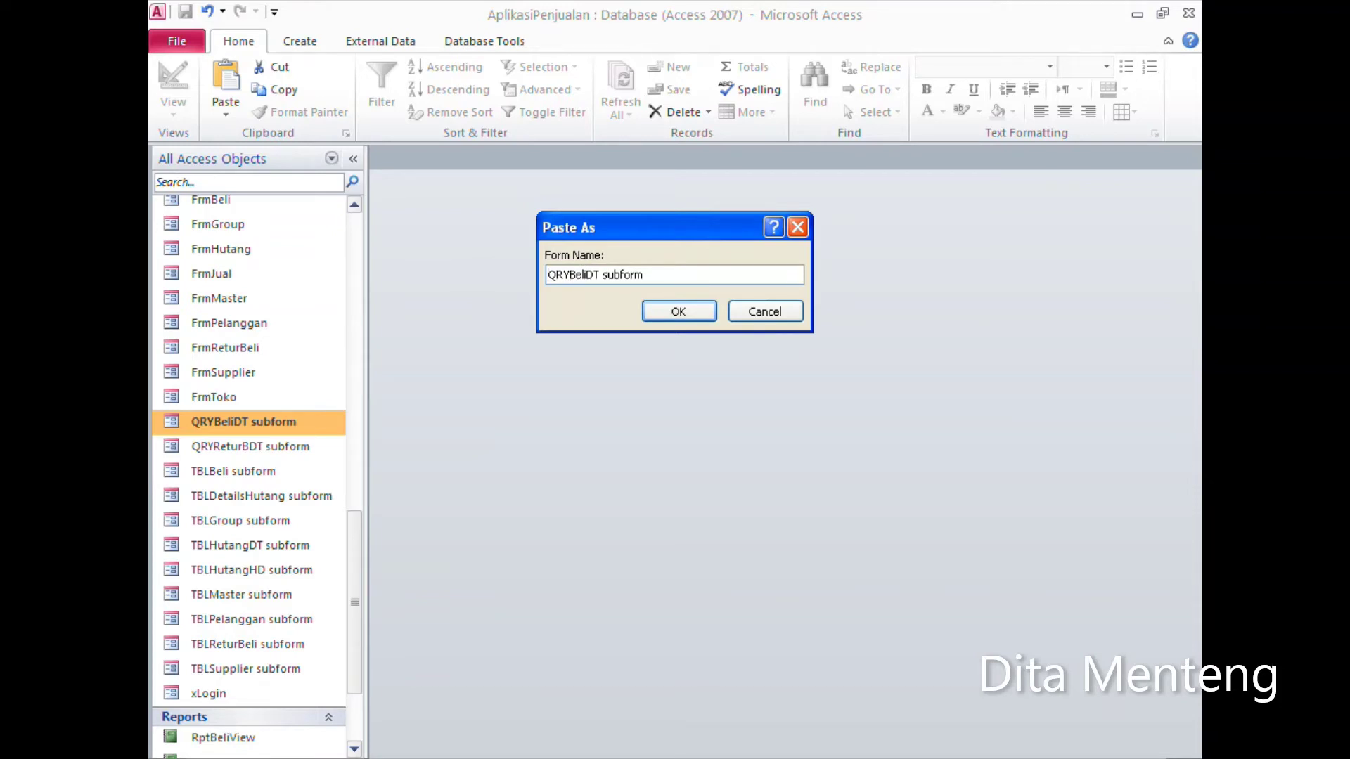
key("Delete")
key("Delete")
key("Delete")
type("Jual")
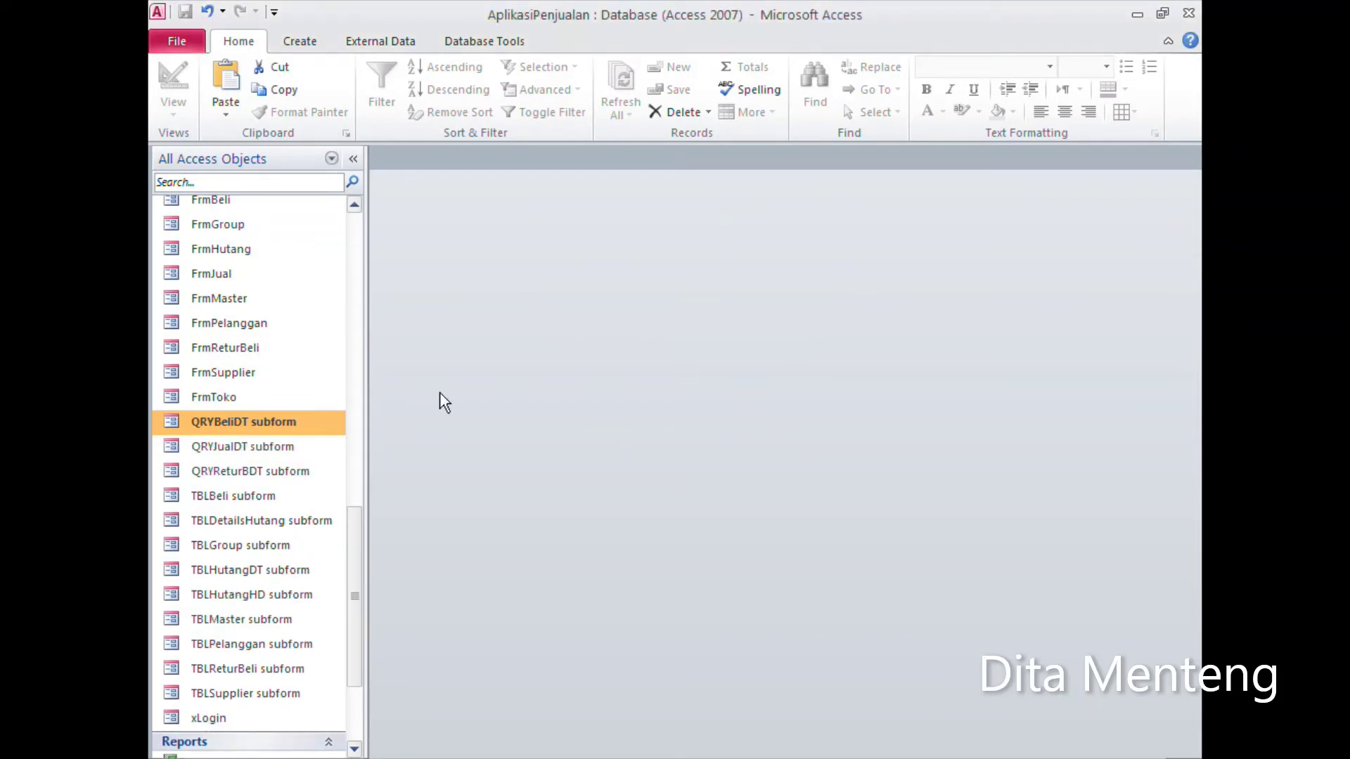
Step: Open QRYJualDT subform in Design View and launch the form's Record Source query builder
left_click(251, 454)
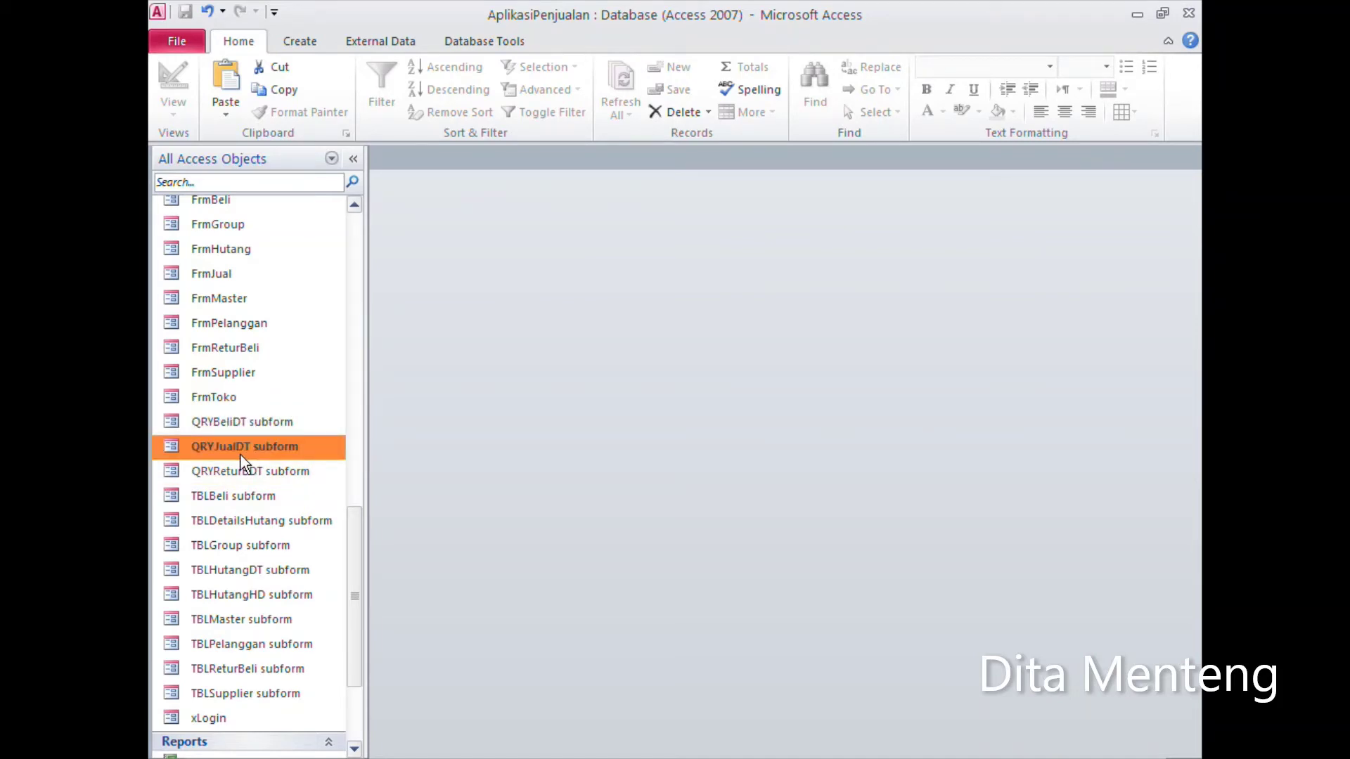
right_click(332, 462)
left_click(428, 512)
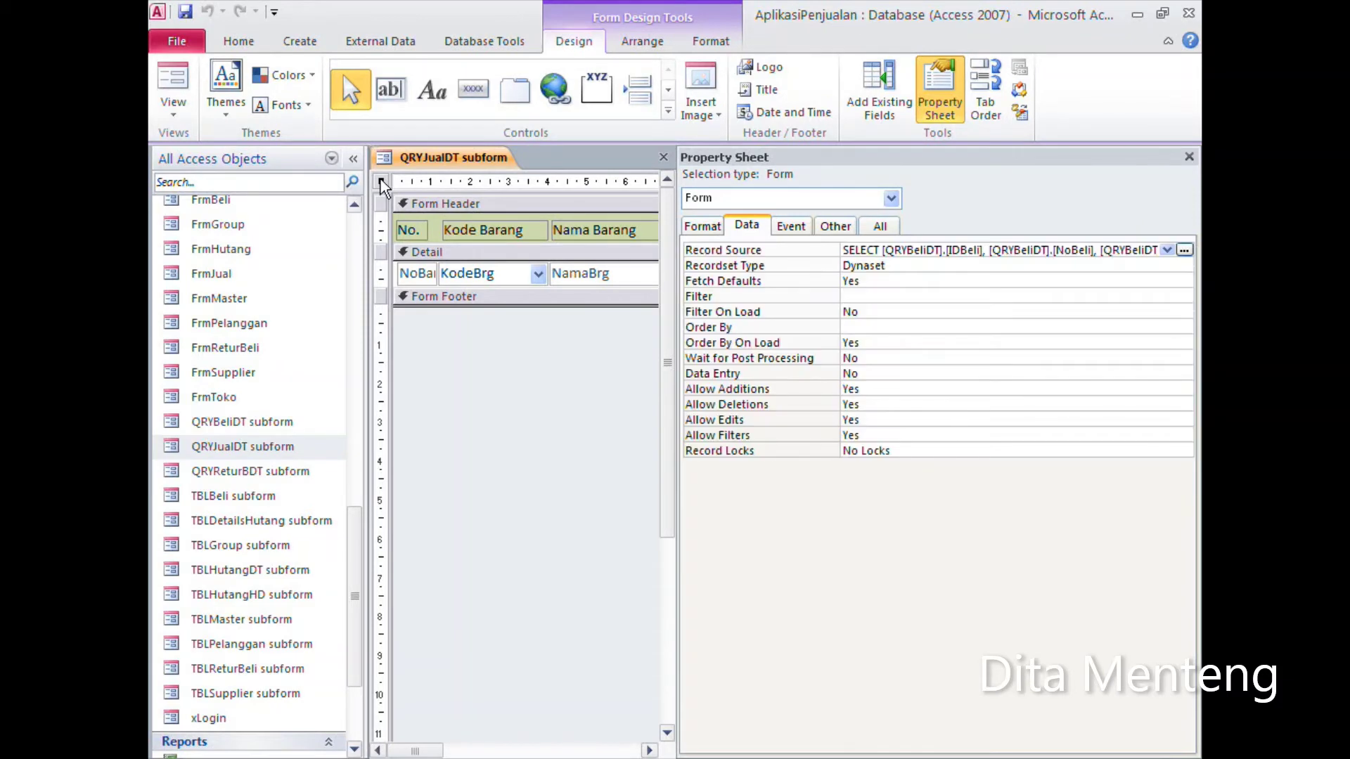
left_click(890, 200)
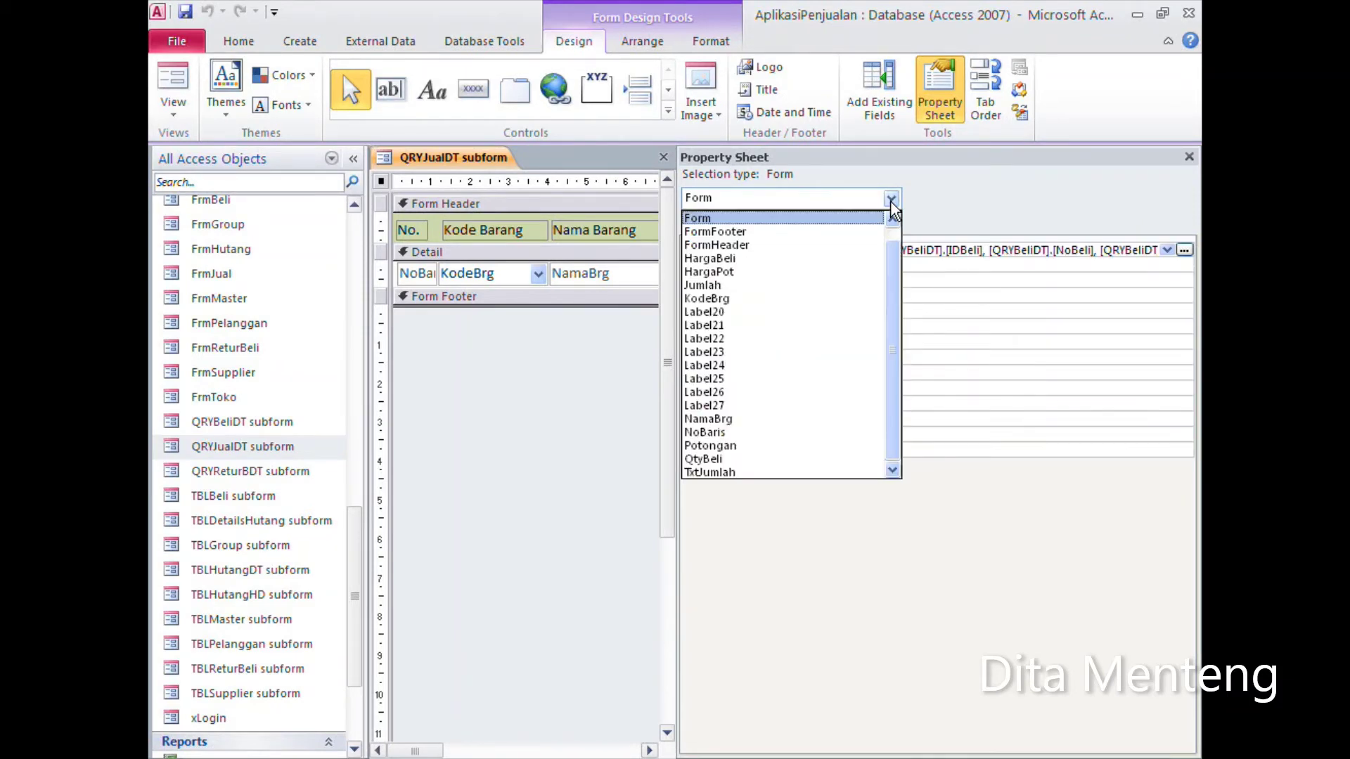
left_click(791, 218)
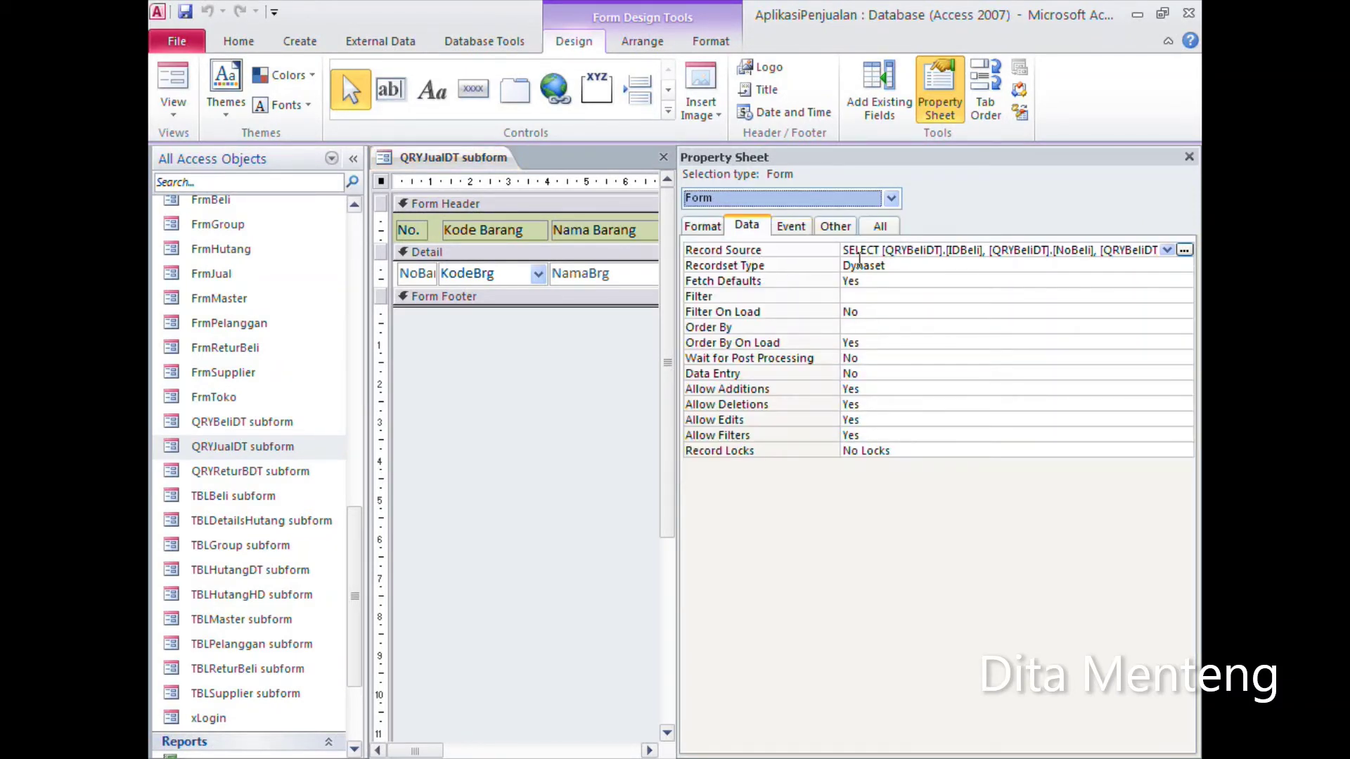
left_click(944, 250)
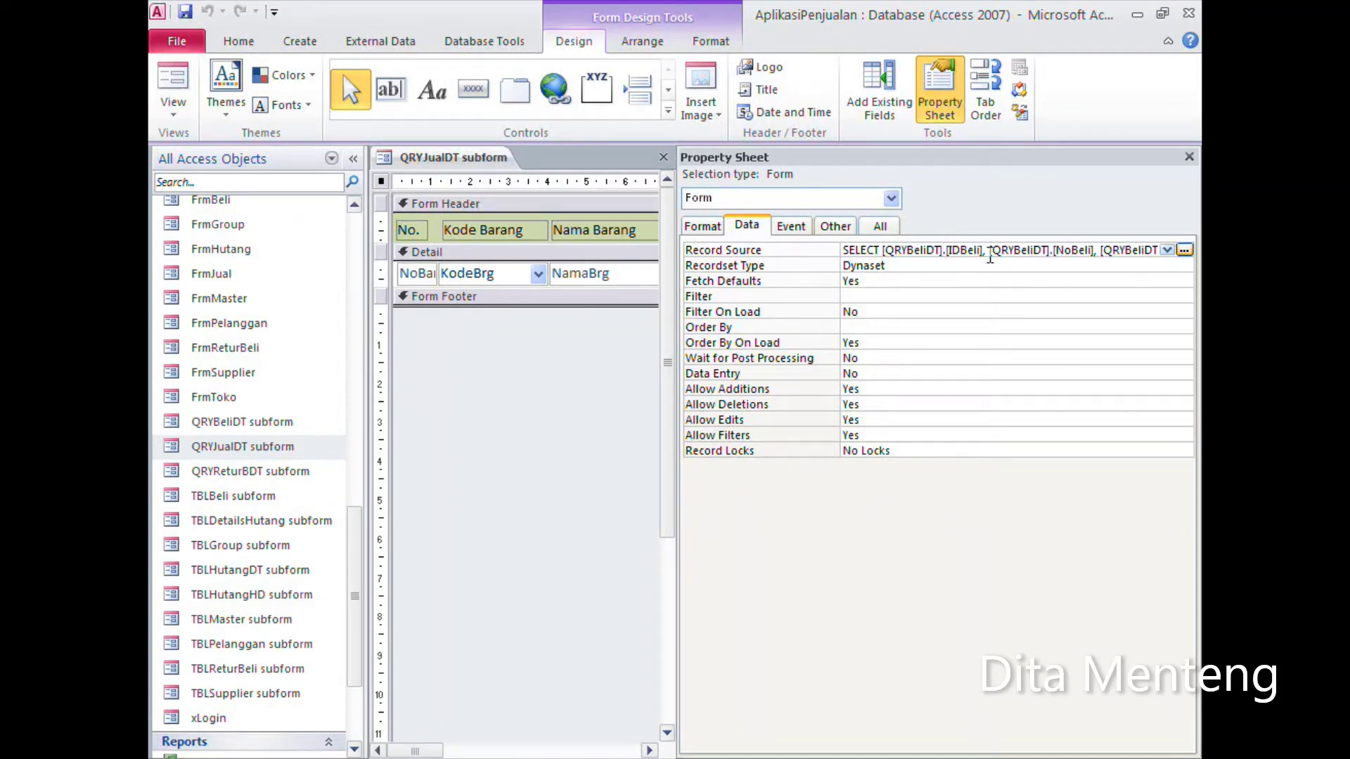
left_click(1184, 250)
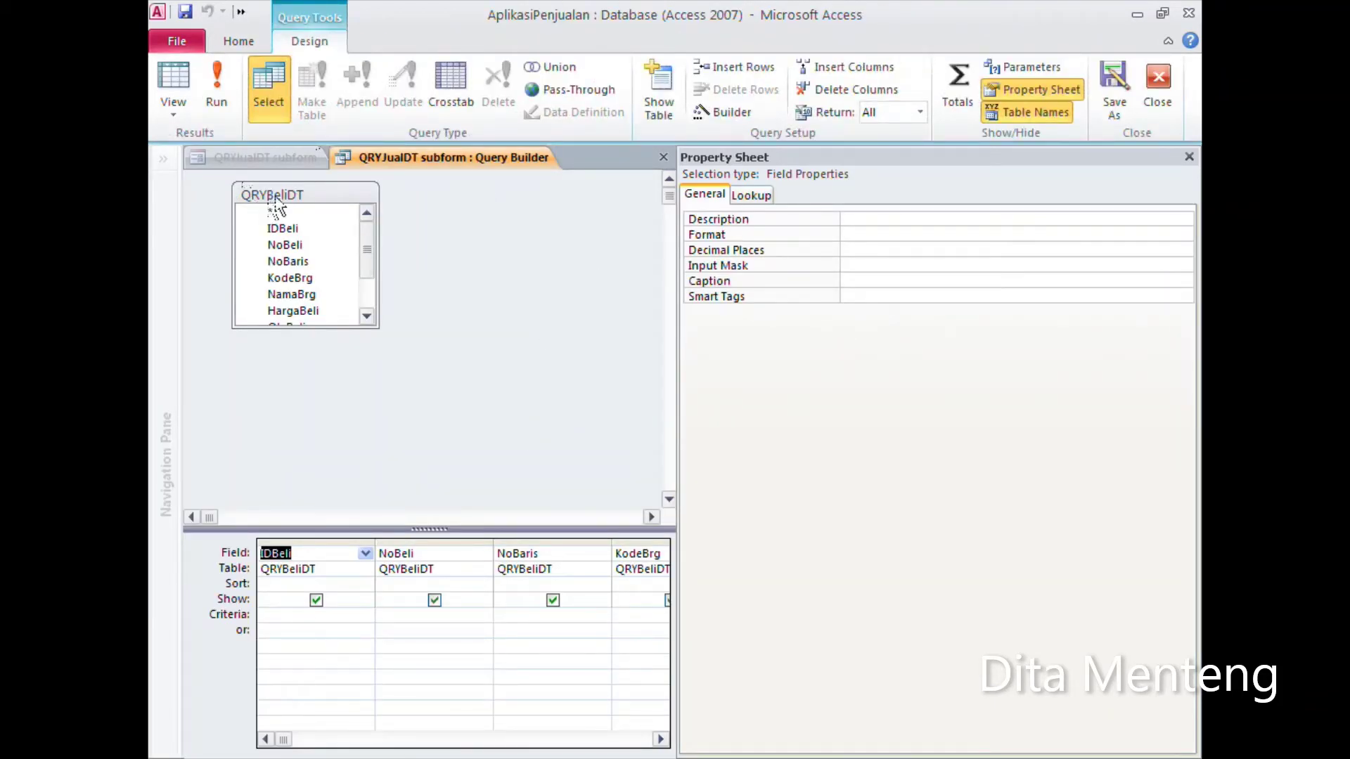
Step: Replace the QRYBeliDT source table with the QRYJualDT query in the Query Builder
right_click(307, 197)
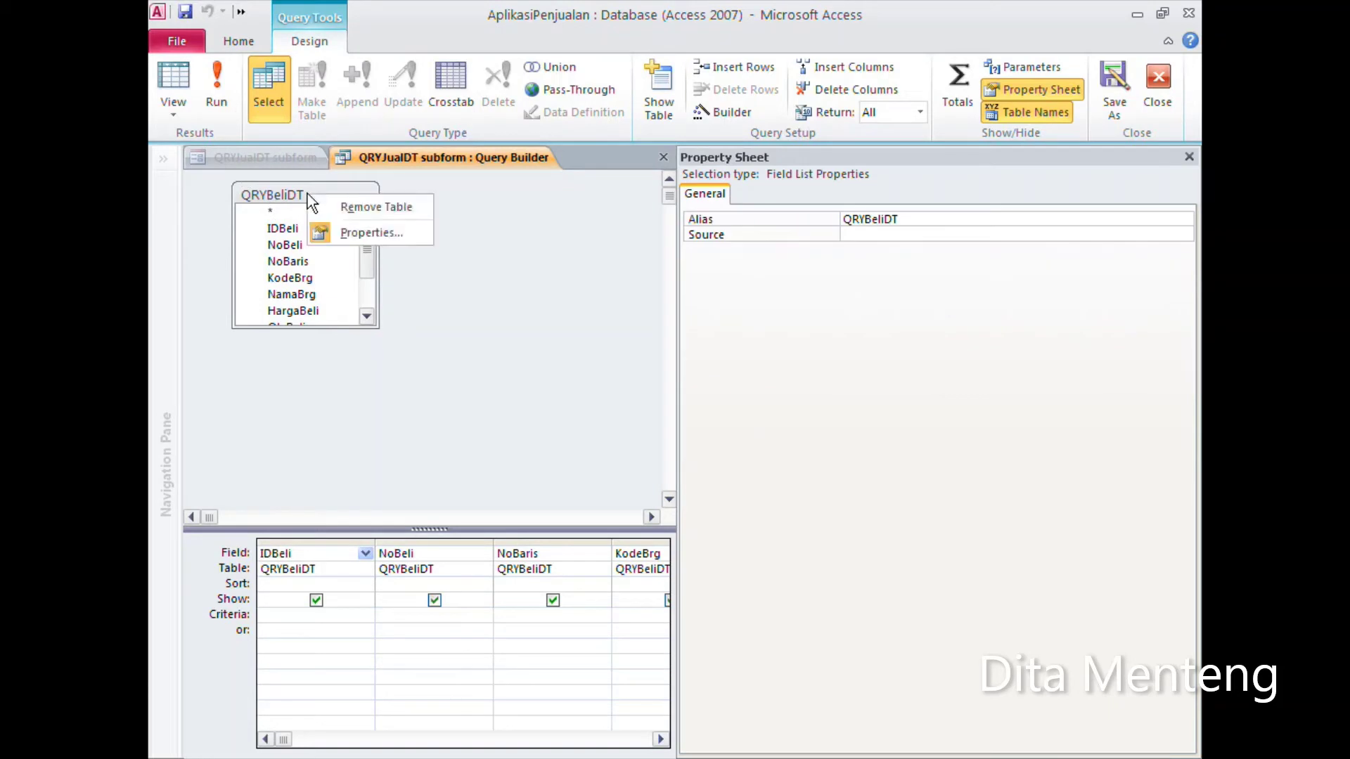
left_click(365, 209)
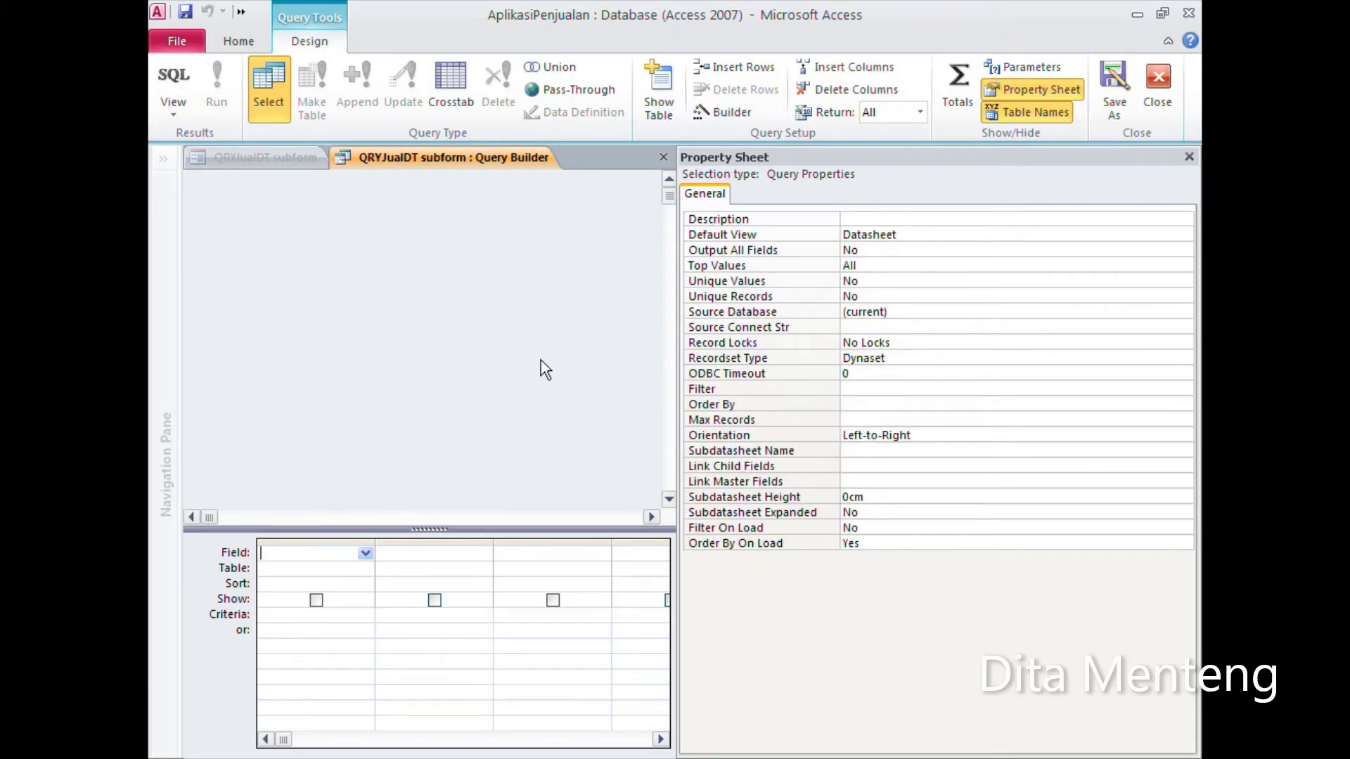
left_click(661, 88)
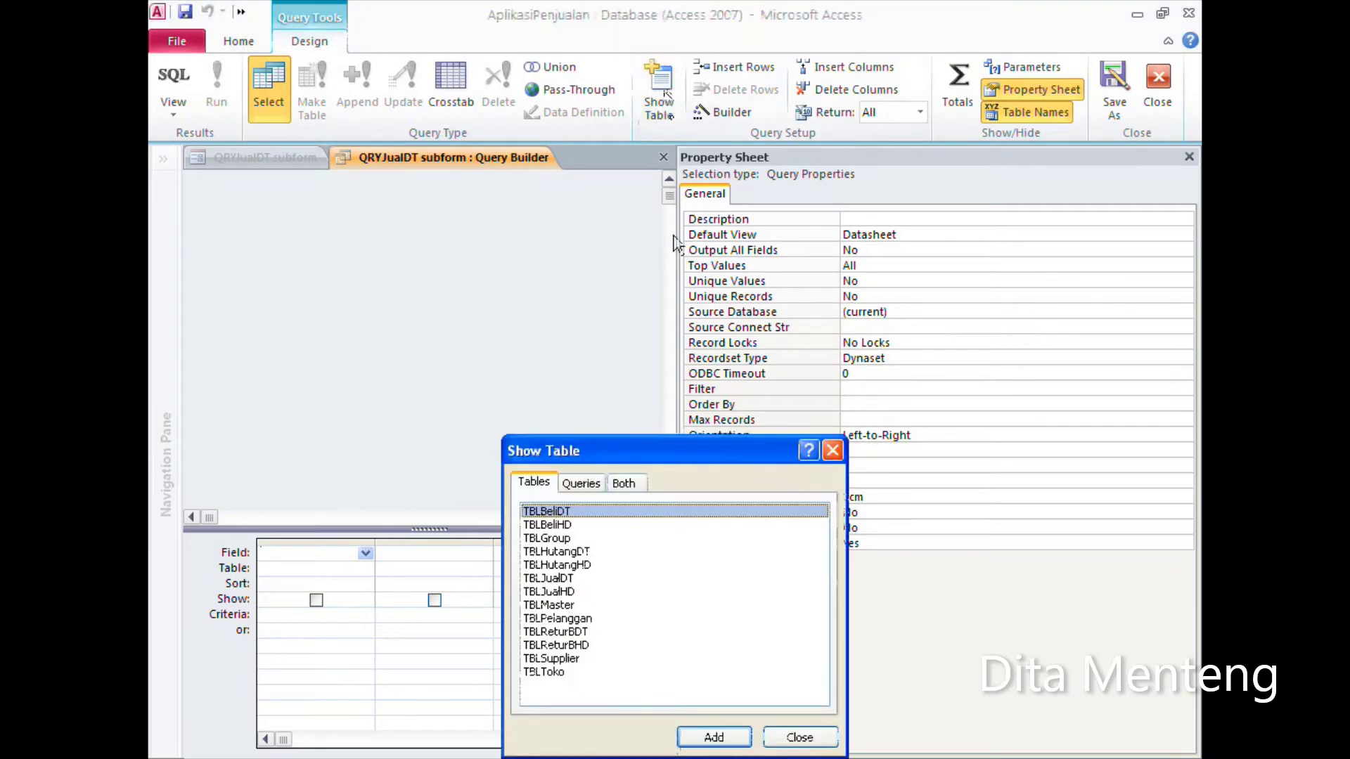
left_click(581, 483)
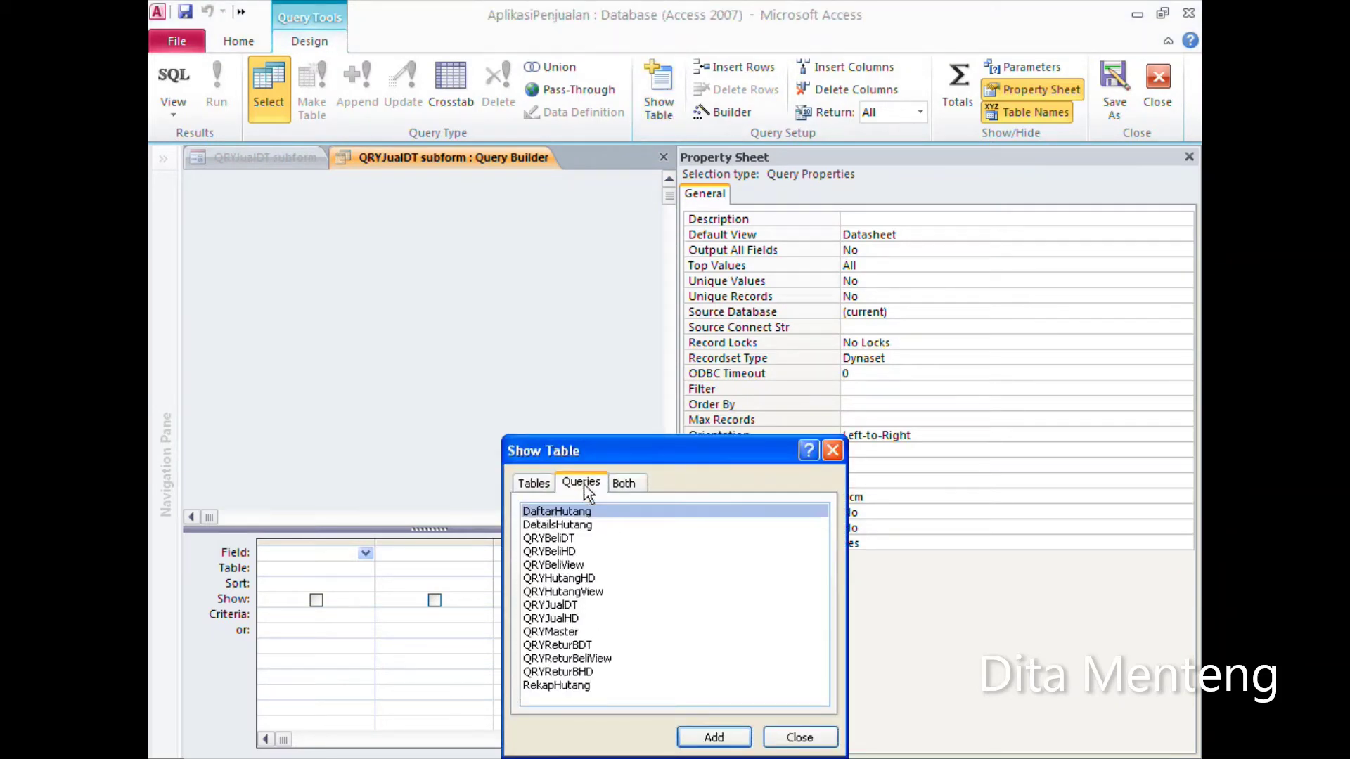
left_click(571, 606)
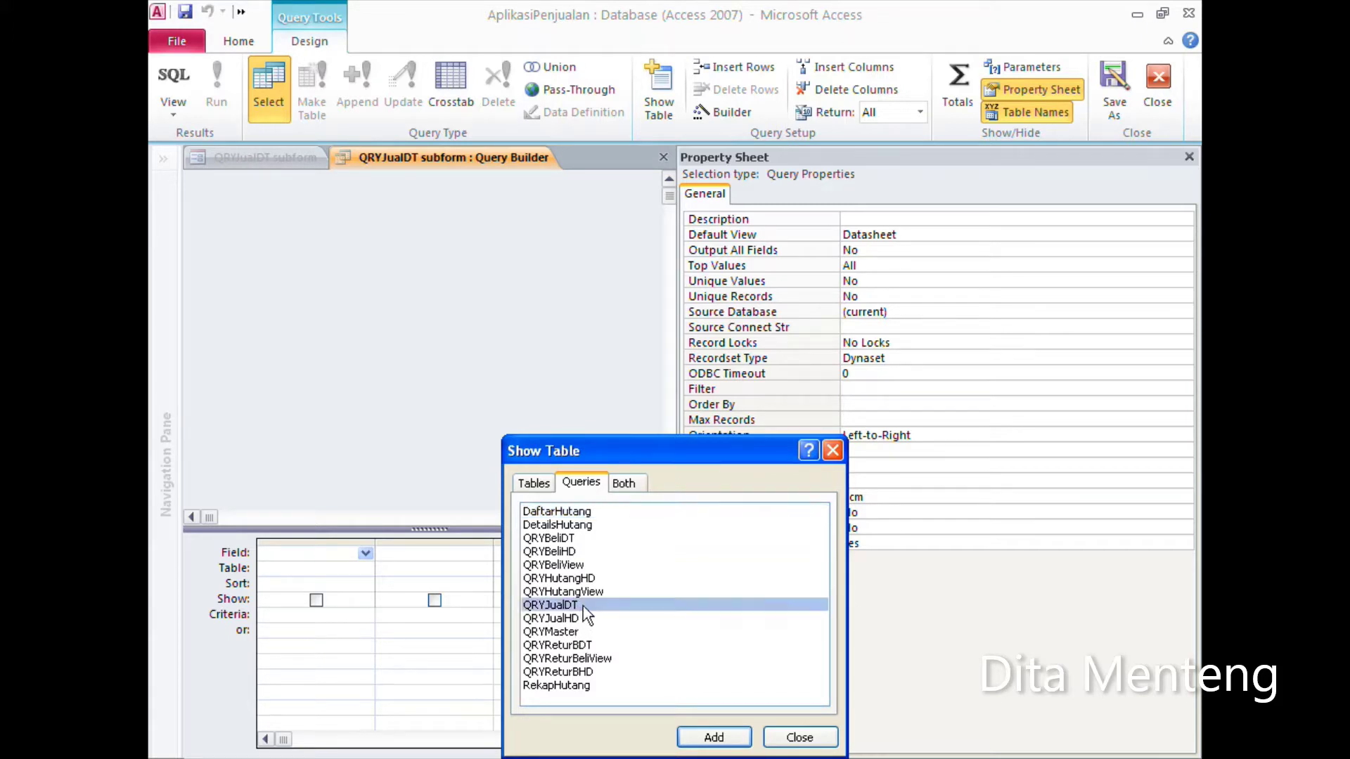
left_click(714, 736)
left_click(797, 736)
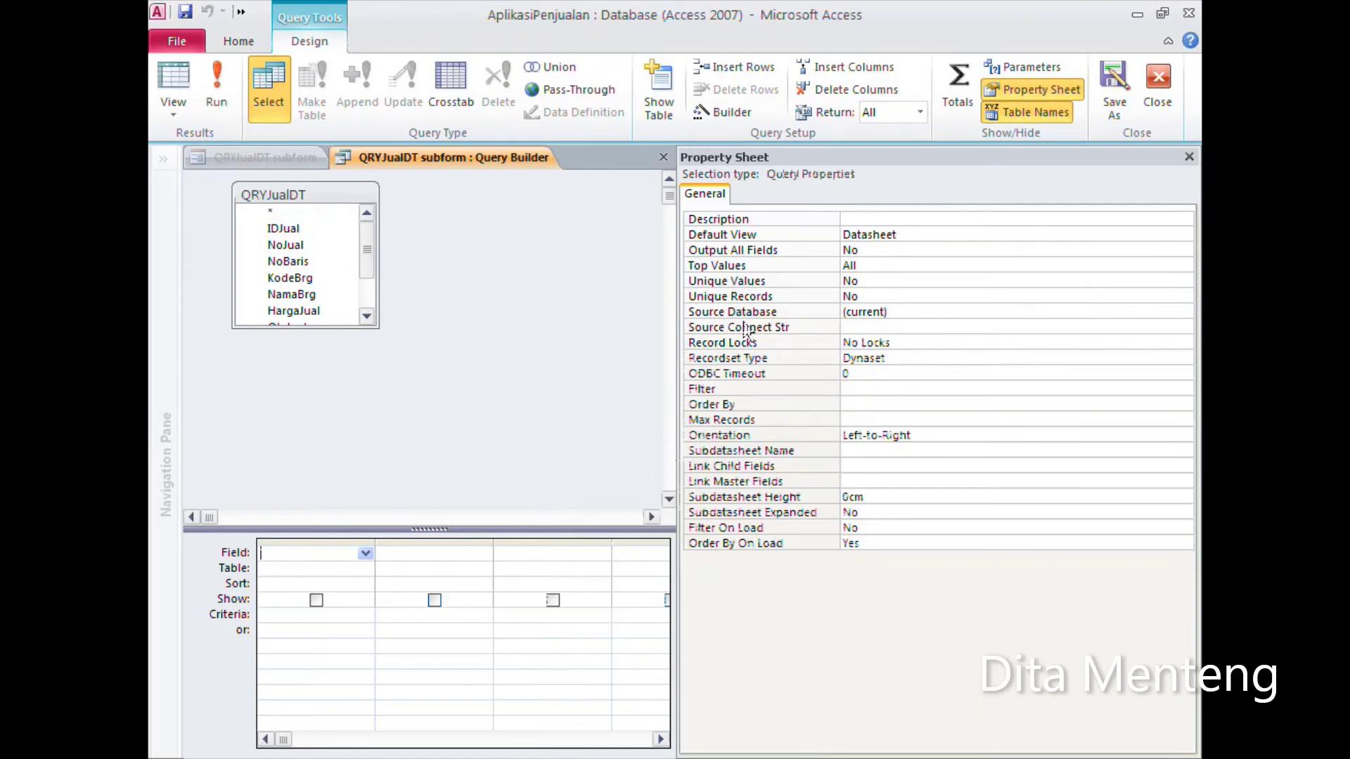
left_click_drag(327, 325, 332, 411)
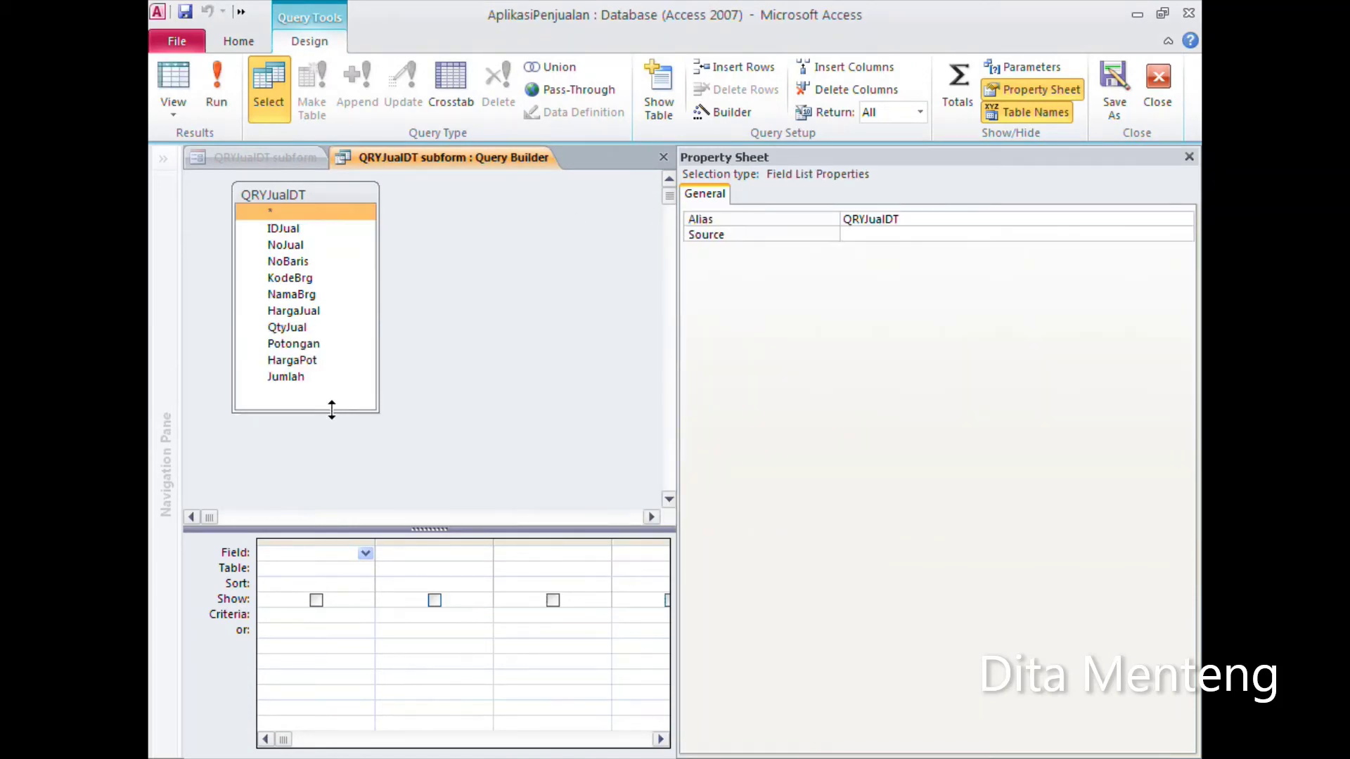
Step: Add IDJual, NoJual, NoBaris, KodeBrg and NamaBrg to the query grid
double_click(296, 230)
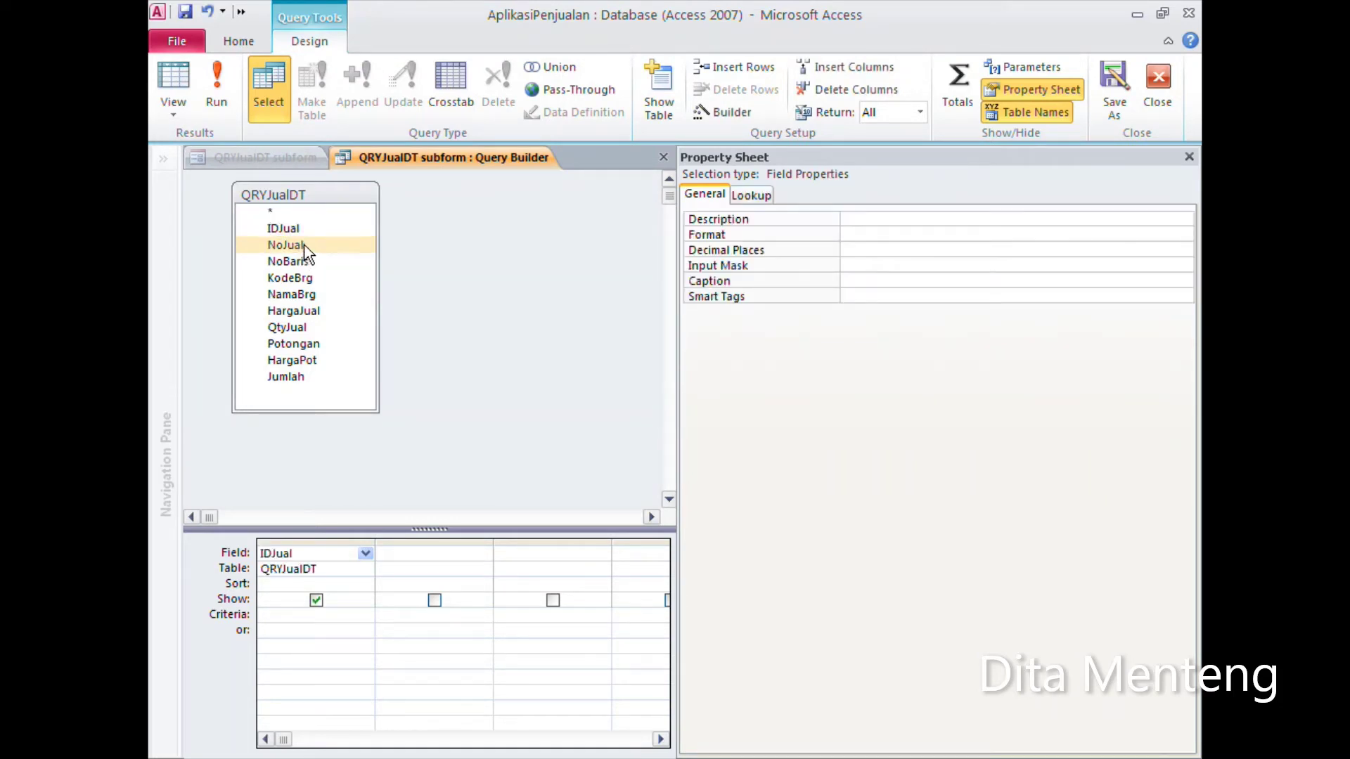
double_click(305, 246)
double_click(295, 262)
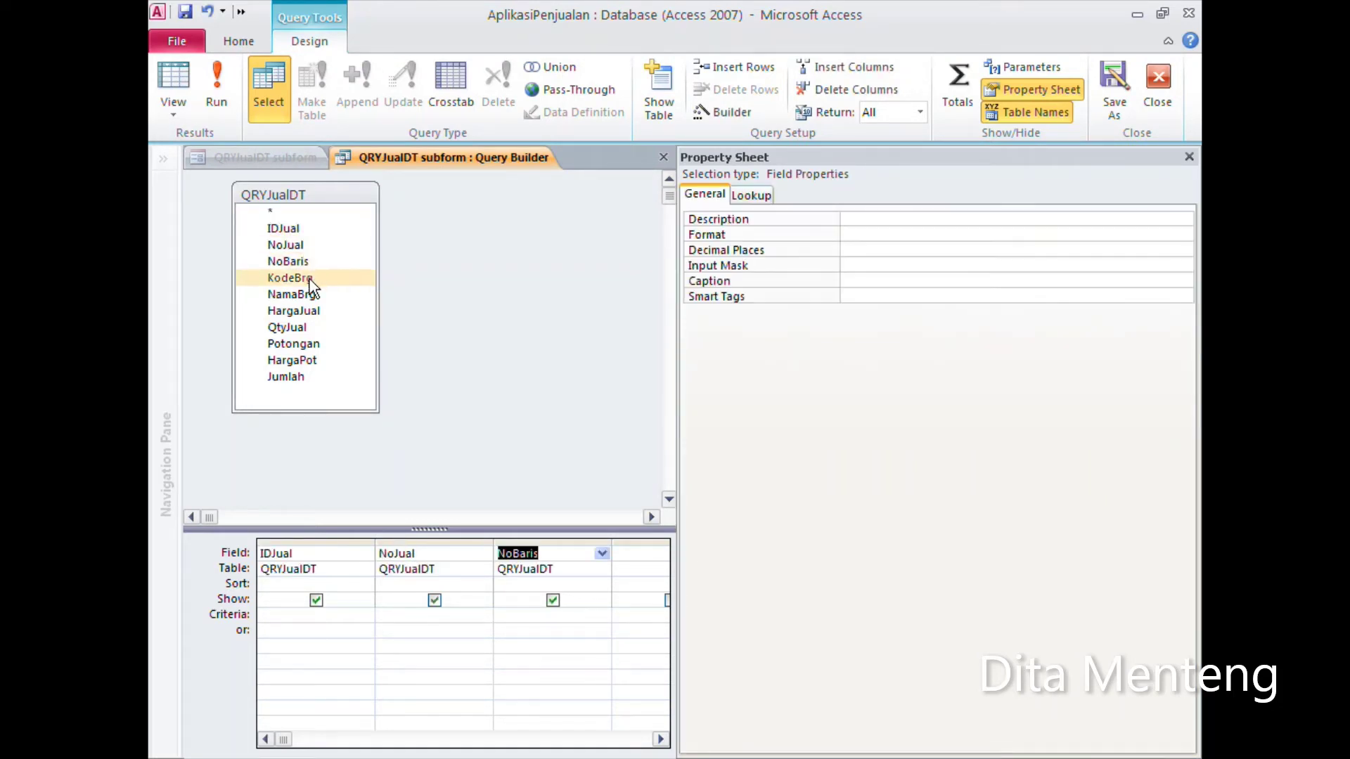
double_click(309, 279)
left_click(317, 297)
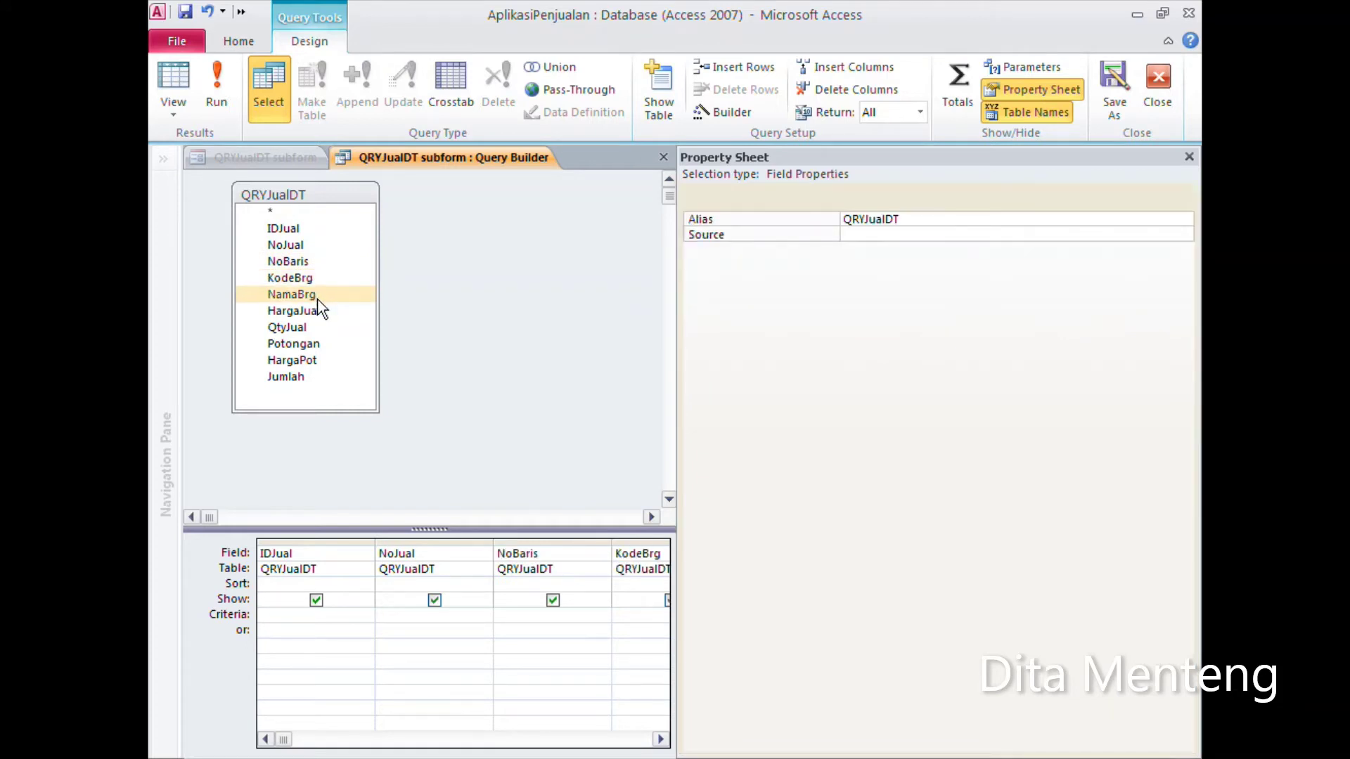
left_click(661, 741)
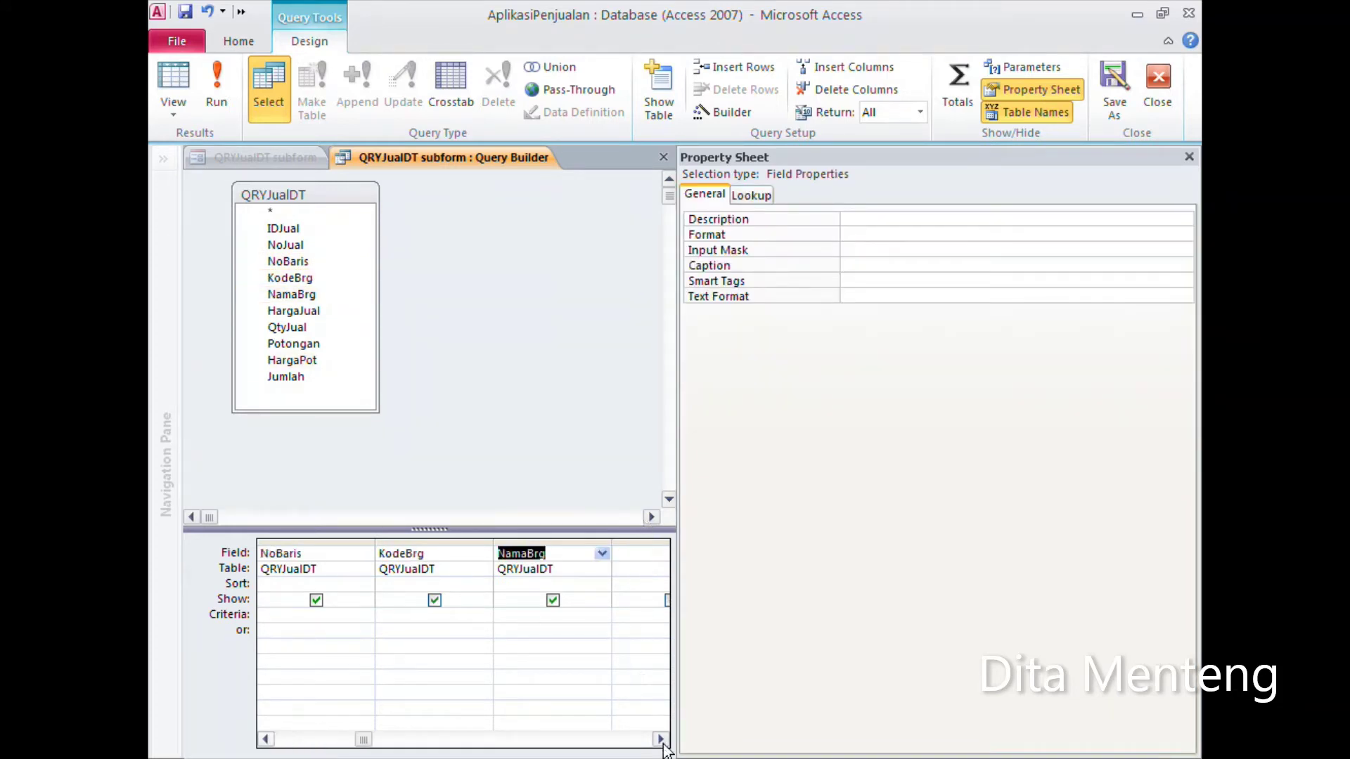
left_click(662, 741)
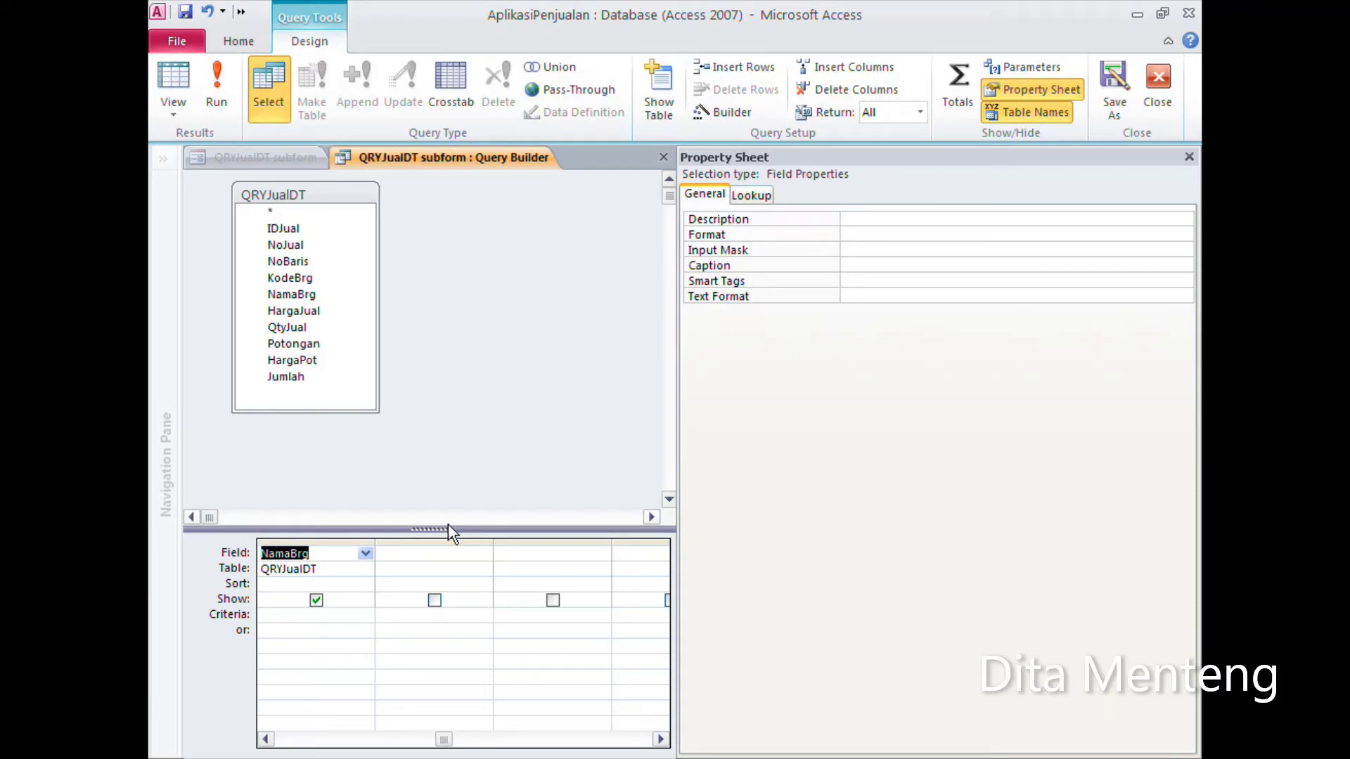
Step: Add HargaJual, QtyJual, Potongan, HargaPot and Jumlah to the query grid
left_click(310, 311)
double_click(310, 311)
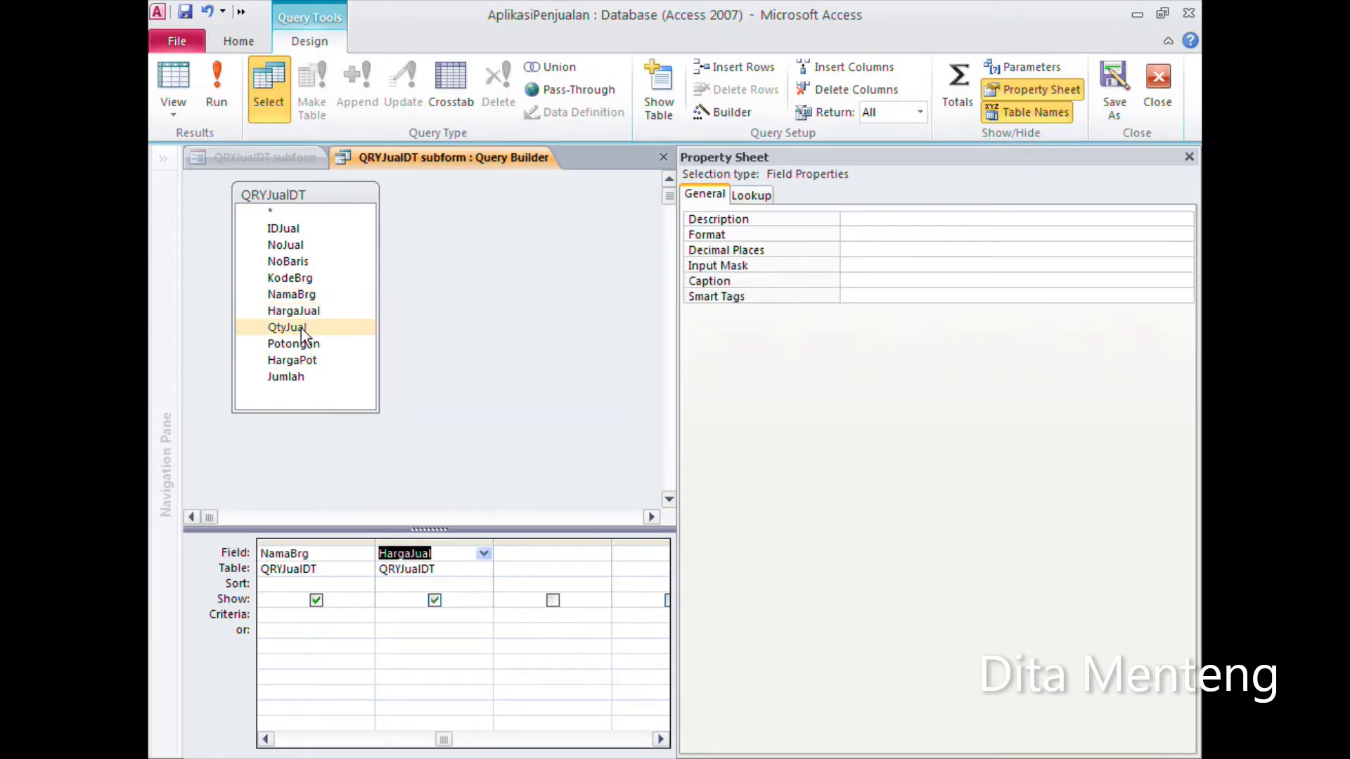
double_click(299, 327)
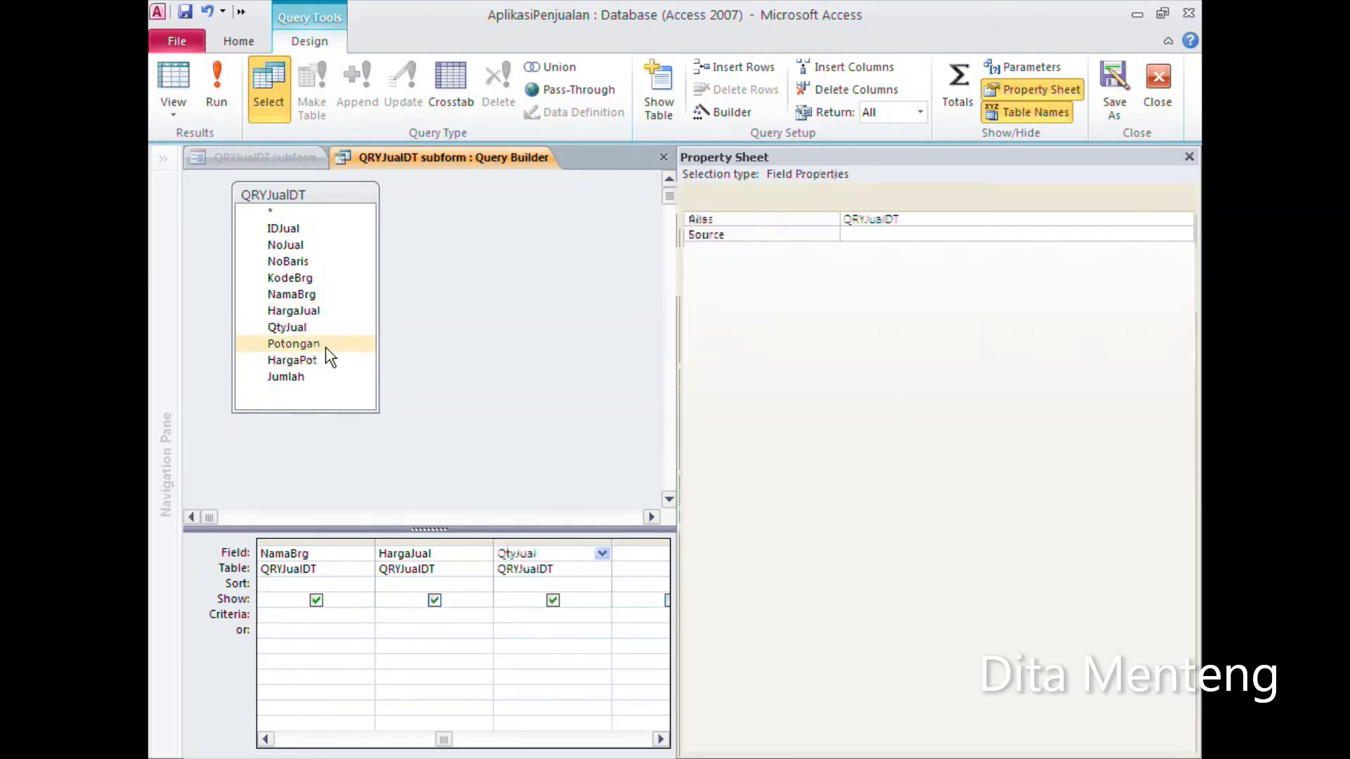
double_click(326, 348)
key("ctrl+z")
key("ctrl+z")
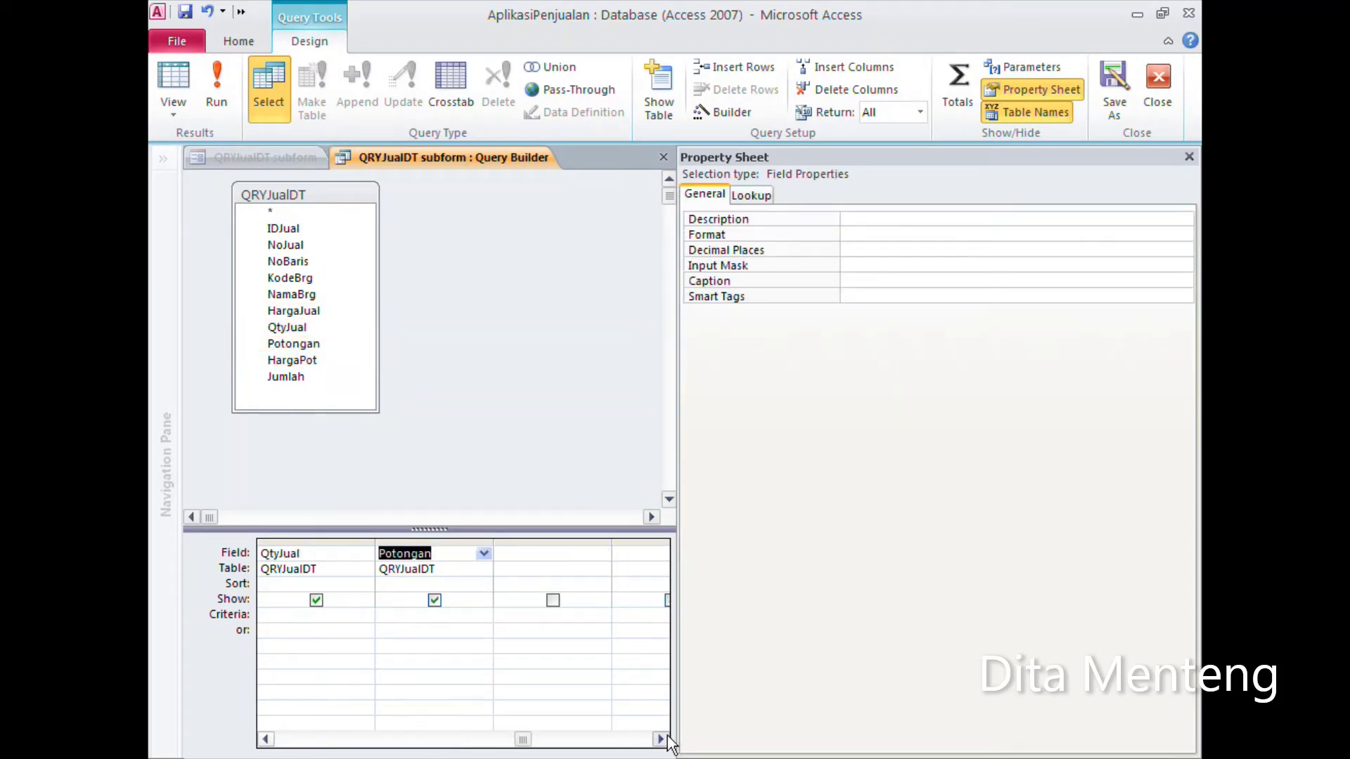
key("ctrl+z")
key("ctrl+z")
left_click(265, 739)
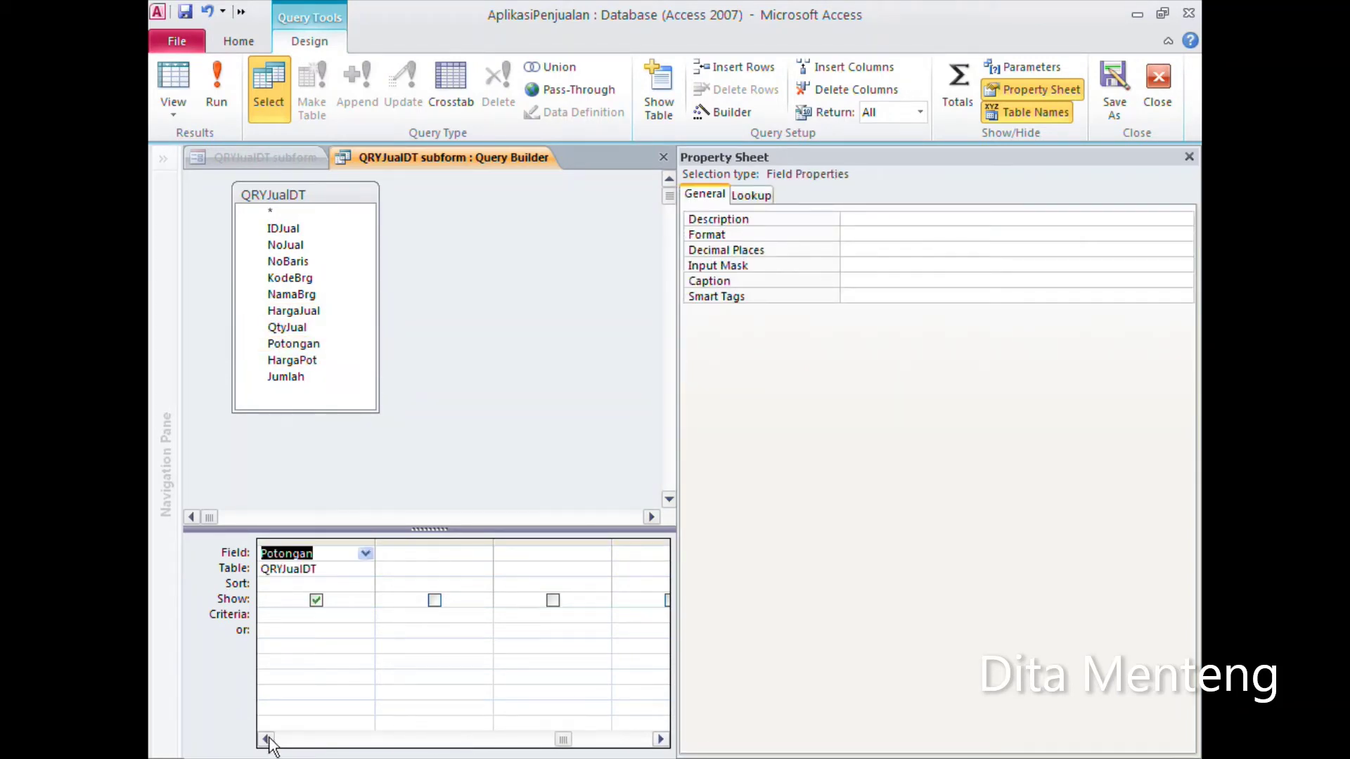
double_click(309, 360)
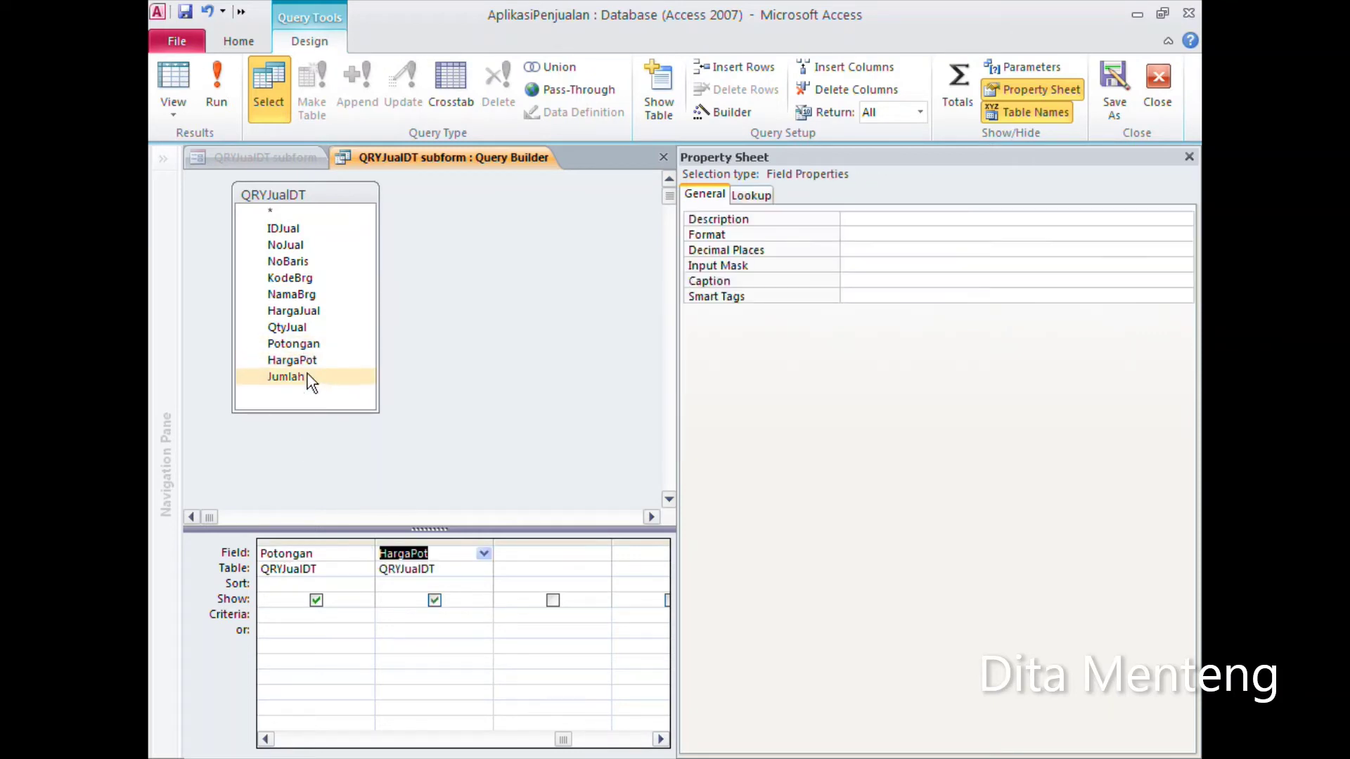
double_click(305, 377)
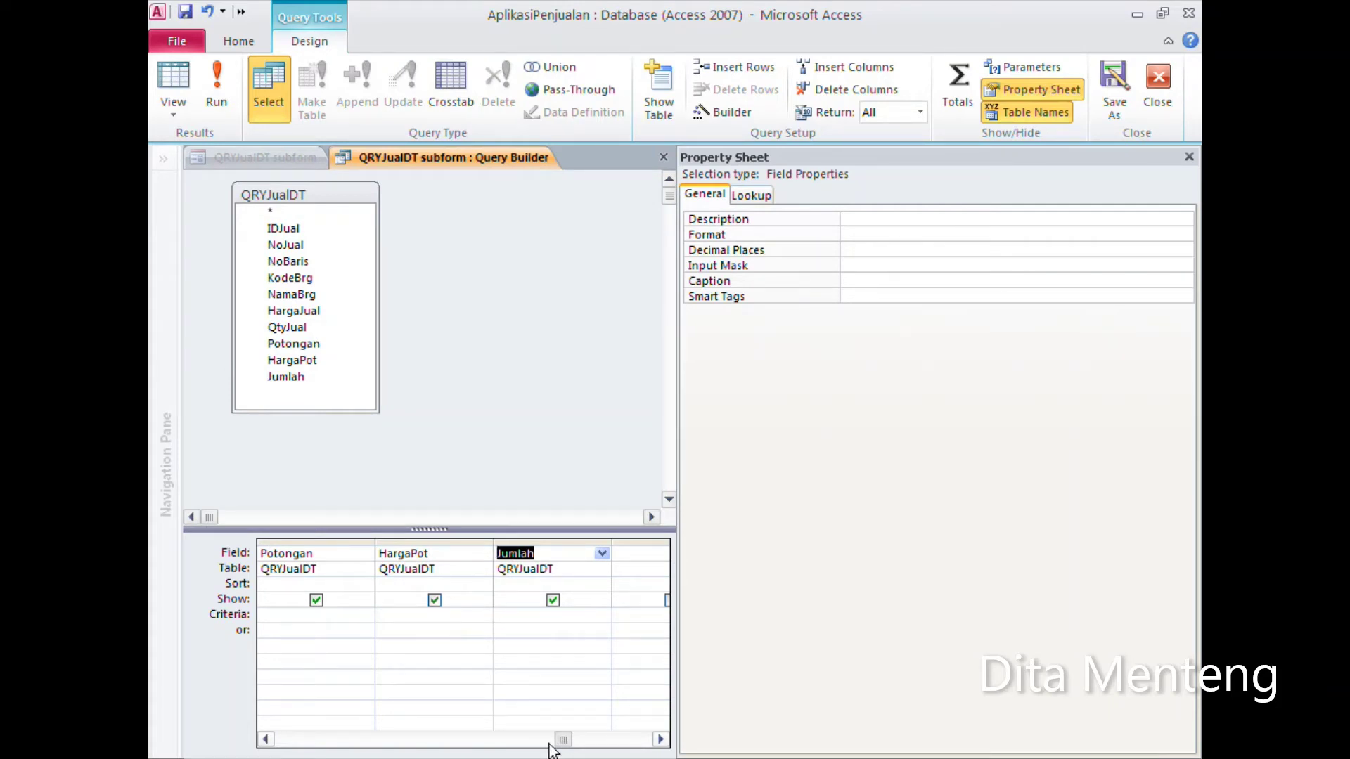
left_click(535, 743)
left_click_drag(529, 747, 284, 747)
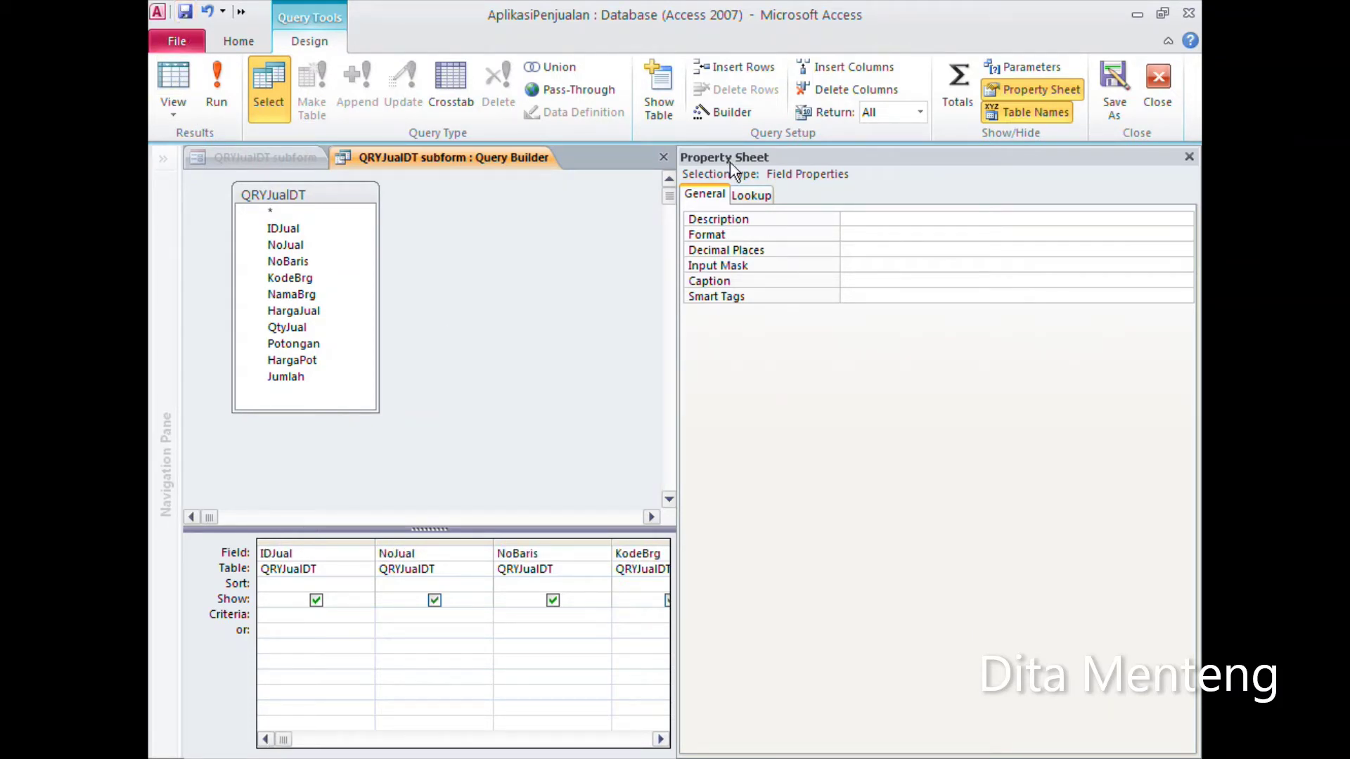
Step: Close the Query Builder and set the HargaBeli text box's Control Source to HargaJual
left_click(666, 155)
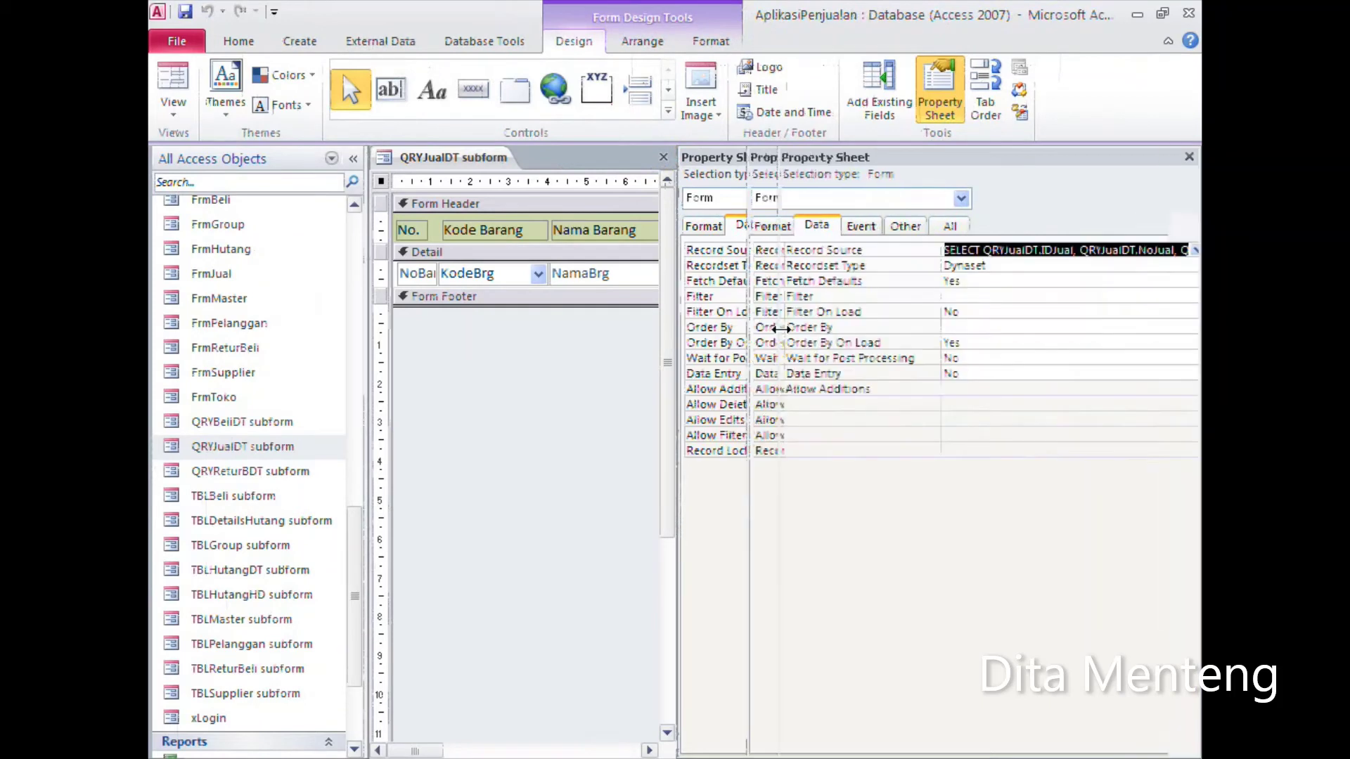
left_click_drag(679, 336, 779, 330)
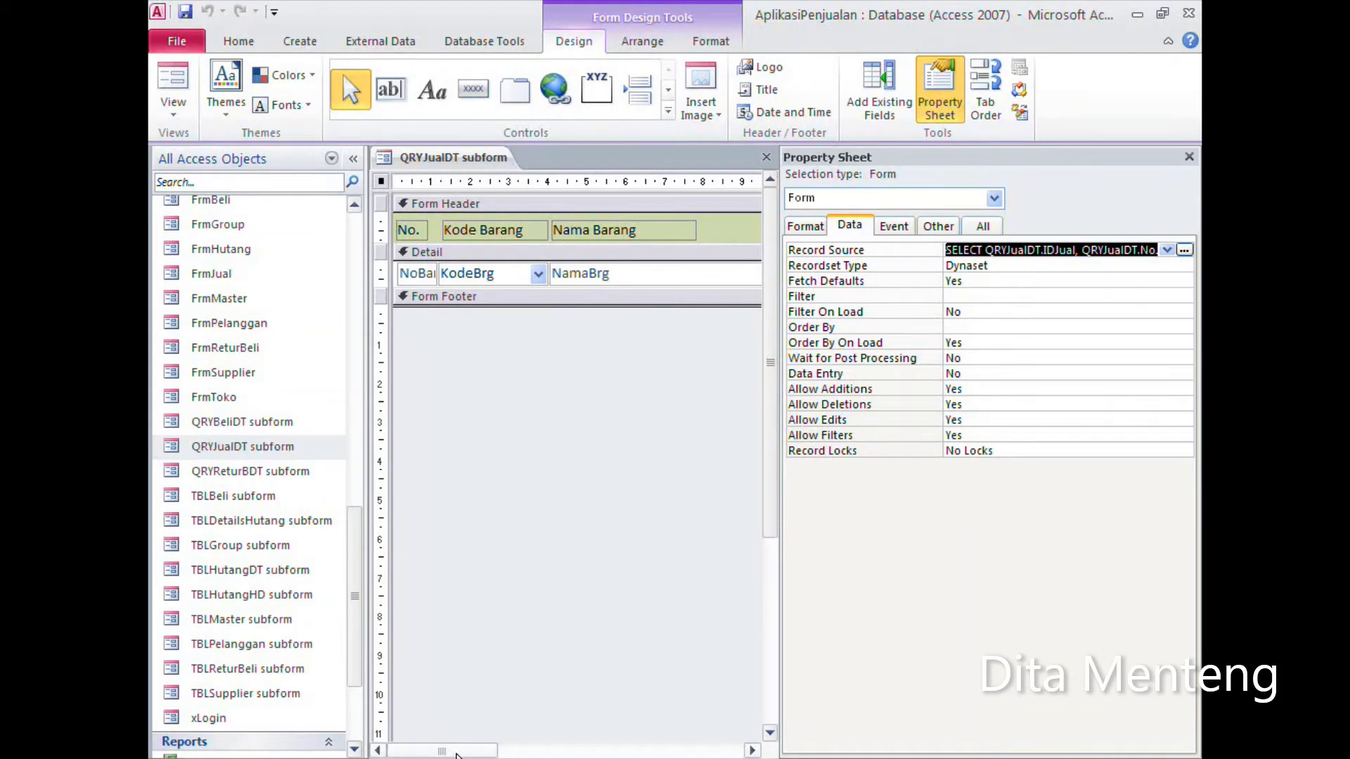
left_click_drag(456, 753, 619, 753)
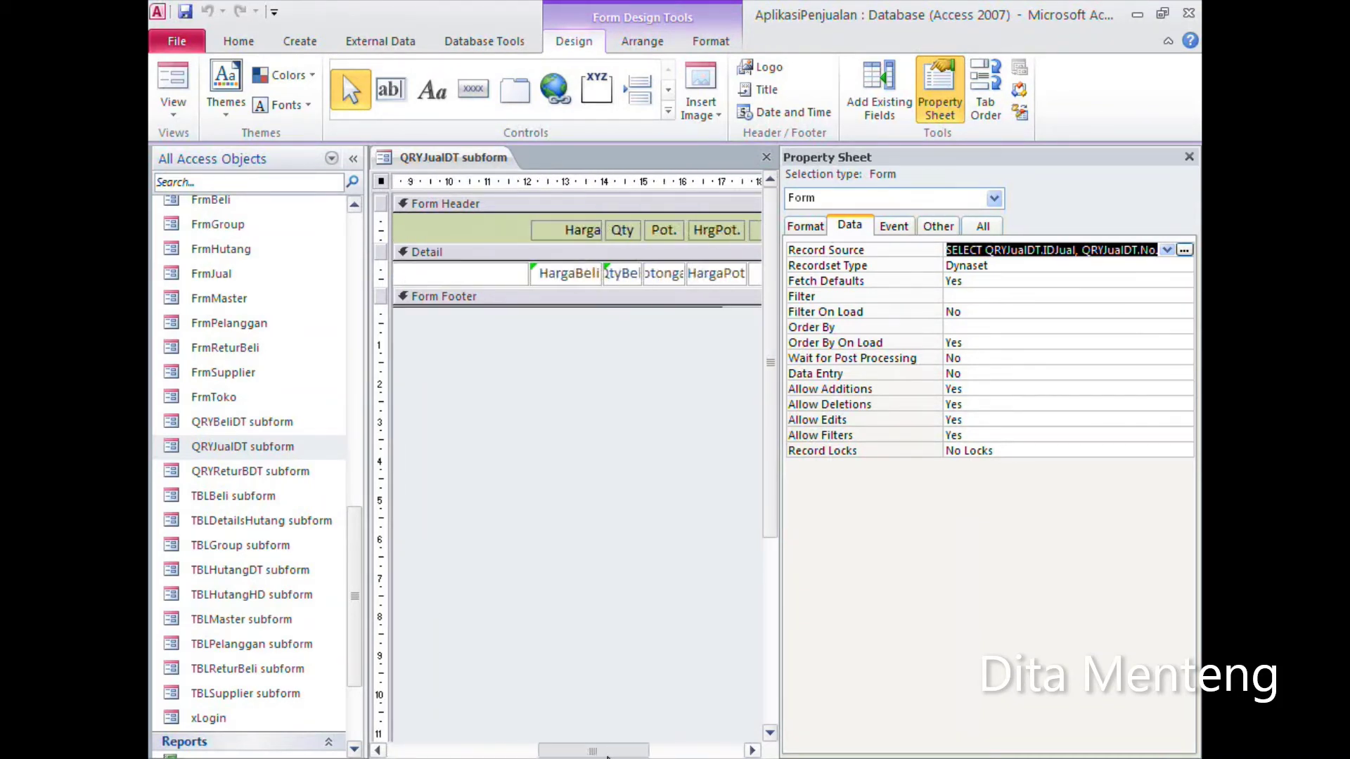
left_click(566, 274)
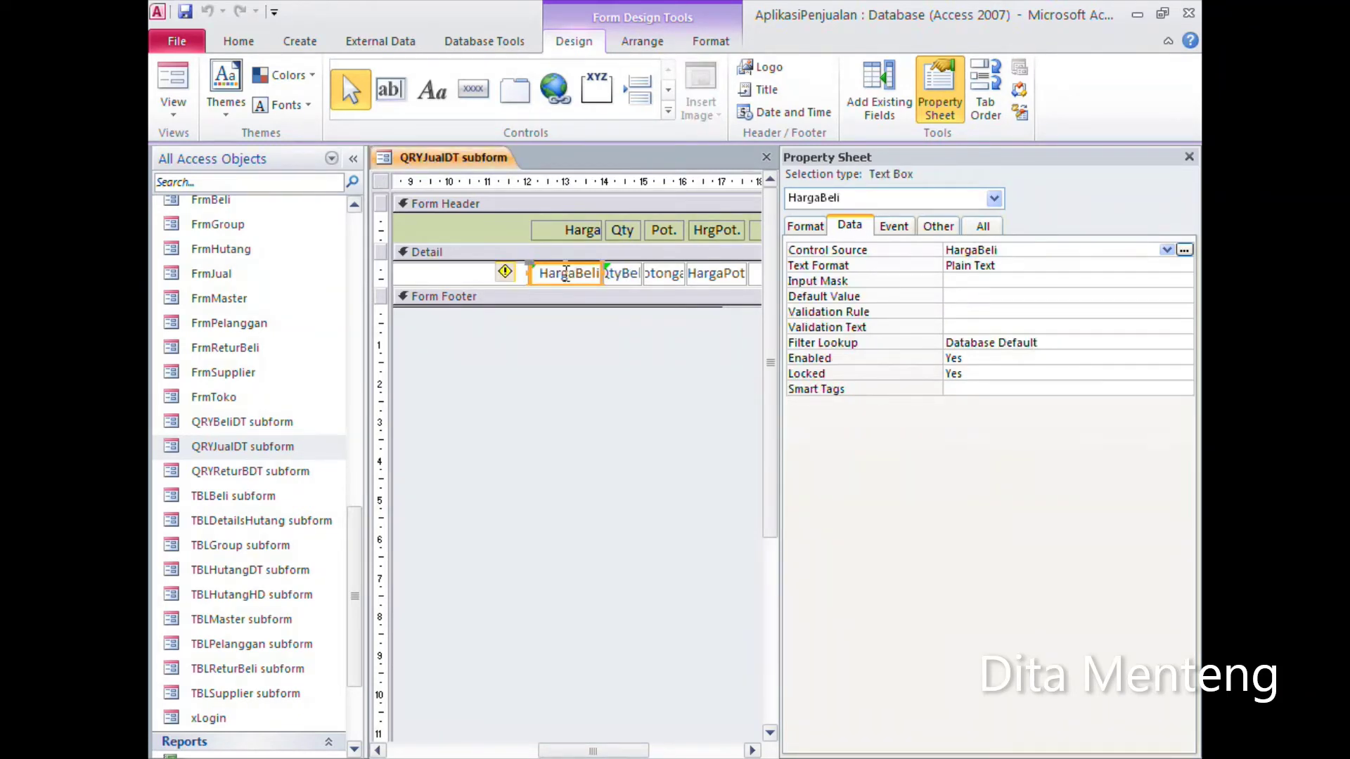
left_click(998, 227)
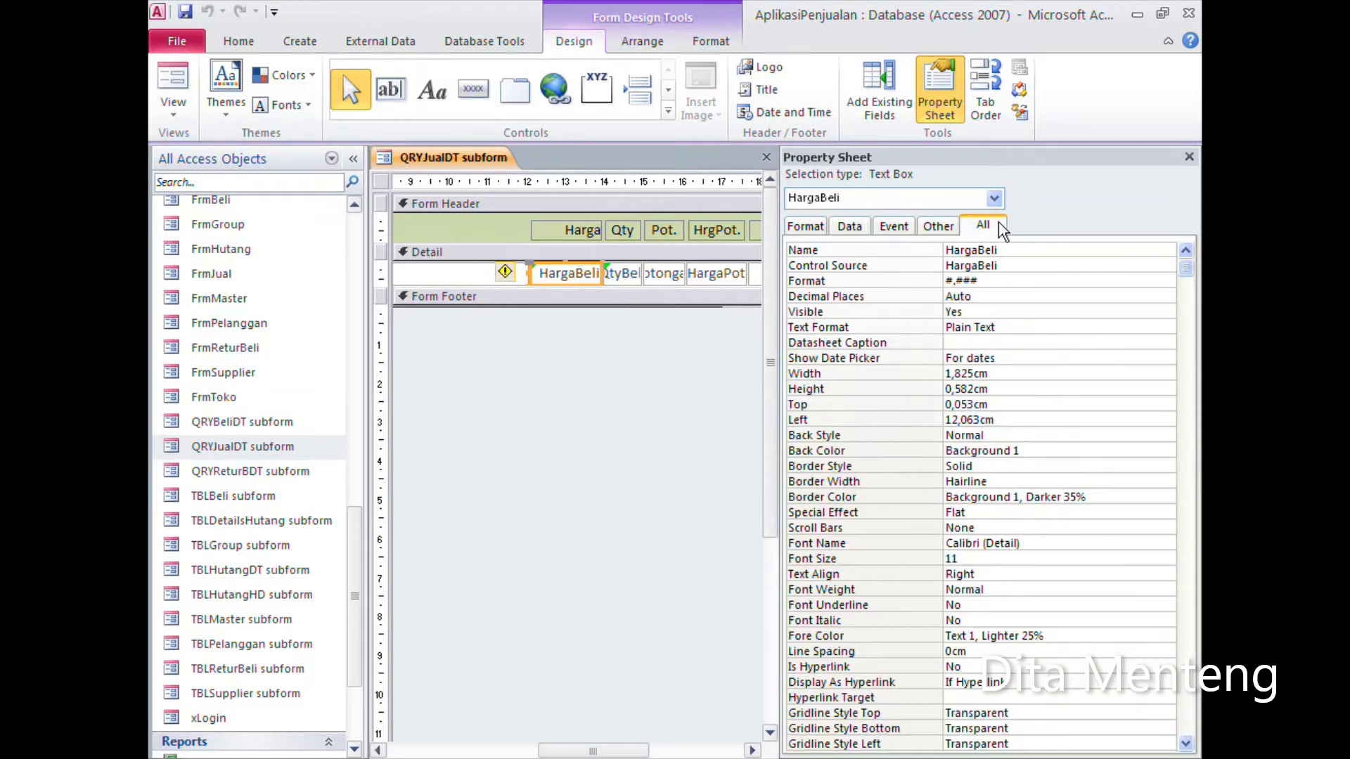
left_click(1032, 266)
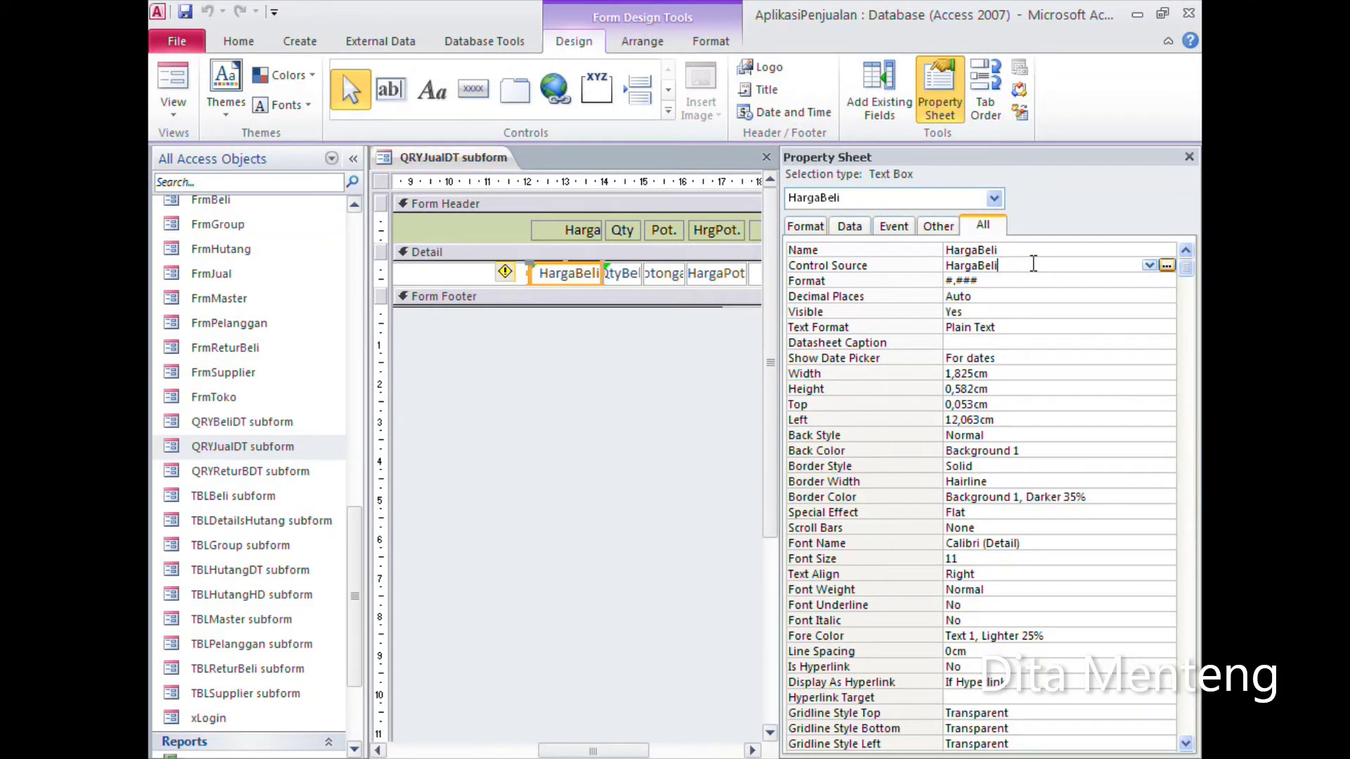
left_click(1149, 266)
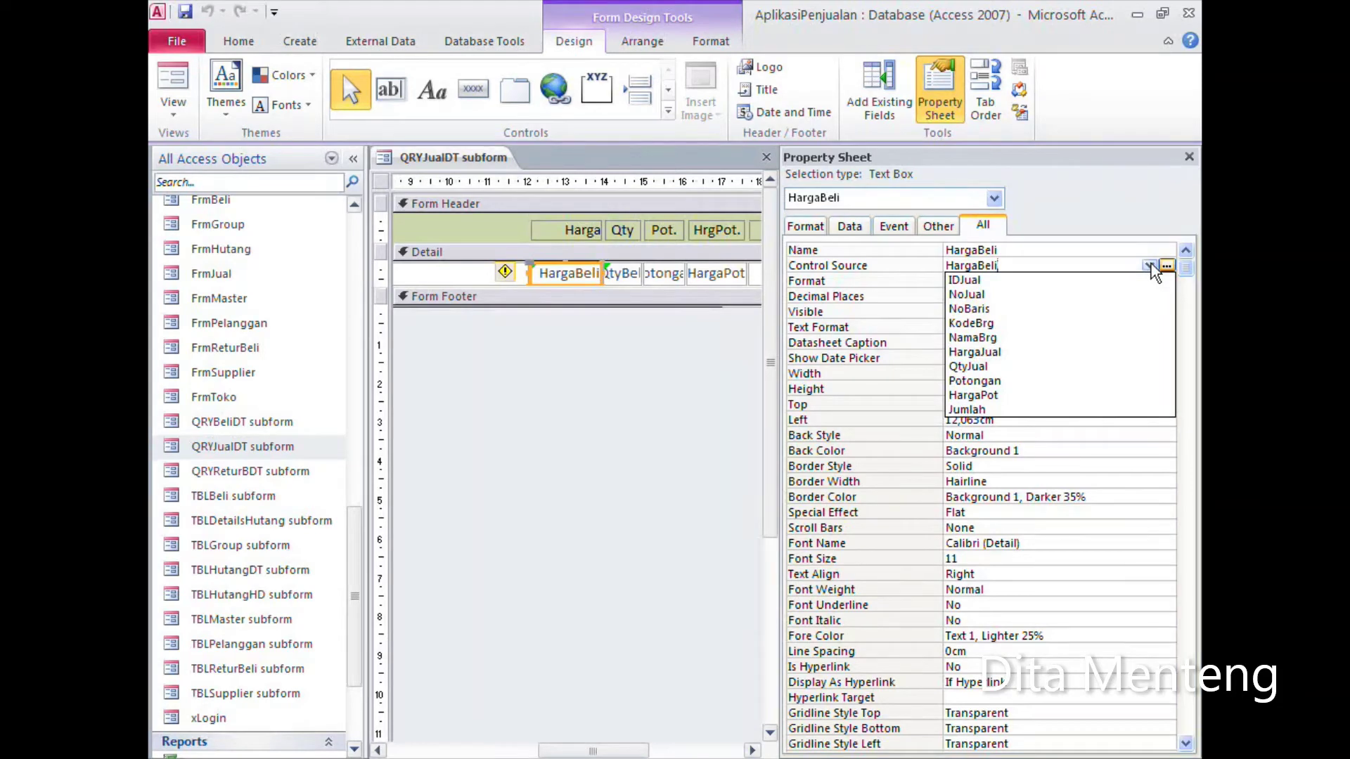
left_click(1032, 353)
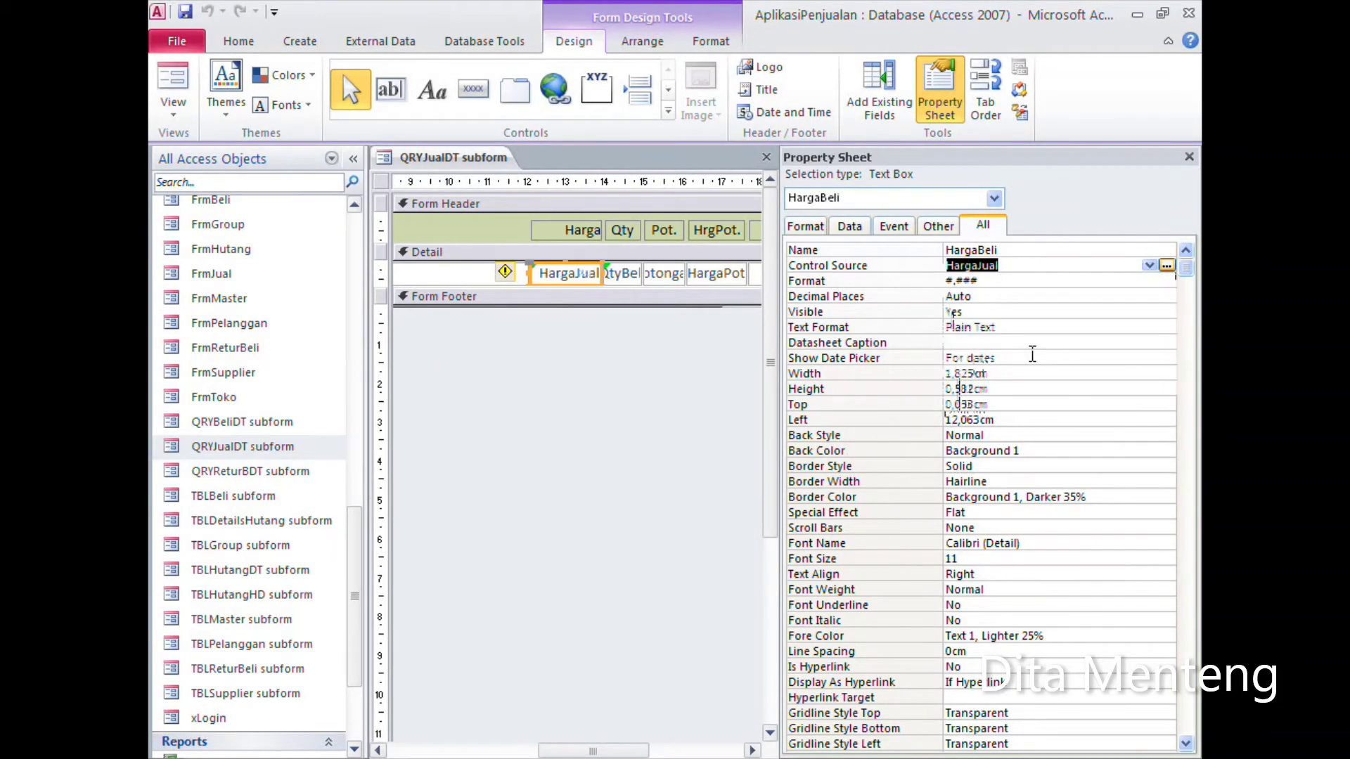
Step: Rename the price text box to HargaJual by pasting the control source value
right_click(989, 265)
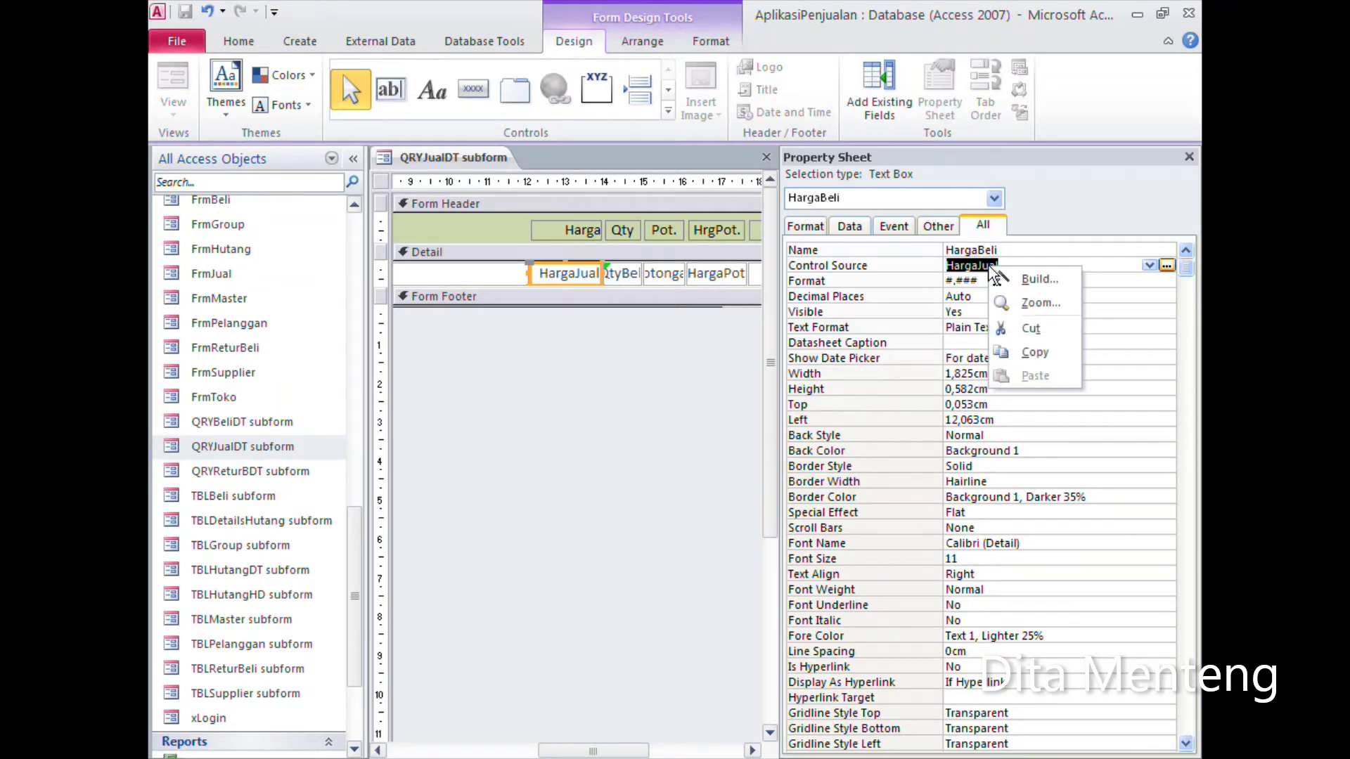
left_click(1046, 350)
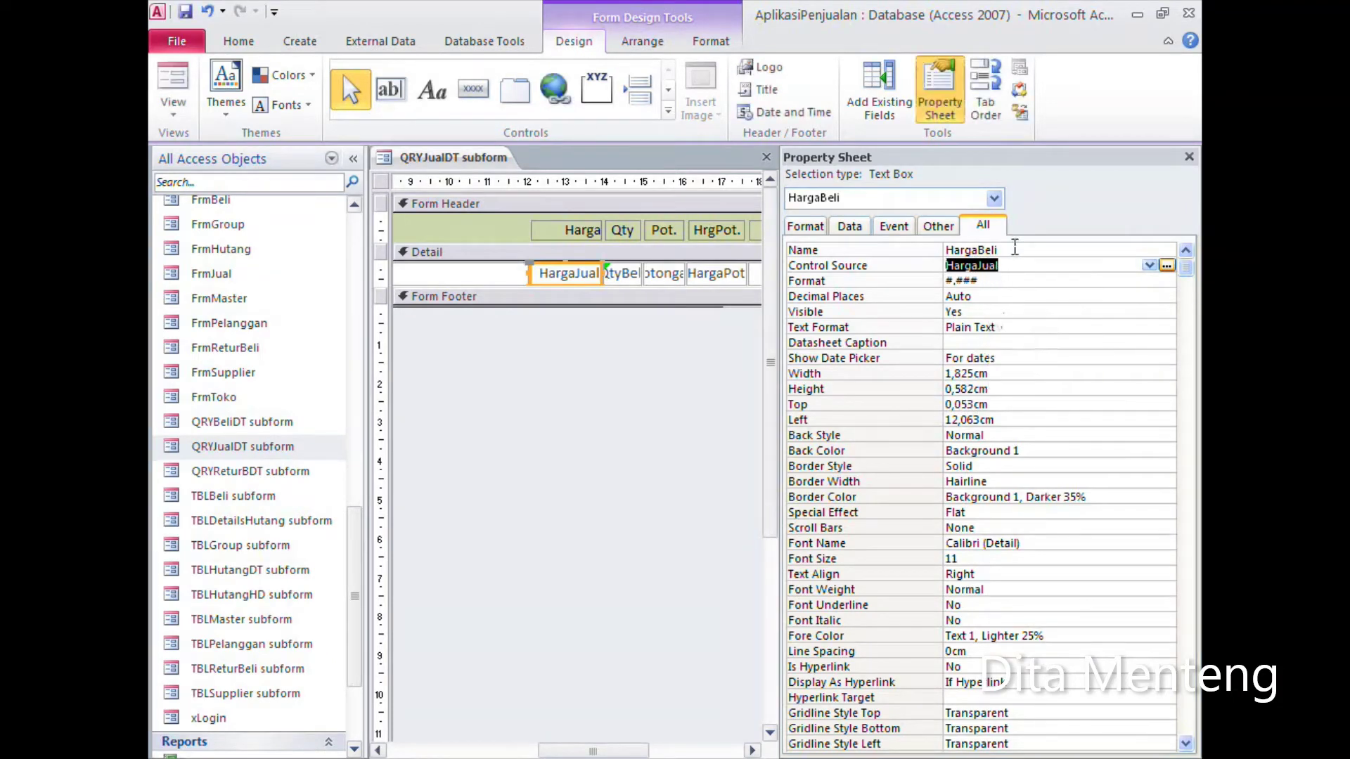
left_click(1015, 246)
right_click(992, 249)
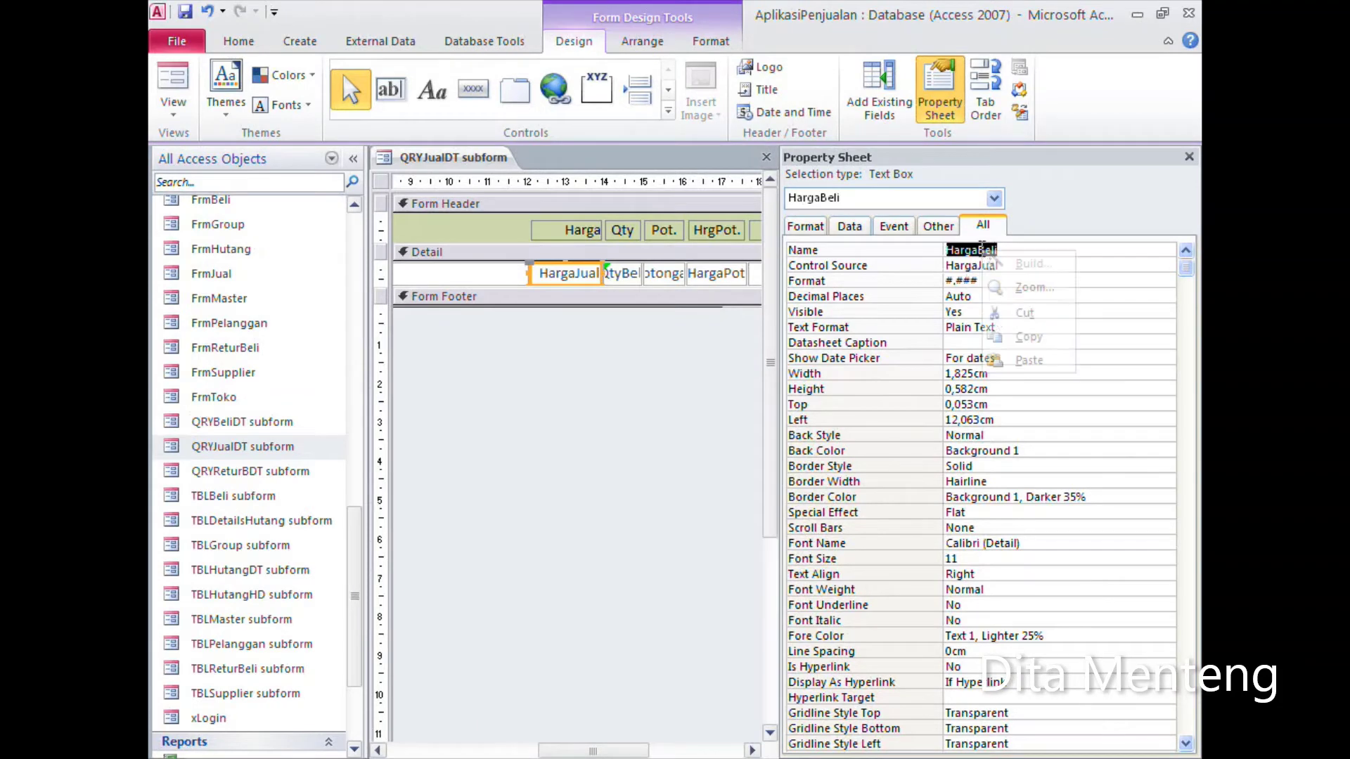
left_click(1033, 362)
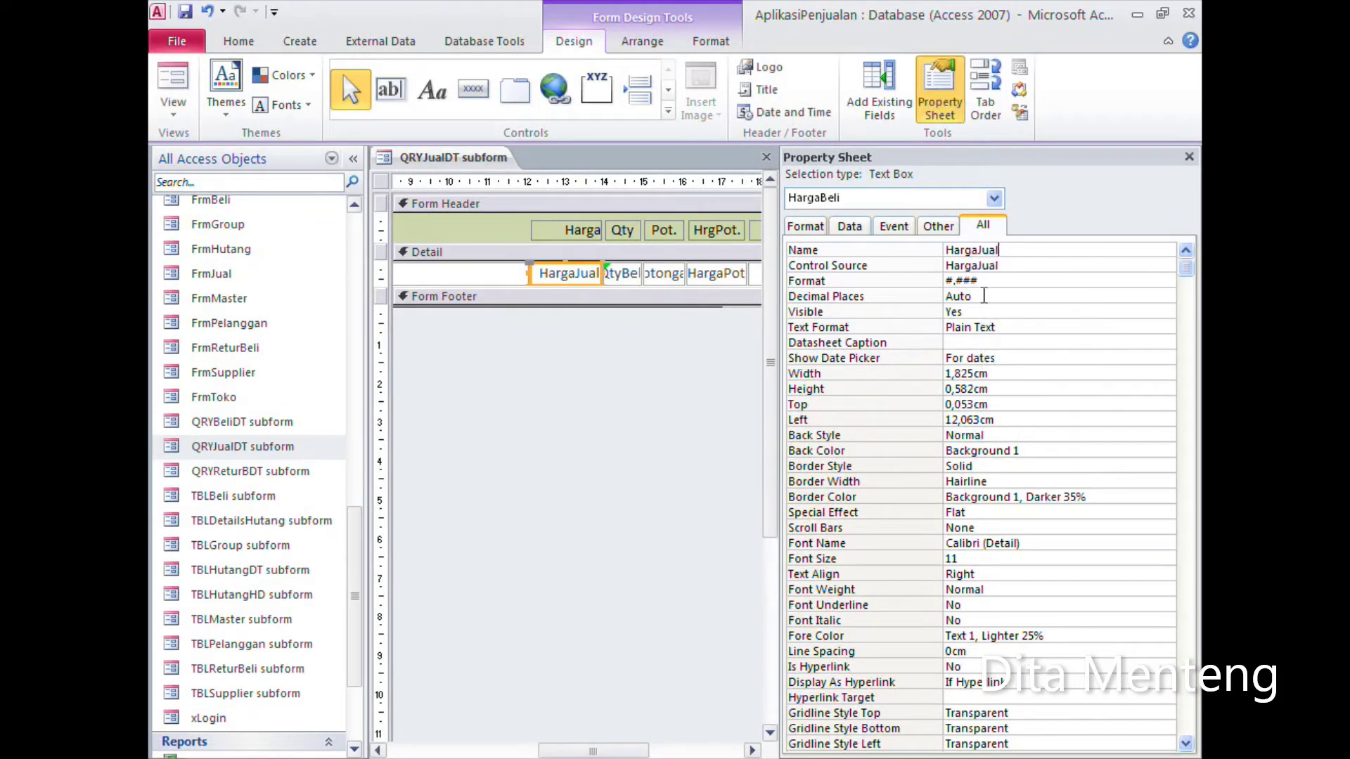
Step: Set the QtyBeli text box's Control Source to QtyJual
left_click(1019, 266)
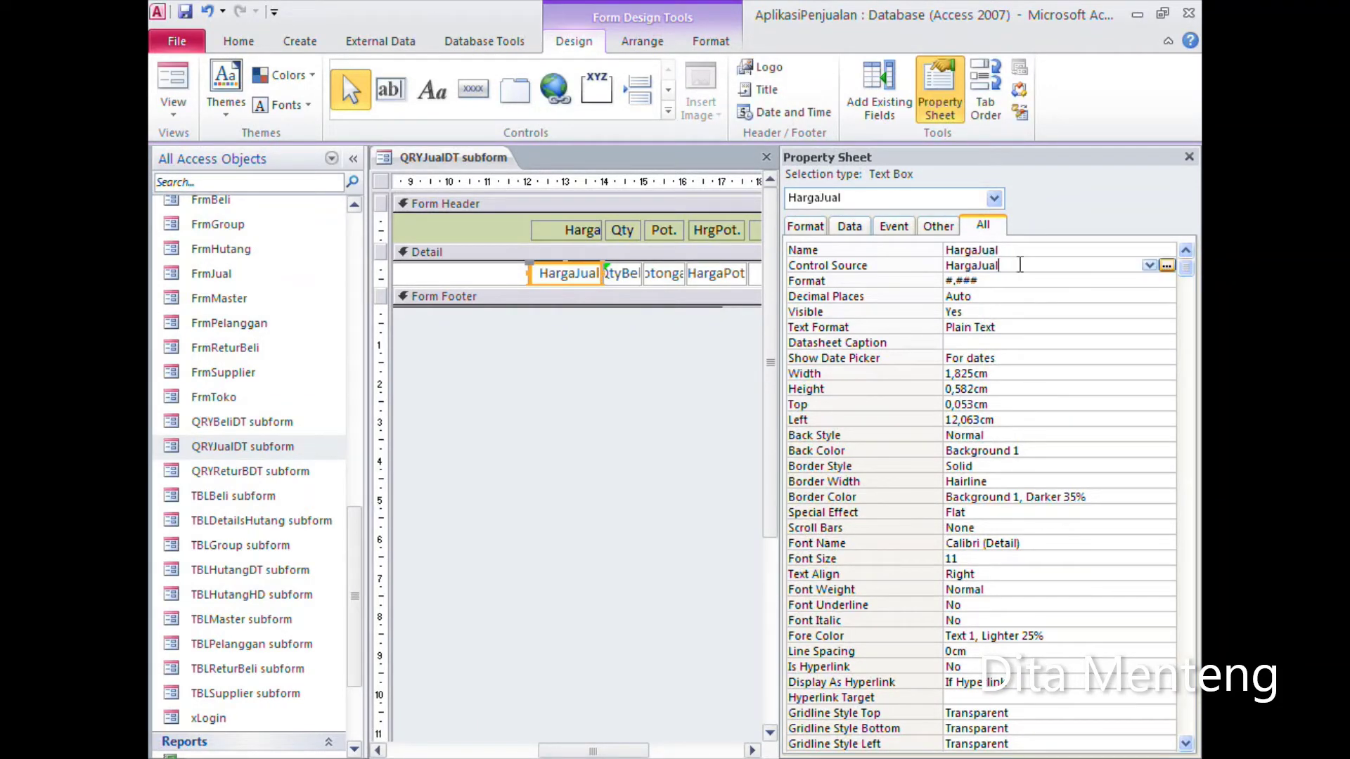
left_click(625, 274)
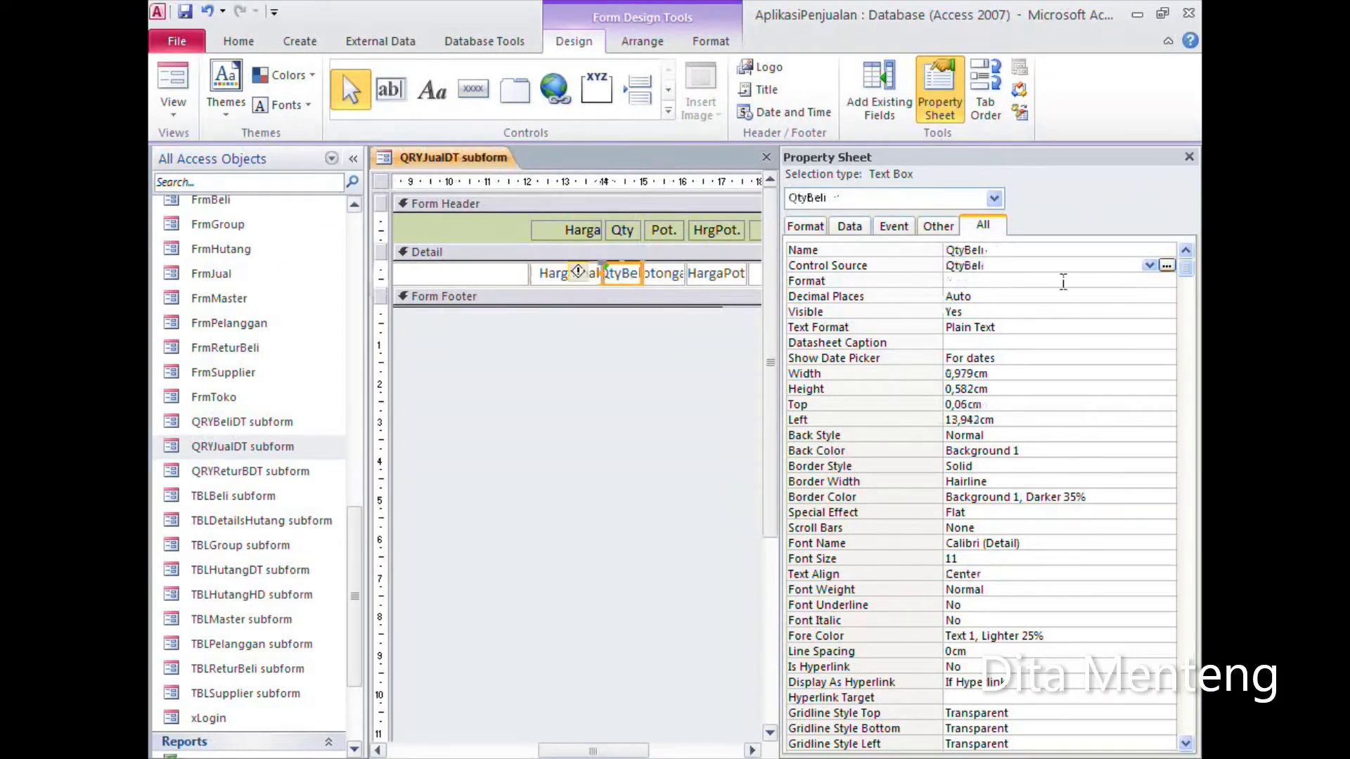
left_click(1028, 263)
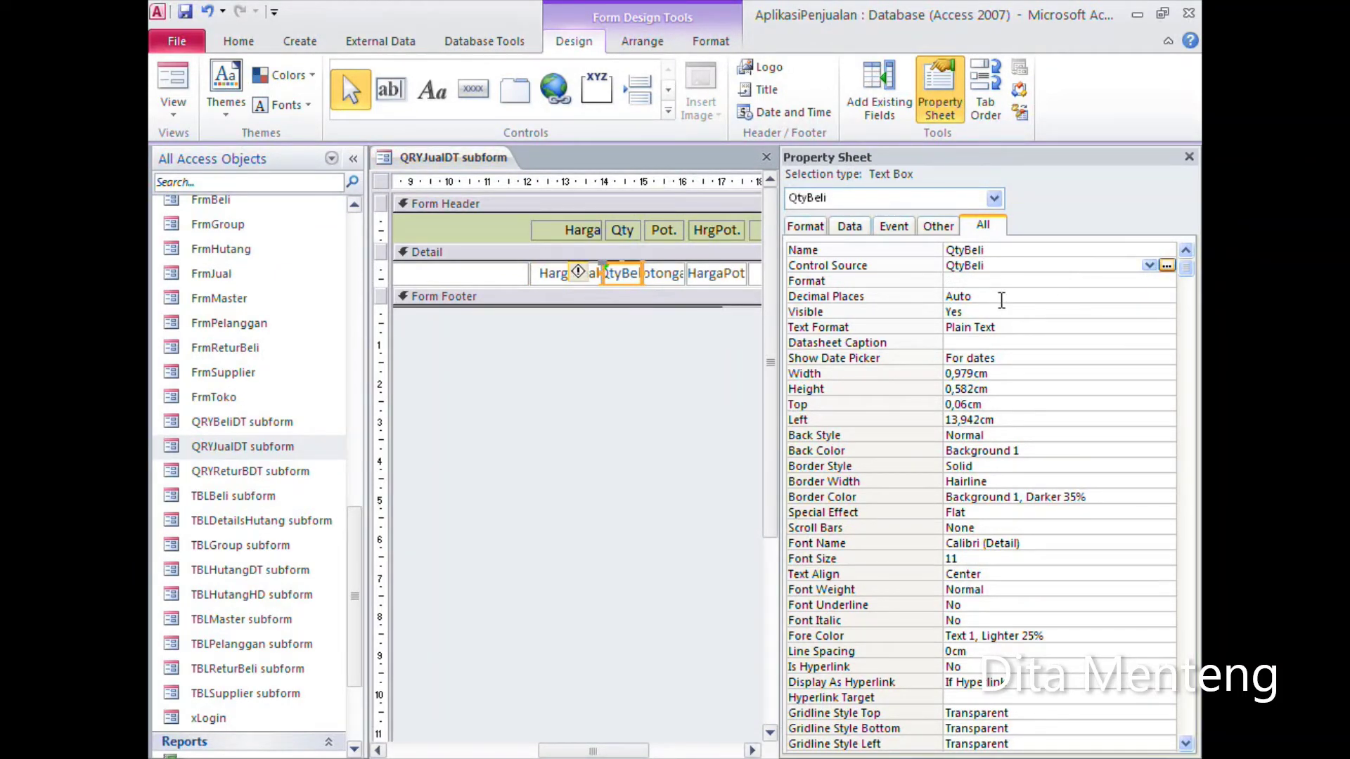
left_click(1149, 265)
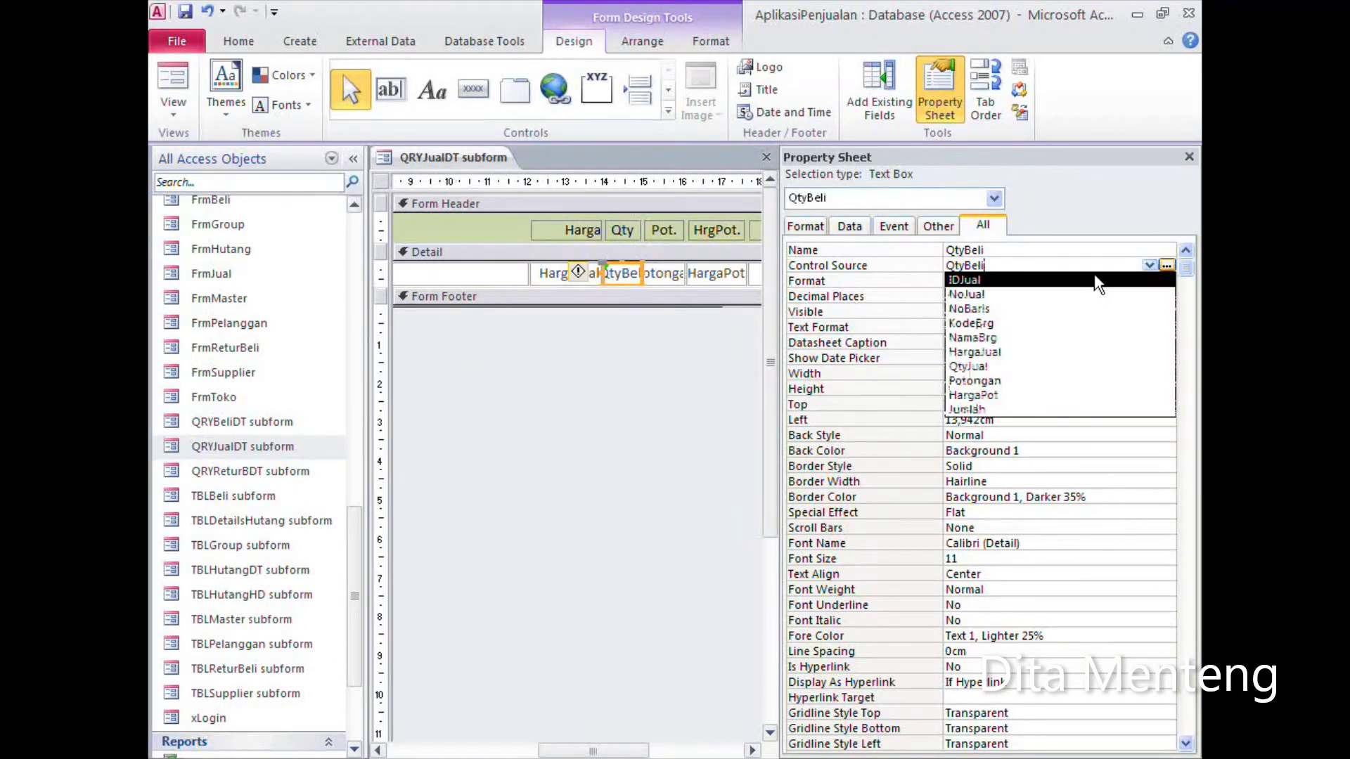
left_click(1026, 367)
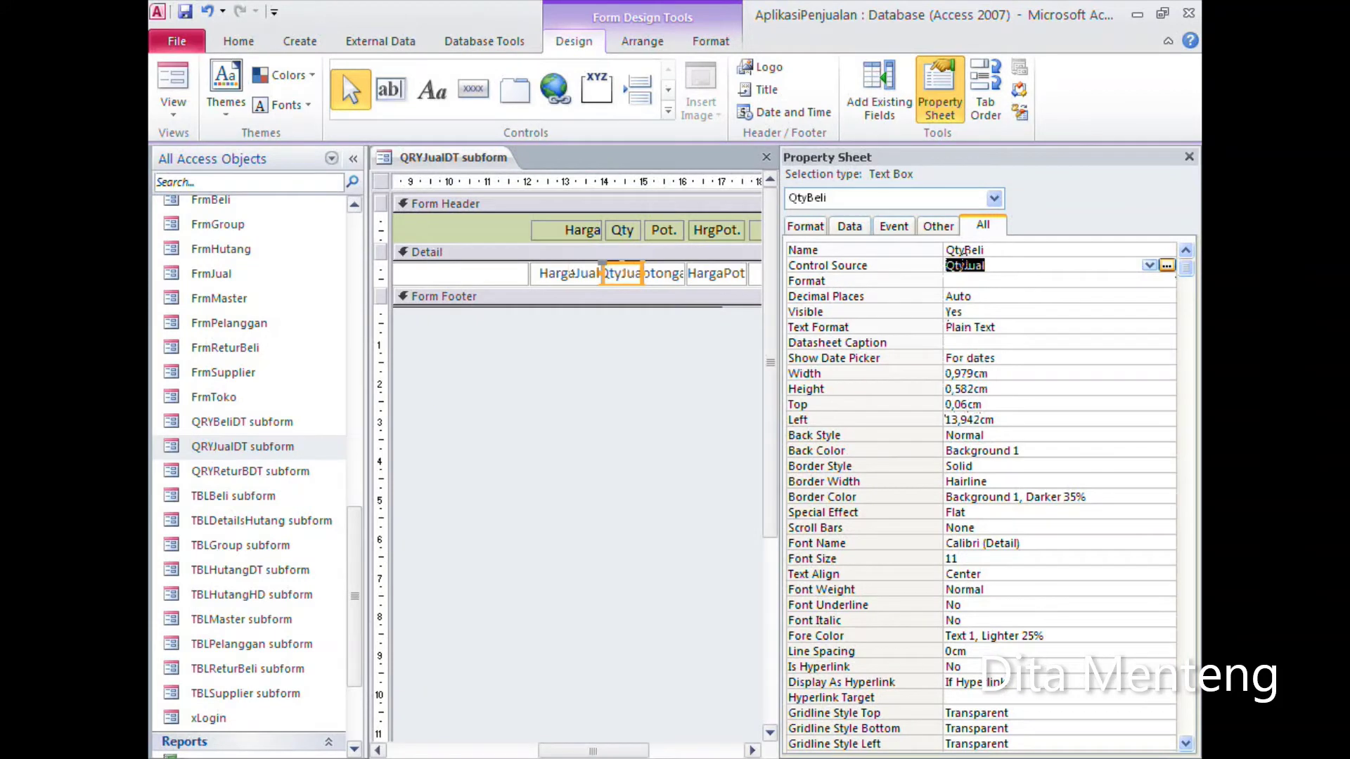
Step: Rename the quantity text box to QtyJual and select the whole form
right_click(966, 265)
left_click(1013, 349)
double_click(969, 251)
right_click(969, 250)
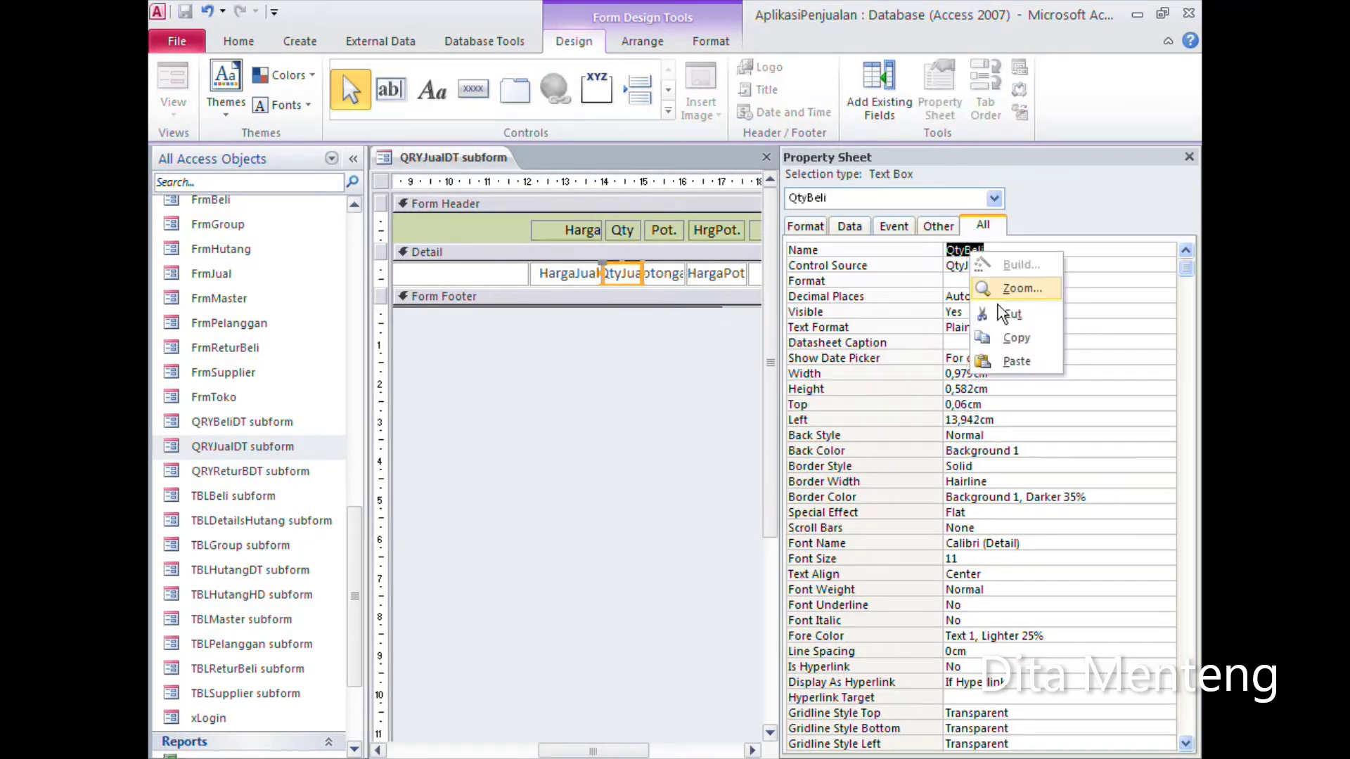
left_click(1012, 355)
left_click(1021, 264)
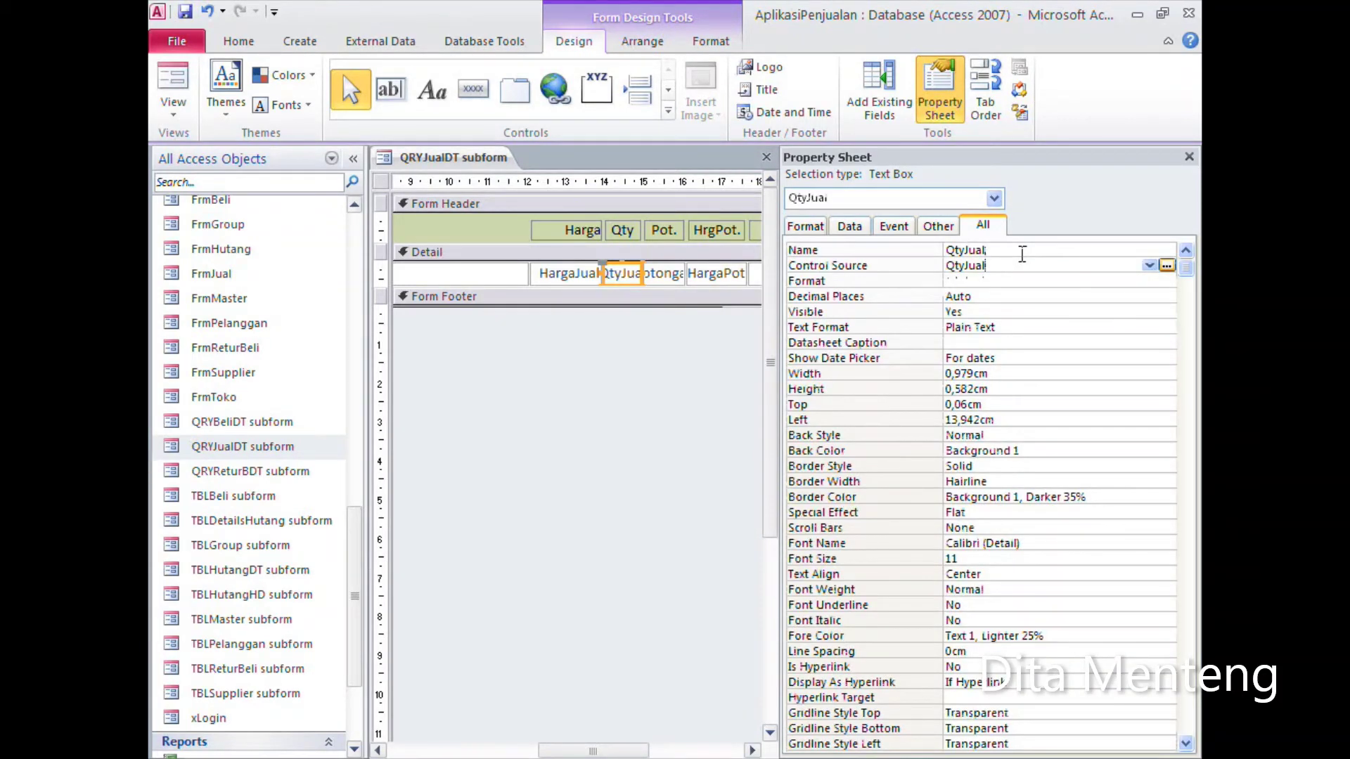
mouse_move(628, 751)
left_mouse_down()
mouse_move(667, 751)
mouse_move(545, 750)
mouse_move(565, 751)
left_mouse_up()
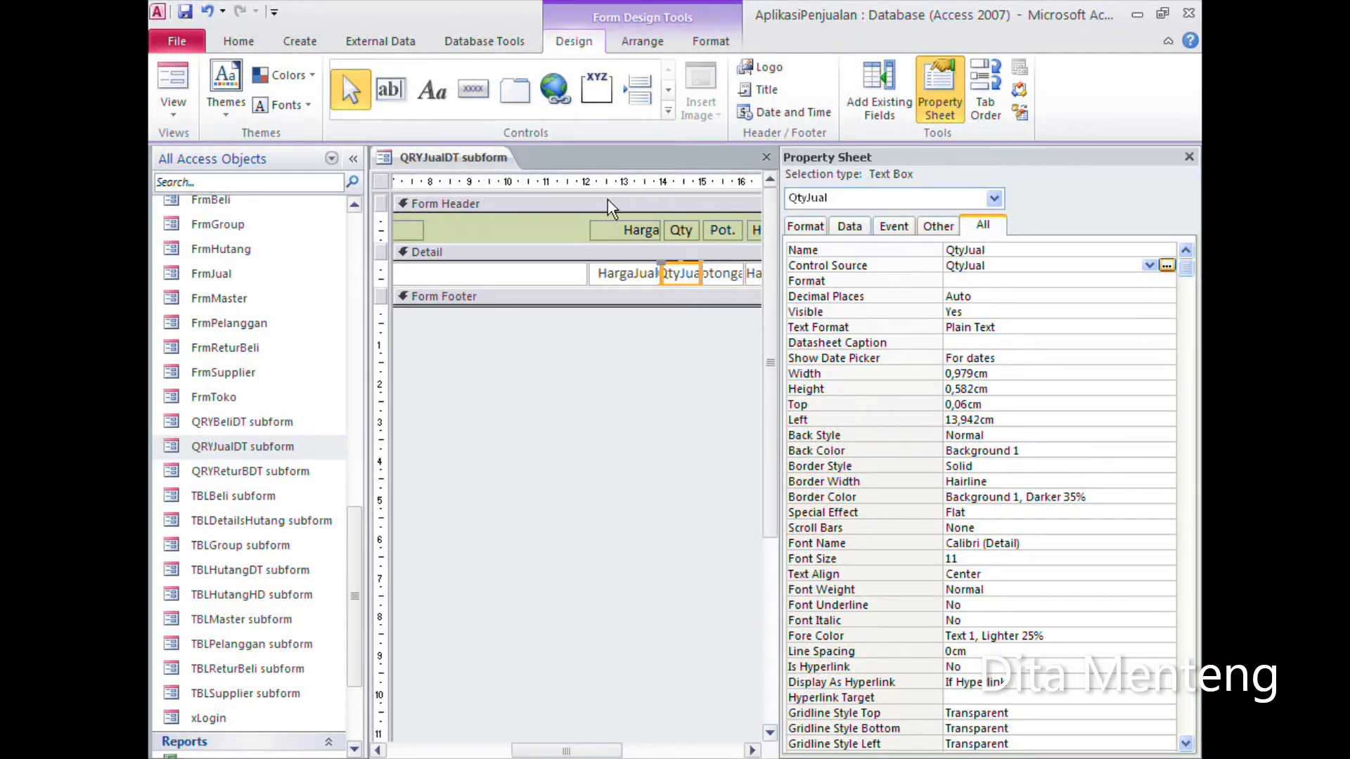
left_click(382, 183)
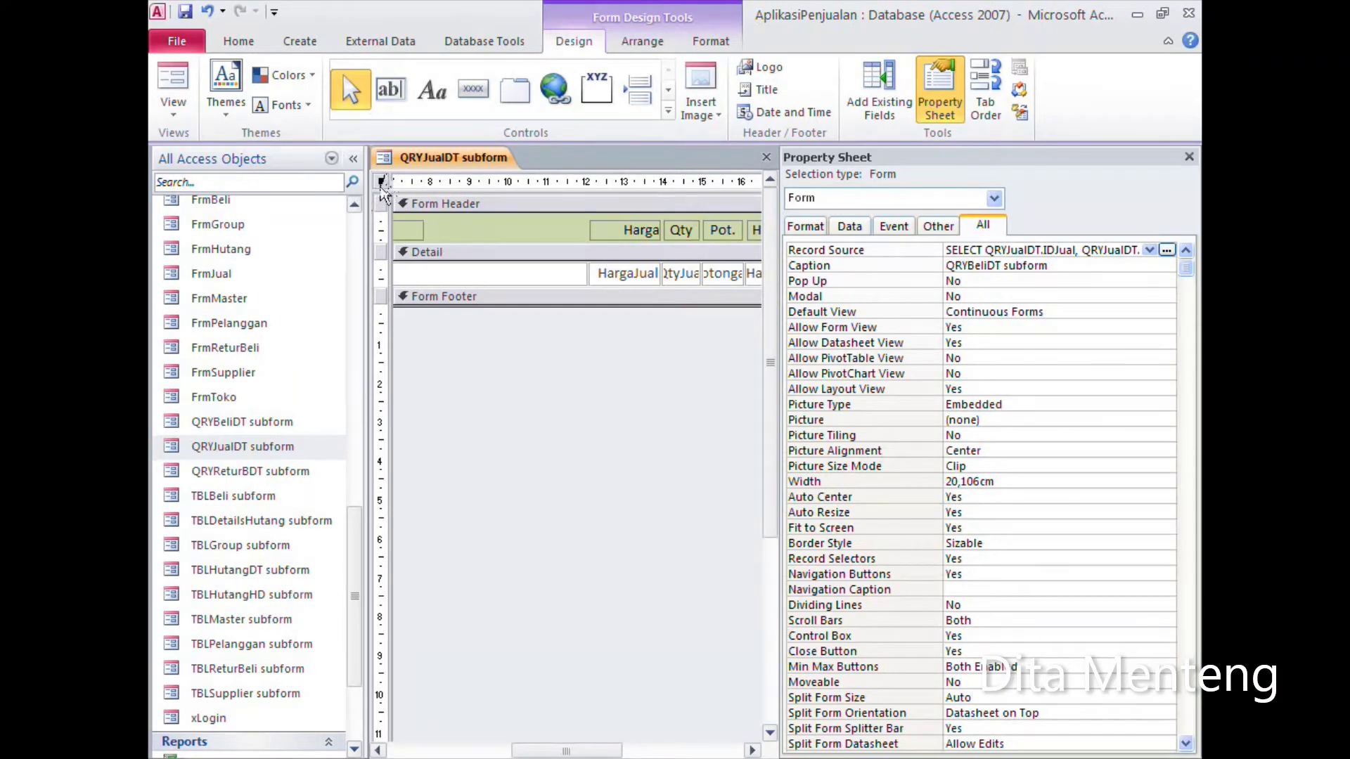
Step: Open the form's On Current event code from the Event properties
left_click(895, 227)
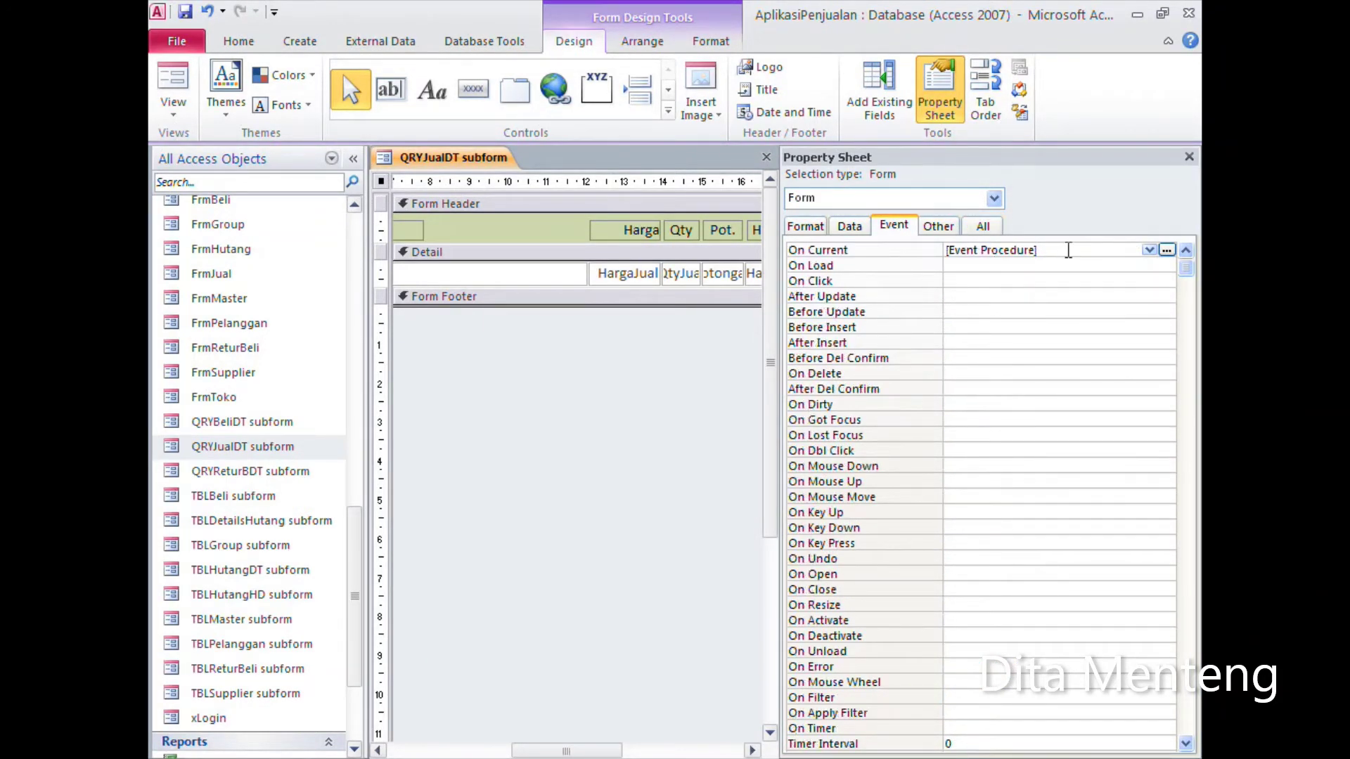
left_click(1167, 251)
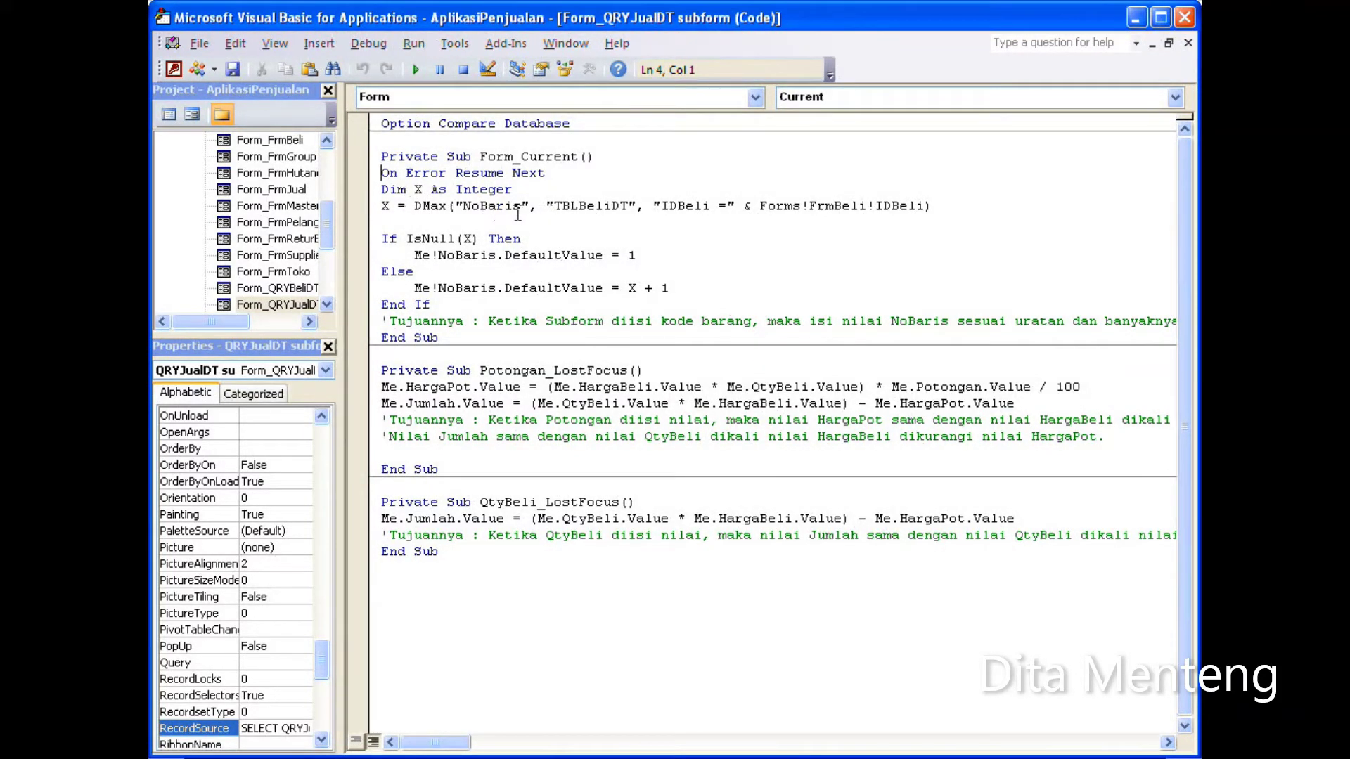
Step: Edit the DMax line to use TBLJualDT, IDJual and Forms!FrmJual!IDJual
left_click_drag(578, 205, 611, 206)
type("Jual")
key("Delete")
key("Delete")
key("Delete")
key("Delete")
type("Ju")
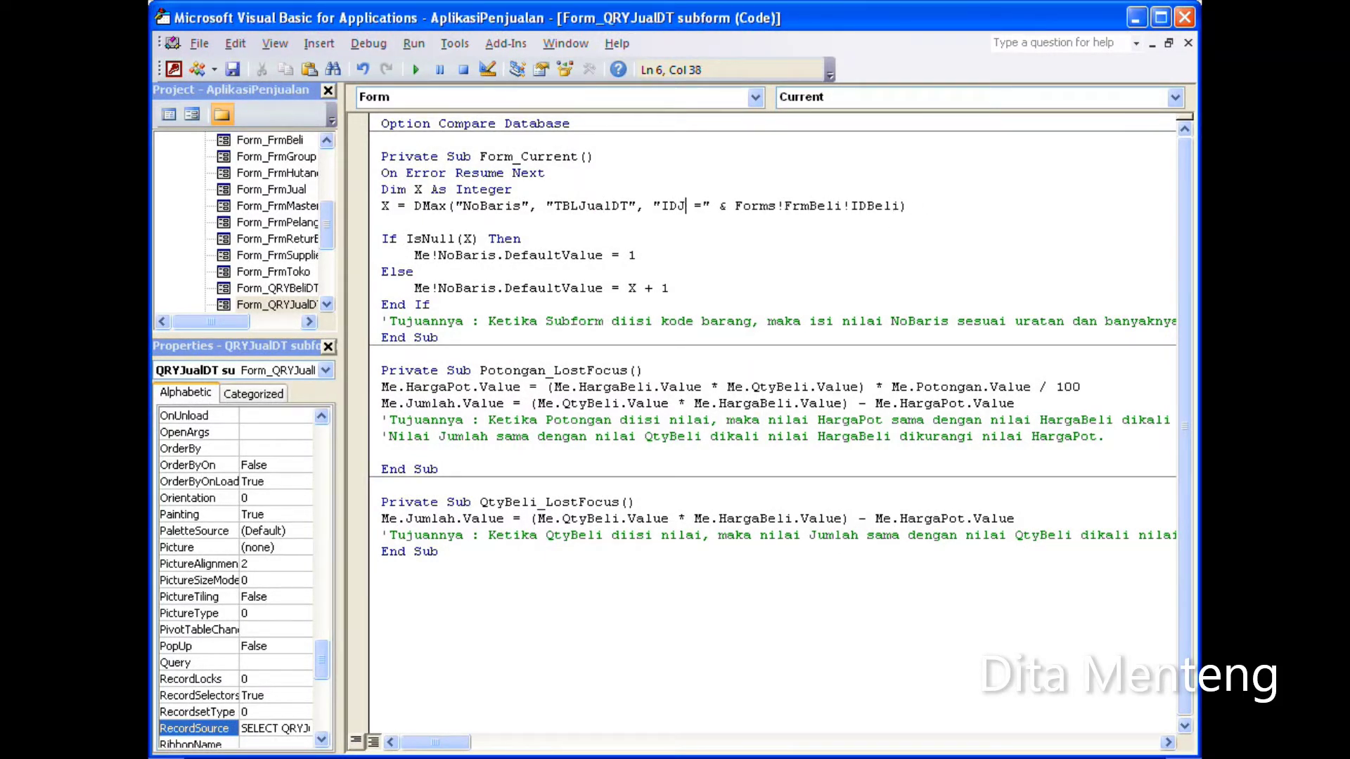
type("al")
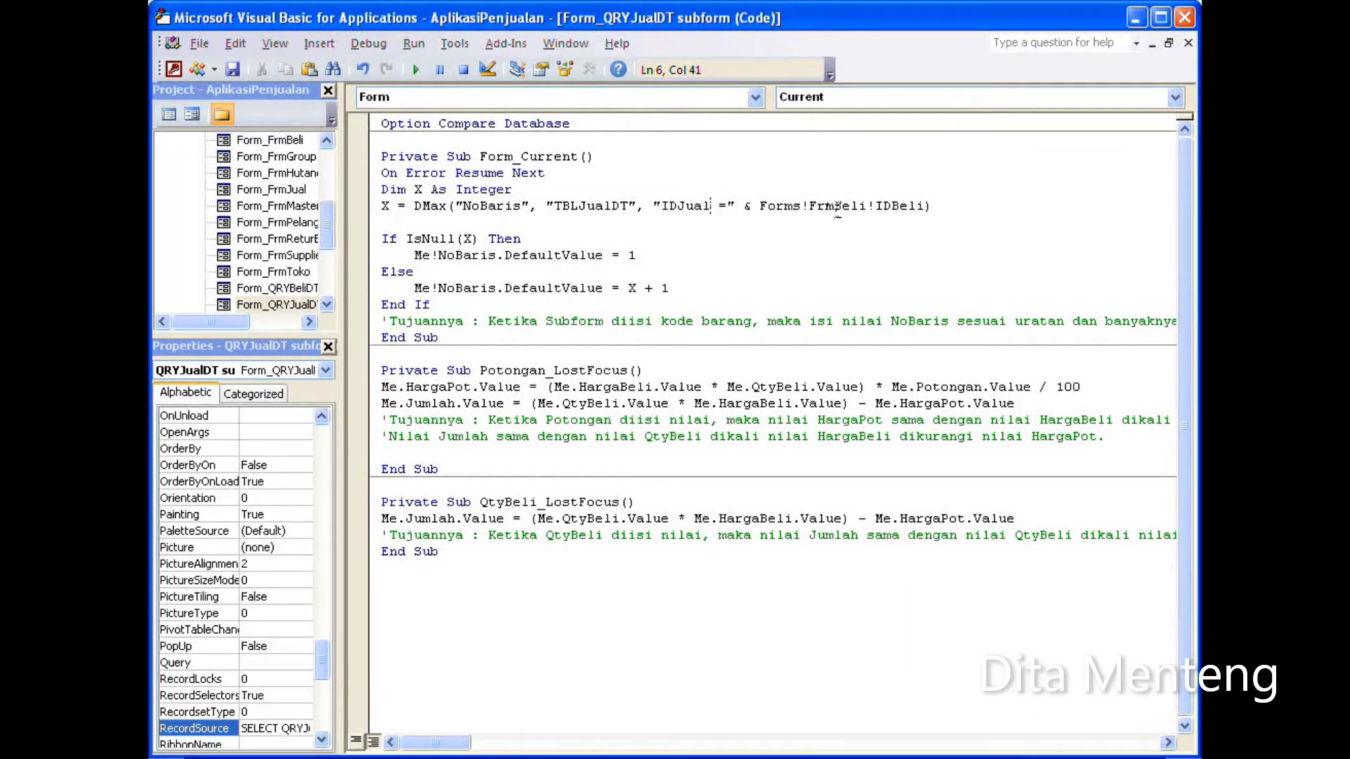
left_click_drag(836, 205, 865, 210)
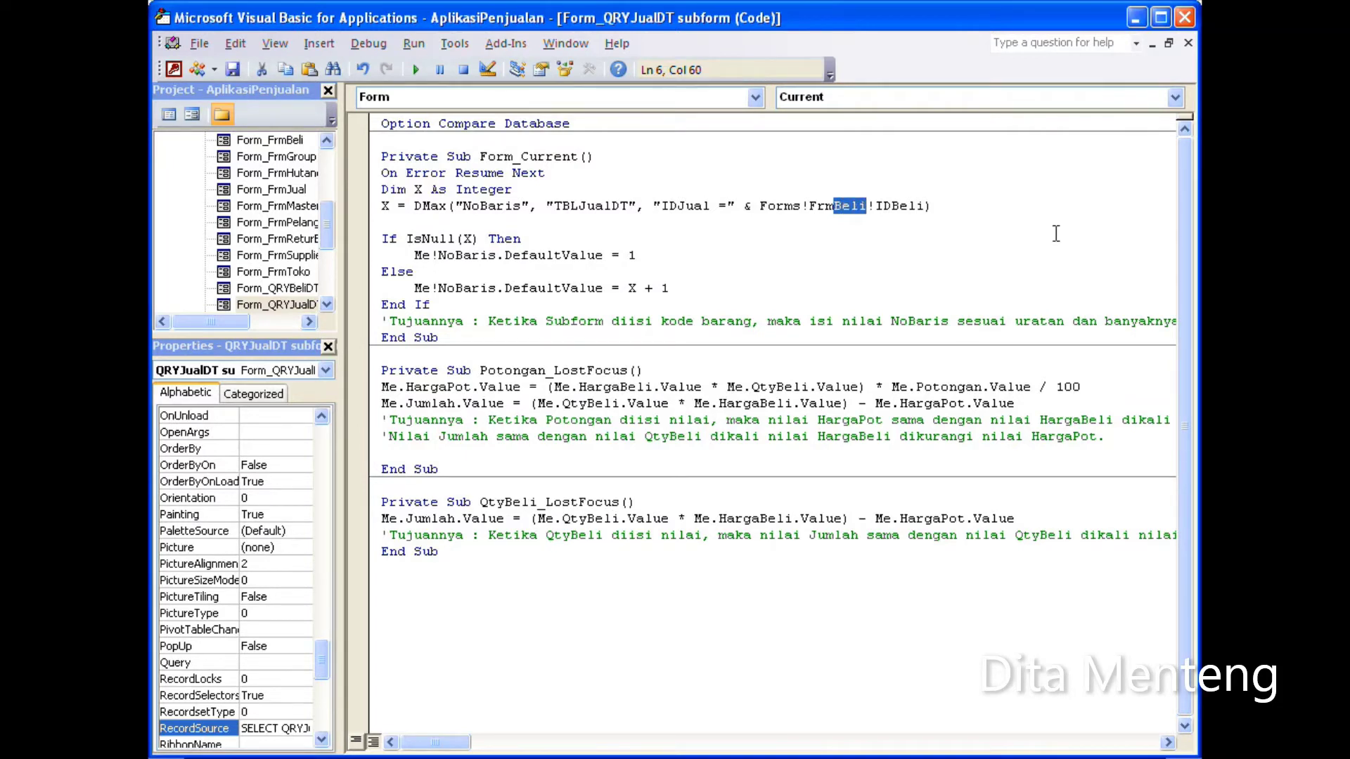
type("J")
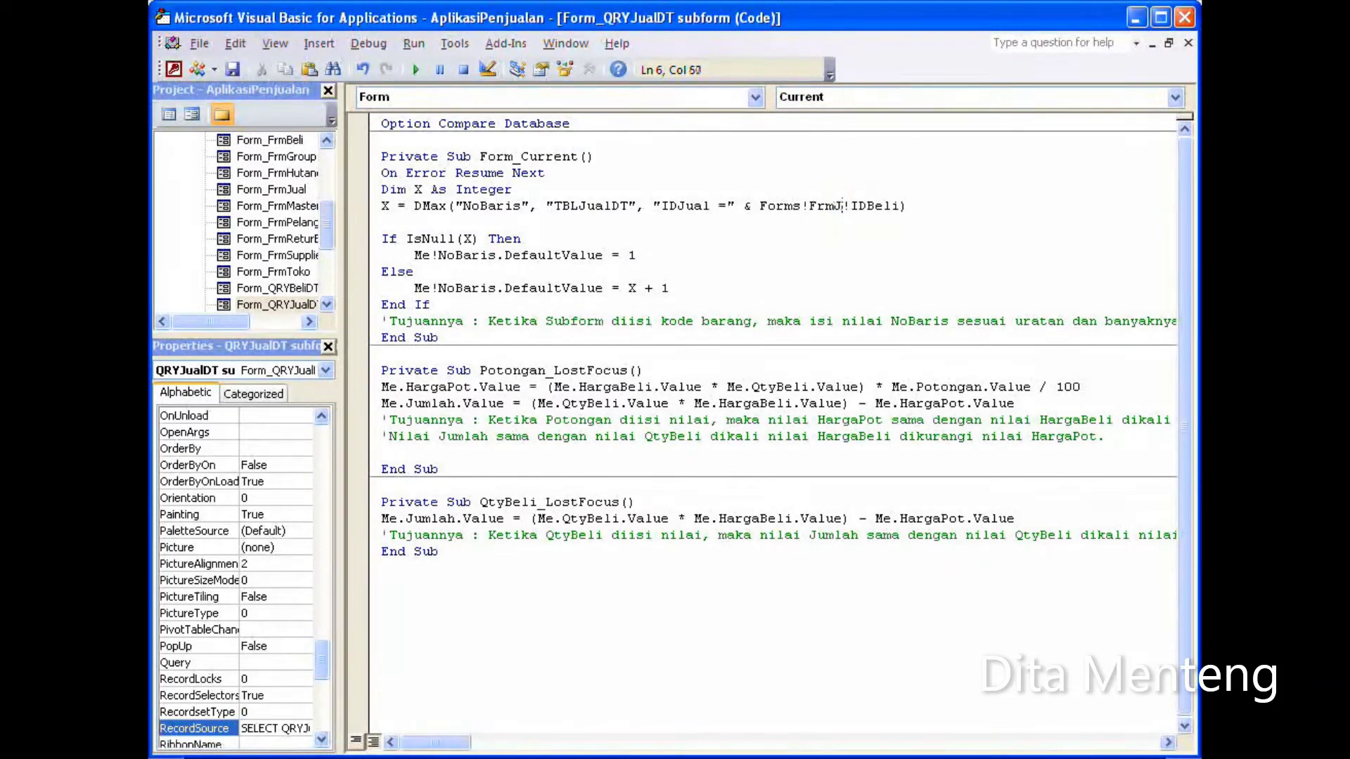
type("ual")
key("BackSpace")
type("Ju")
type("al")
left_click(648, 305)
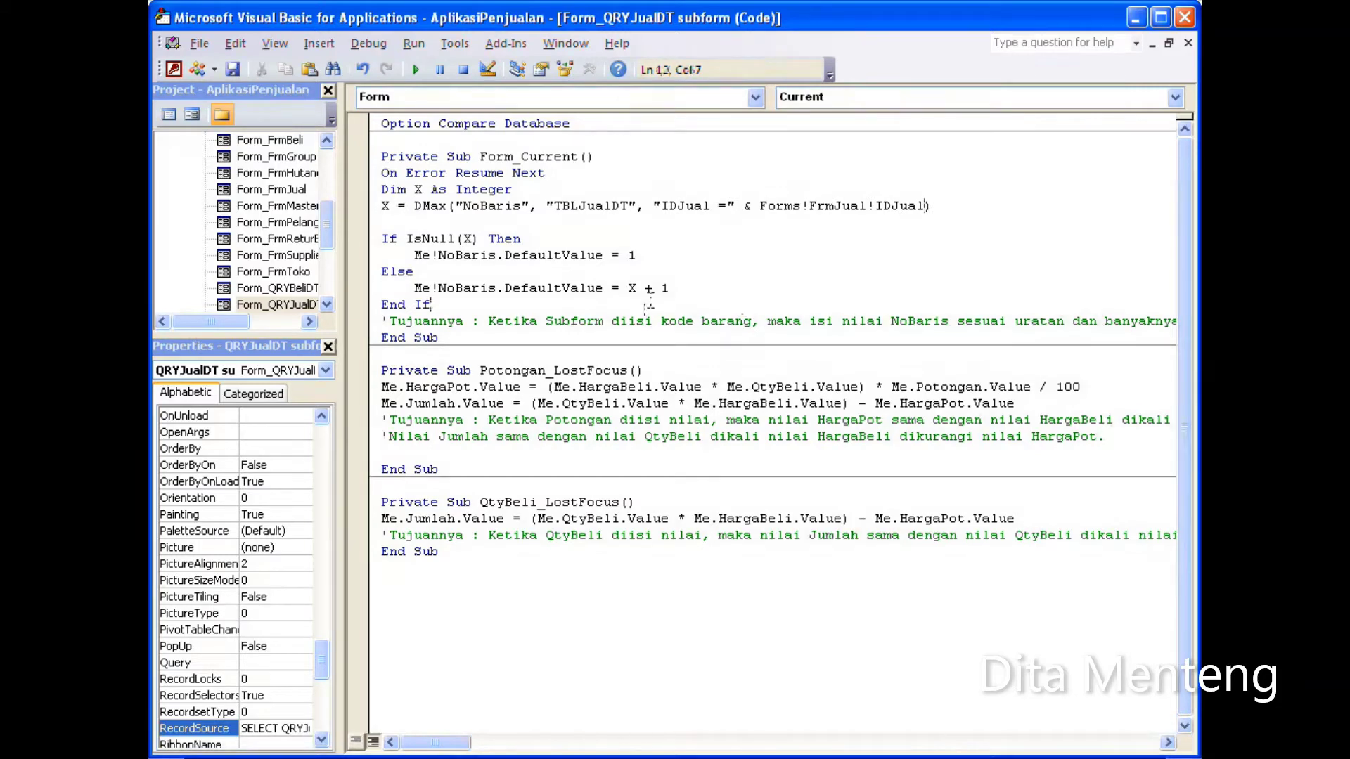
left_click(506, 404)
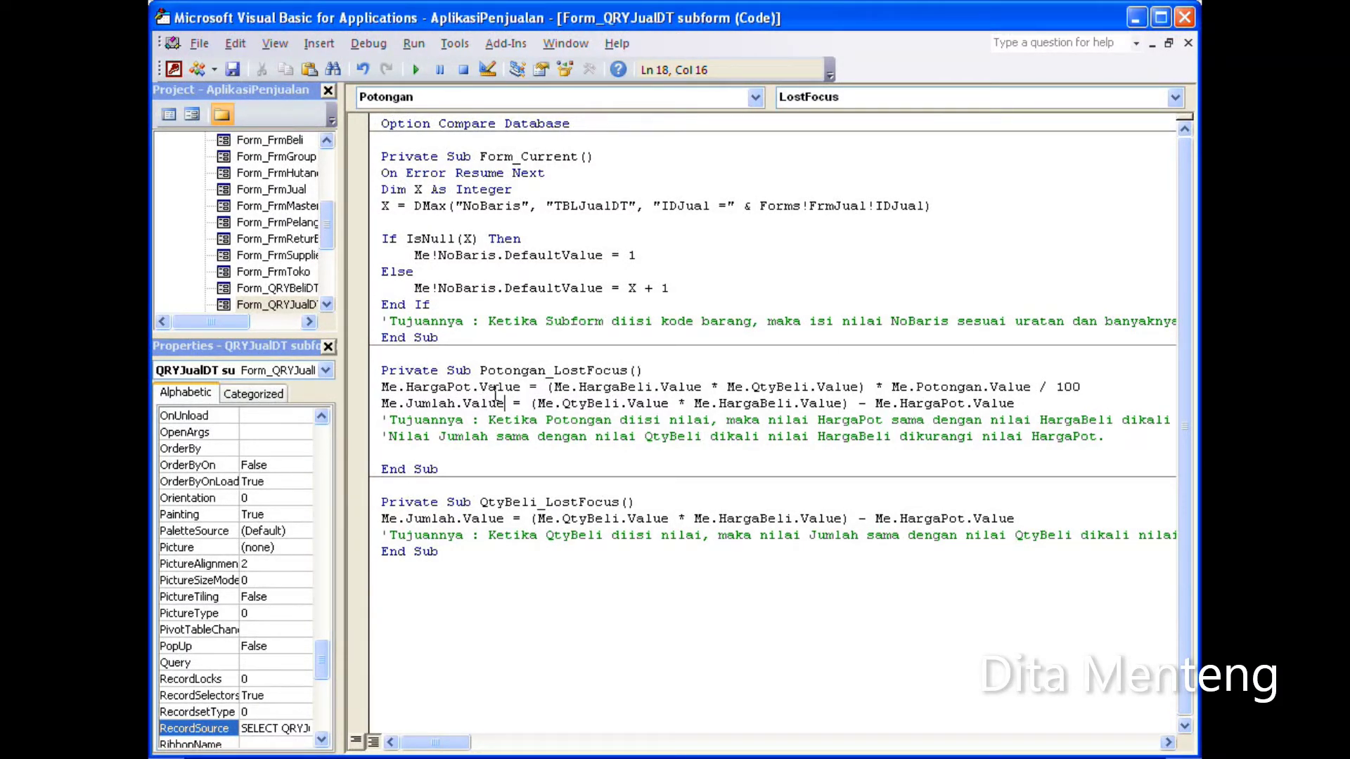
Step: Change the HargaPot and Jumlah code lines to use HargaJual and QtyJual
left_click(619, 391)
key("Delete")
key("Delete")
key("Delete")
type("Jual.Va")
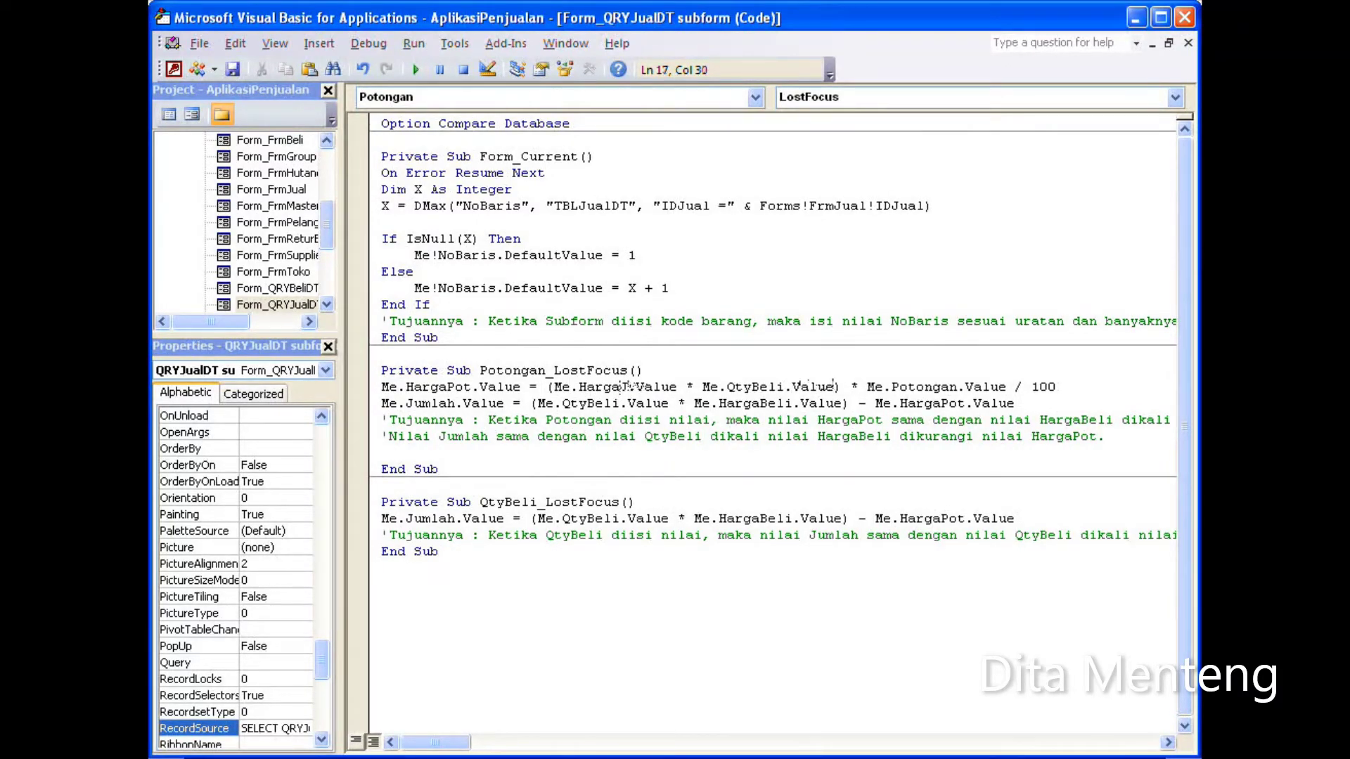
type("l")
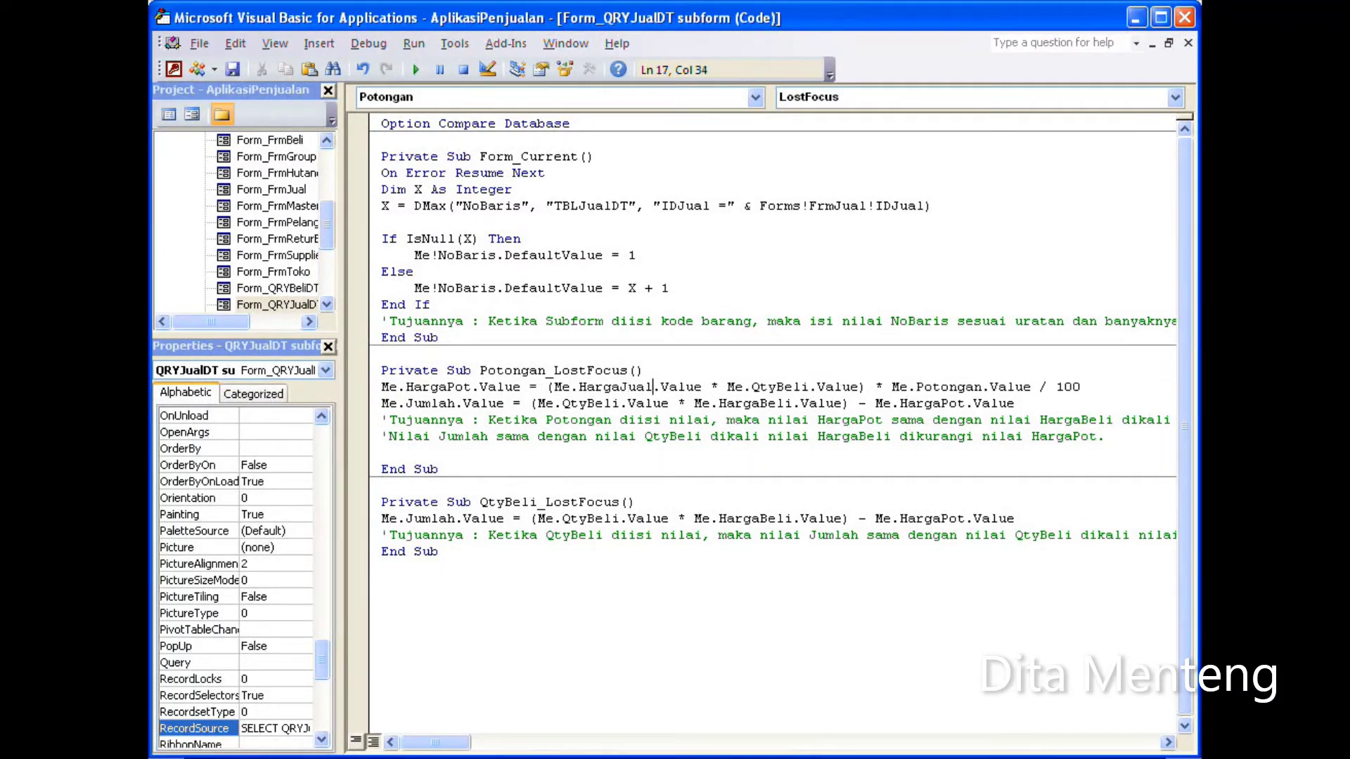
left_click_drag(773, 391, 808, 391)
type("Jual")
left_click(452, 406)
left_click(597, 406)
key("BackSpace")
key("Delete")
key("Delete")
key("Delete")
key("Delete")
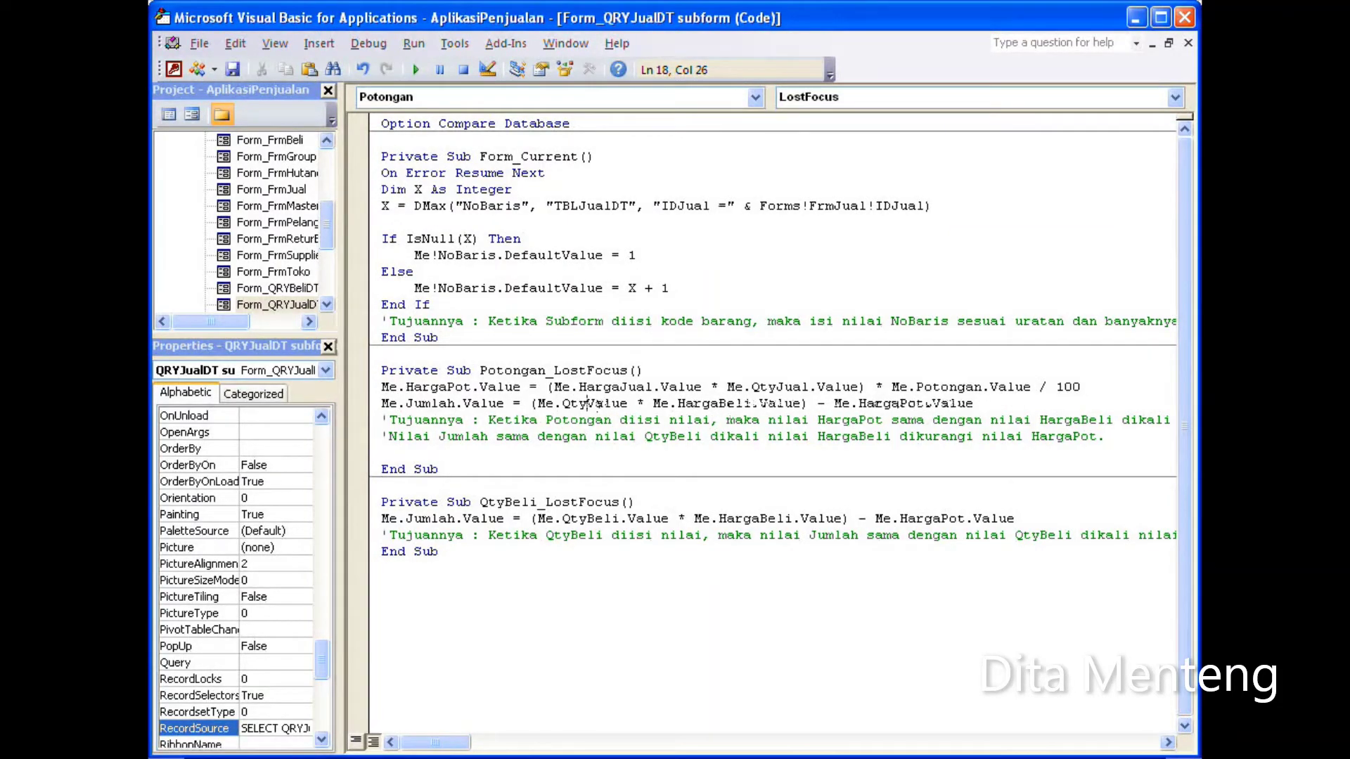
type("Jual.")
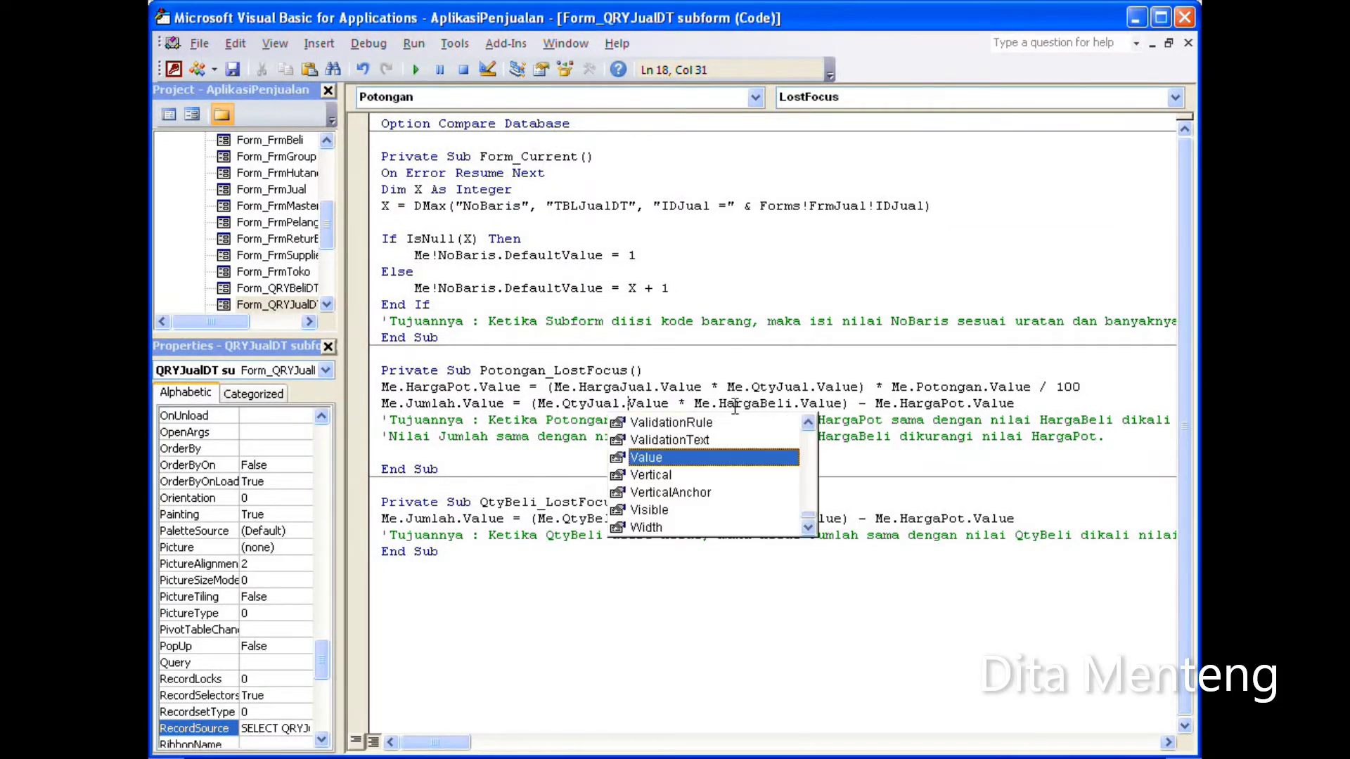
left_click(735, 407)
left_click(759, 405)
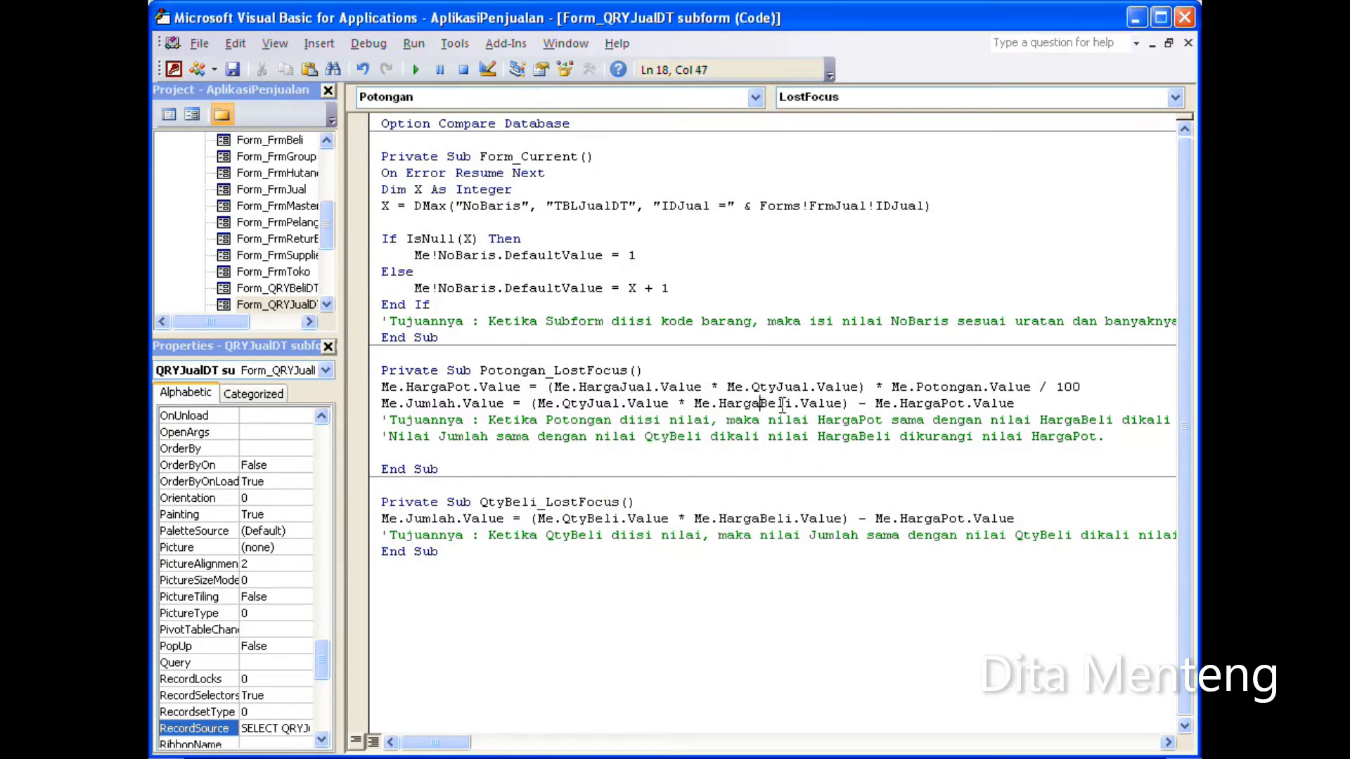
key("Delete")
key("Delete")
key("Delete")
key("Delete")
type("Ju")
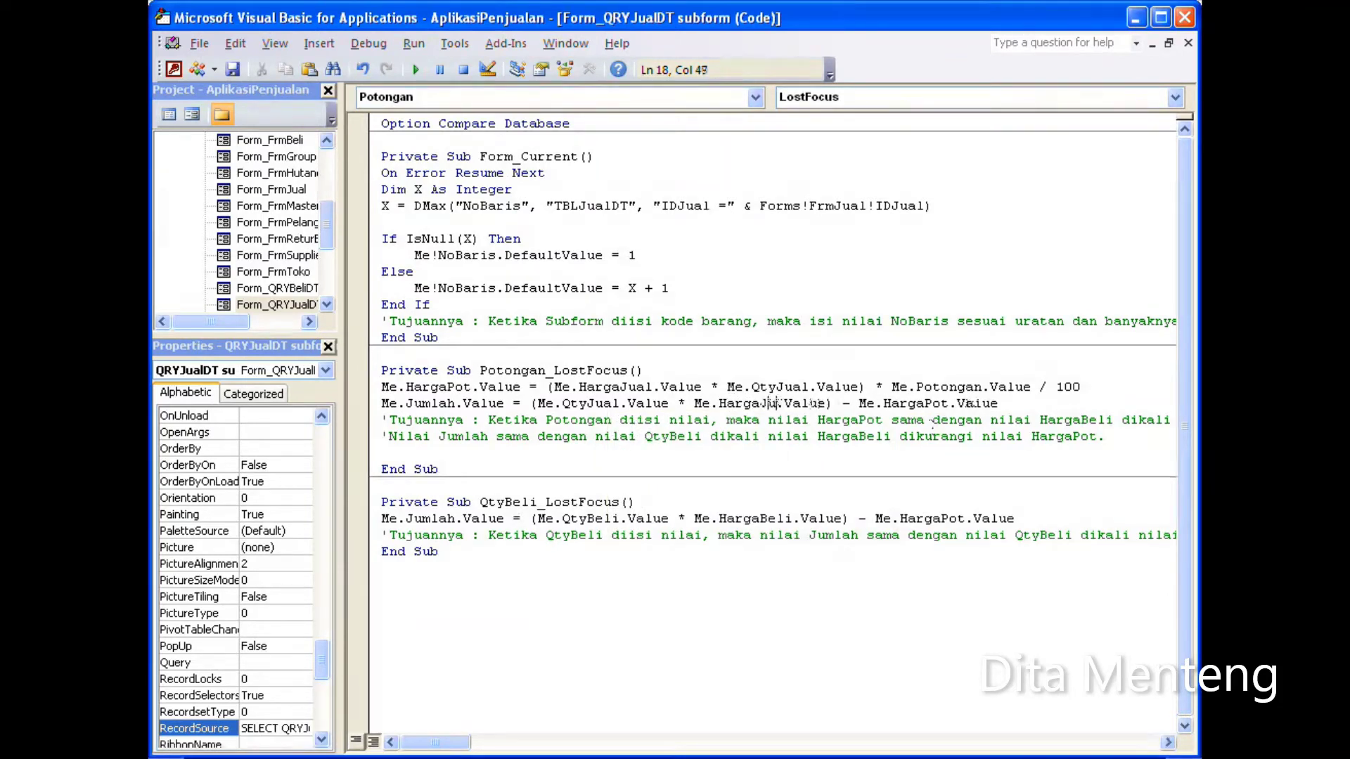
type("al")
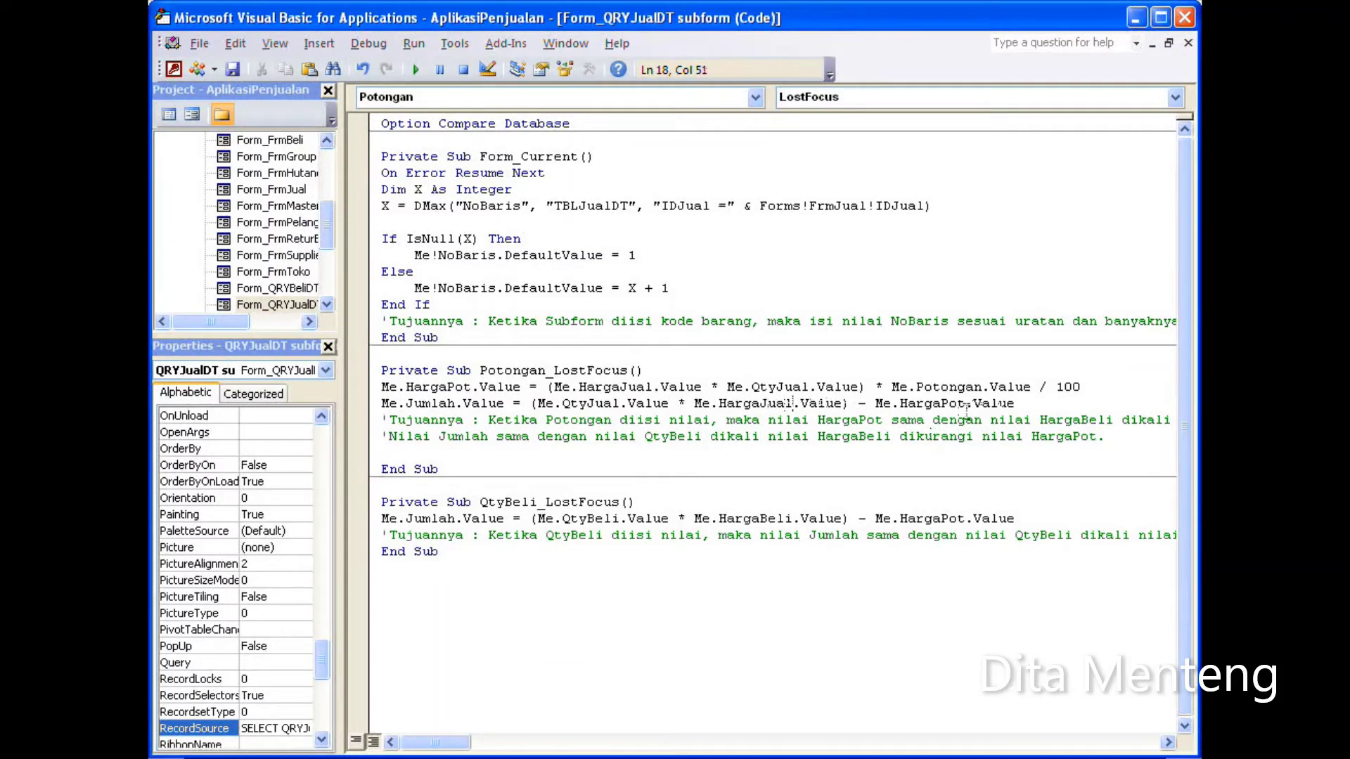
left_click(976, 405)
Step: Update the Potongan_LostFocus comments from HargaBeli and QtyBeli to HargaJual and QtyJual
left_click(909, 437)
left_click_drag(678, 438, 697, 438)
type("Jual")
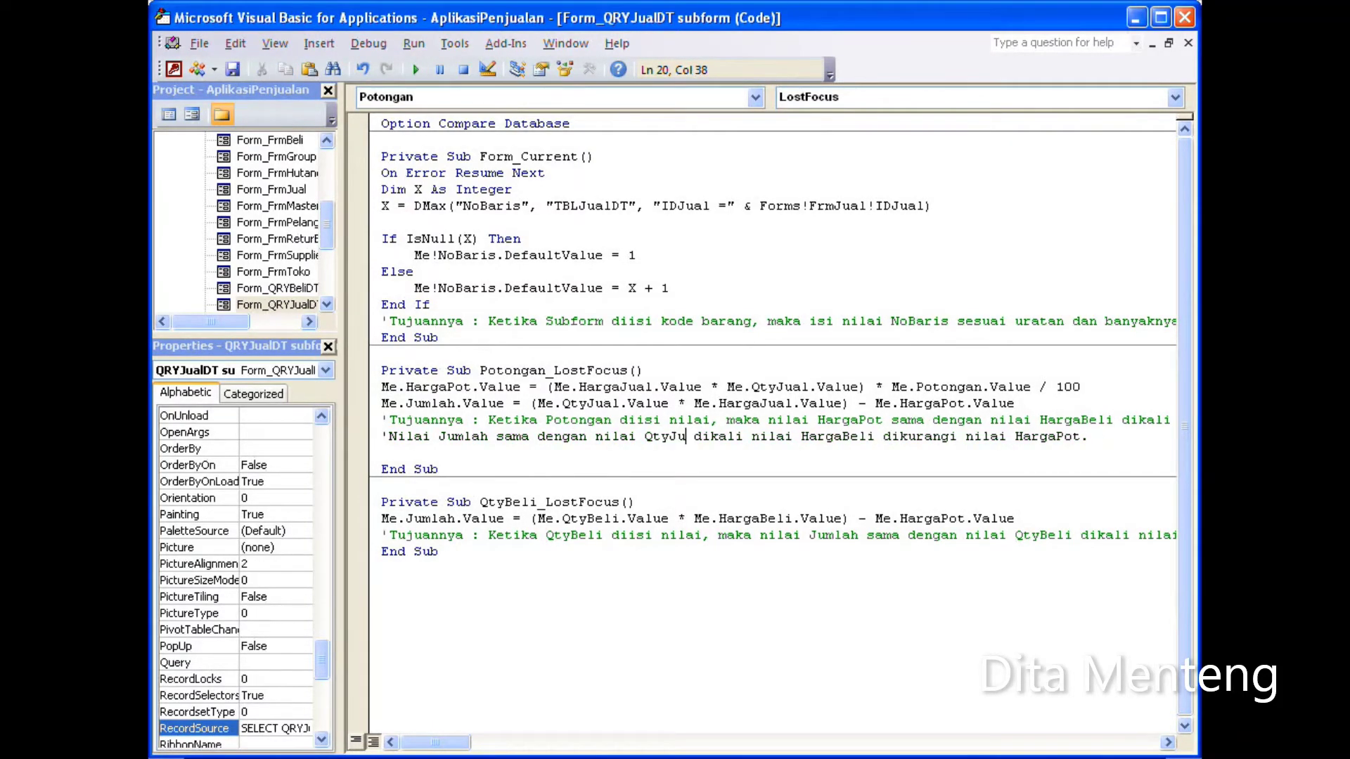
left_click(1081, 420)
key("Delete")
key("Delete")
key("Delete")
key("Delete")
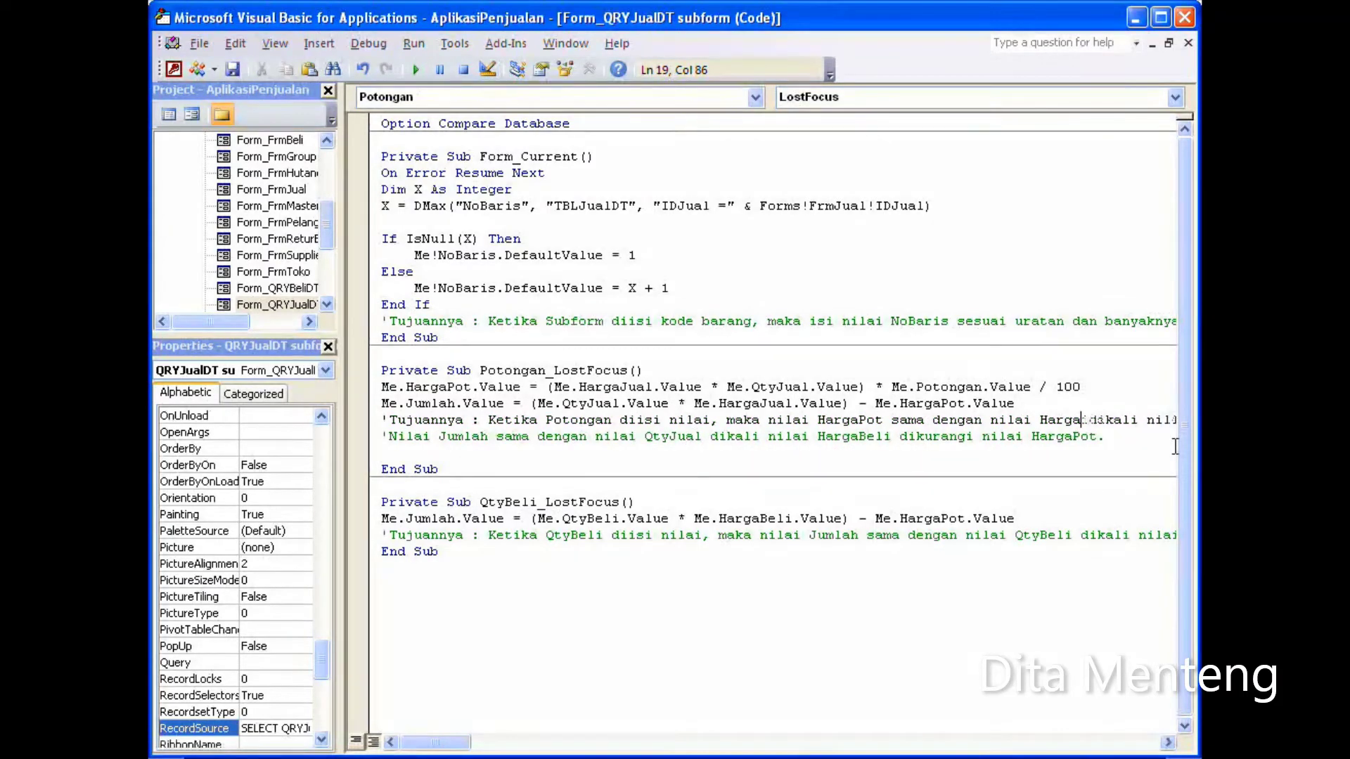
type("Jual")
left_click(859, 435)
key("Delete")
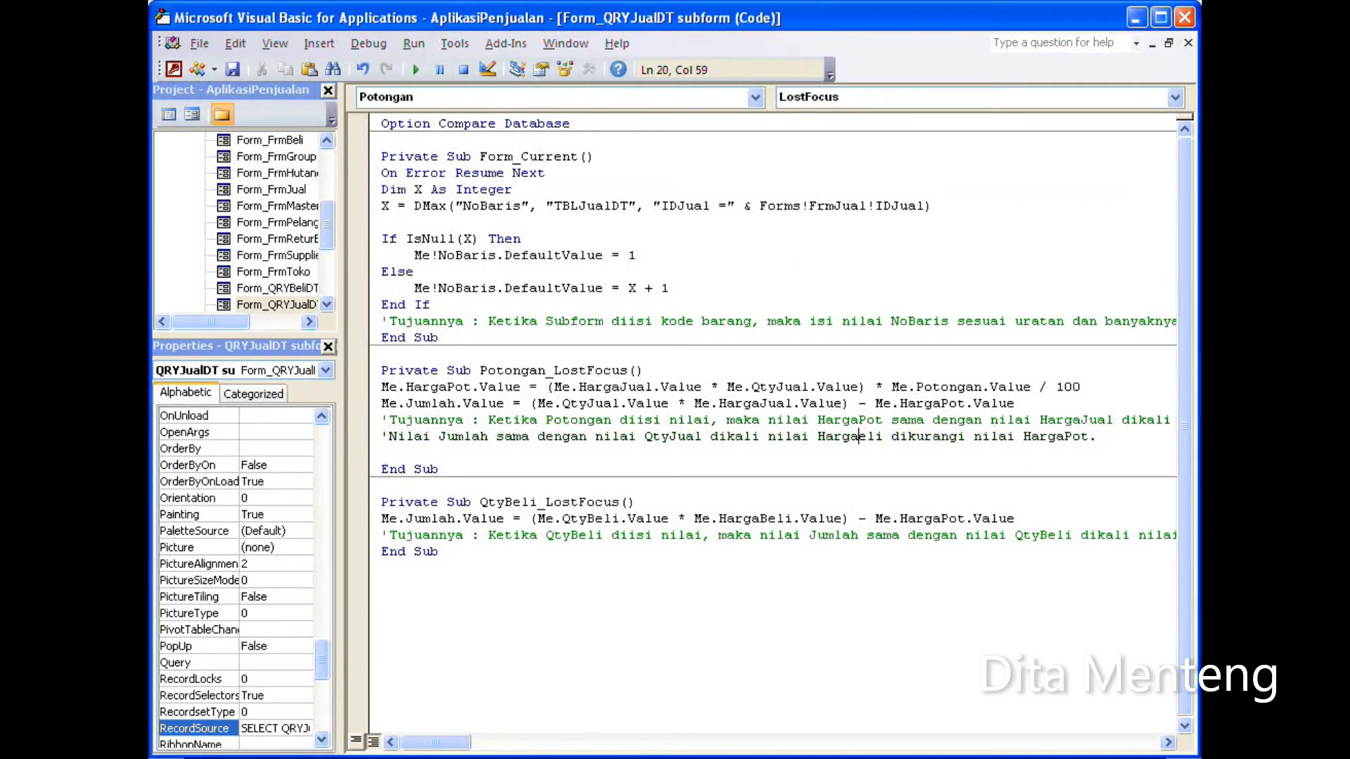
key("Delete")
key("Delete")
key("Delete")
type("Jual")
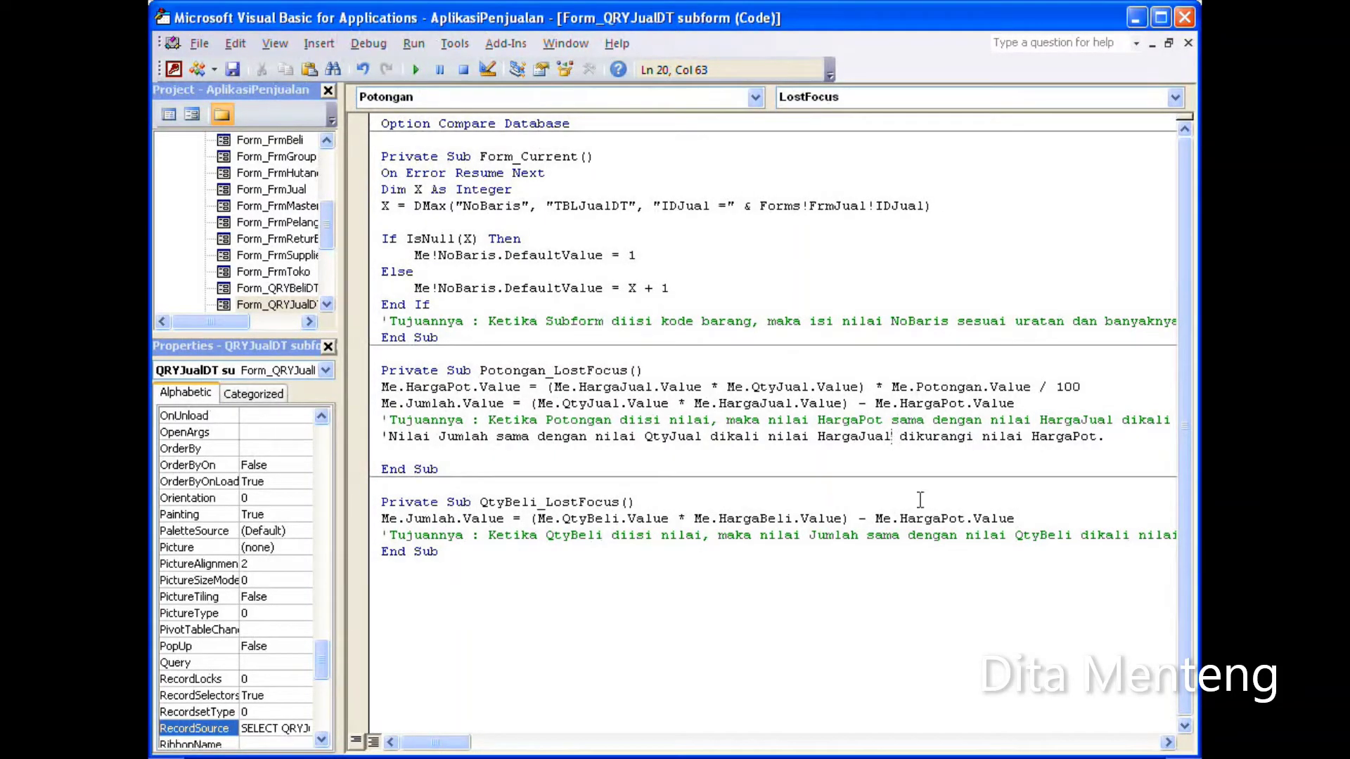
left_click(522, 519)
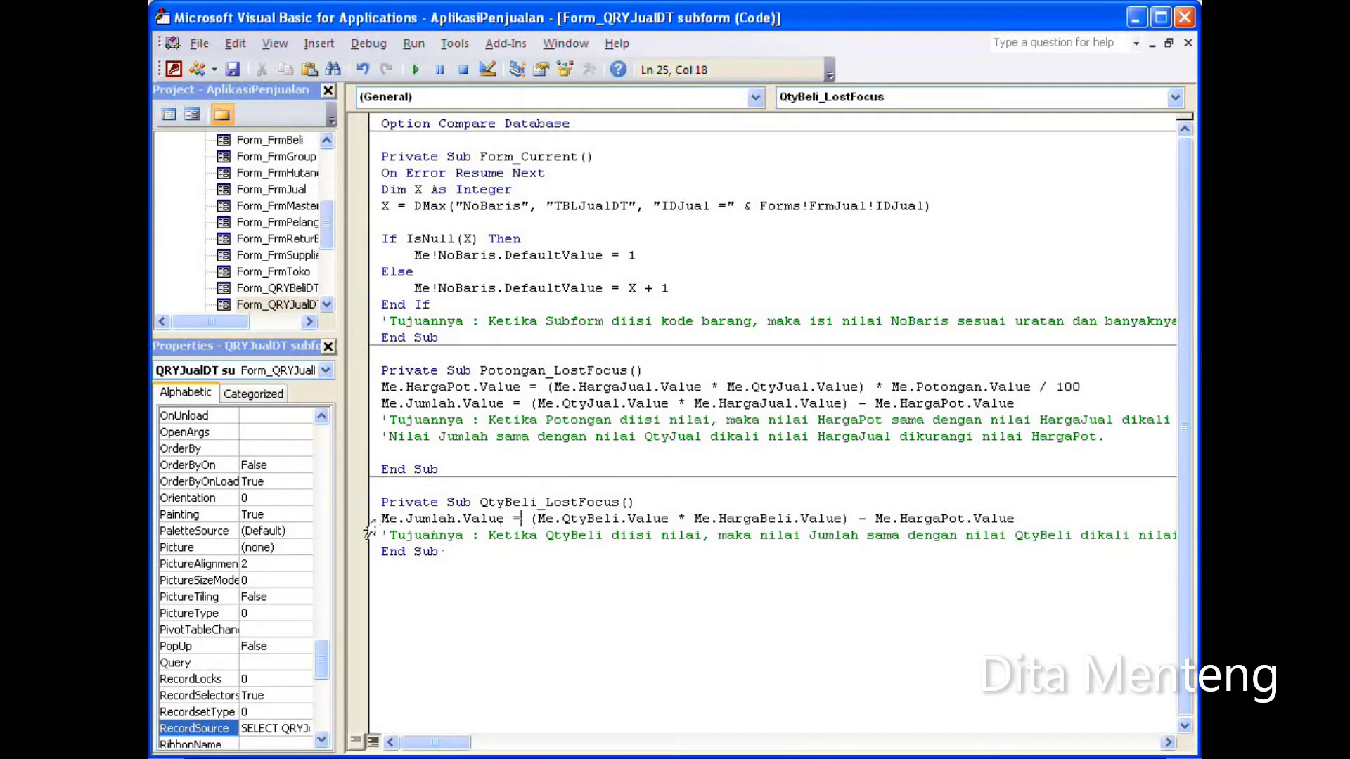
Step: Move the Jumlah calculation and its comment from QtyBeli_LostFocus into a new QtyJual_LostFocus procedure
left_click_drag(369, 521, 367, 538)
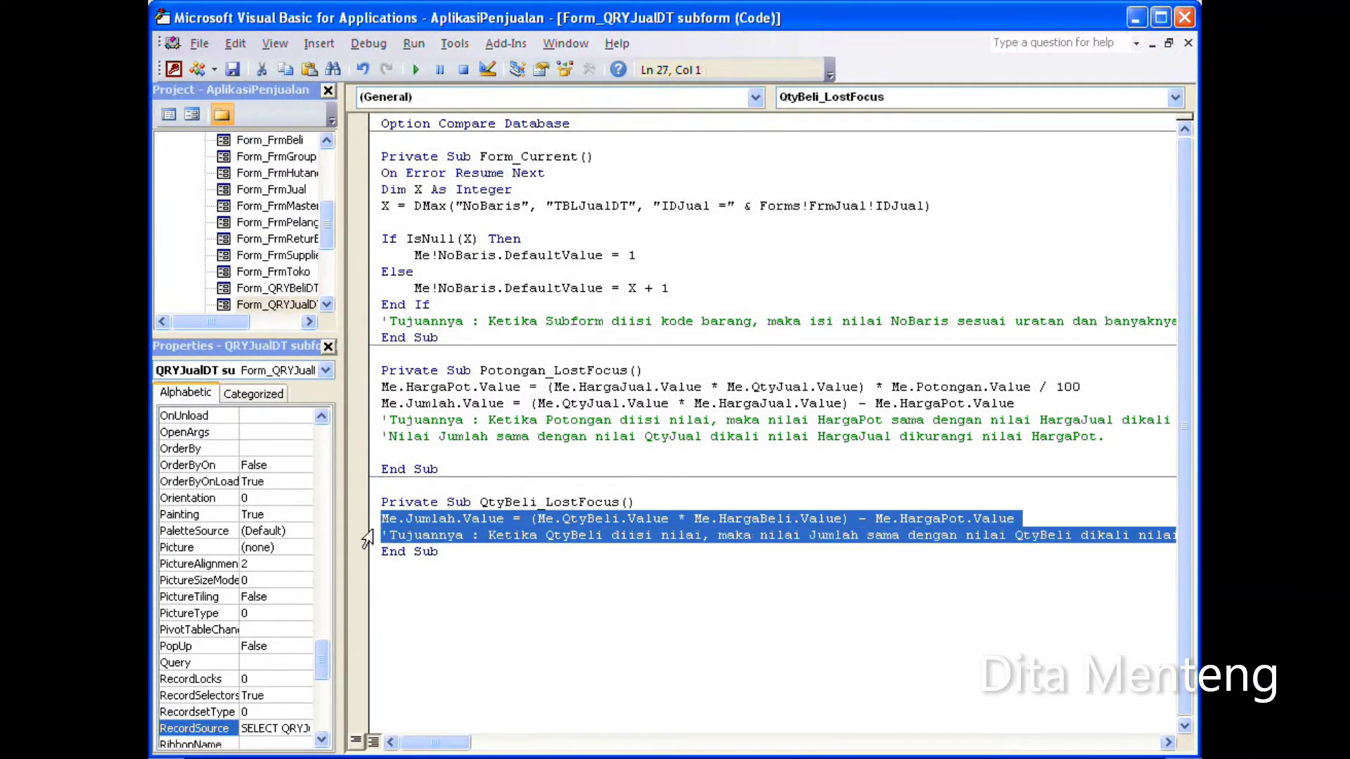
right_click(449, 523)
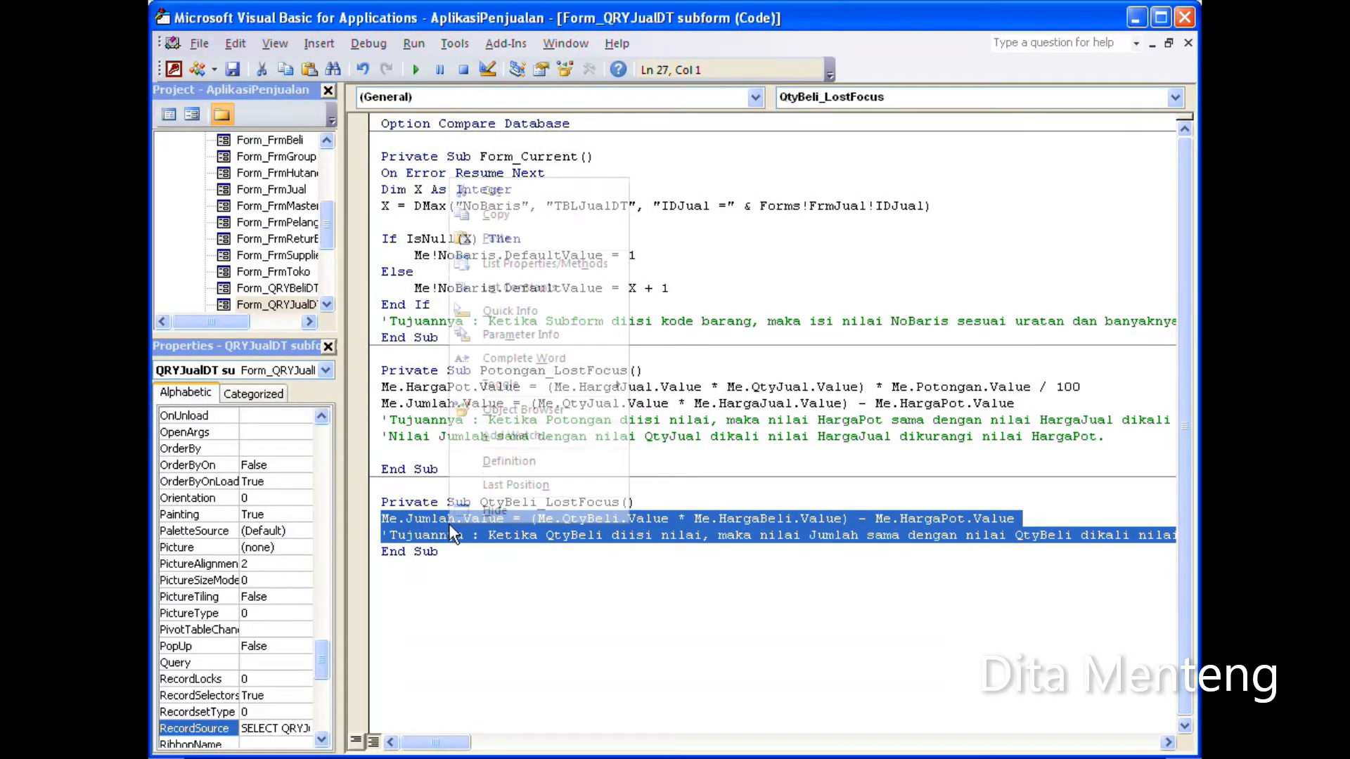
left_click(504, 190)
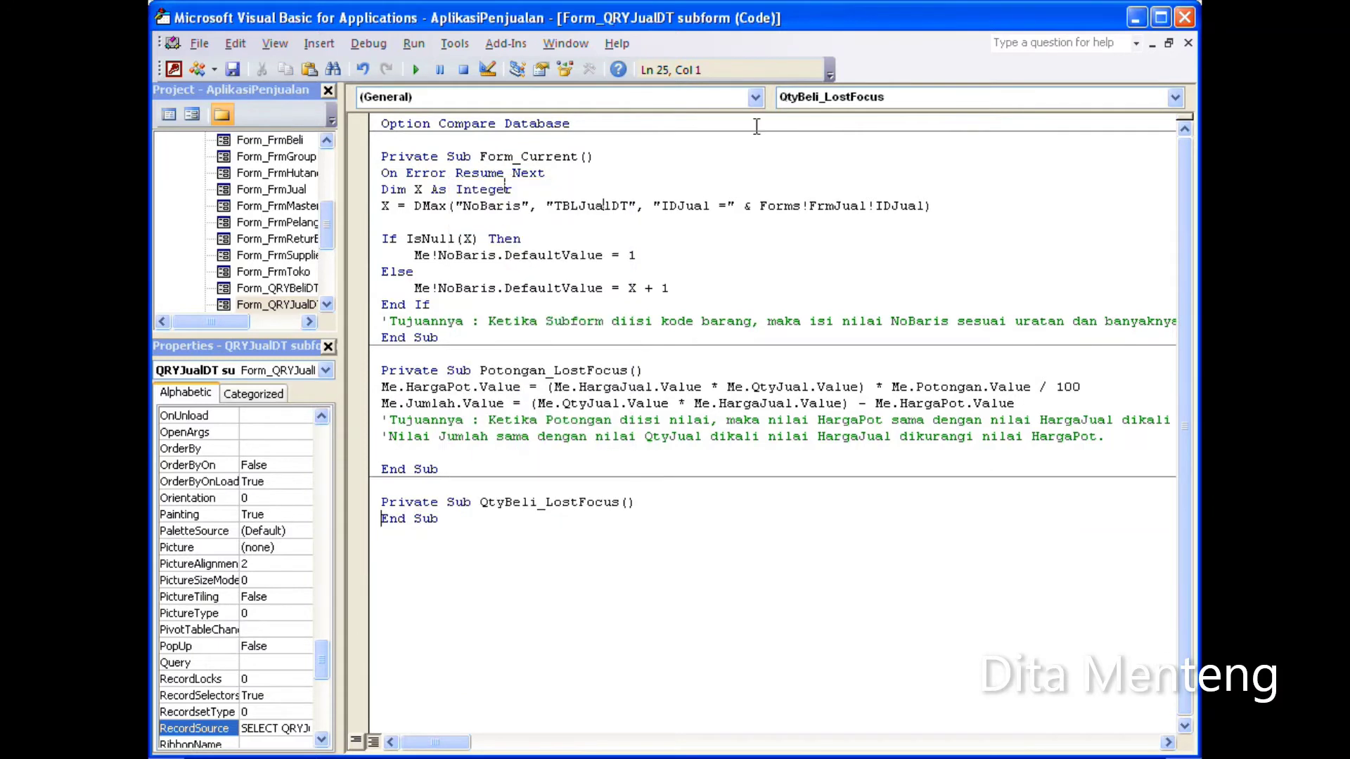
left_click(757, 99)
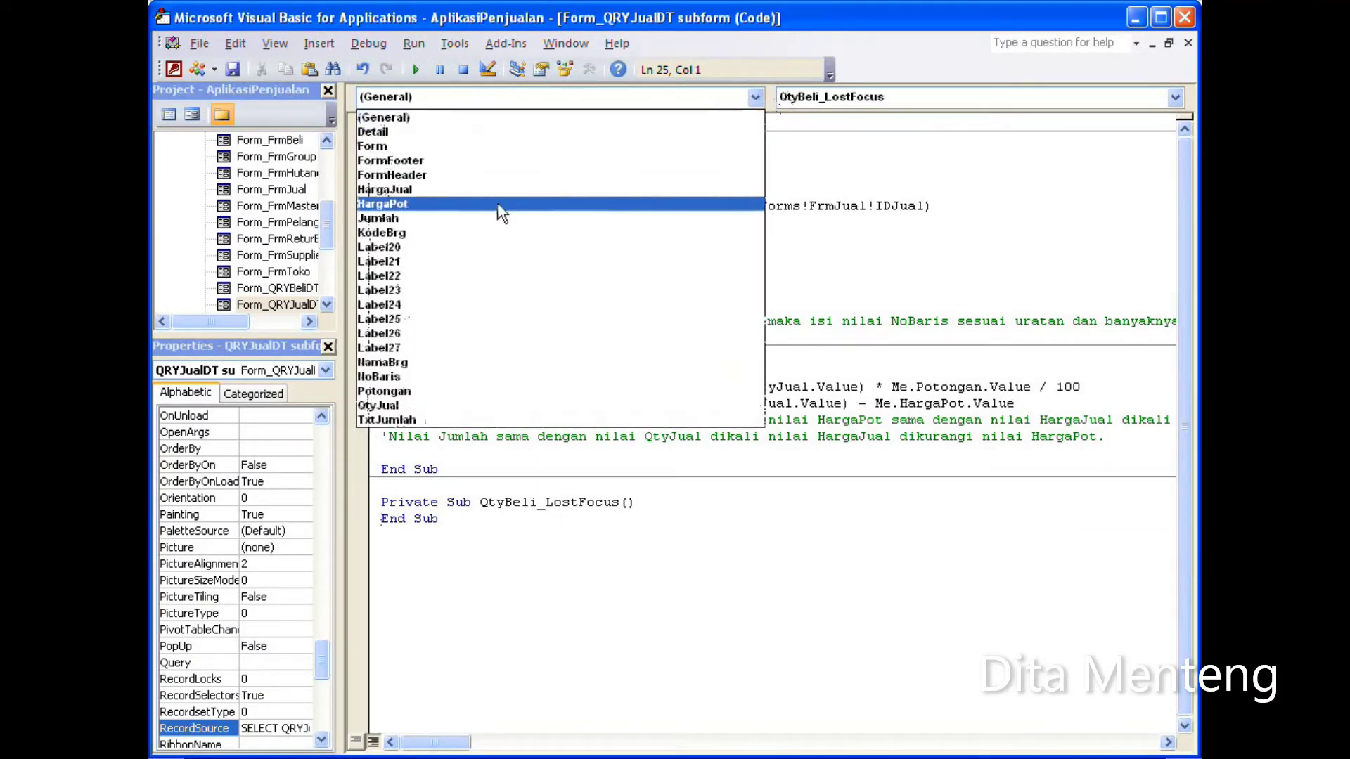
left_click(427, 405)
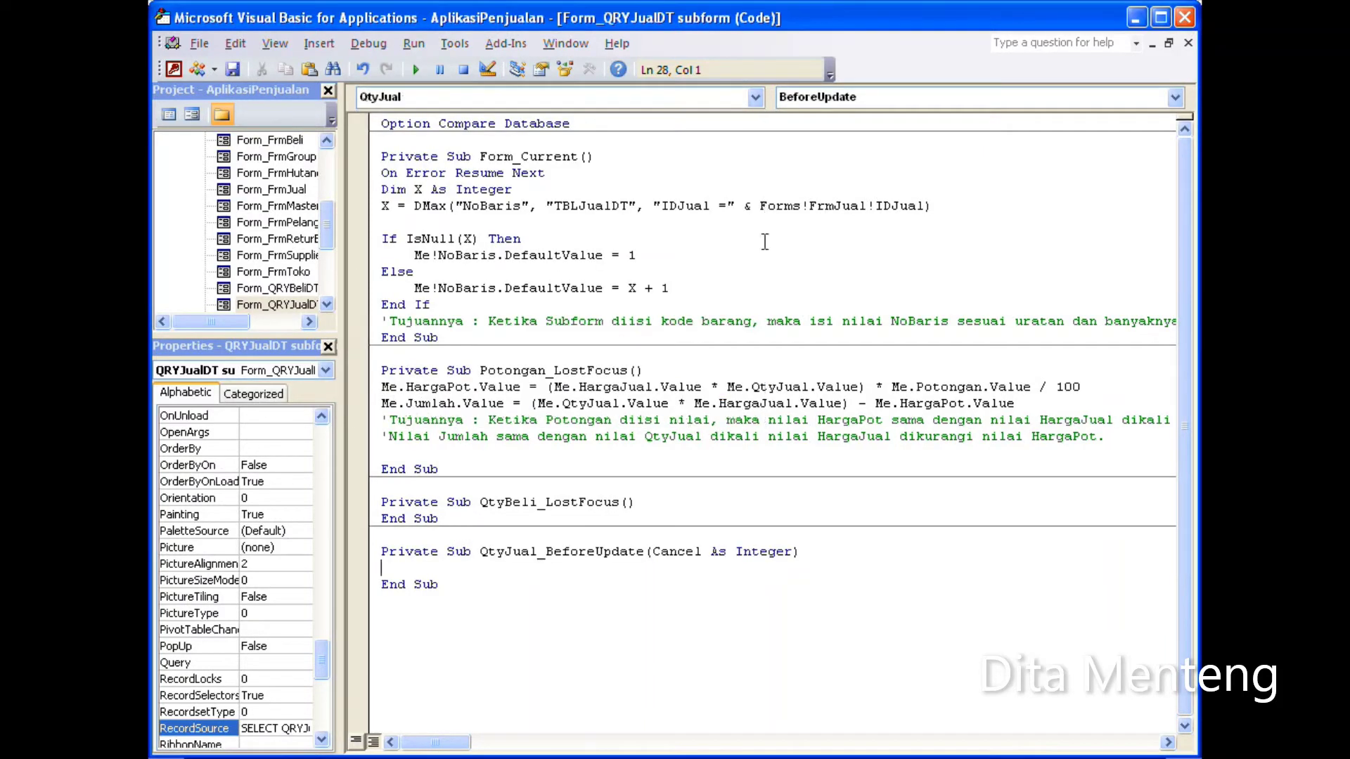
left_click(906, 107)
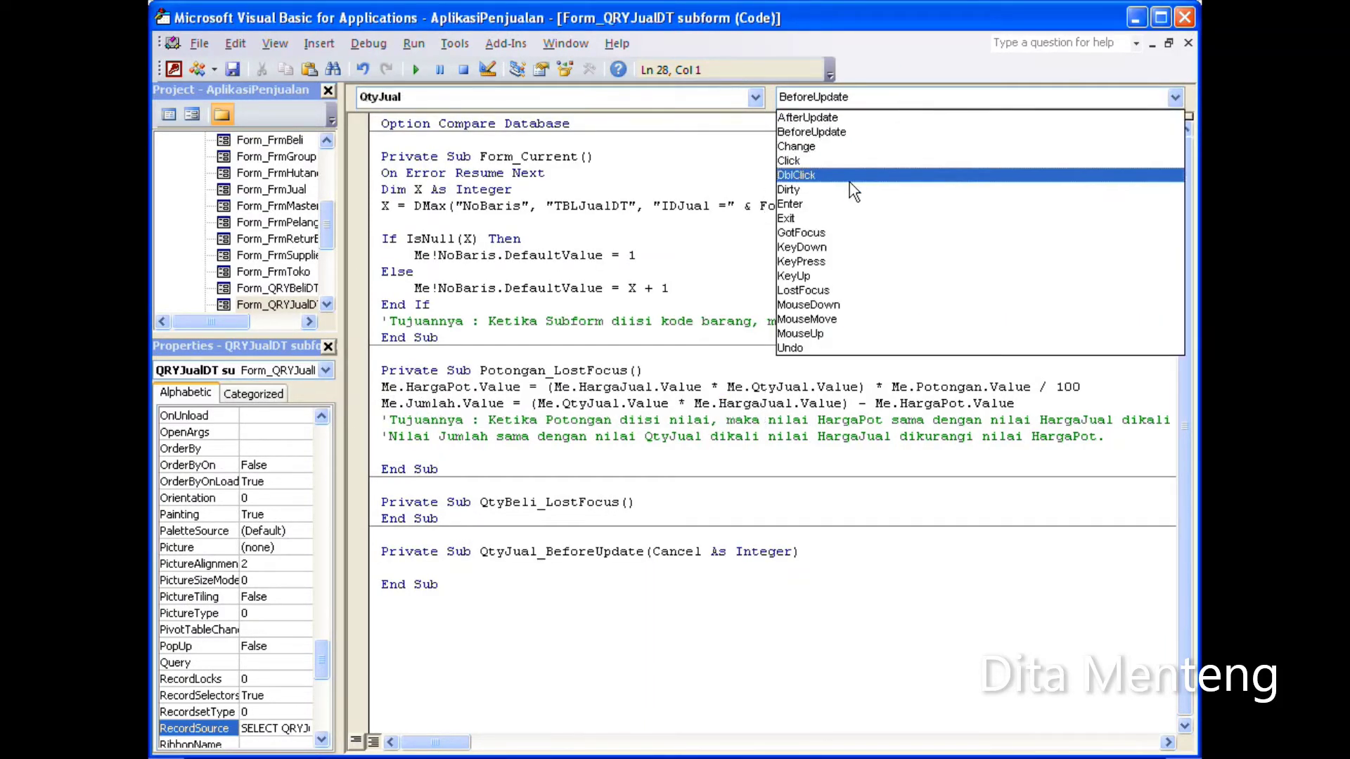
left_click(831, 292)
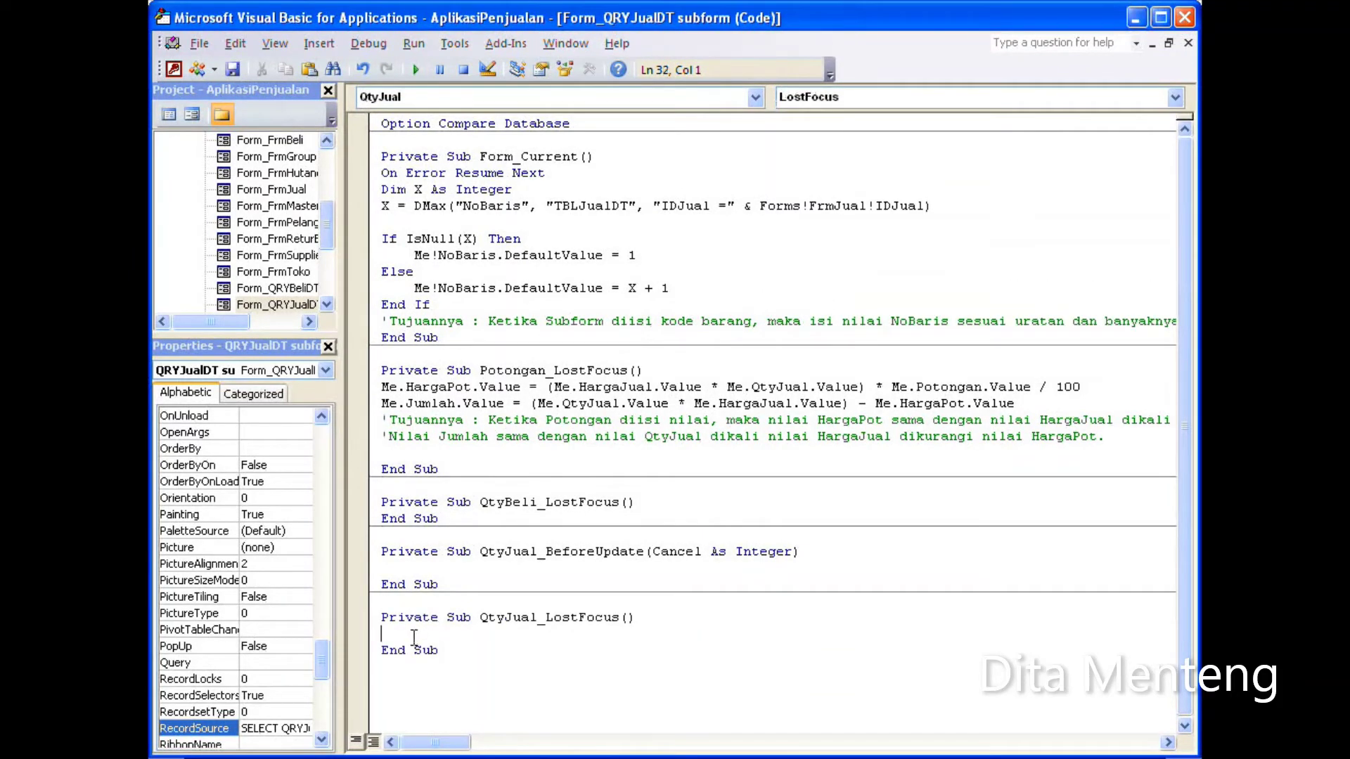
left_click(309, 70)
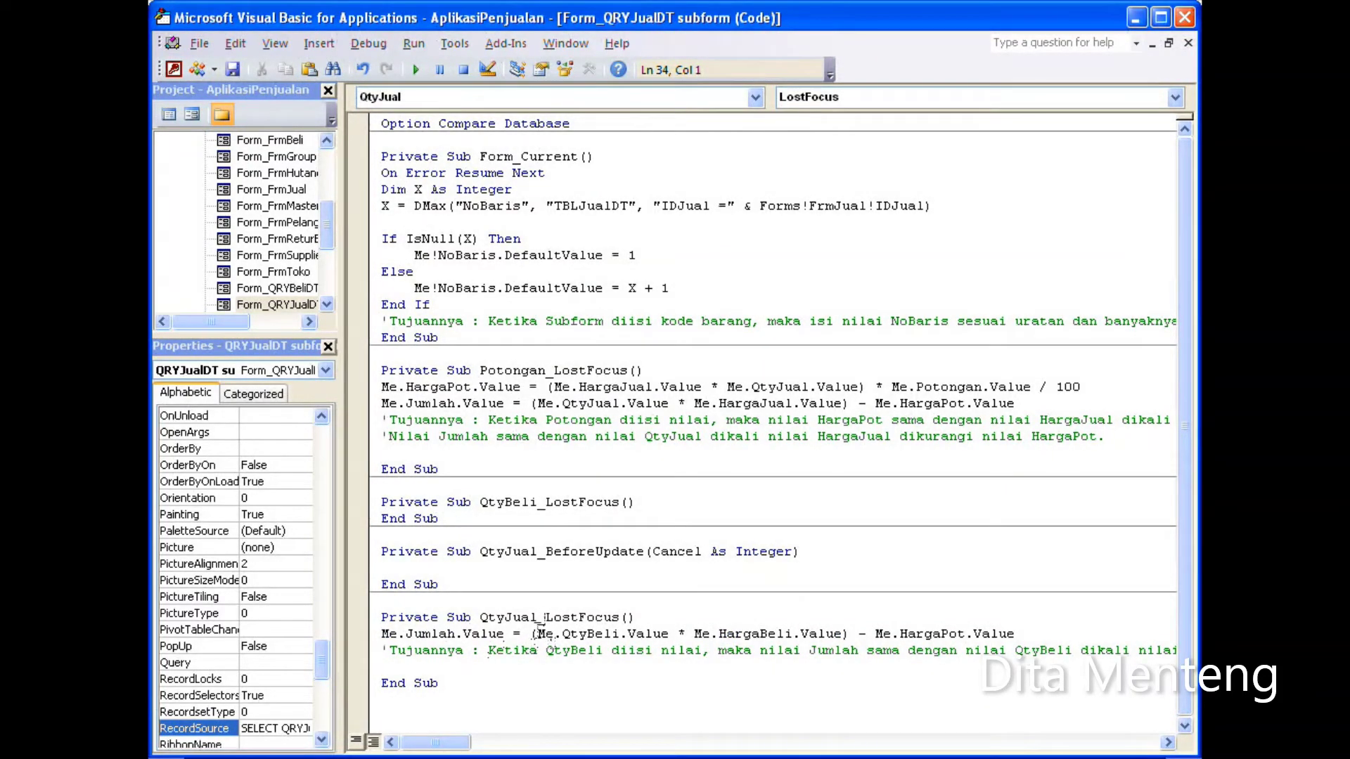
Step: Change QtyBeli to QtyJual and HargaBeli to HargaJual in the pasted Jumlah calculation
left_click(620, 633)
key("BackSpace")
key("BackSpace")
key("BackSpace")
key("BackSpace")
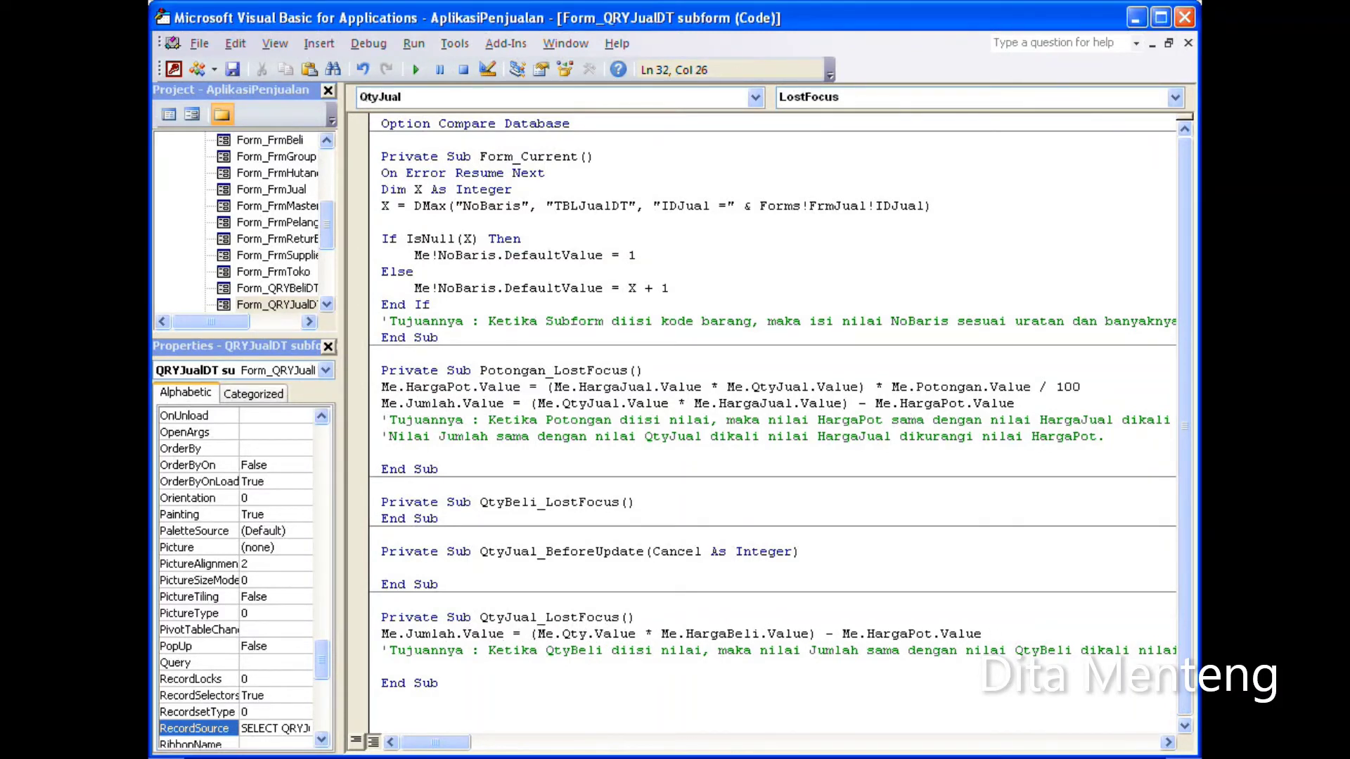
type("Jual")
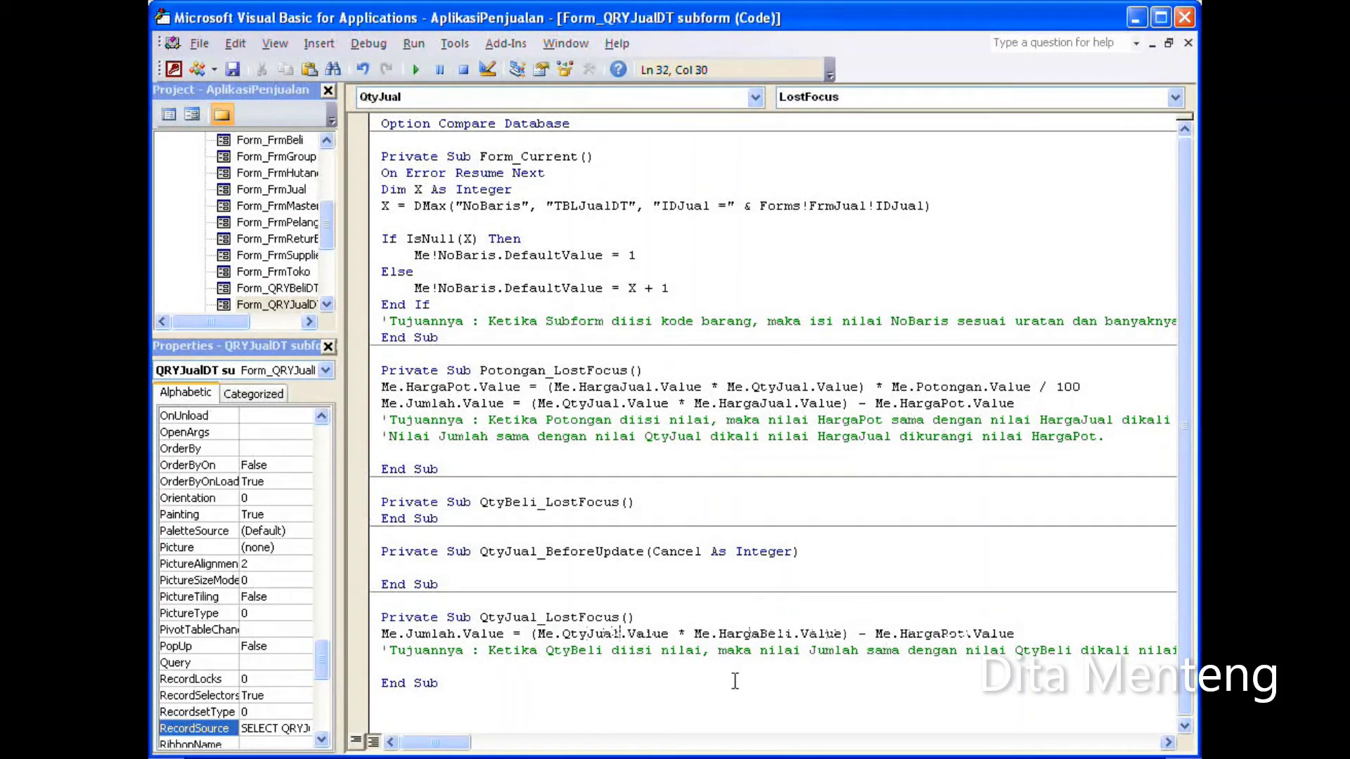
left_click(793, 634)
key("BackSpace")
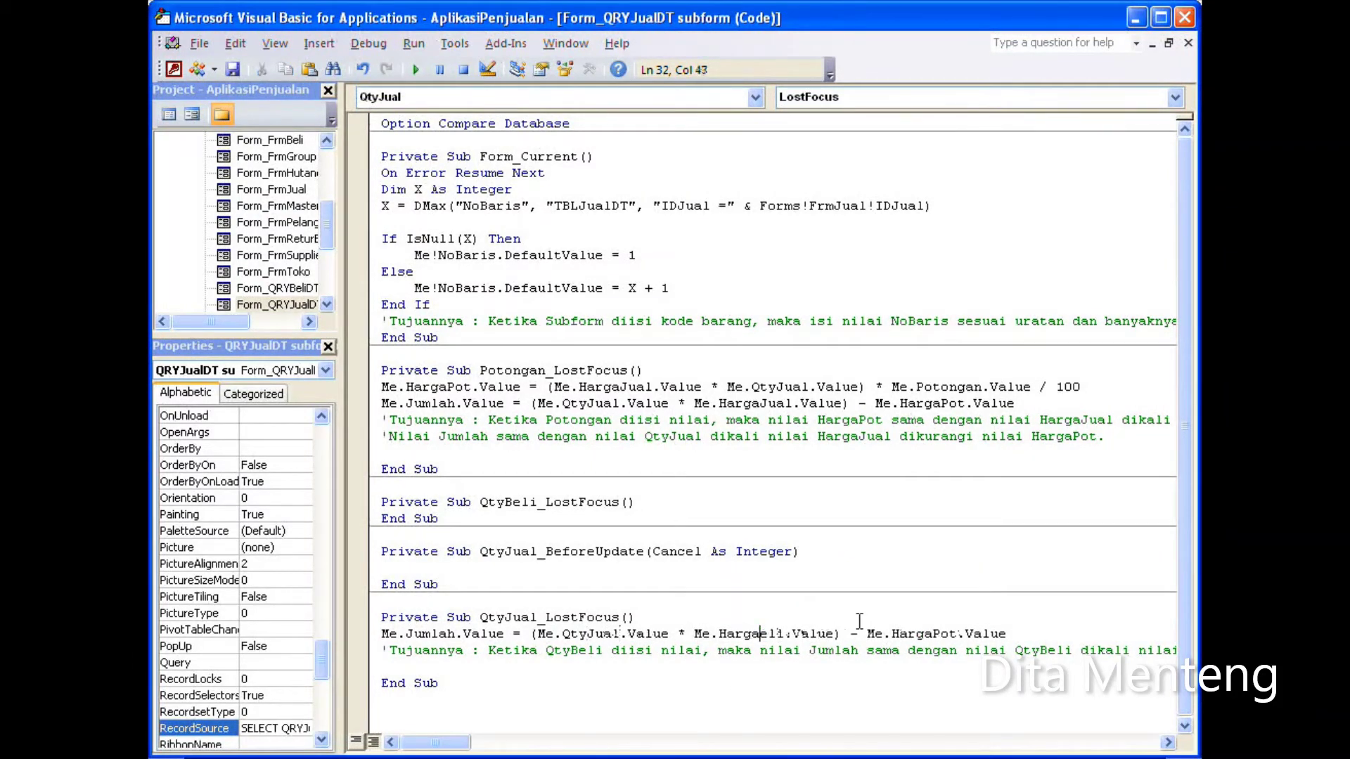
key("BackSpace")
key("BackSpace")
key("BackSpace")
type("Jual")
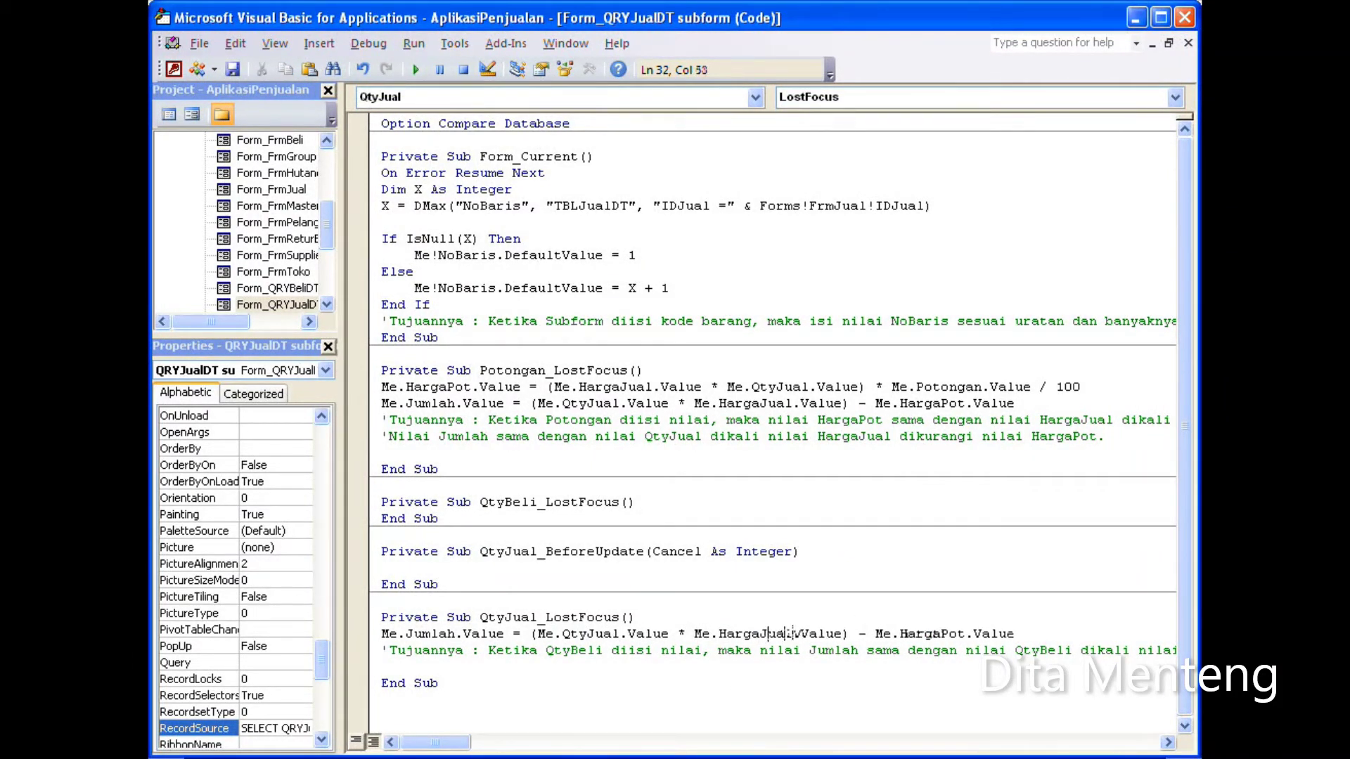
Step: Rewrite the comment so both QtyBeli mentions read QtyJual and HargaBeli reads HargaJual
left_click(908, 651)
left_click(571, 648)
key("Delete")
key("Delete")
key("Delete")
type("Jual")
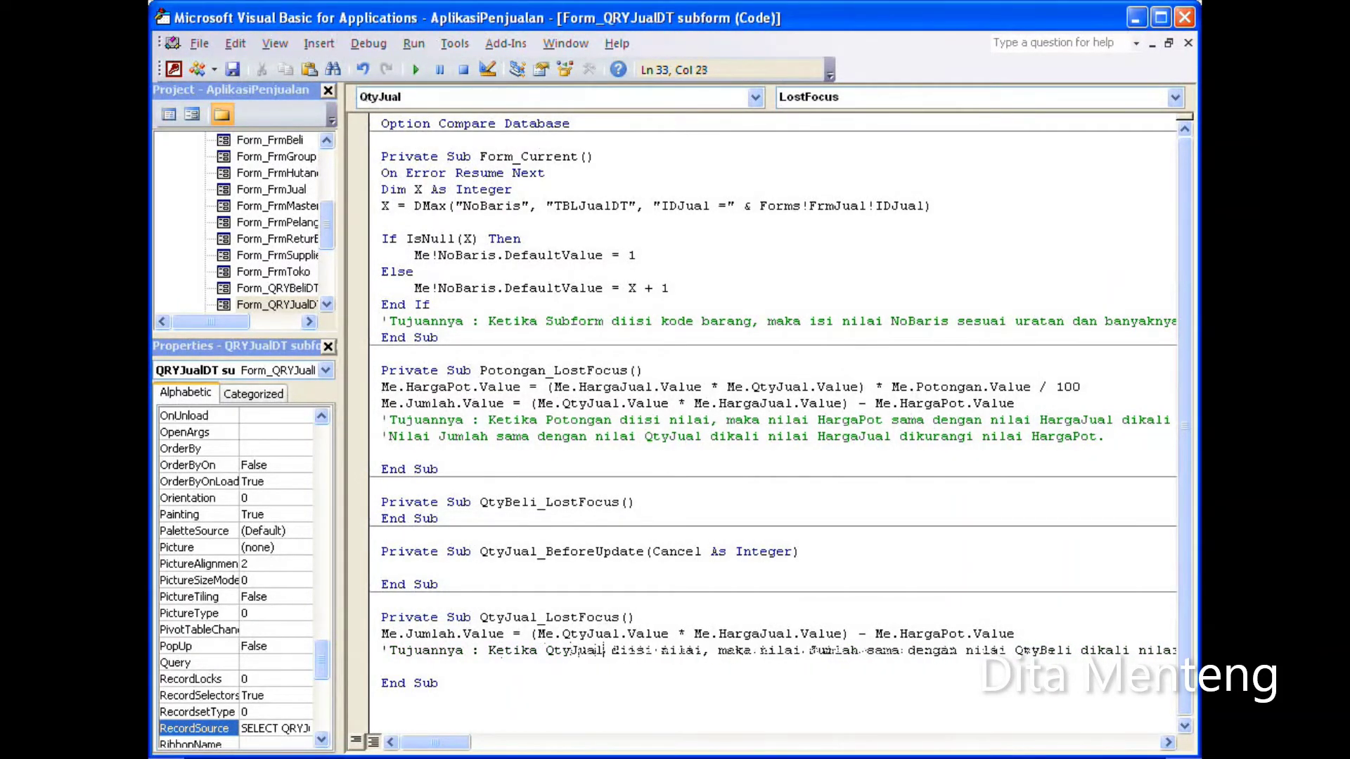
left_click(1041, 648)
key("Delete")
key("Delete")
key("Delete")
key("Delete")
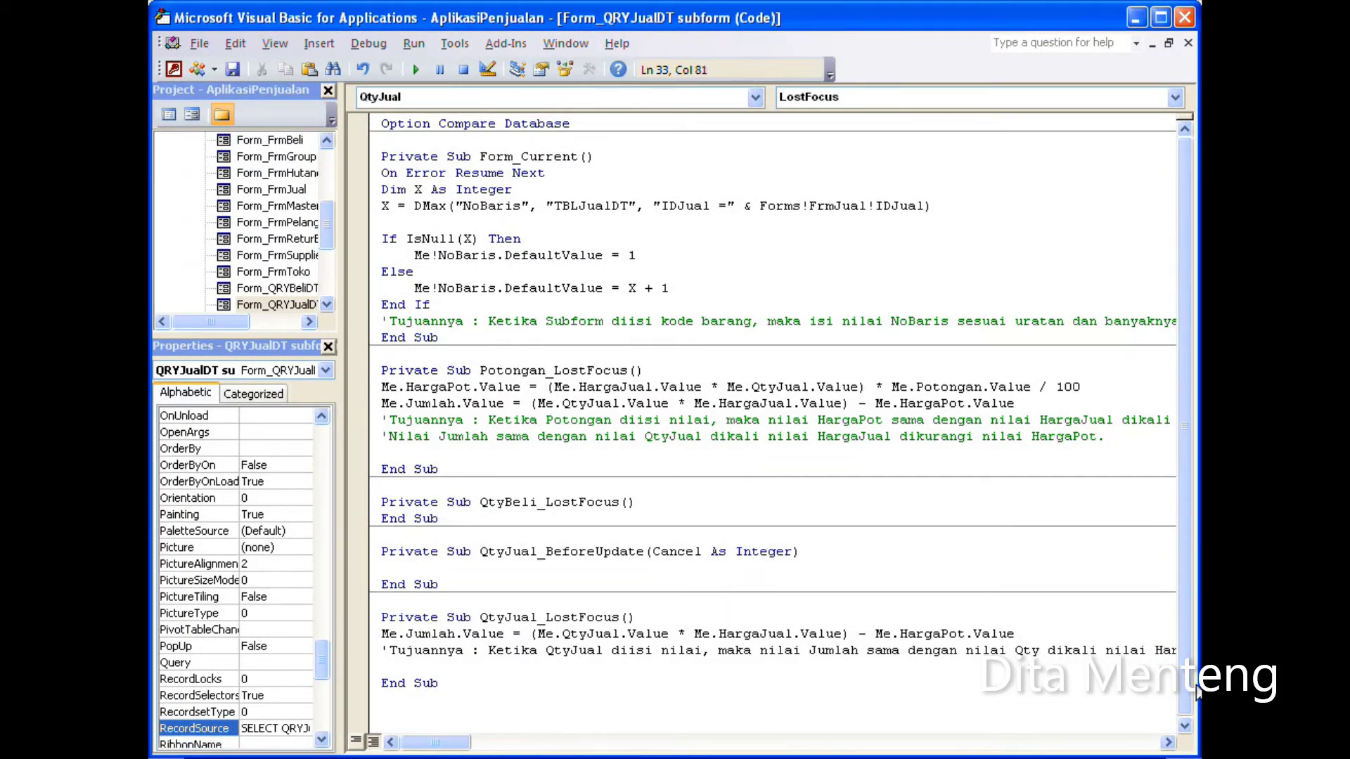
type("Jual")
key("Right")
key("Right")
key("Right")
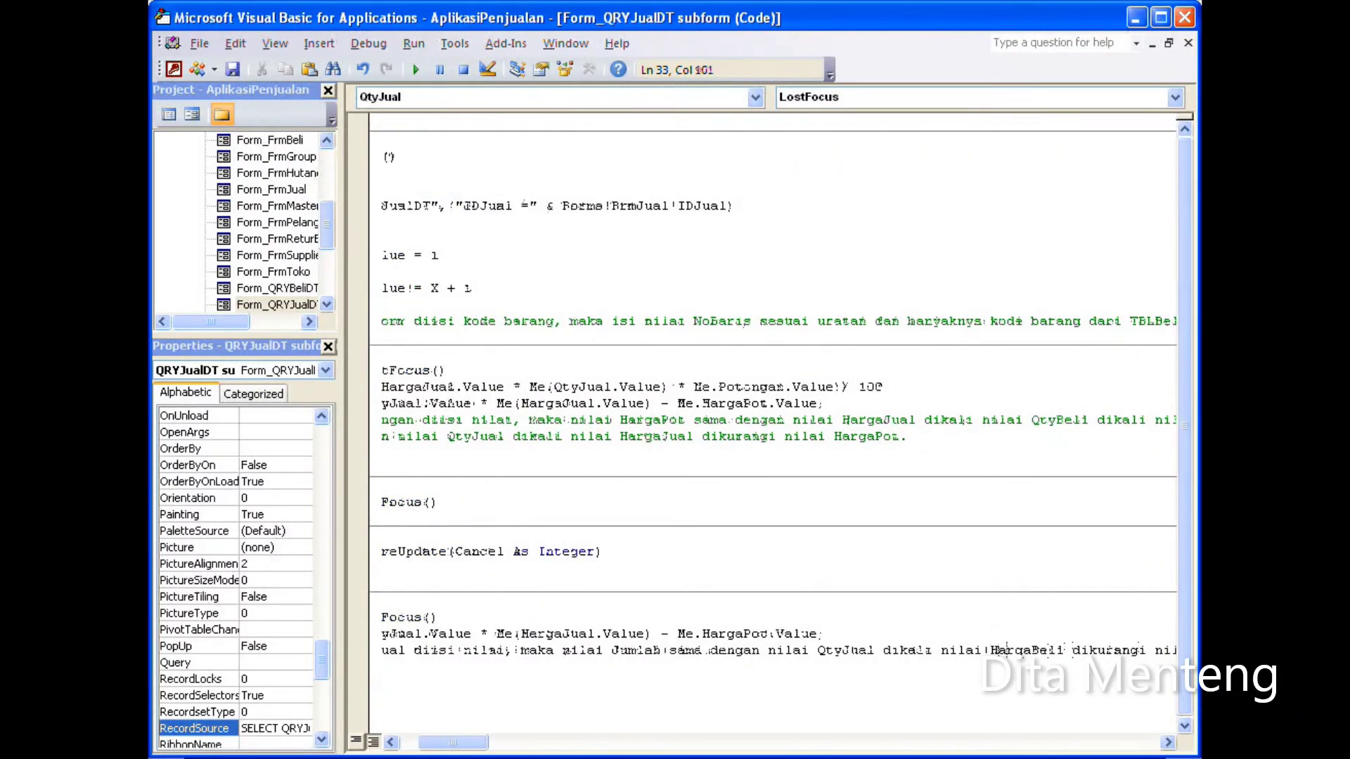
key("Delete")
key("Delete")
key("Delete")
type("Jual")
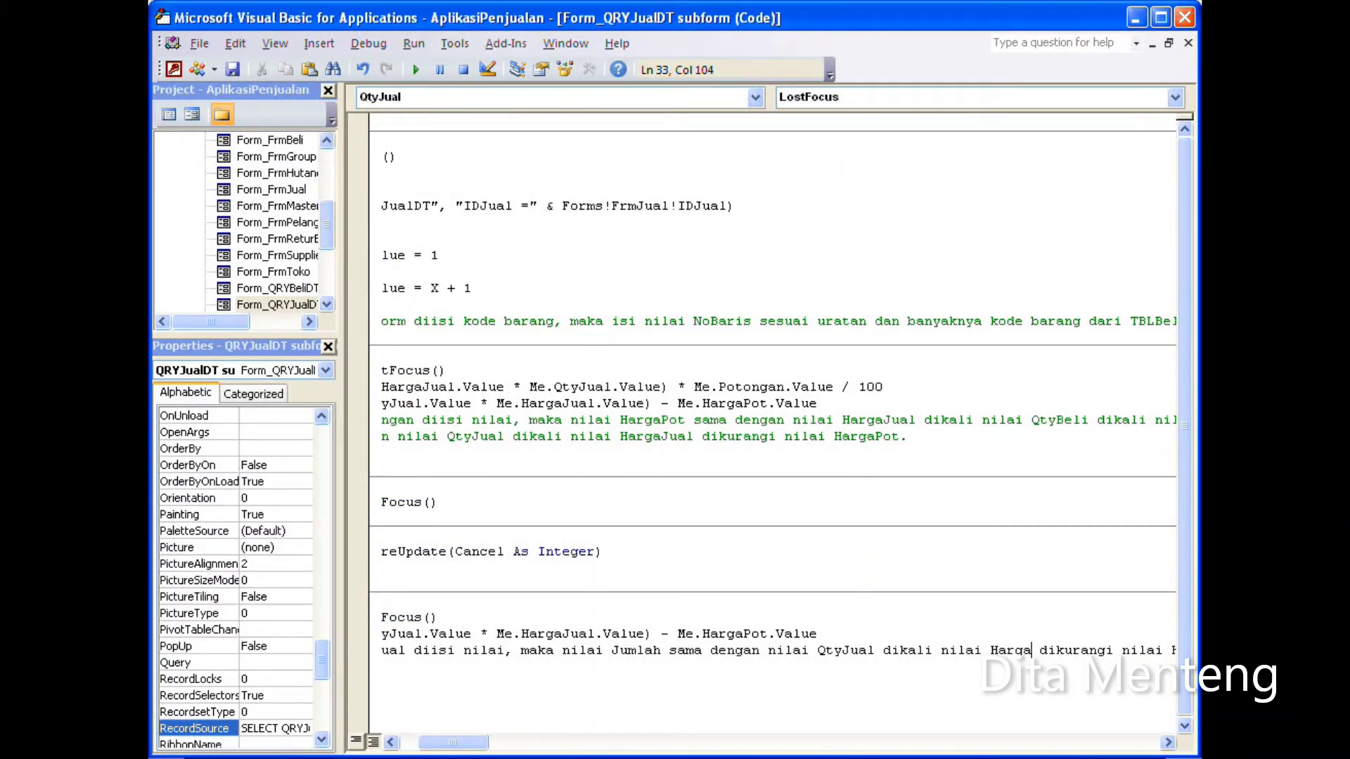
key("Down")
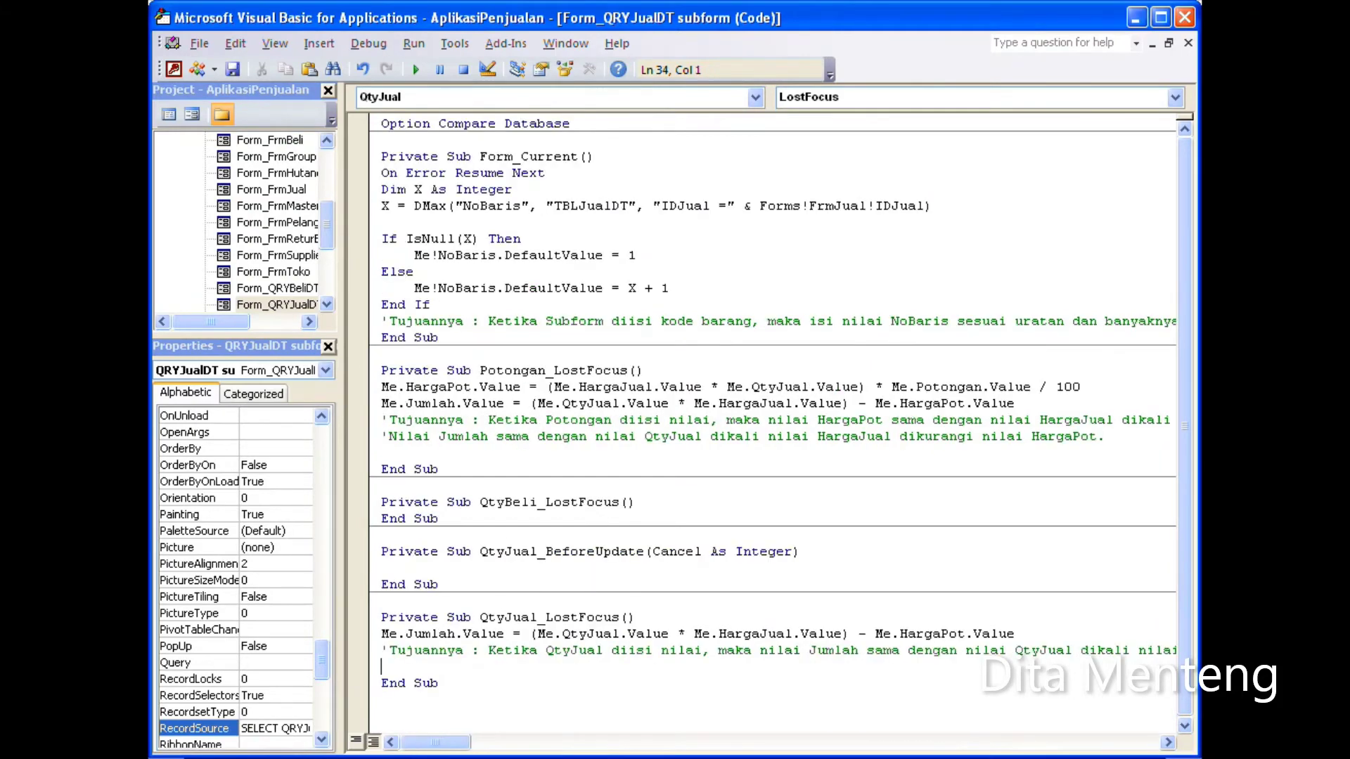
key("Up")
key("End")
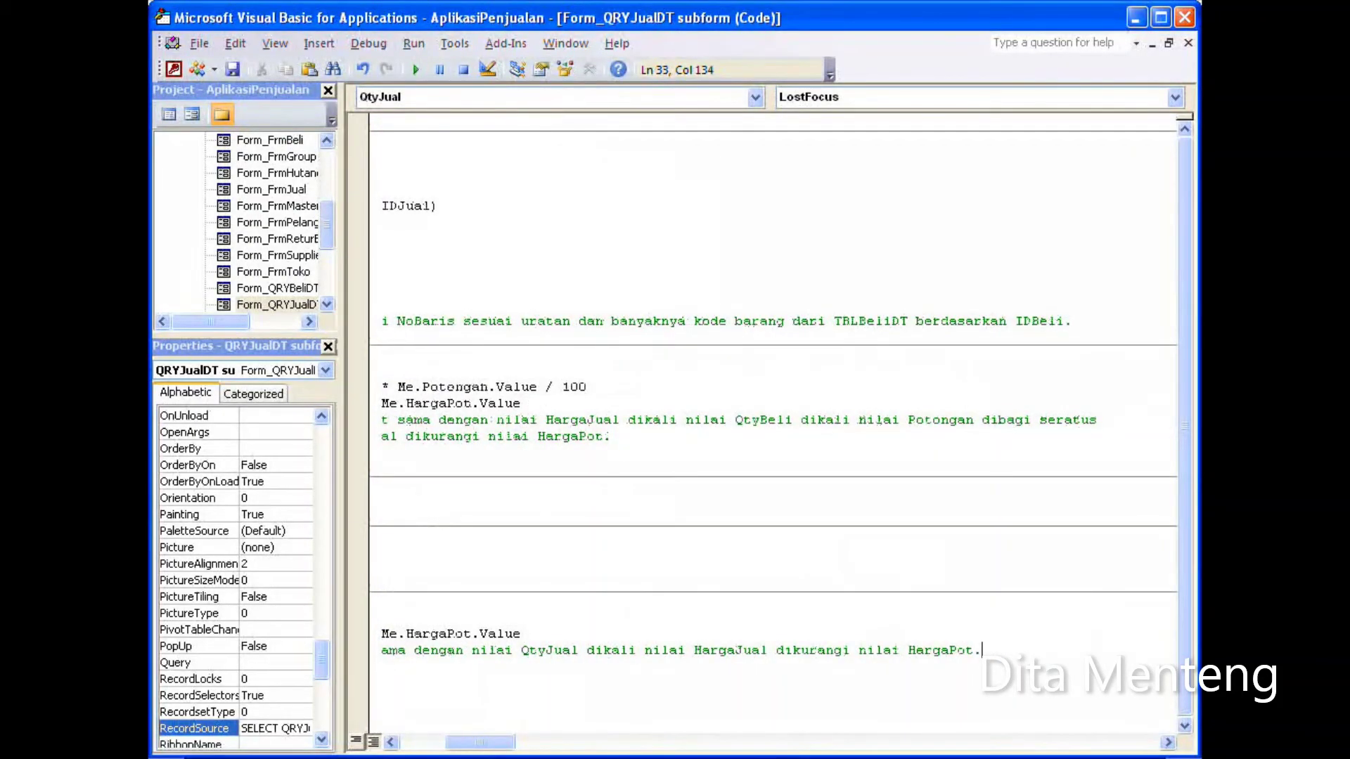
left_click_drag(480, 742, 404, 741)
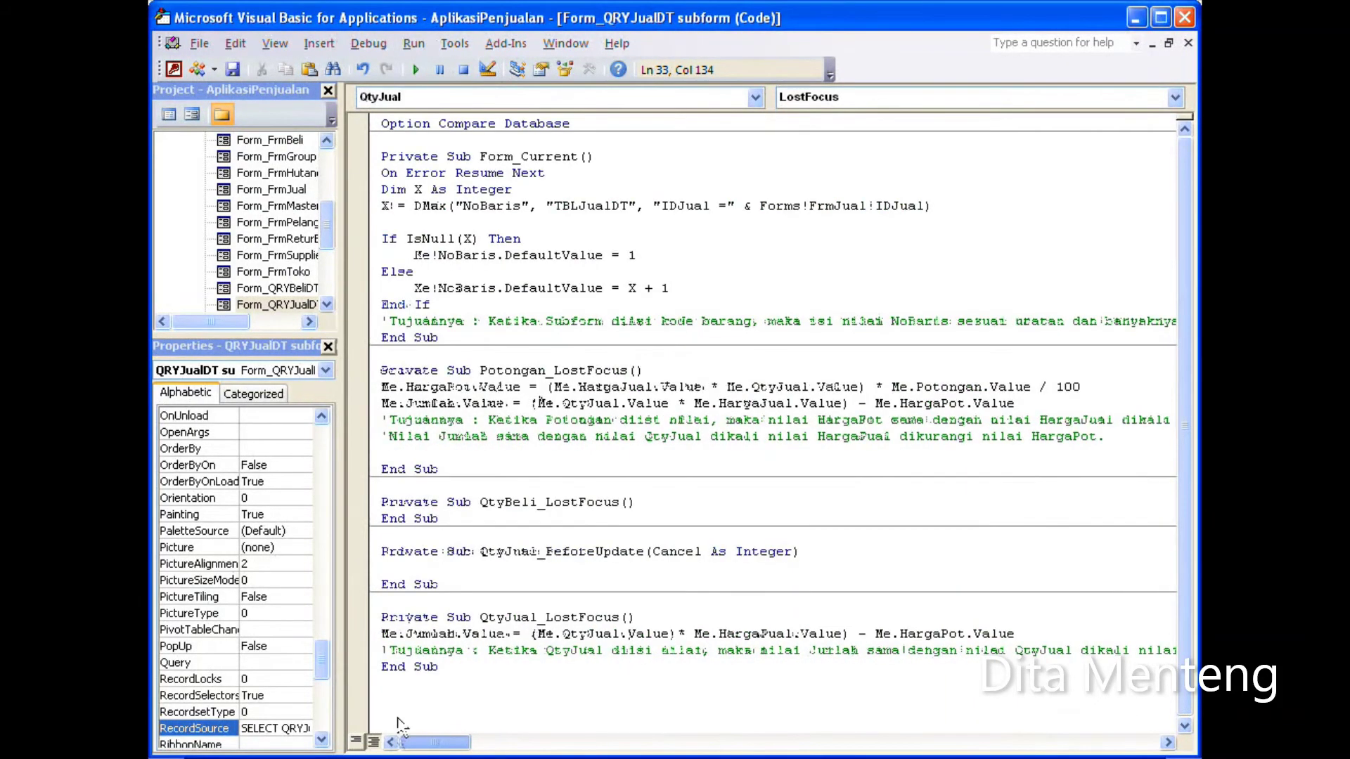
left_click(628, 481)
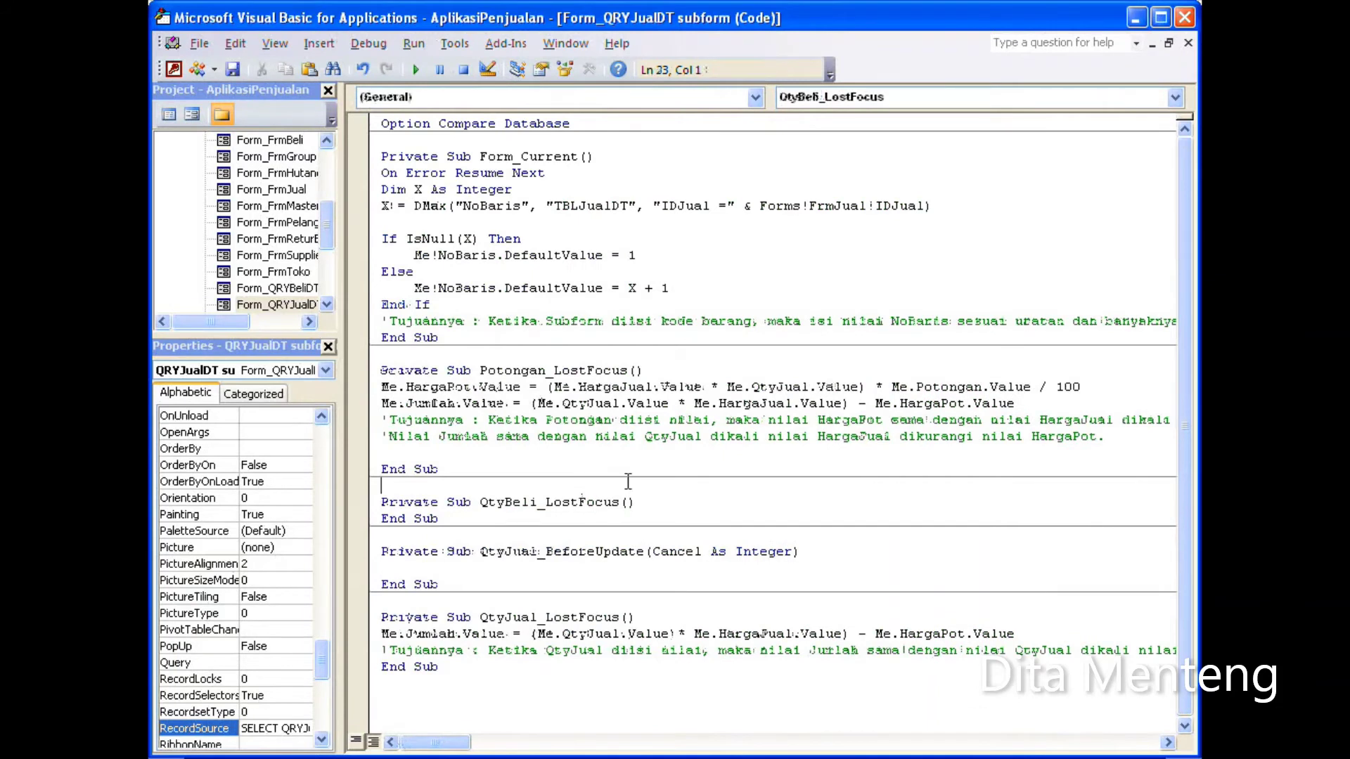
Step: Compile the AplikasiPenjualan project and close the VBA editor
left_click(374, 44)
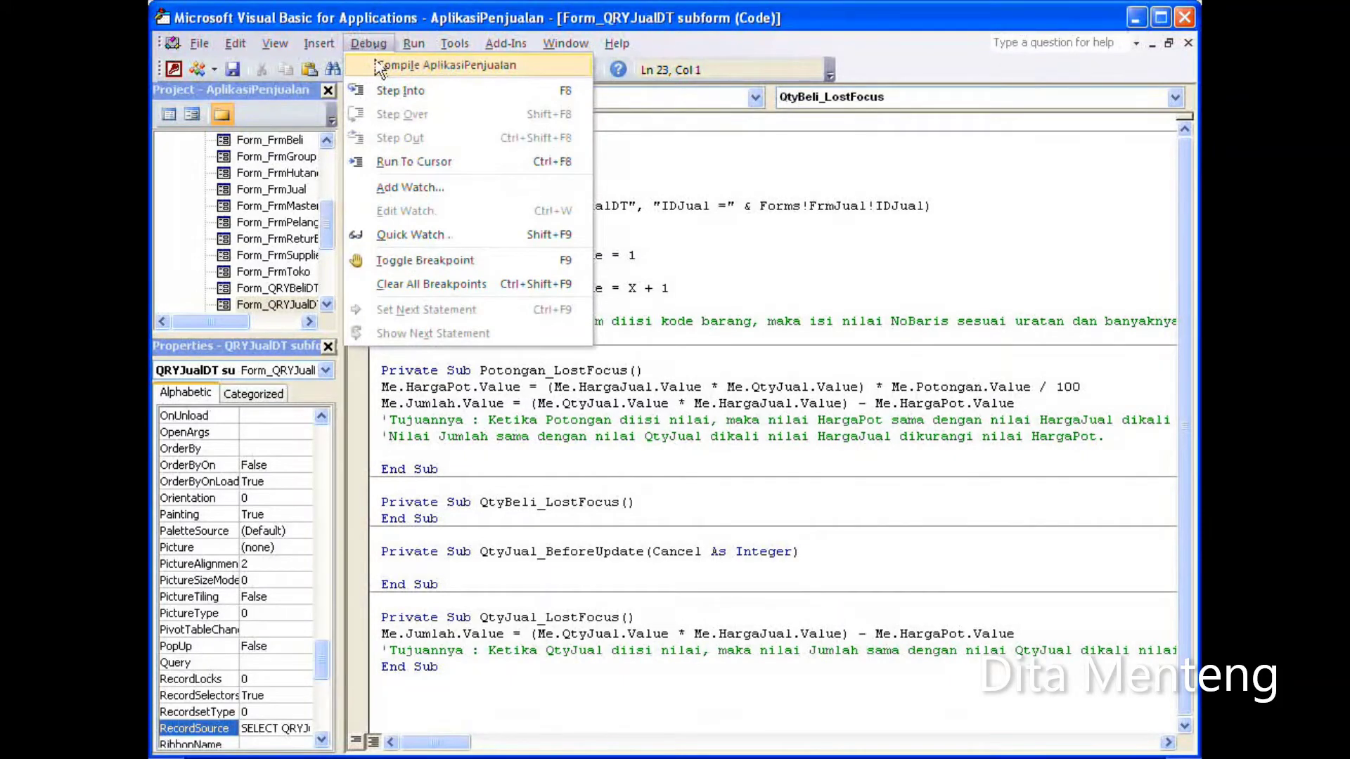
left_click(375, 63)
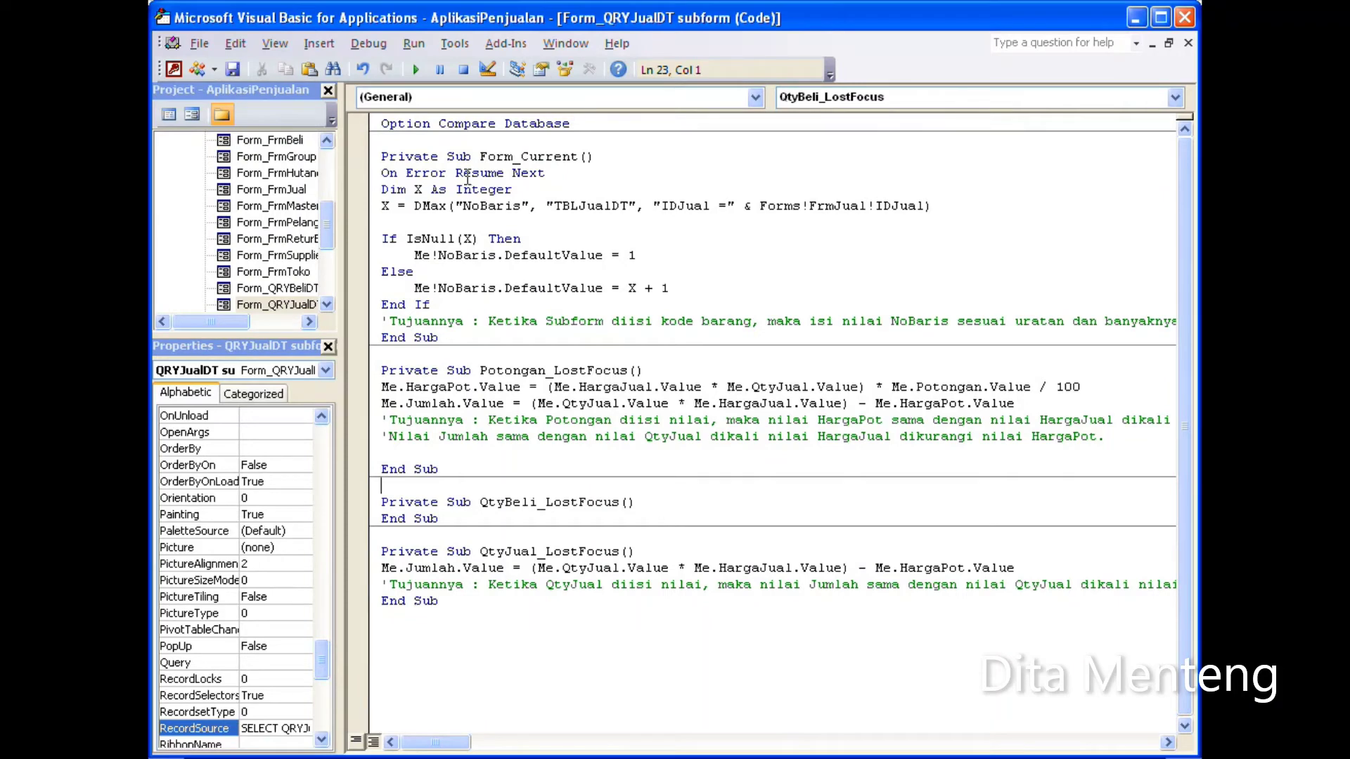
left_click(1185, 18)
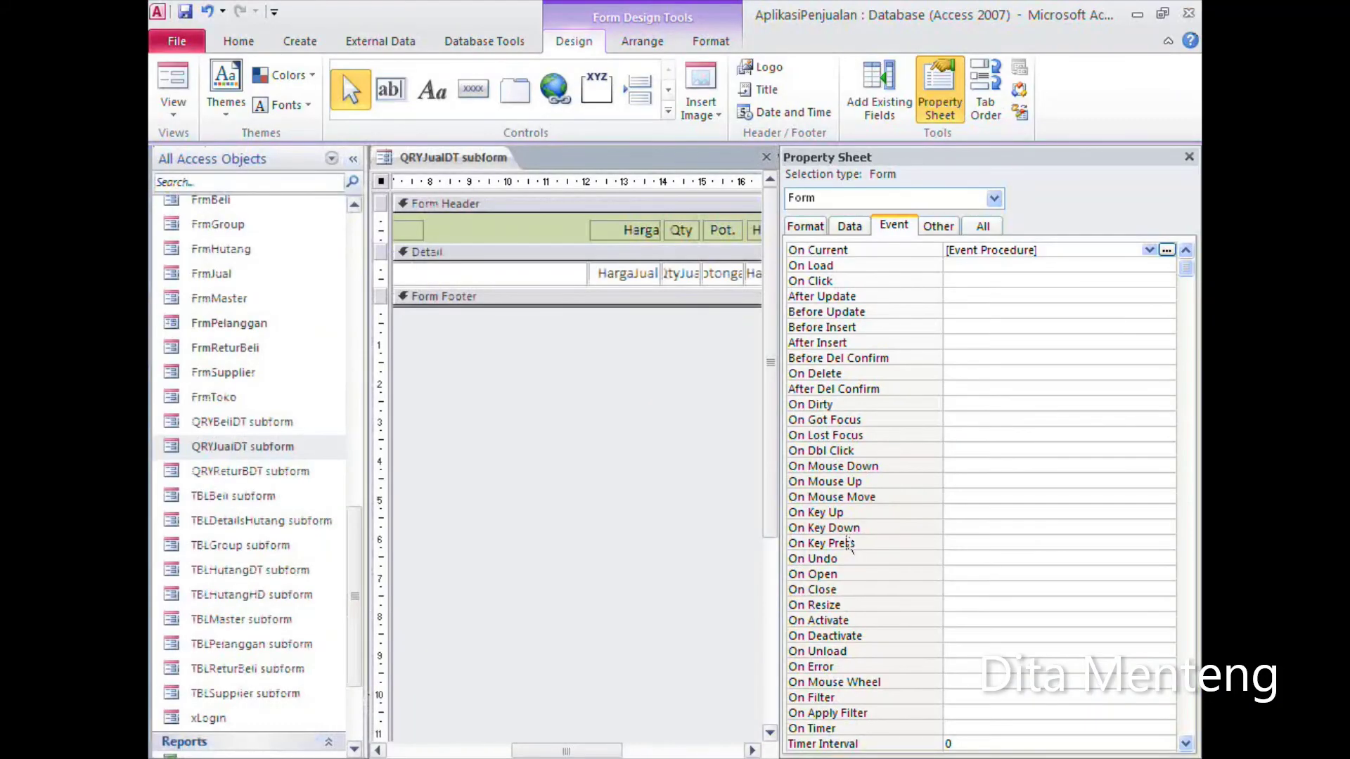
Step: Save the QRYJualDT subform design and close its tab
left_click_drag(555, 751, 432, 751)
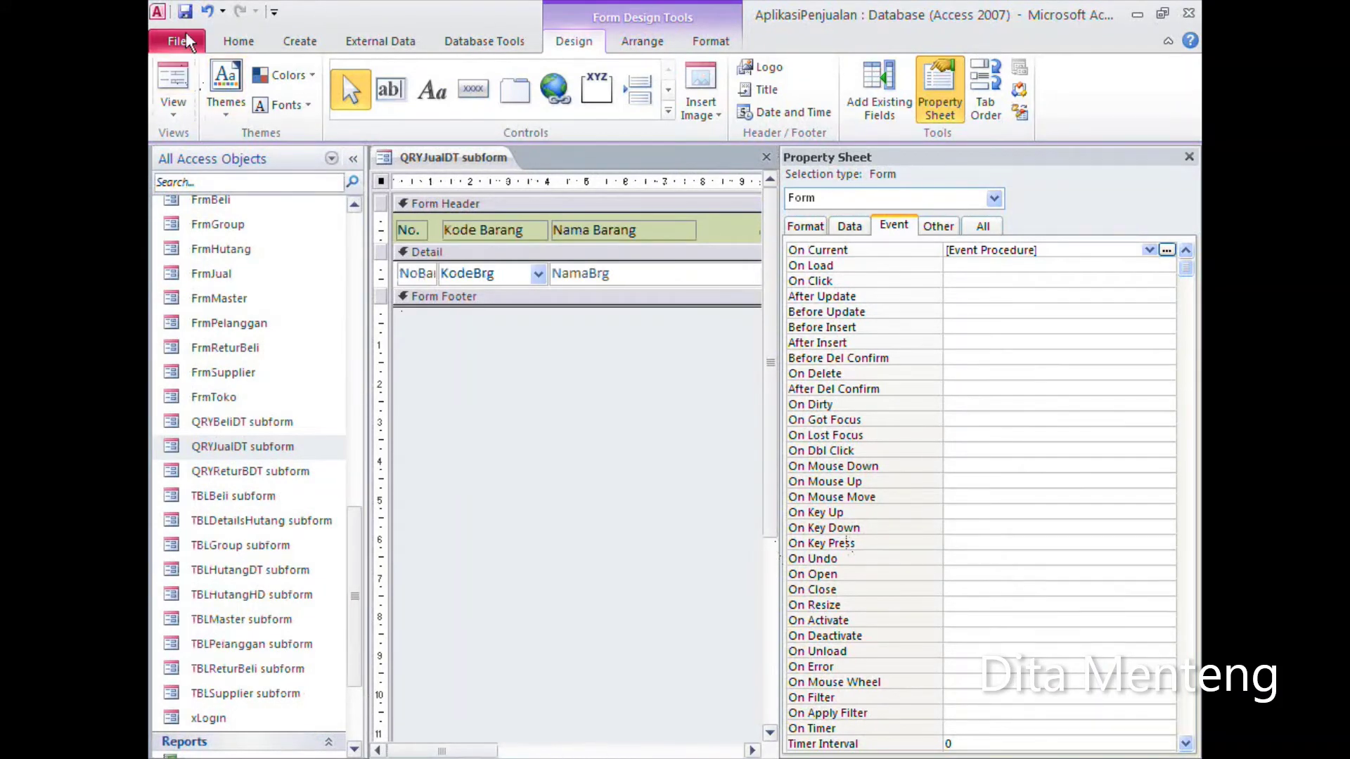
left_click(184, 12)
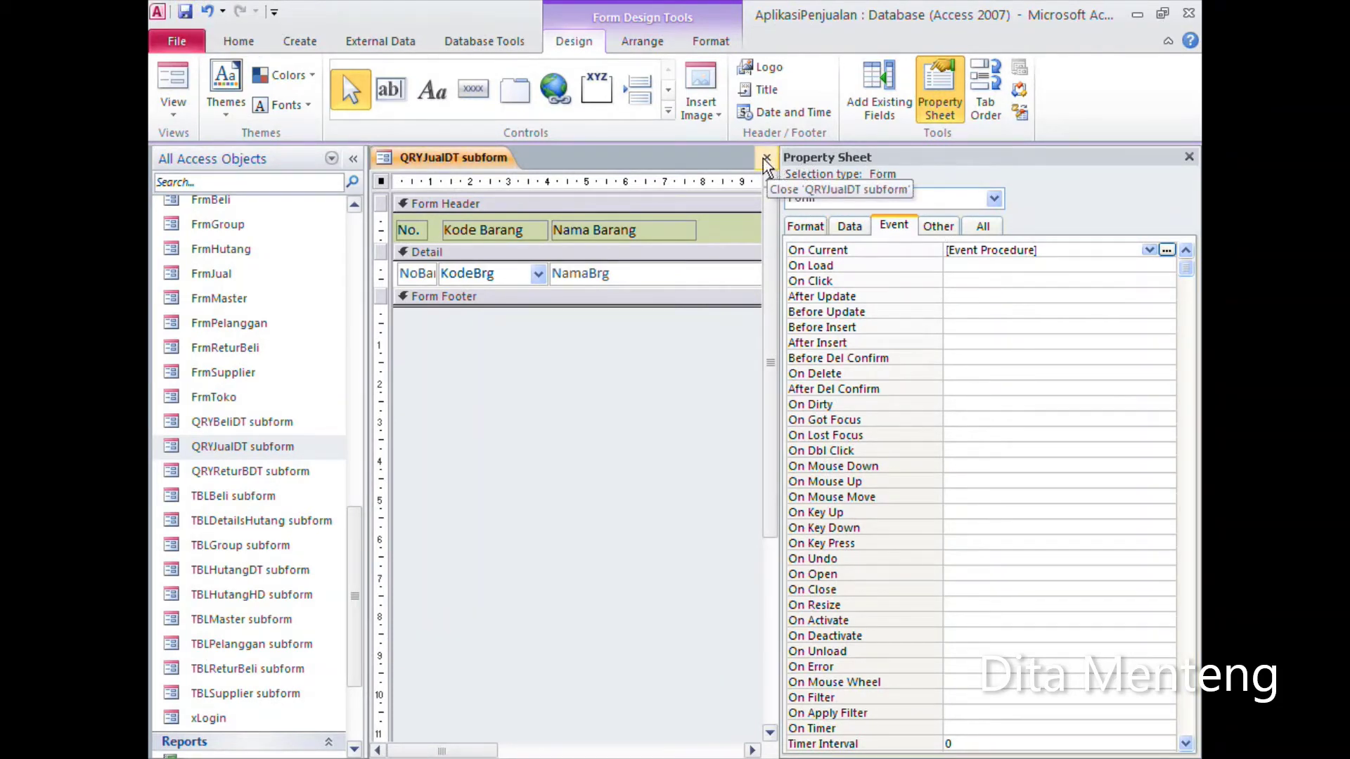
left_click(765, 159)
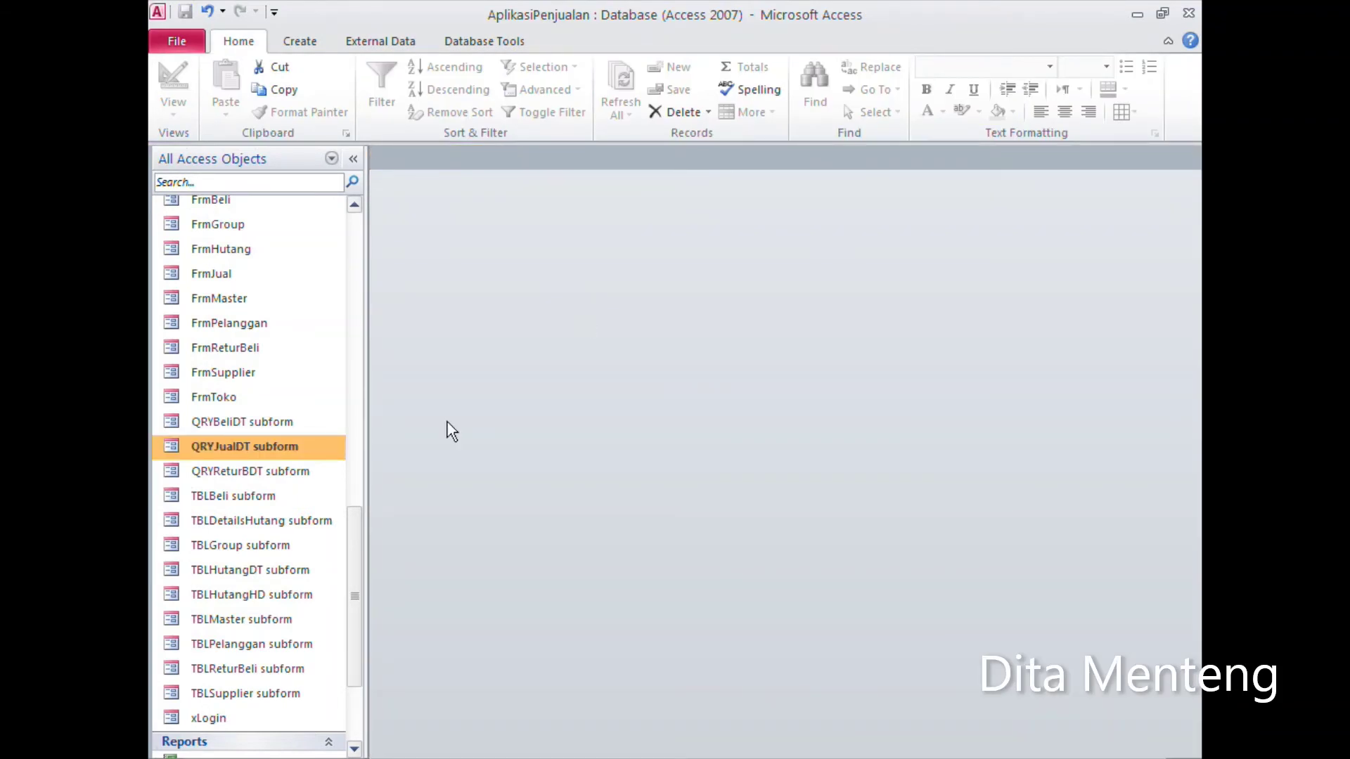
Step: Open FrmJual in Design View and set its subform's Source Object to QRYJualDT subform
right_click(247, 279)
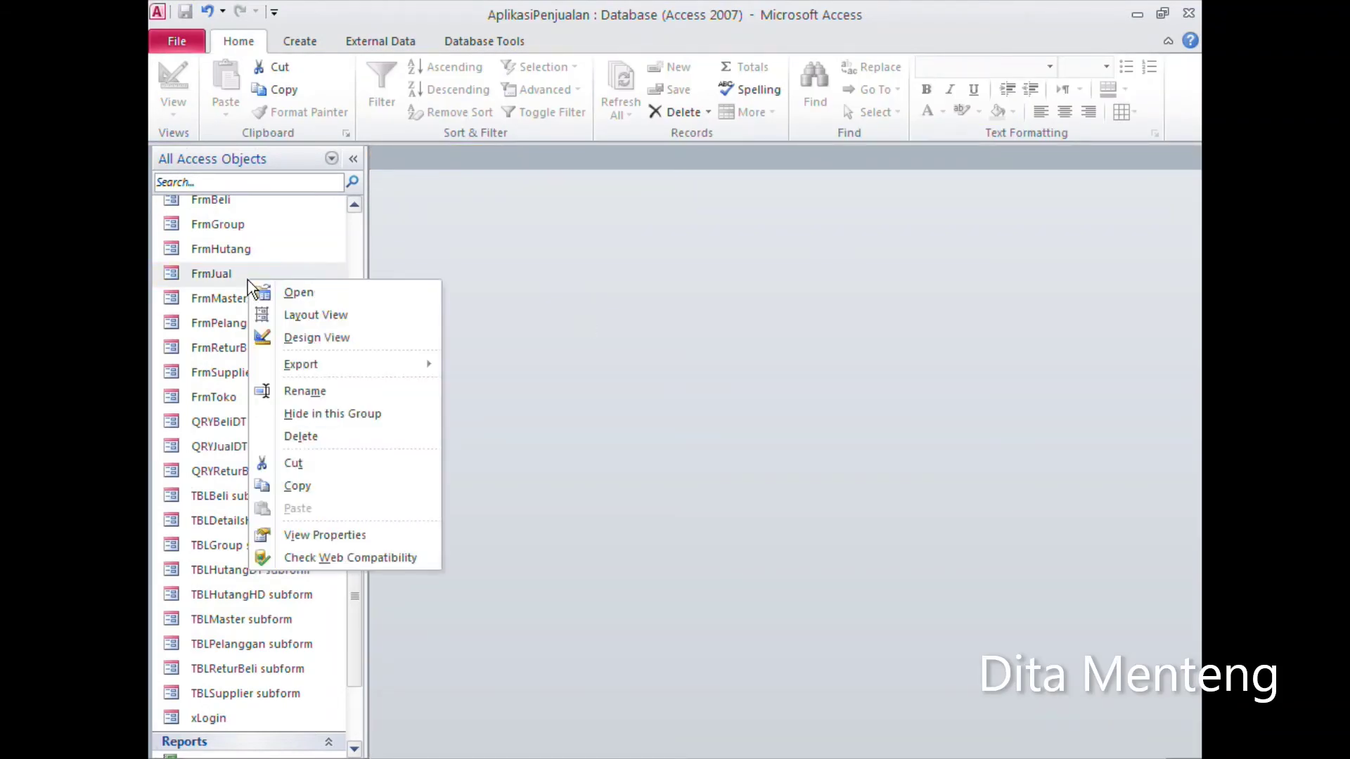
left_click(316, 338)
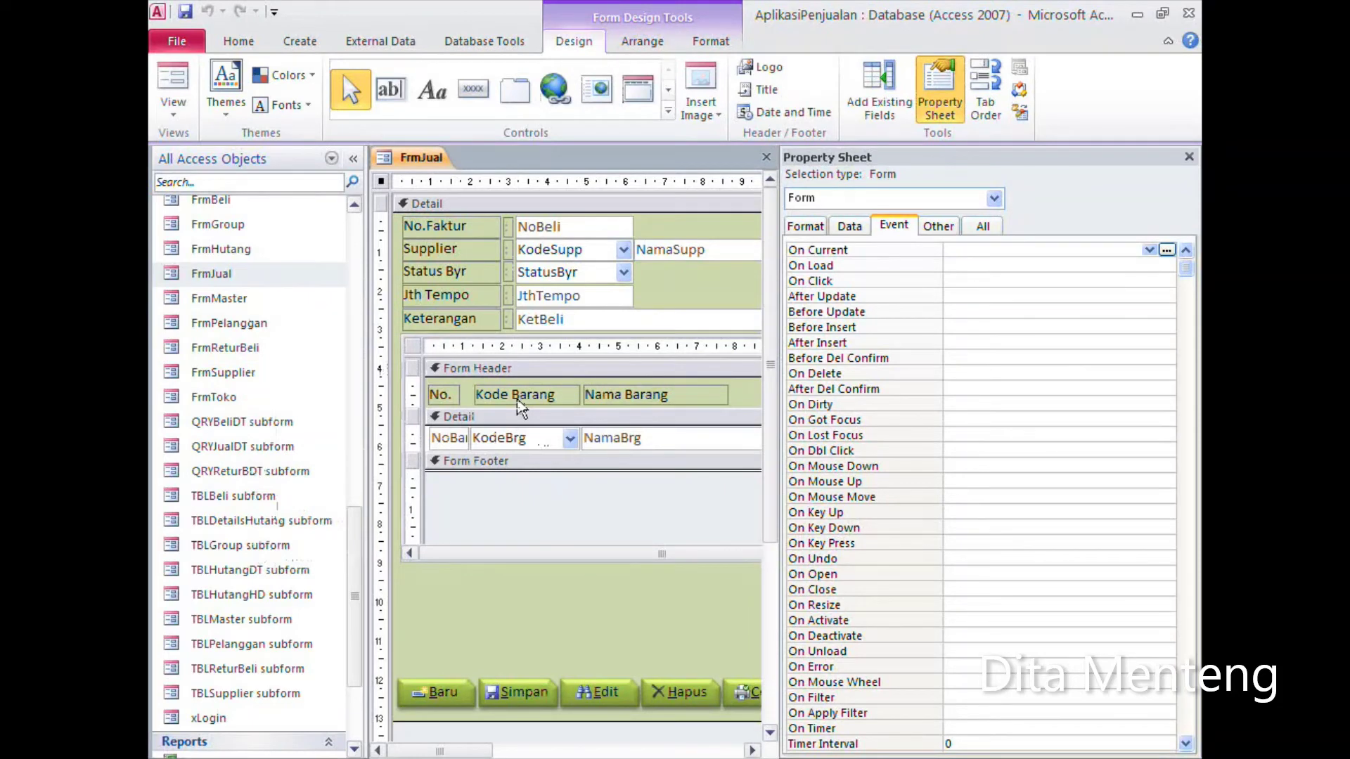
left_click(534, 487)
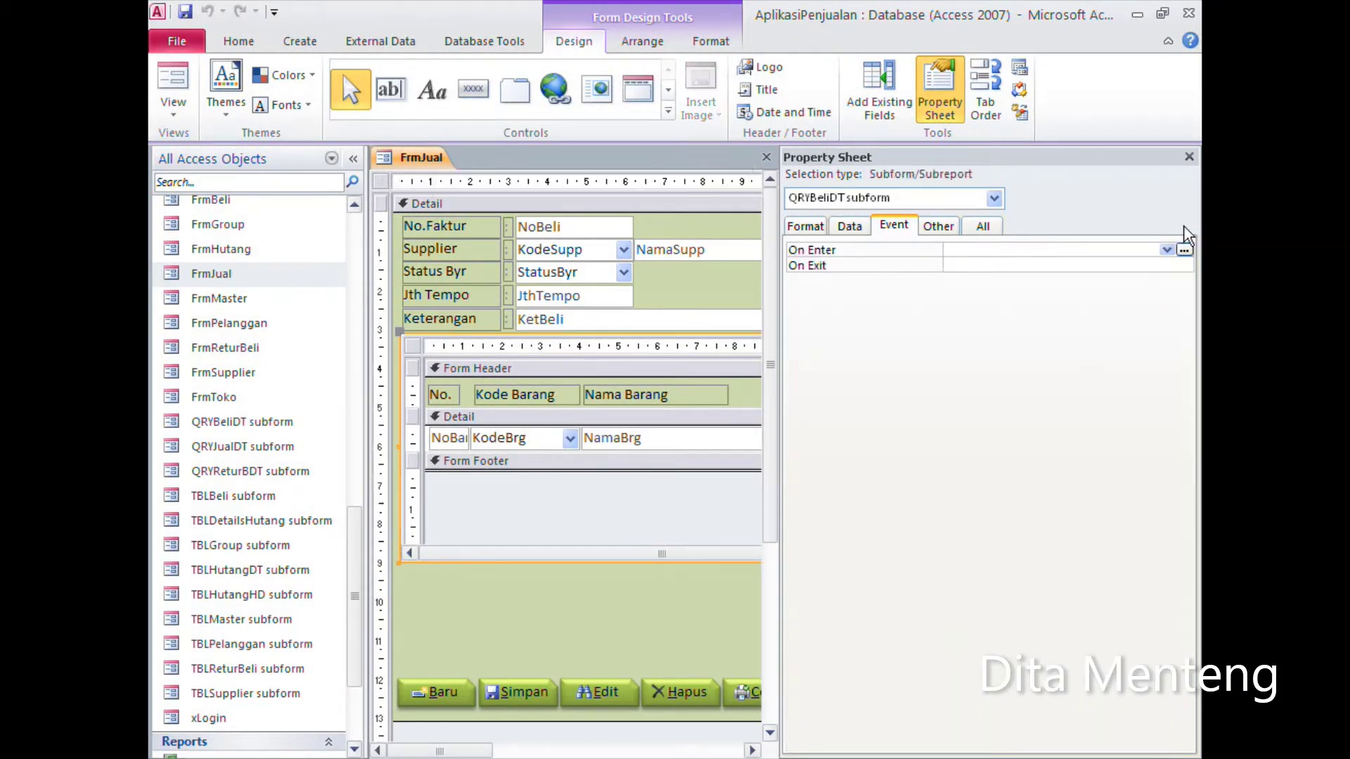
left_click(991, 228)
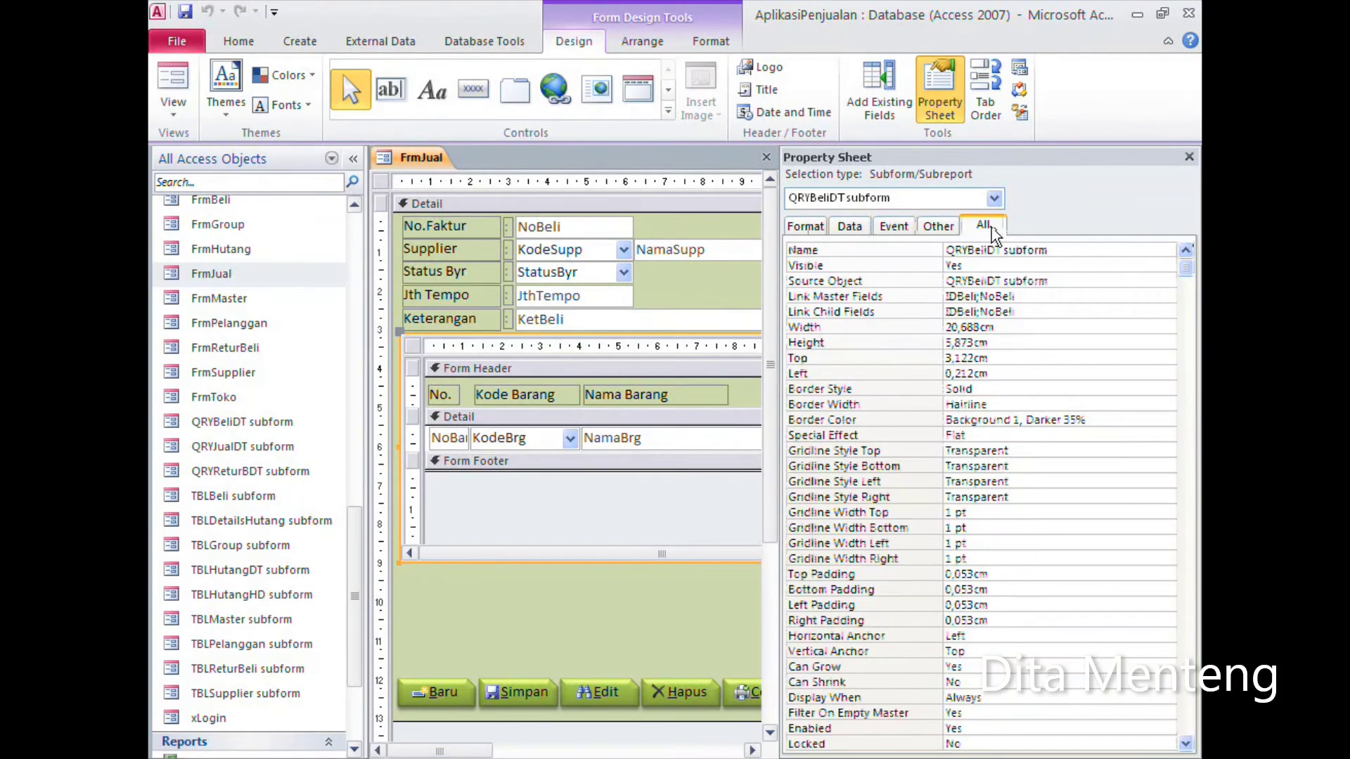
left_click(1074, 281)
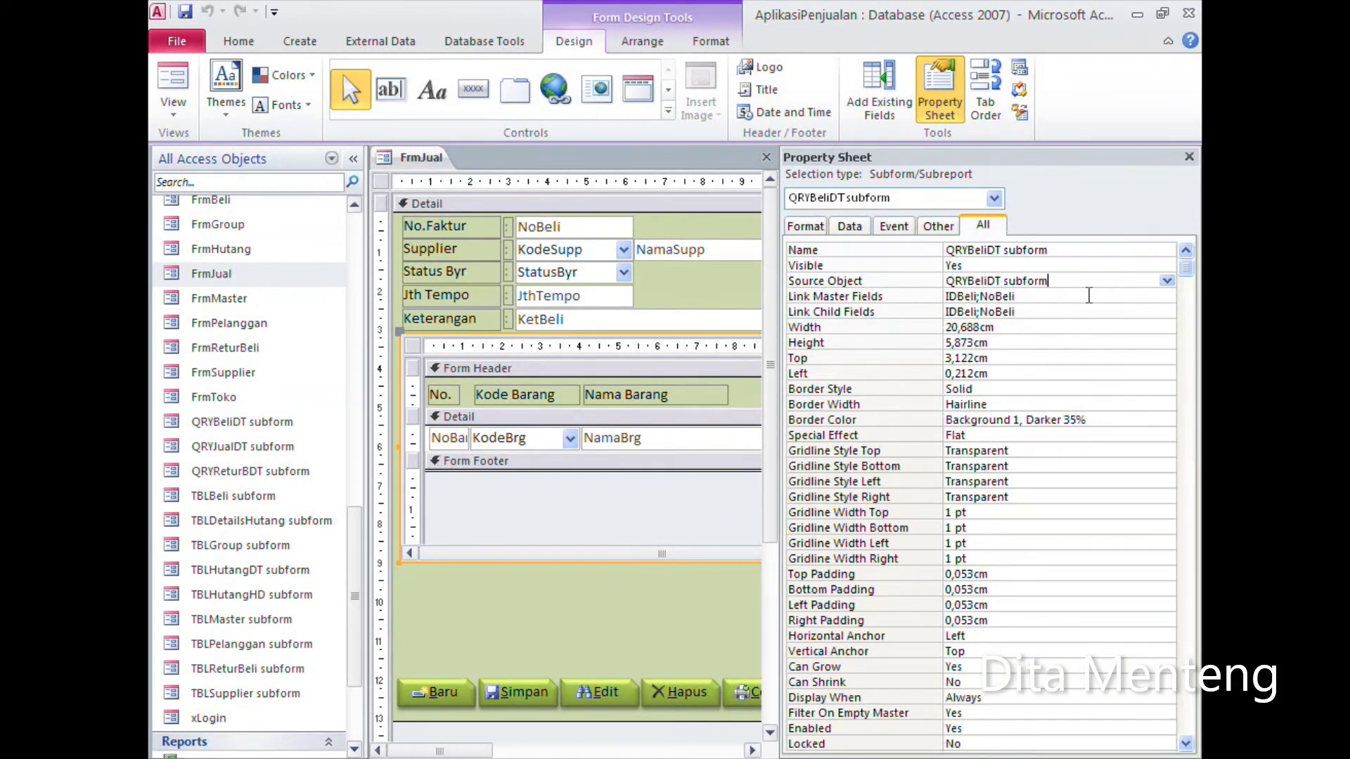
left_click(1167, 281)
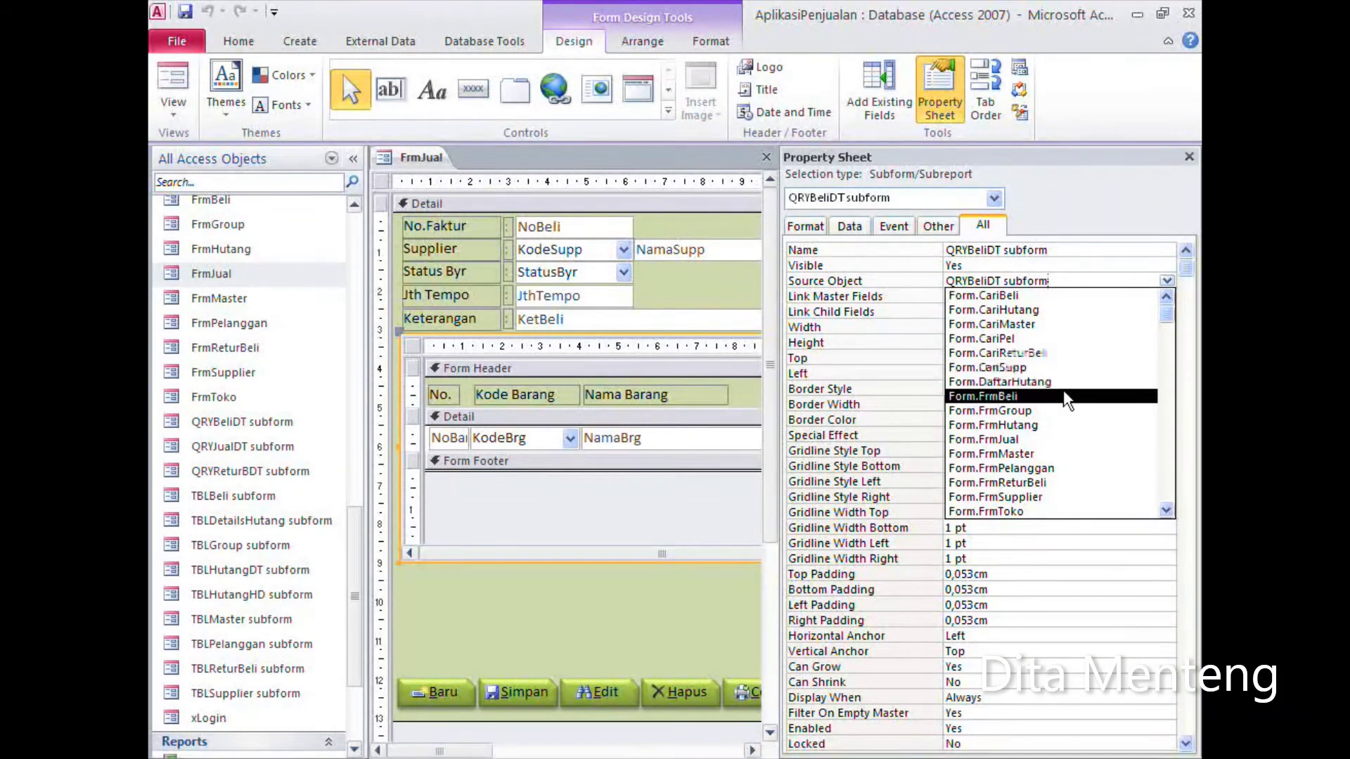
scroll(1087, 482, "down", 1)
scroll(1096, 485, "down", 1)
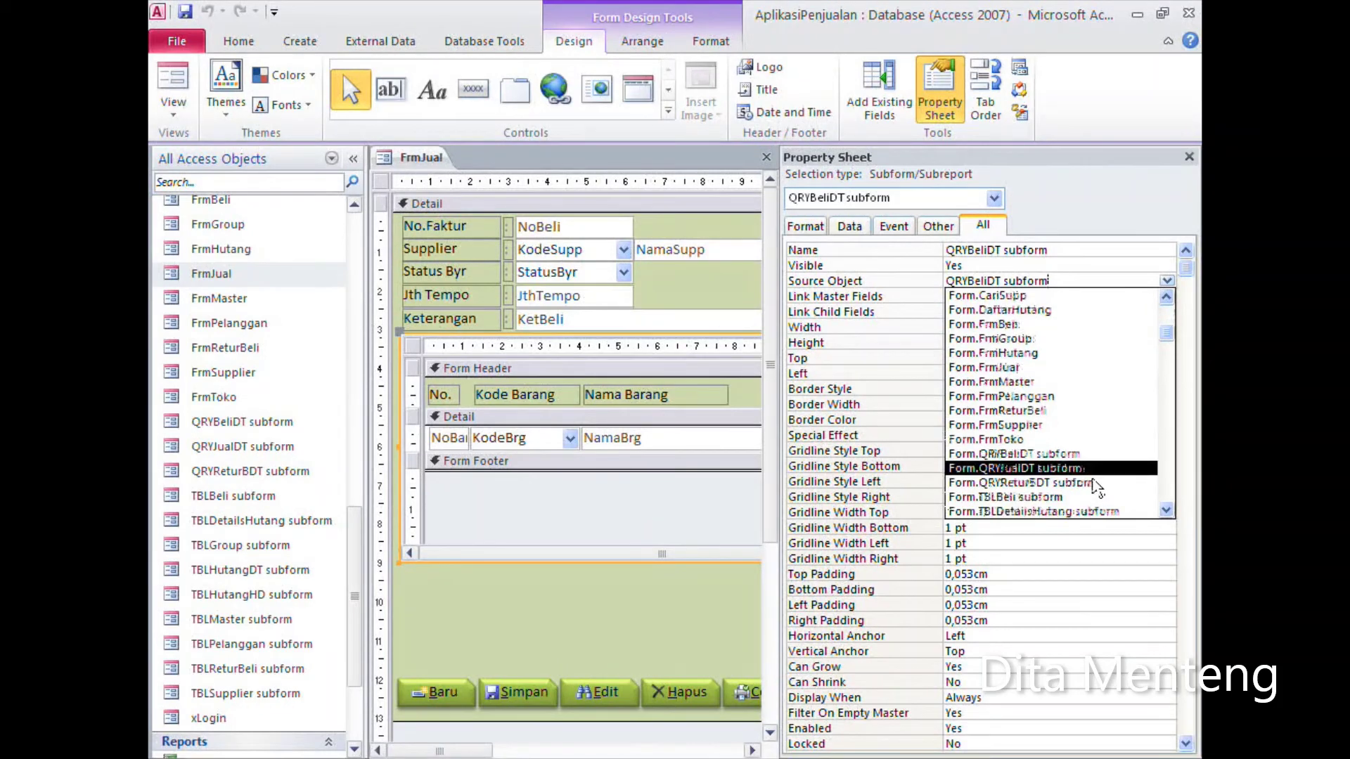
scroll(1095, 485, "down", 2)
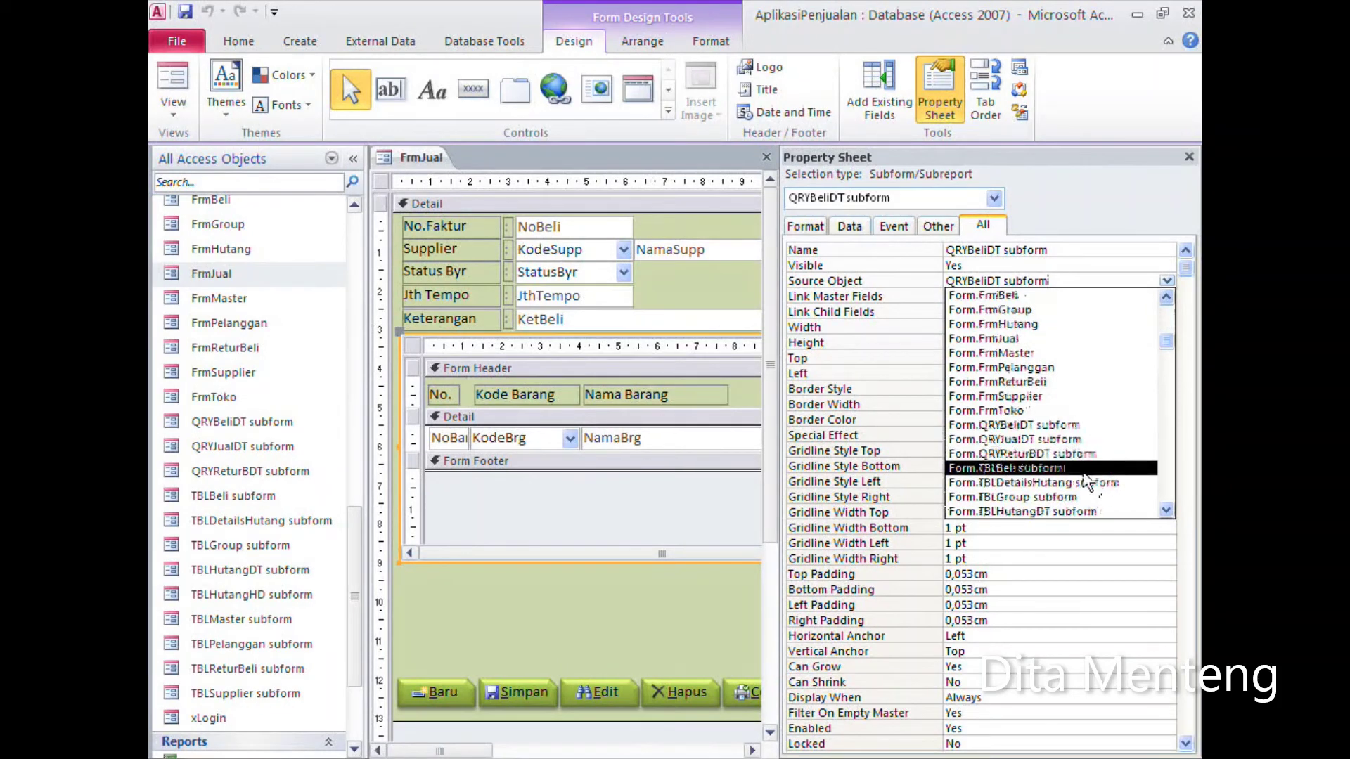
left_click(1077, 440)
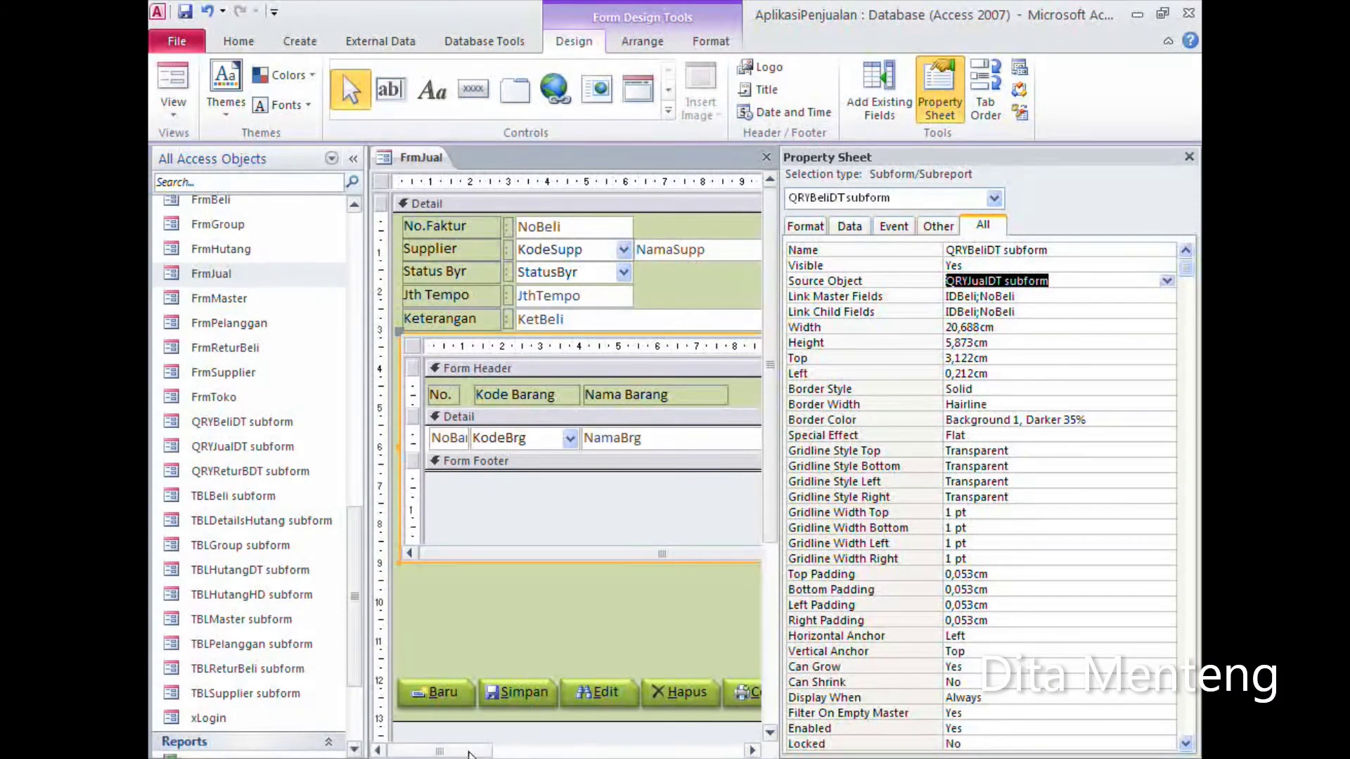
mouse_move(472, 752)
left_mouse_down()
mouse_move(641, 752)
mouse_move(458, 755)
left_mouse_up()
Step: Rename the subform control from QRYBeliDT subform to QRYJualDT subform
right_click(1005, 279)
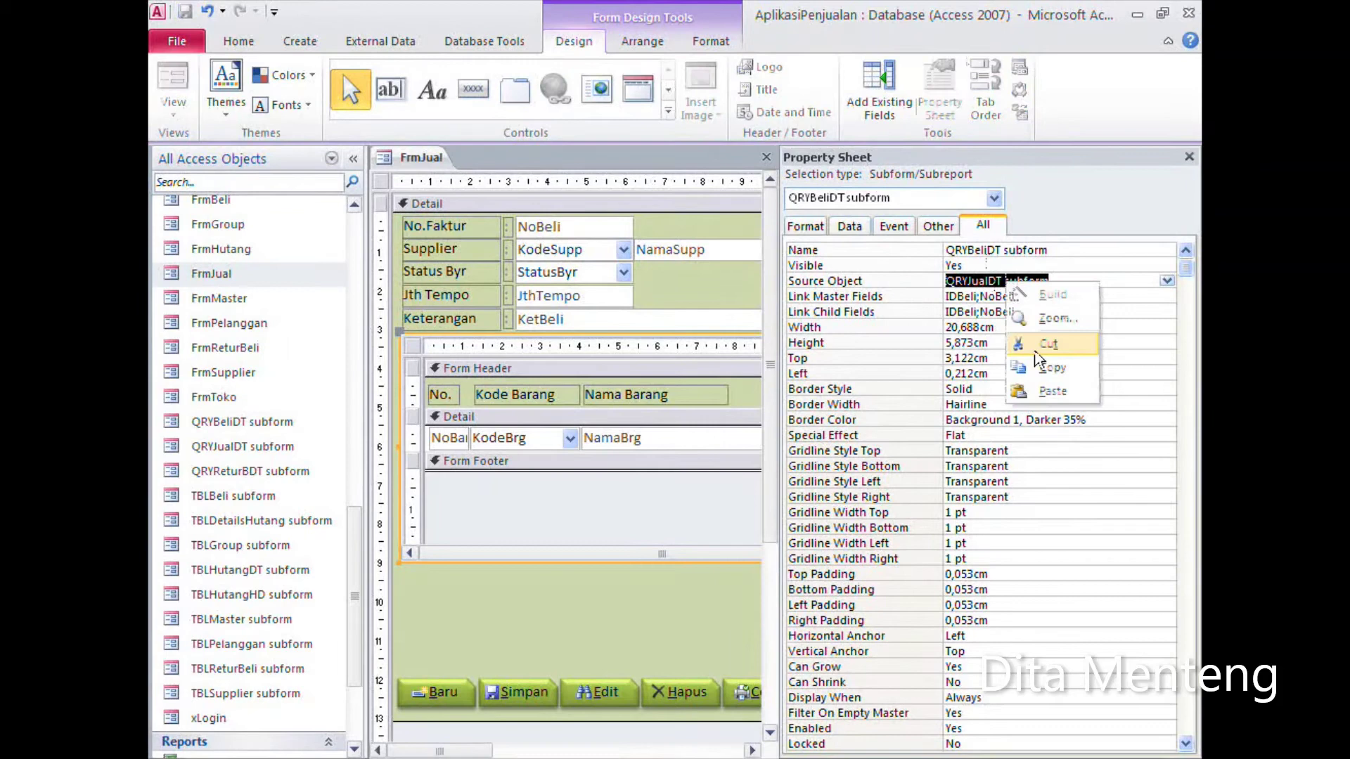
left_click(1079, 380)
left_click_drag(1048, 249, 944, 250)
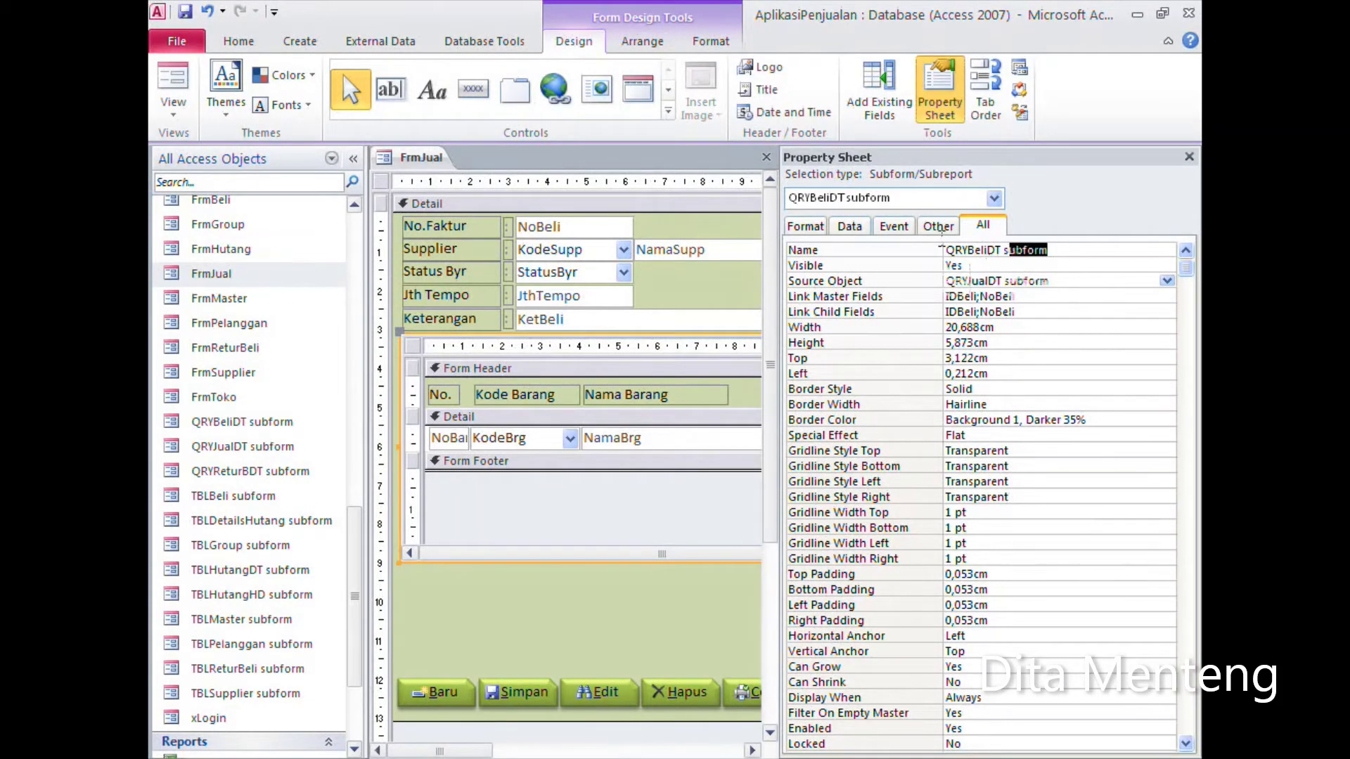
right_click(980, 250)
left_click(1048, 361)
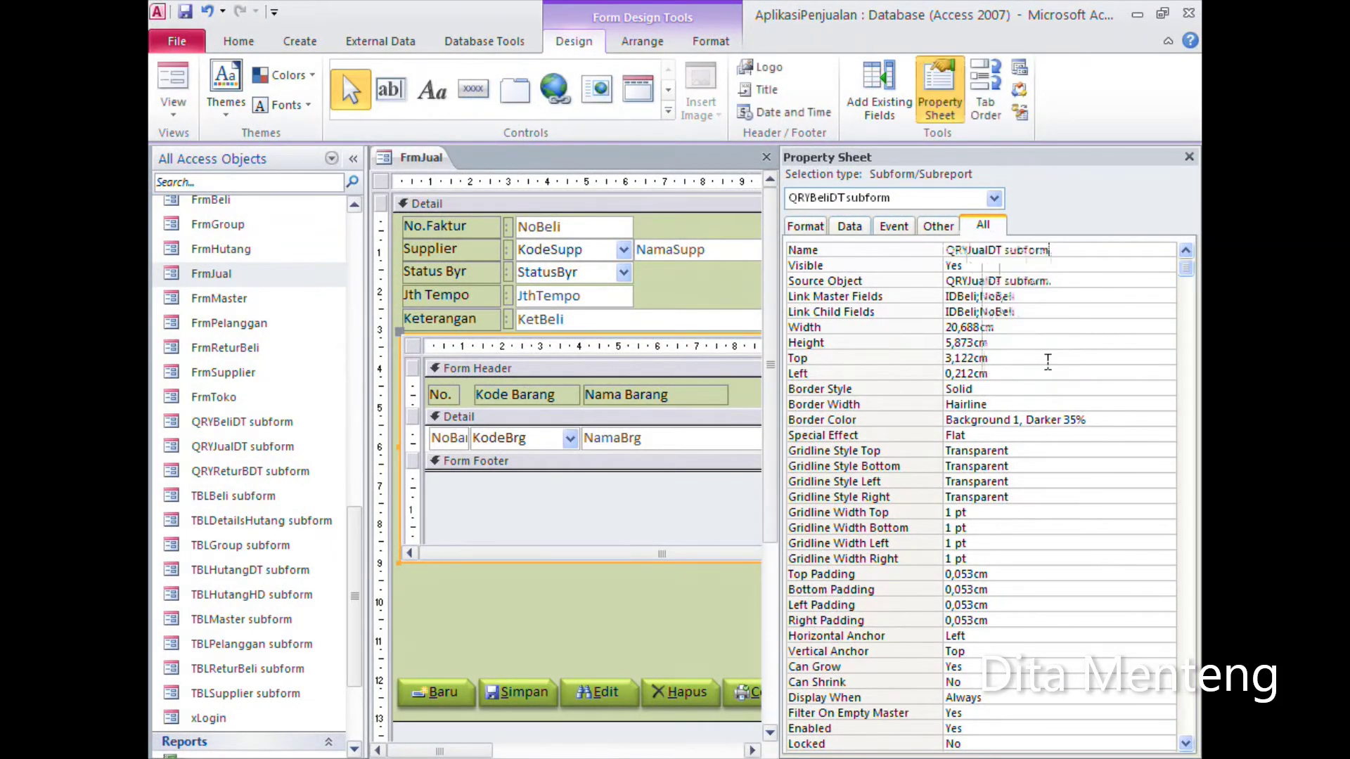
left_click(1041, 298)
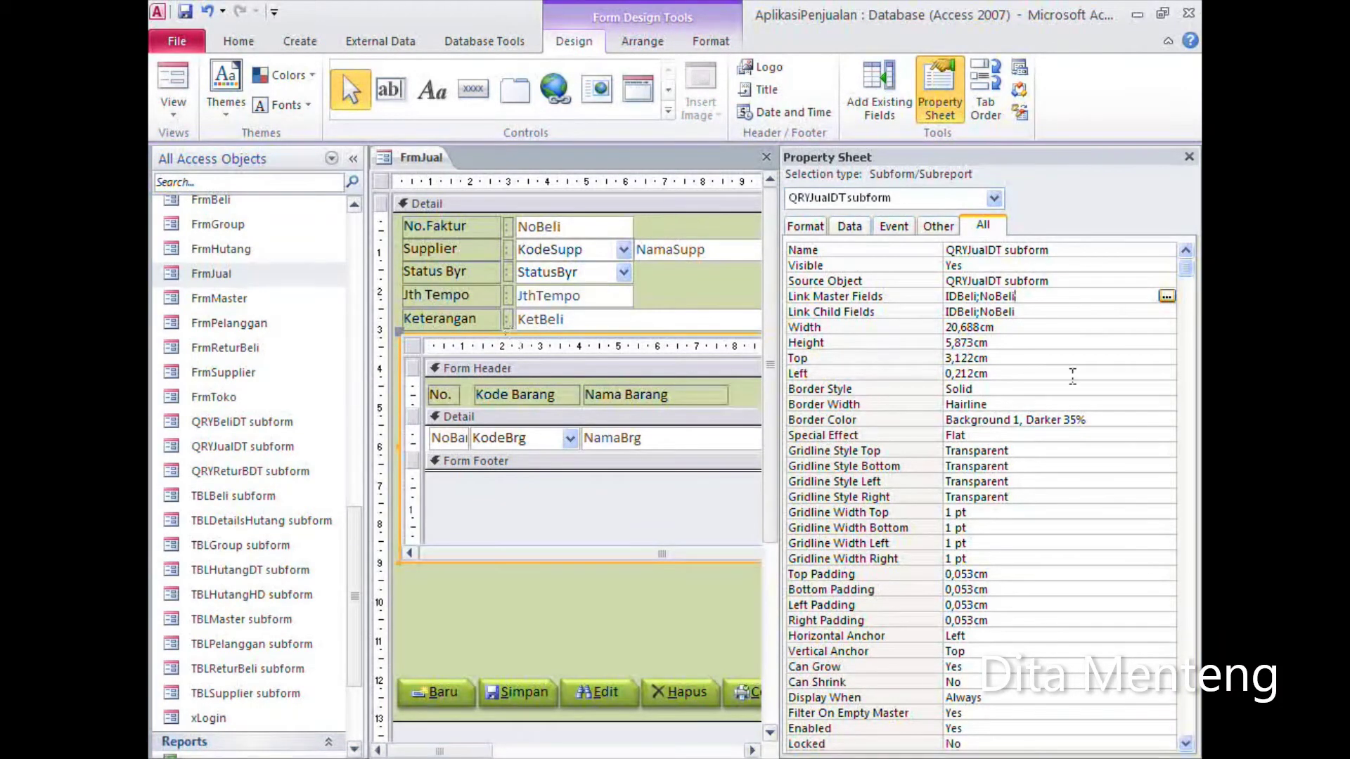
Step: Change the whole form's Record Source from QRYBeliHD to QRYJualHD
left_click(381, 183)
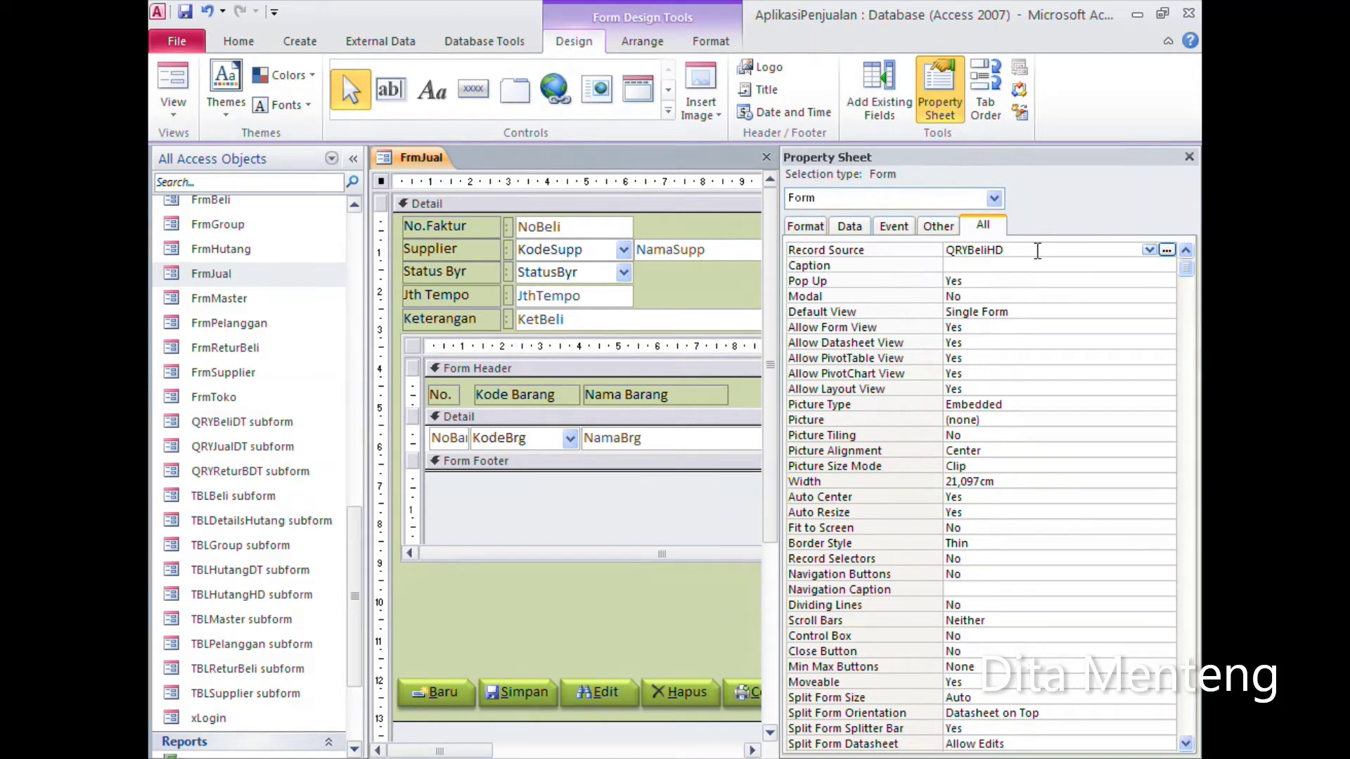
left_click(1148, 250)
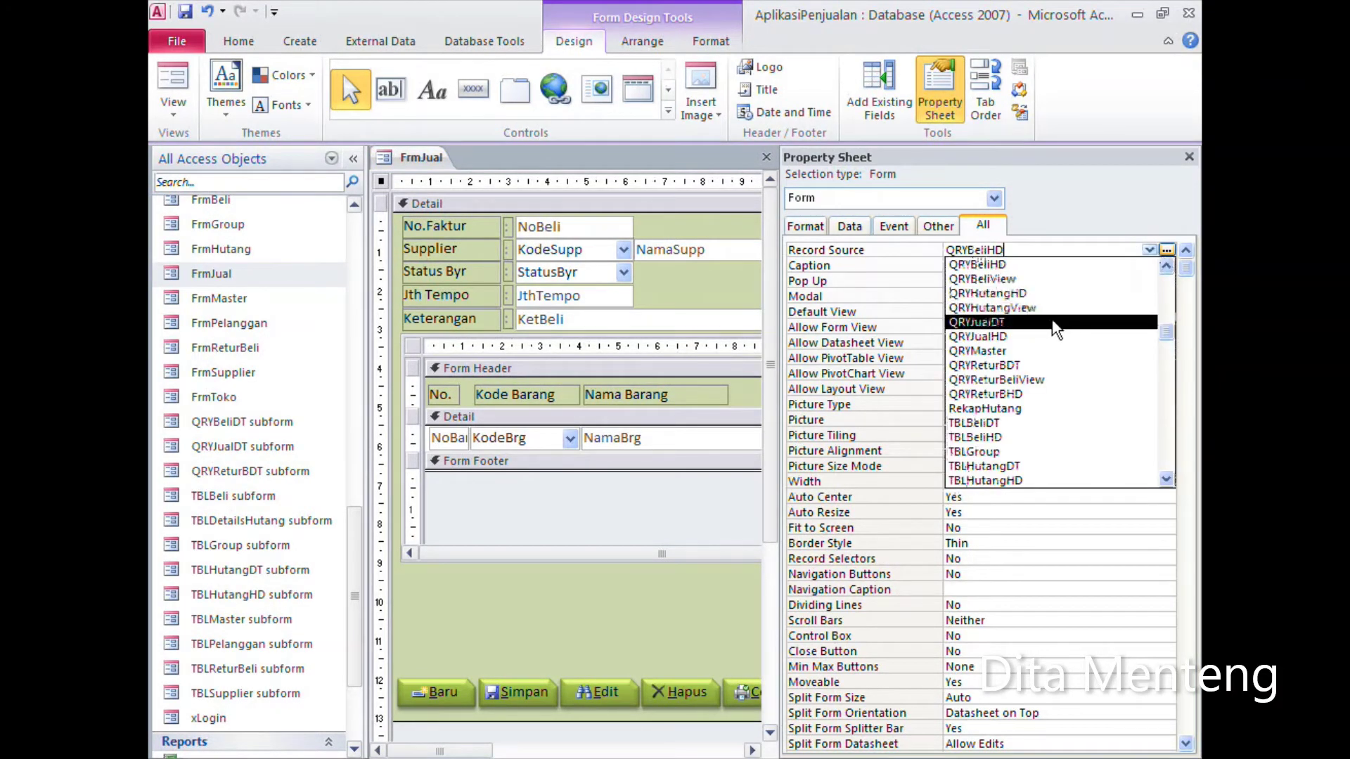
left_click(1039, 343)
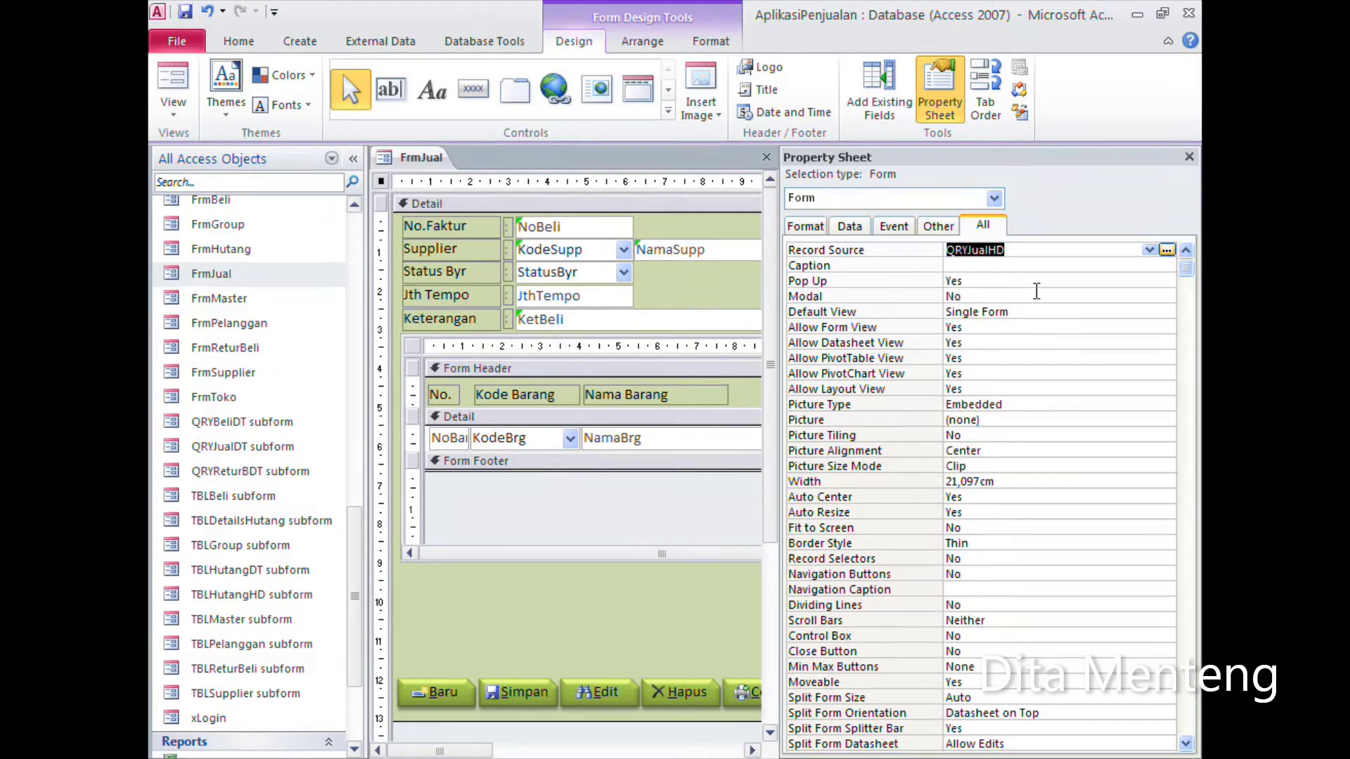
left_click(1037, 285)
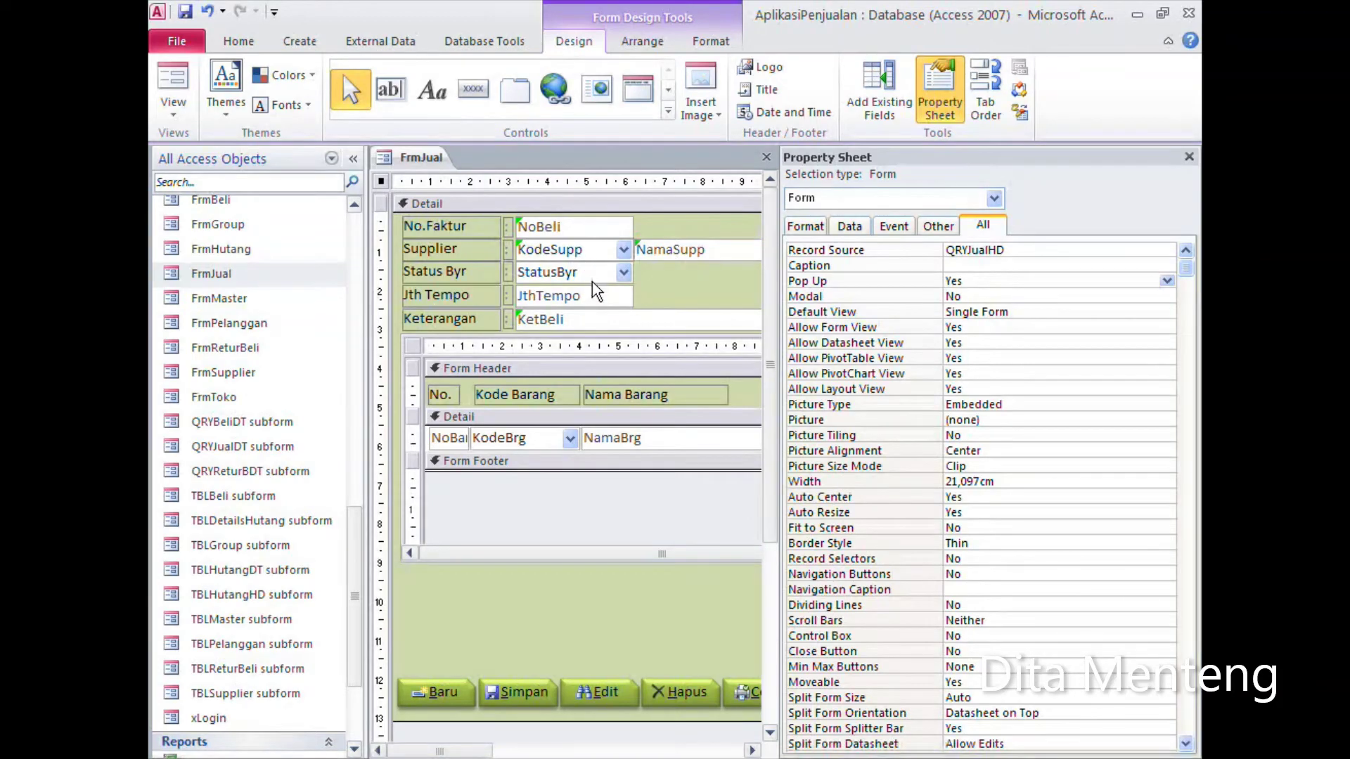
left_click(434, 350)
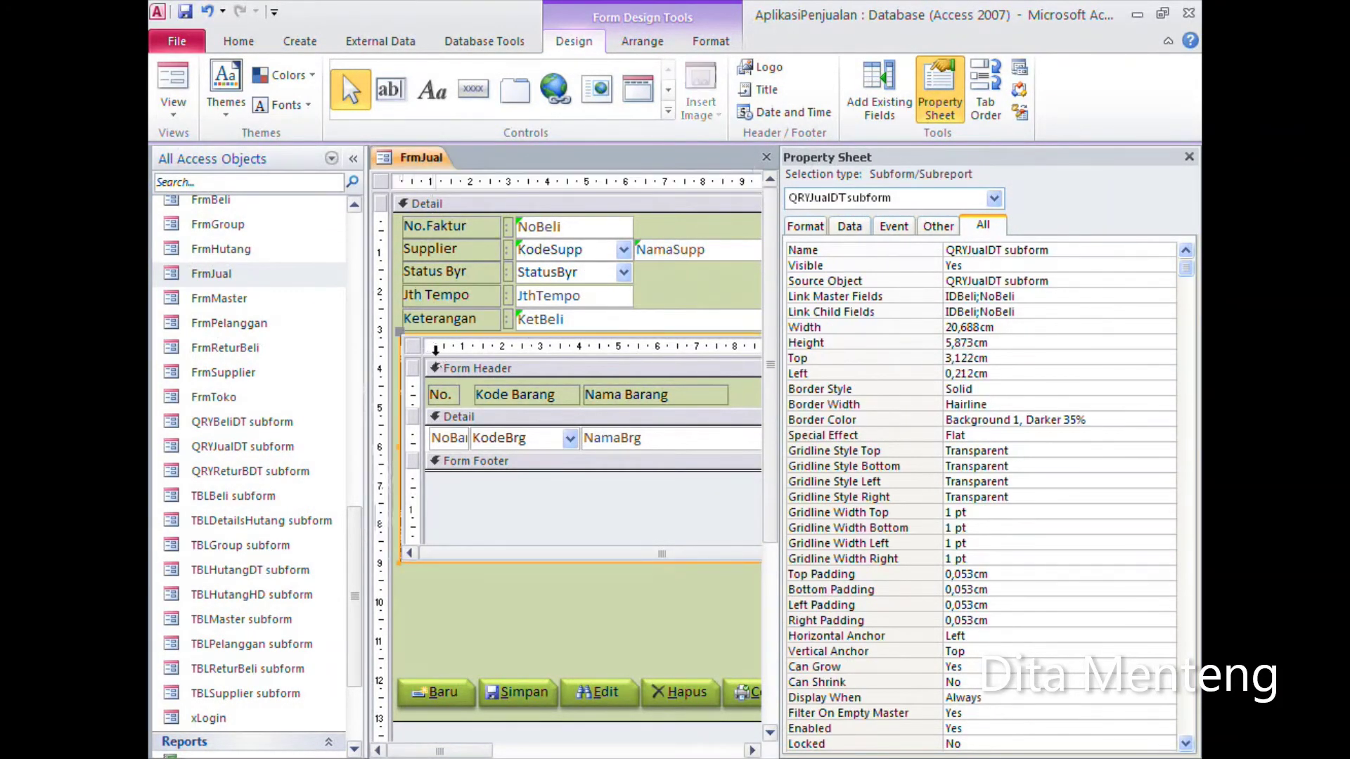
Step: In the Subform Field Linker, pair IDJual with IDJual and NoJual with NoJual
left_click(1039, 297)
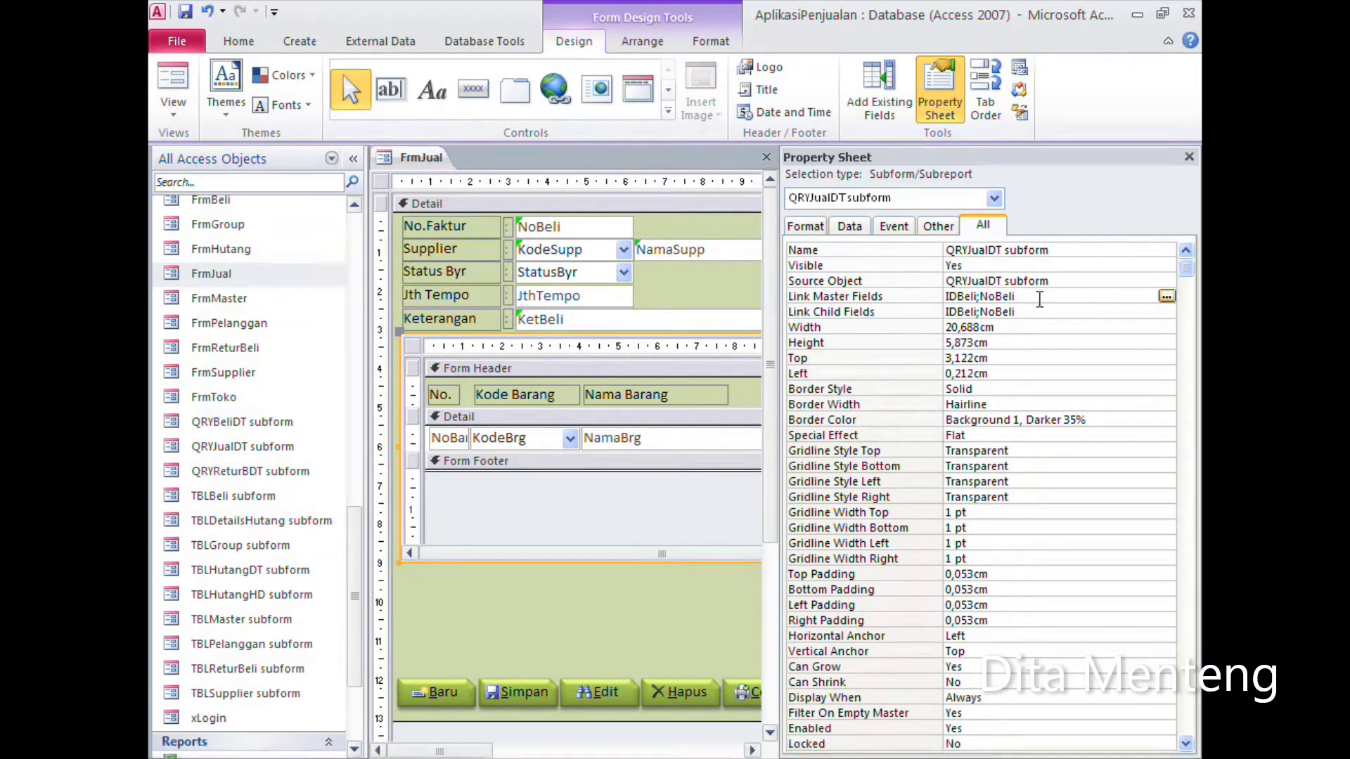
left_click(1166, 296)
left_click(677, 447)
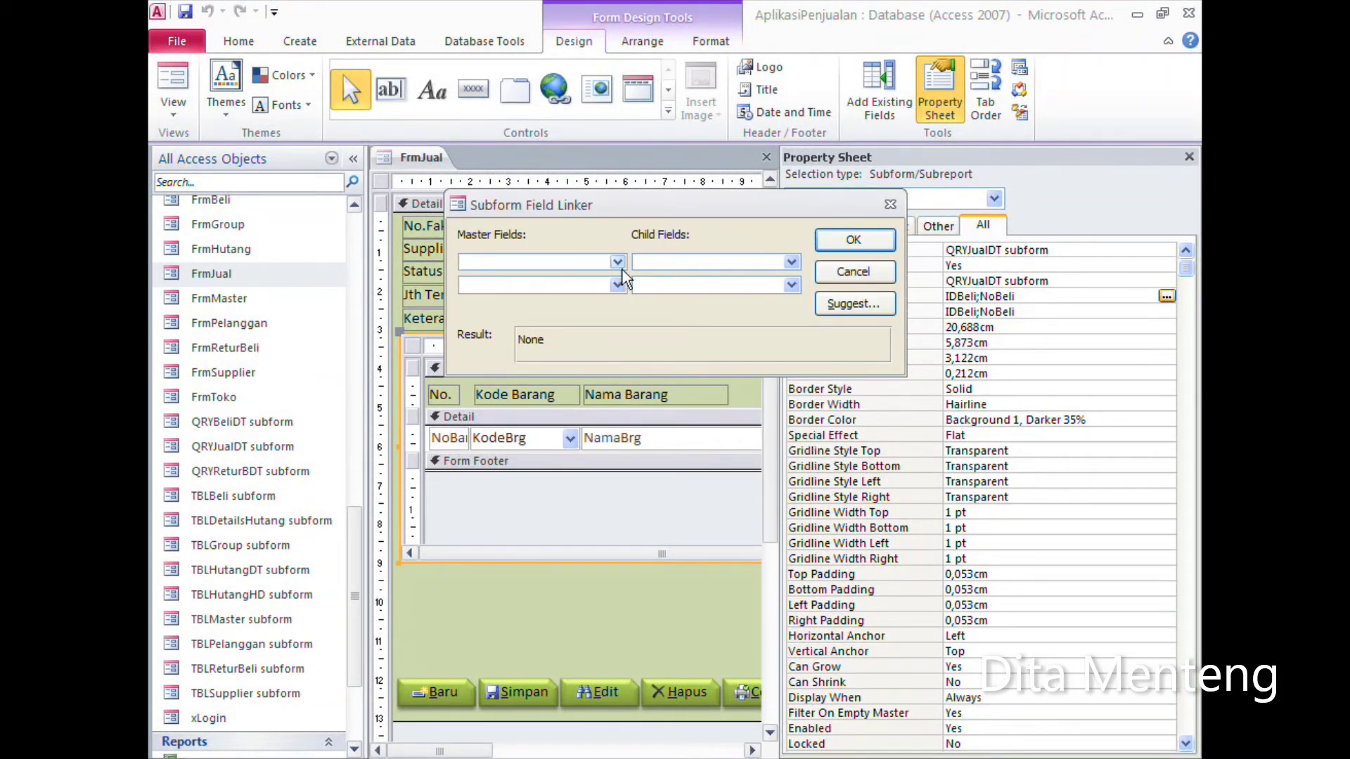
left_click(617, 262)
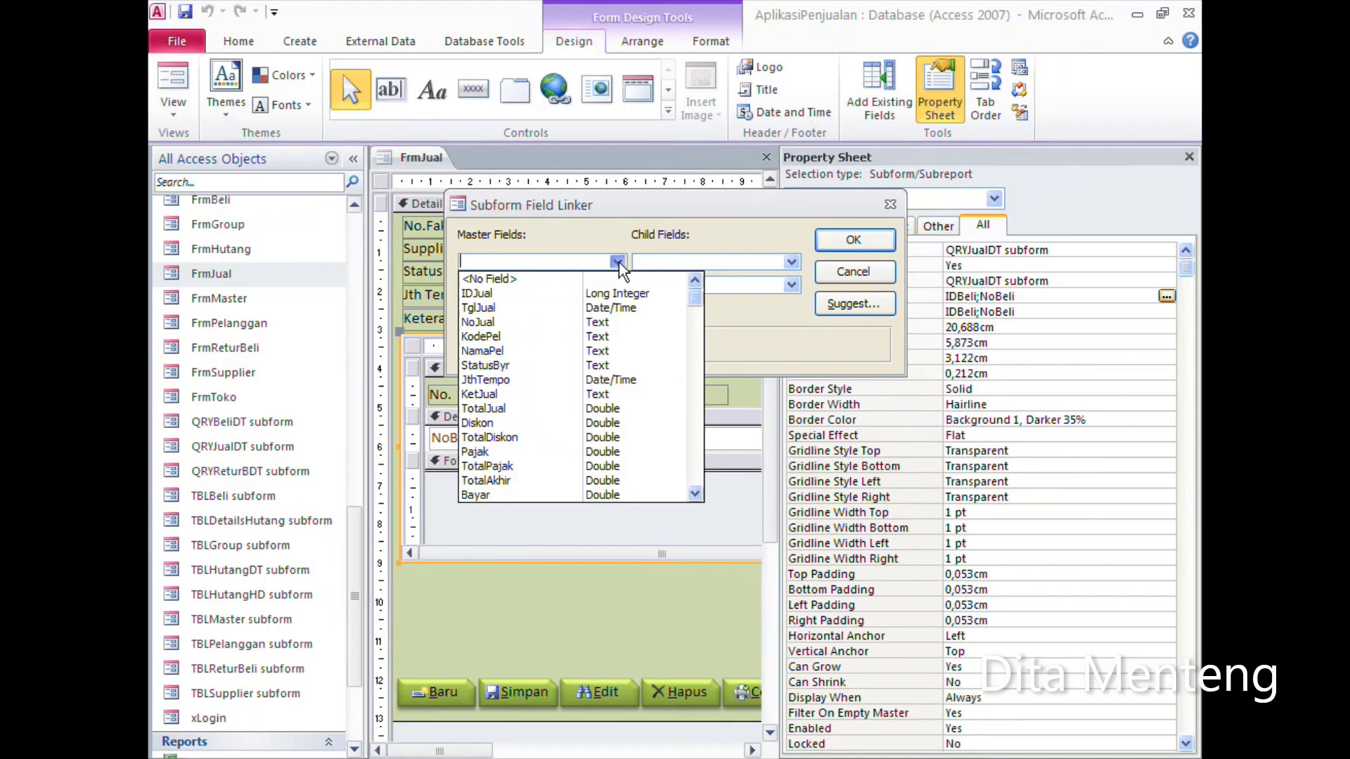
left_click(575, 295)
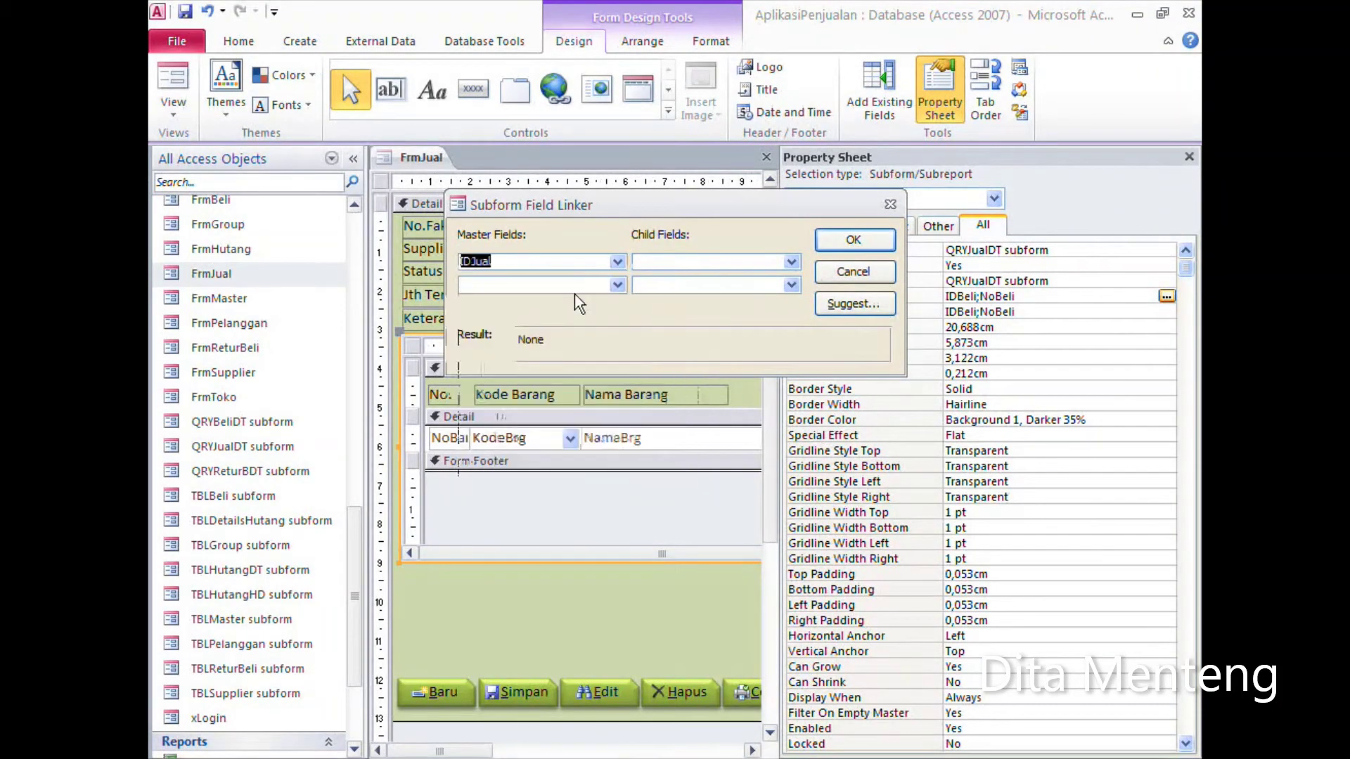
left_click(792, 264)
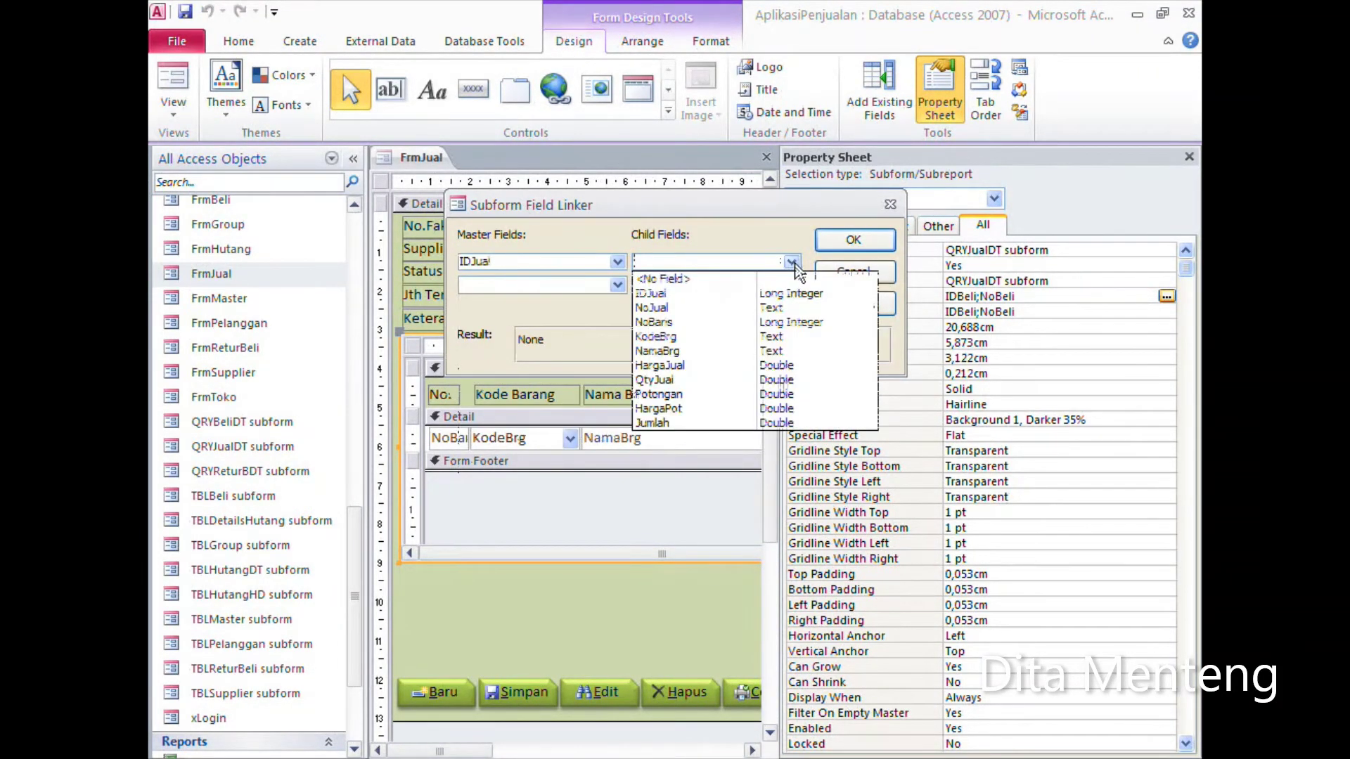
left_click(752, 299)
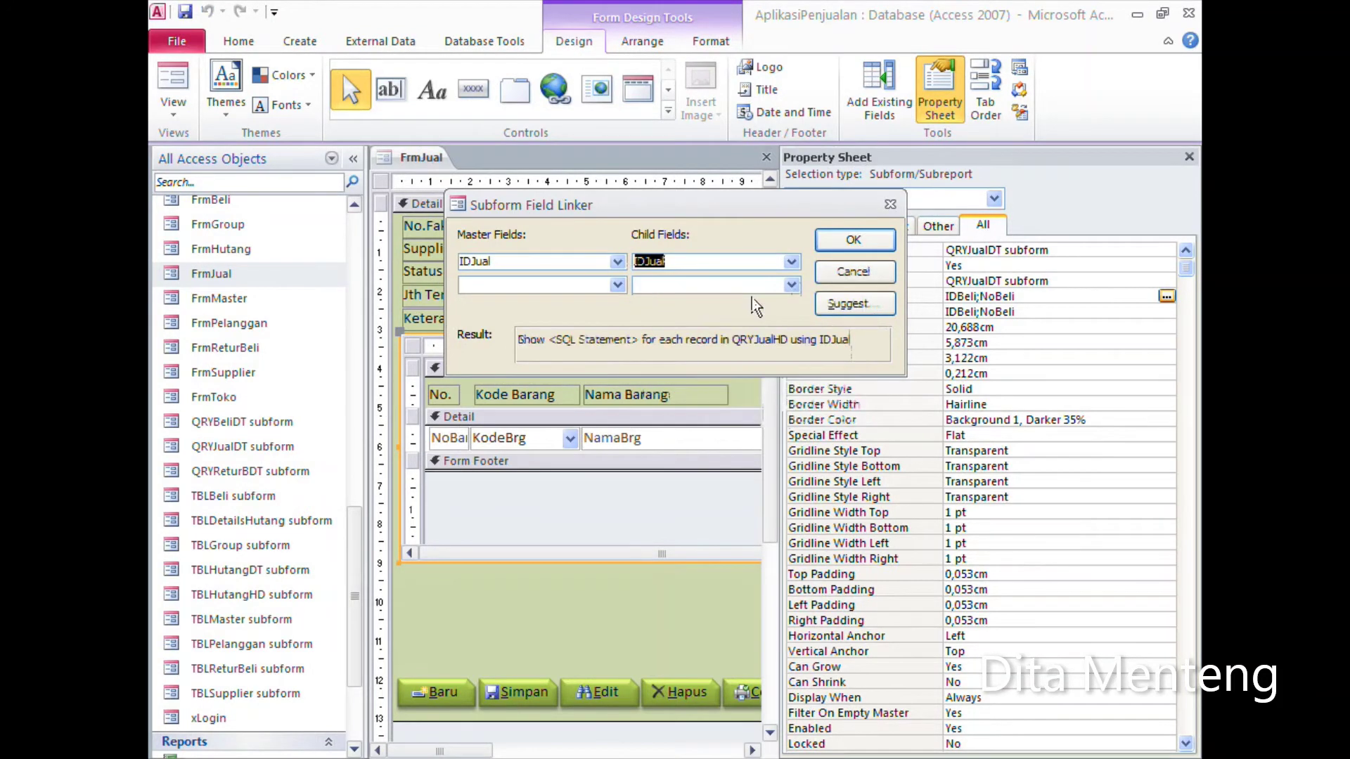
left_click(619, 285)
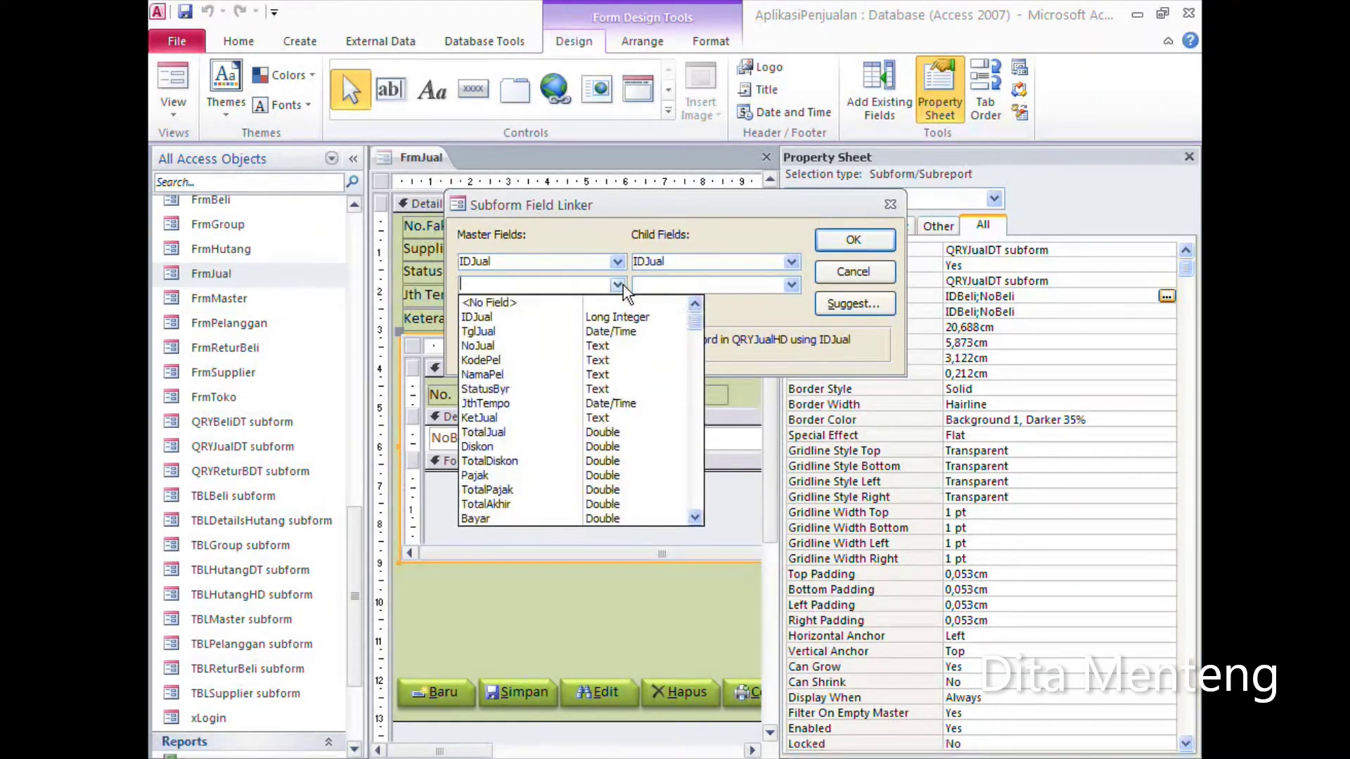
left_click(582, 345)
left_click(791, 285)
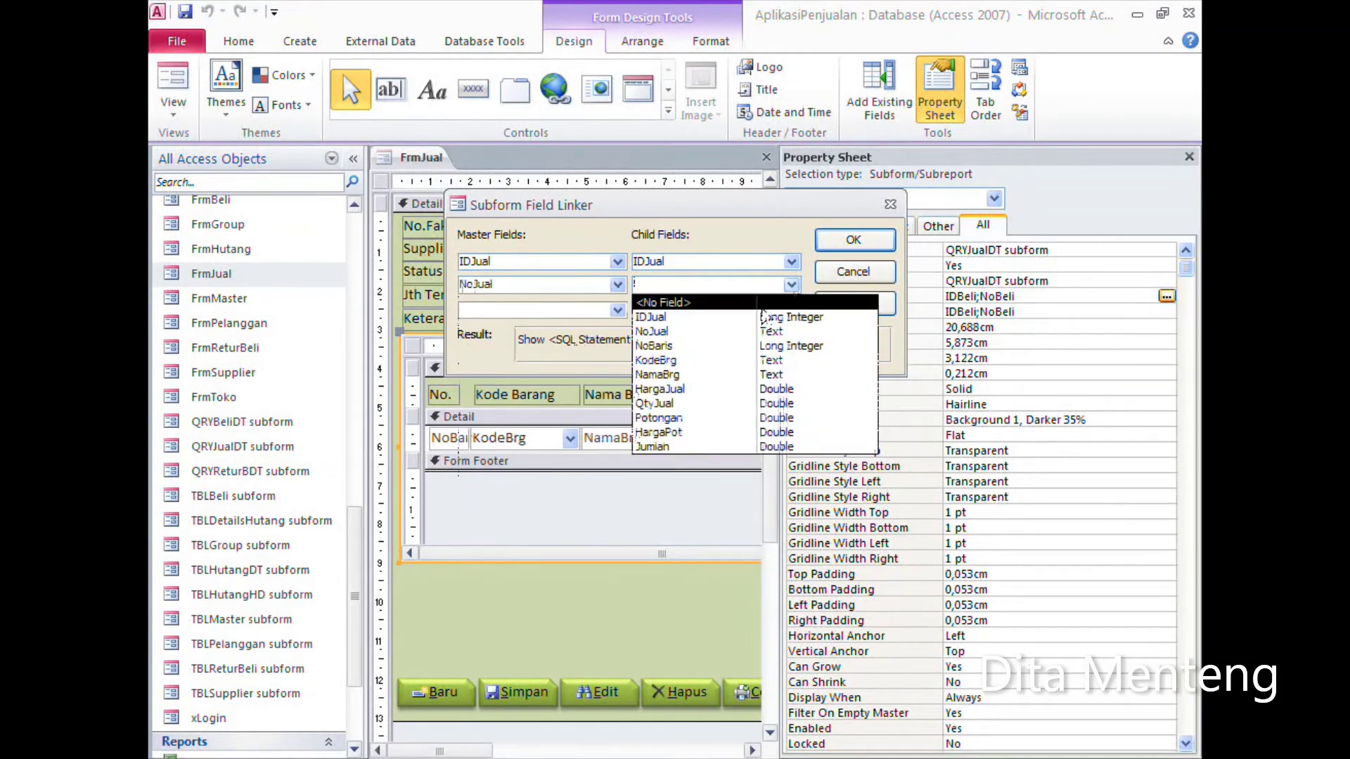
left_click(737, 337)
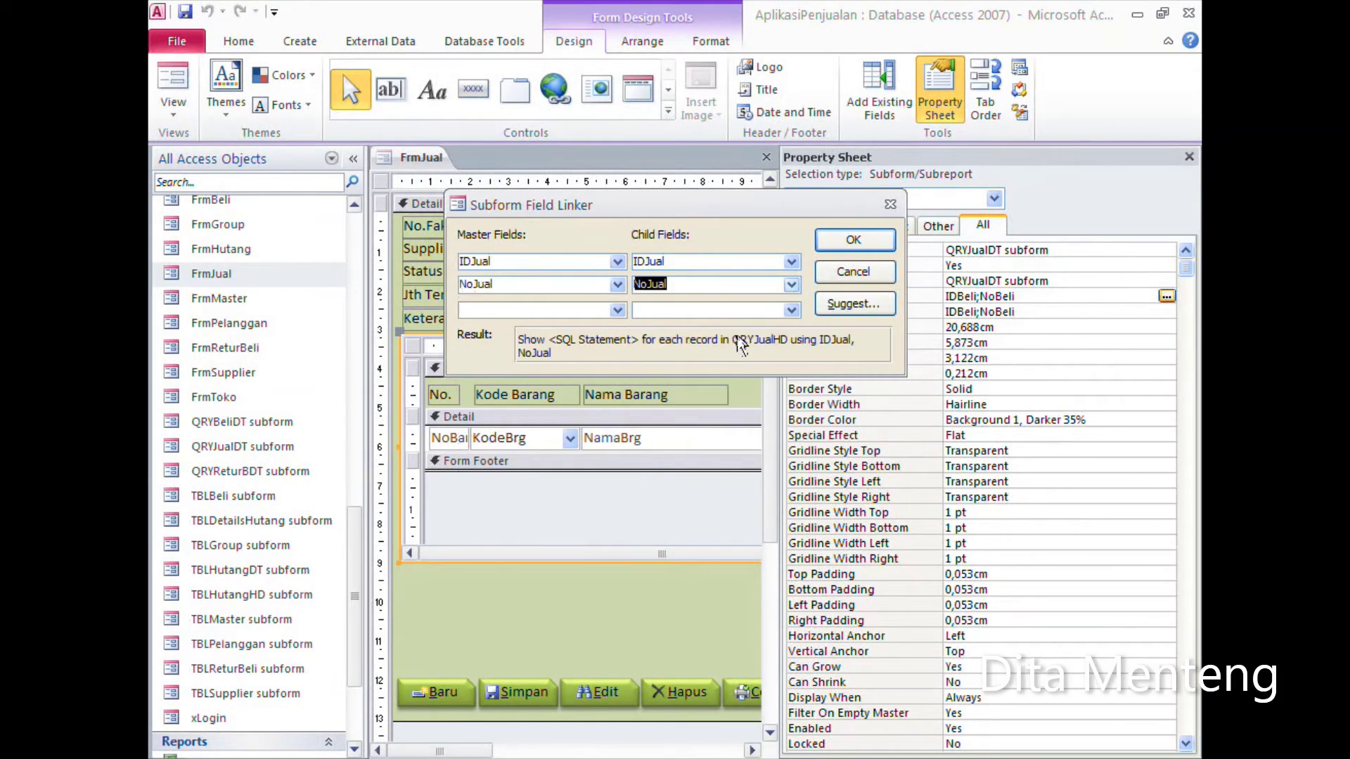
left_click(871, 243)
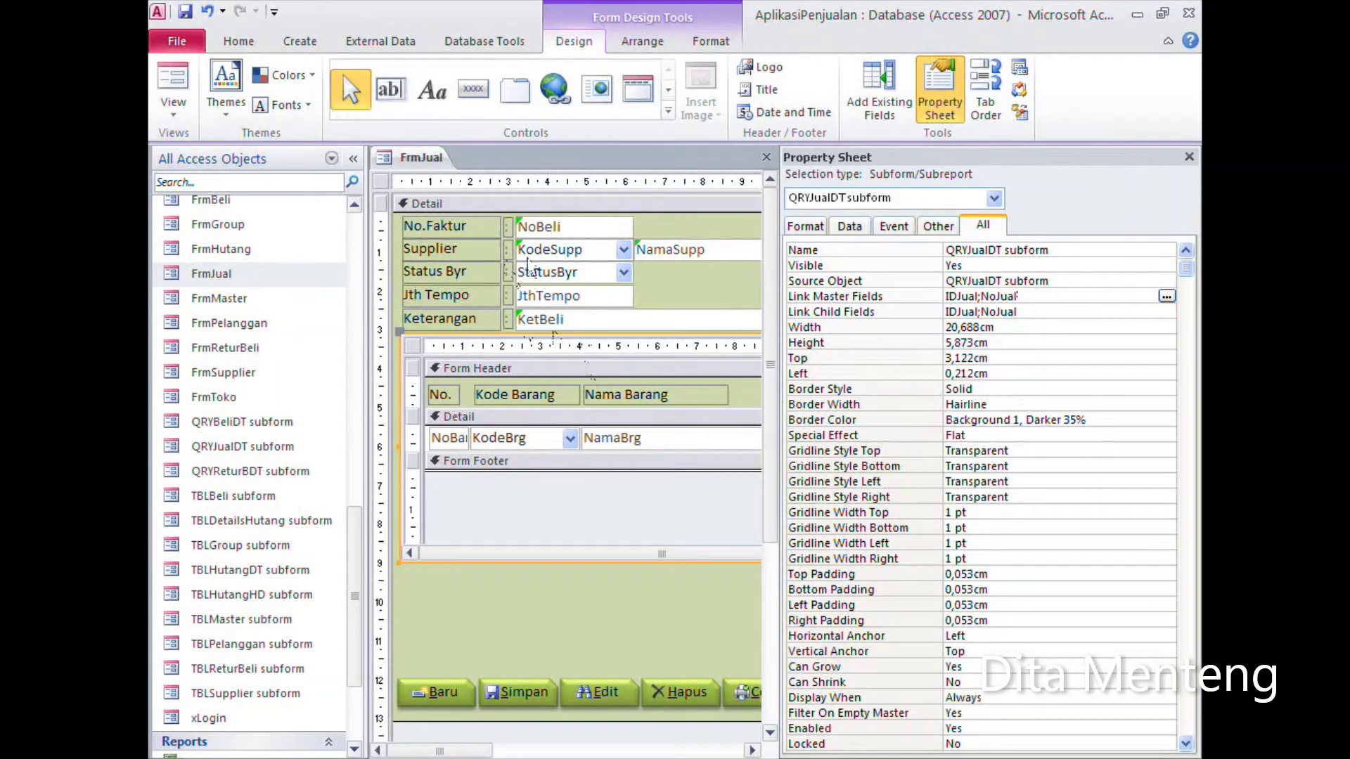
Step: Replace 'Faktur' with 'Transaksi' in the No.Faktur label caption
left_click(444, 228)
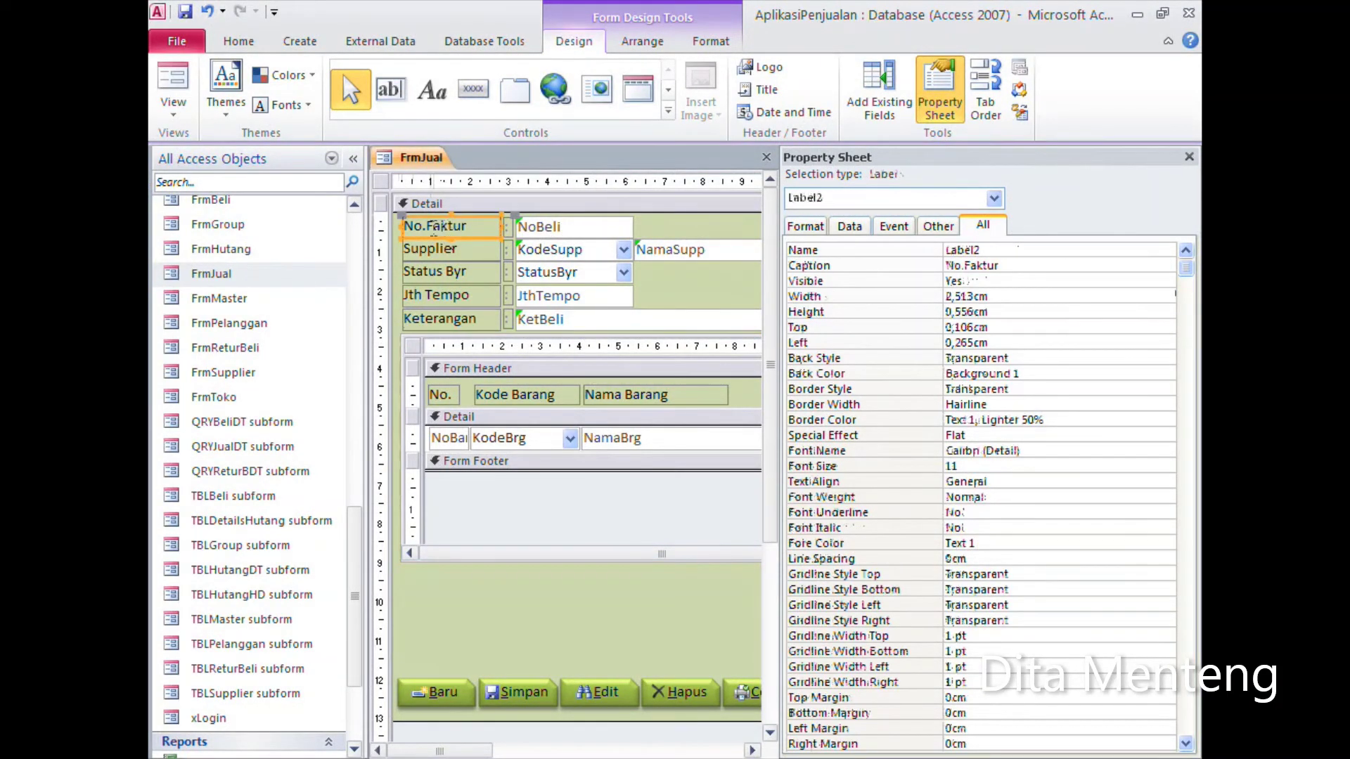
left_click_drag(428, 227, 481, 227)
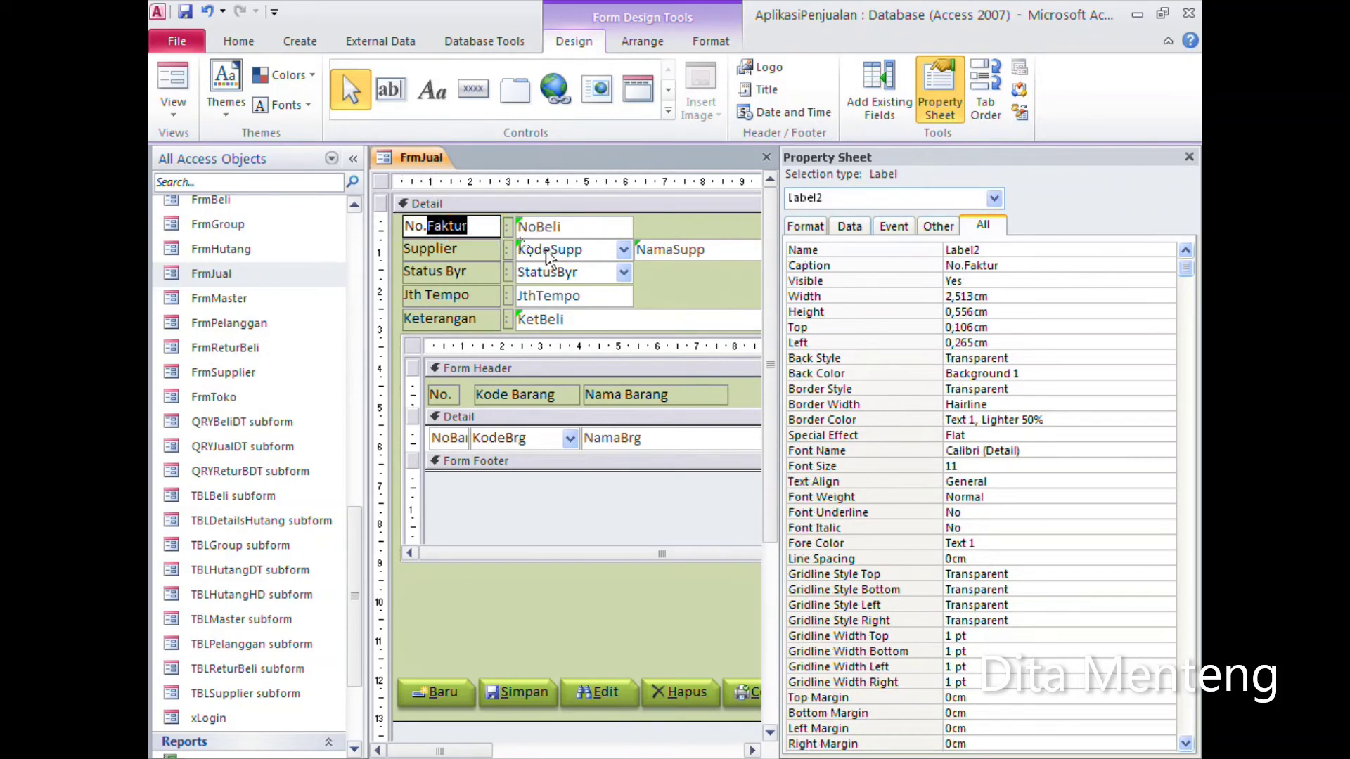
key("BackSpace")
type("Transaks")
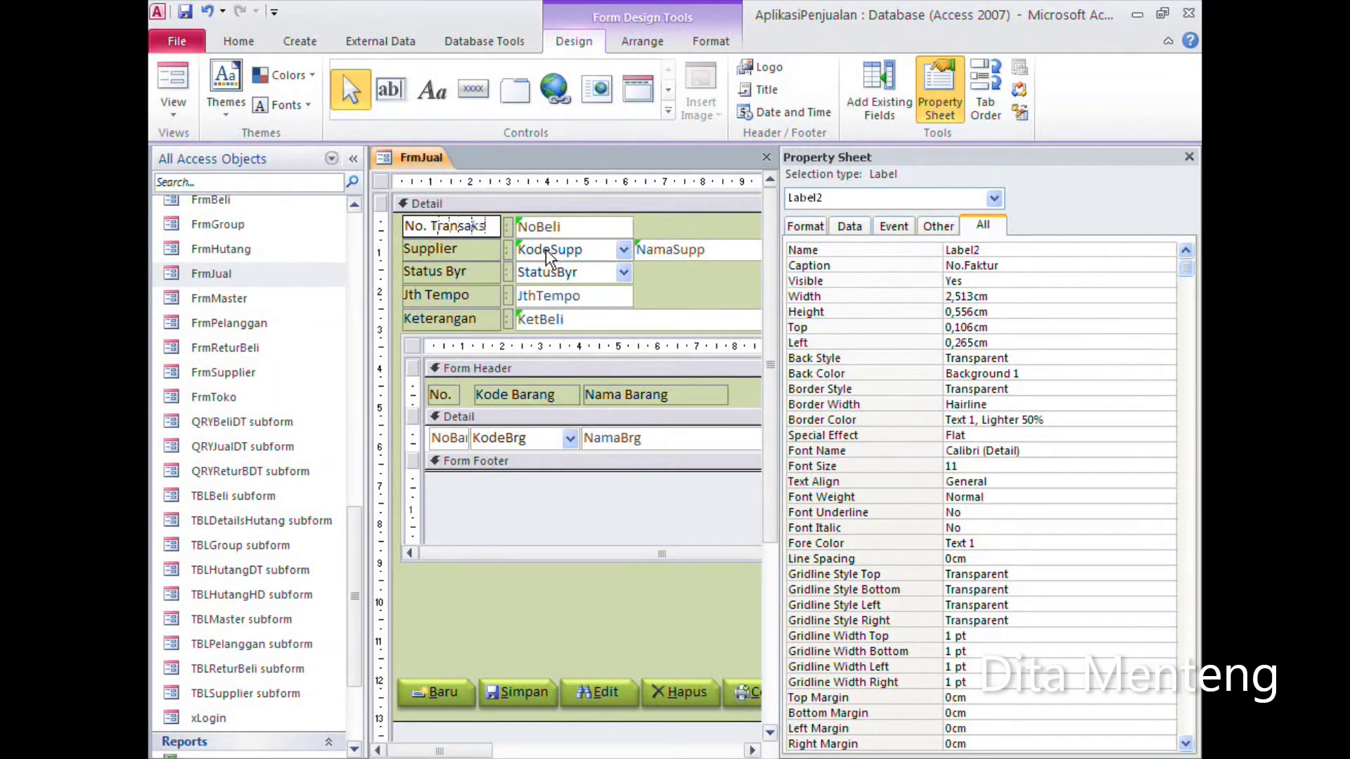
type("i")
Step: Bind the IDBeli text box to IDJual and rename it IDJual
left_click(580, 225)
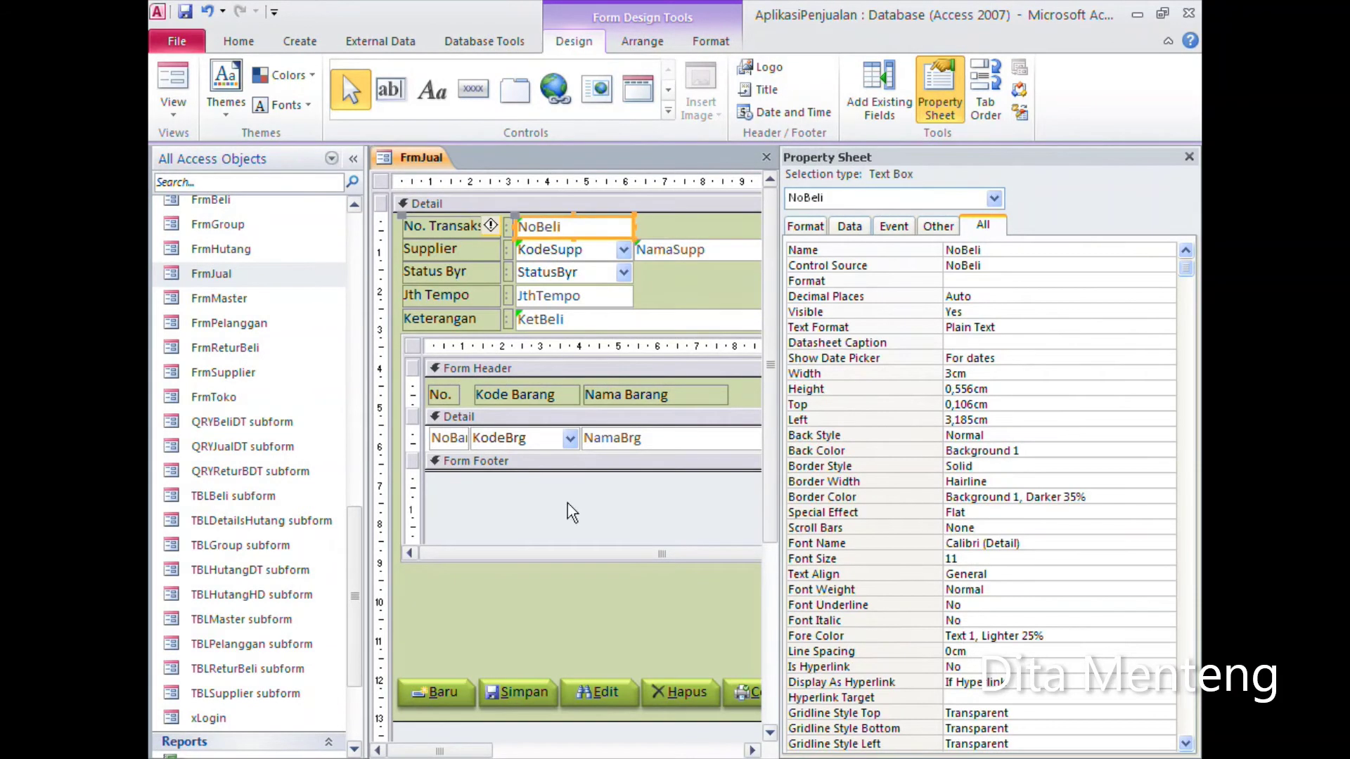
left_click_drag(439, 751, 640, 751)
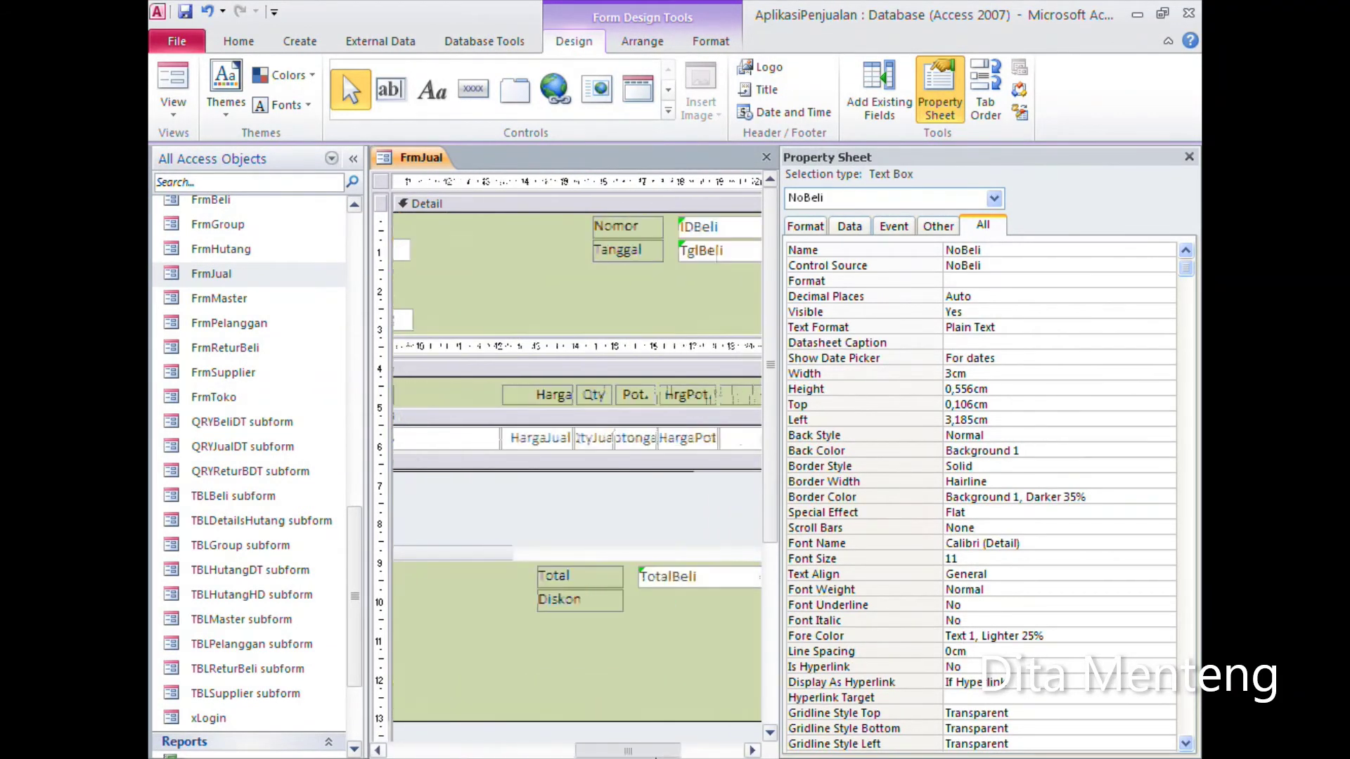
left_click(689, 226)
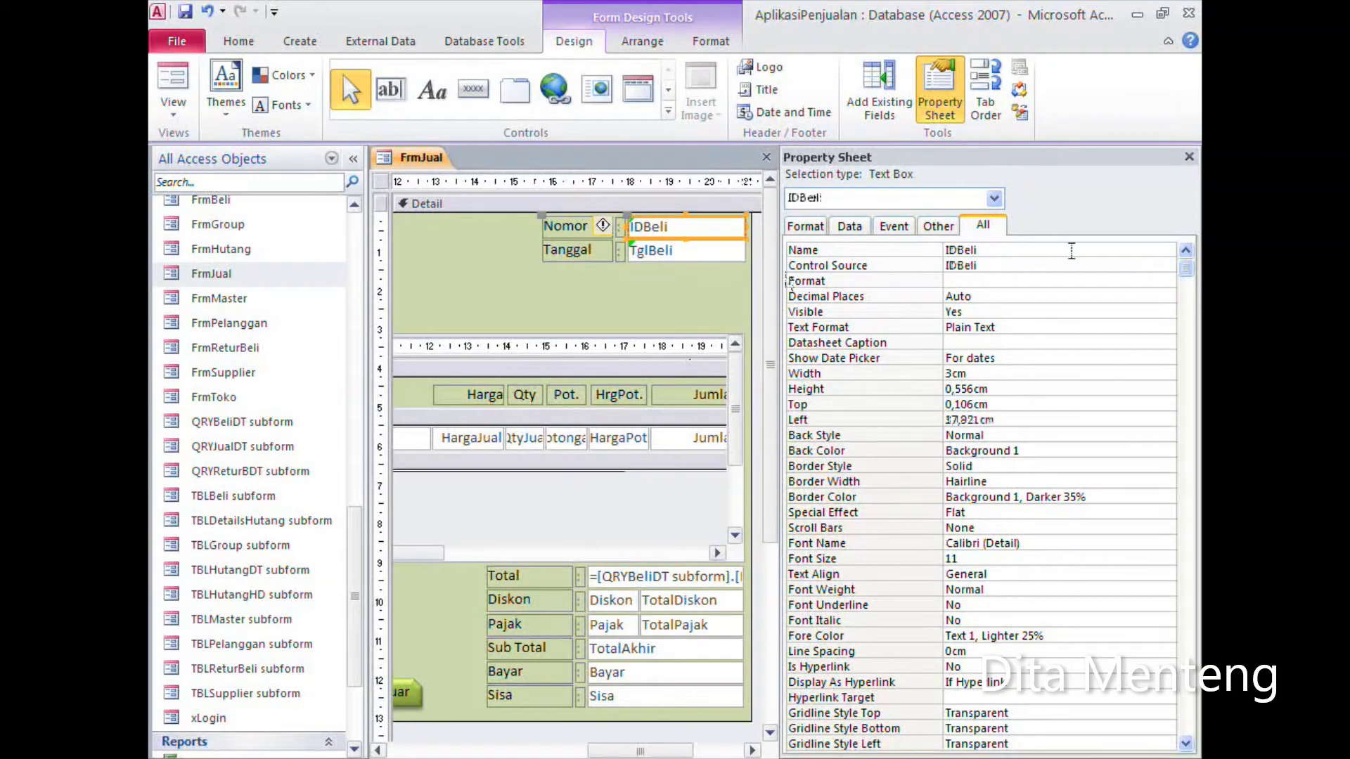
left_click(1053, 265)
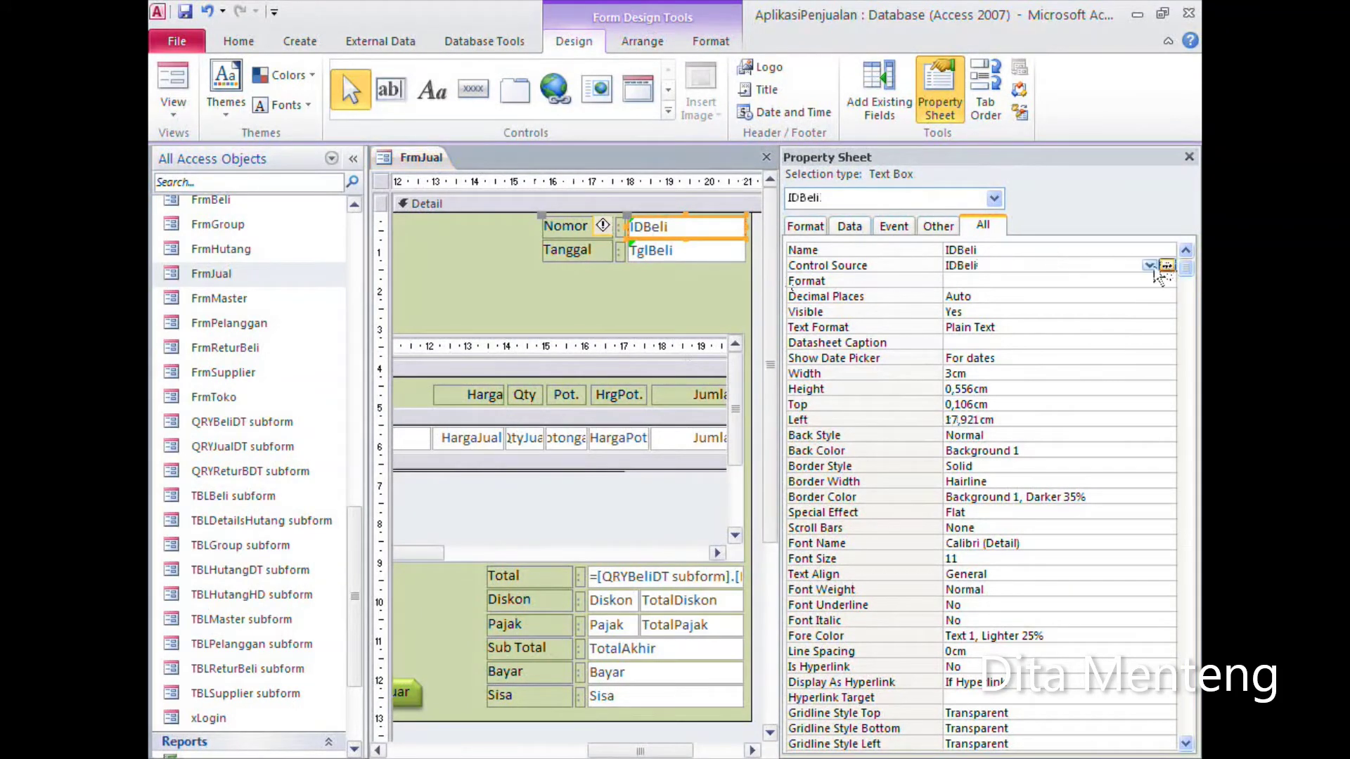
left_click(1149, 265)
left_click(1028, 281)
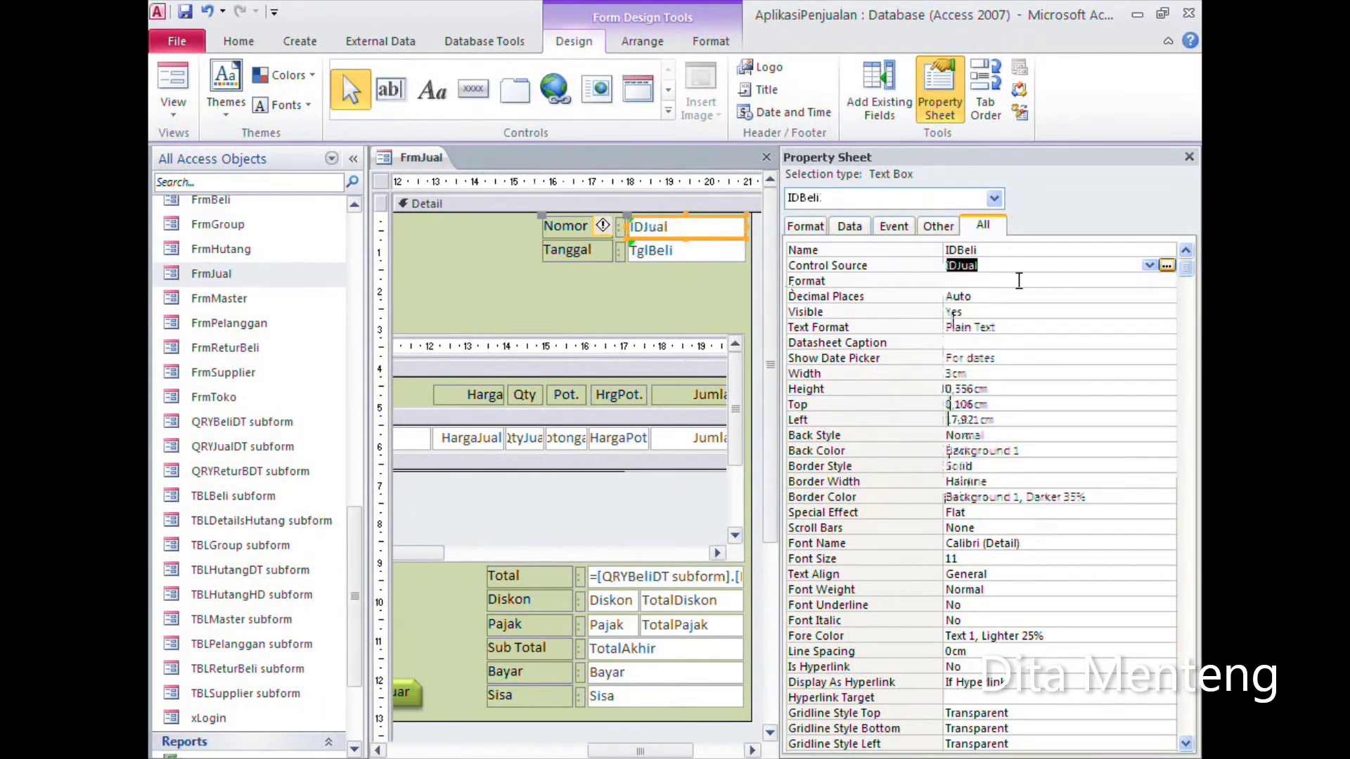
right_click(963, 265)
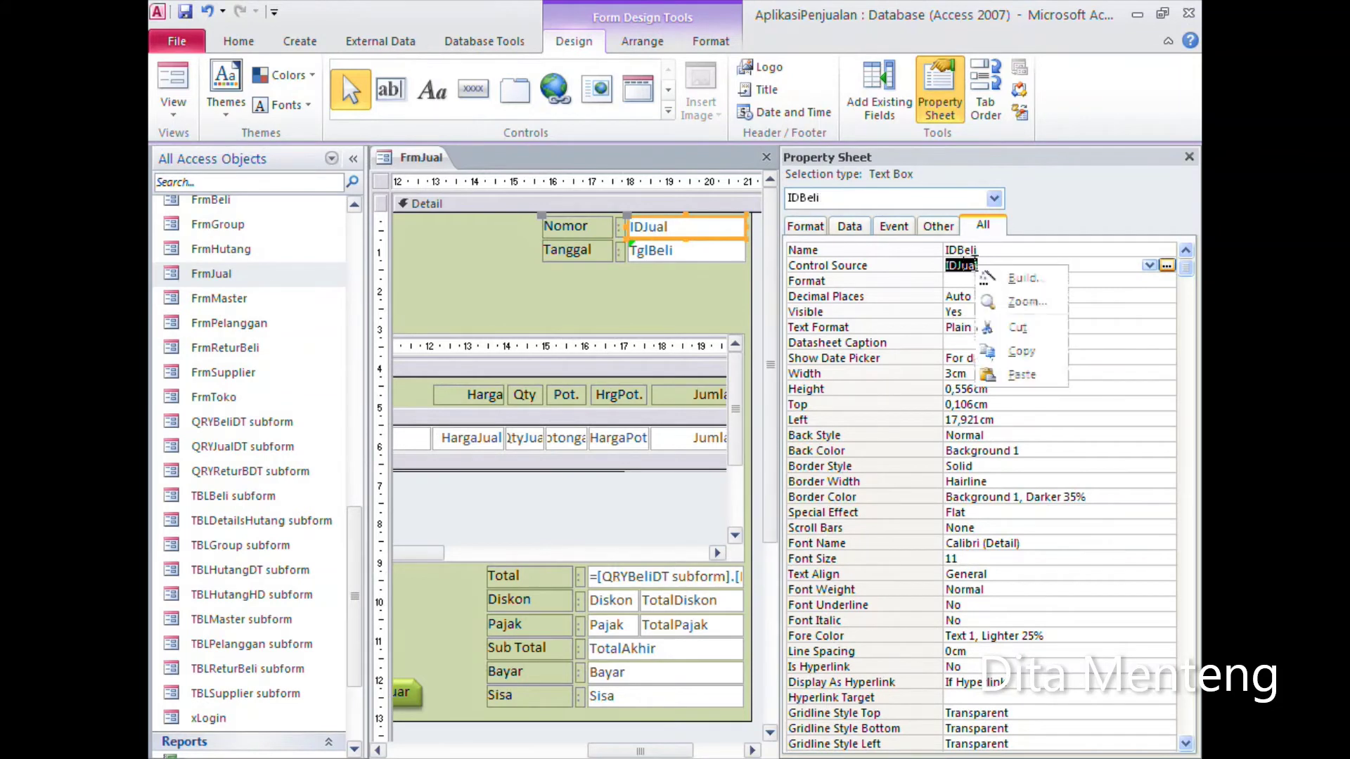
left_click(1026, 352)
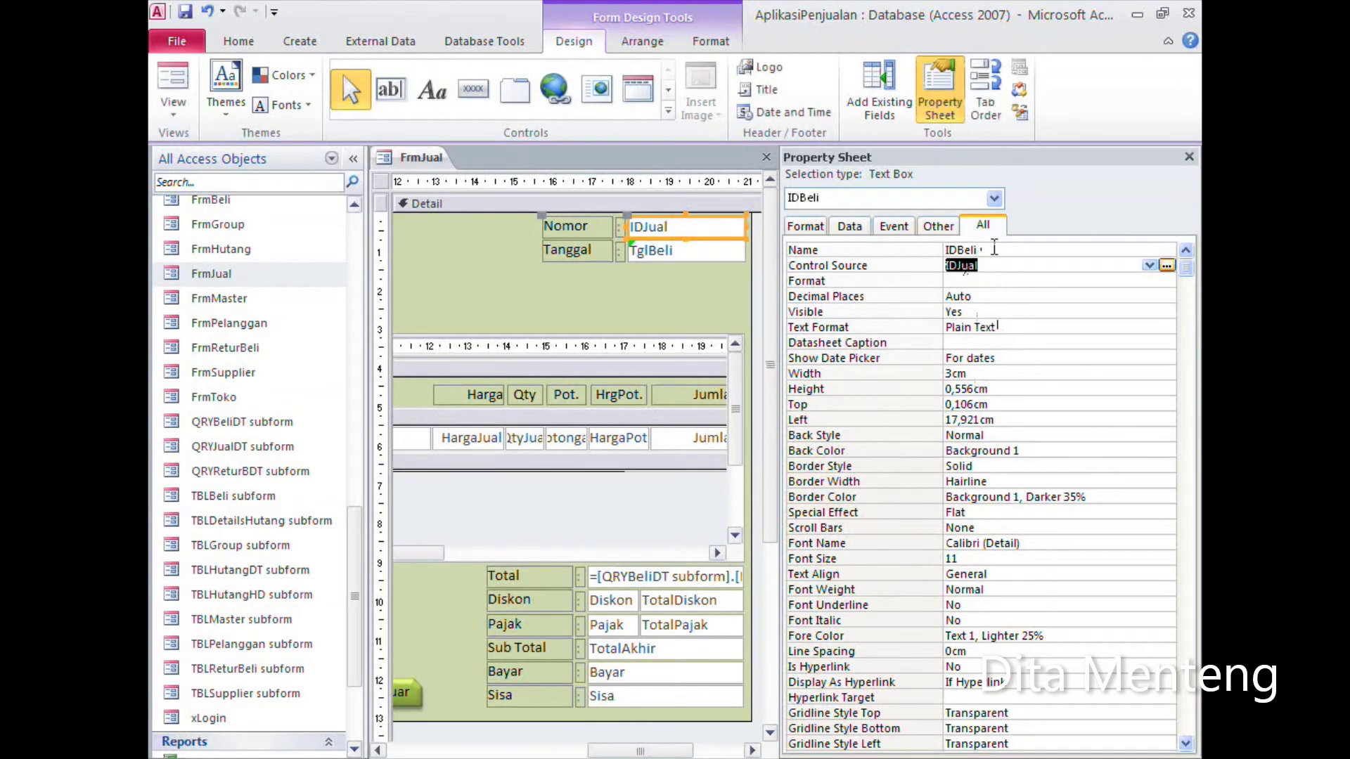
double_click(959, 249)
right_click(961, 251)
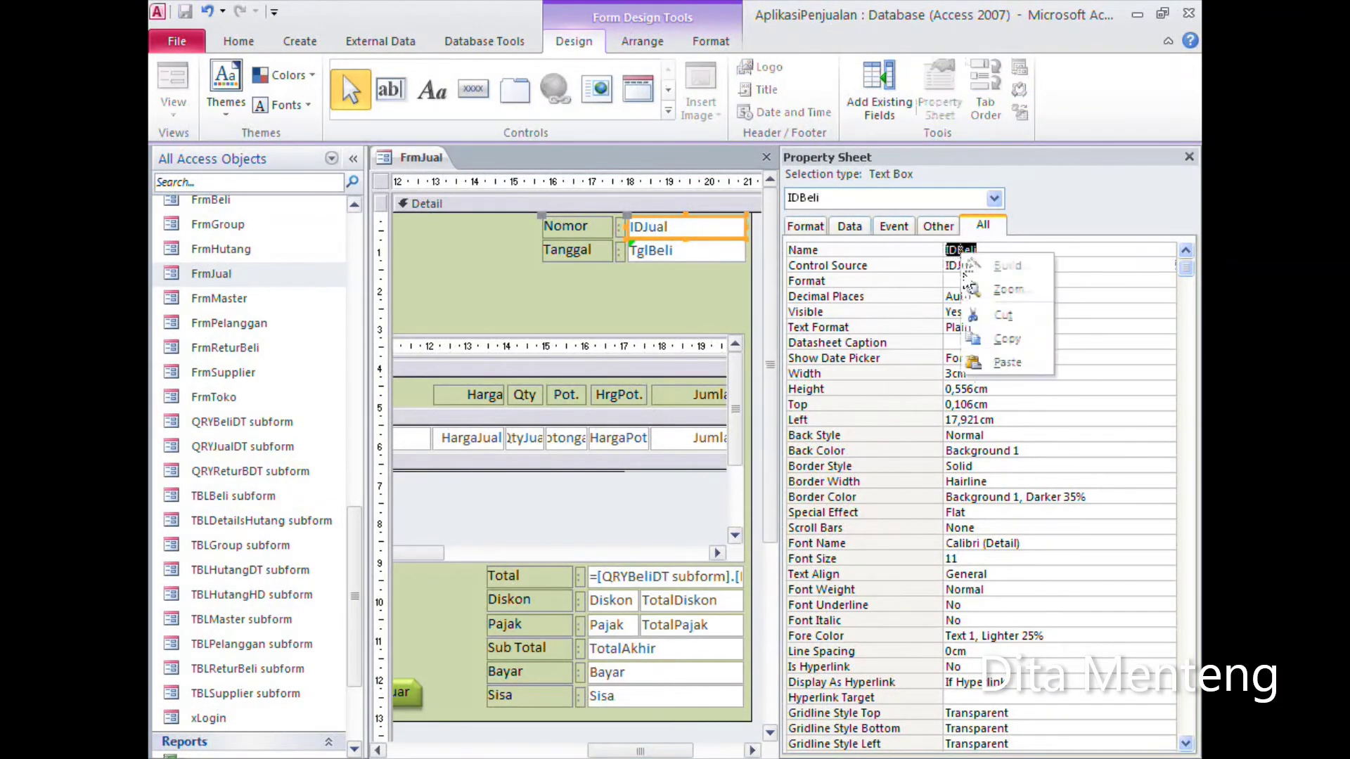
left_click(1007, 362)
left_click(1012, 262)
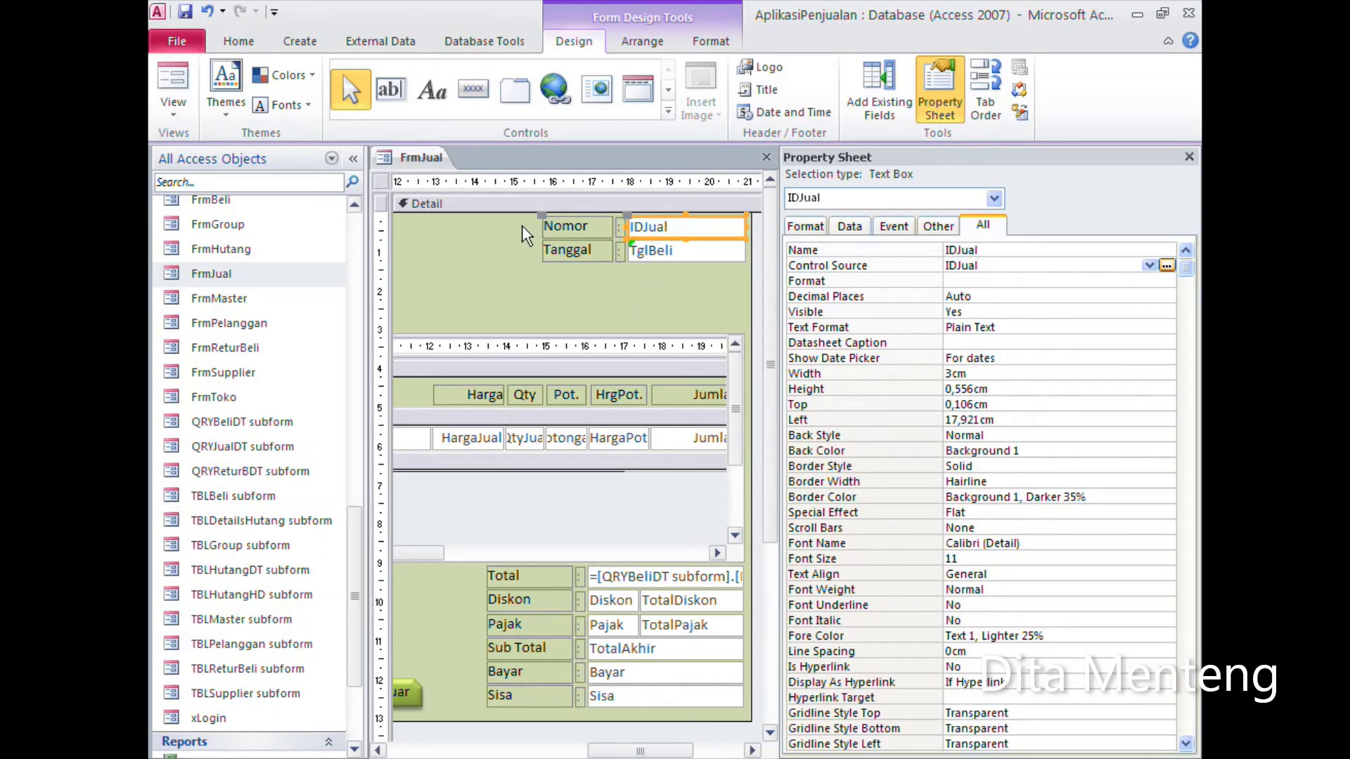
Step: Bind the TglBeli text box to TglJual and rename it TglJual
left_click(667, 254)
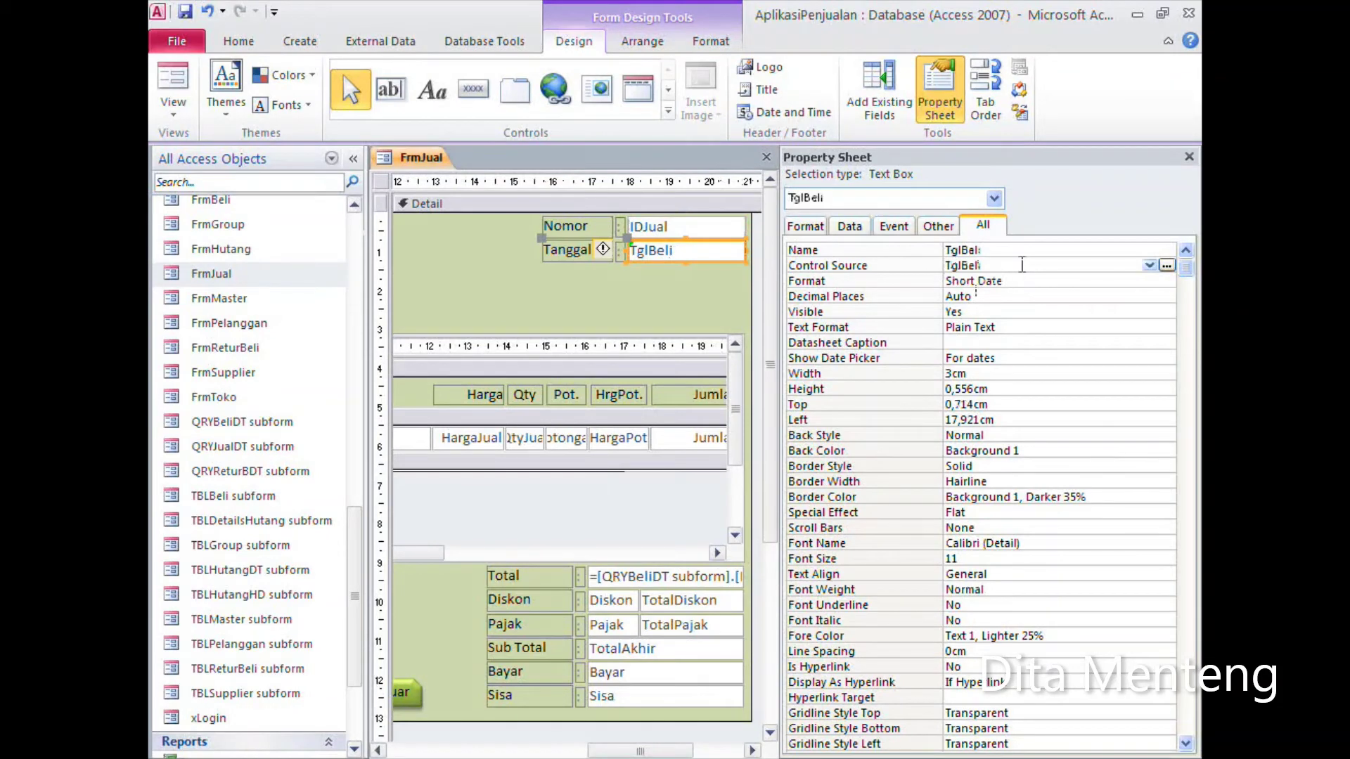
left_click(1149, 265)
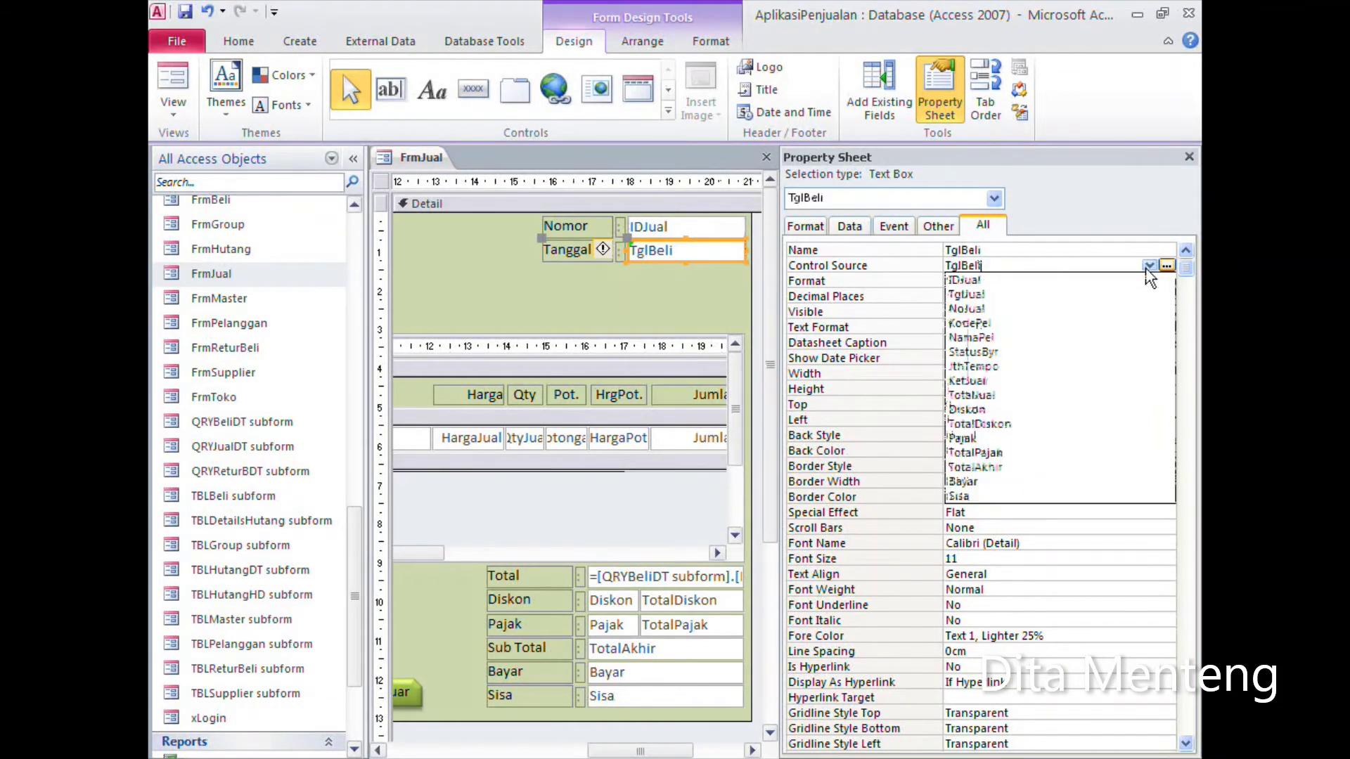
left_click(1061, 294)
right_click(960, 266)
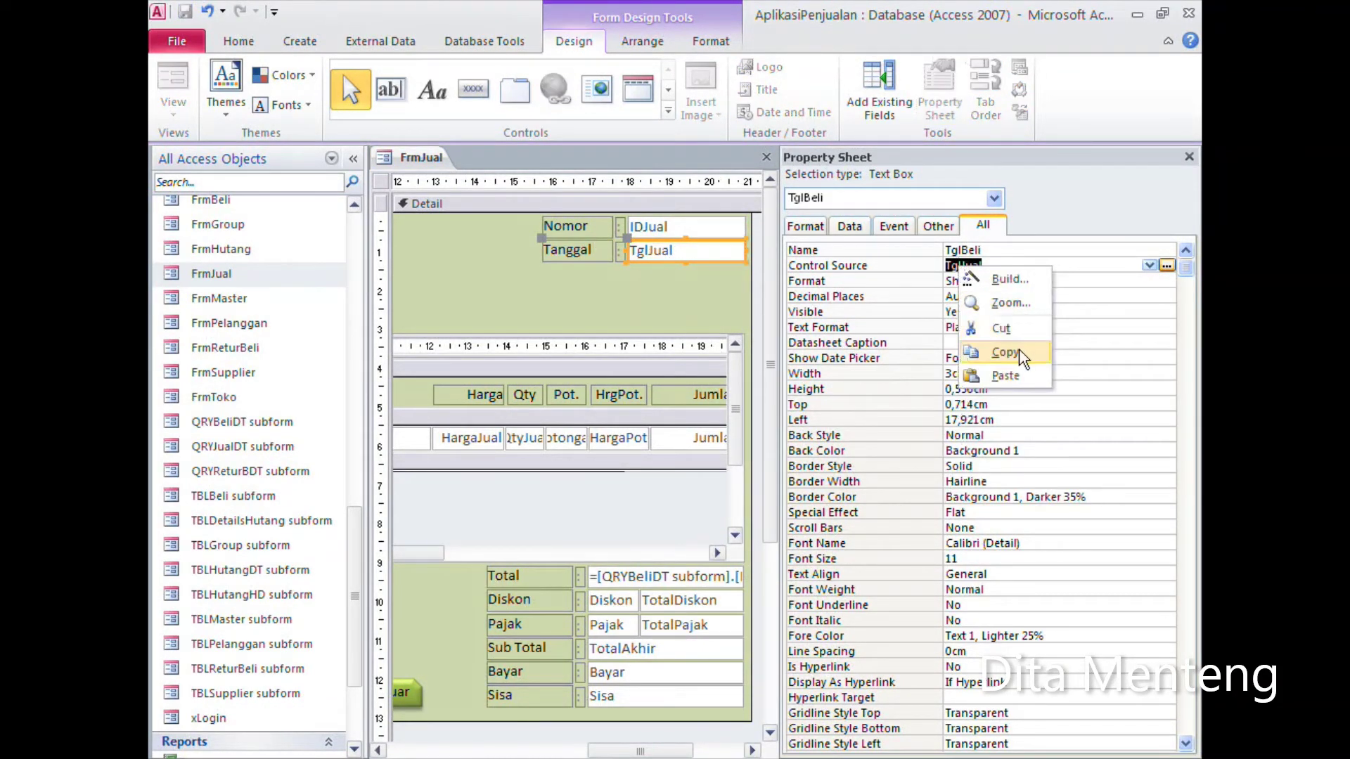
left_click(1019, 355)
double_click(994, 248)
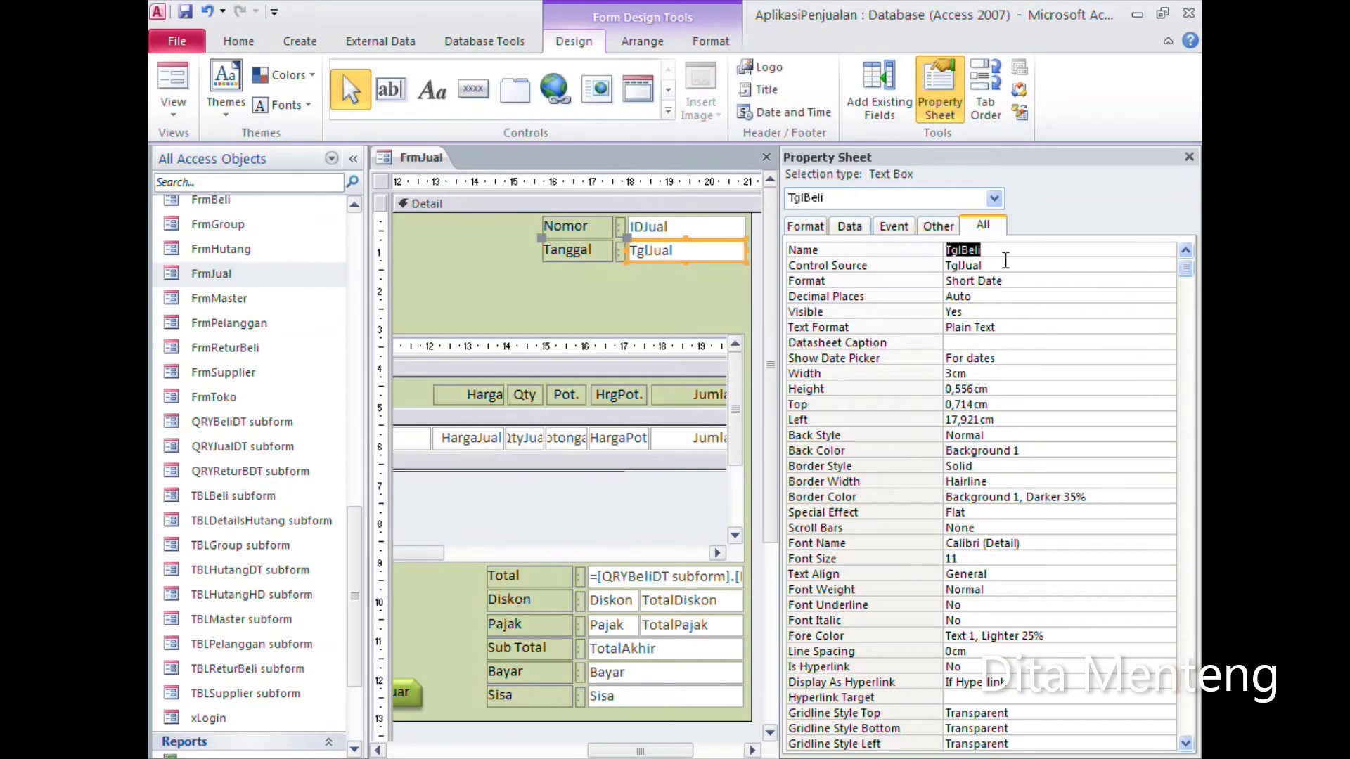
right_click(954, 252)
left_click(1013, 356)
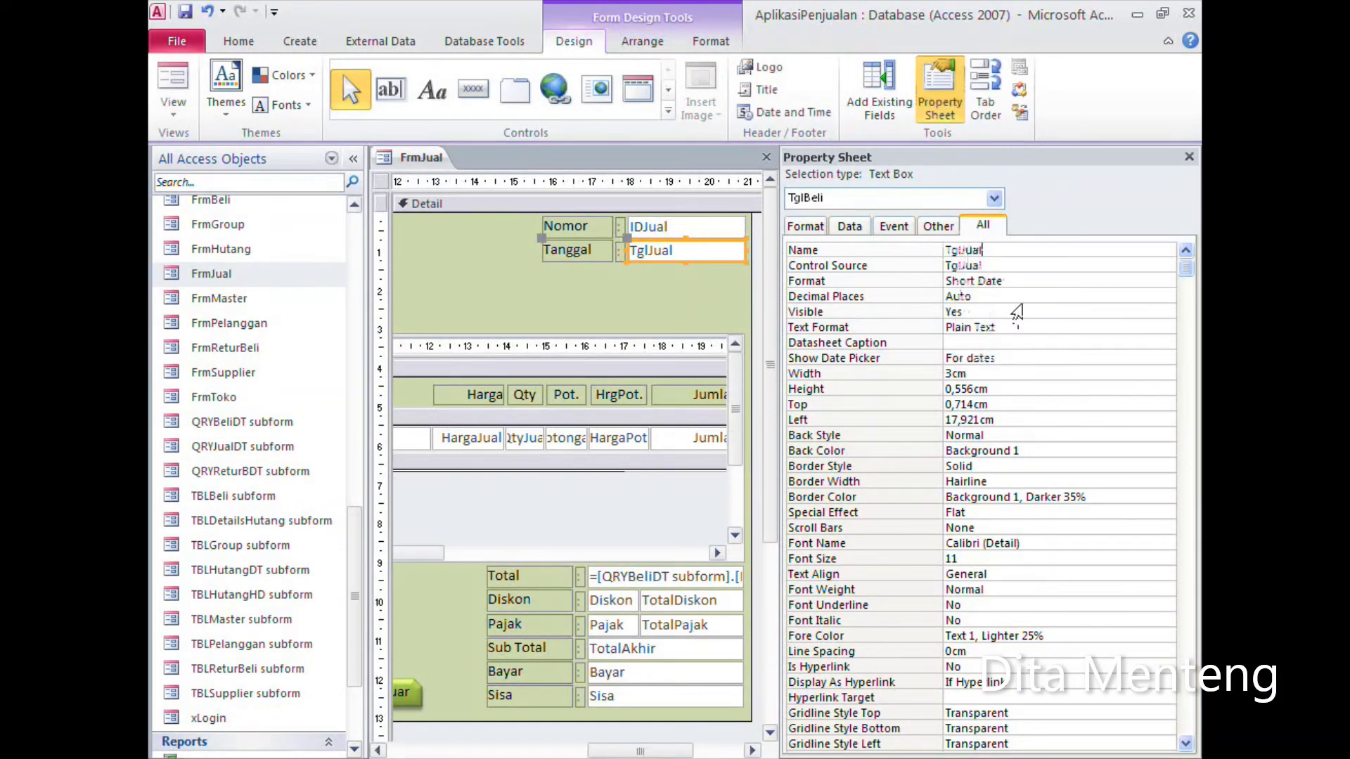
left_click_drag(640, 753, 439, 751)
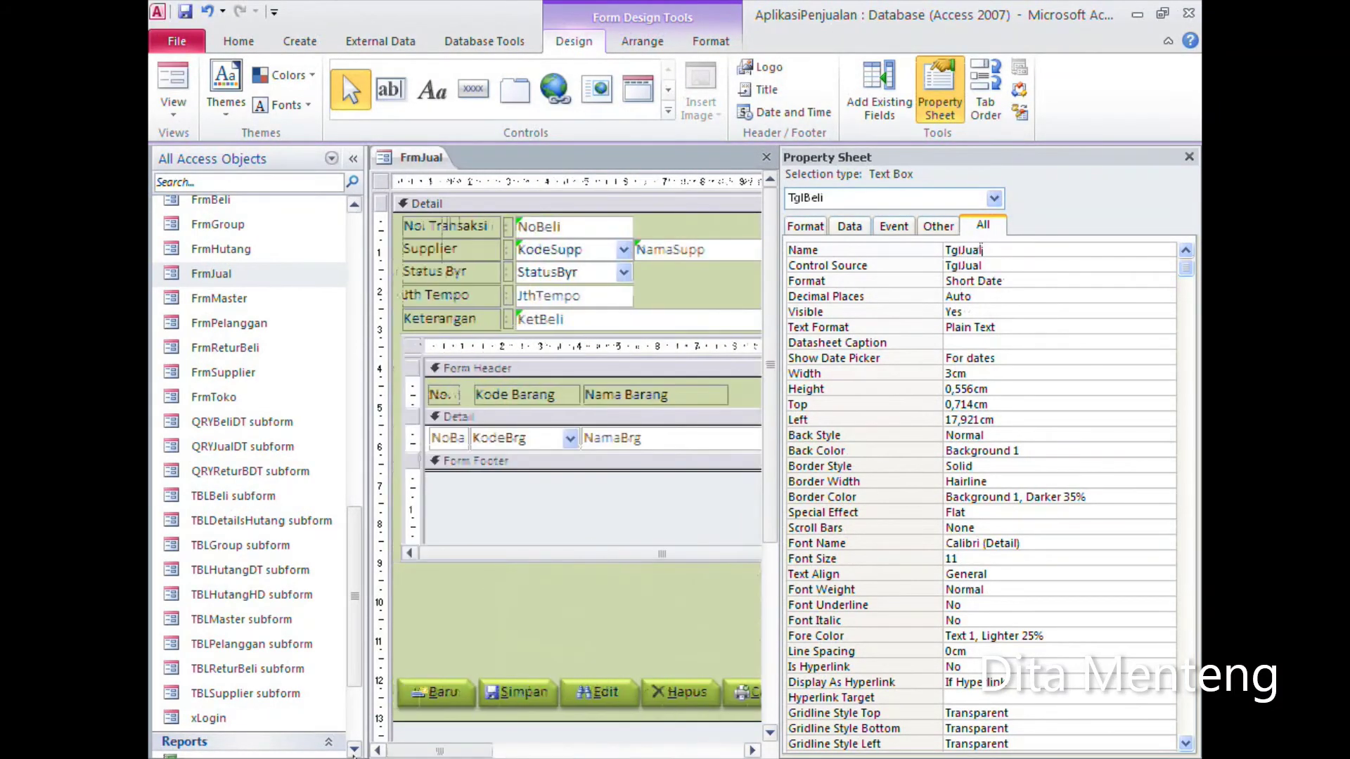
Step: Set the NoBeli text box's Control Source and Name to NoJual
left_click(587, 236)
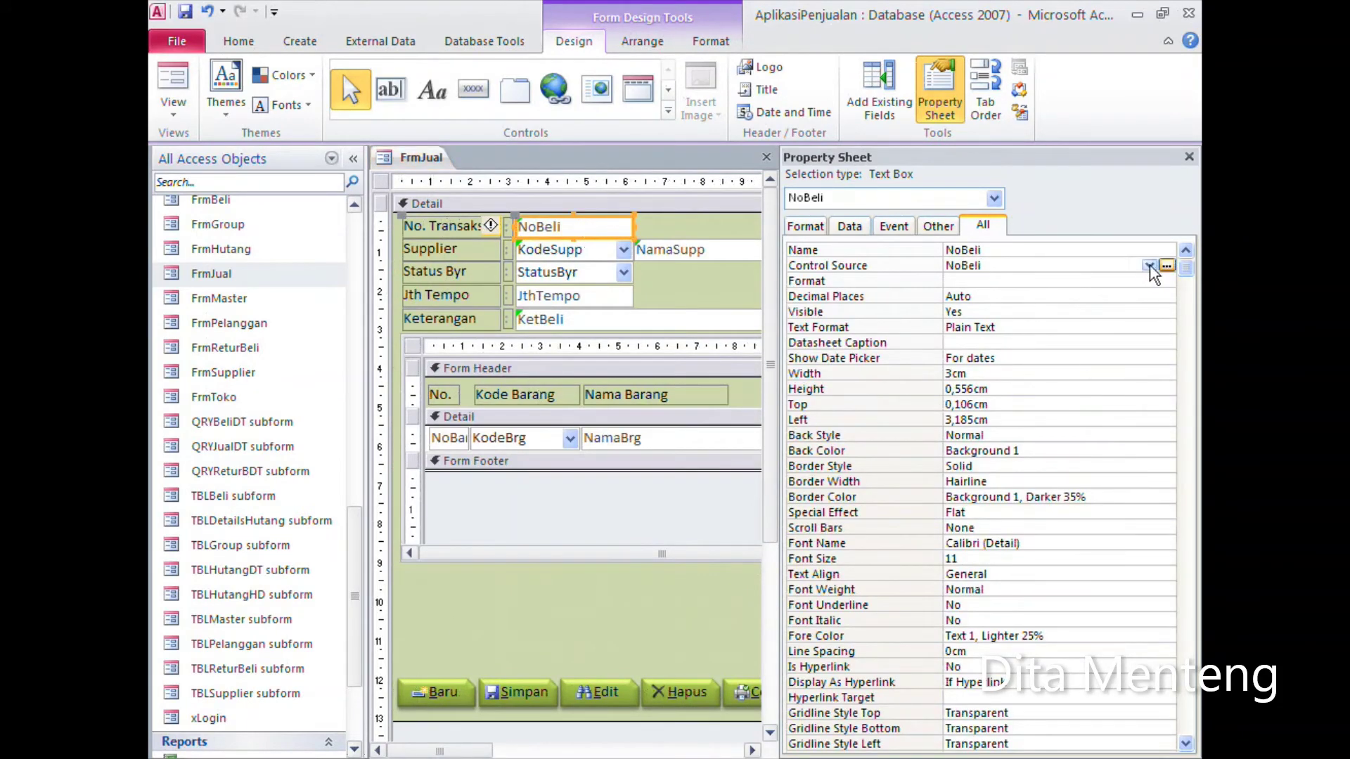
left_click(1149, 265)
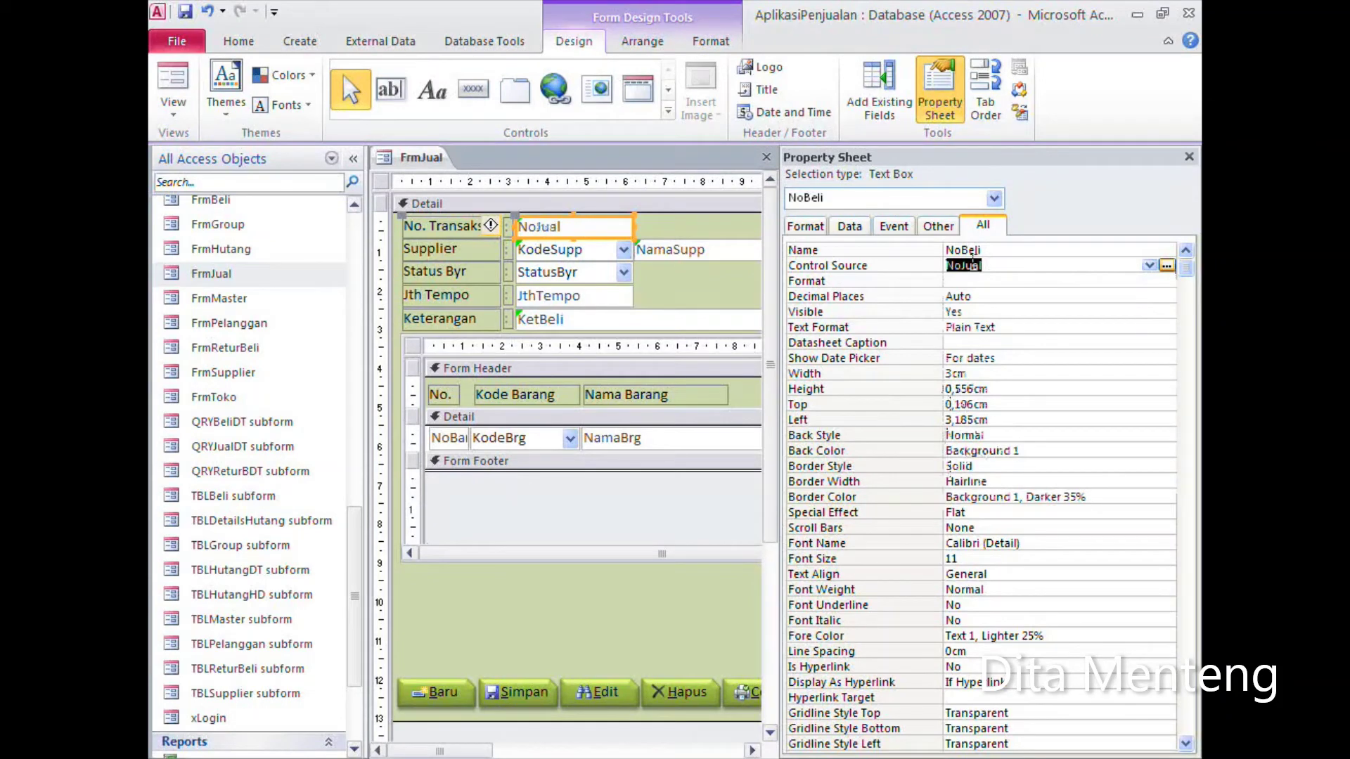
right_click(972, 262)
left_click(1019, 362)
double_click(961, 249)
right_click(970, 254)
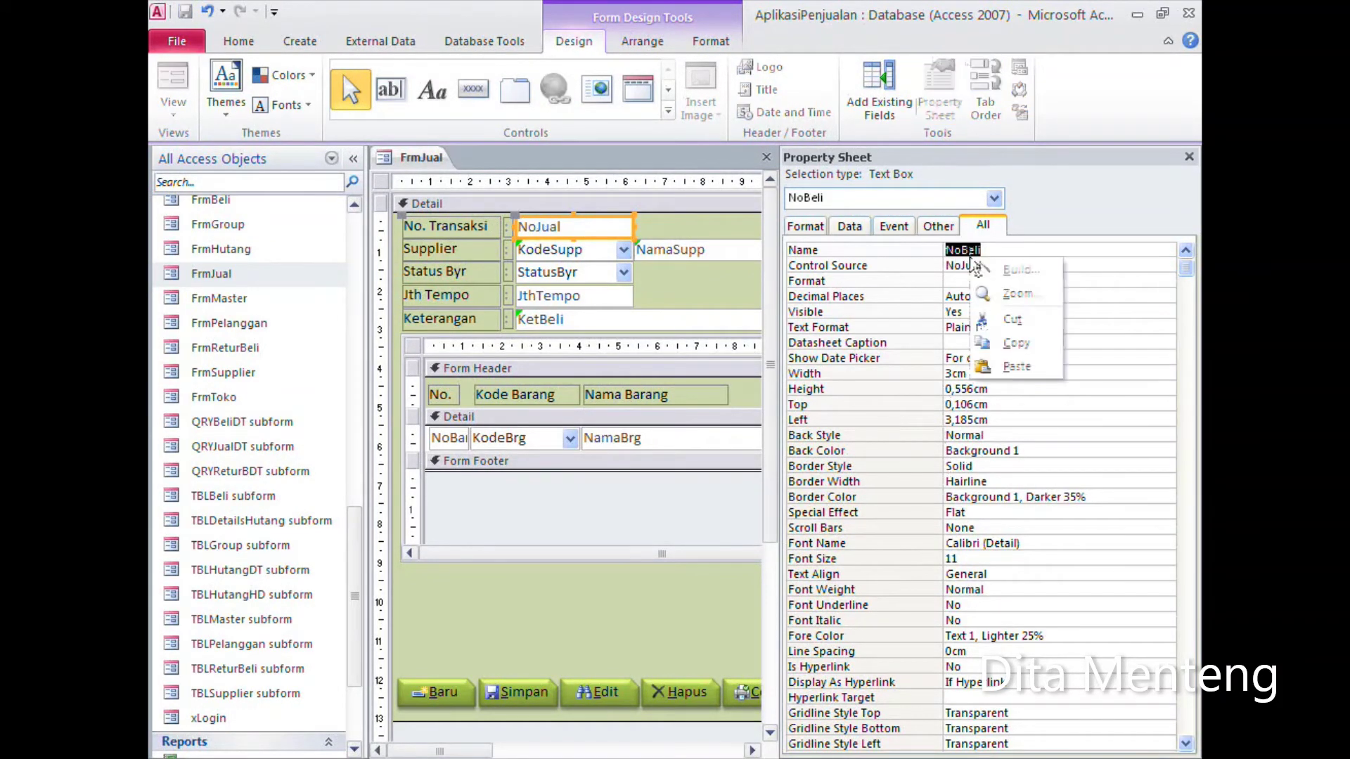
left_click(1020, 366)
left_click(573, 256)
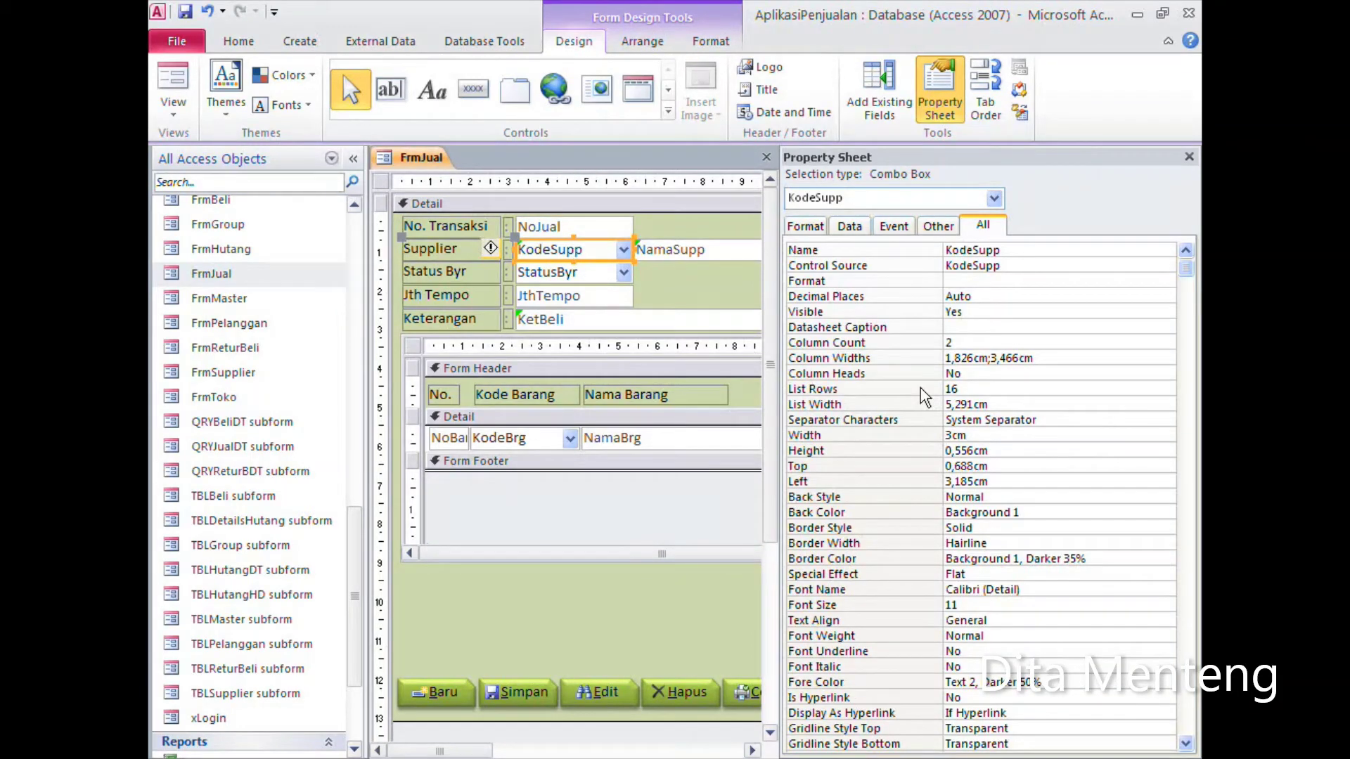
Step: Bind the KodeSupp combo box to KodePel and rename it KodePel
left_click(1045, 267)
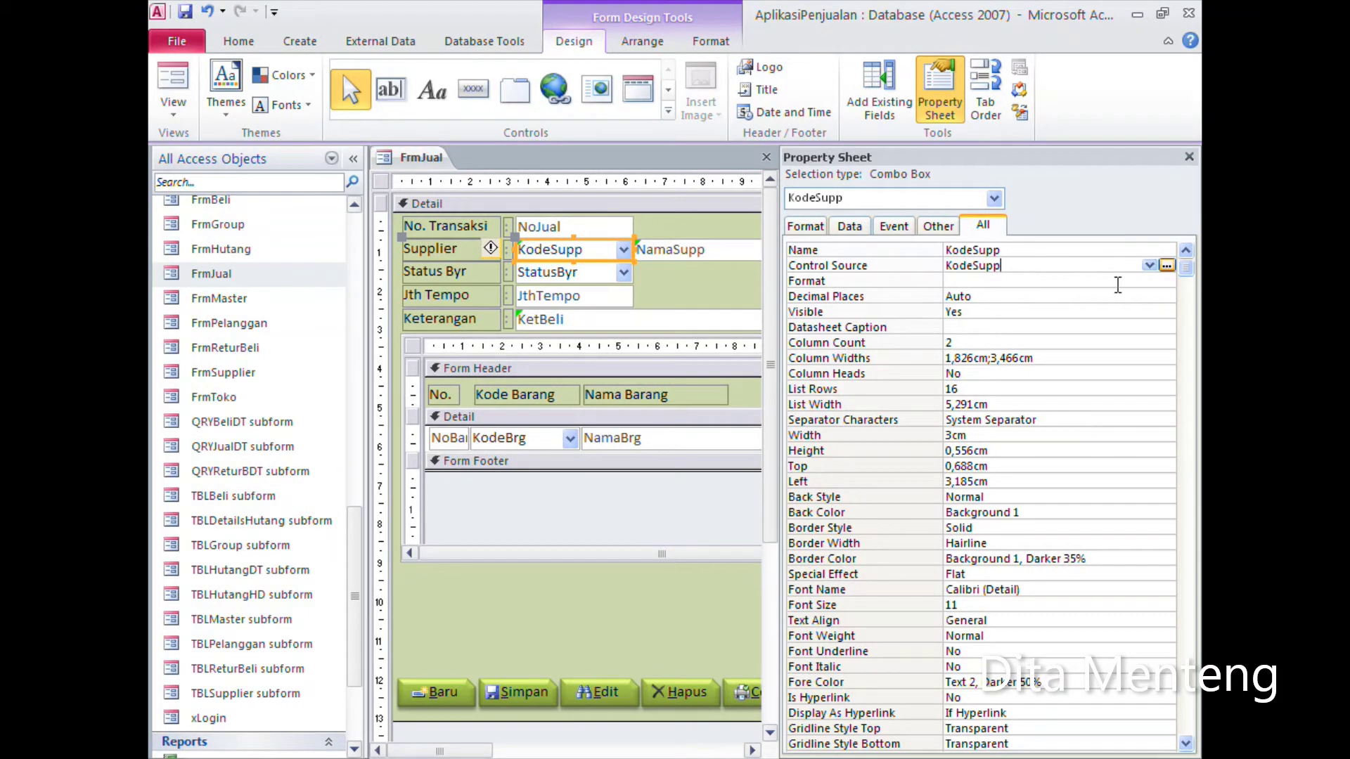
left_click(1148, 266)
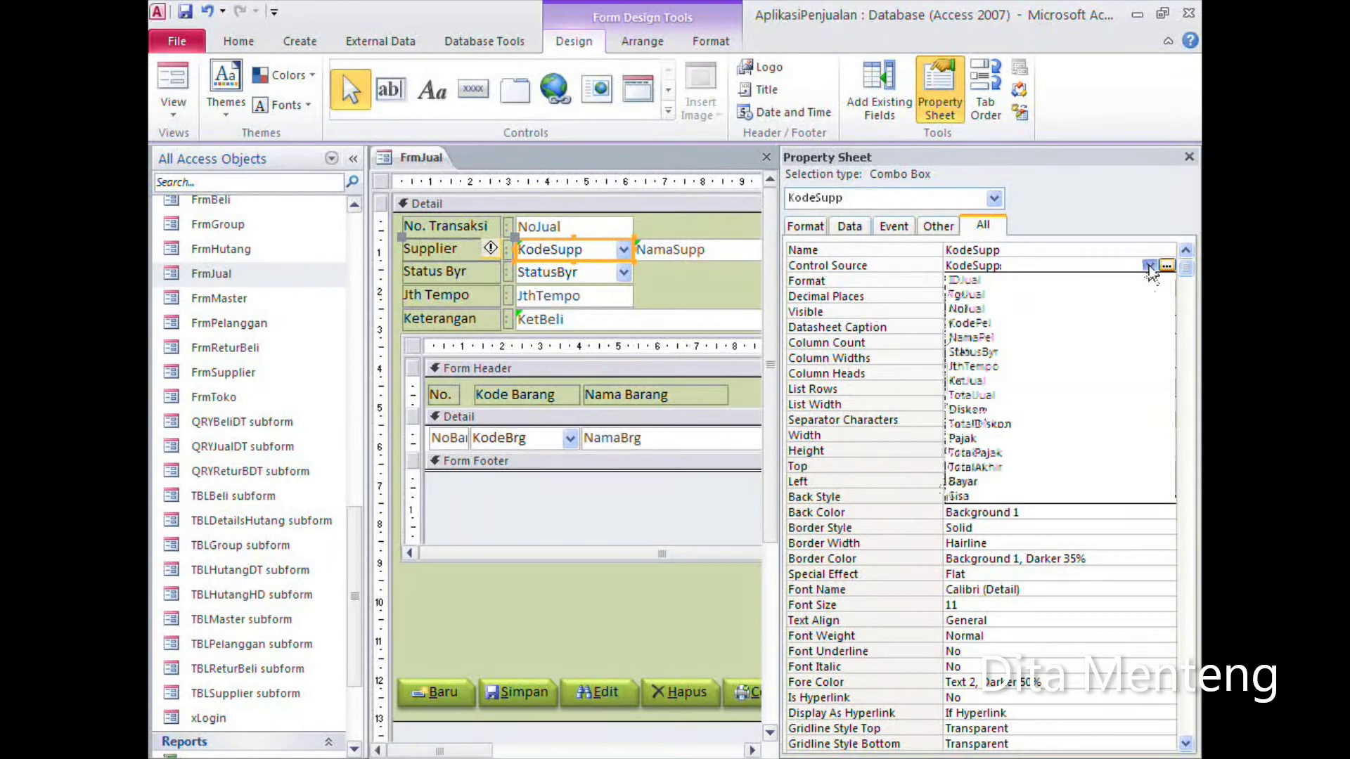
left_click(1048, 325)
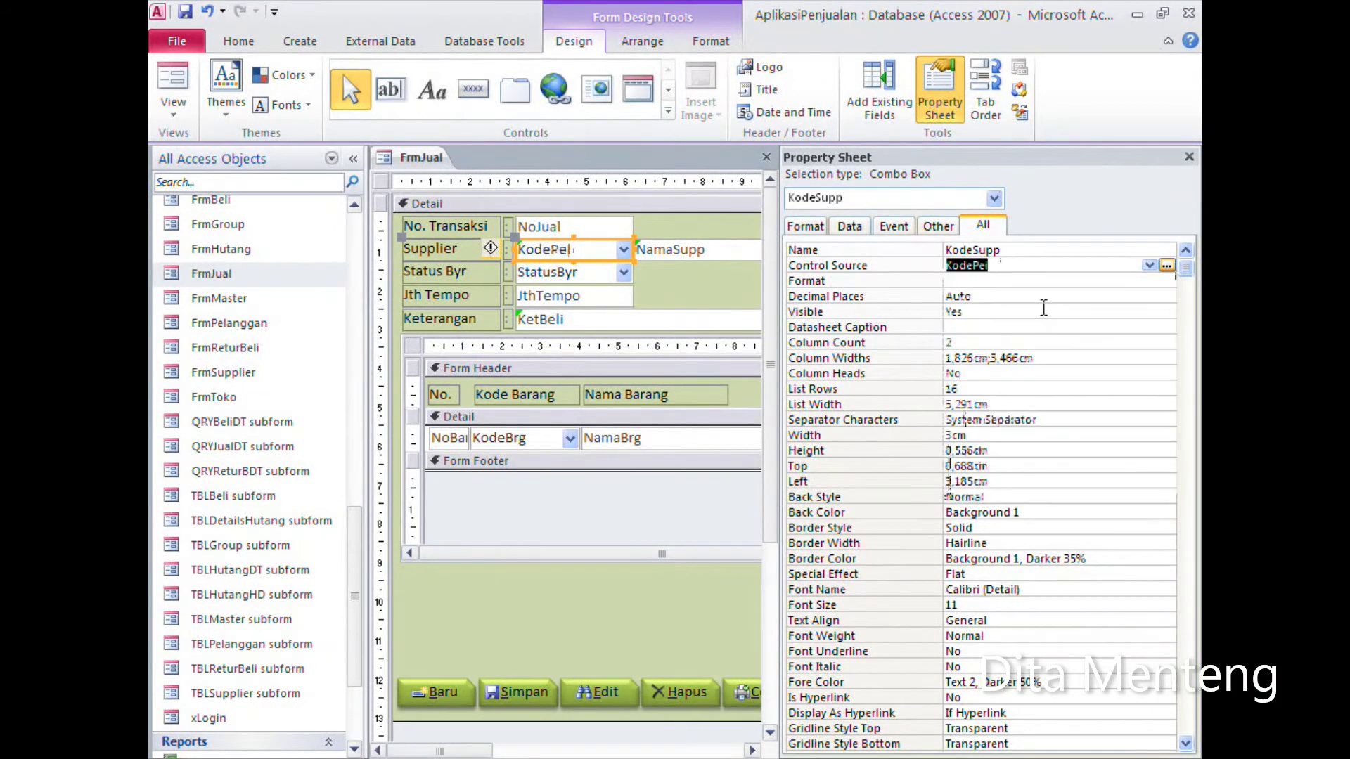
right_click(968, 267)
left_click(1005, 356)
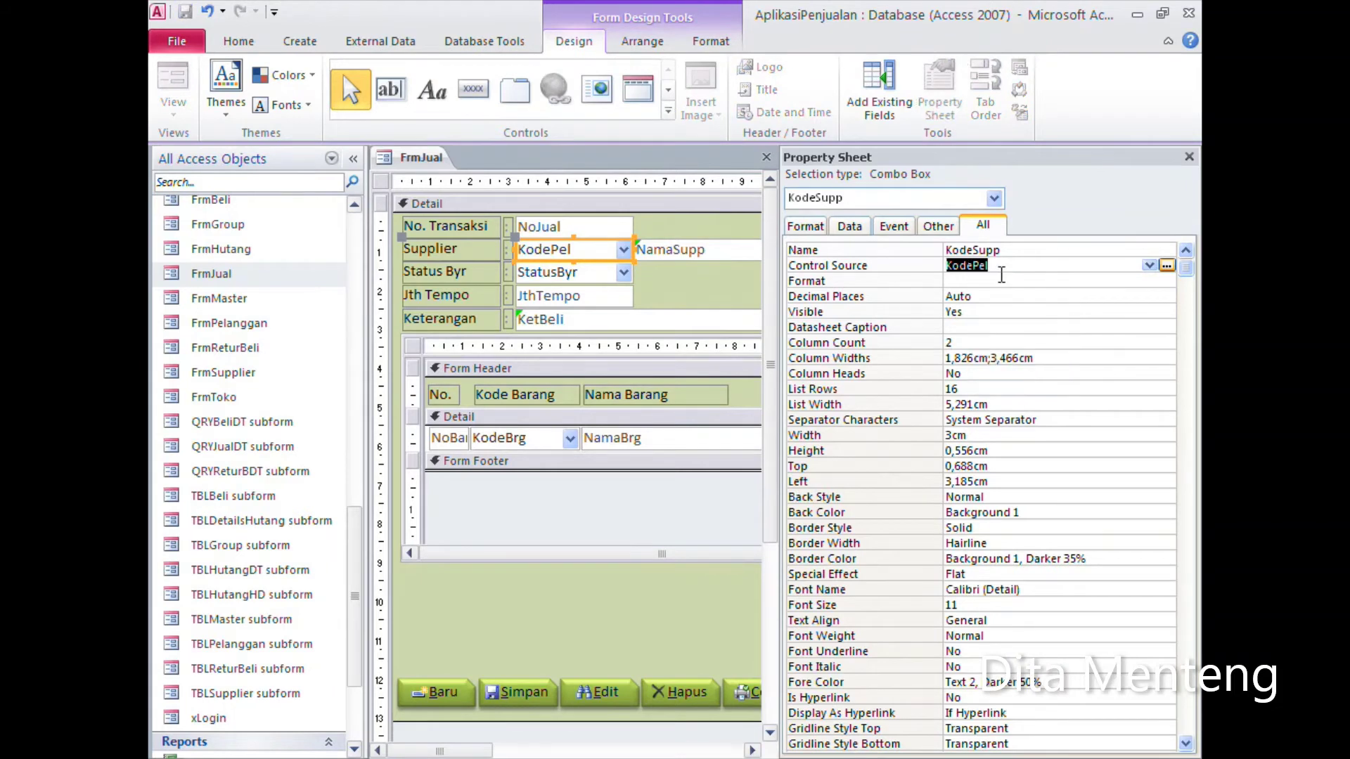
left_click(1016, 252)
double_click(1016, 252)
right_click(969, 252)
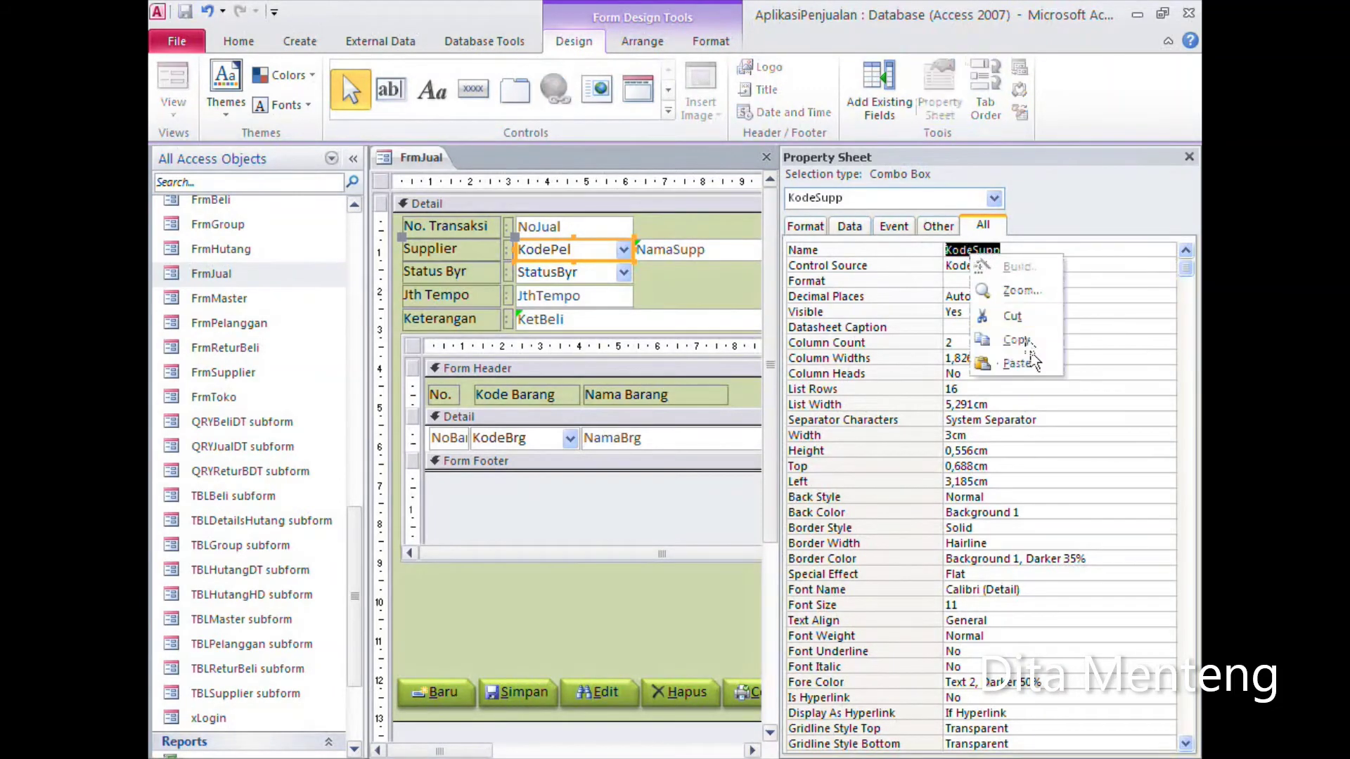
left_click(1030, 358)
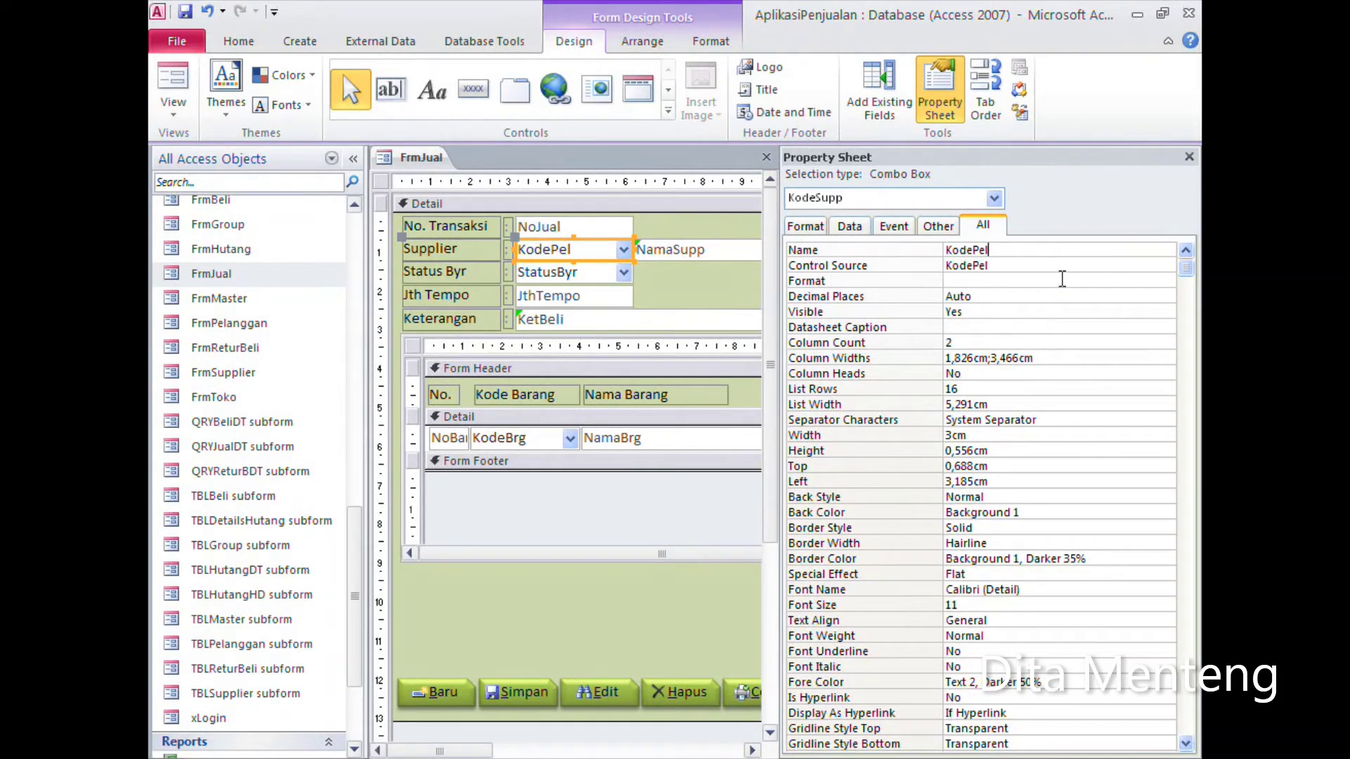
Step: Open the combo box's Row Source in the Query Builder
scroll(1018, 451, "down", 4)
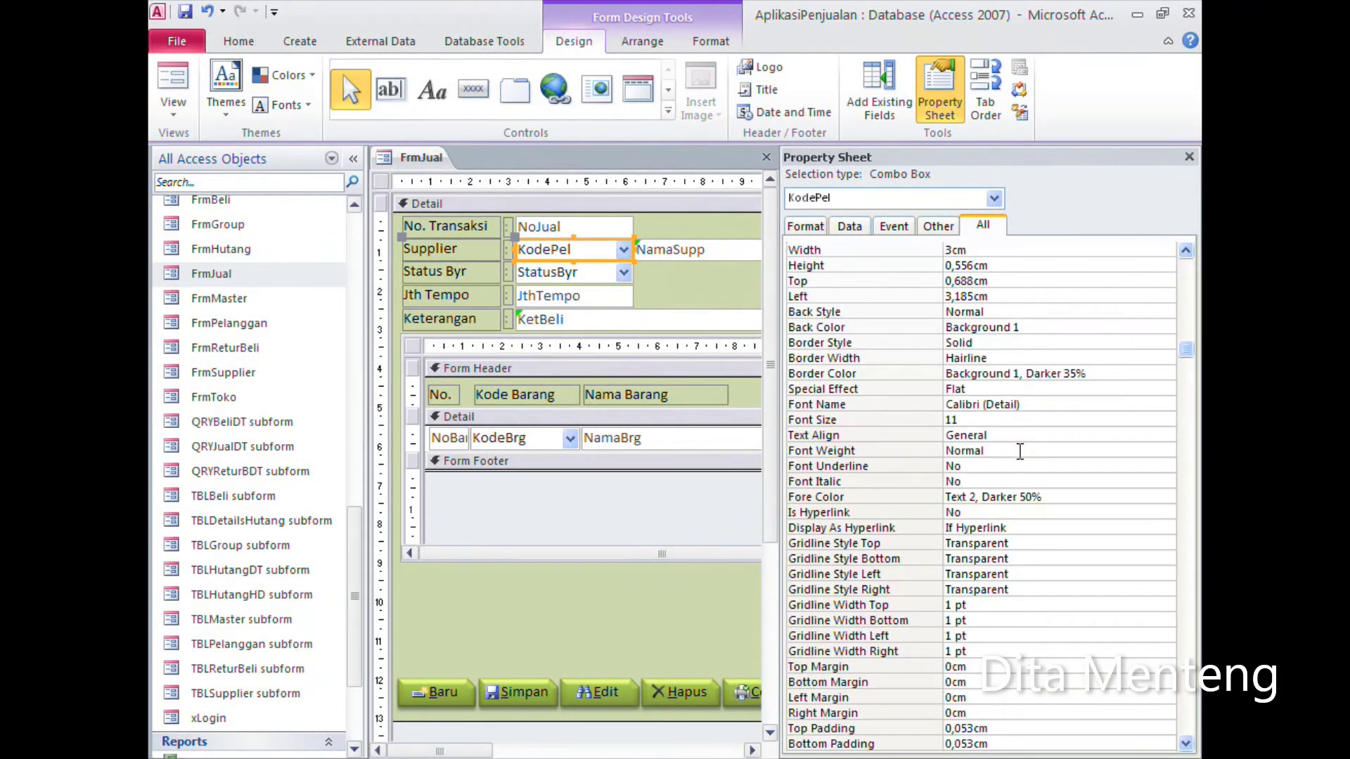
scroll(1019, 450, "down", 3)
scroll(1020, 449, "down", 2)
scroll(1022, 449, "down", 3)
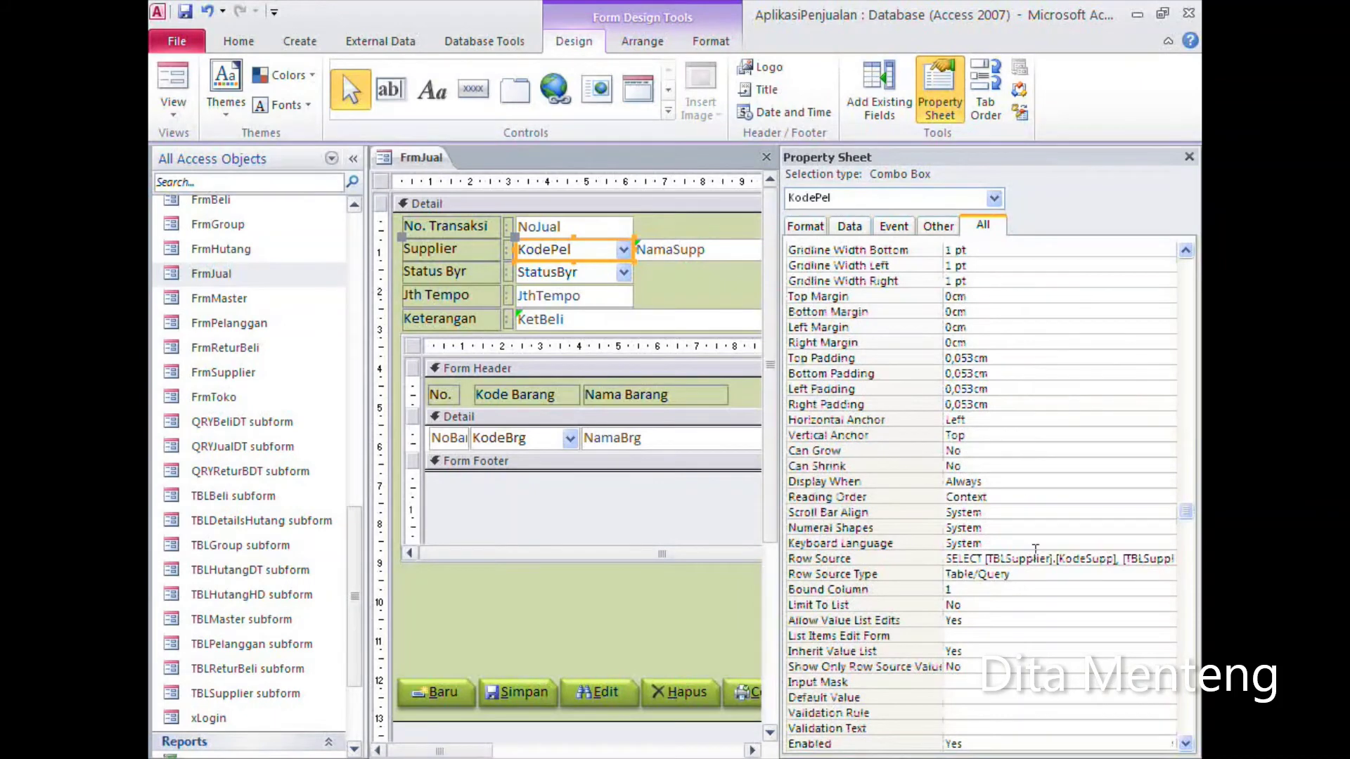
left_click(1036, 559)
scroll(949, 565, "down", 1)
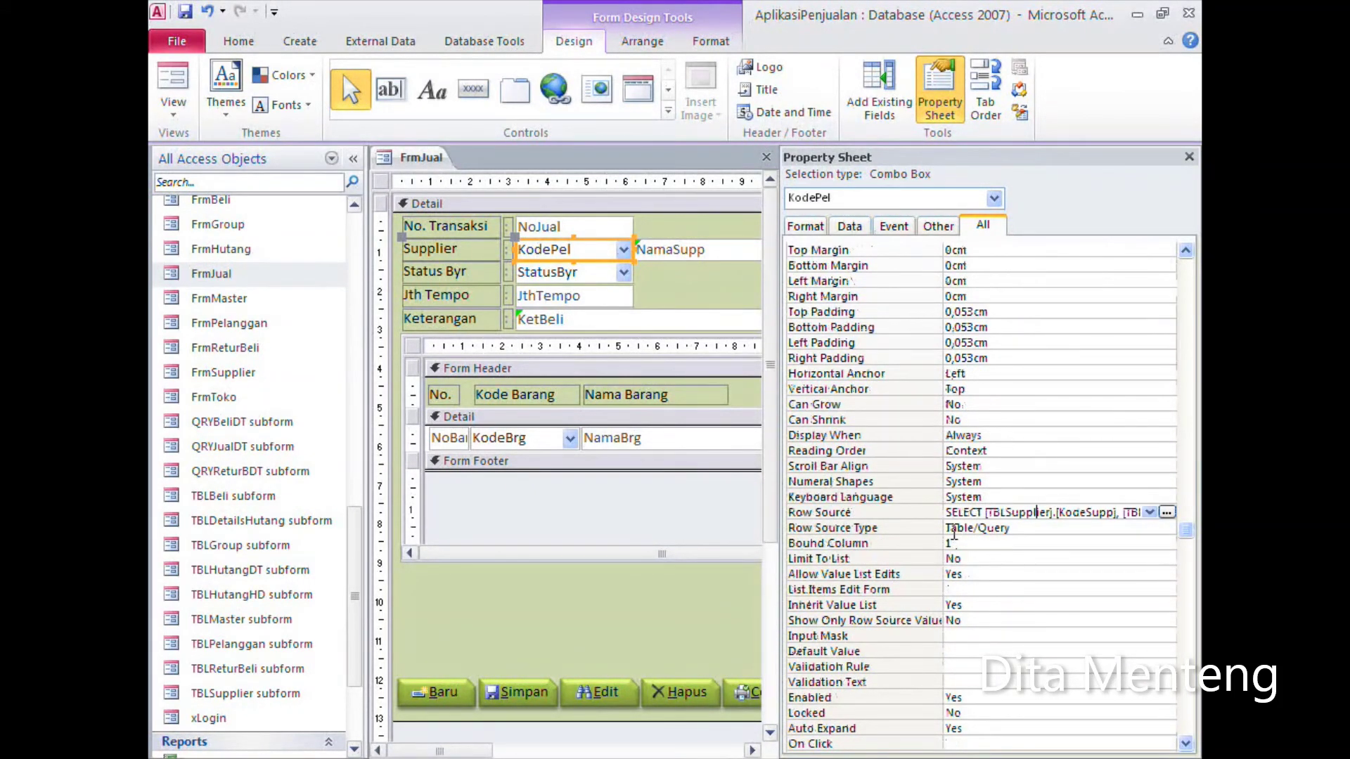
left_click(1166, 513)
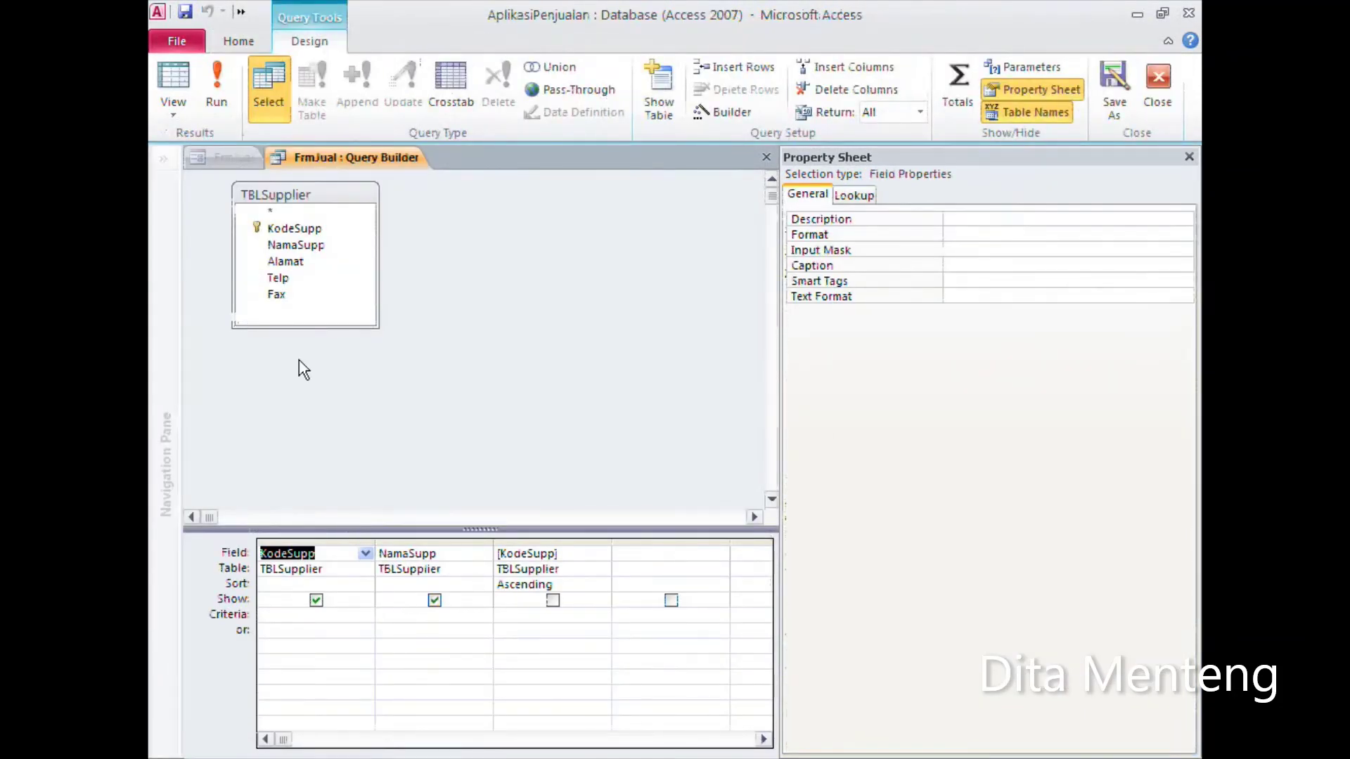
Step: Replace the TBLSupplier table in the row source query with TBLPelanggan
right_click(314, 206)
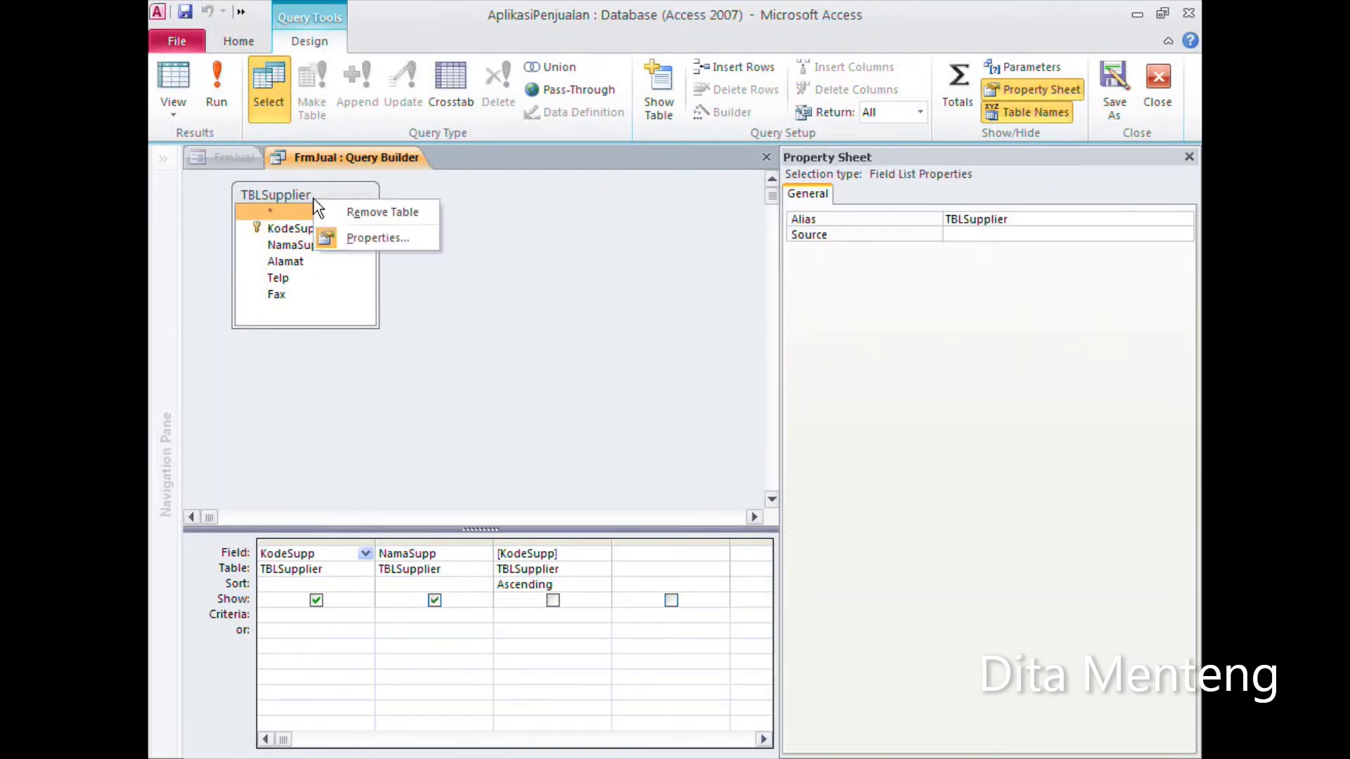
left_click(386, 215)
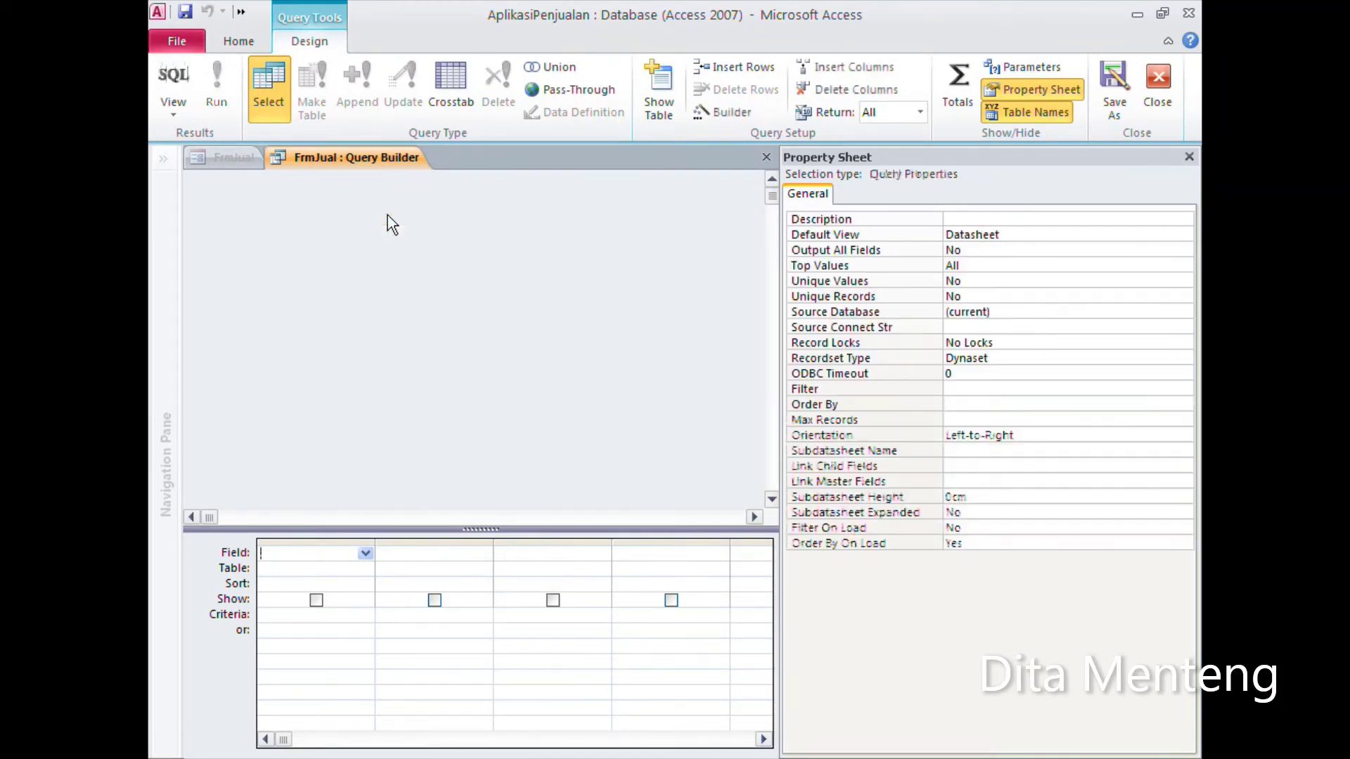
left_click(669, 100)
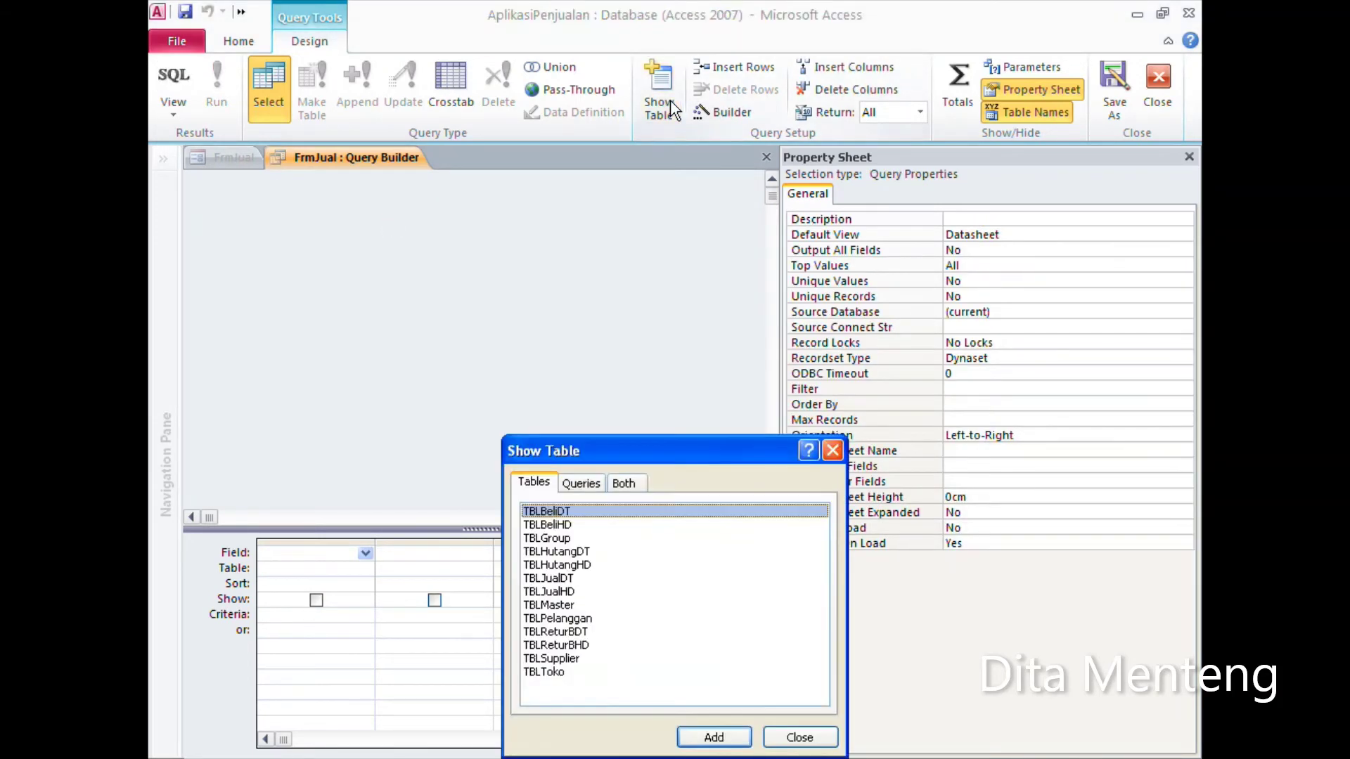
left_click(584, 619)
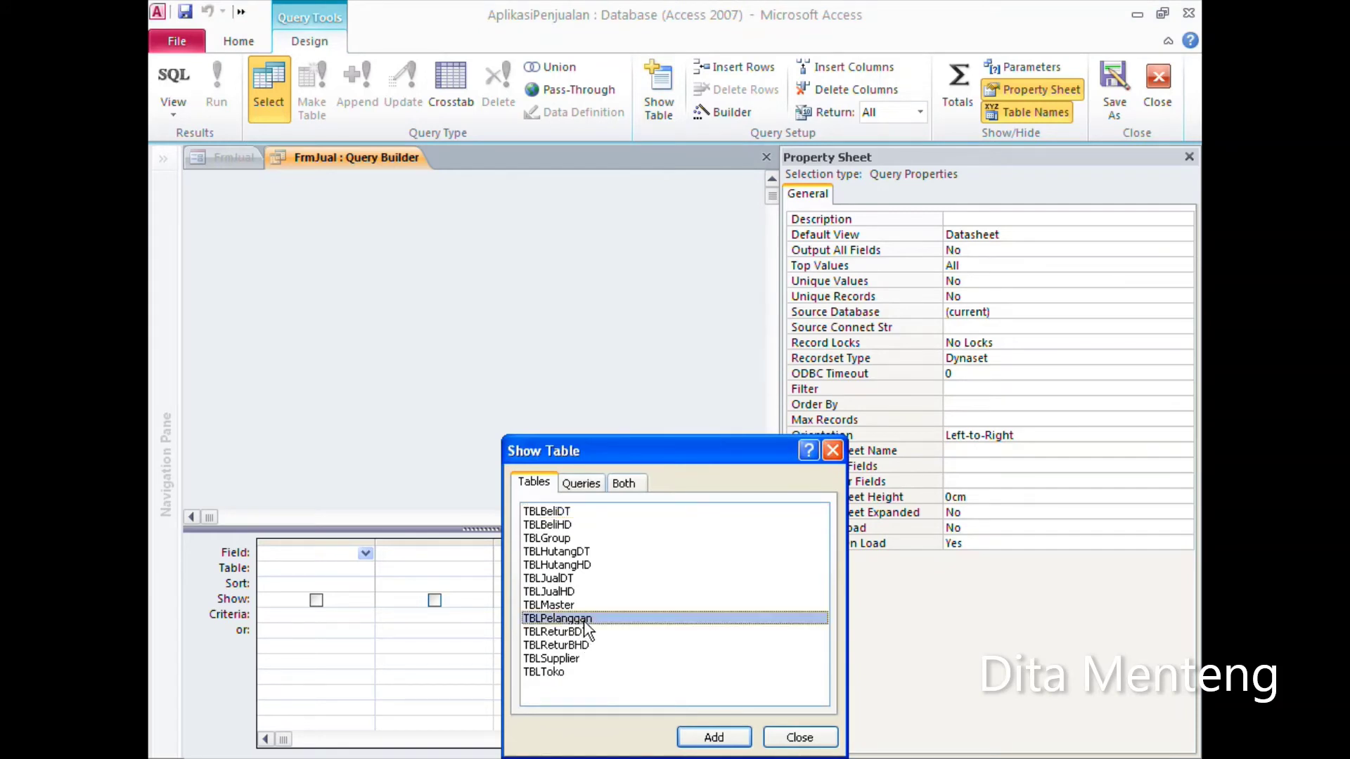
left_click(717, 738)
left_click(799, 738)
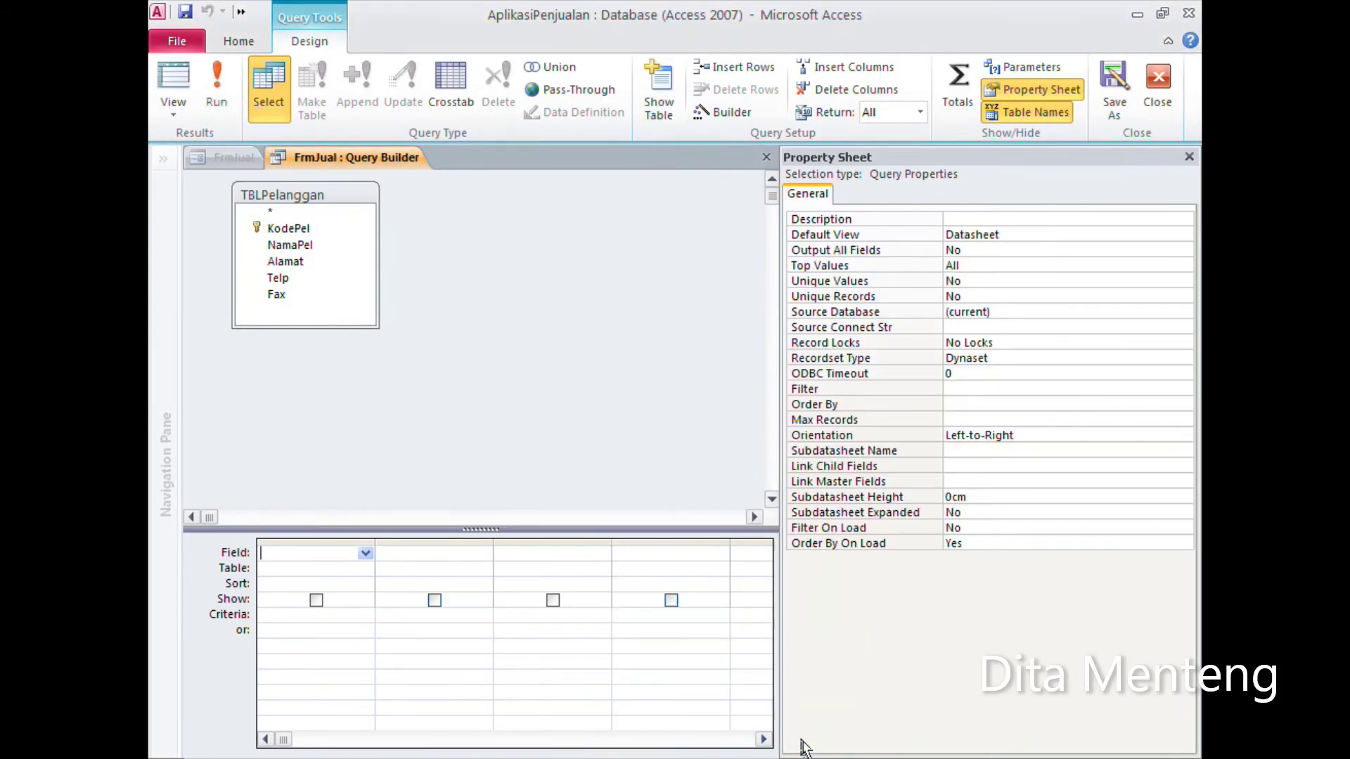
Step: Add KodePel and NamaPel, sort KodePel ascending, then save and close the query
double_click(306, 232)
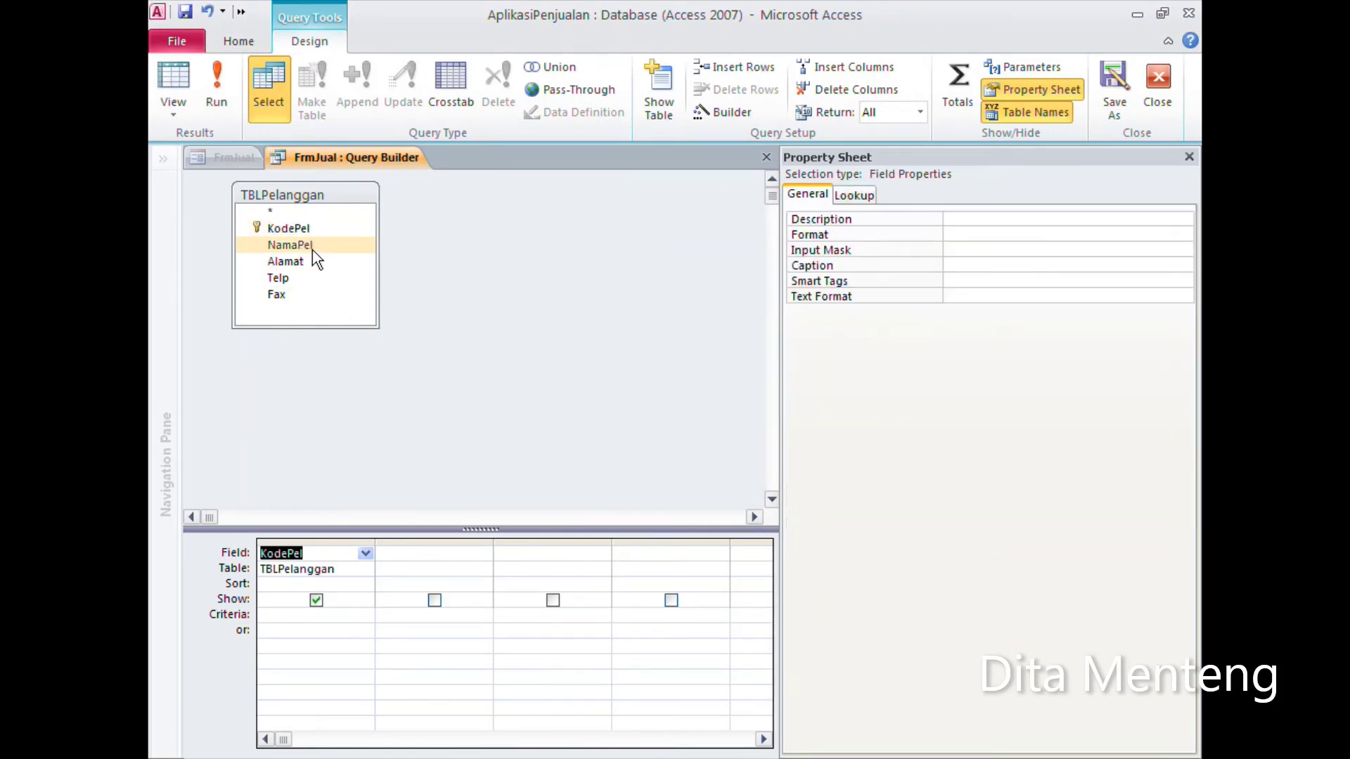
double_click(313, 251)
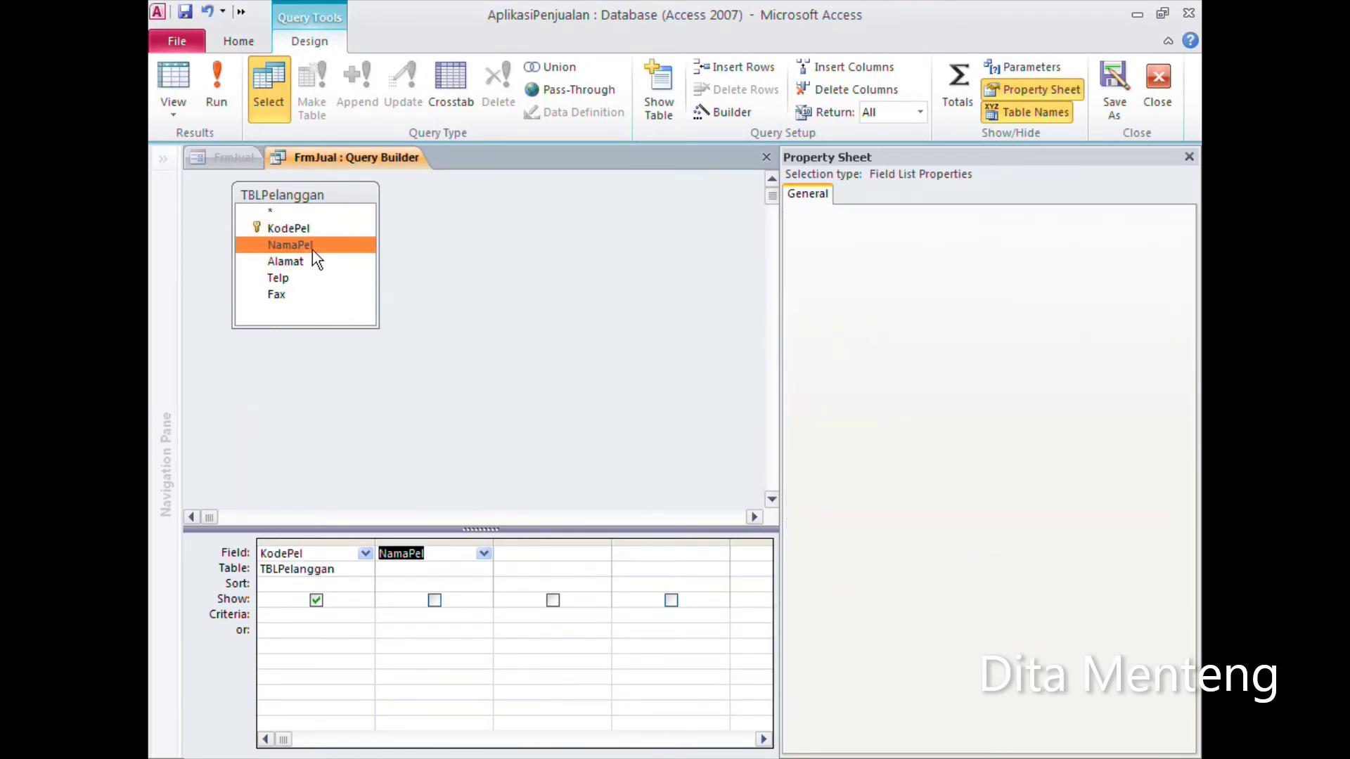
left_click(291, 585)
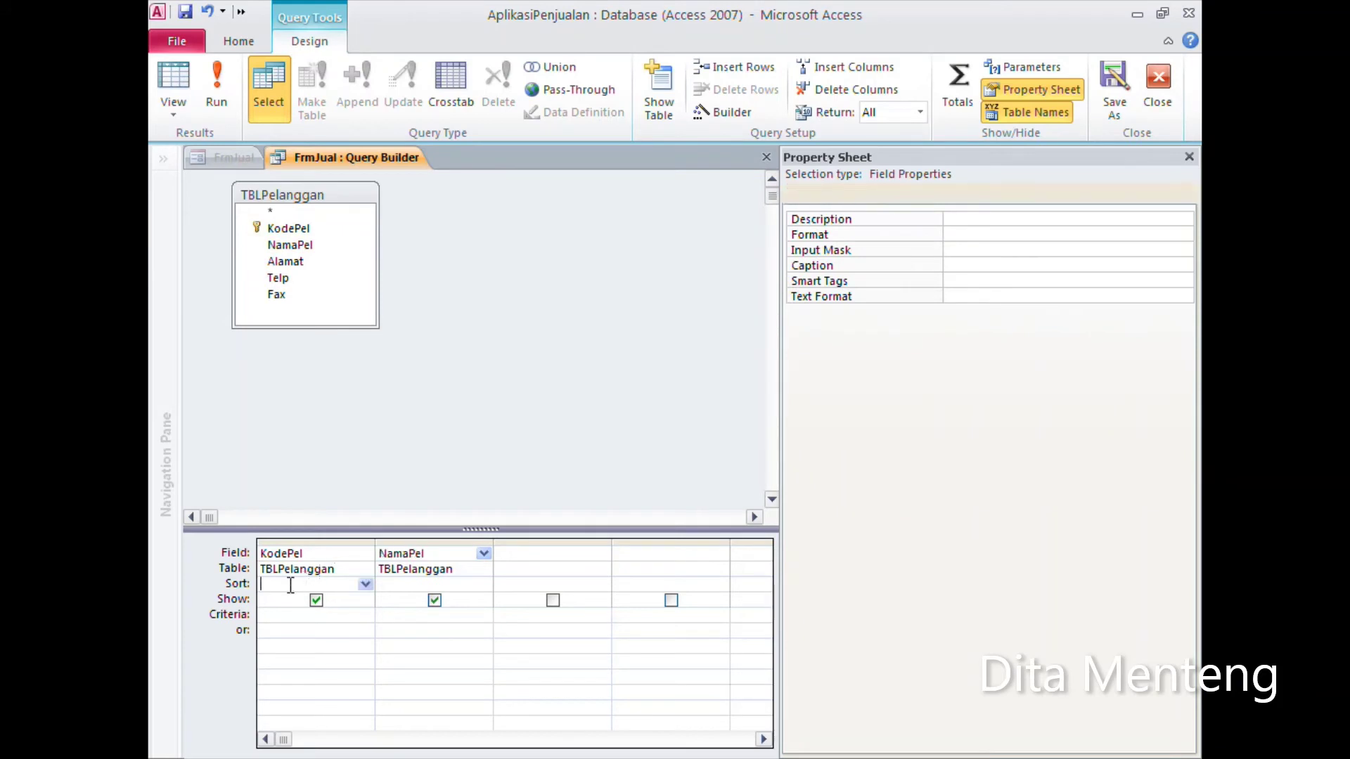
left_click(366, 585)
left_click(288, 597)
left_click(318, 631)
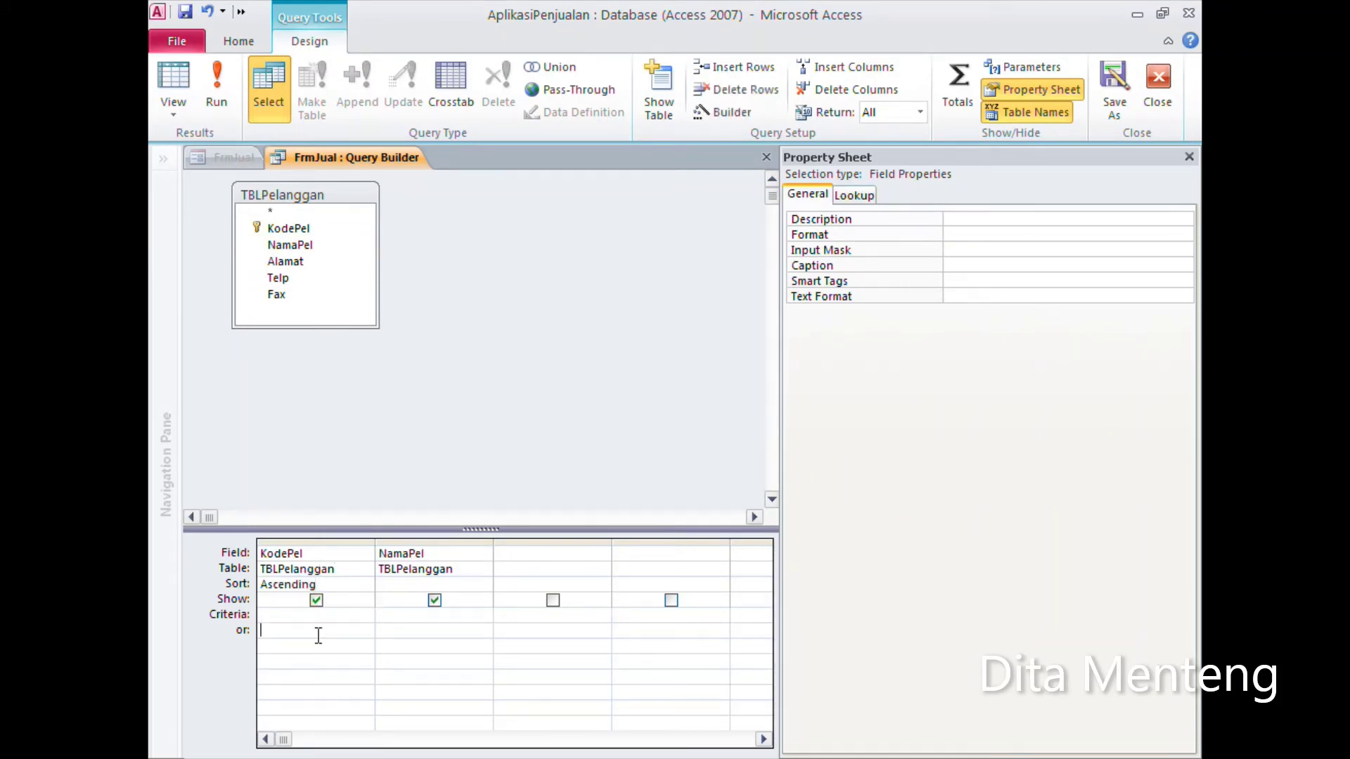
left_click(185, 13)
left_click(767, 158)
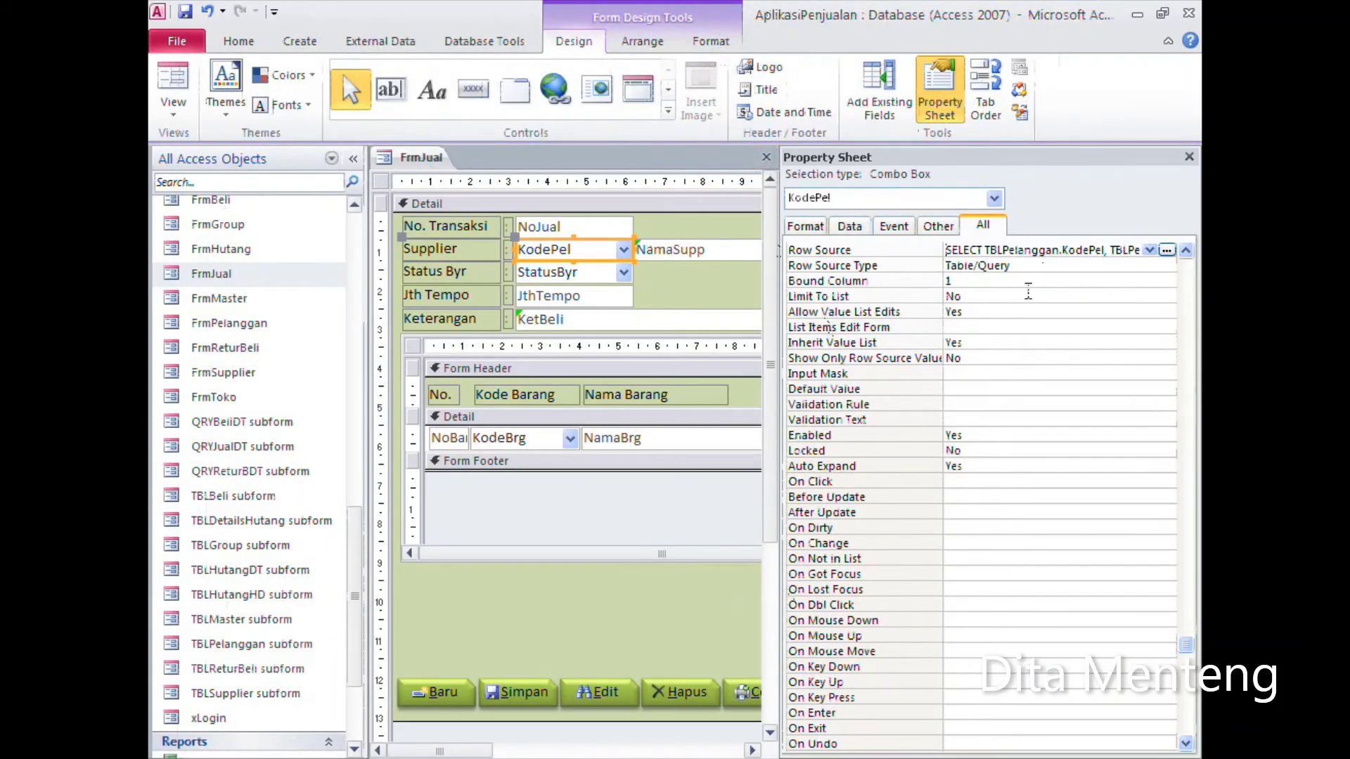
Step: Review the limit-to-list setting and the StatusByr and JthTempo controls
left_click(798, 295)
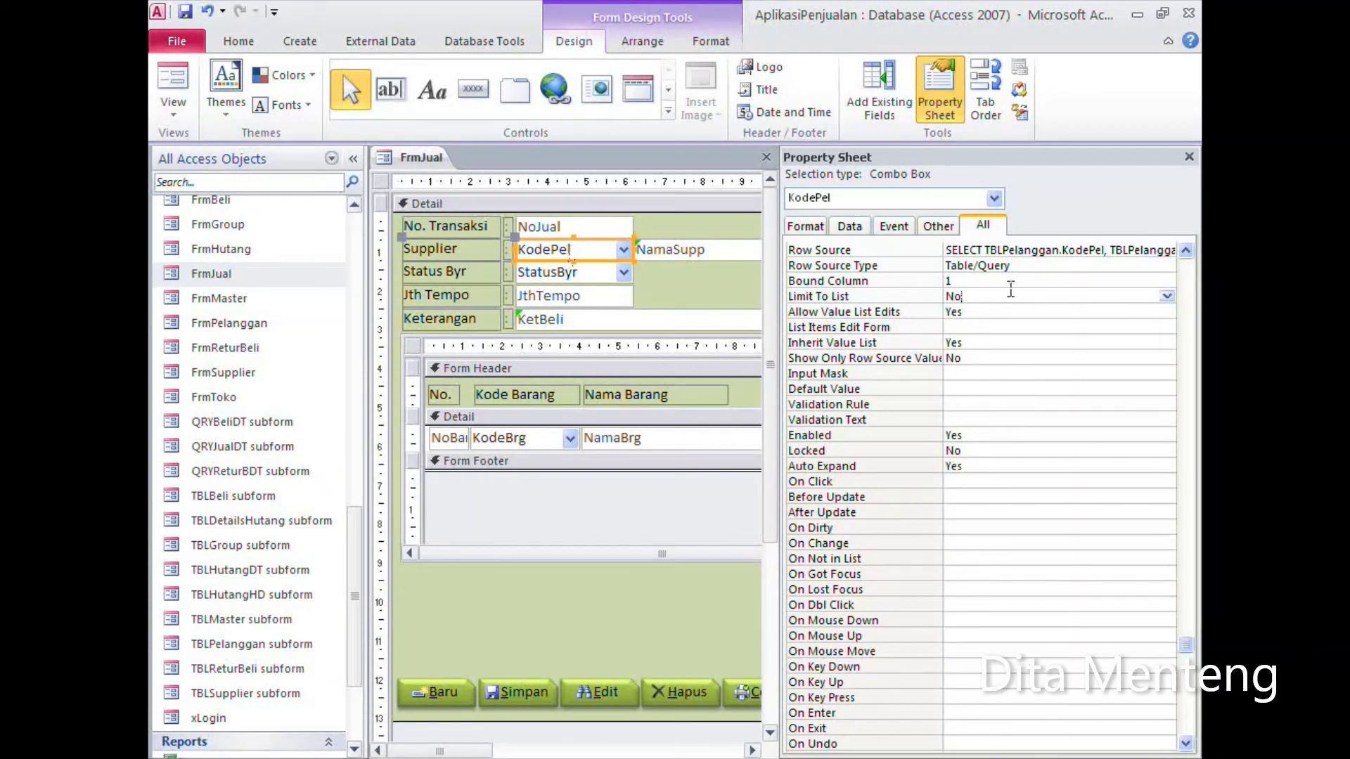
scroll(1010, 313, "up", 1)
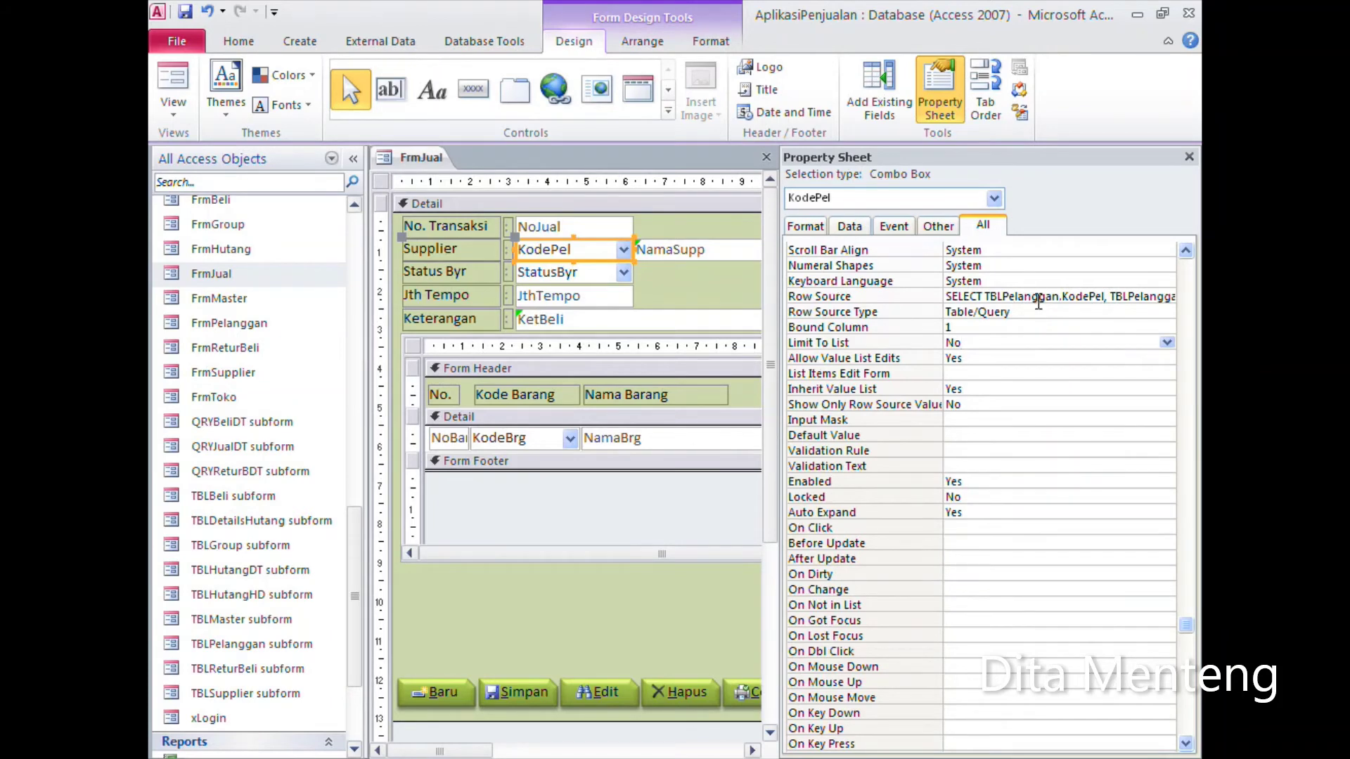
left_click(592, 272)
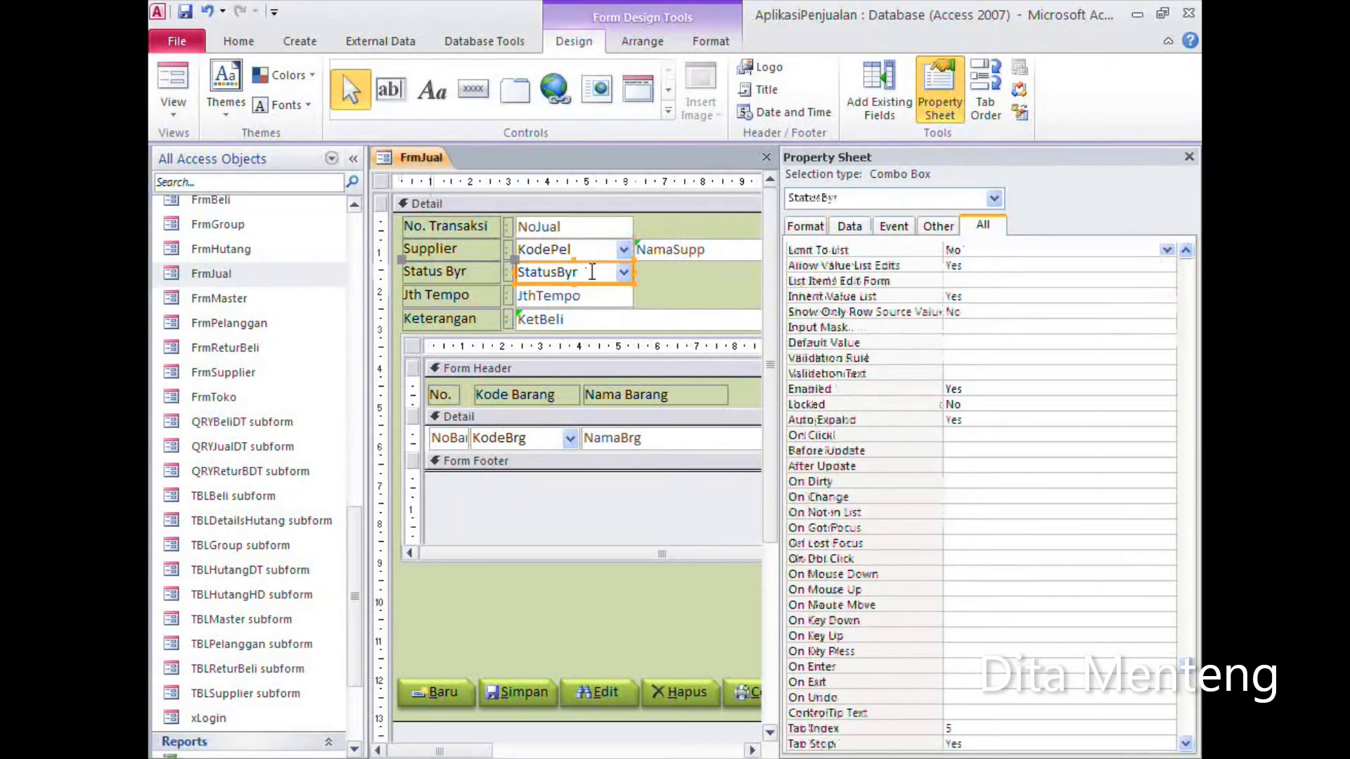
left_click(597, 296)
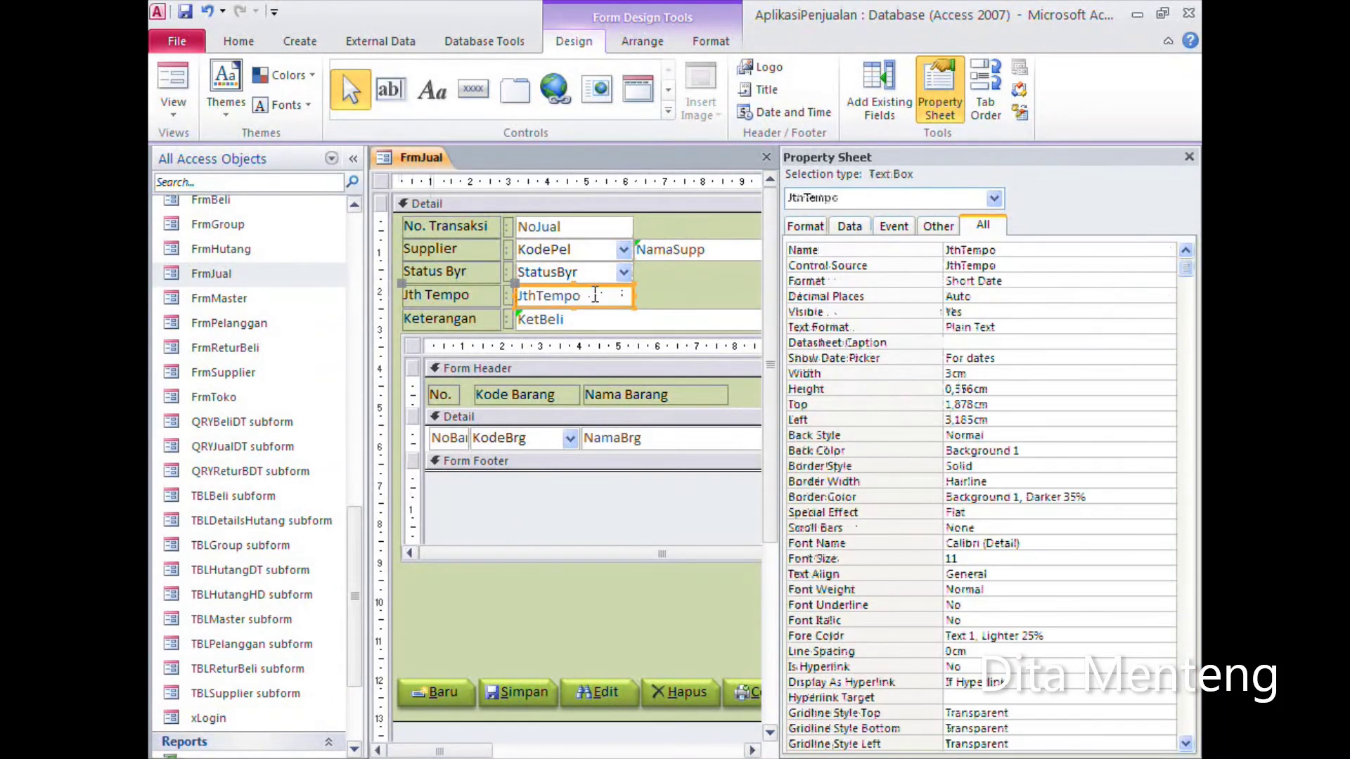
Step: Set the NamaSupp supplier name box's Control Source to NamaPel
left_click(707, 250)
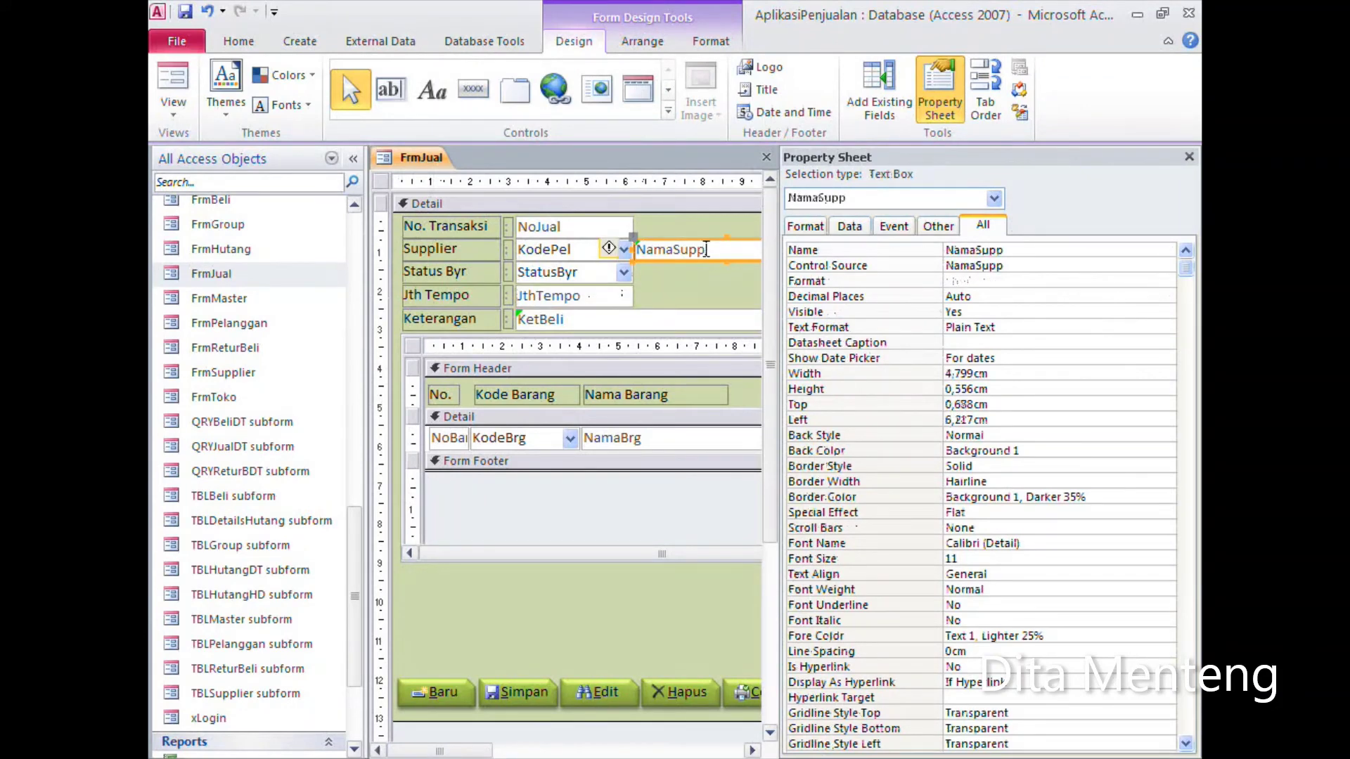
left_click(1028, 264)
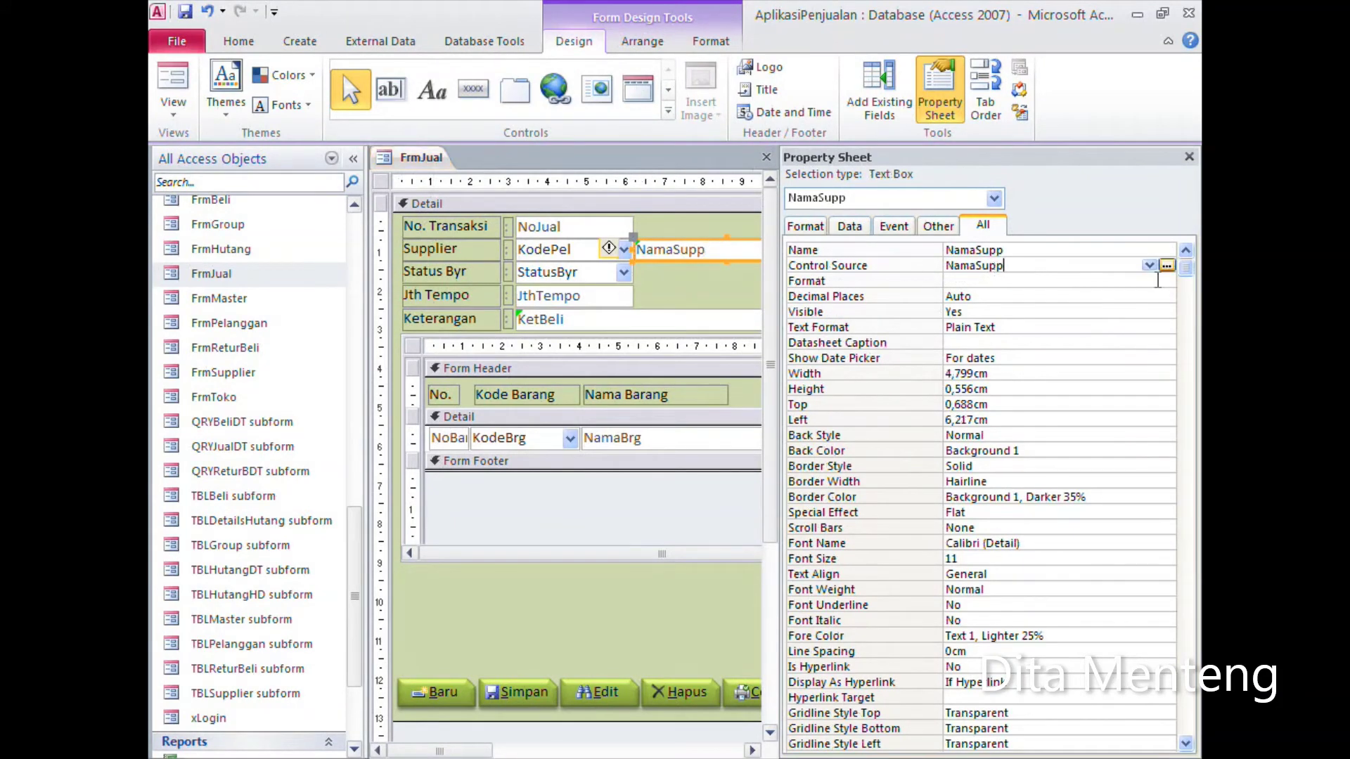
left_click(1150, 266)
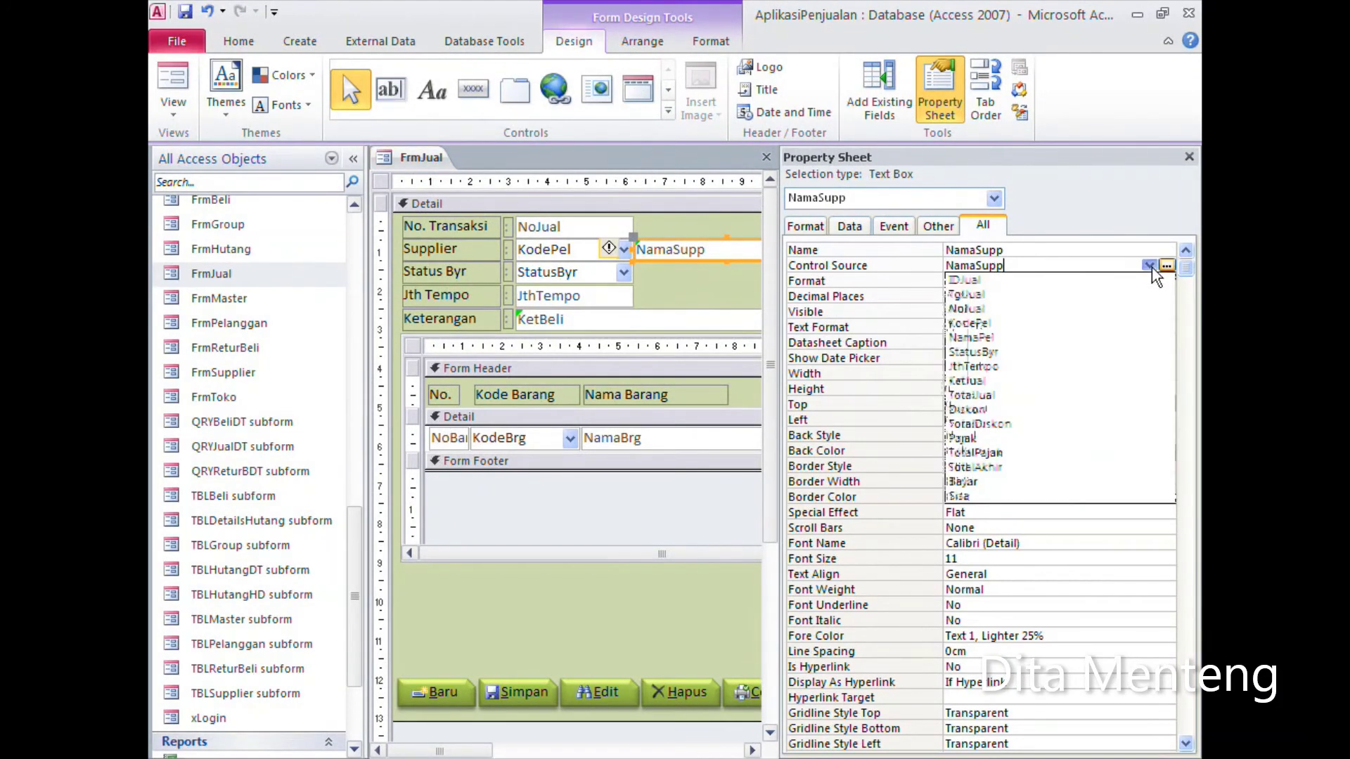
left_click(1023, 340)
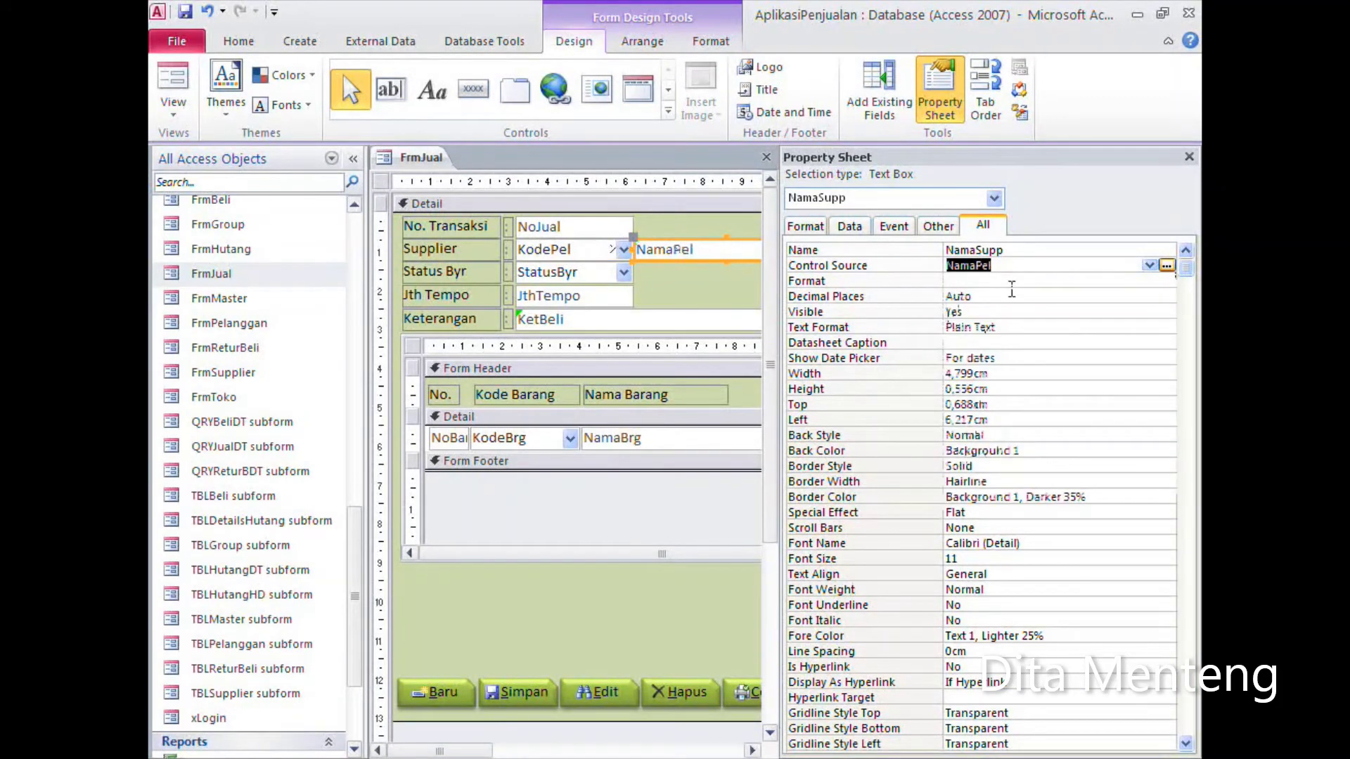
Step: Rename the supplier name text box from NamaSupp to NamaPel
right_click(962, 266)
left_click(1002, 353)
double_click(978, 250)
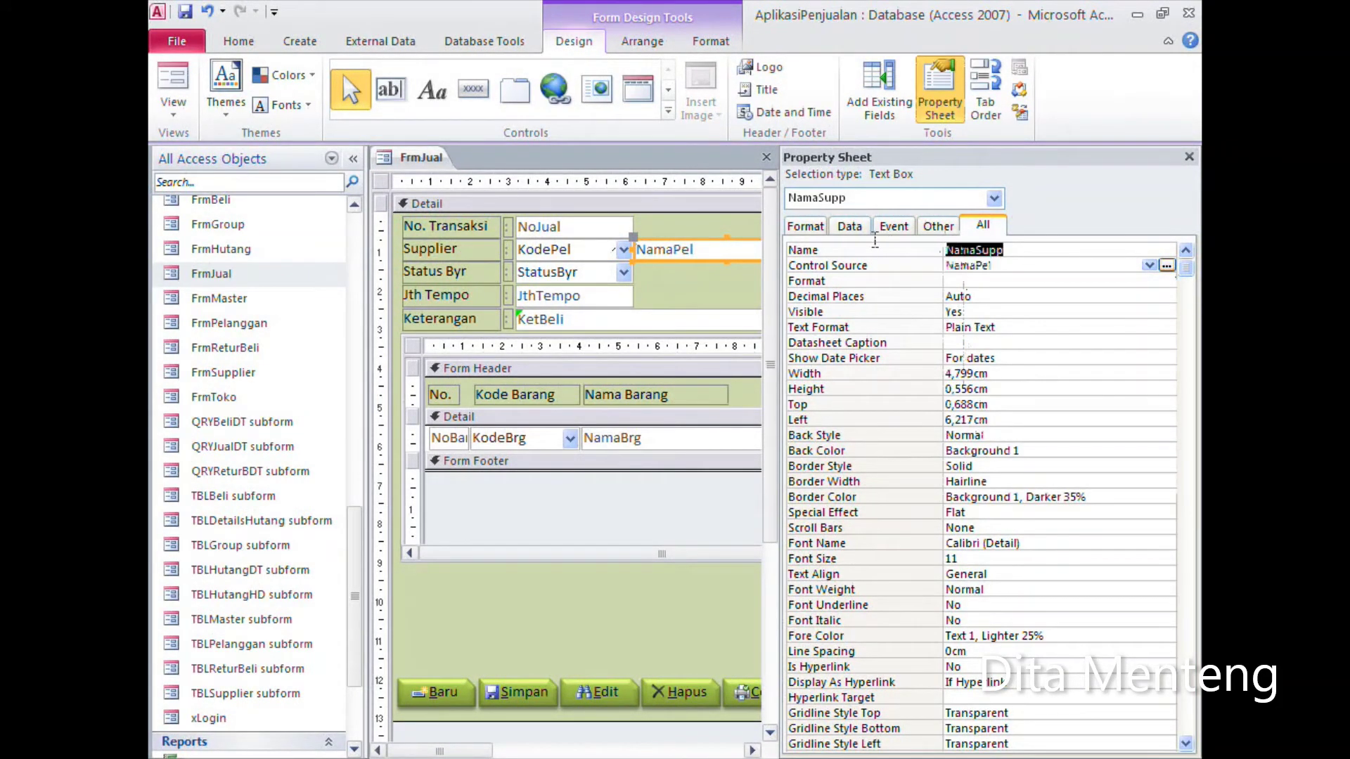
right_click(976, 253)
left_click(1032, 371)
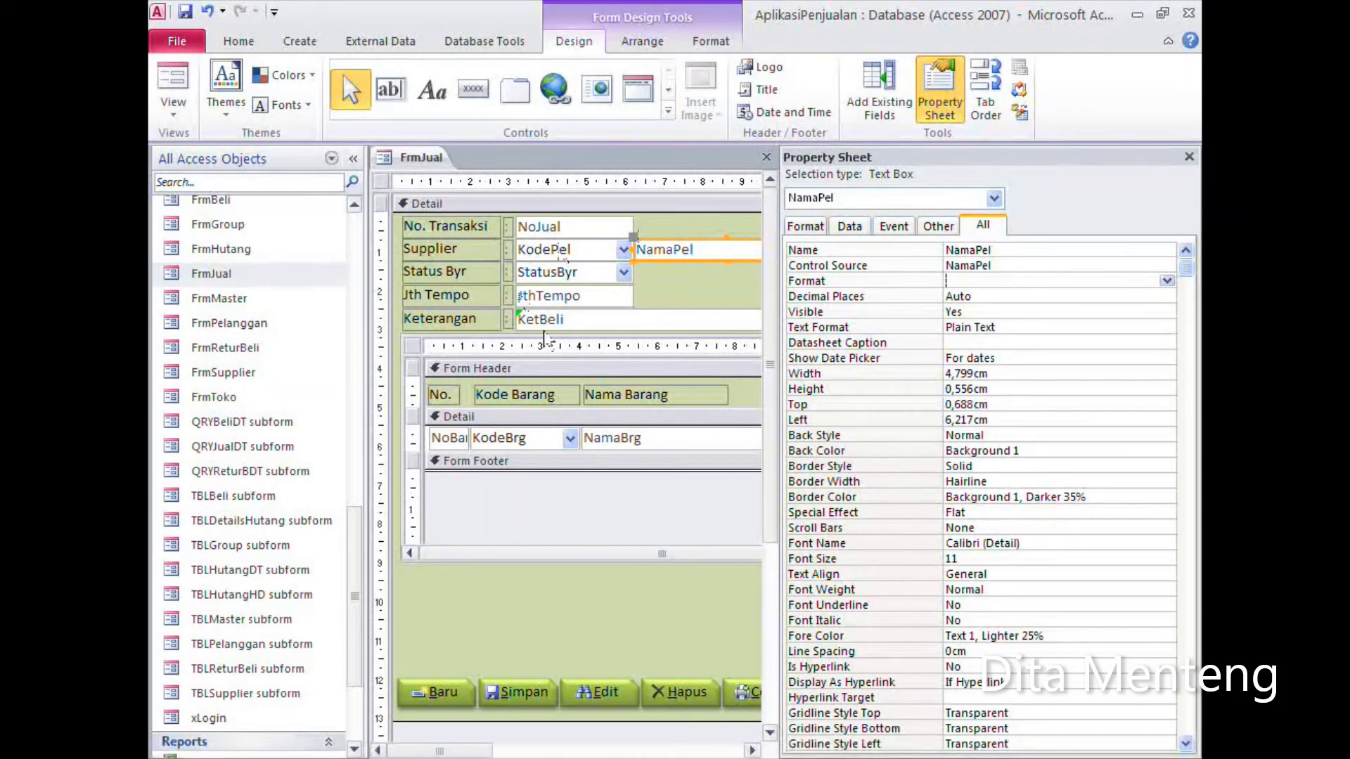
Step: Set the KetBeli remarks box's Control Source to the KetJual field
left_click(567, 321)
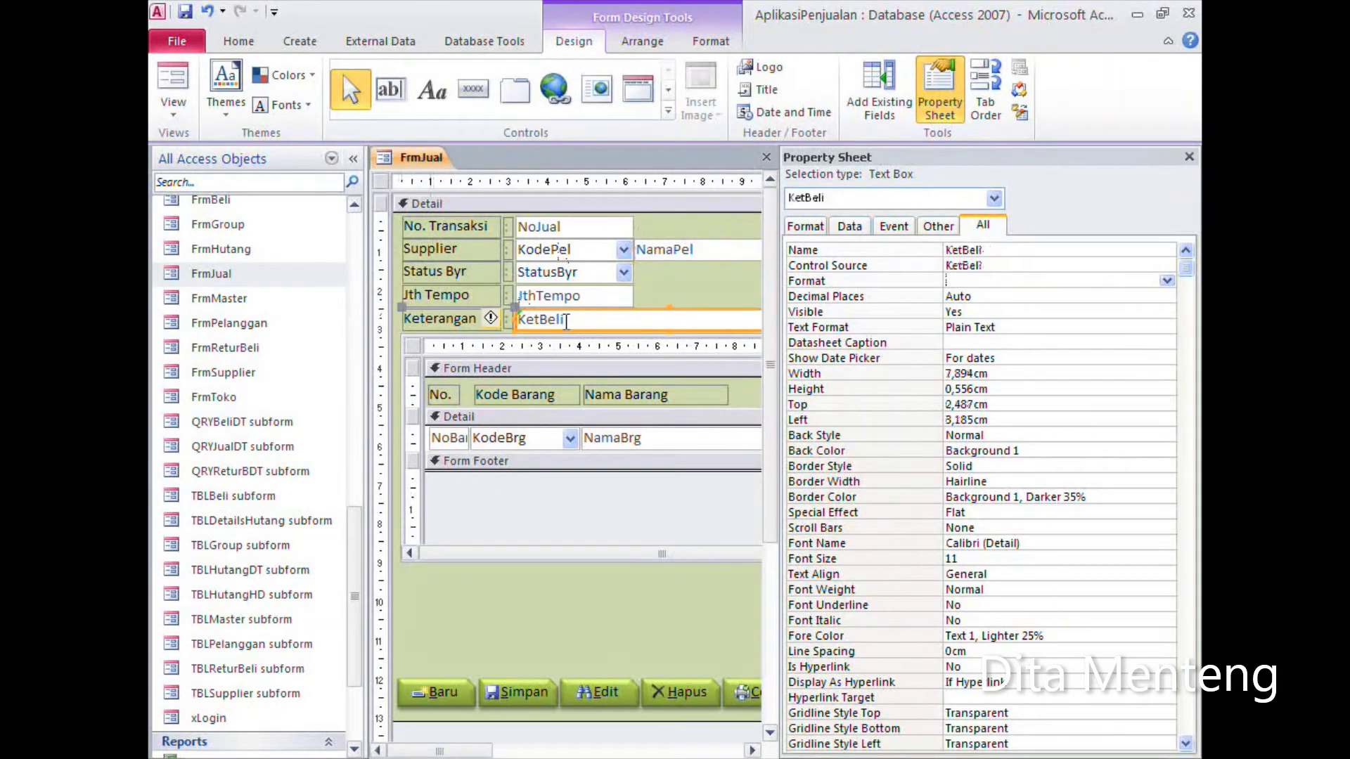
left_click(1026, 264)
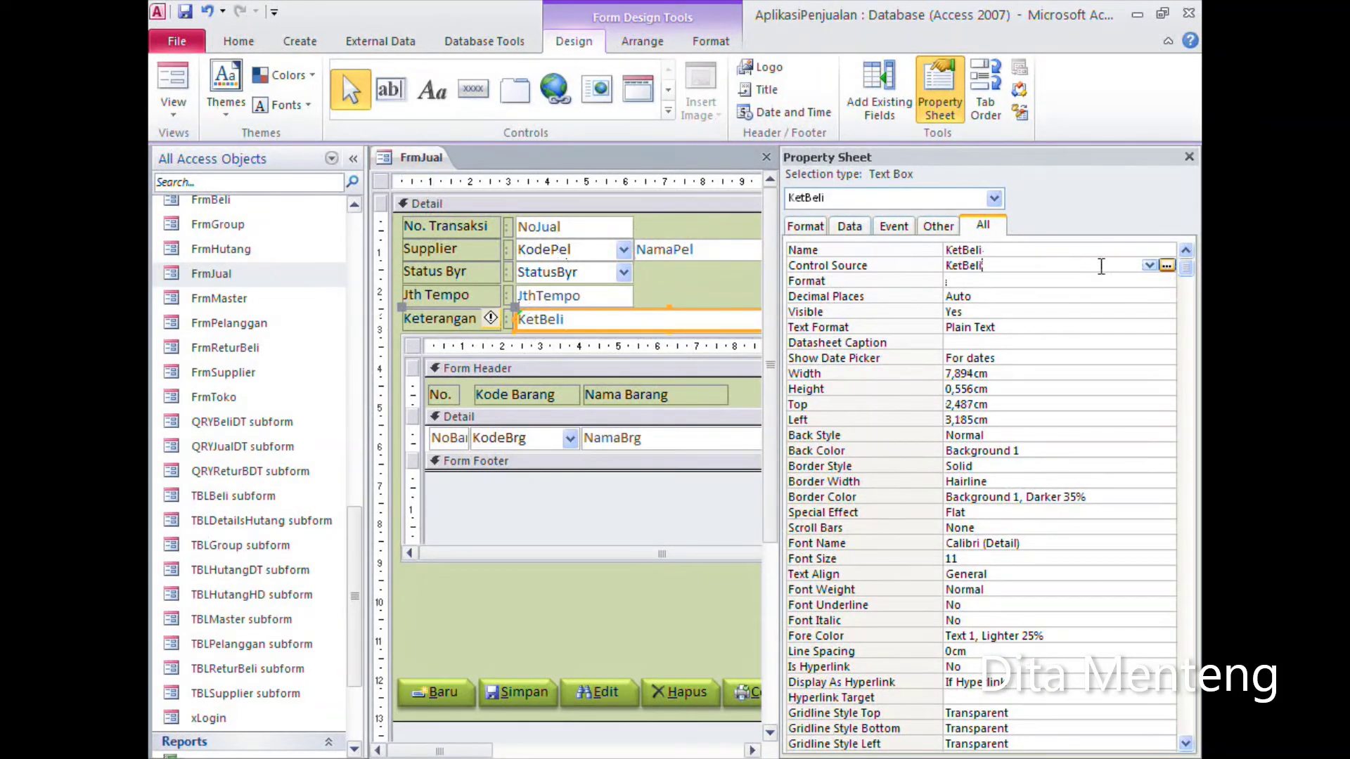
left_click(1149, 265)
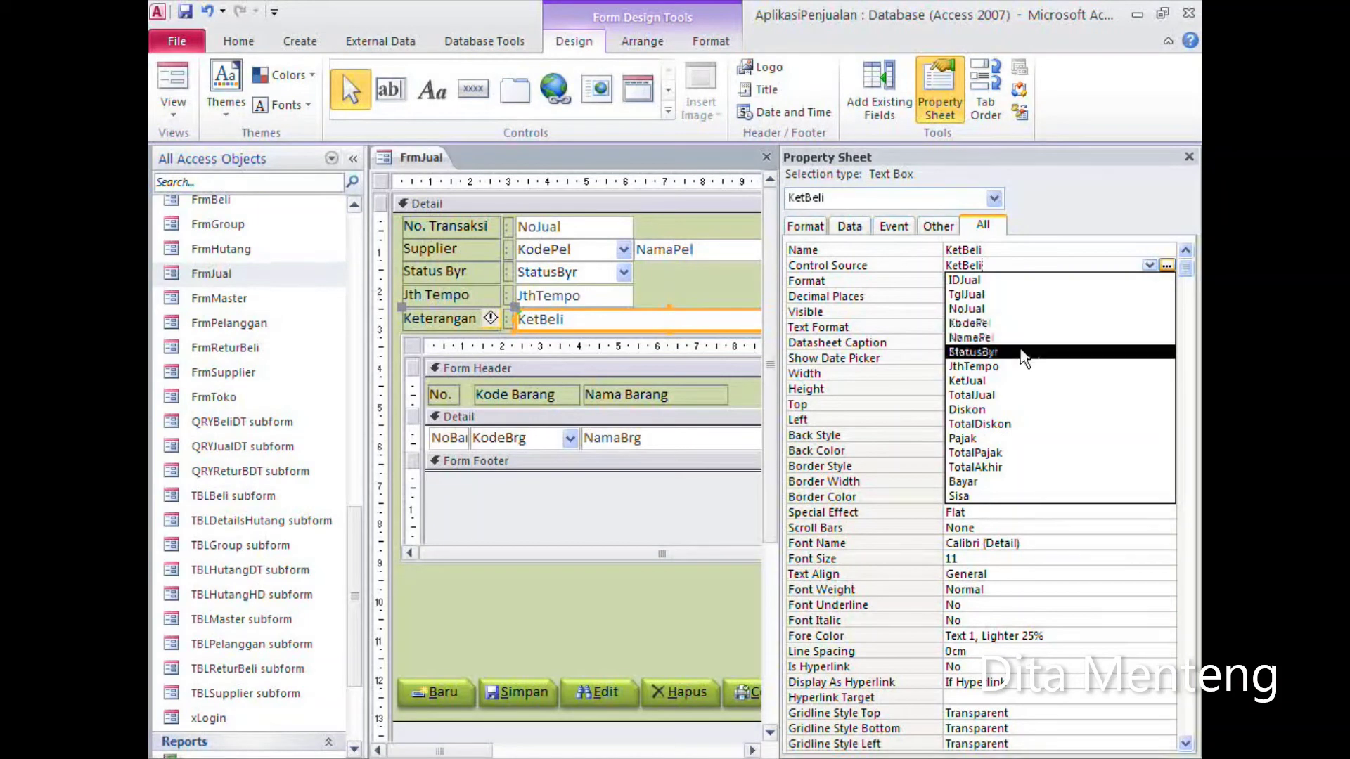
left_click(1020, 380)
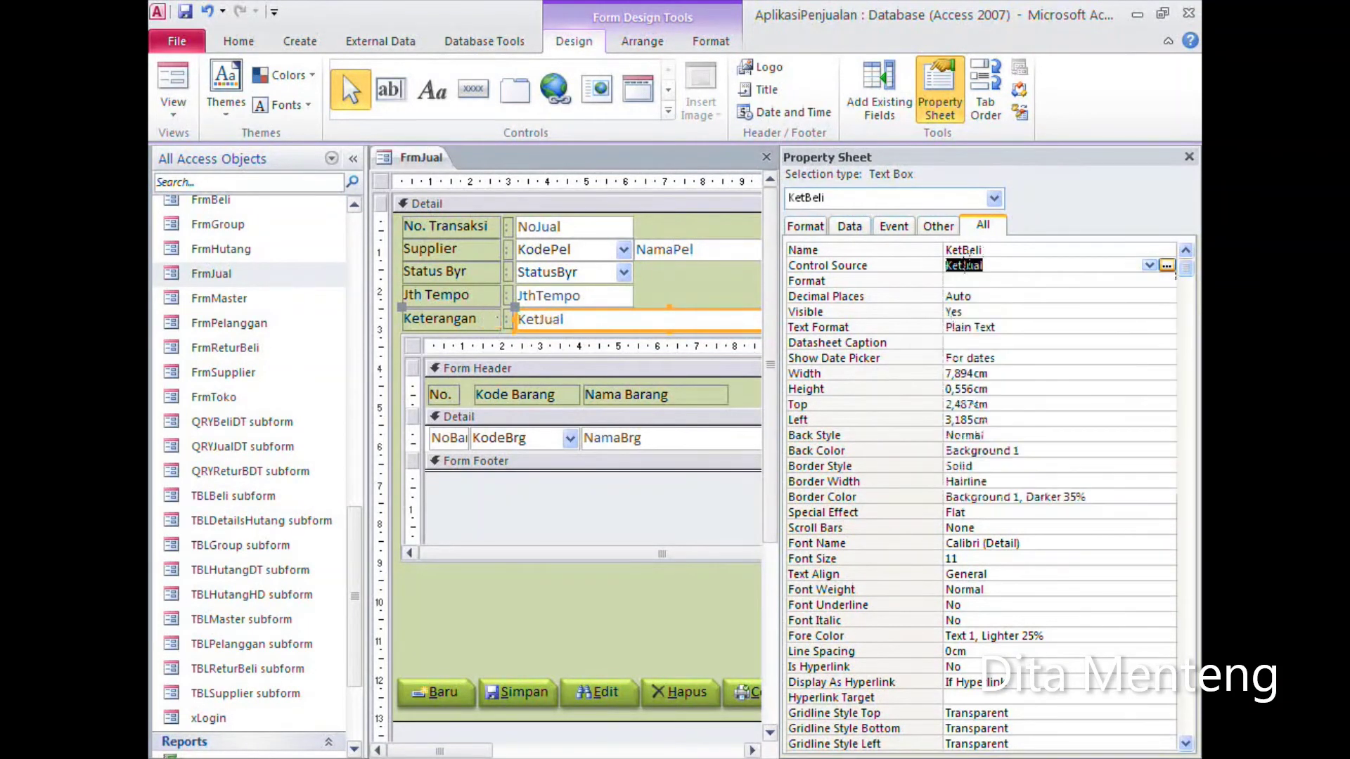
Step: Rename the remarks box from KetBeli to KetJual
right_click(969, 266)
key("Escape")
left_click(956, 249)
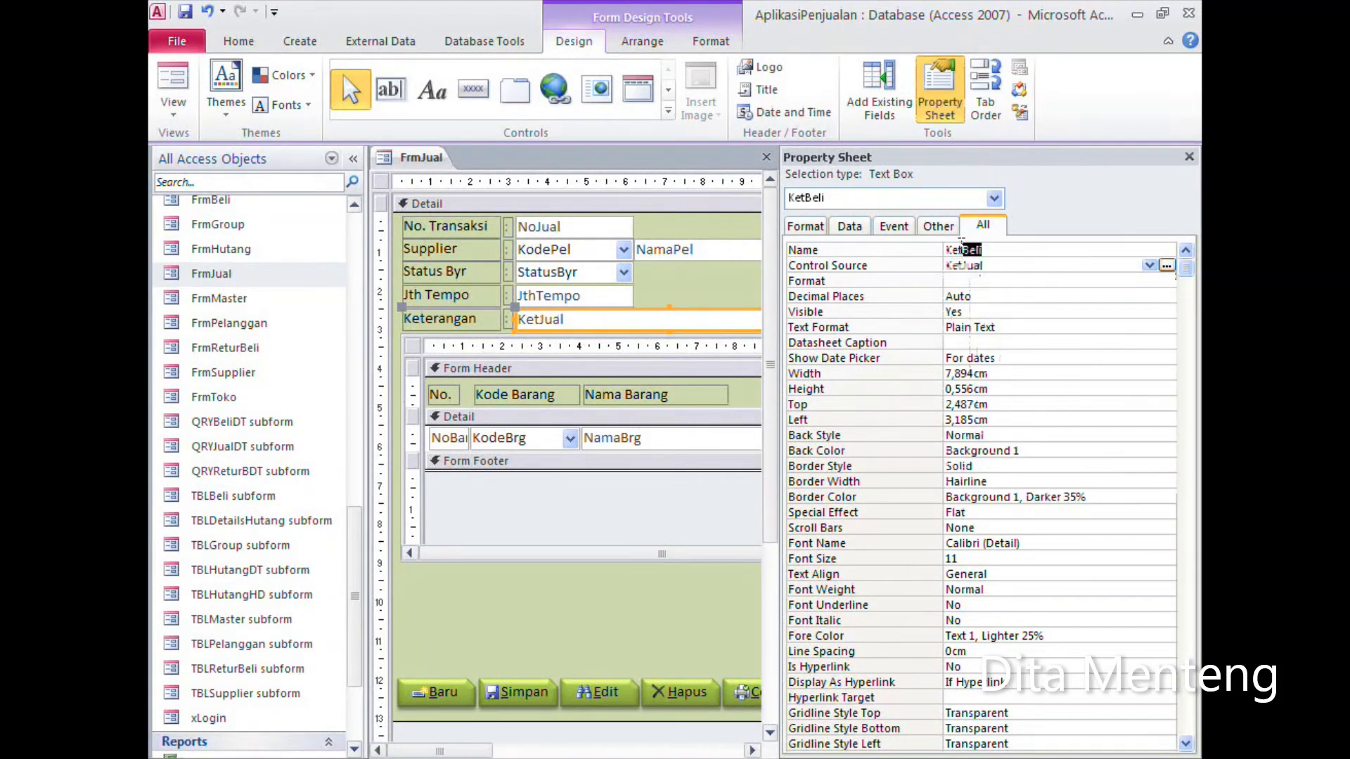
right_click(957, 249)
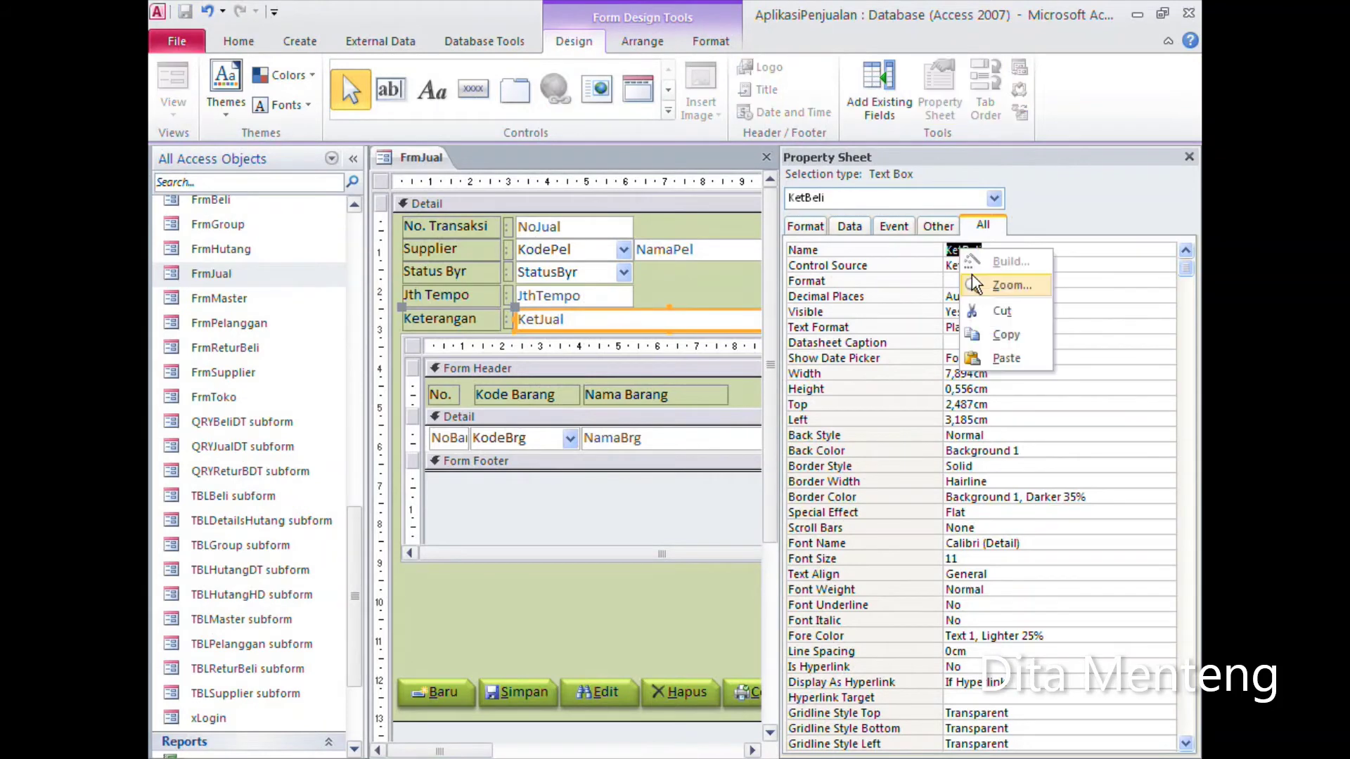
left_click(1003, 353)
left_click(1010, 312)
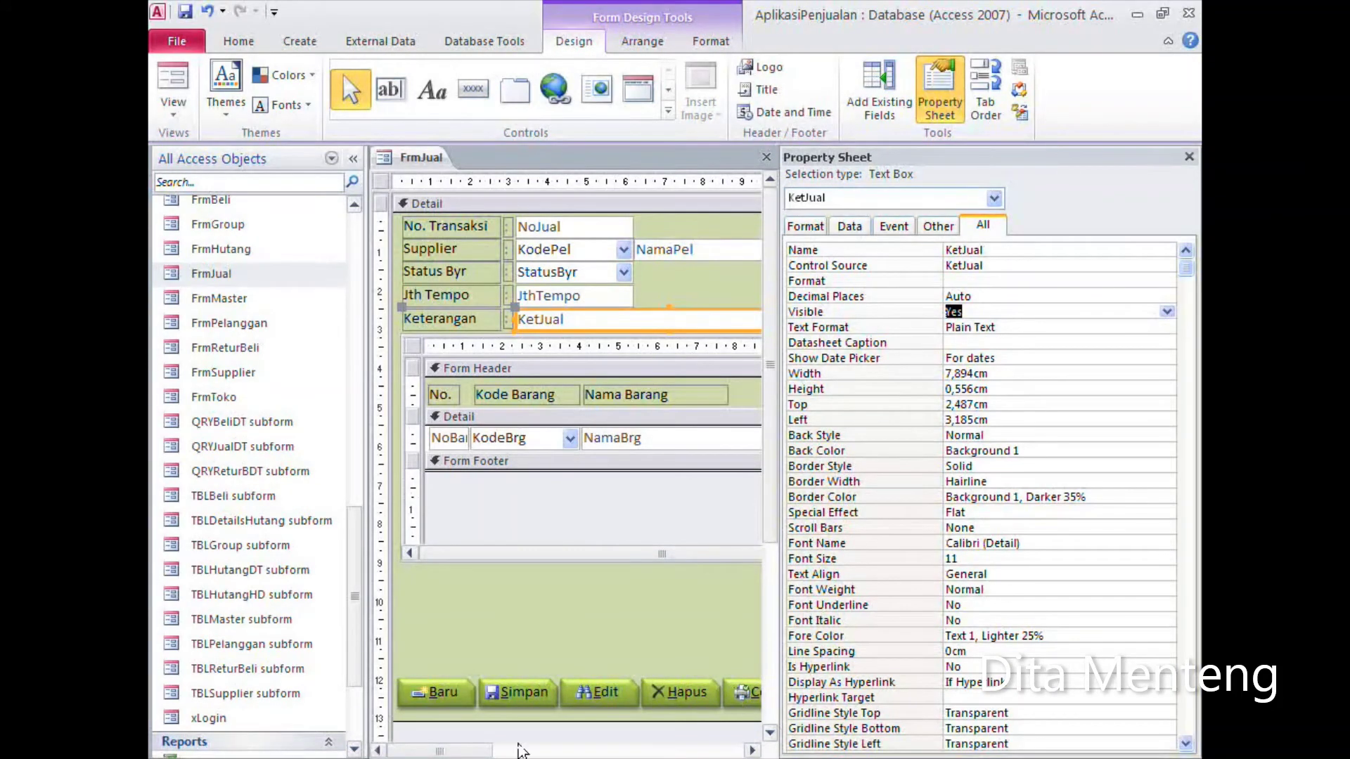
left_click_drag(439, 751, 661, 751)
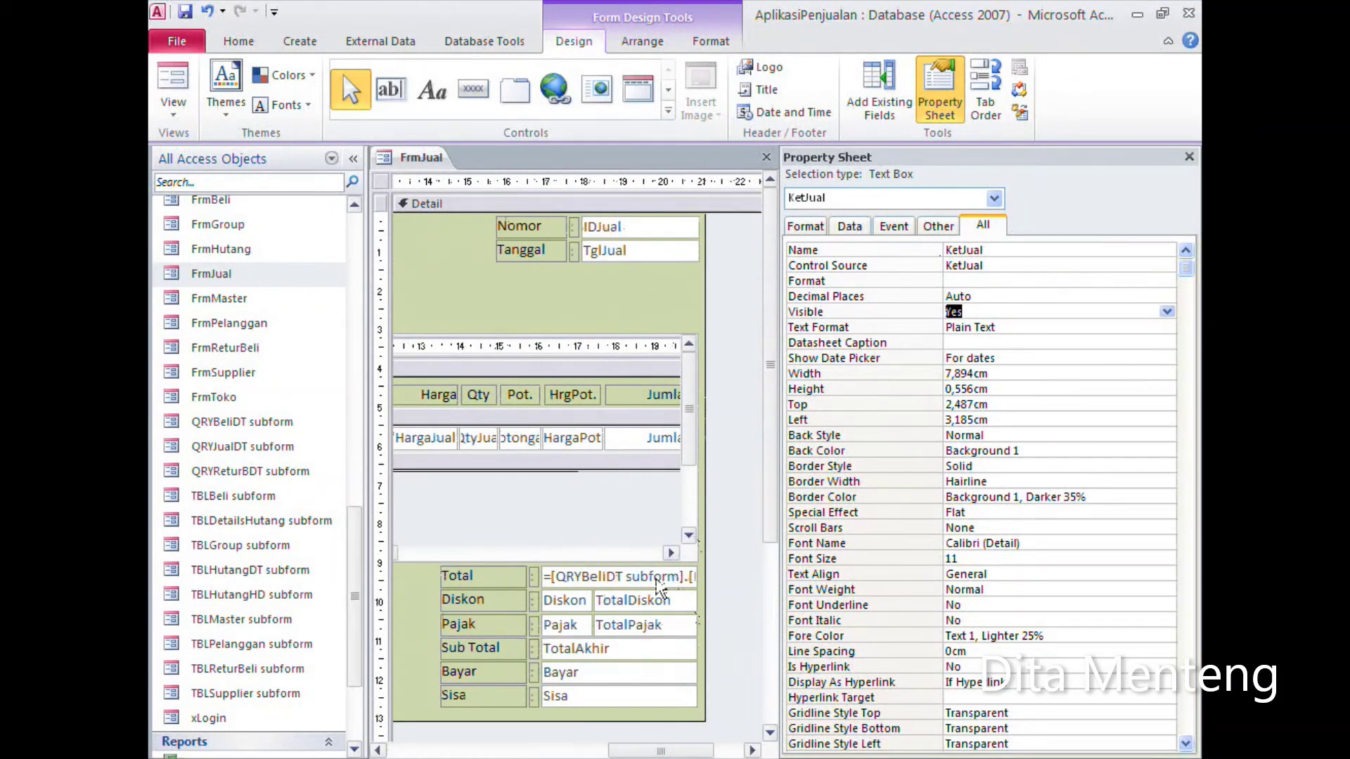
Step: Change the Total box's Control Source to =[QRYJualDT subform].[Form]![TxtJumlah]
left_click(656, 580)
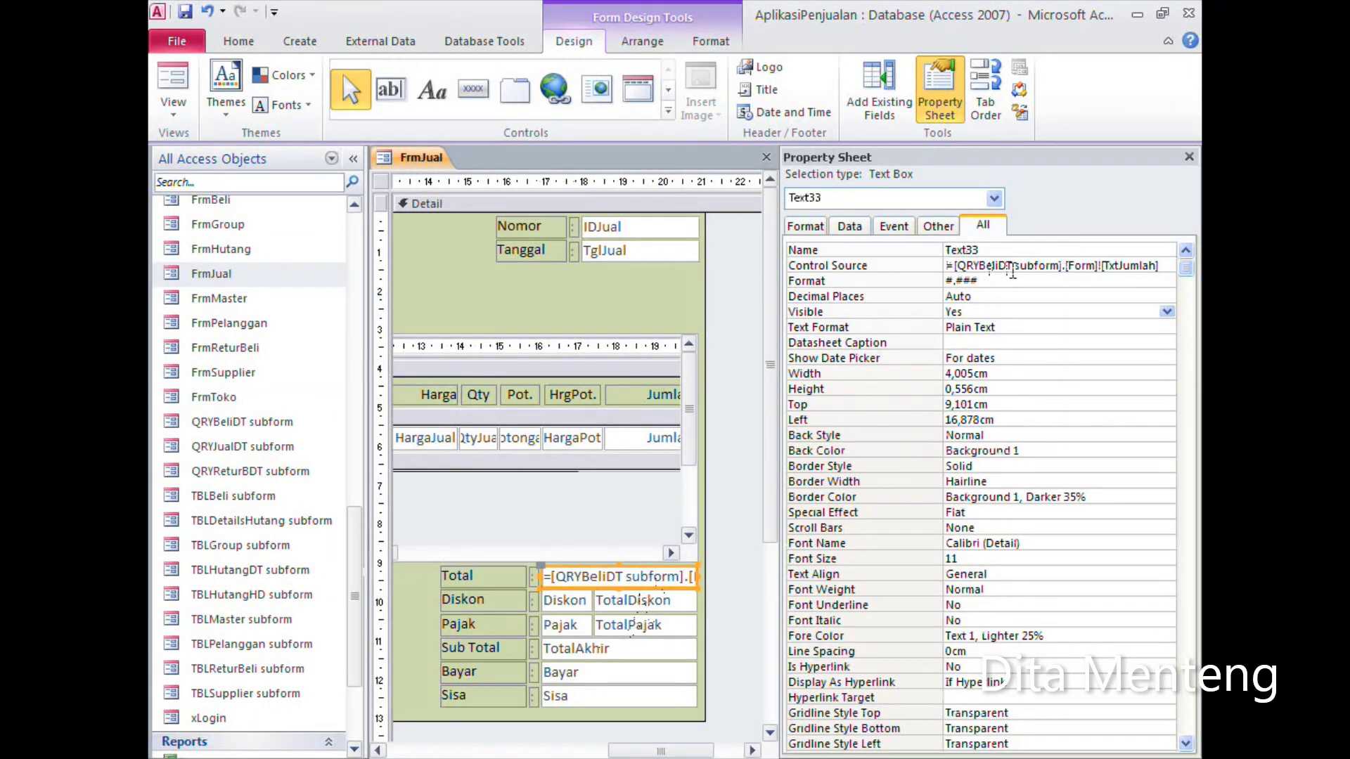
left_click(978, 265)
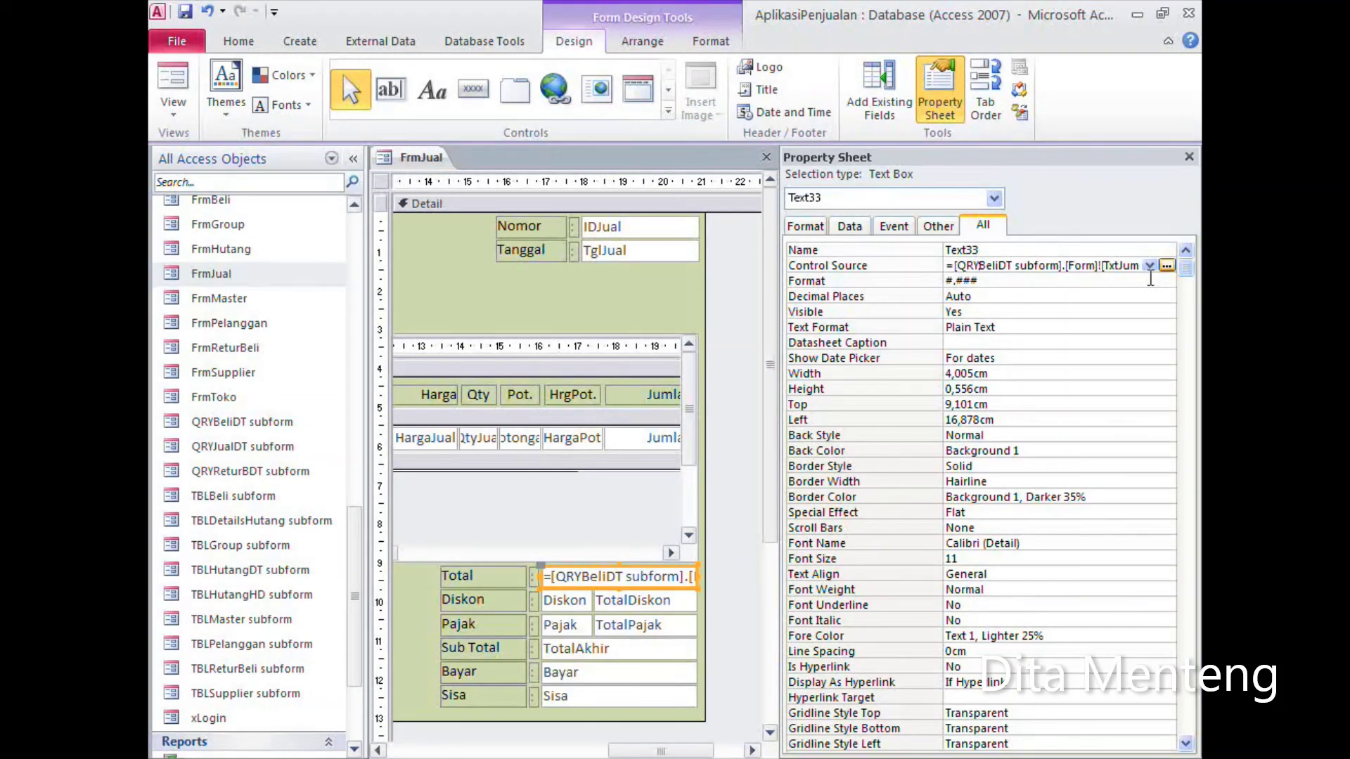
key("Delete")
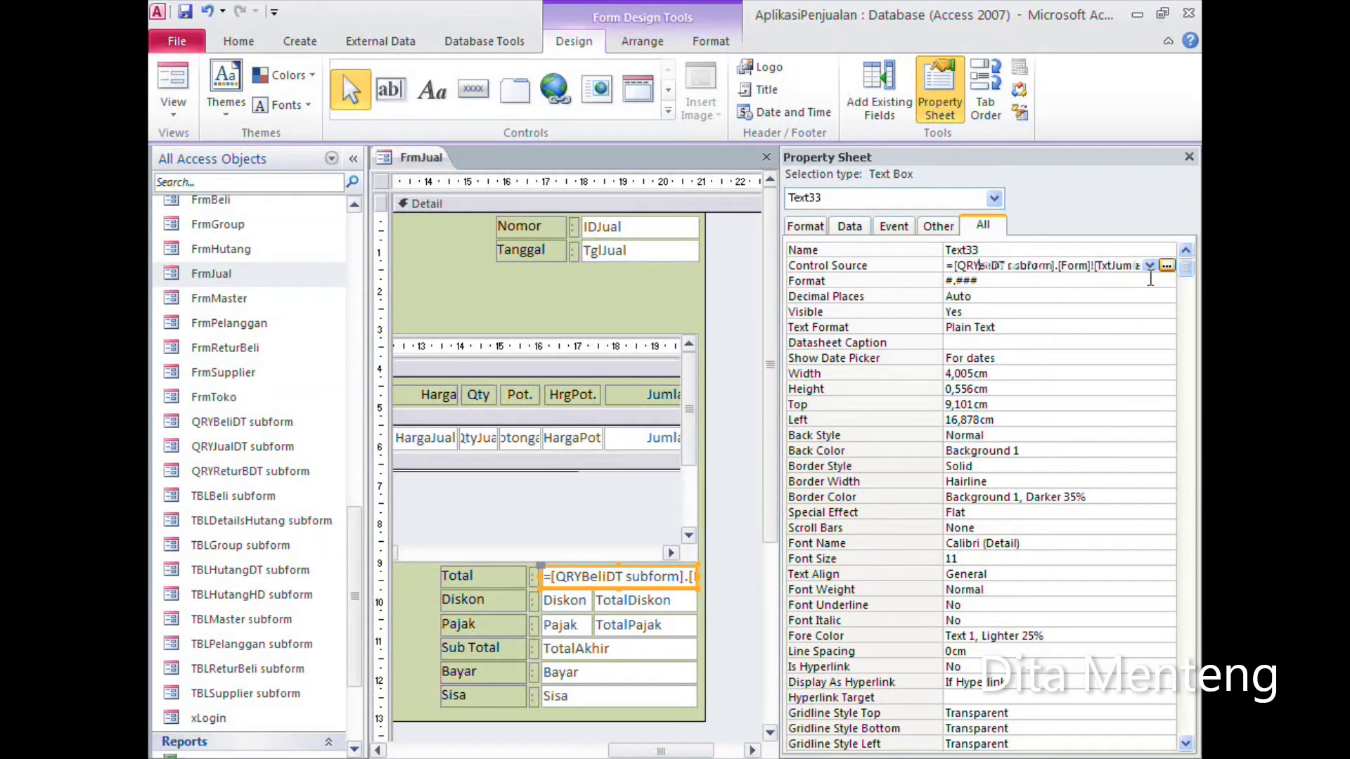
key("Delete")
key("Delete")
key("Delete")
type("Ju")
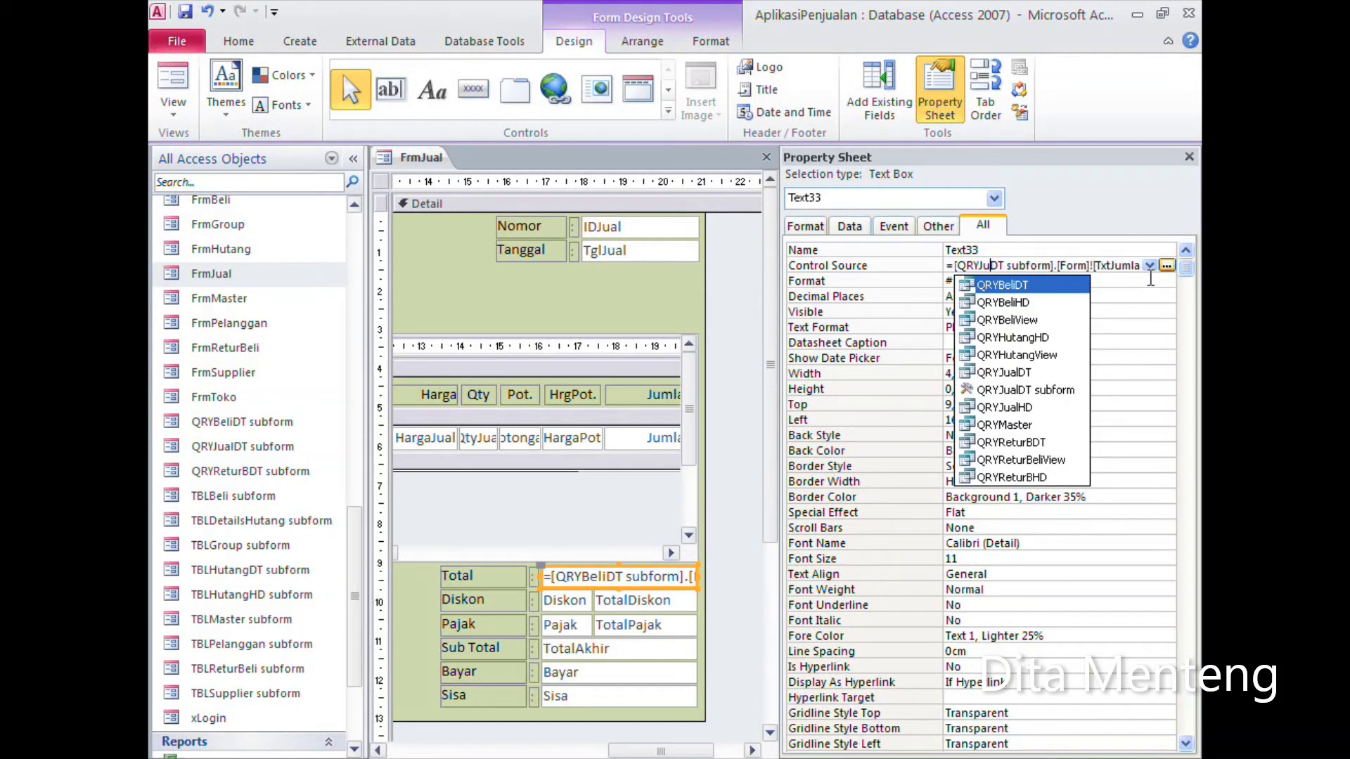
type("al")
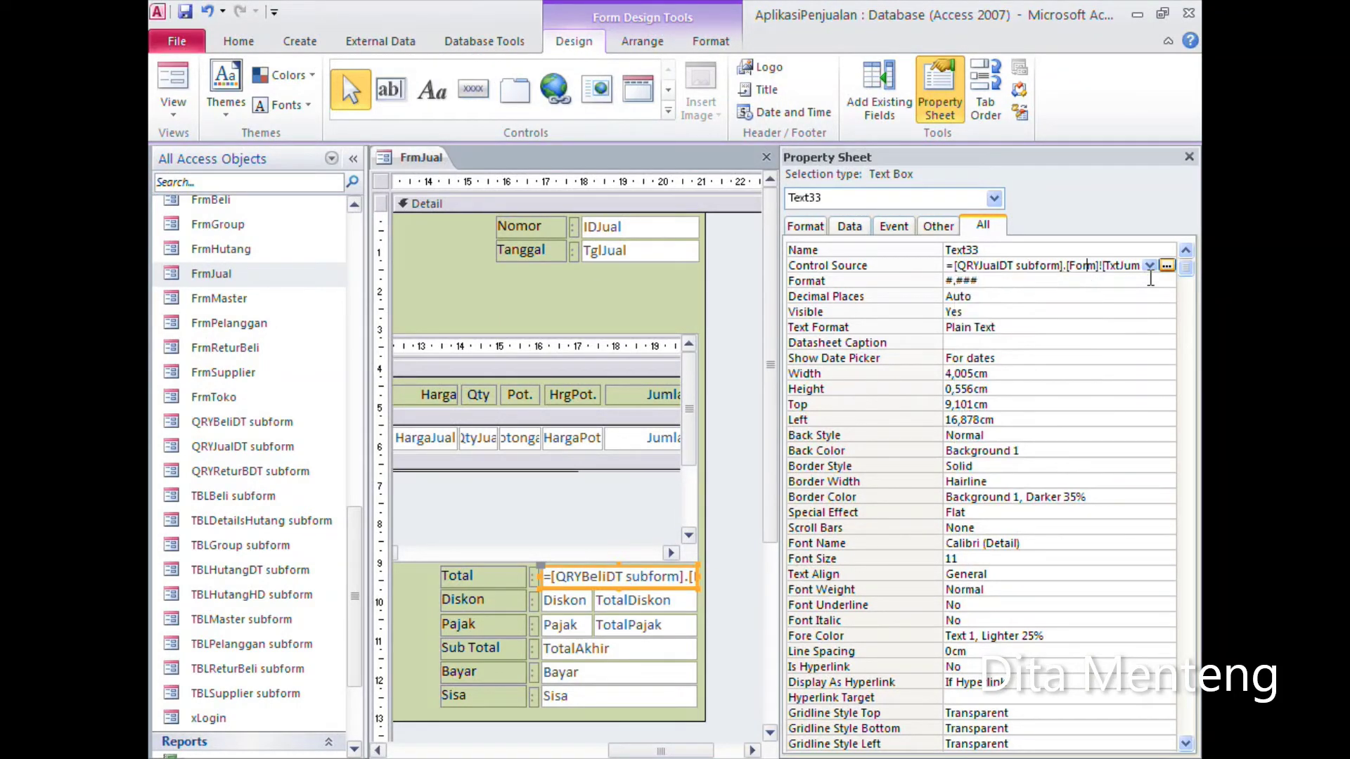
key("Return")
Step: Enlarge the subform footer, confirm TxtJumlah is =Sum([Jumlah]), and show the subform's Form properties
left_click(511, 470)
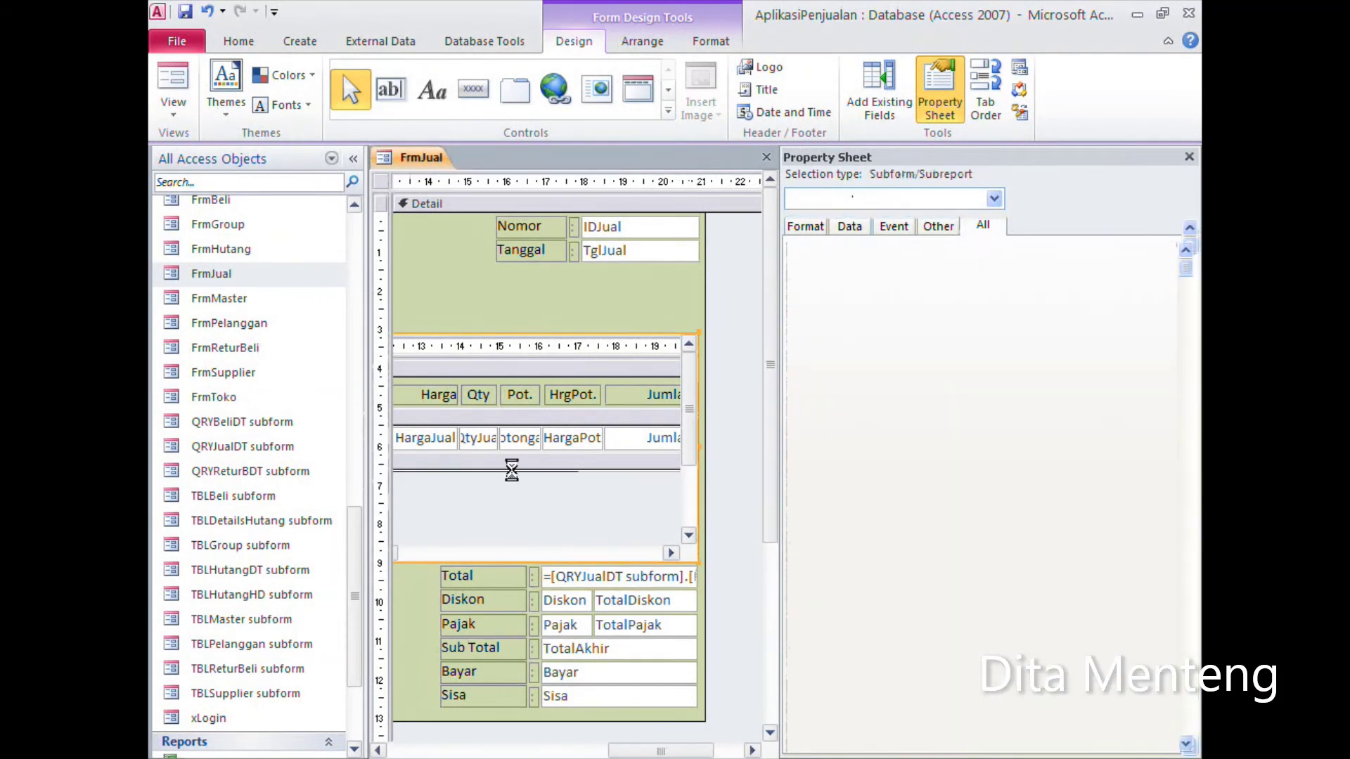
left_click(511, 470)
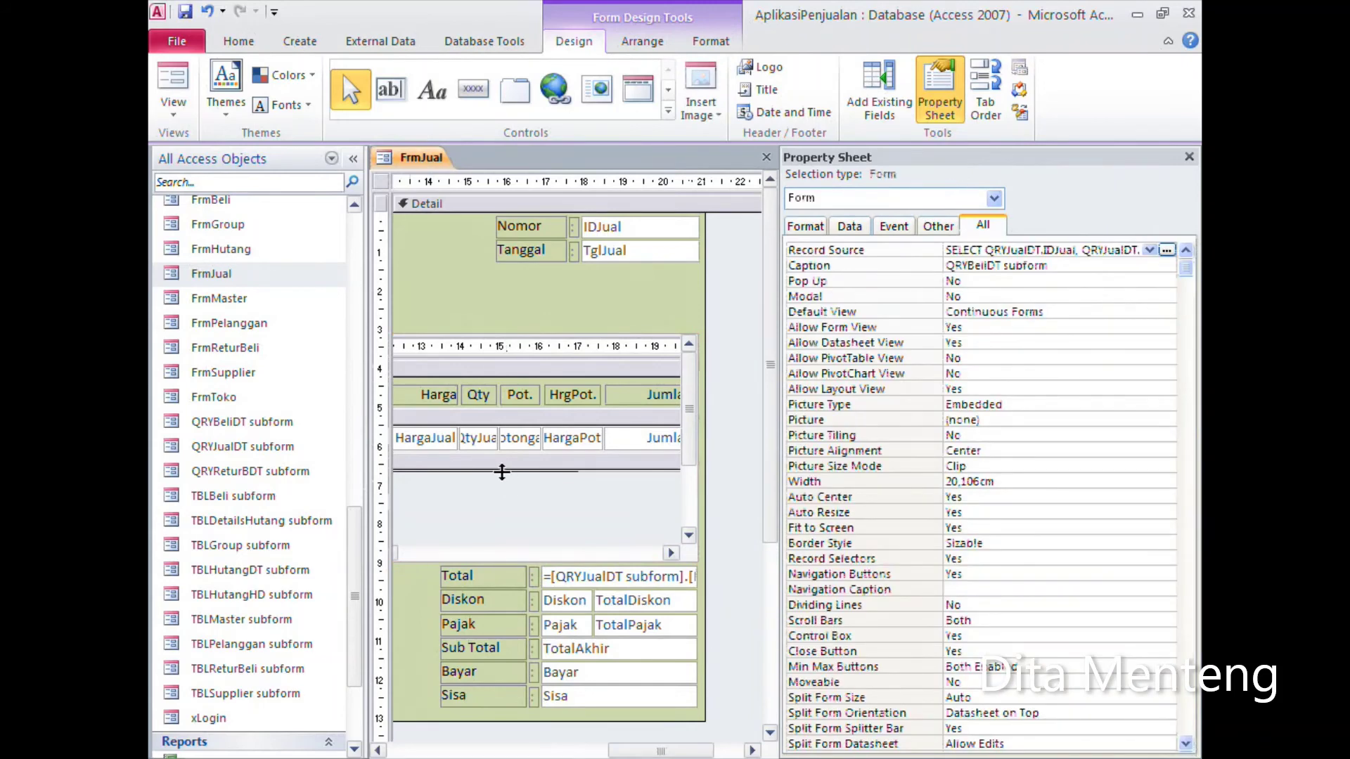
left_click(494, 472)
left_click_drag(483, 469, 485, 480)
left_click(511, 485)
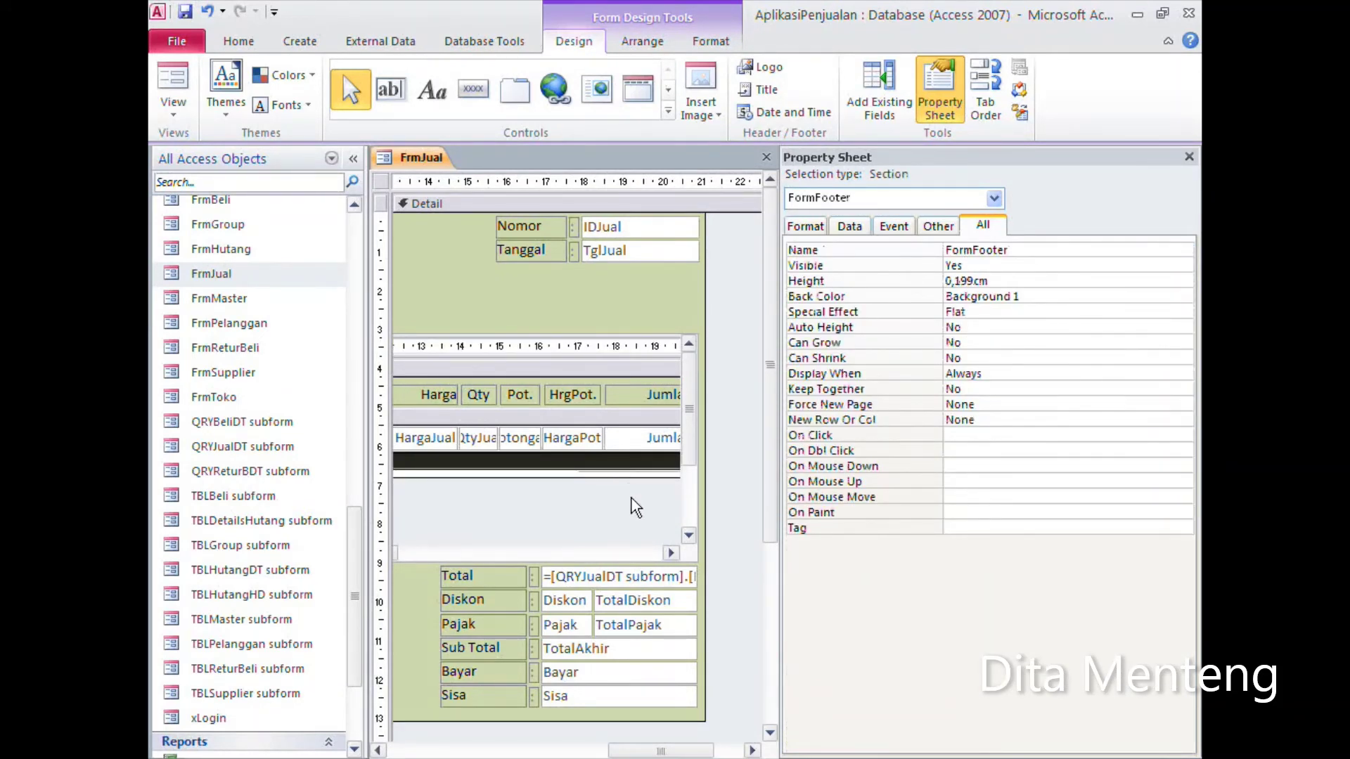
left_click(633, 471)
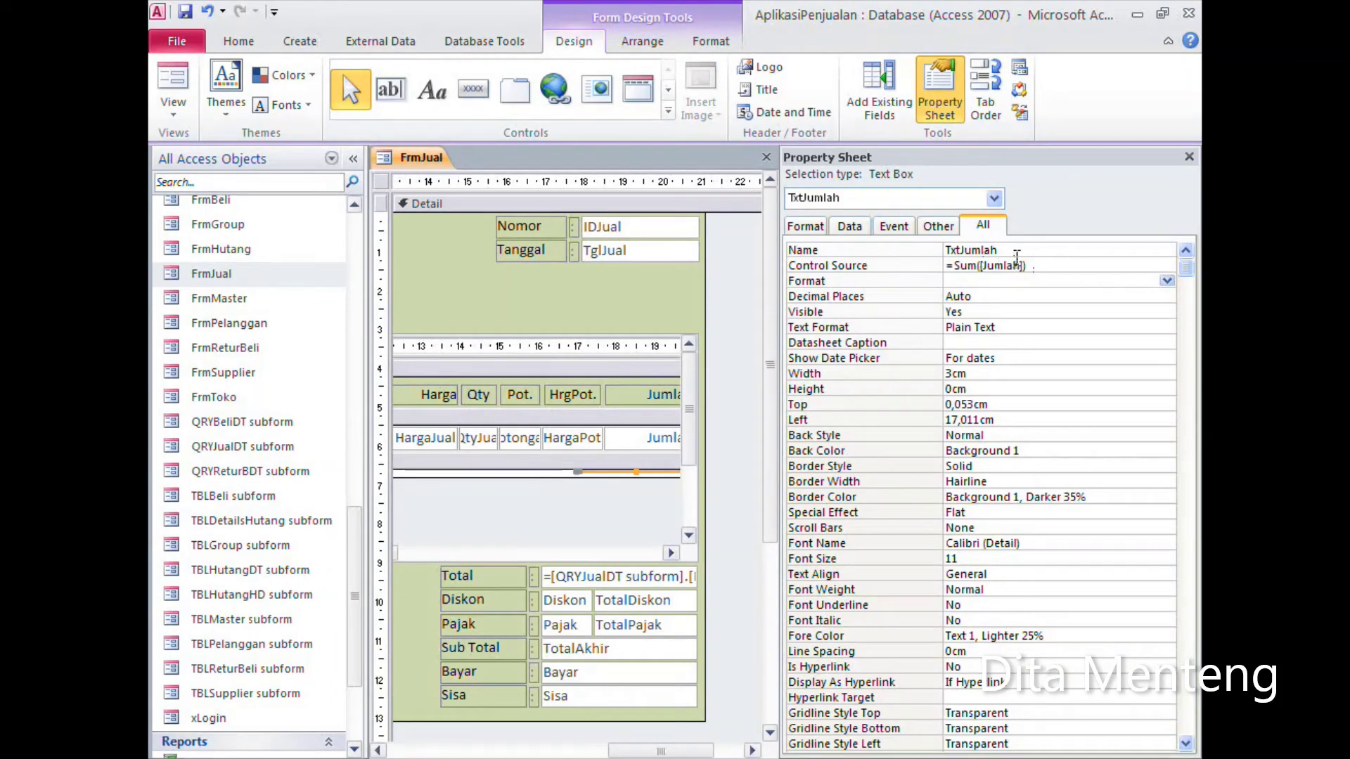
left_click(650, 578)
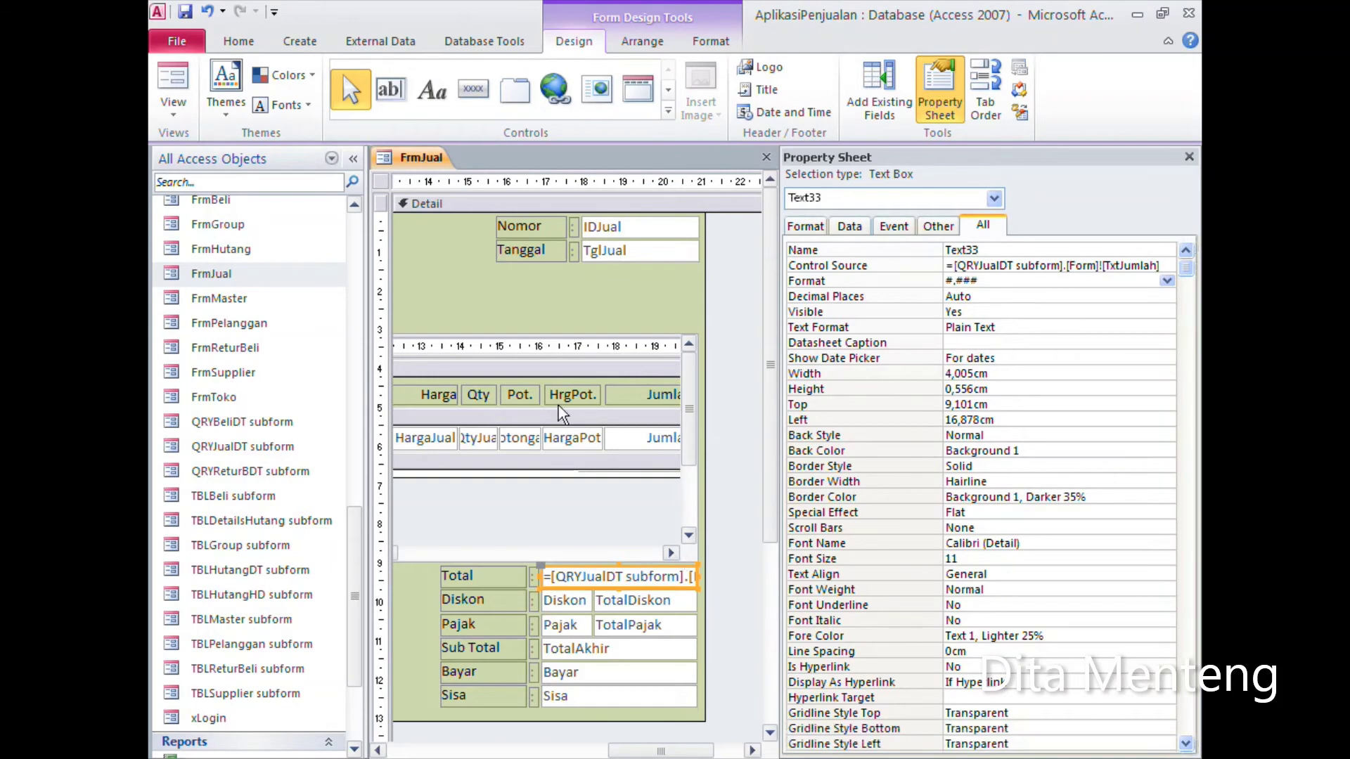
left_click(529, 489)
left_click(528, 489)
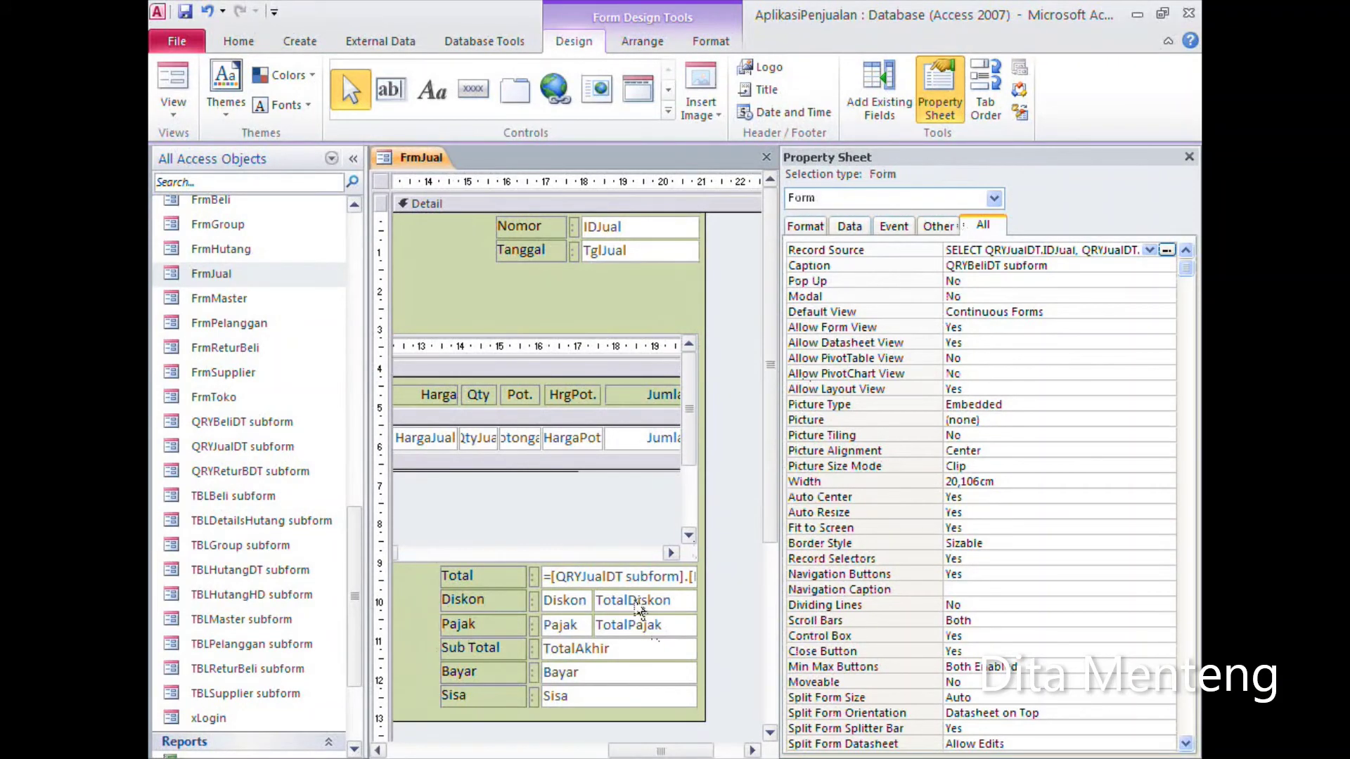
Step: Check the Diskon box's source, then pick TotalBeli from the Property Sheet control list
left_click(557, 606)
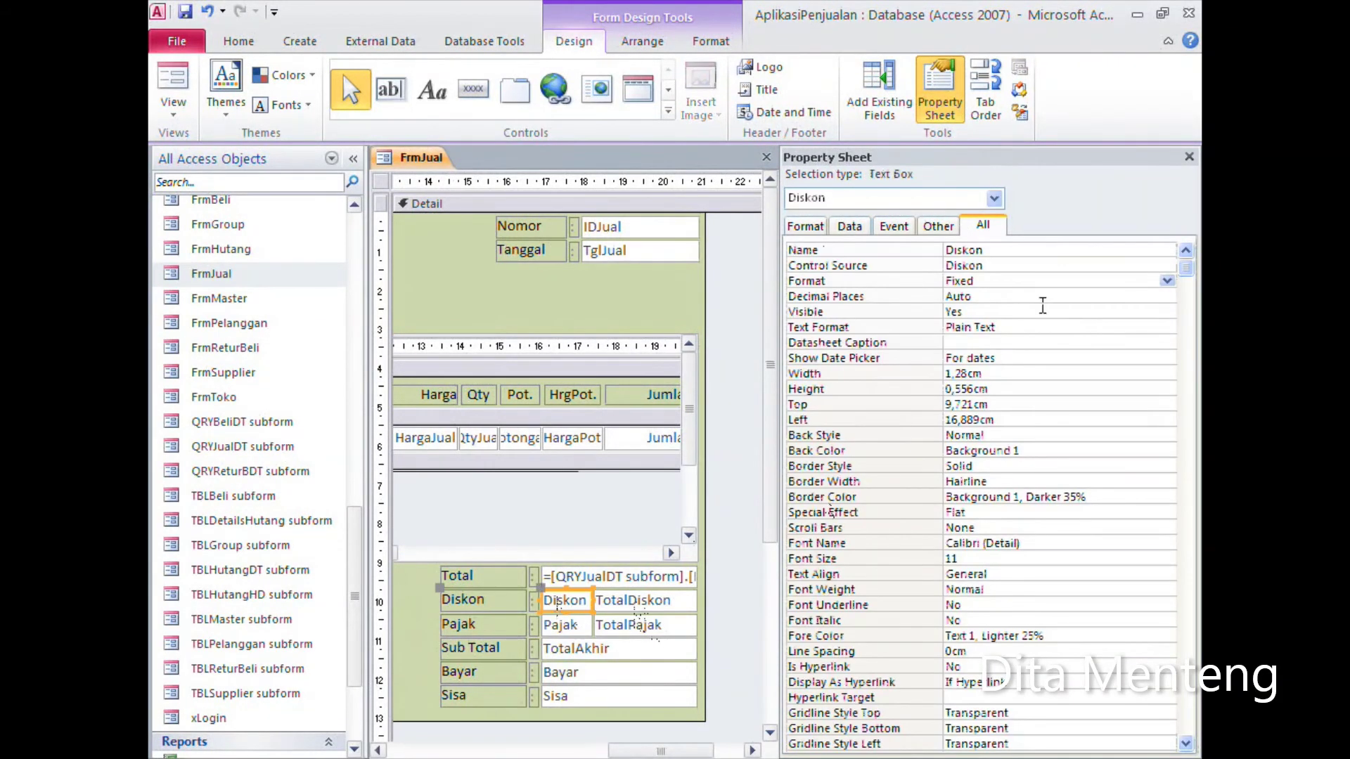
left_click(1037, 268)
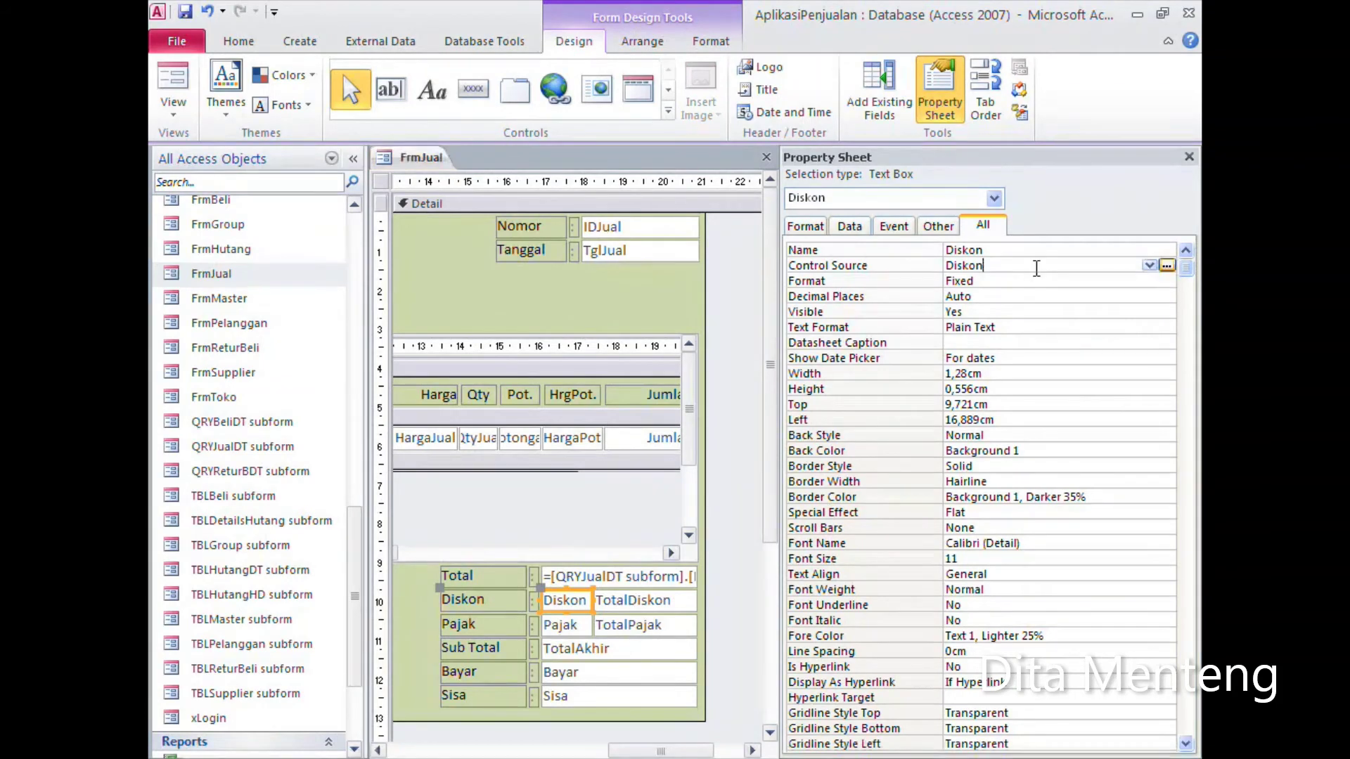
left_click(993, 199)
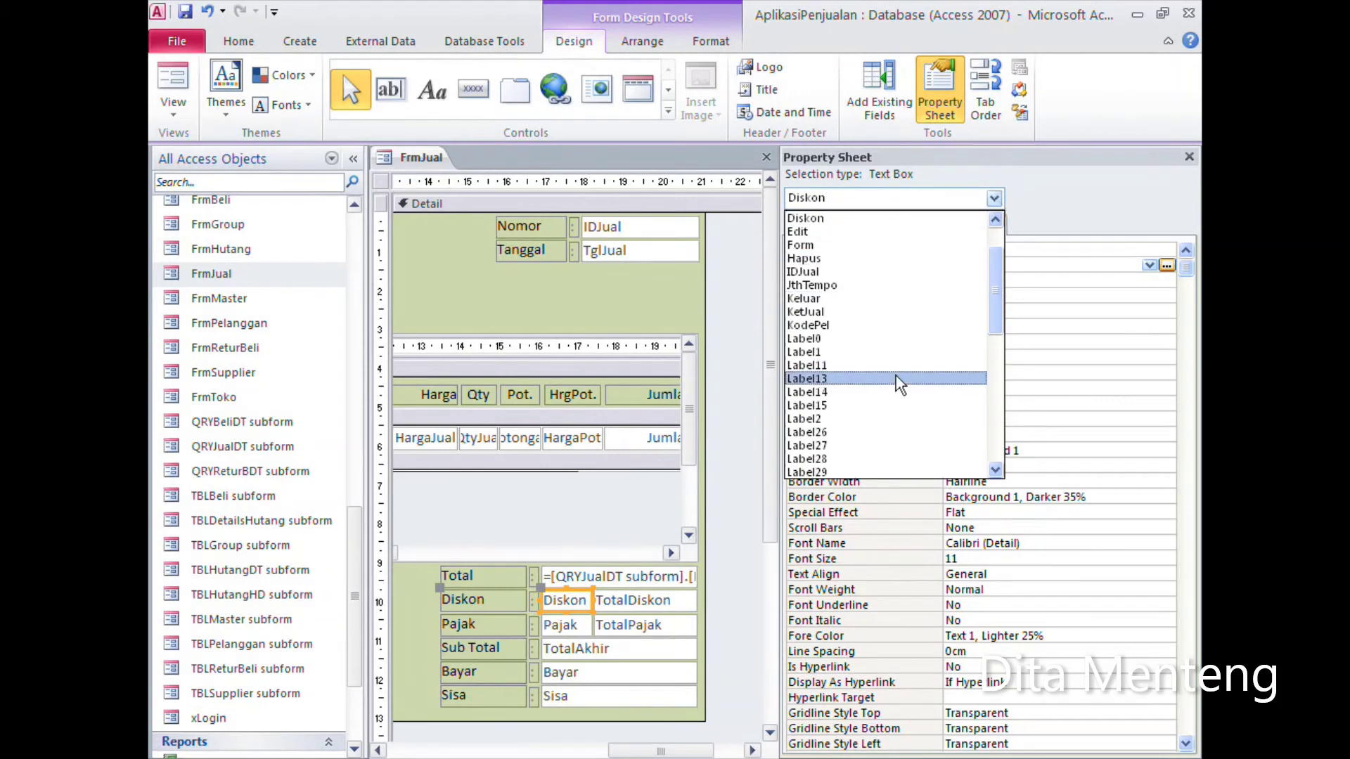
scroll(898, 377, "up", 2)
scroll(899, 379, "down", 4)
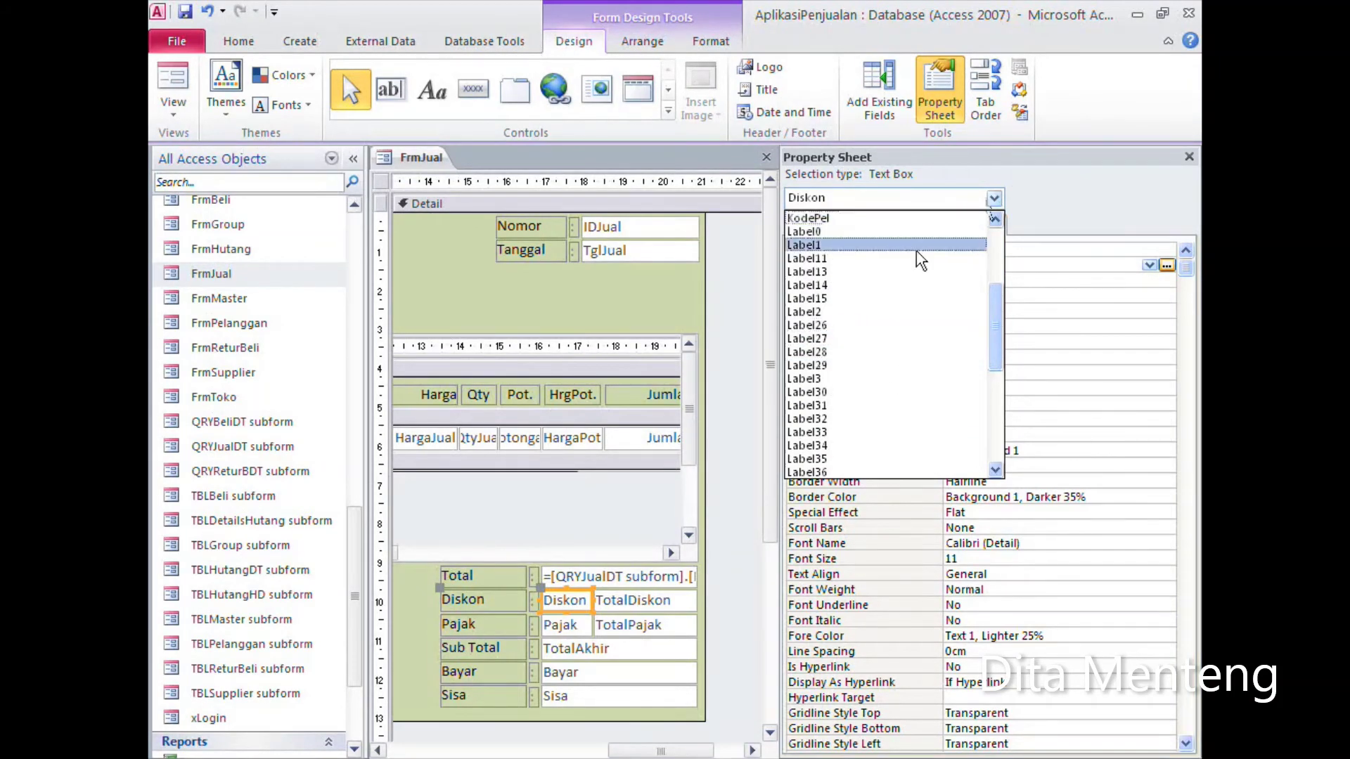
scroll(882, 394, "down", 2)
scroll(881, 397, "down", 3)
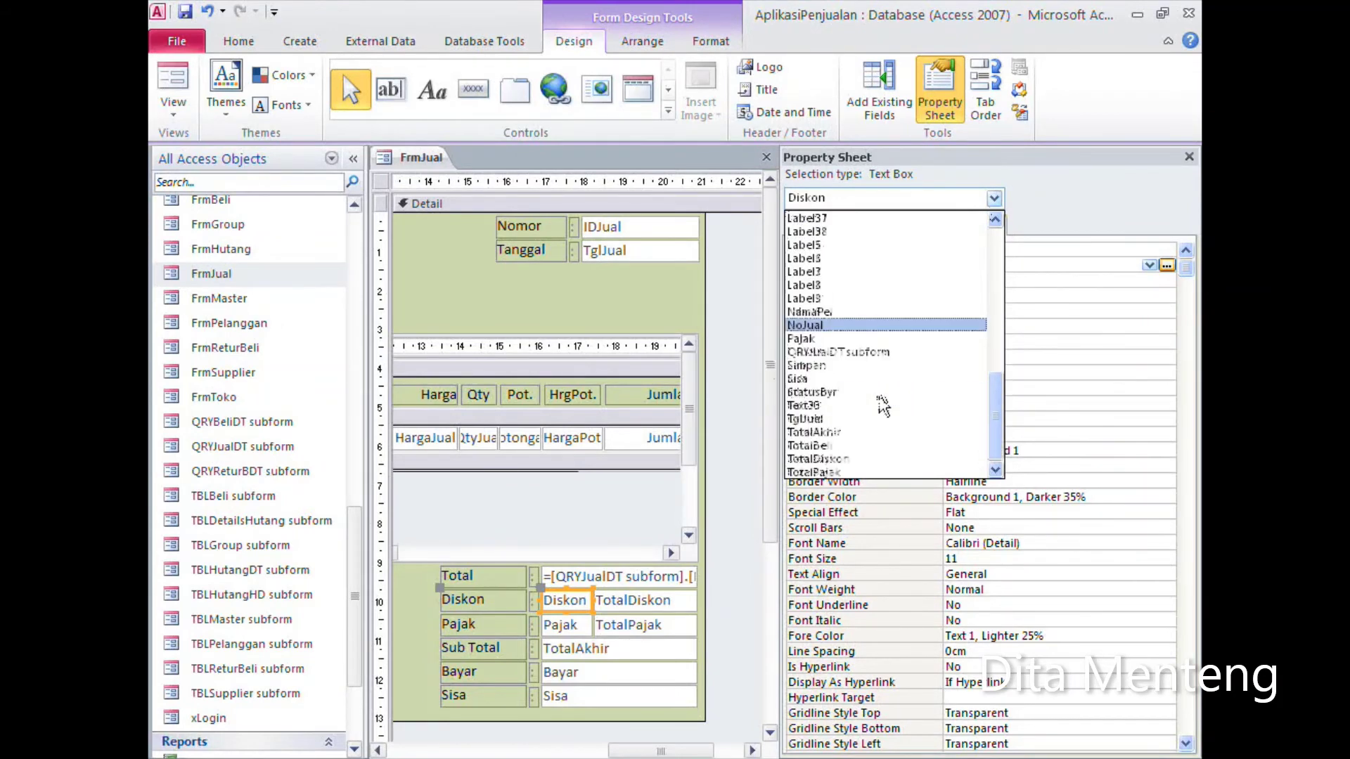
left_click(857, 447)
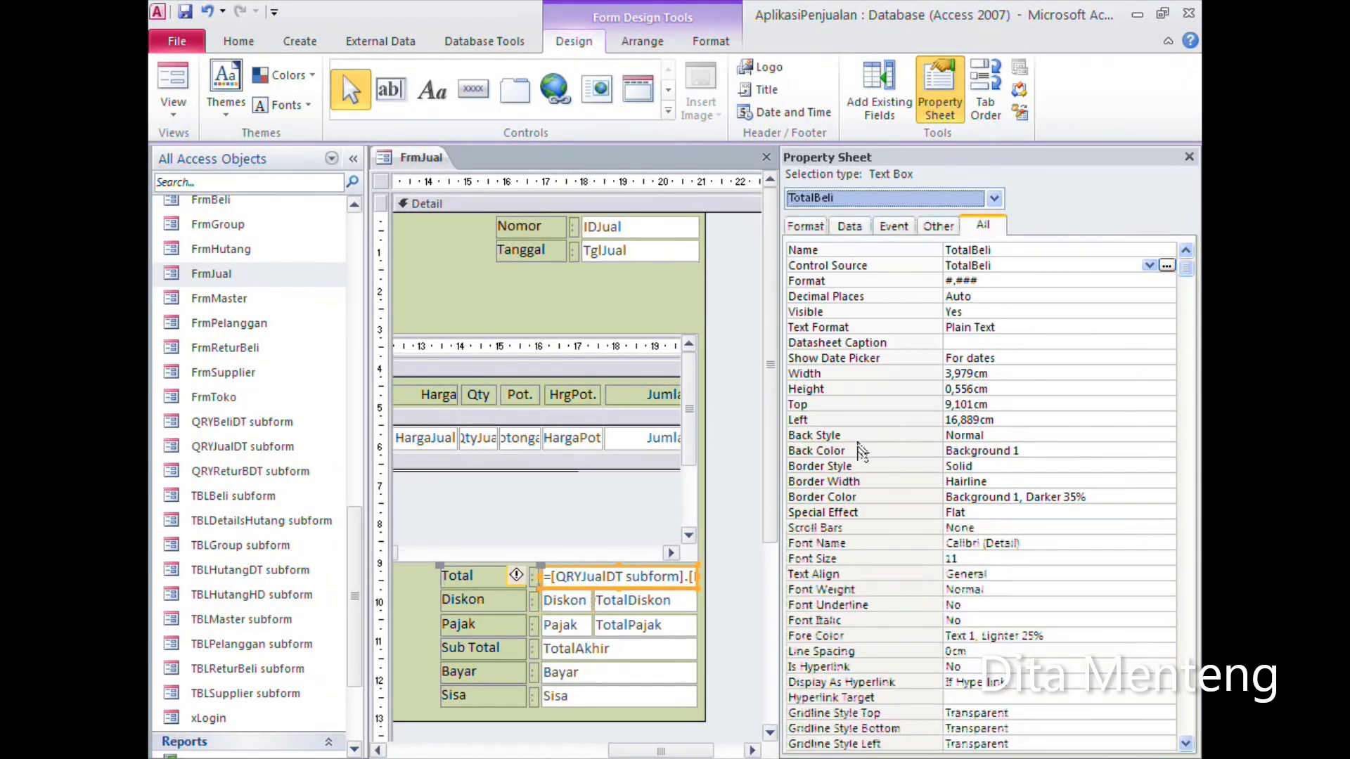
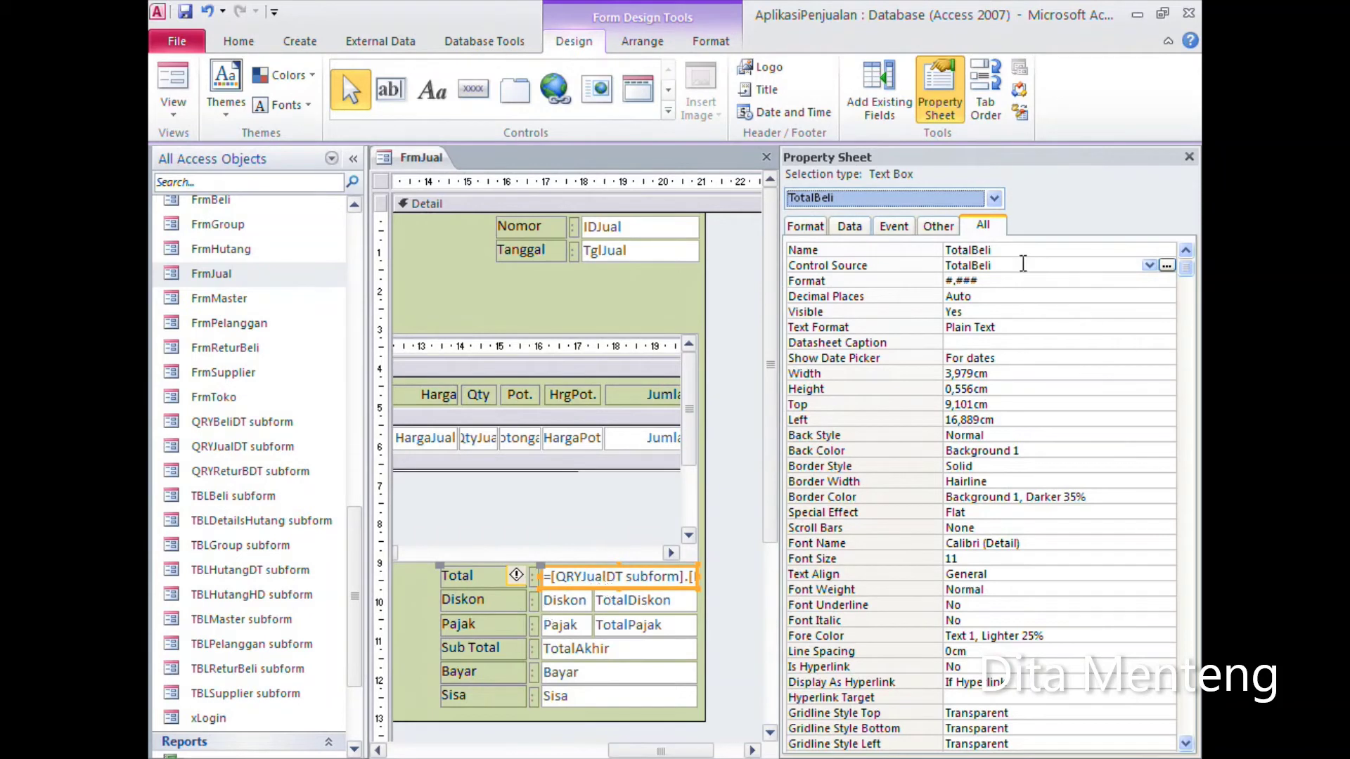
Step: Bind the total box to the TotalJual field and rename the box TotalJual
left_click(1080, 265)
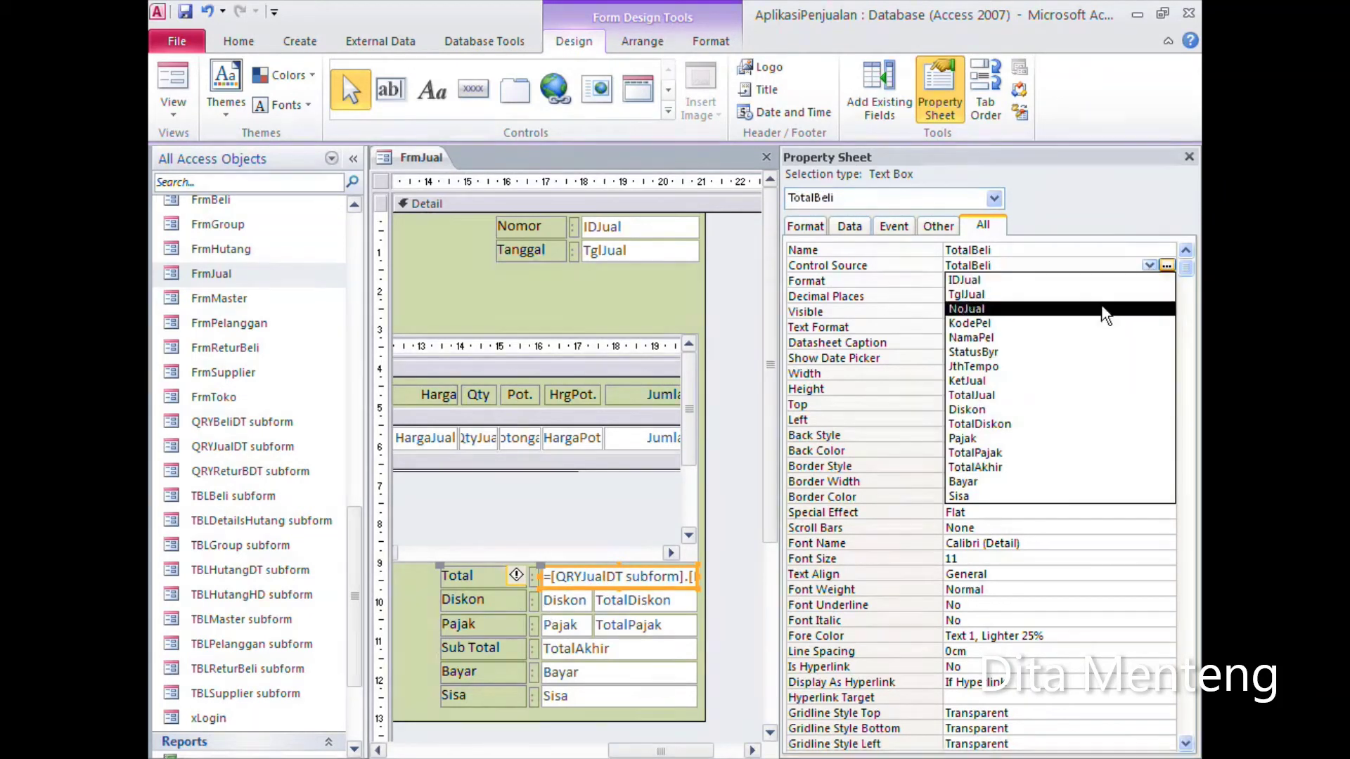
left_click(1035, 396)
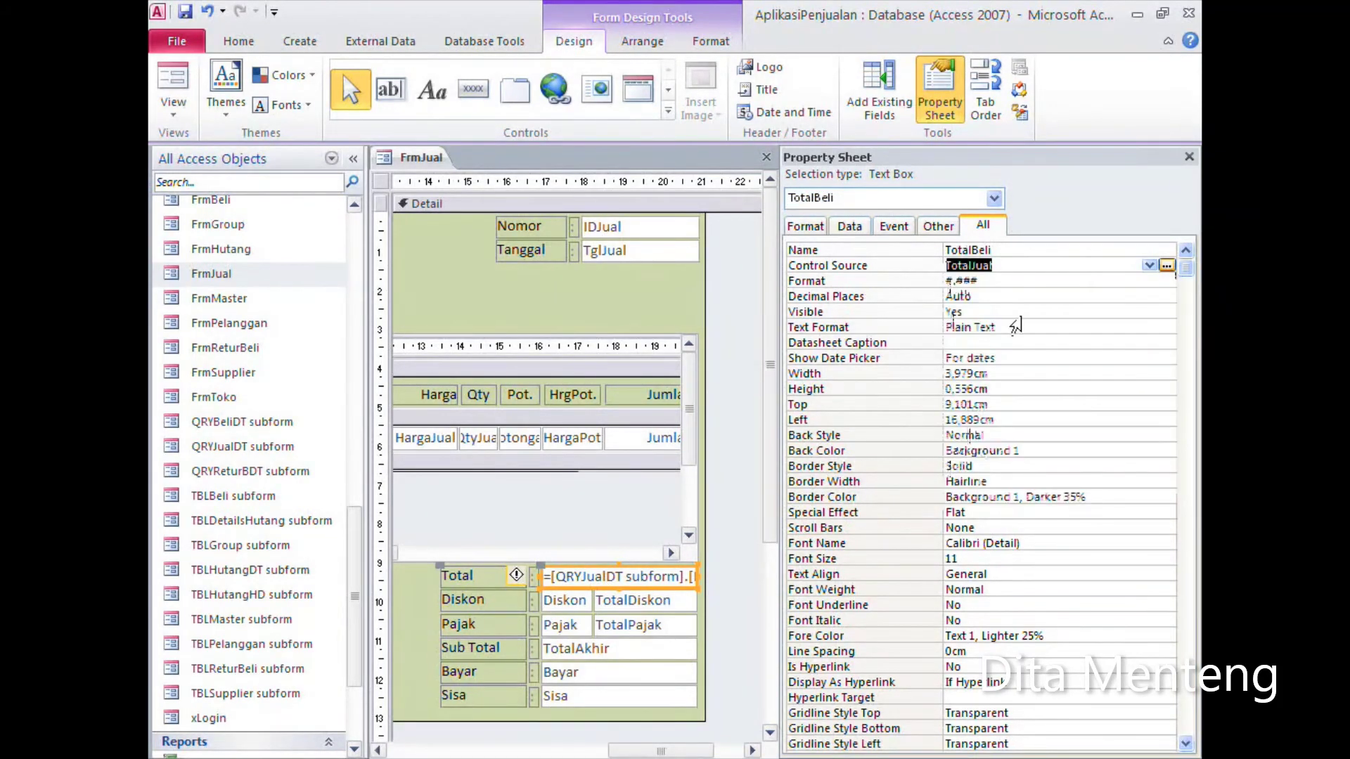
right_click(1090, 265)
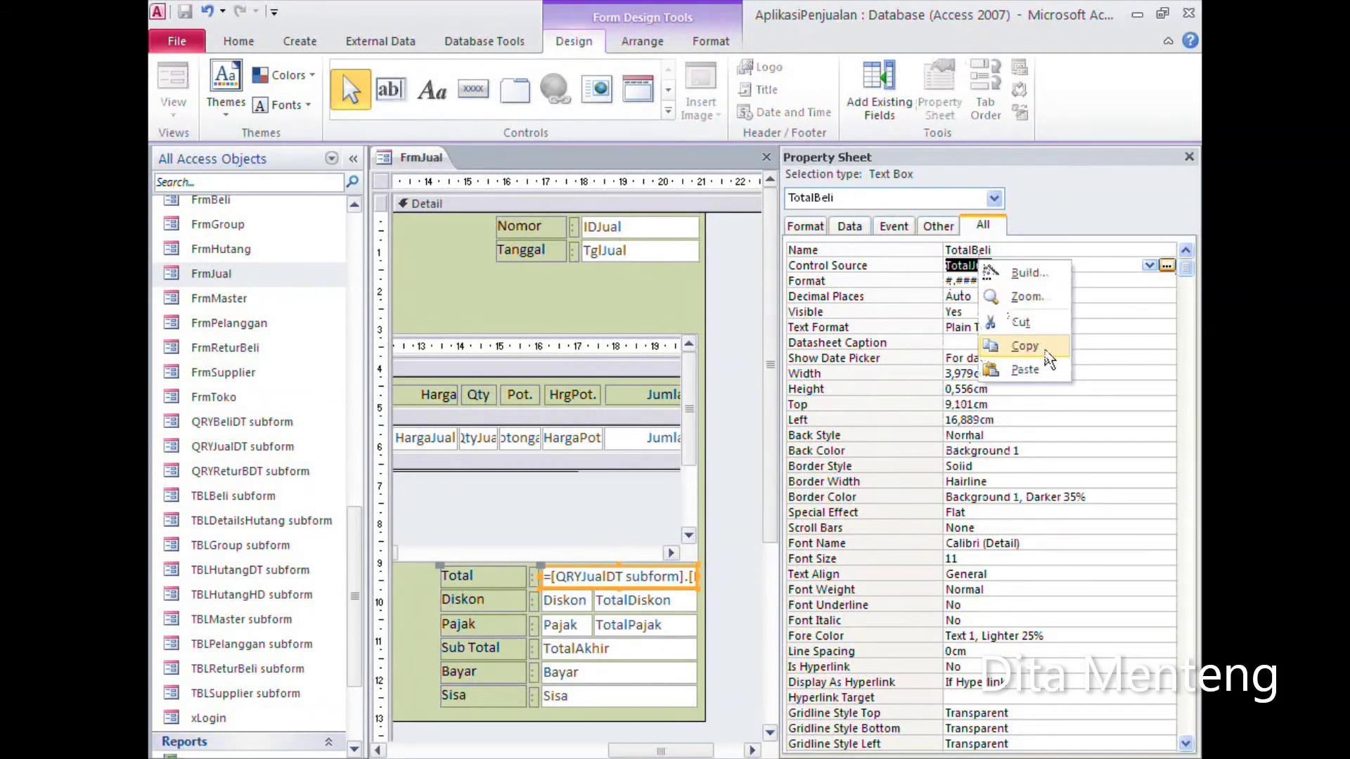
left_click(1107, 340)
key("Up")
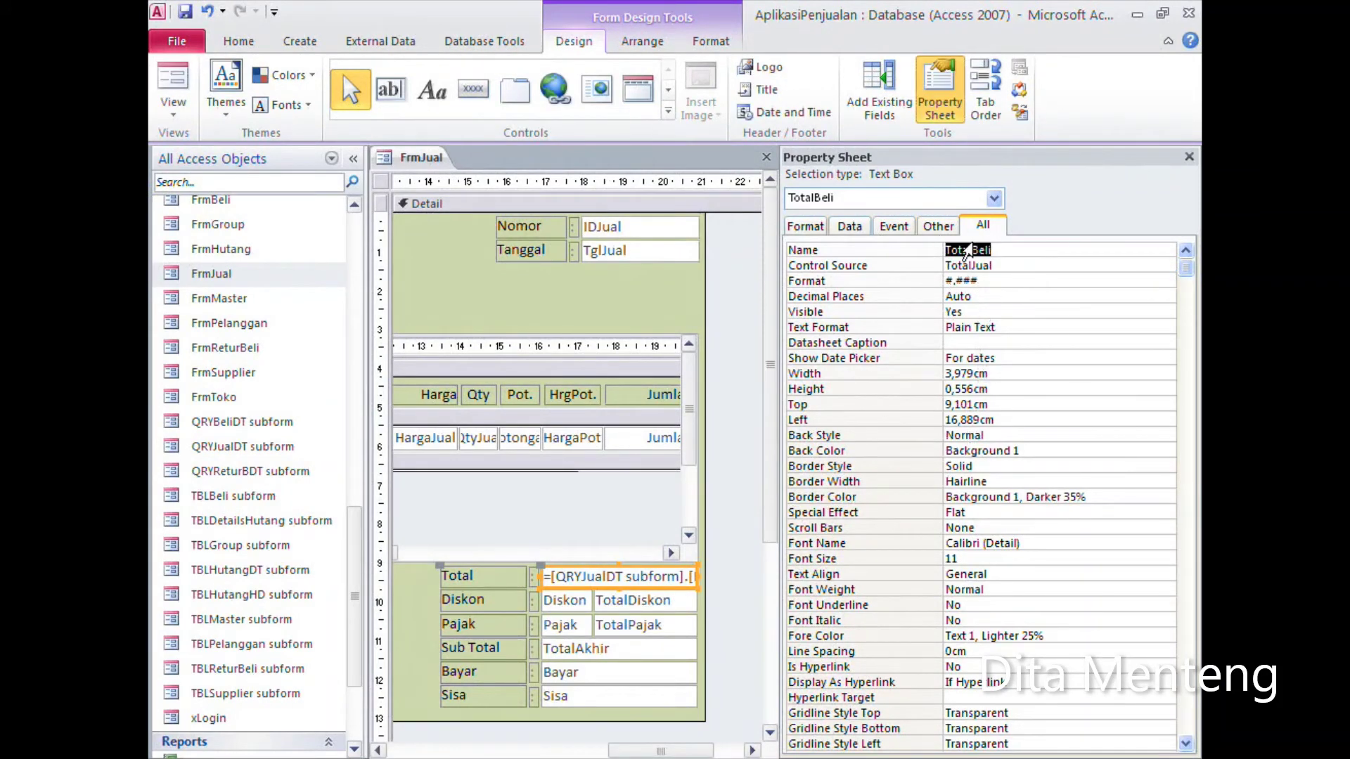
right_click(967, 250)
left_click(1032, 360)
scroll(1027, 322, "down", 2)
scroll(1027, 322, "up", 2)
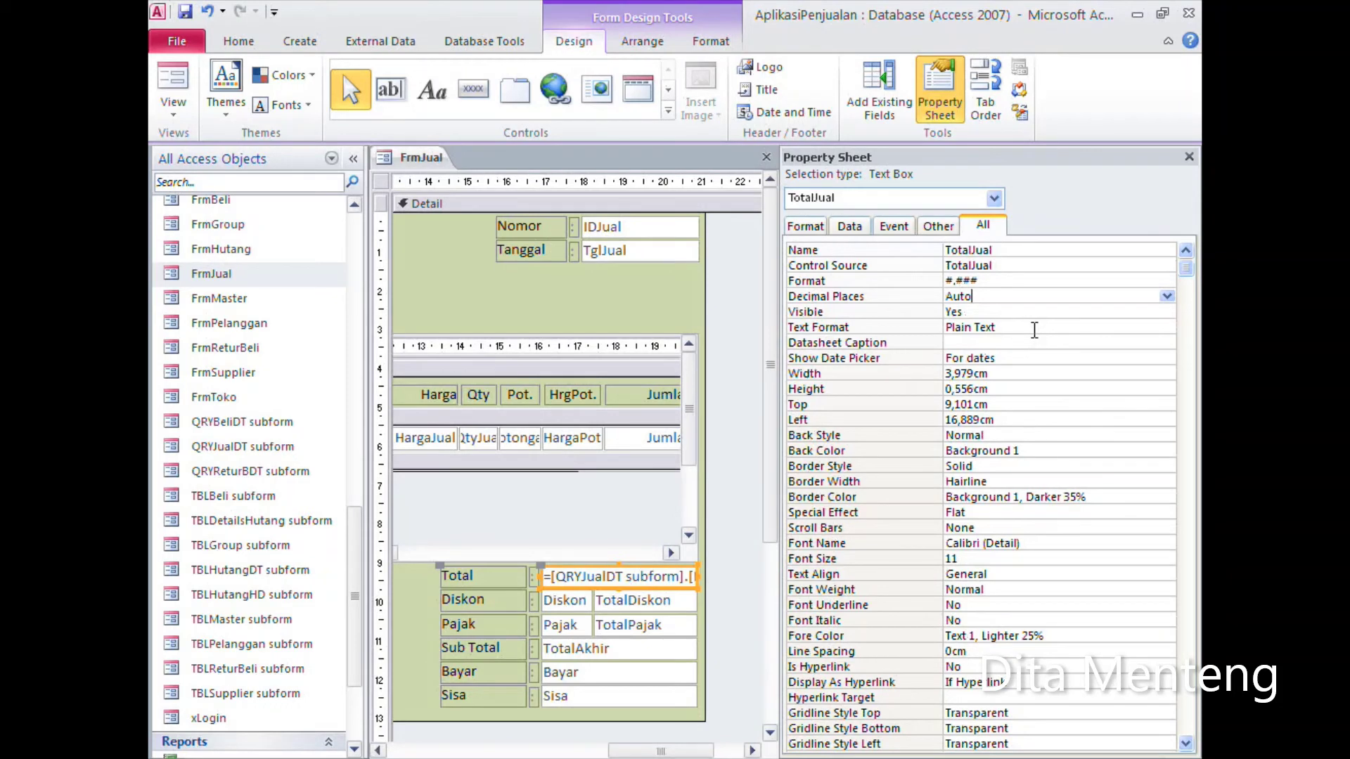
Step: Open the On Lost Focus event code for the Diskon text box
left_click(567, 606)
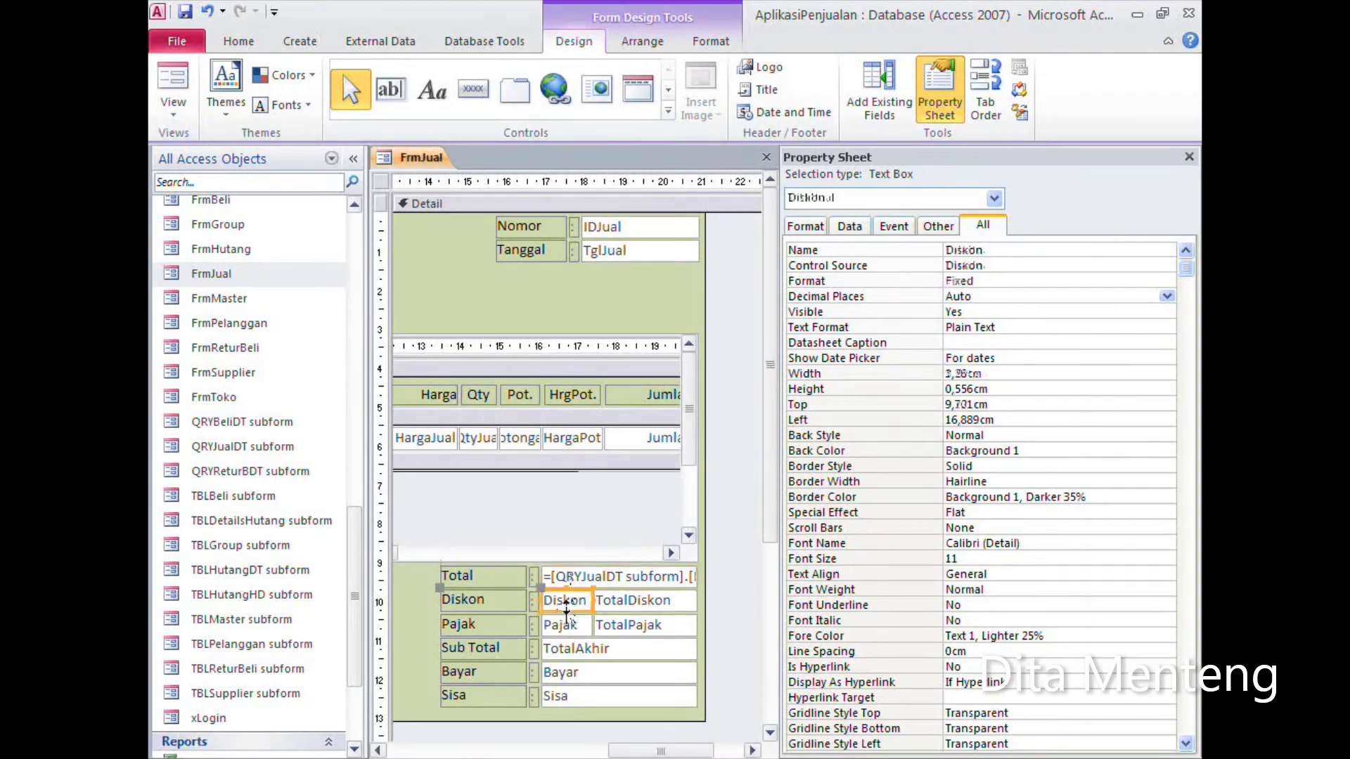
left_click(904, 227)
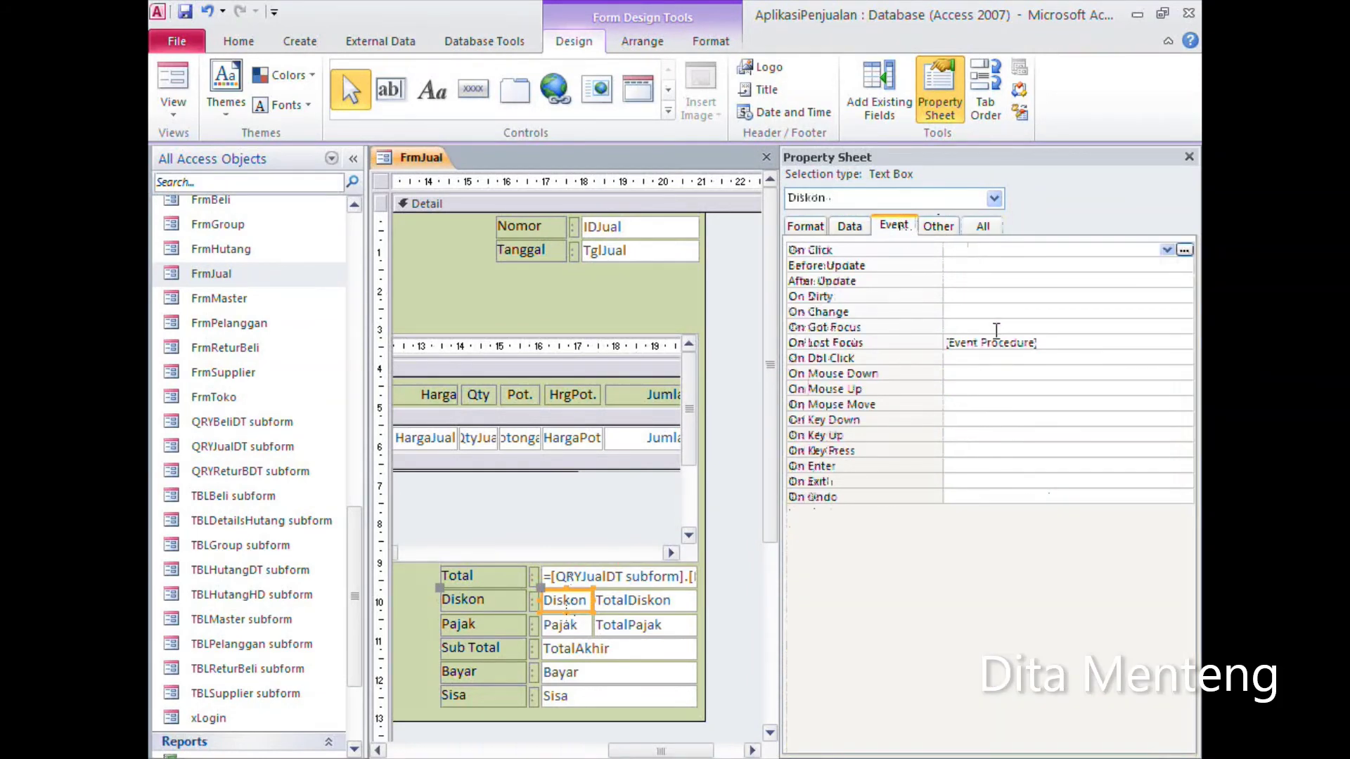
left_click(1051, 342)
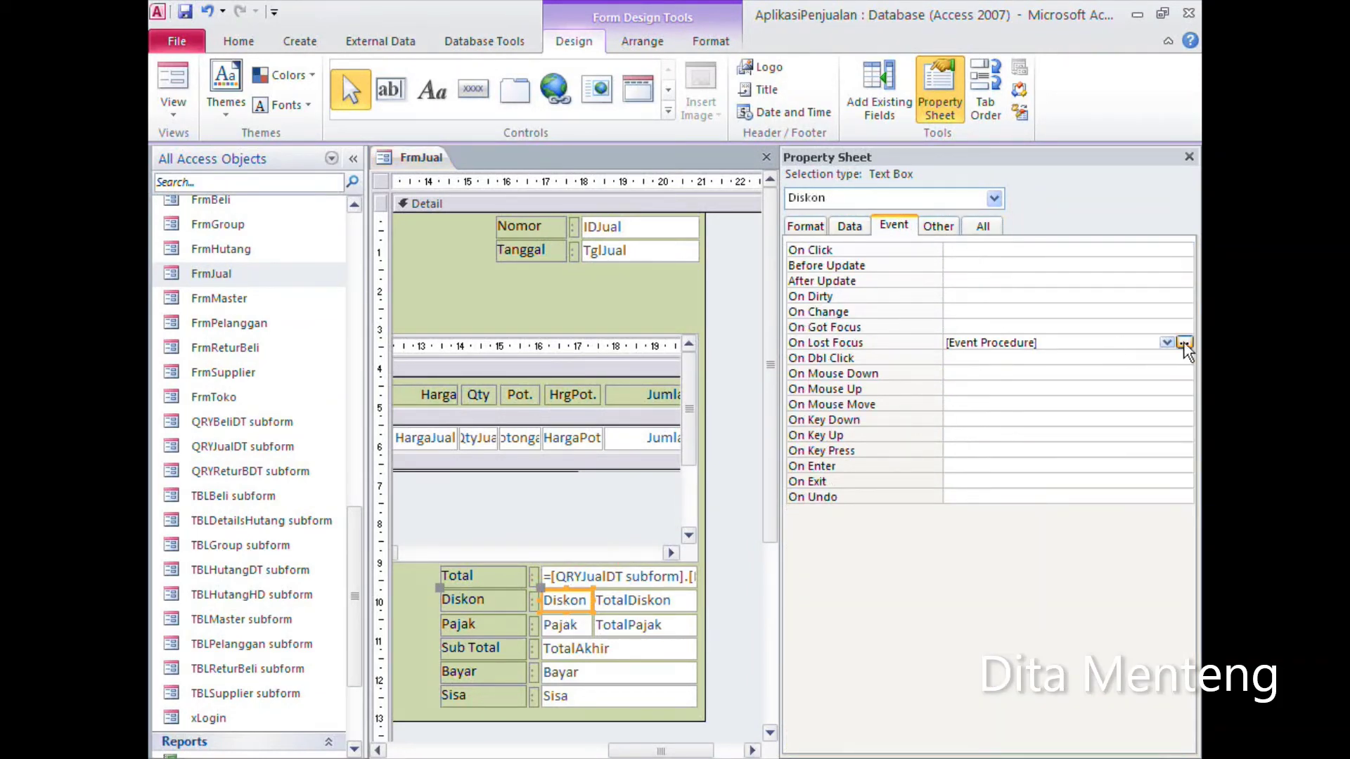
left_click(1185, 342)
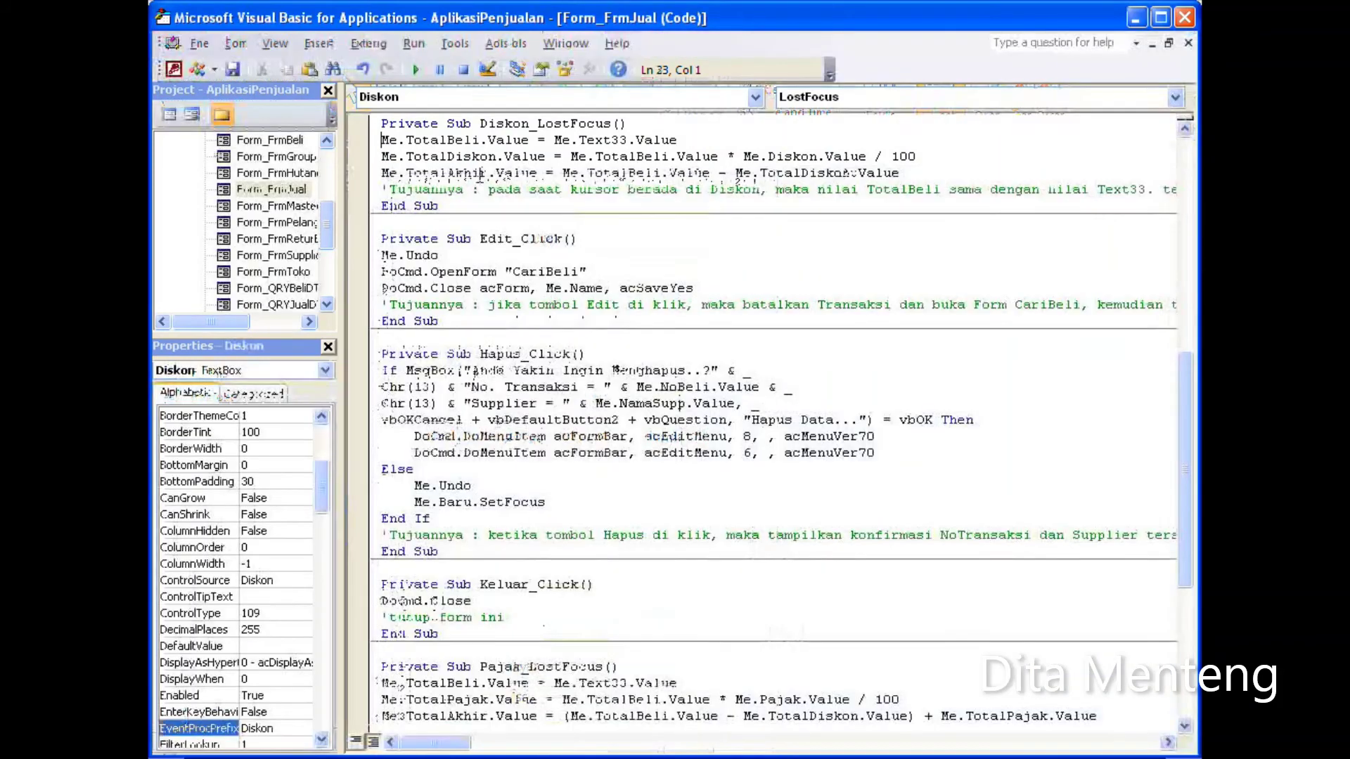
Step: Change Me.TotalBeli to Me.TotalJual on the first line and the TotalDiskon line
scroll(456, 156, "up", 1)
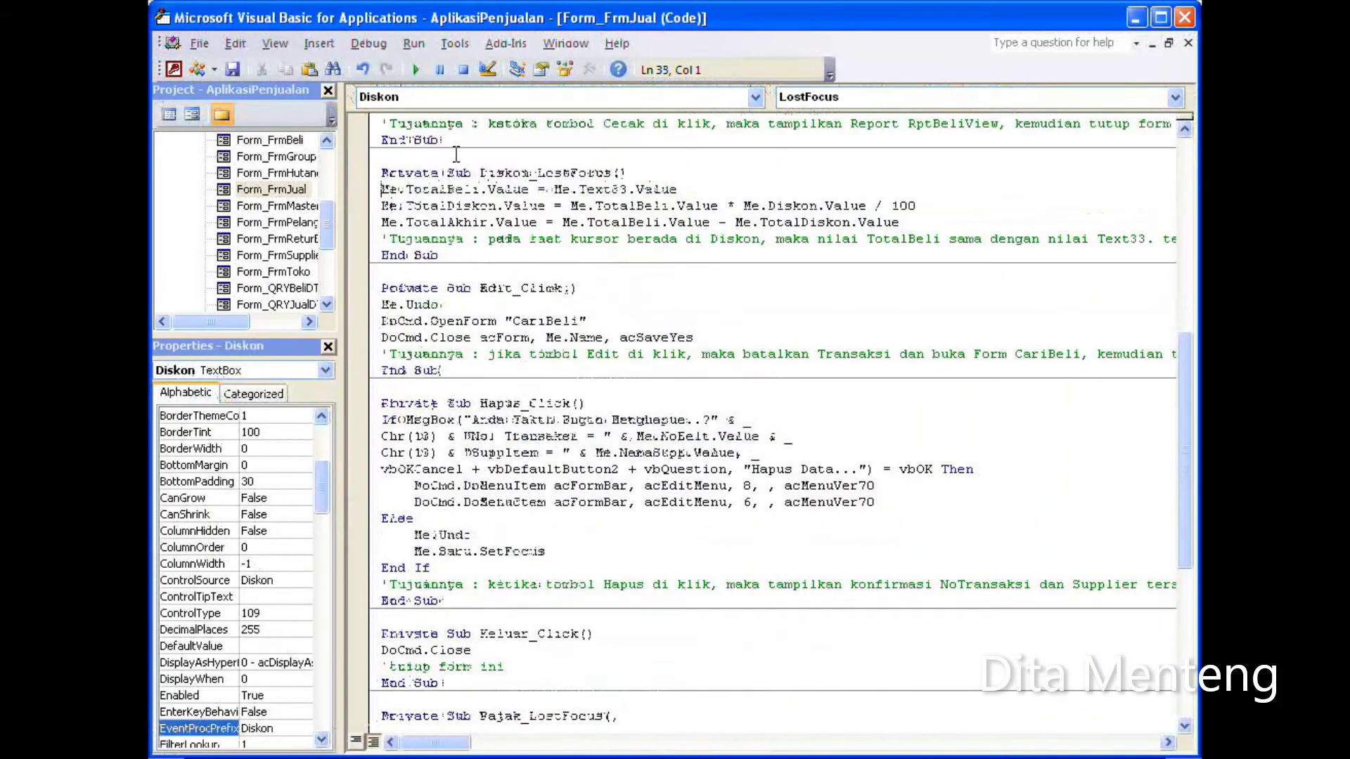
scroll(456, 158, "up", 1)
left_click(480, 239)
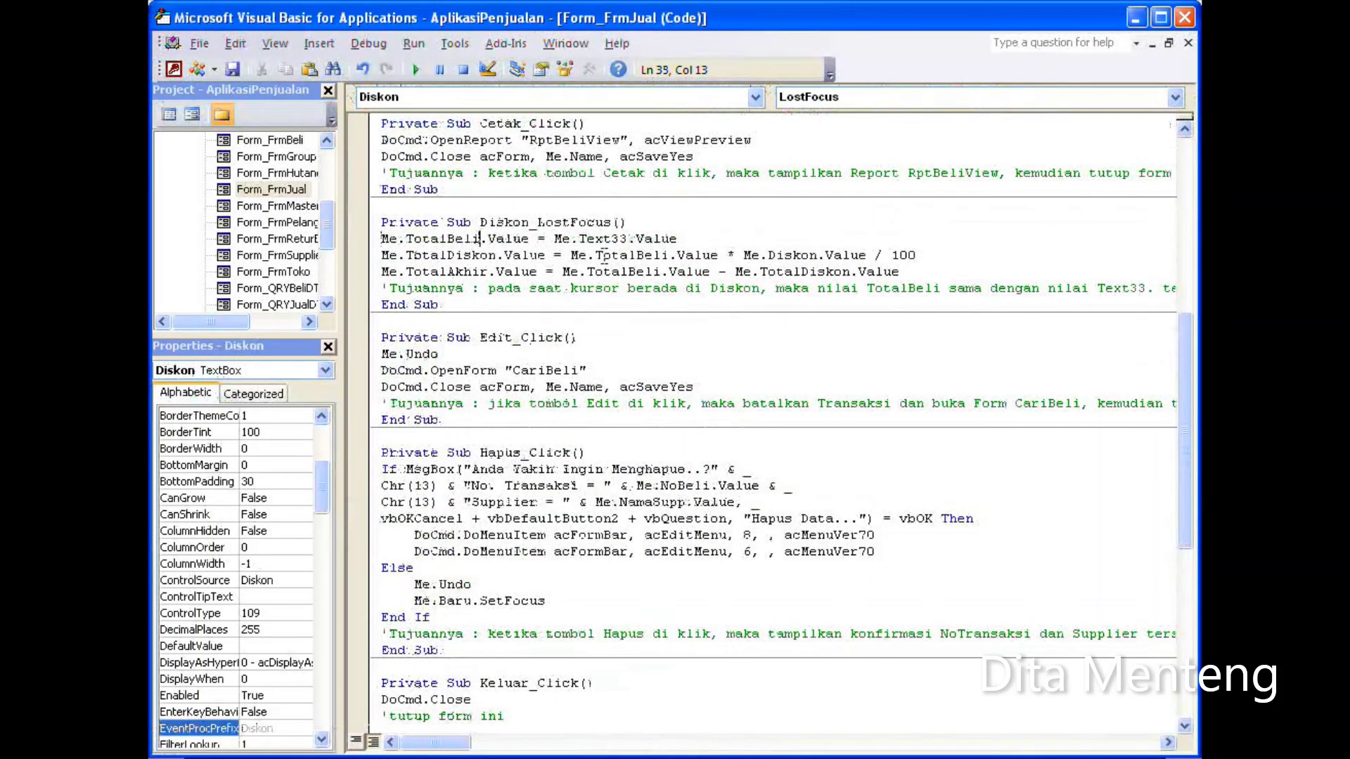
key("BackSpace")
key("BackSpace")
key("BackSpace")
key("BackSpace")
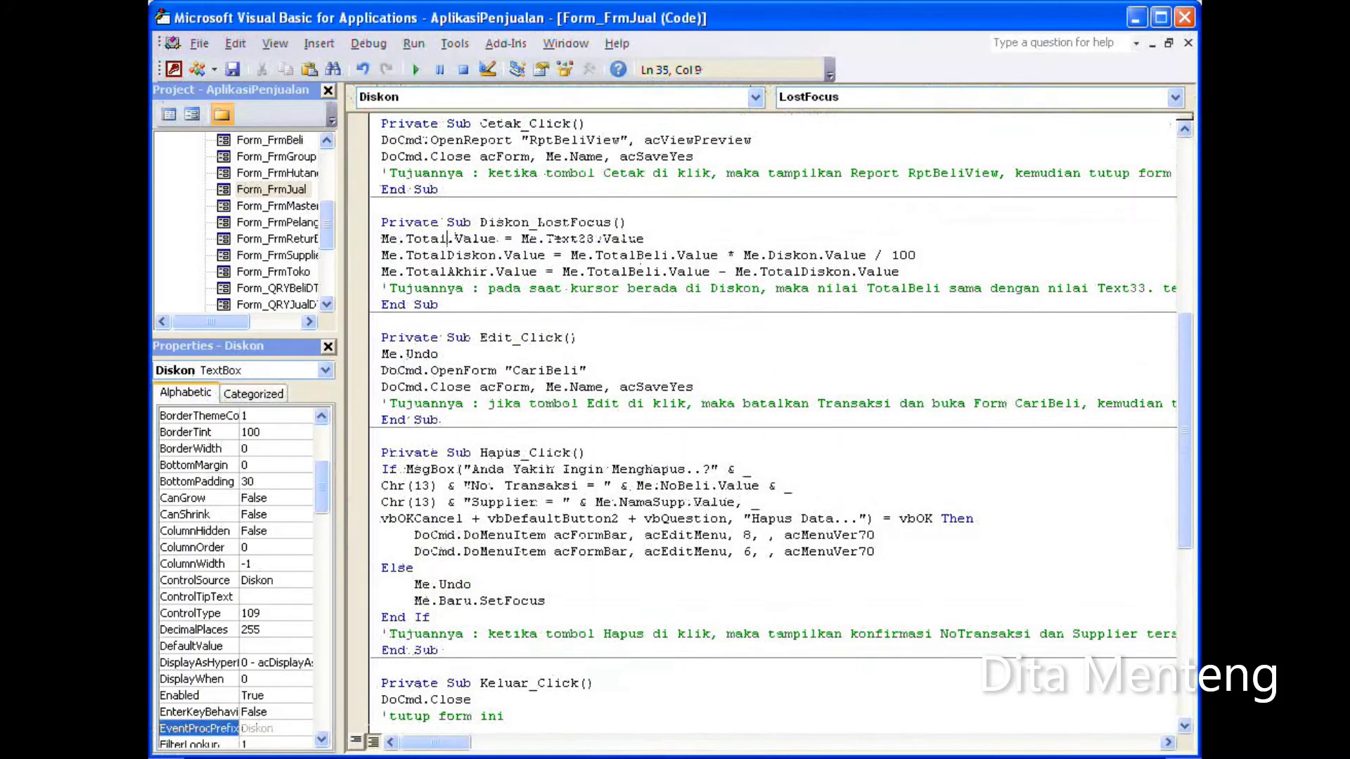
type("Jual")
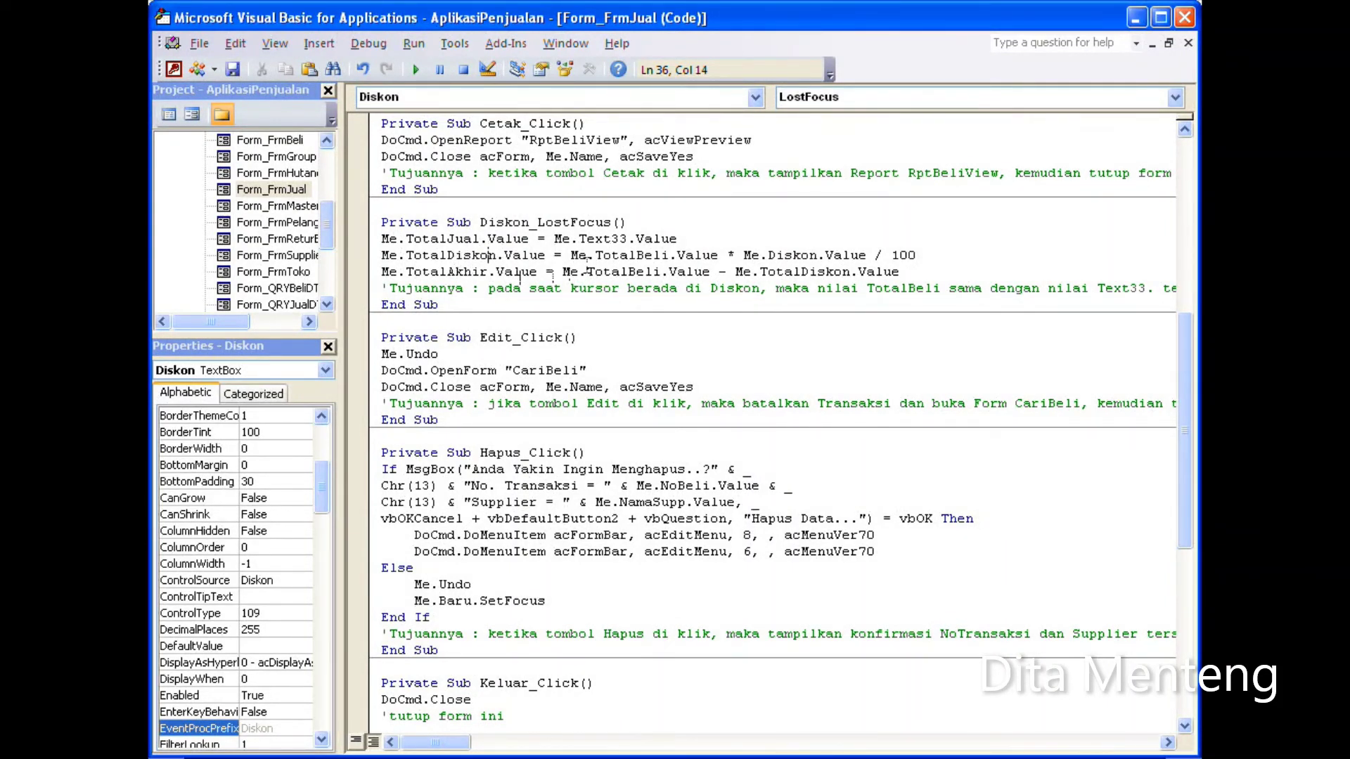
left_click(672, 255)
key("BackSpace")
key("BackSpace")
key("BackSpace")
key("BackSpace")
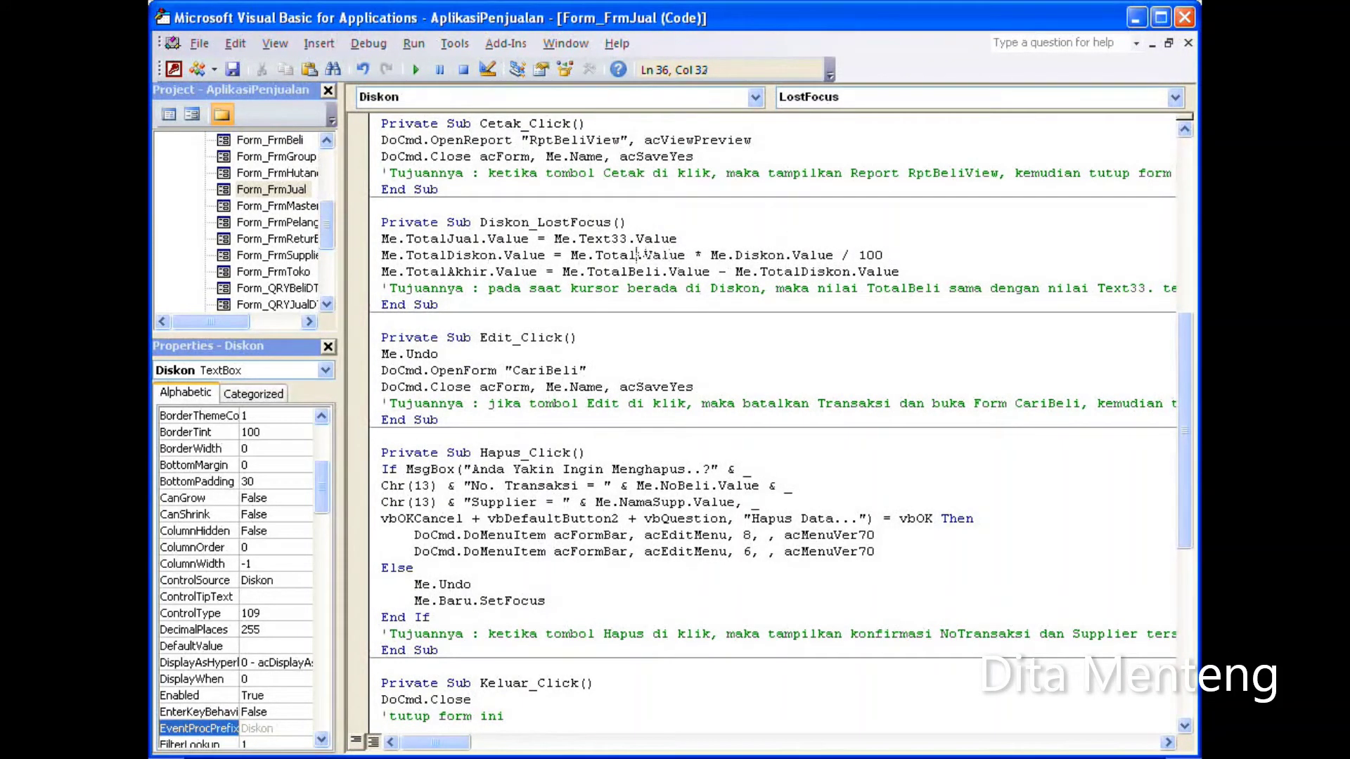
type("Jual")
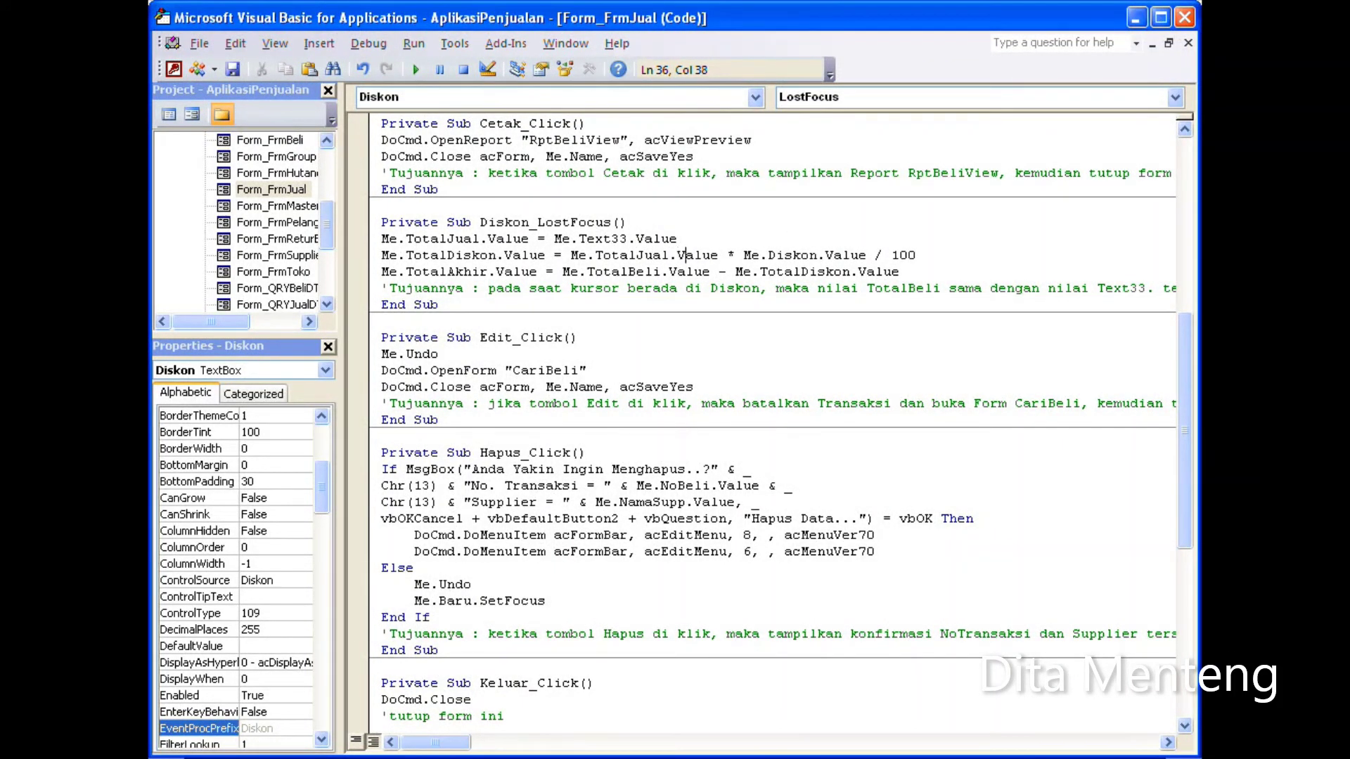
Step: Change TotalBeli to TotalJual on the TotalAkhir line
left_click(793, 255)
key("Down")
left_click(644, 273)
key("Delete")
key("Delete")
key("BackSpace")
key("BackSpace")
type("Jual")
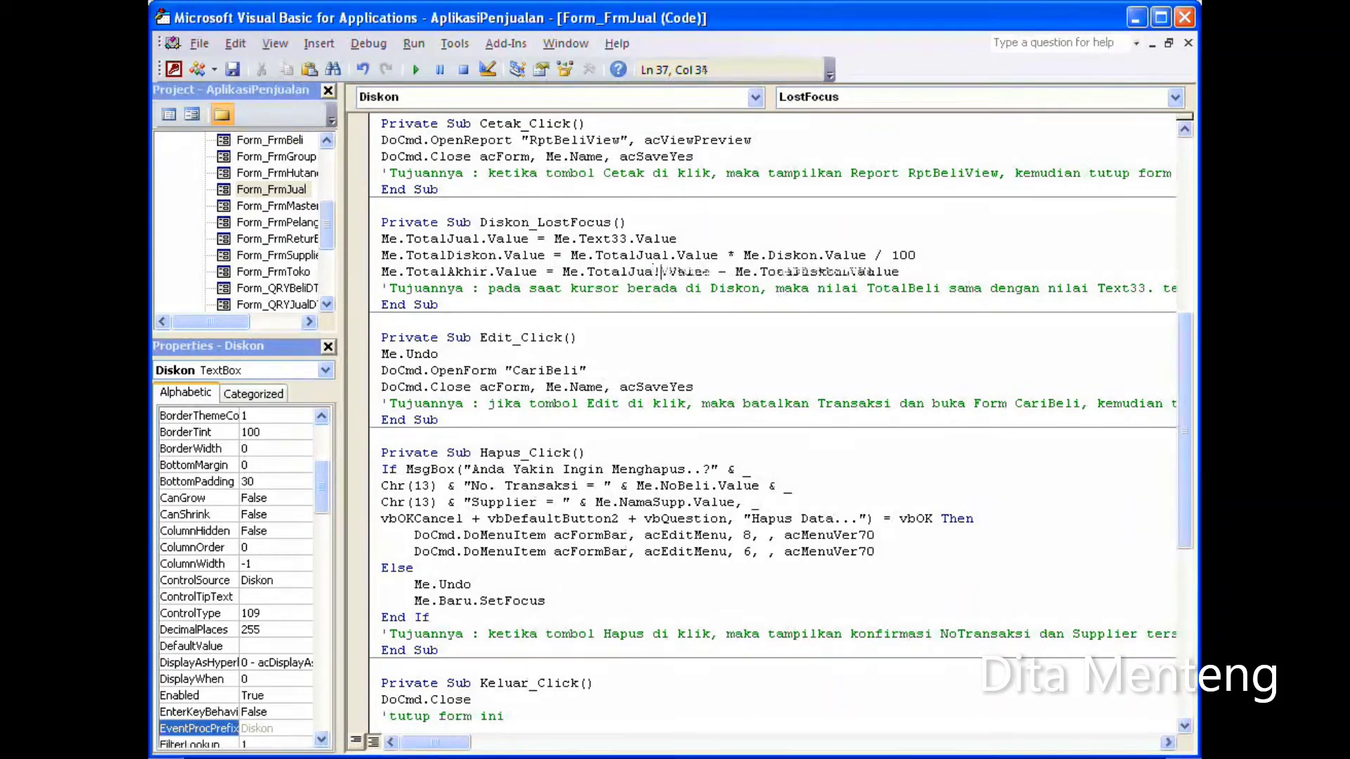
left_click(809, 289)
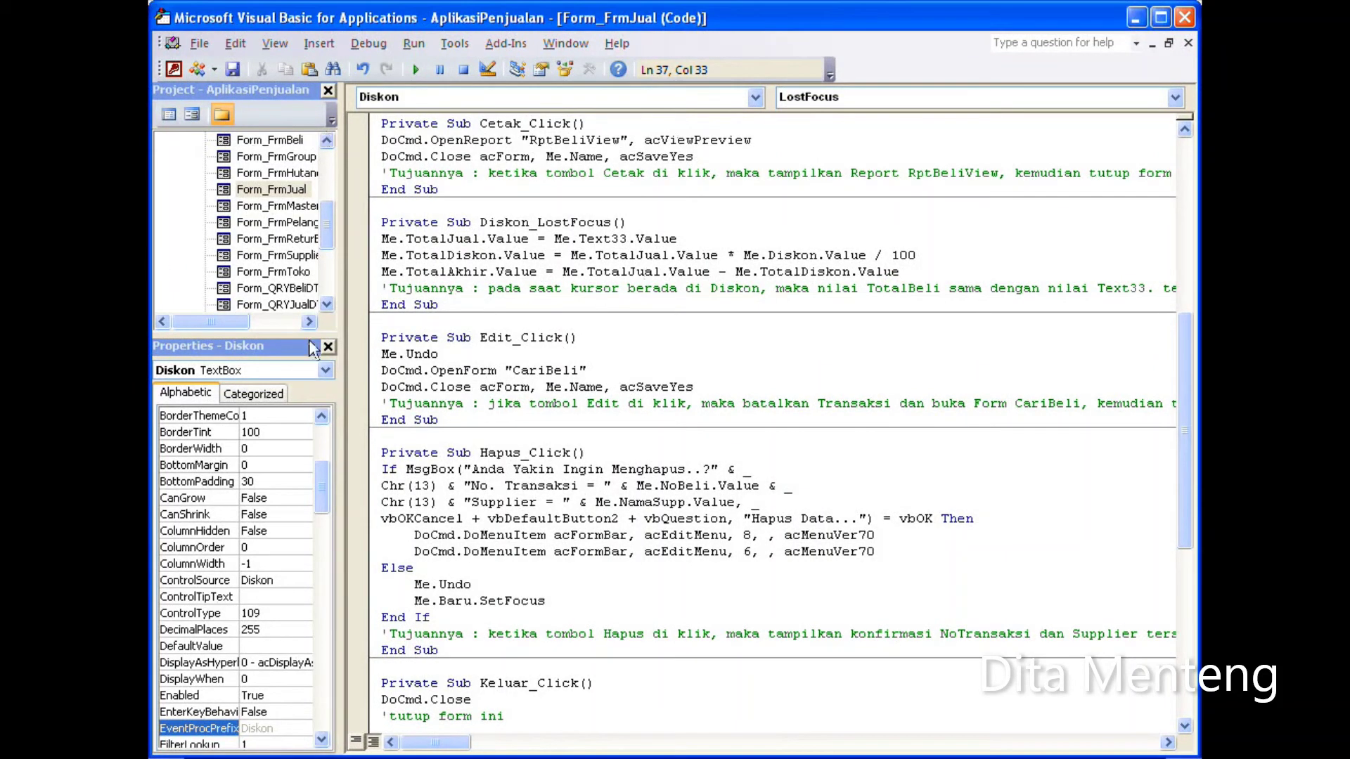
left_click(547, 370)
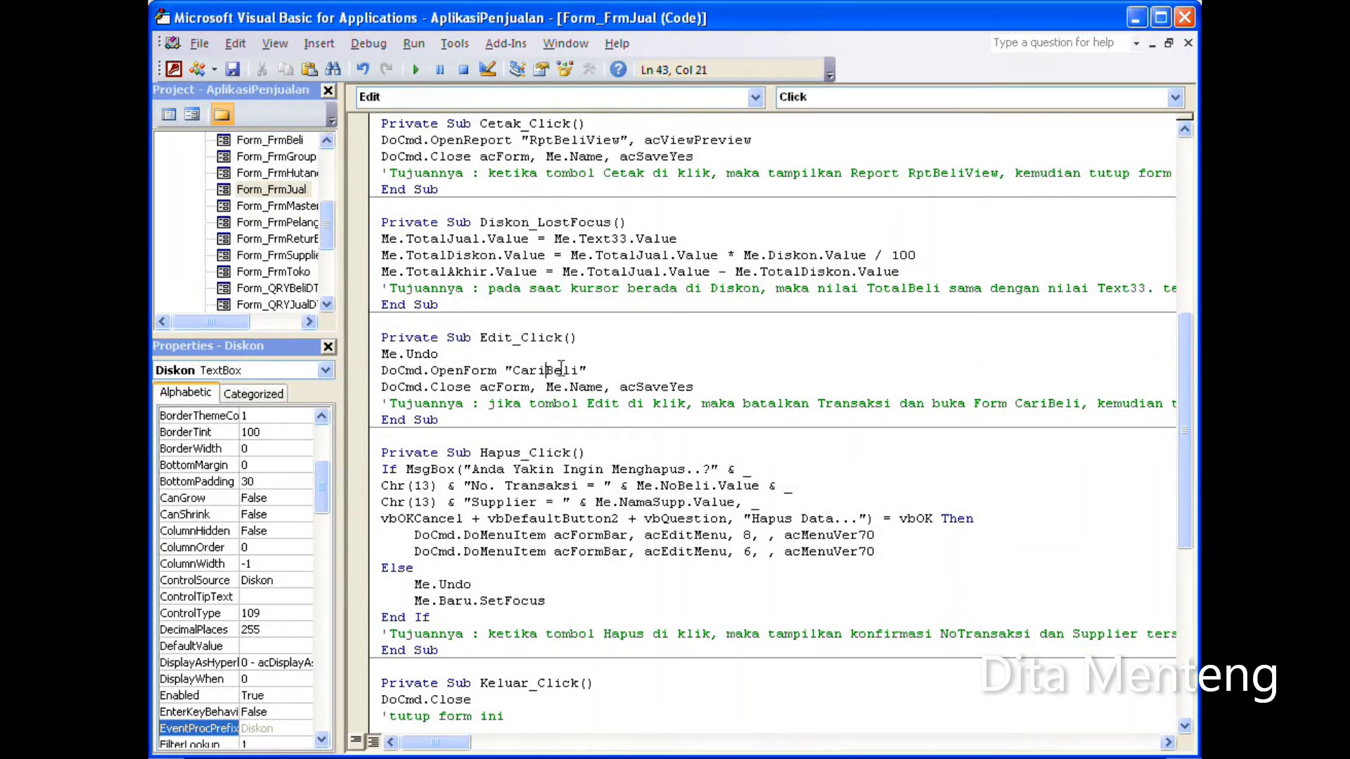
left_click(654, 271)
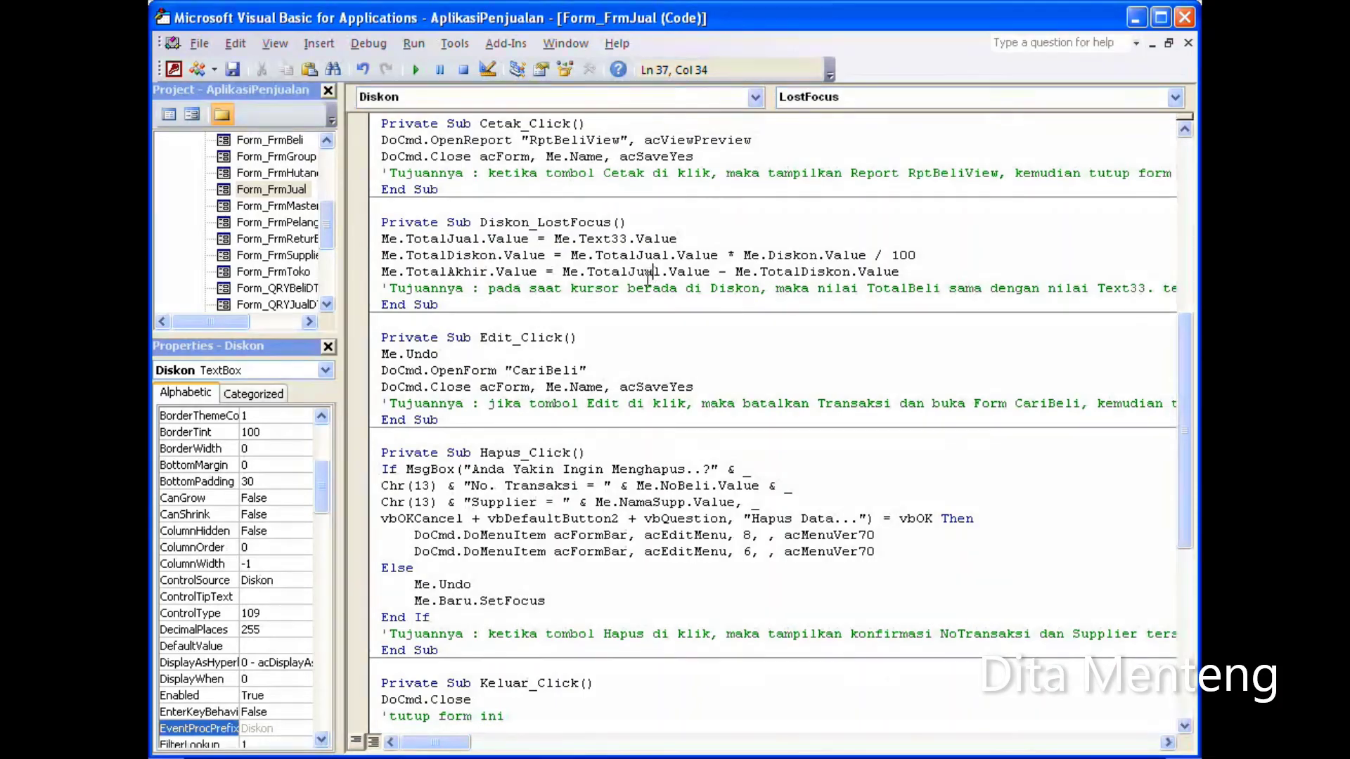
scroll(647, 276, "up", 1)
scroll(647, 276, "up", 1)
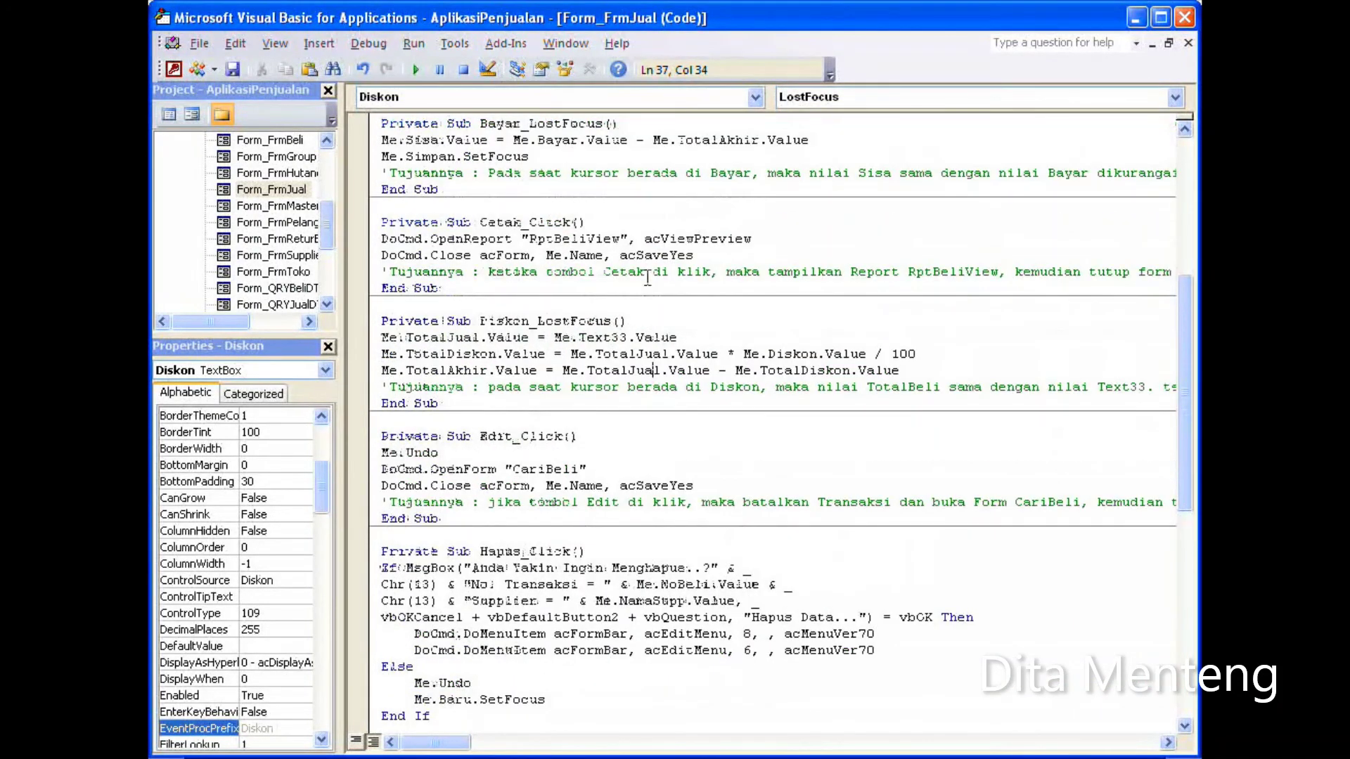
scroll(648, 277, "up", 3)
scroll(647, 277, "up", 2)
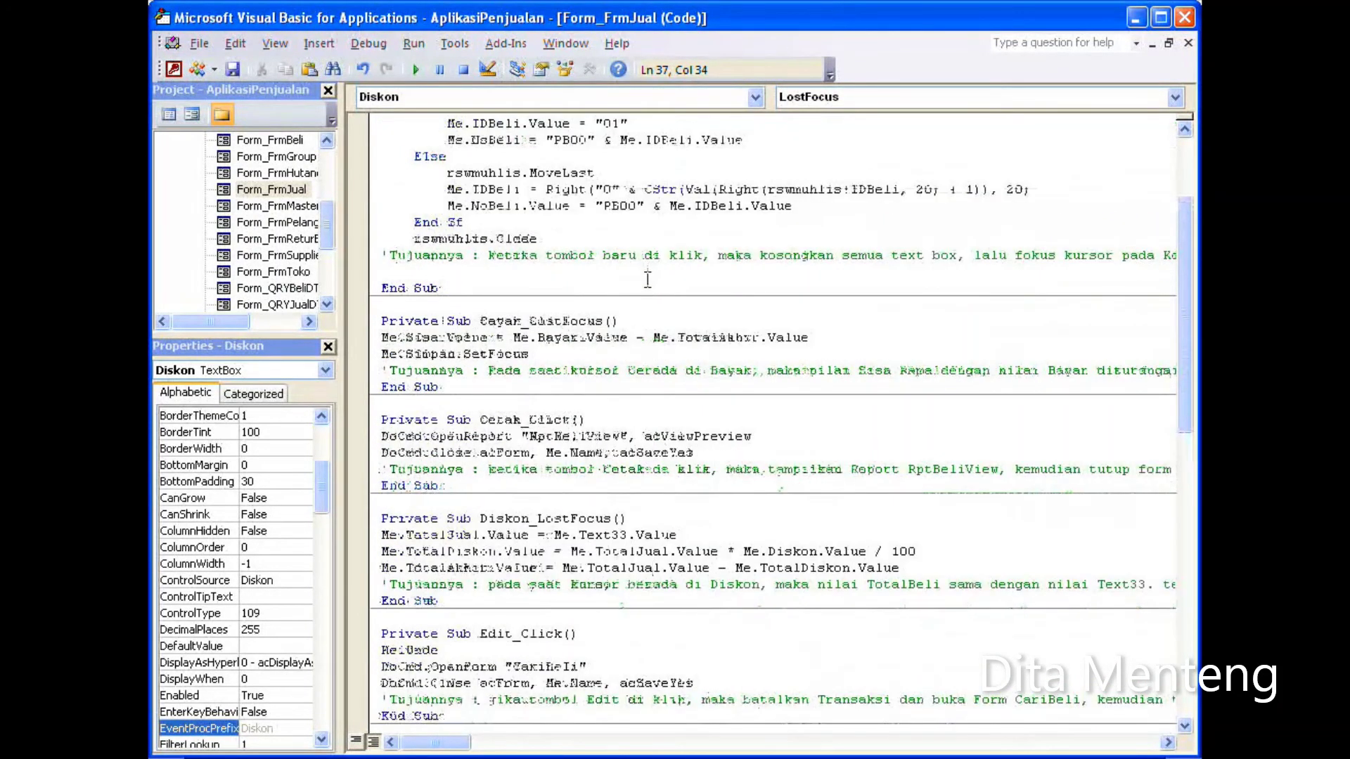
scroll(647, 277, "up", 3)
scroll(647, 277, "down", 1)
scroll(647, 277, "down", 4)
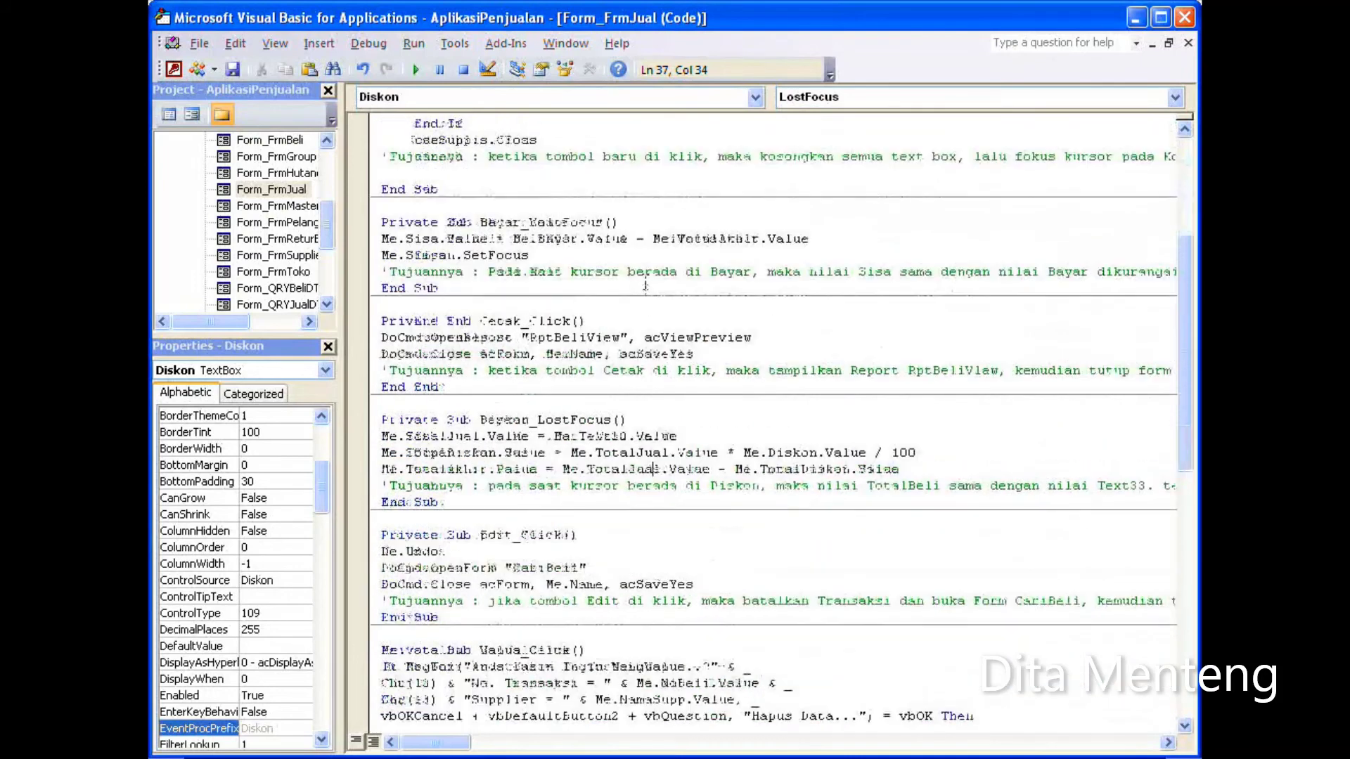
scroll(645, 280, "down", 6)
scroll(645, 280, "down", 4)
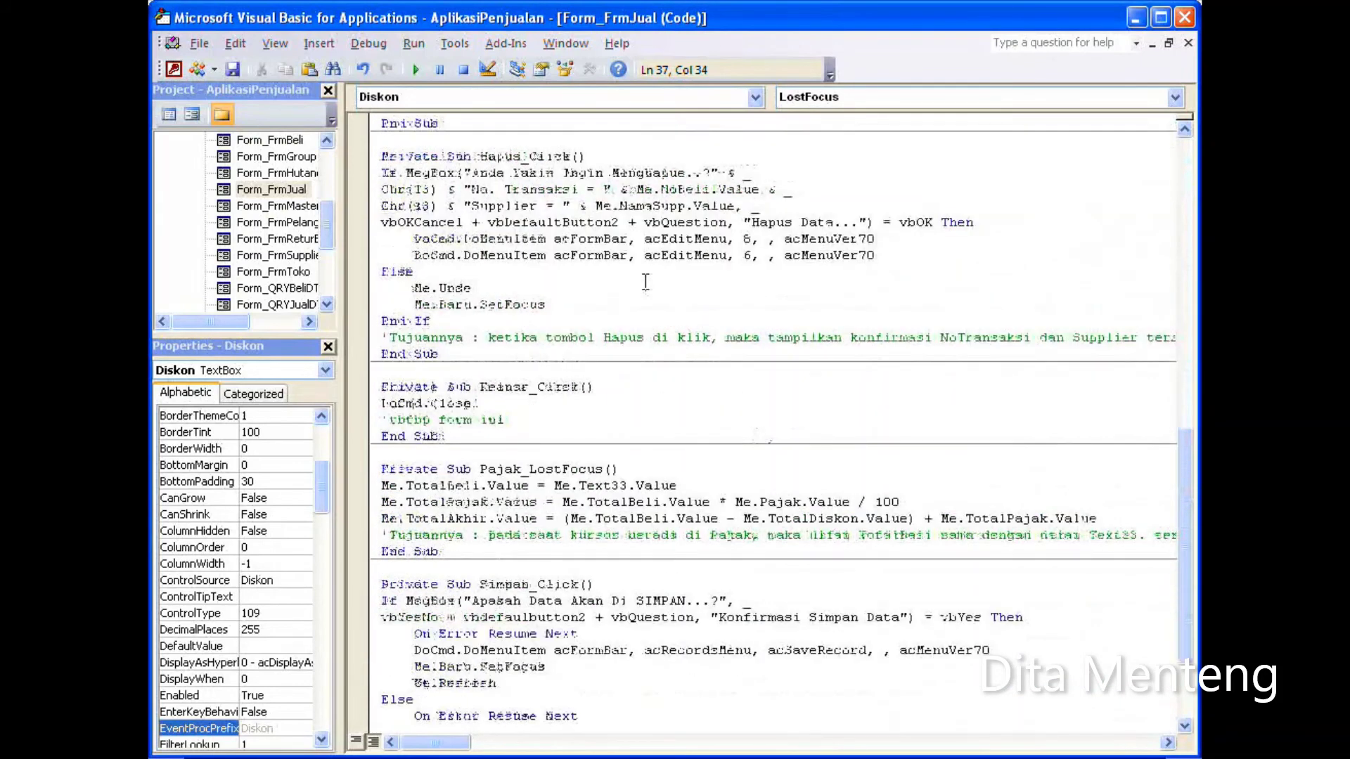
scroll(645, 281, "down", 2)
left_click(448, 387)
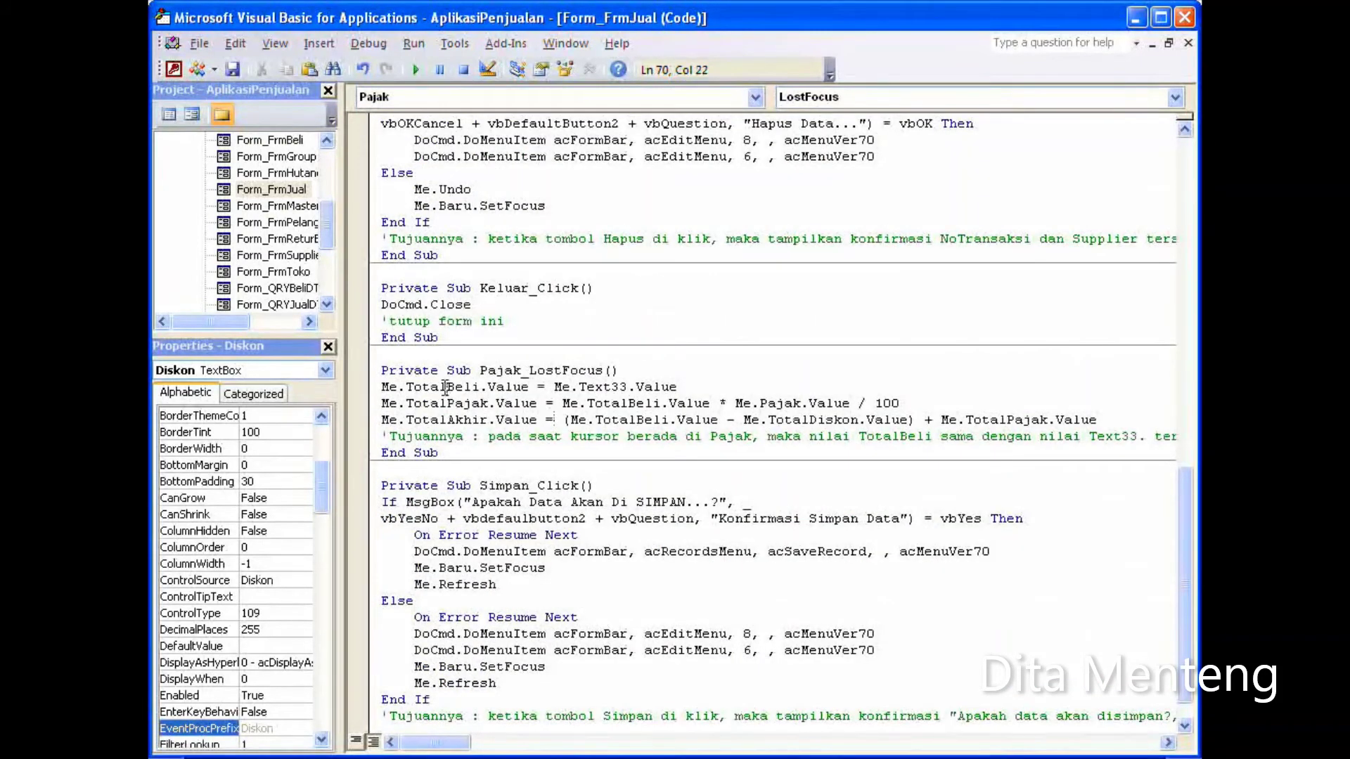
key("Delete")
key("Delete")
key("Delete")
key("Delete")
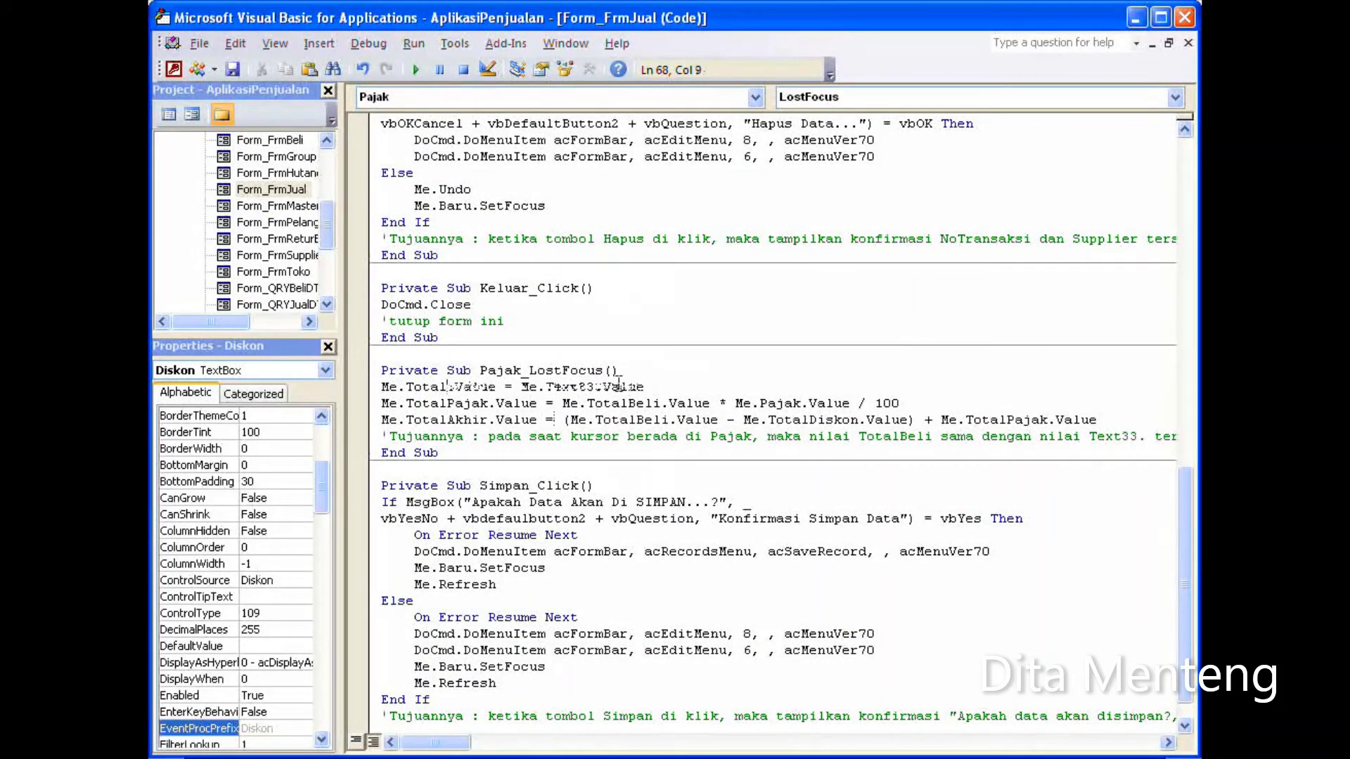
type("Jual")
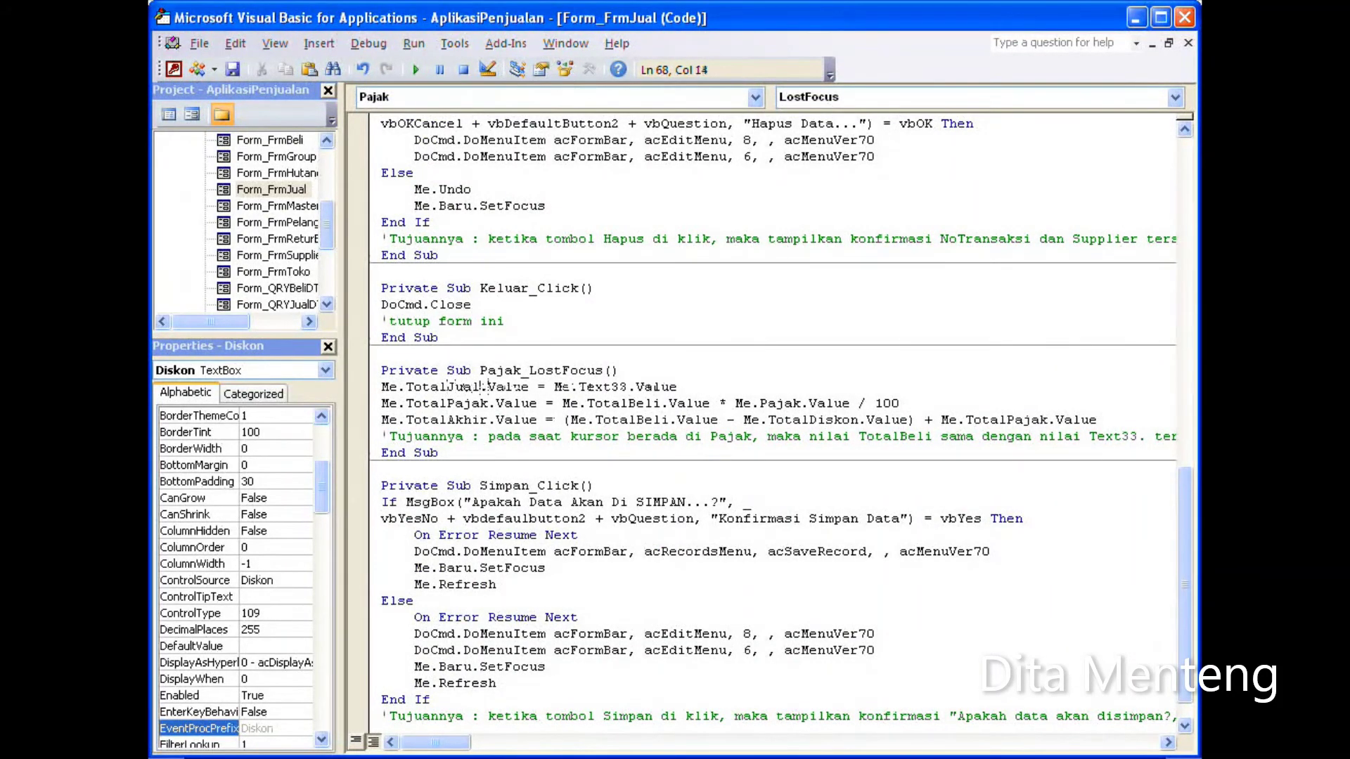
key("Right")
key("Right")
key("Right")
key("Right")
key("Right")
key("Right")
left_click(629, 403)
key("Delete")
key("Delete")
key("Delete")
key("Delete")
type("Jual")
left_click(638, 419)
key("Delete")
key("Delete")
key("Delete")
type("Jual")
left_click(735, 436)
scroll(556, 403, "up", 4)
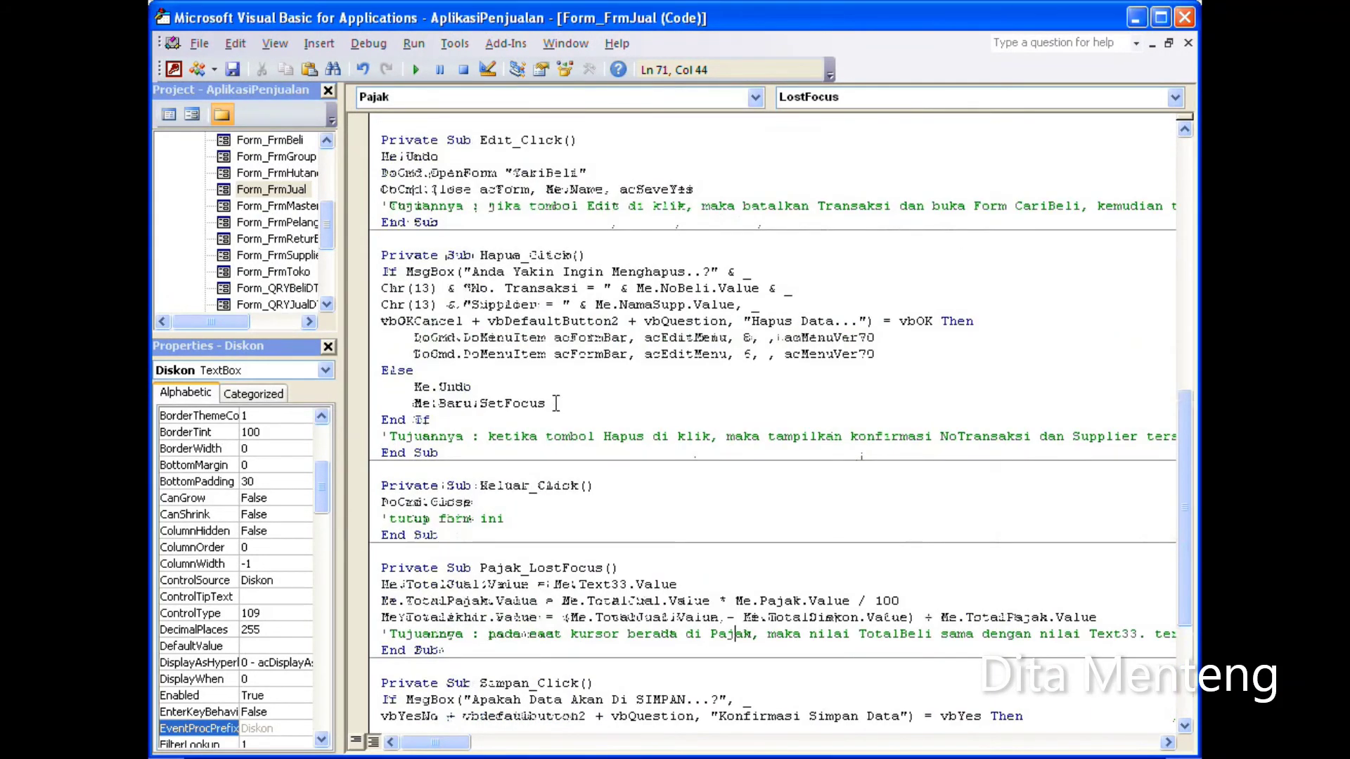
scroll(556, 403, "up", 3)
scroll(557, 403, "up", 3)
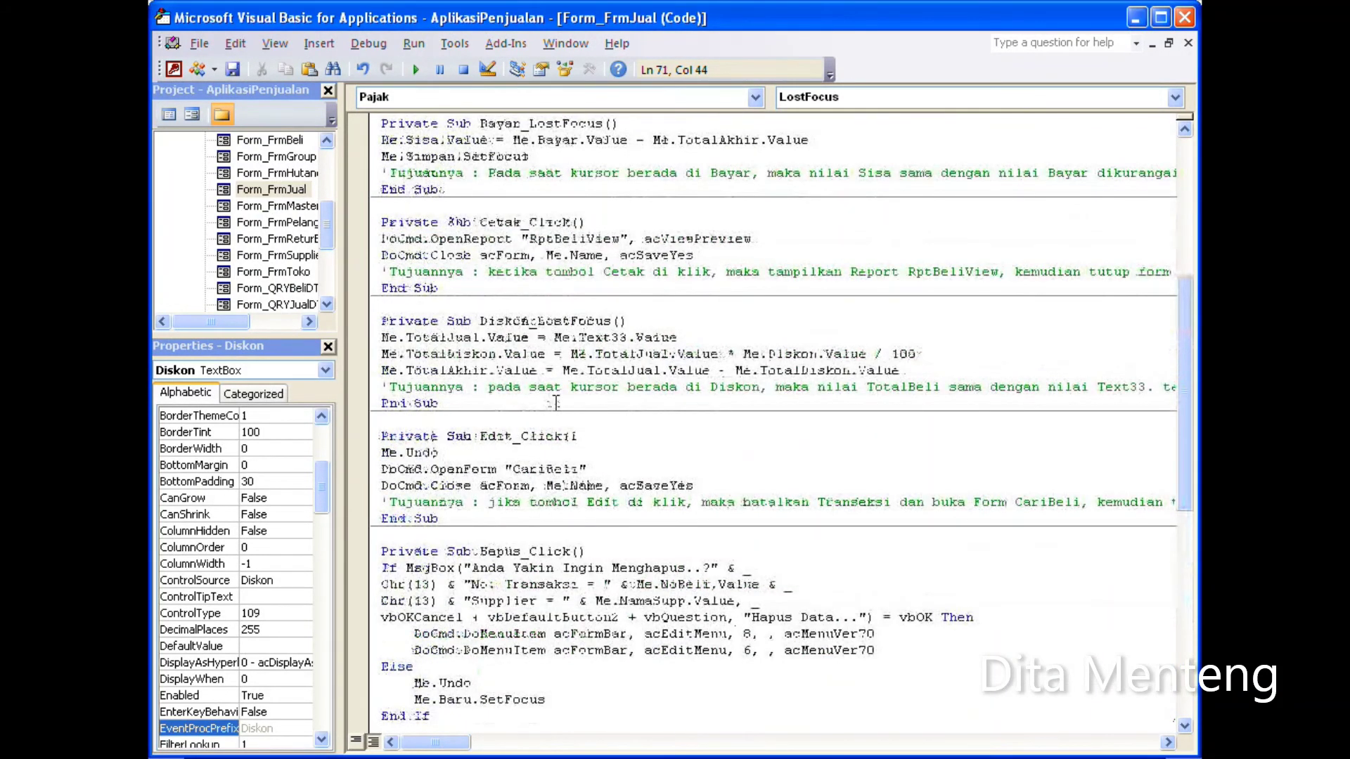
scroll(556, 403, "up", 3)
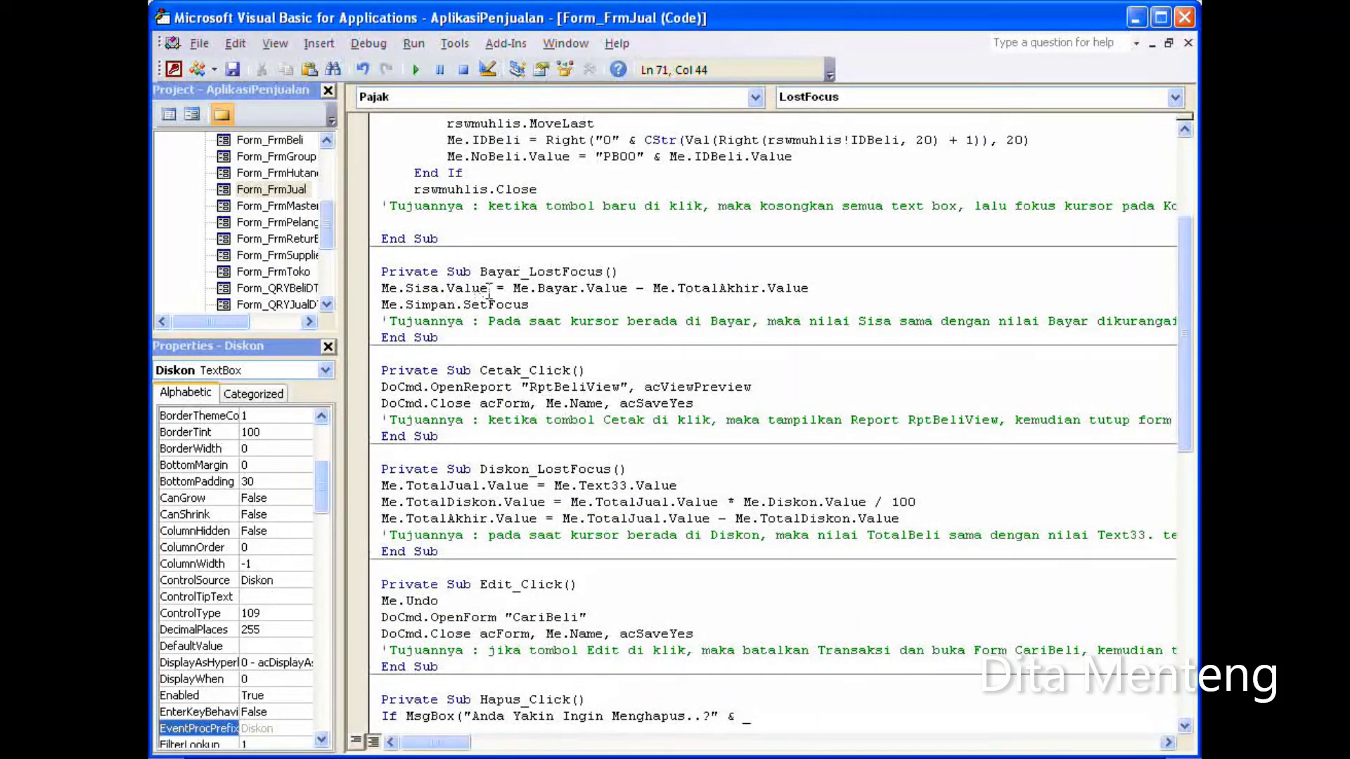
left_click(490, 288)
Step: Rename KodeSupp to KodePel in Baru_Click
scroll(694, 288, "up", 4)
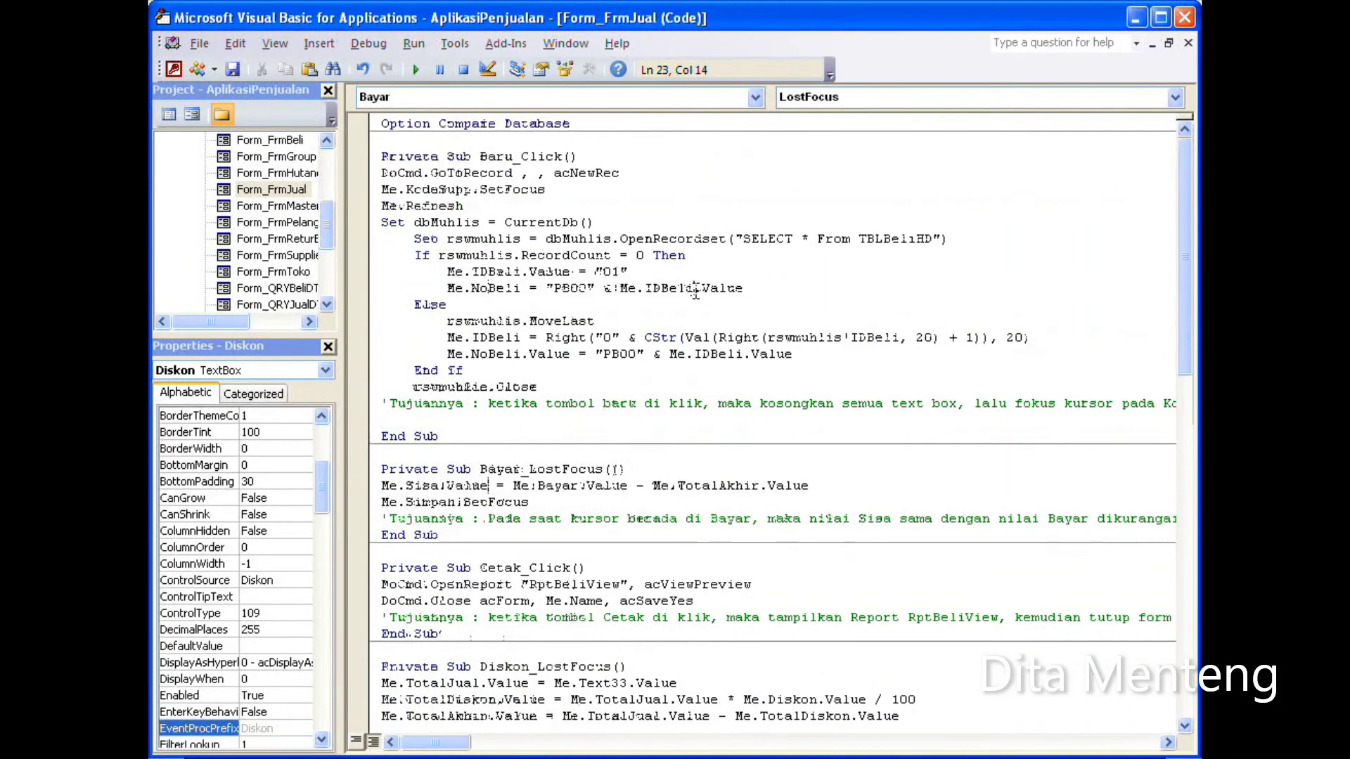
left_click(530, 209)
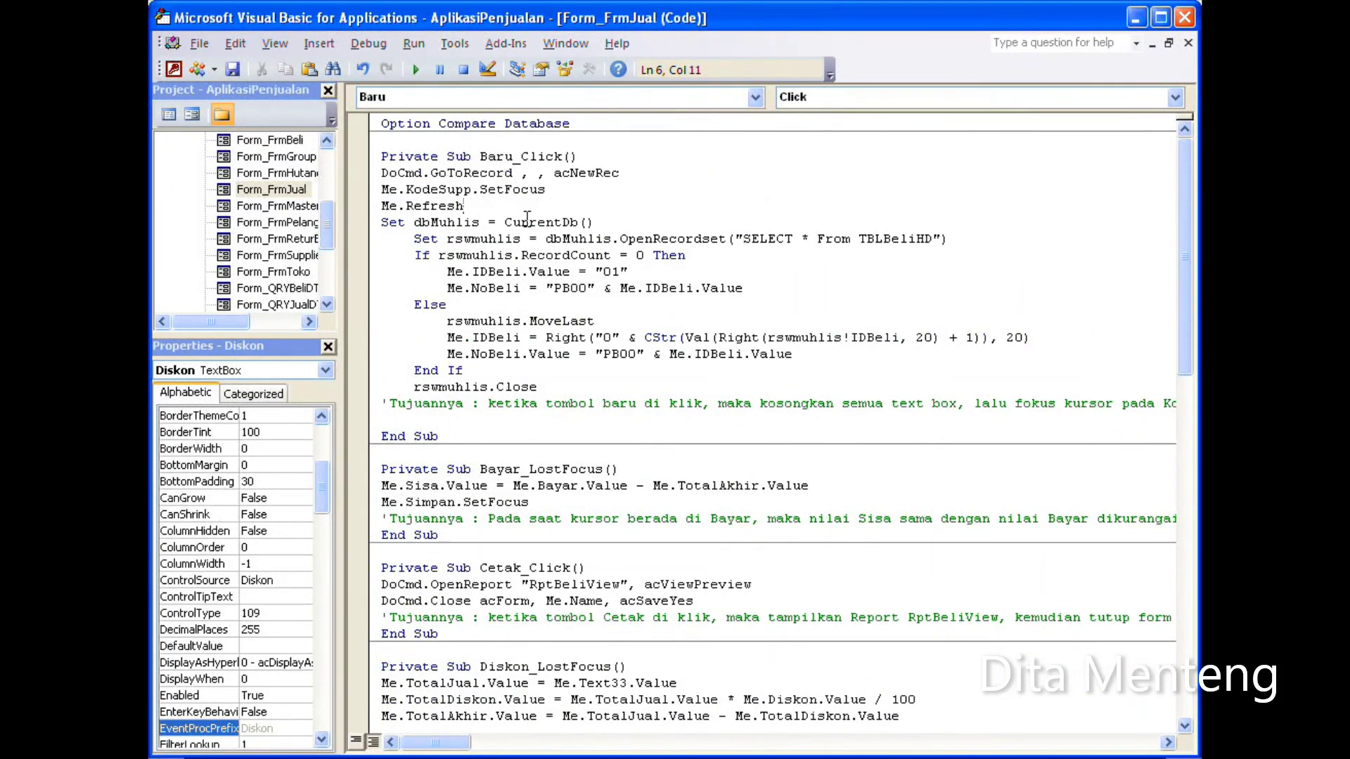
left_click(473, 189)
key("BackSpace")
key("BackSpace")
key("BackSpace")
key("BackSpace")
type("Pel")
Step: Change the table TBLBeliHD to TBLJualHD and Me.IDBeli to Me.IDJual
left_click(884, 239)
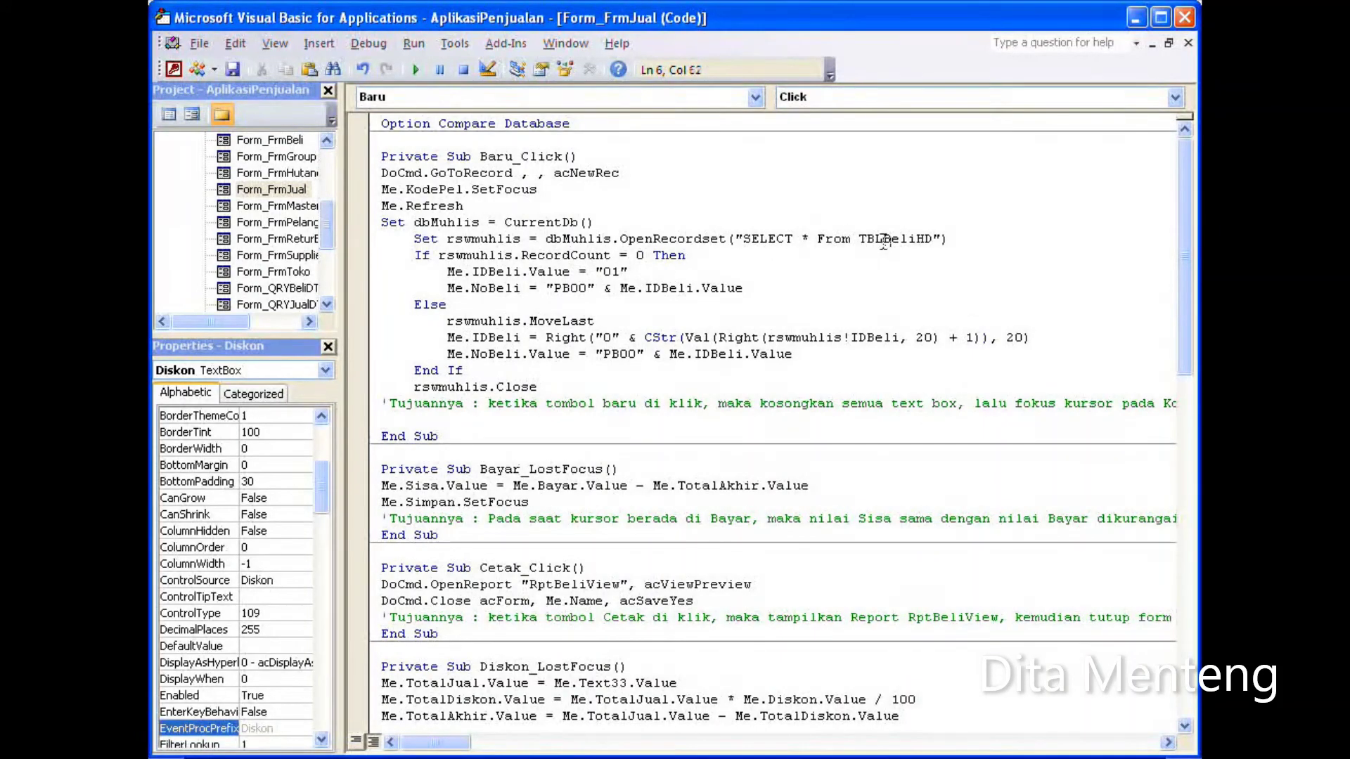
key("Delete")
key("Delete")
key("Delete")
key("Delete")
type("Jual")
left_click_drag(488, 271, 497, 272)
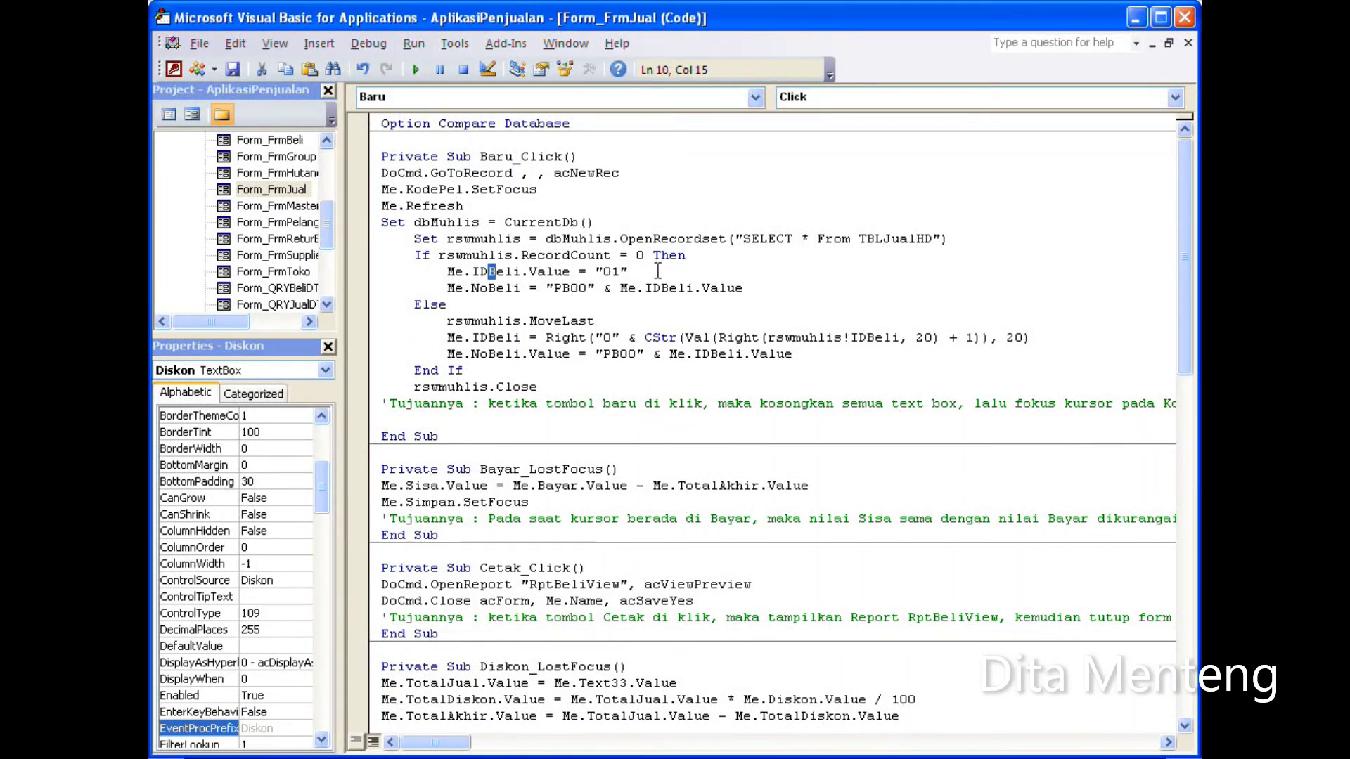
type("Jual")
key("Delete")
key("Delete")
key("Delete")
Step: Change Me.NoBeli to NoJual, prefix PB00 to PJ00, and IDBeli to IDJual on that line
key("shift+Left")
key("shift+Left")
key("shift+Left")
key("shift+Left")
type("Jual")
key("Right")
key("Right")
key("Right")
key("Right")
key("Right")
key("BackSpace")
type("J")
key("Right")
key("Right")
key("Right")
key("Right")
key("Right")
key("Right")
key("Delete")
key("Delete")
key("Delete")
type("Jual")
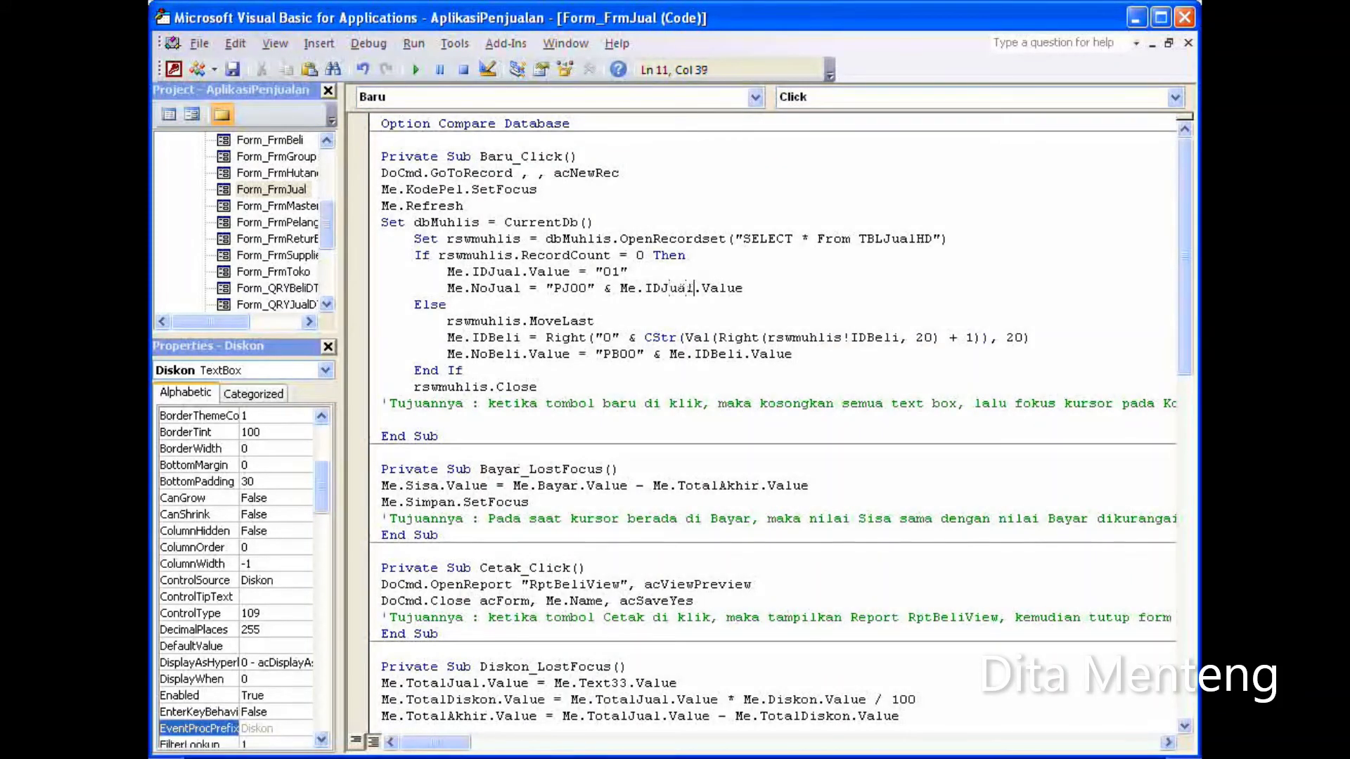
key("Down")
Step: In the Else branch, change Me.IDBeli and rswmuhlis!IDBeli to IDJual
left_click(492, 339)
key("Delete")
key("Delete")
key("Delete")
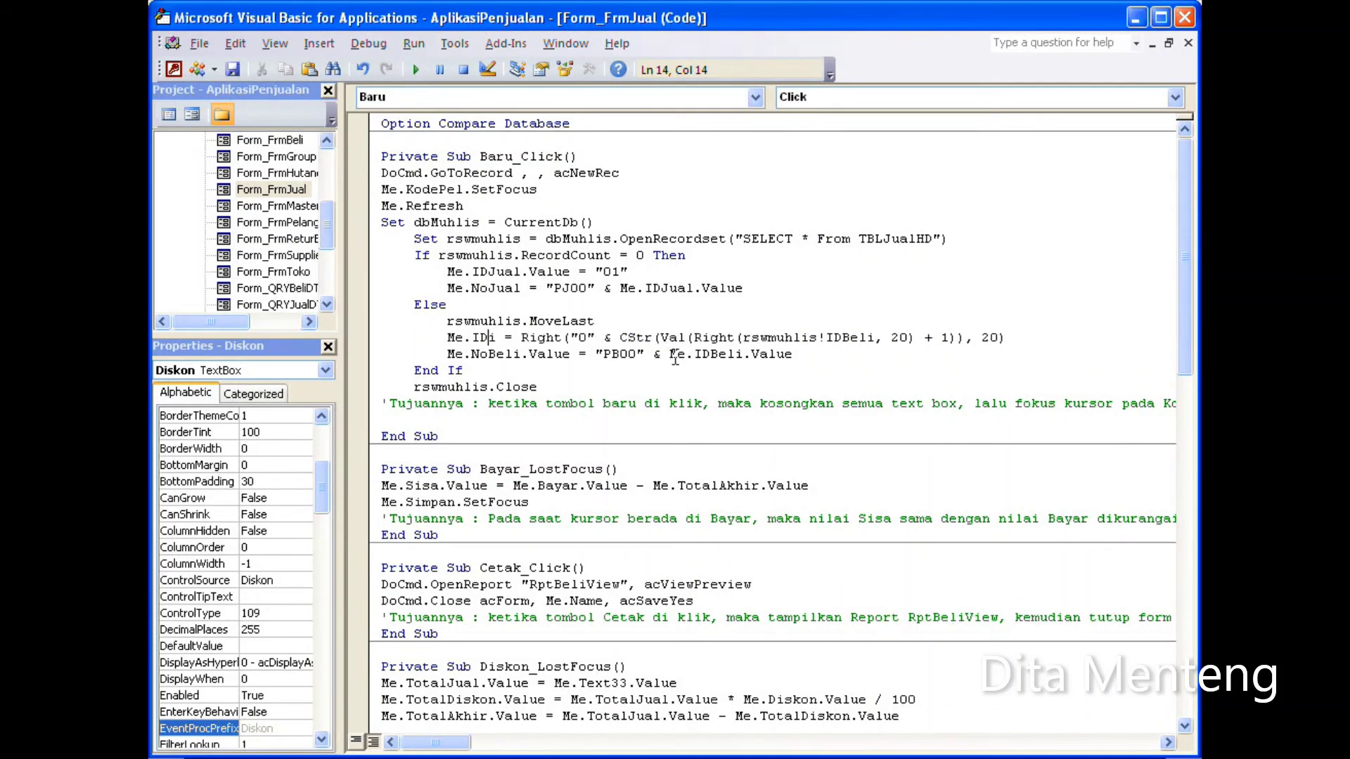
type("Jual")
key("ctrl+Right")
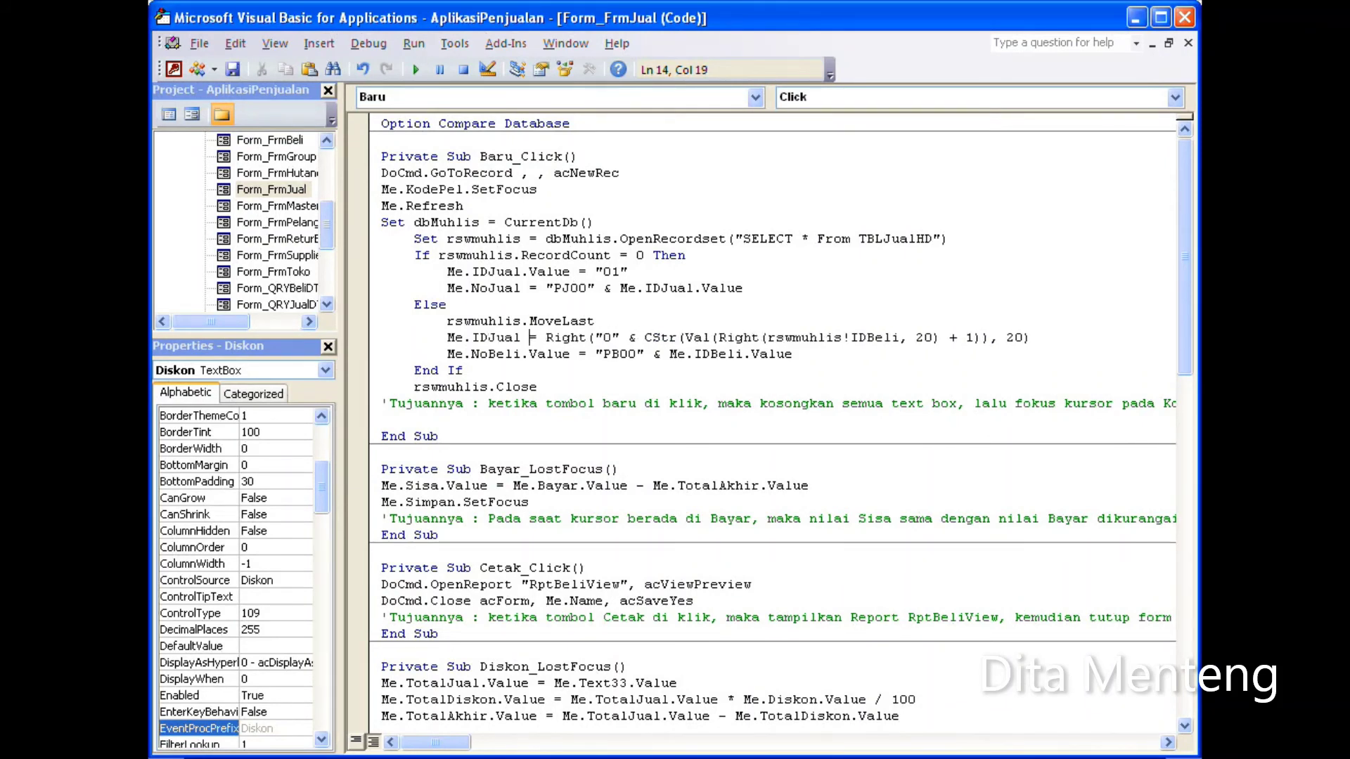
key("ctrl+Right")
key("ctrl+Right")
key("ctrl+Right")
key("ctrl+Right")
key("ctrl+Right")
key("ctrl+Right")
key("ctrl+Right")
key("ctrl+Right")
key("ctrl+Right")
key("Delete")
key("Delete")
key("Delete")
type("Ju")
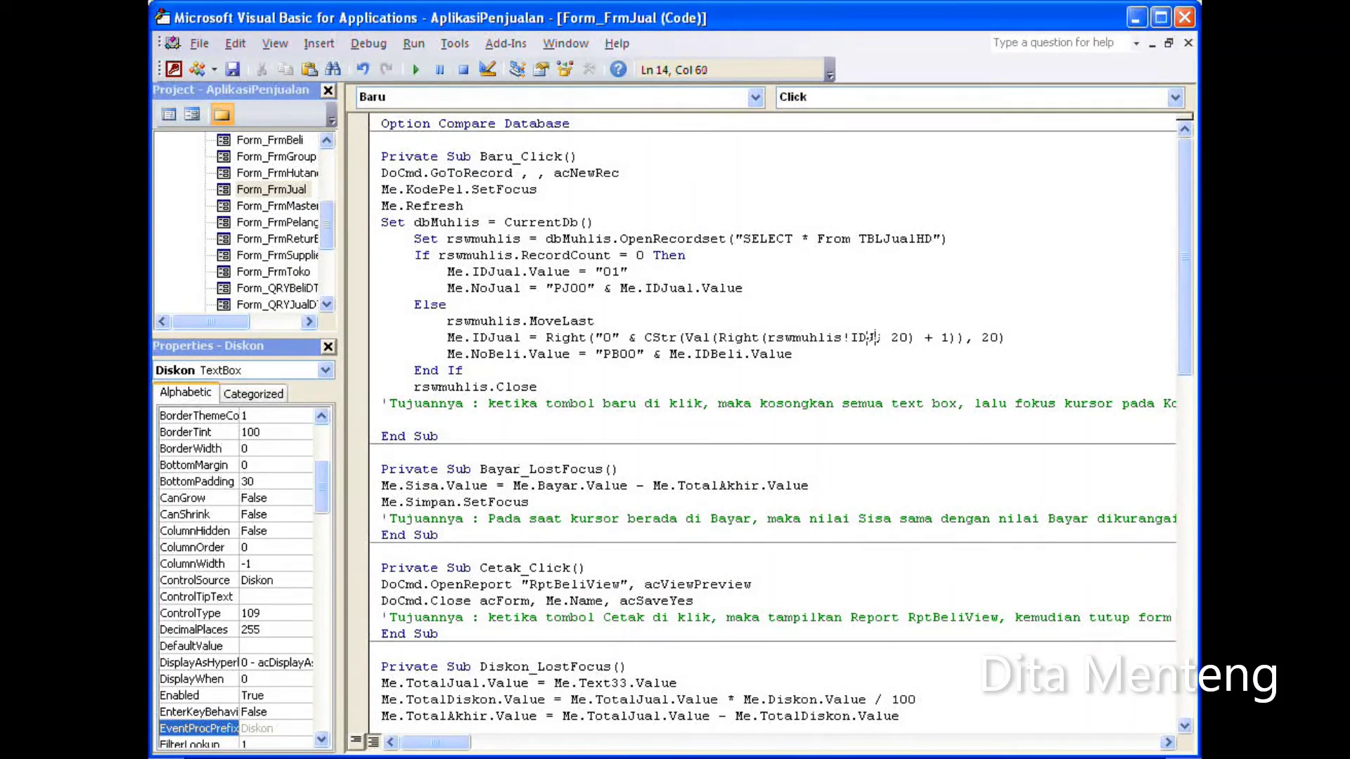
type("al")
key("Down")
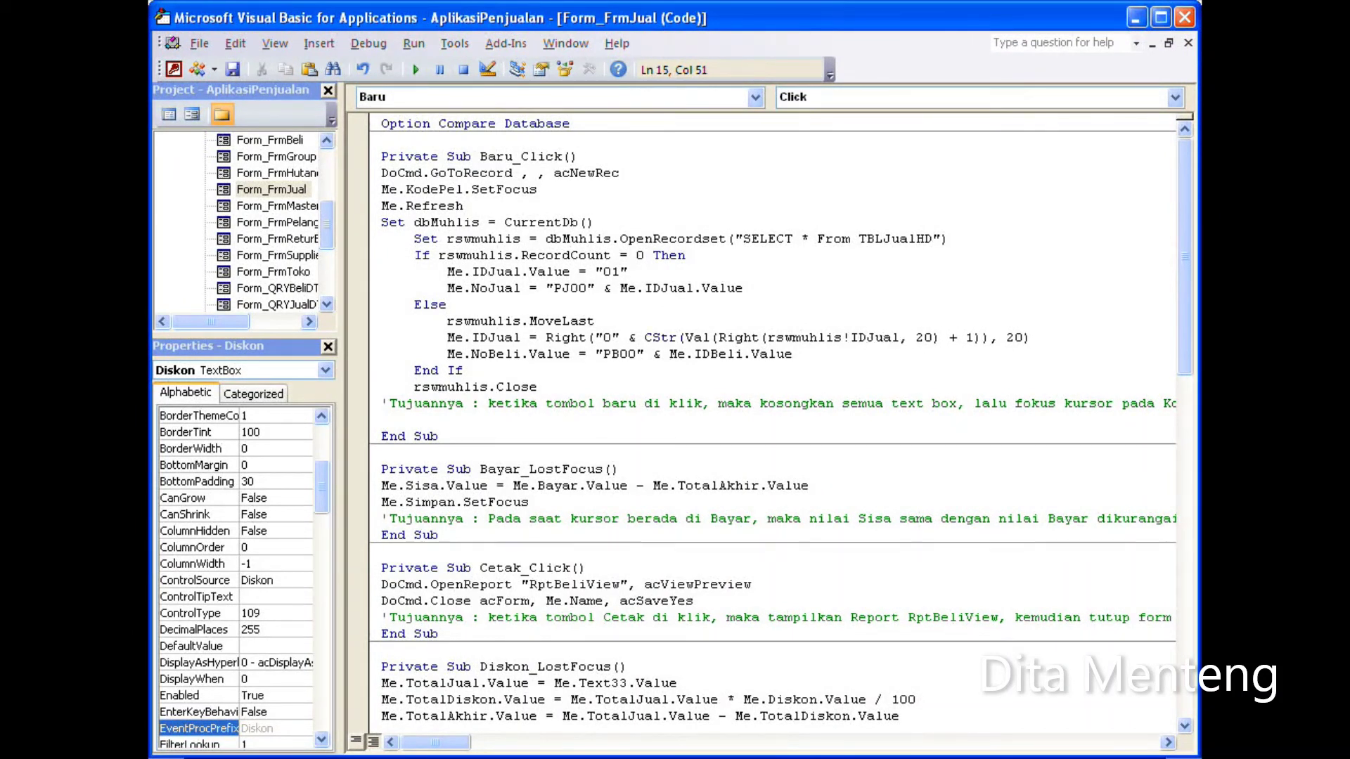
Step: On the last assignment, set Me.NoJual to "PJ00" & Me.IDJual
left_click(497, 354)
key("BackSpace")
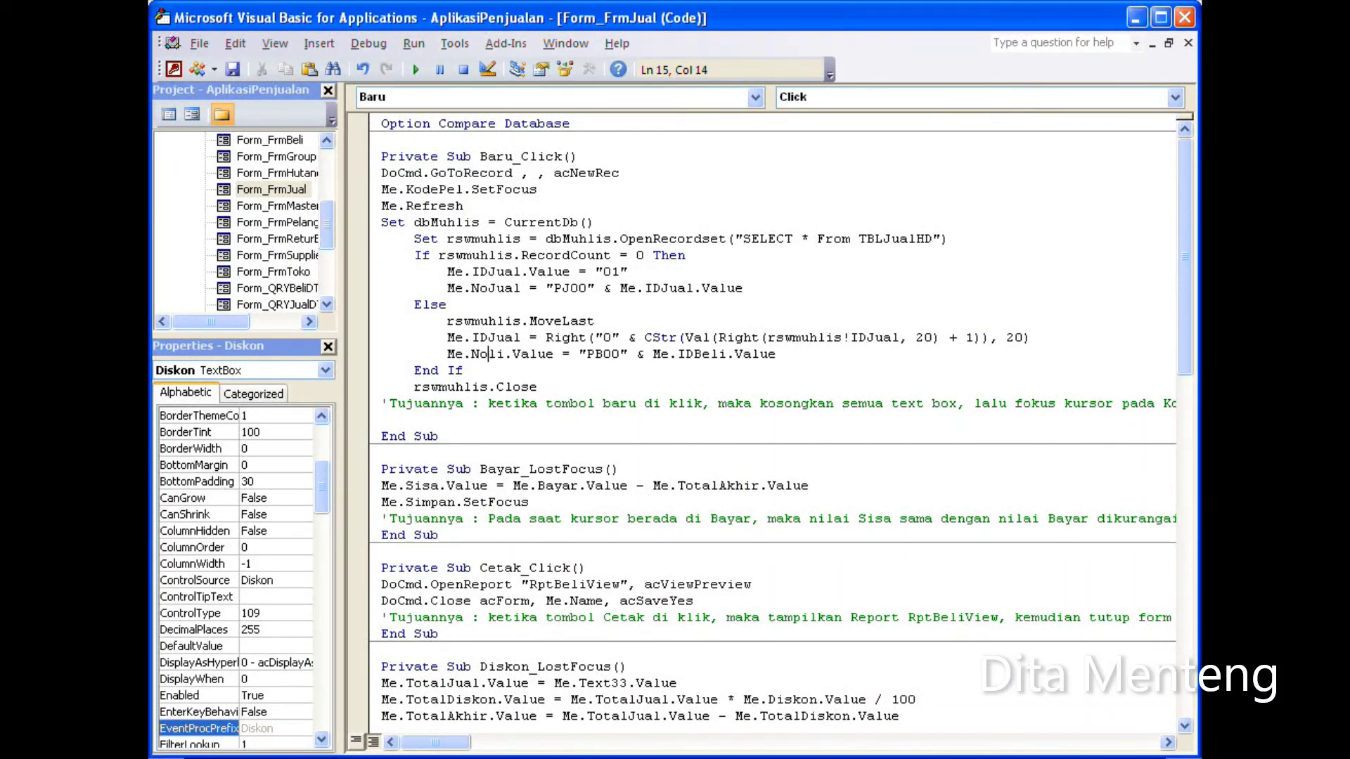
key("Delete")
key("Delete")
key("Delete")
type("Jual")
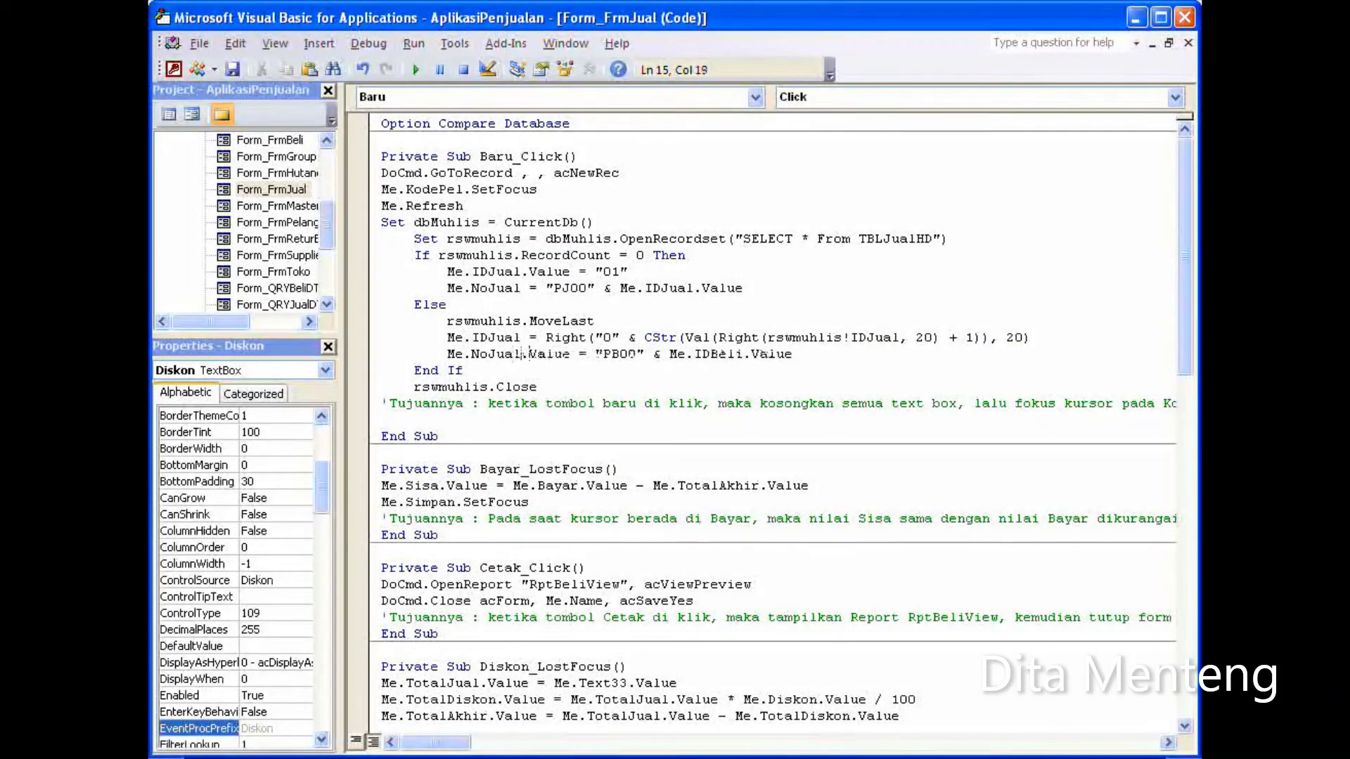
key("Right")
key("Right")
key("Right")
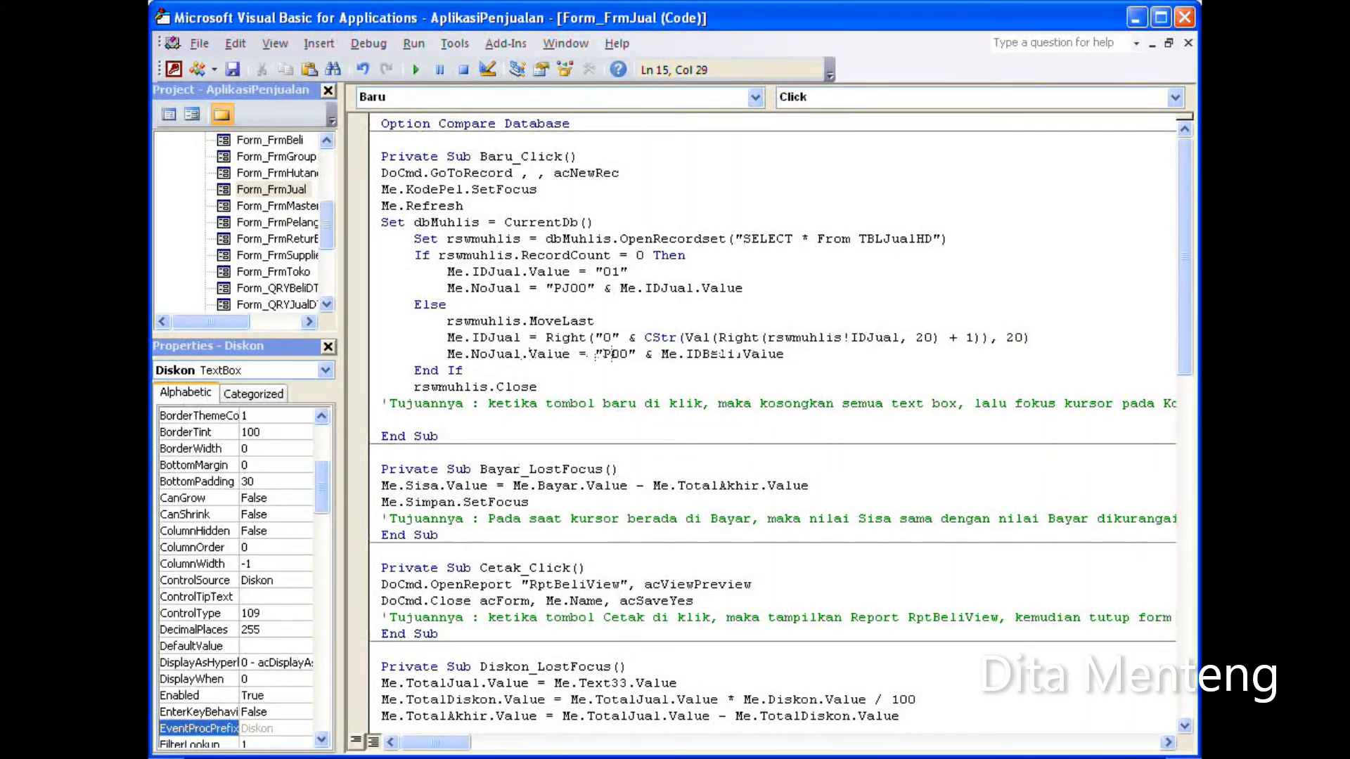
key("Delete")
type("J")
left_click(717, 354)
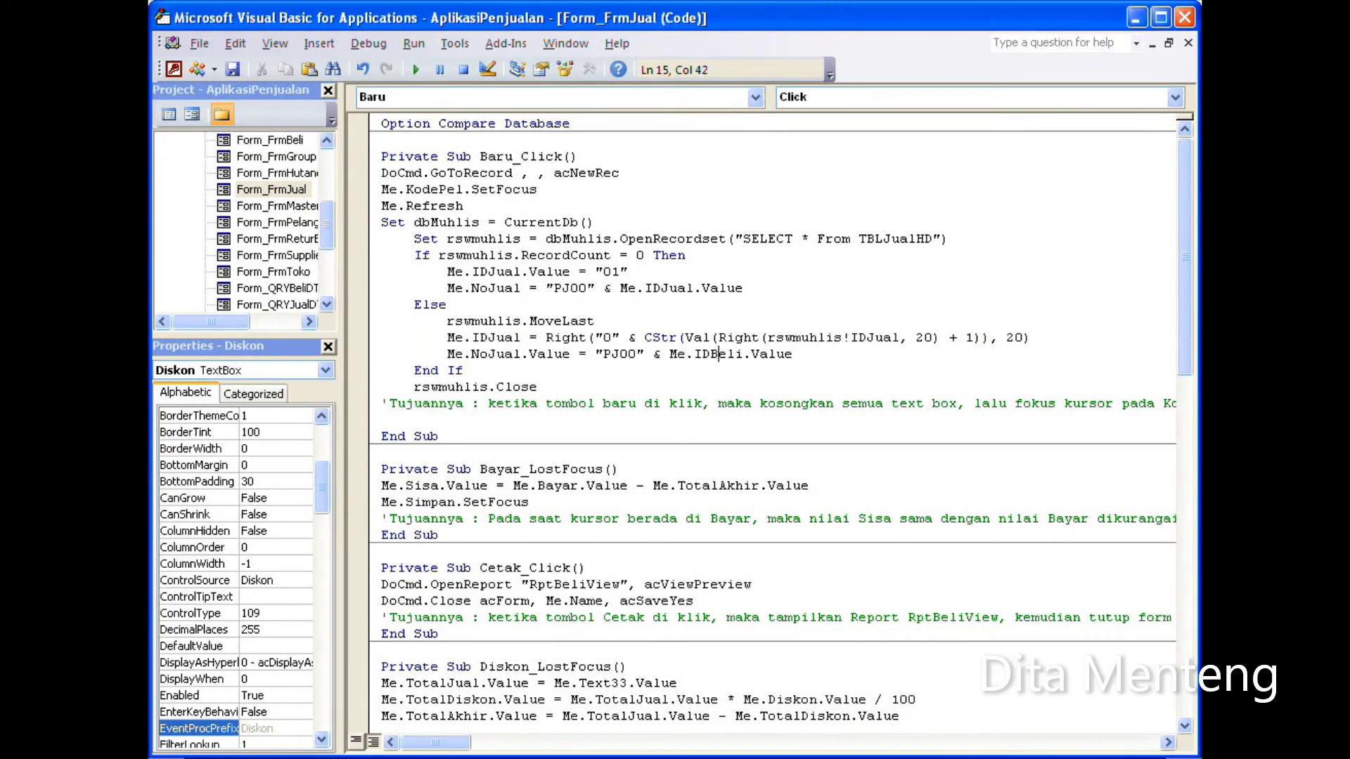
key("Left")
key("Delete")
key("Delete")
key("Delete")
key("Delete")
type("Jual")
key("Down")
key("Down")
Step: Change the Cetak_Click report name from RptBeliView to RptJualView
scroll(562, 517, "down", 1)
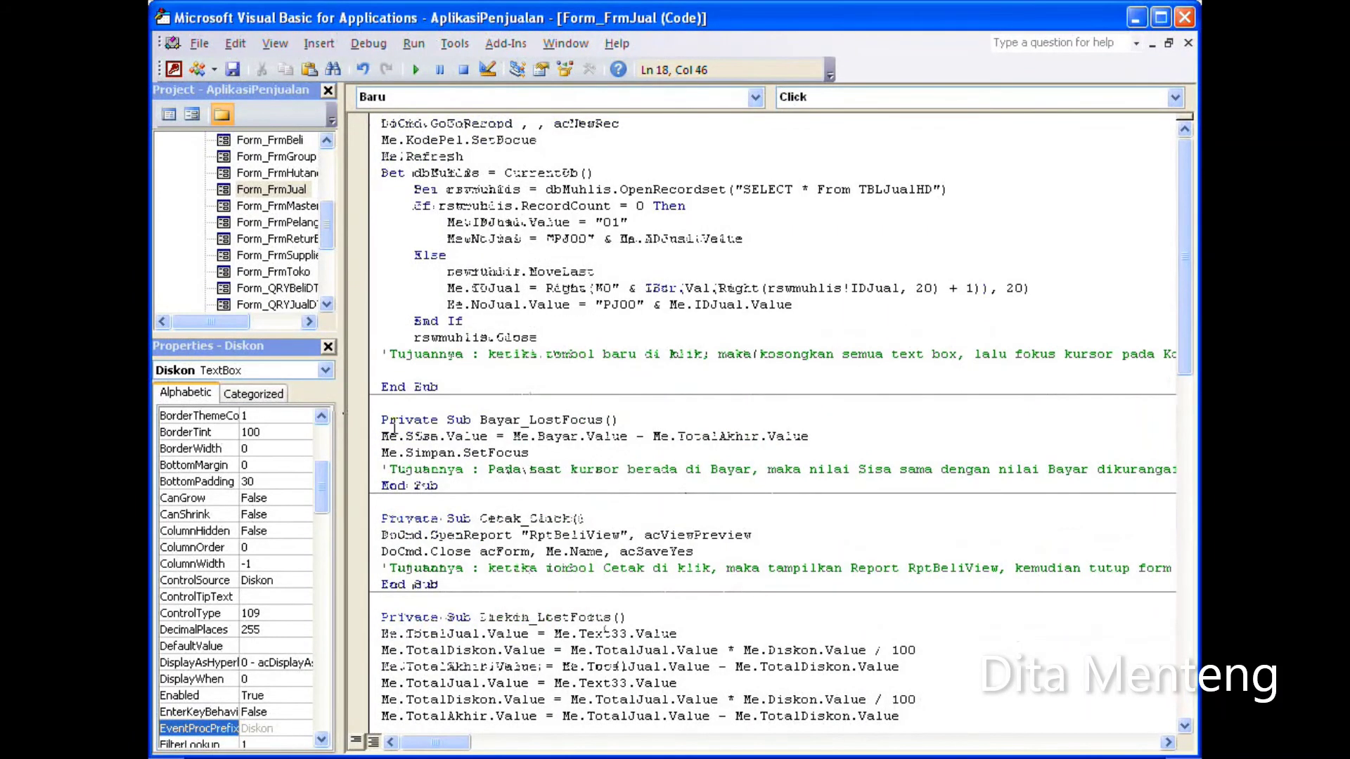
scroll(562, 517, "down", 1)
scroll(562, 517, "down", 1)
scroll(563, 517, "down", 2)
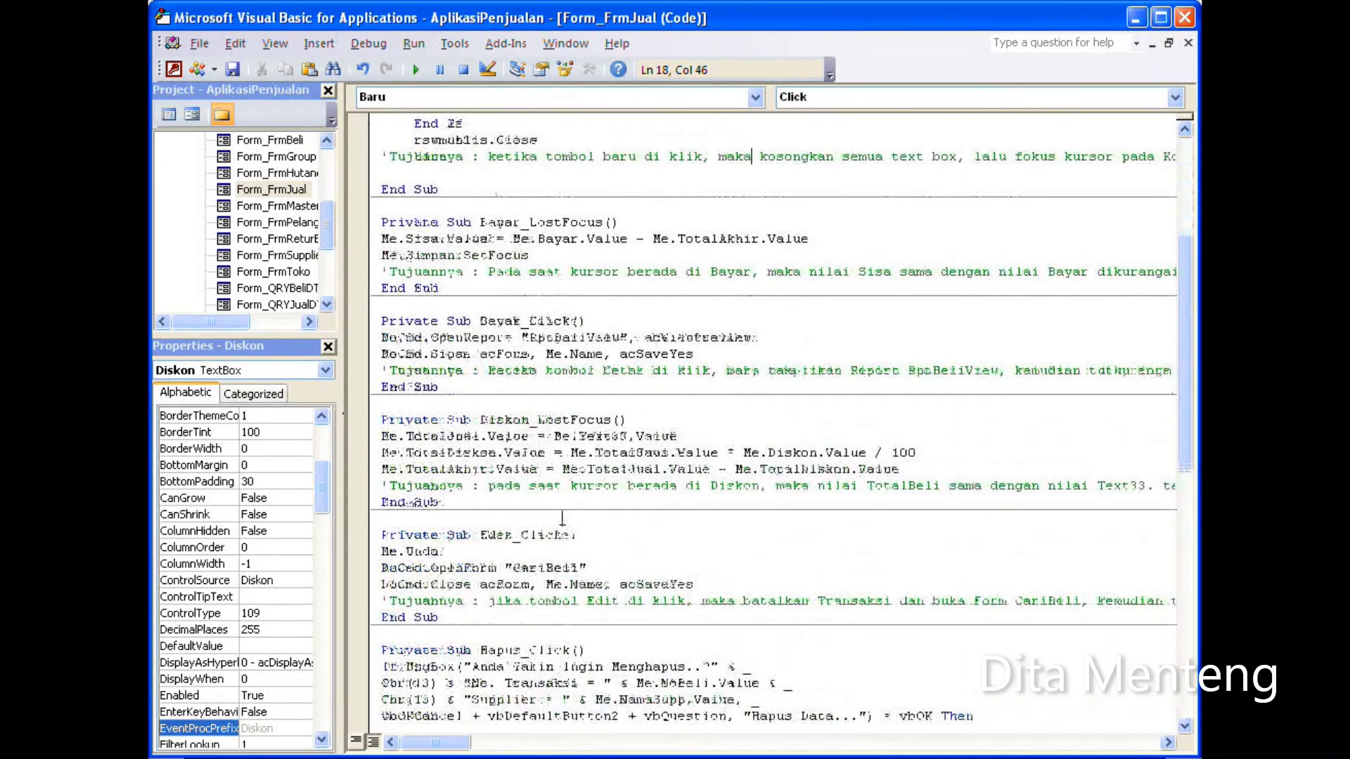
scroll(555, 513, "up", 1)
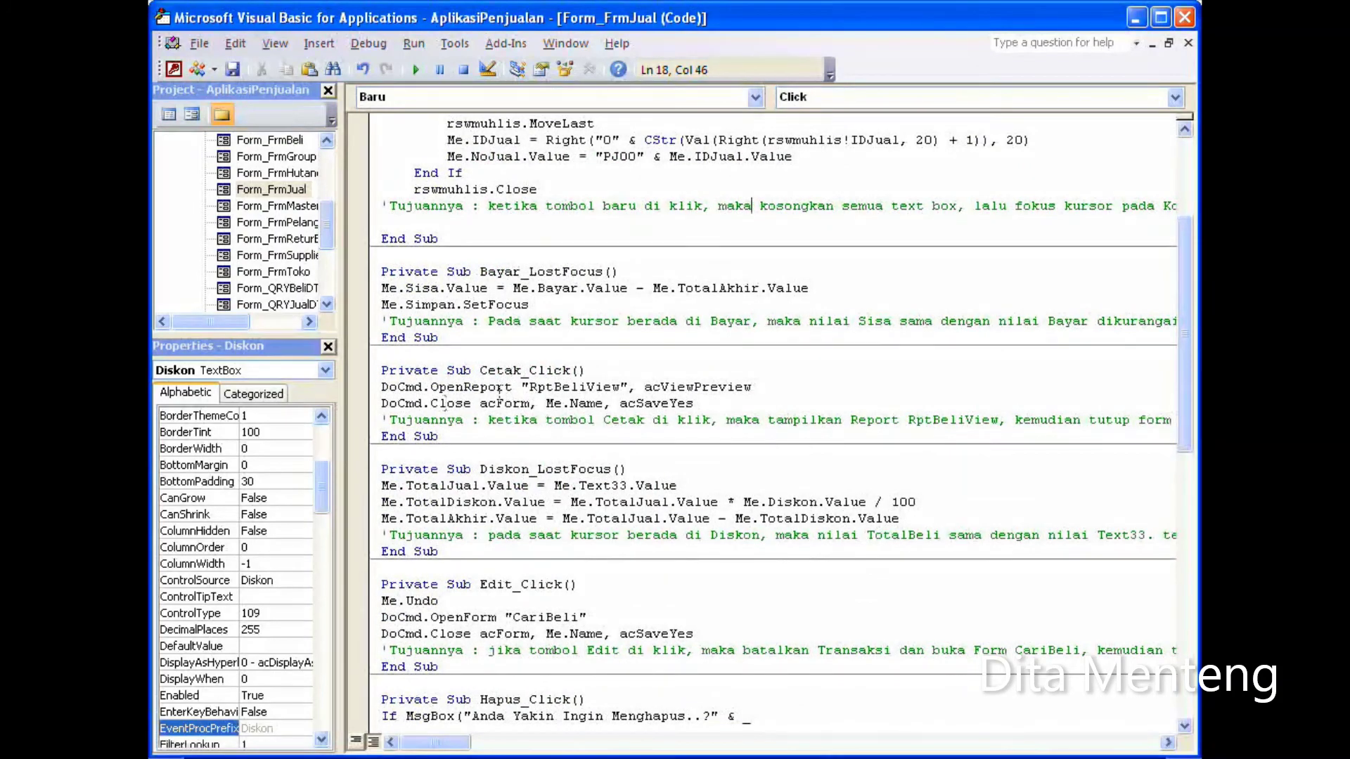
left_click(554, 388)
key("Delete")
key("Delete")
key("Delete")
type("Jual")
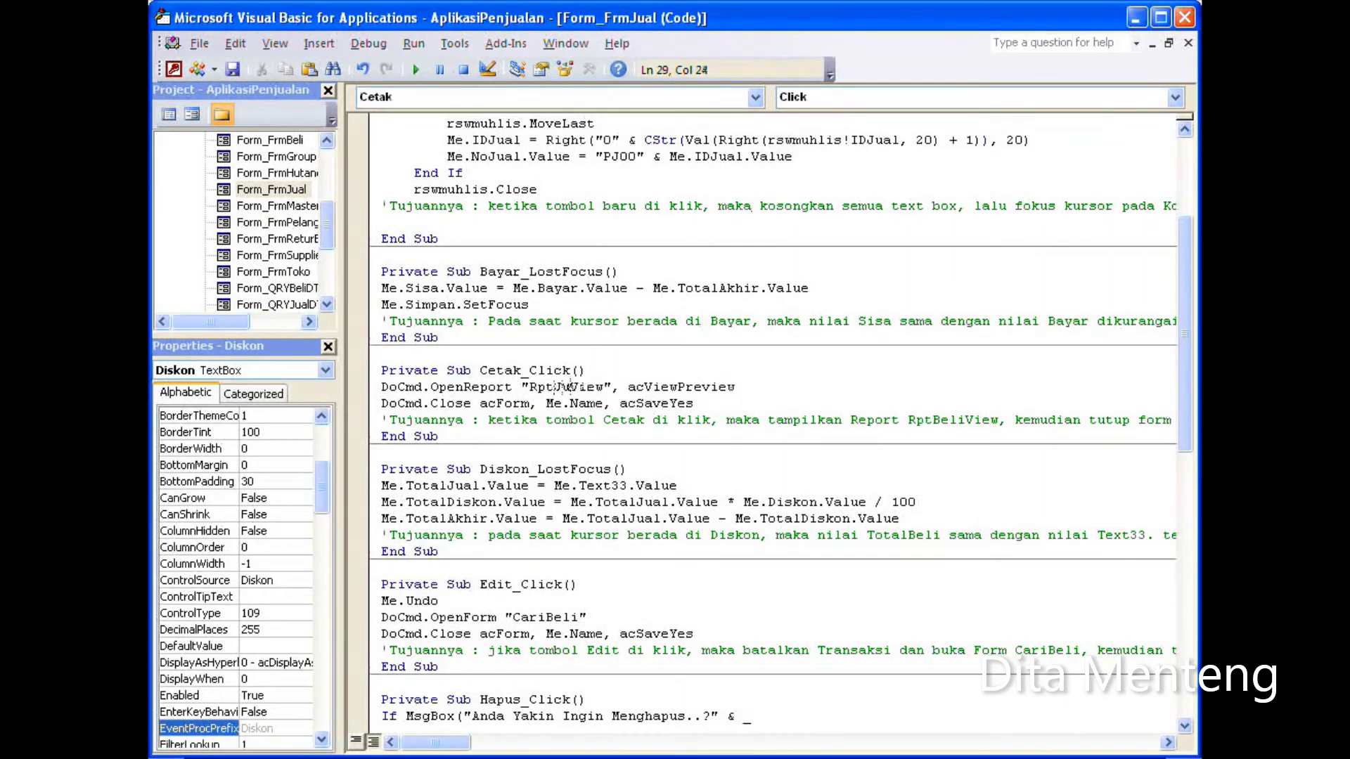
key("Down")
key("Down")
key("Down")
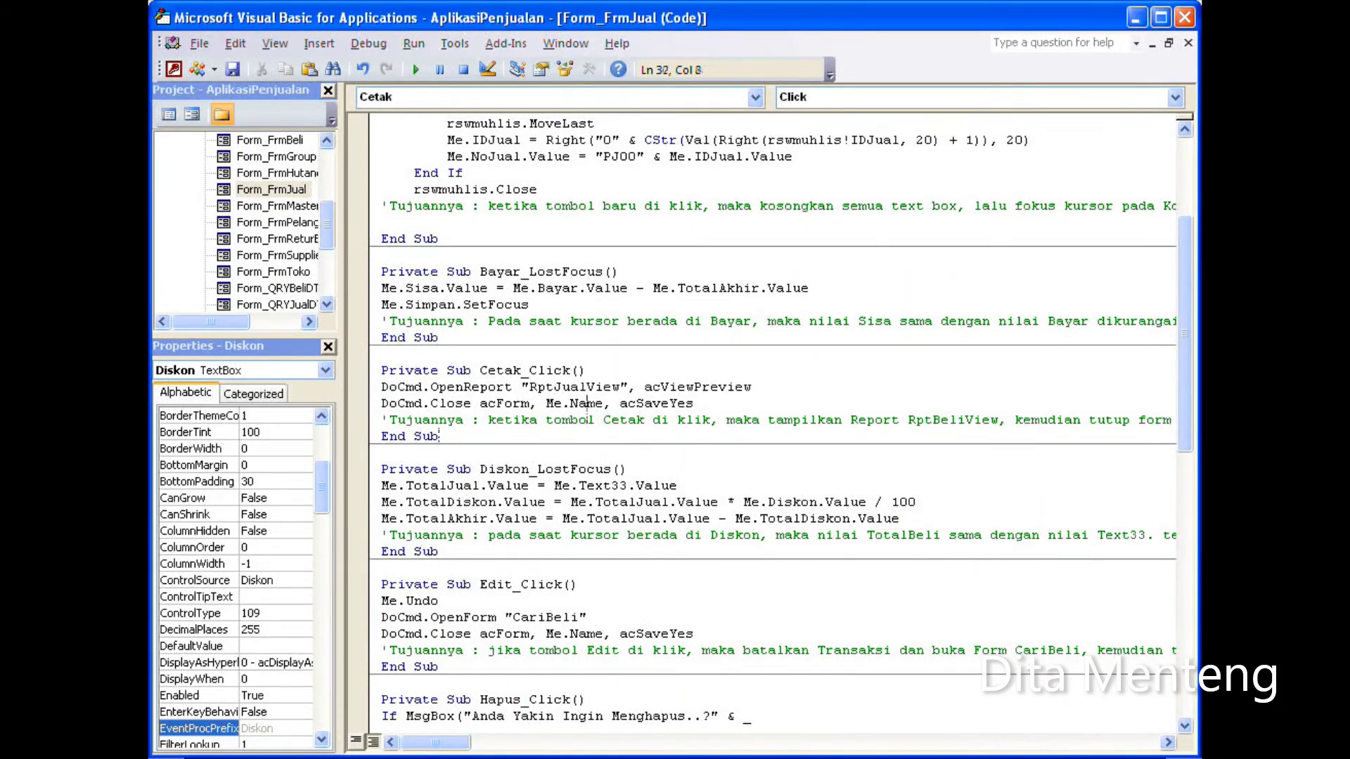
Step: Change the Edit_Click form name from CariBeli to CariJual
scroll(689, 494, "down", 2)
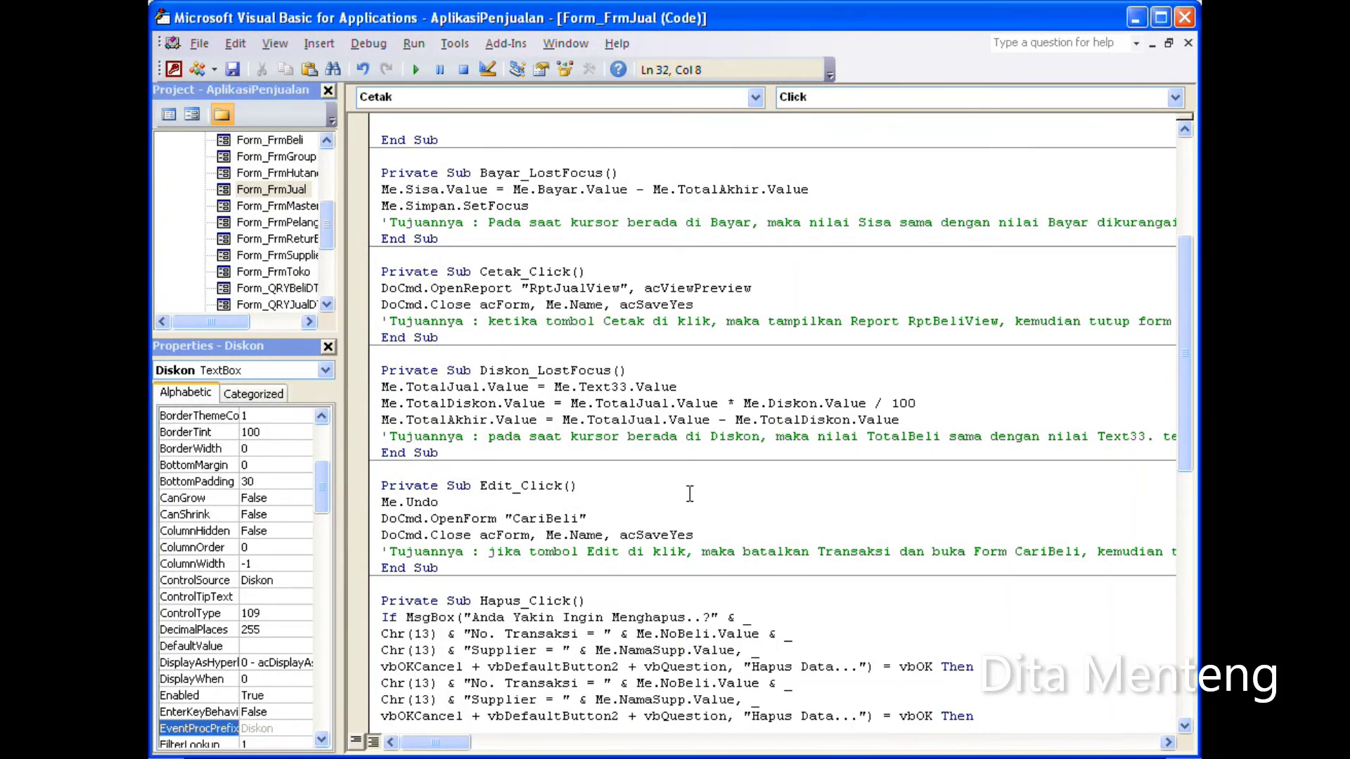
scroll(690, 495, "down", 1)
left_click(471, 486)
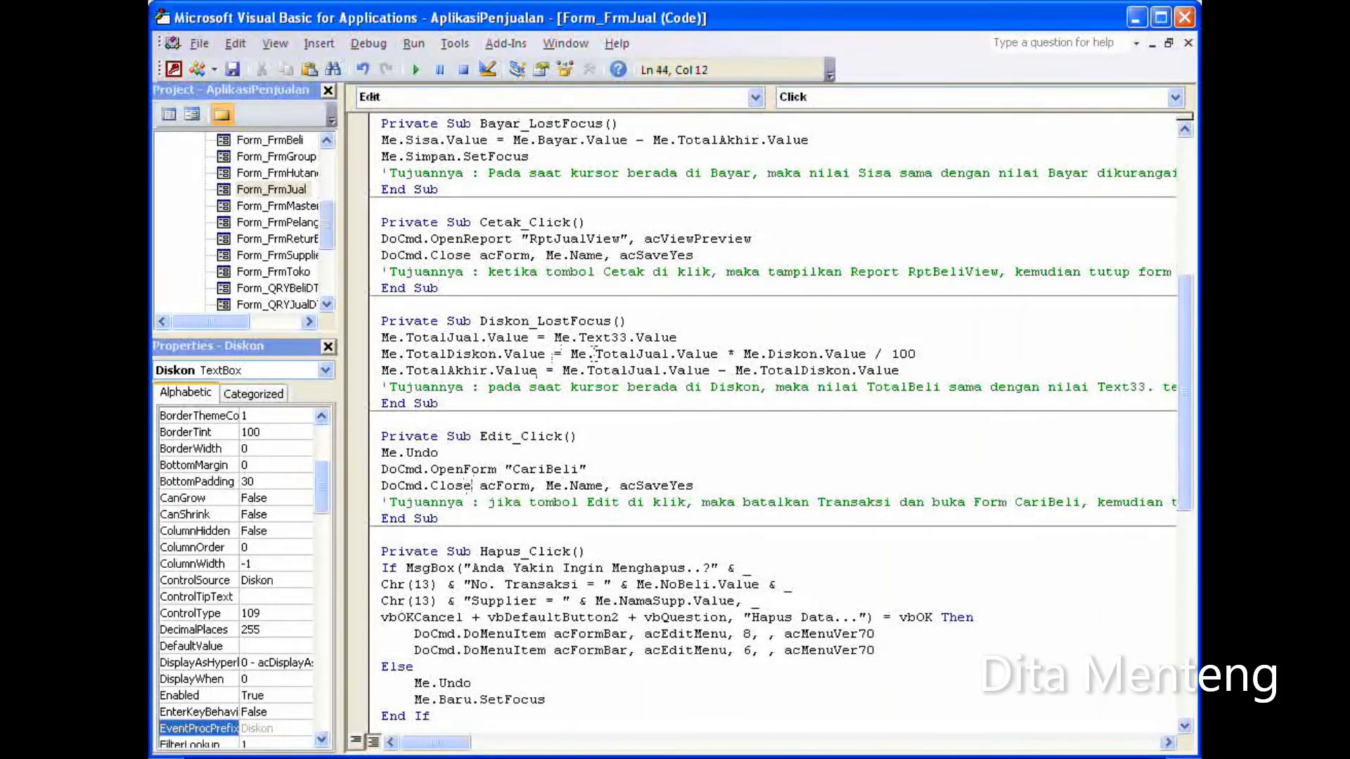
key("Up")
left_click(547, 469)
key("Delete")
key("Delete")
key("Delete")
type("Jual")
left_click(658, 502)
Step: Make the Hapus message use Me.NoJual and Me.NamaPel
scroll(658, 508, "down", 4)
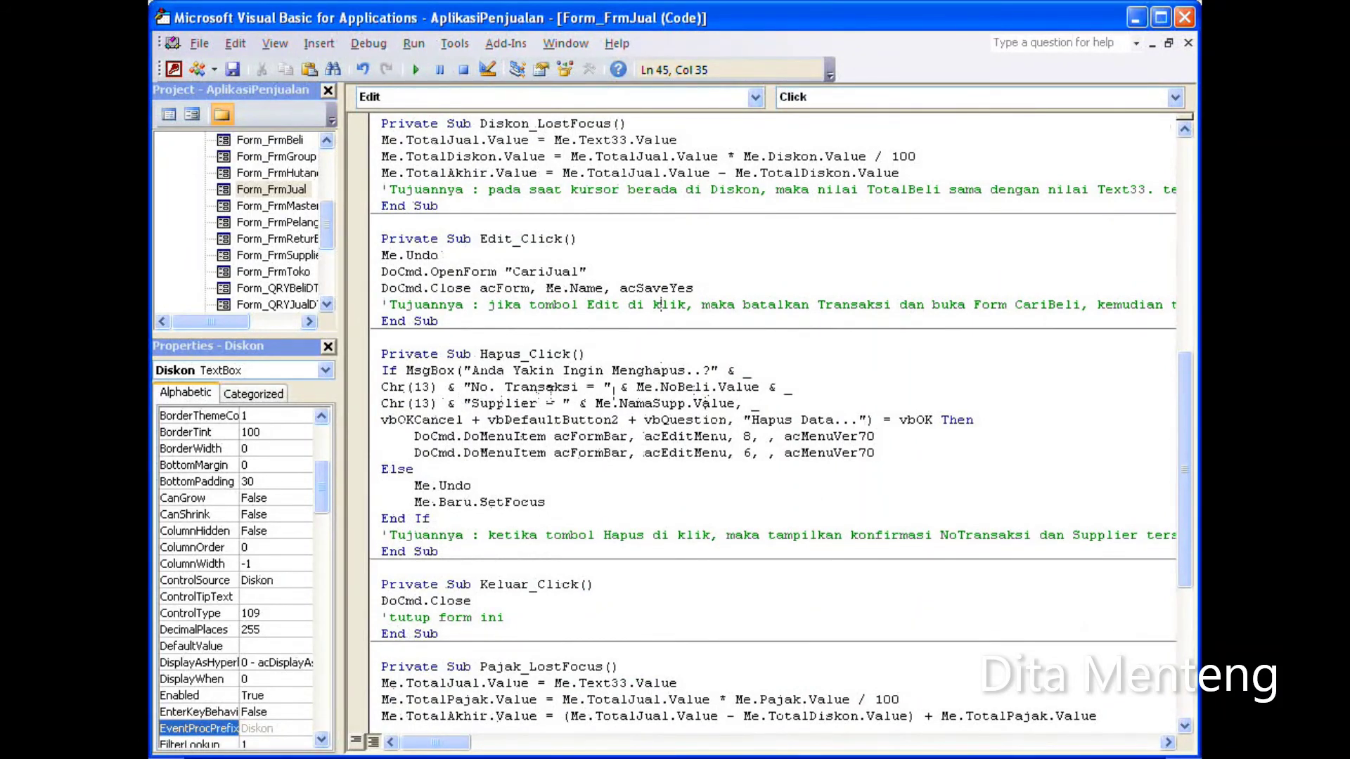
left_click(675, 387)
key("Delete")
key("Delete")
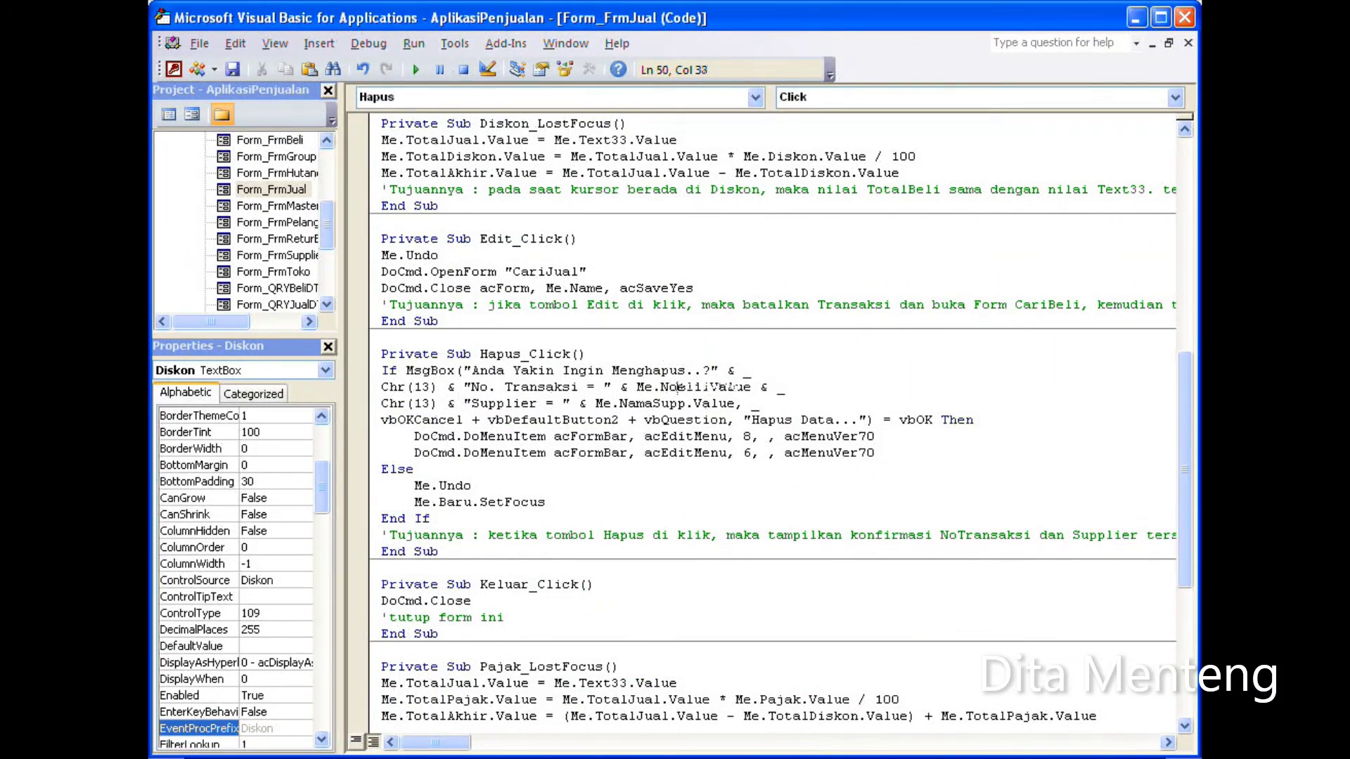
key("Delete")
type("Jual")
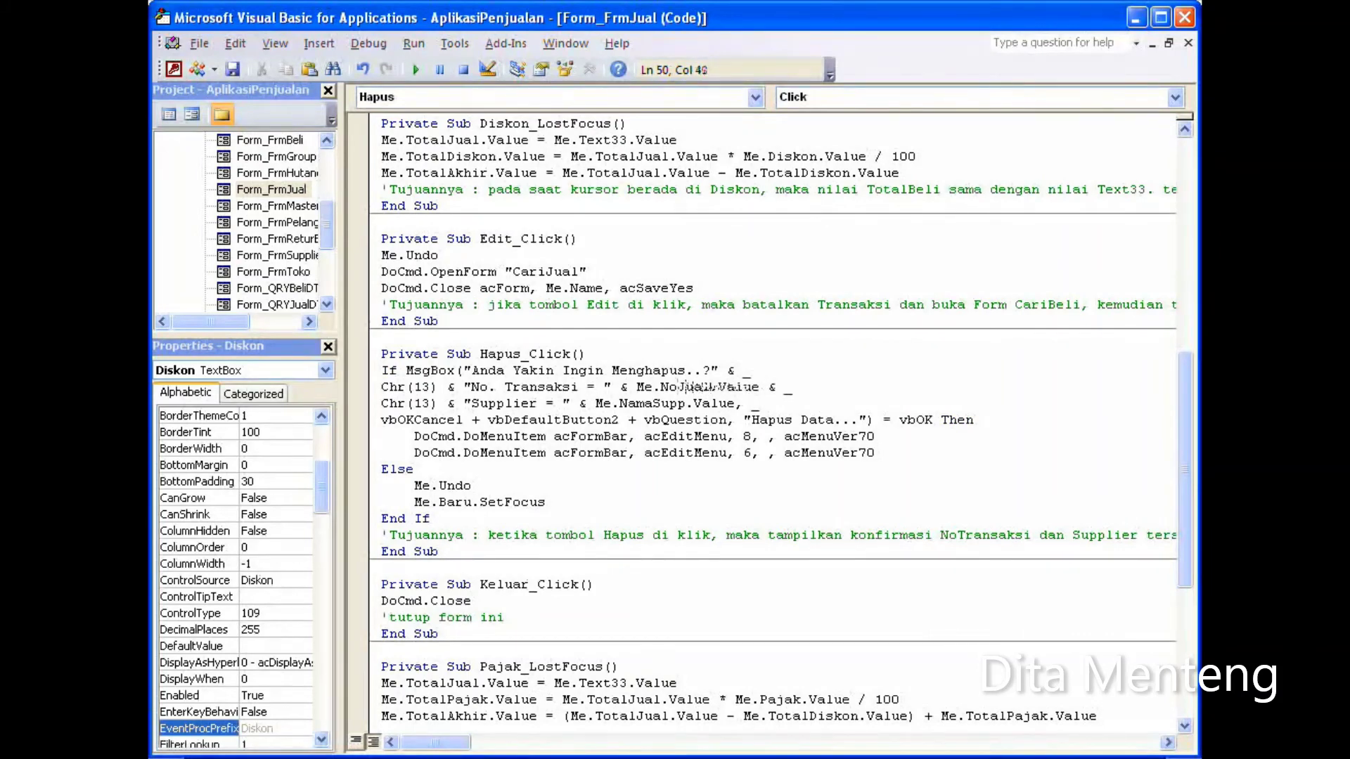
left_click_drag(686, 404, 653, 403)
type("Pel")
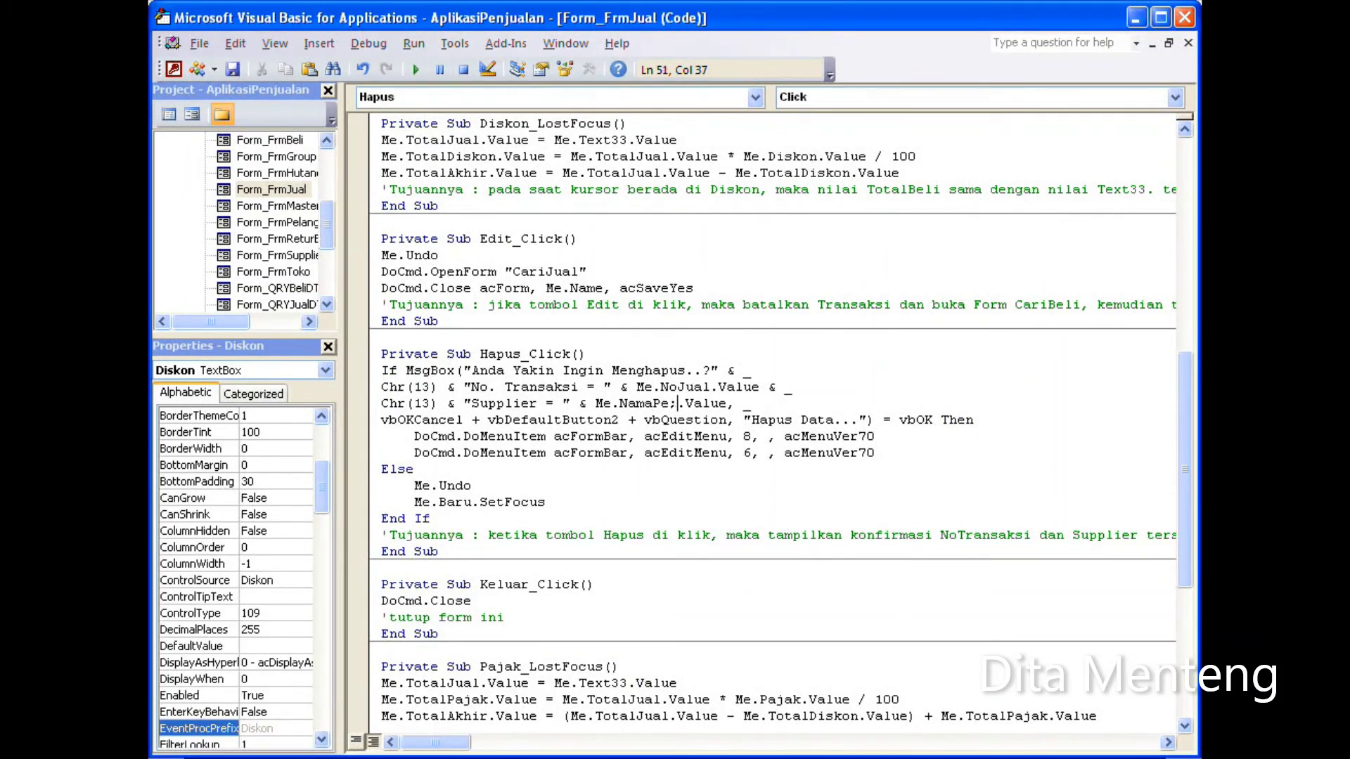
left_click(687, 453)
Step: Review the Keluar_Click, Pajak_LostFocus and Simpan_Click procedures
scroll(732, 406, "down", 2)
scroll(669, 427, "down", 2)
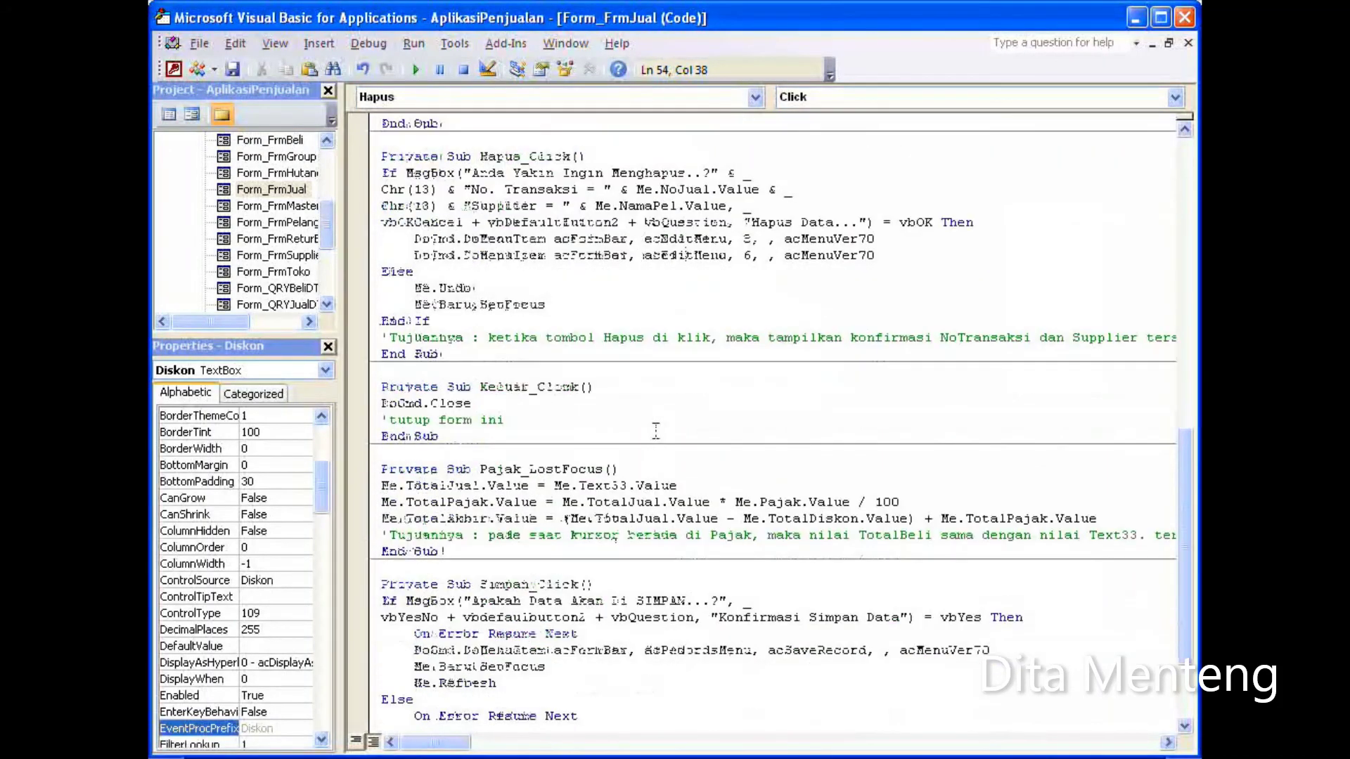
scroll(632, 432, "down", 1)
left_click(505, 371)
scroll(562, 422, "down", 1)
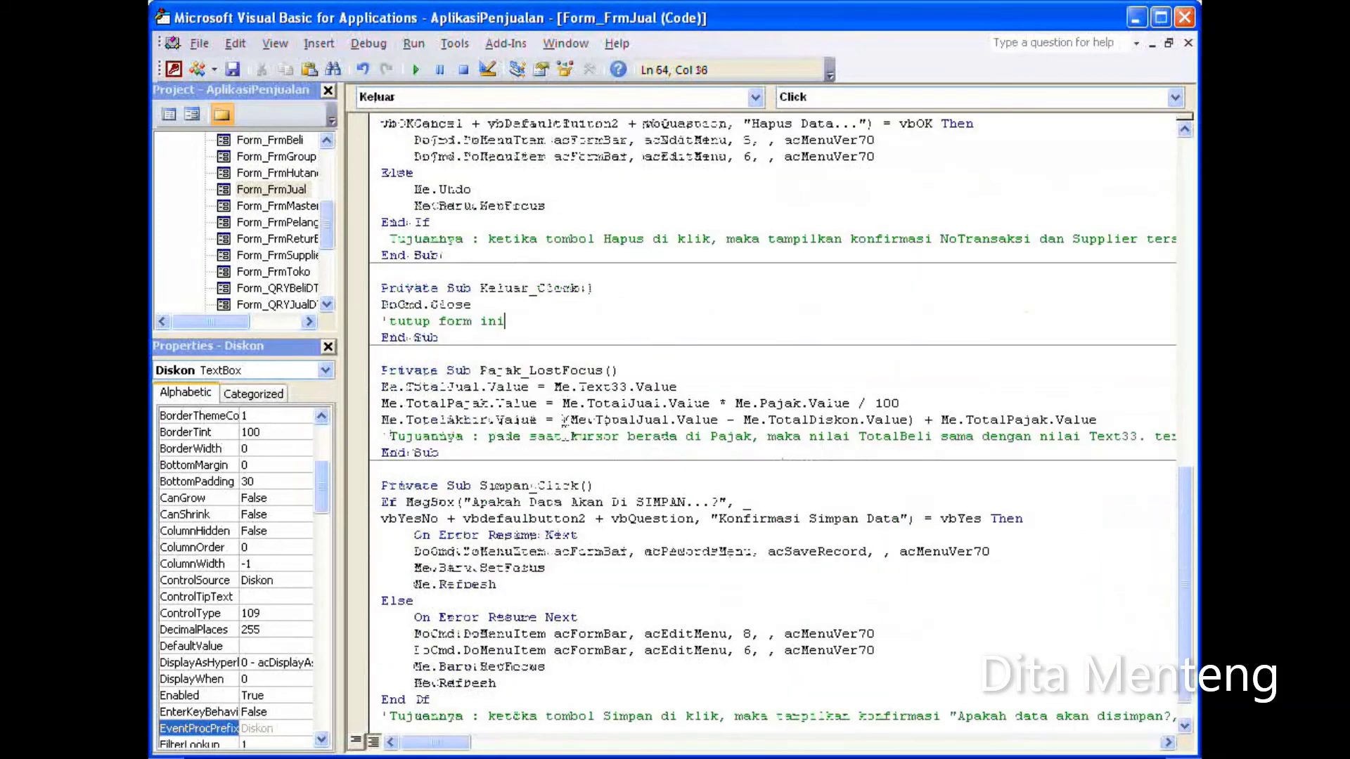
left_click(562, 403)
scroll(563, 404, "down", 1)
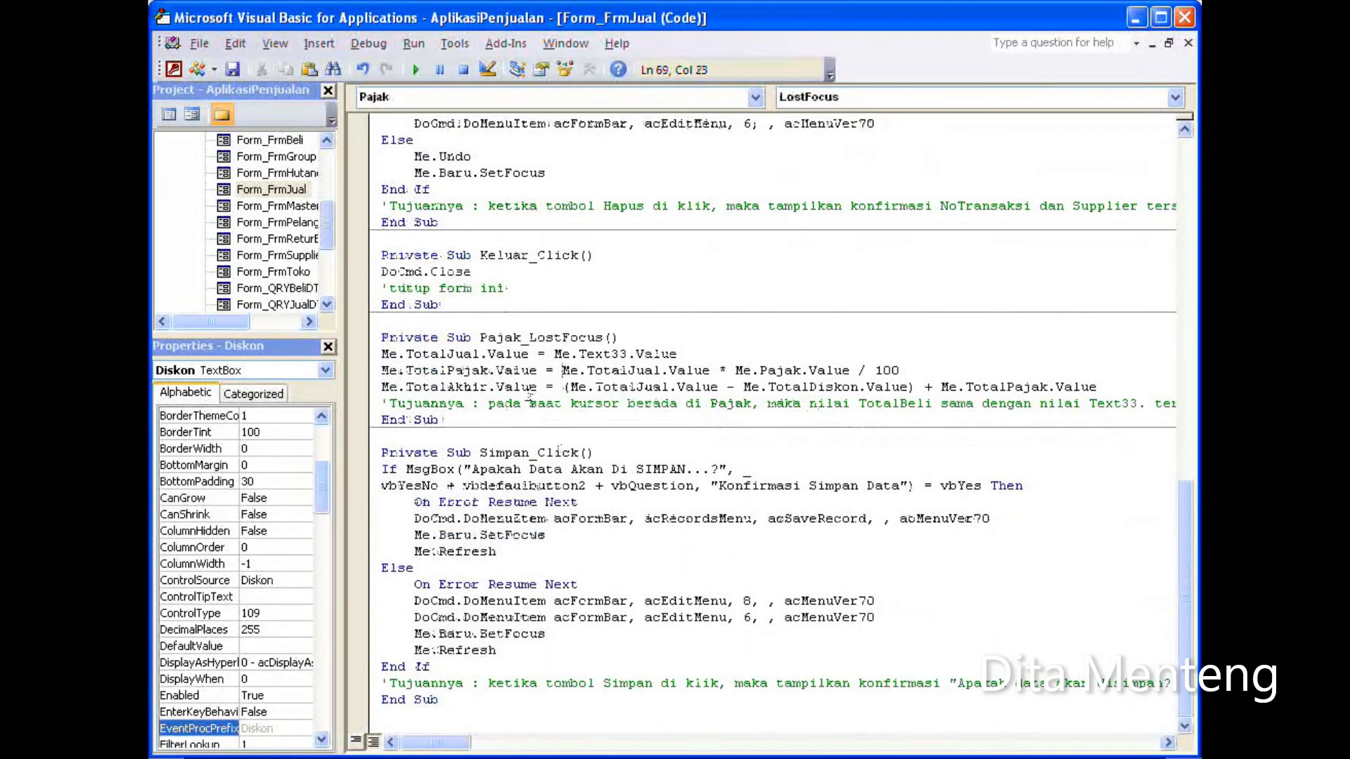
left_click(548, 502)
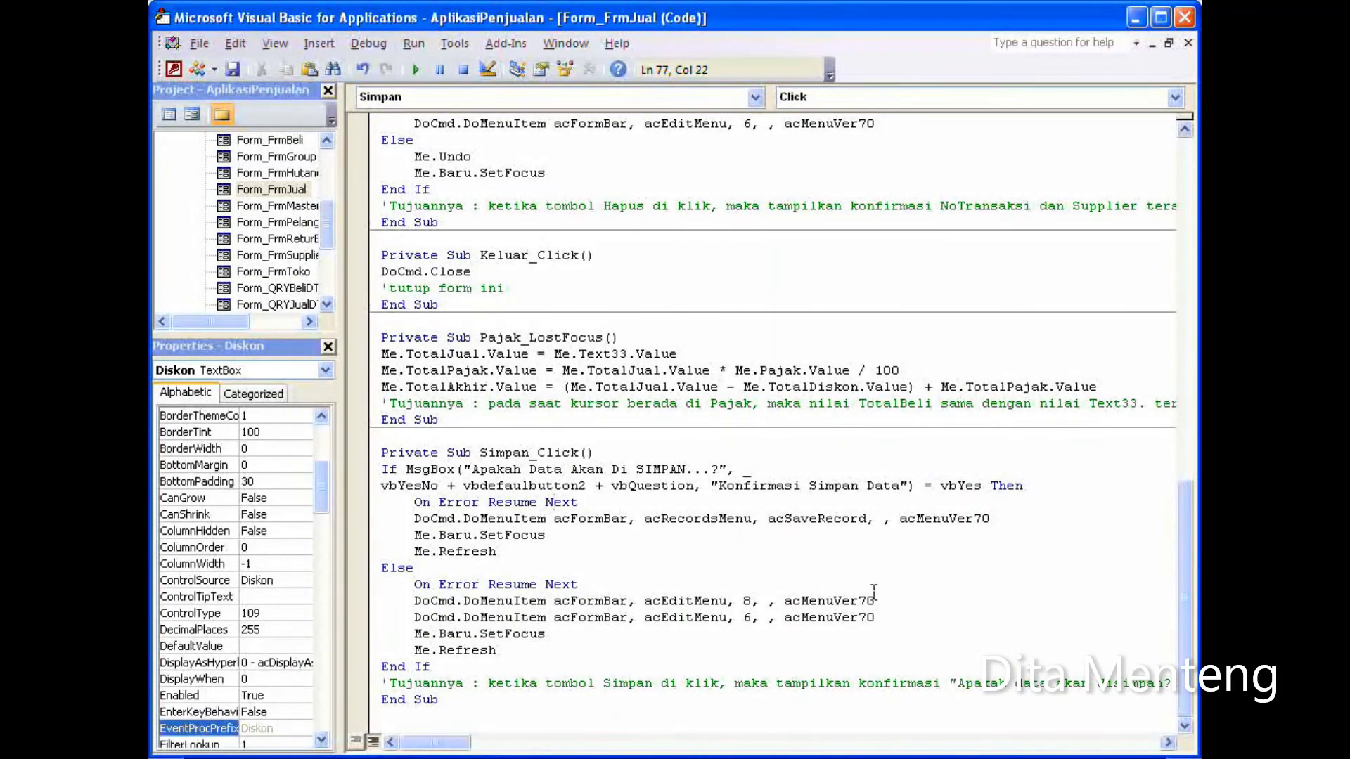
Step: Scroll back up, glance at the Debug menu, and check the PJ00 numbering line
scroll(871, 589, "up", 1)
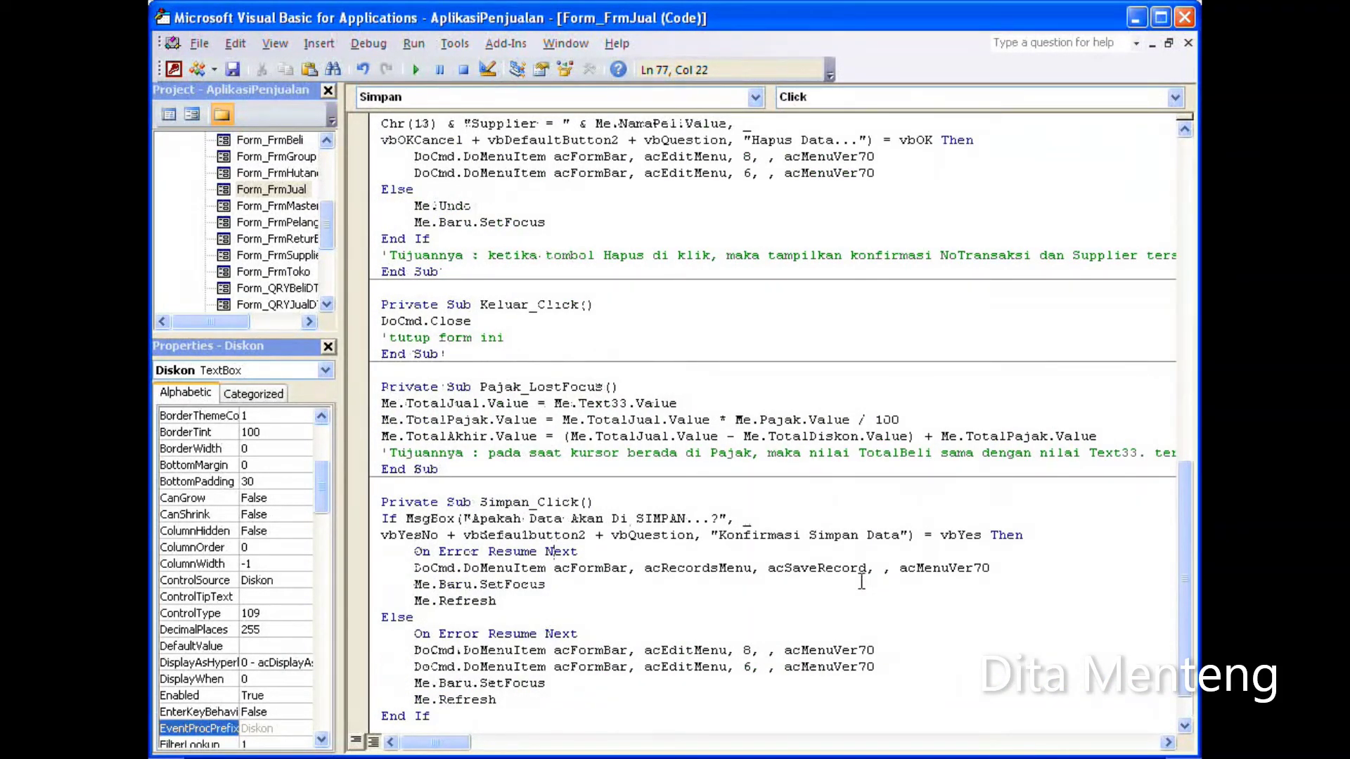
scroll(866, 585, "up", 1)
scroll(861, 582, "up", 1)
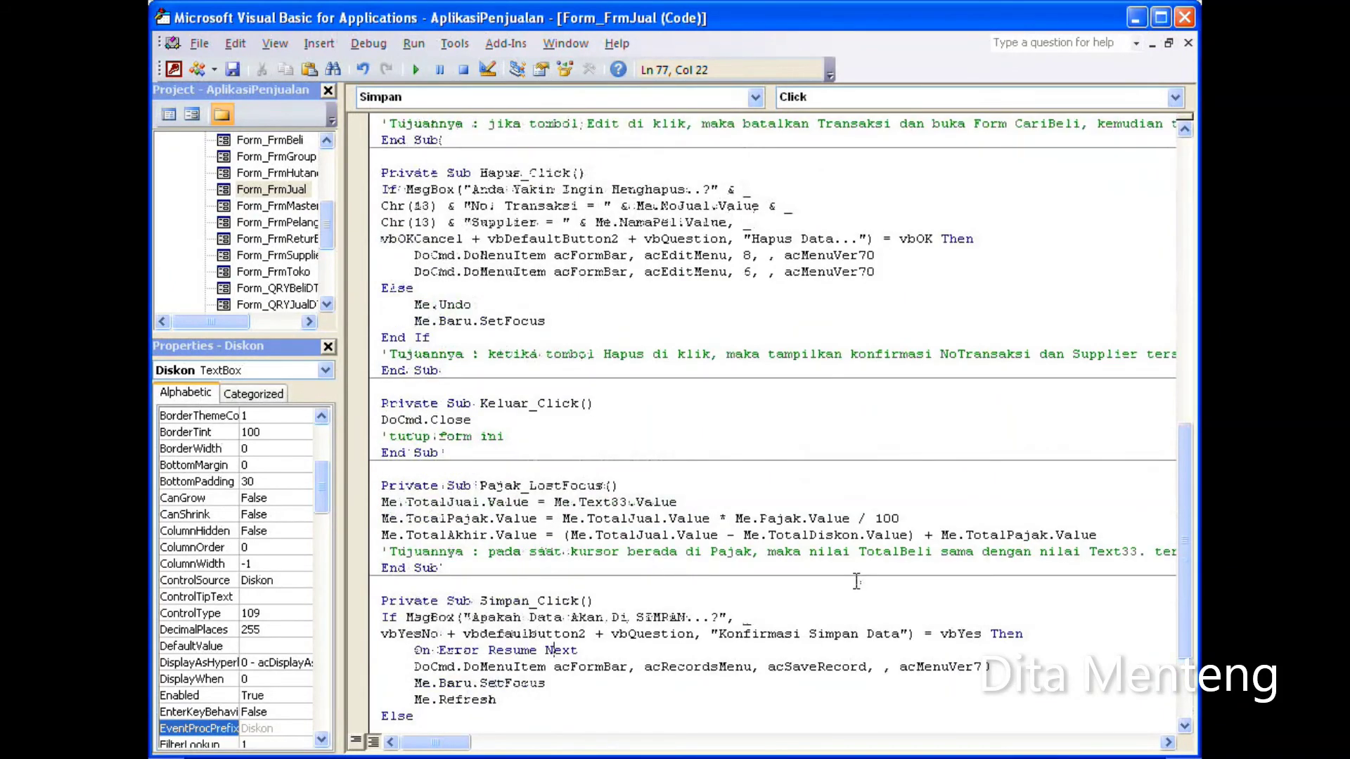
scroll(855, 580, "up", 1)
scroll(850, 581, "up", 2)
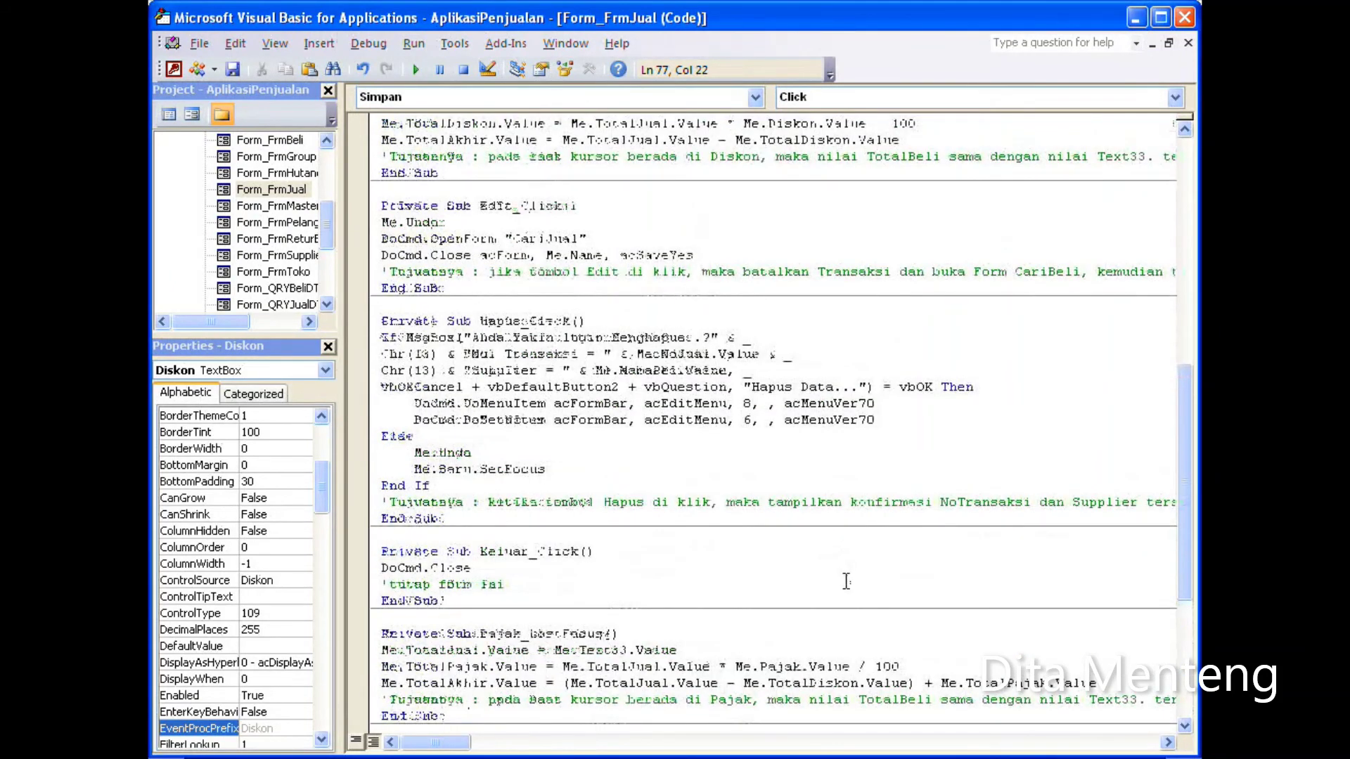
scroll(837, 581, "up", 8)
scroll(819, 581, "up", 2)
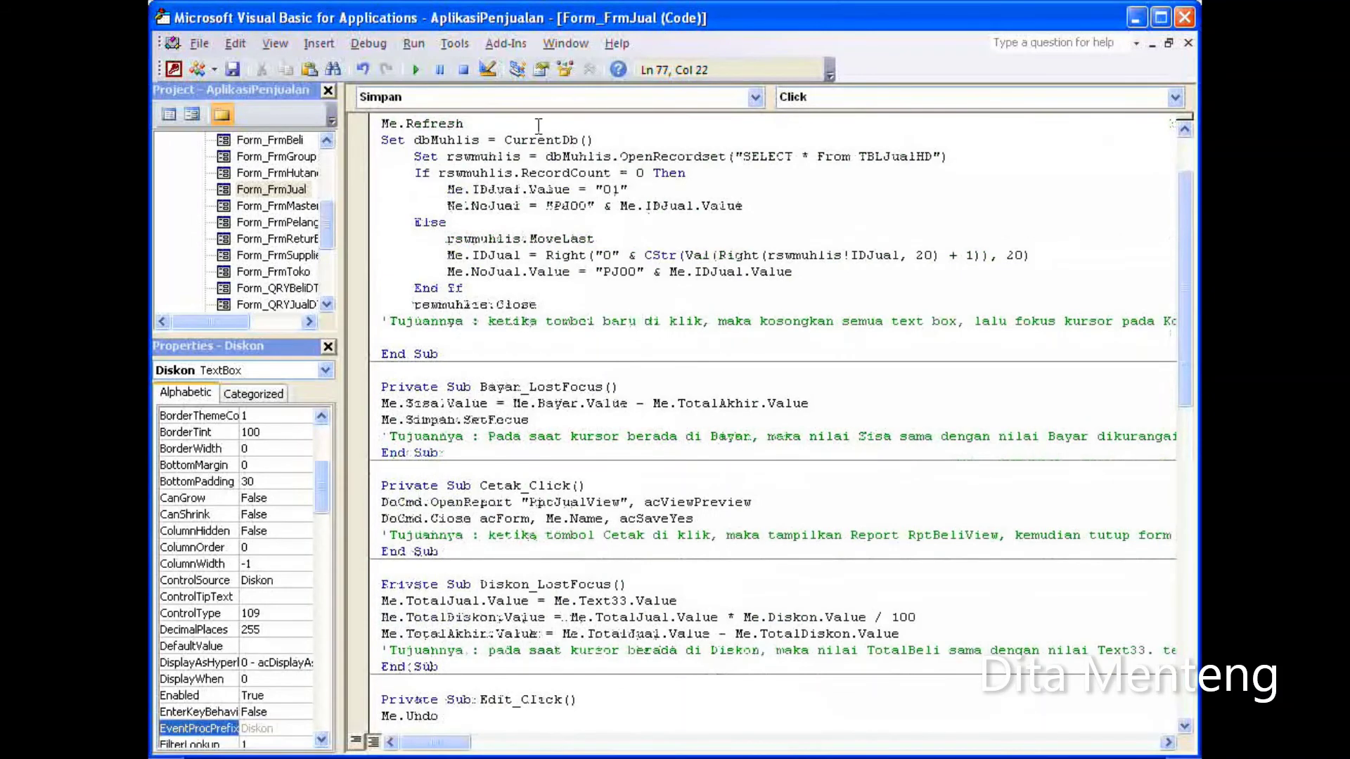
left_click(360, 43)
left_click(369, 43)
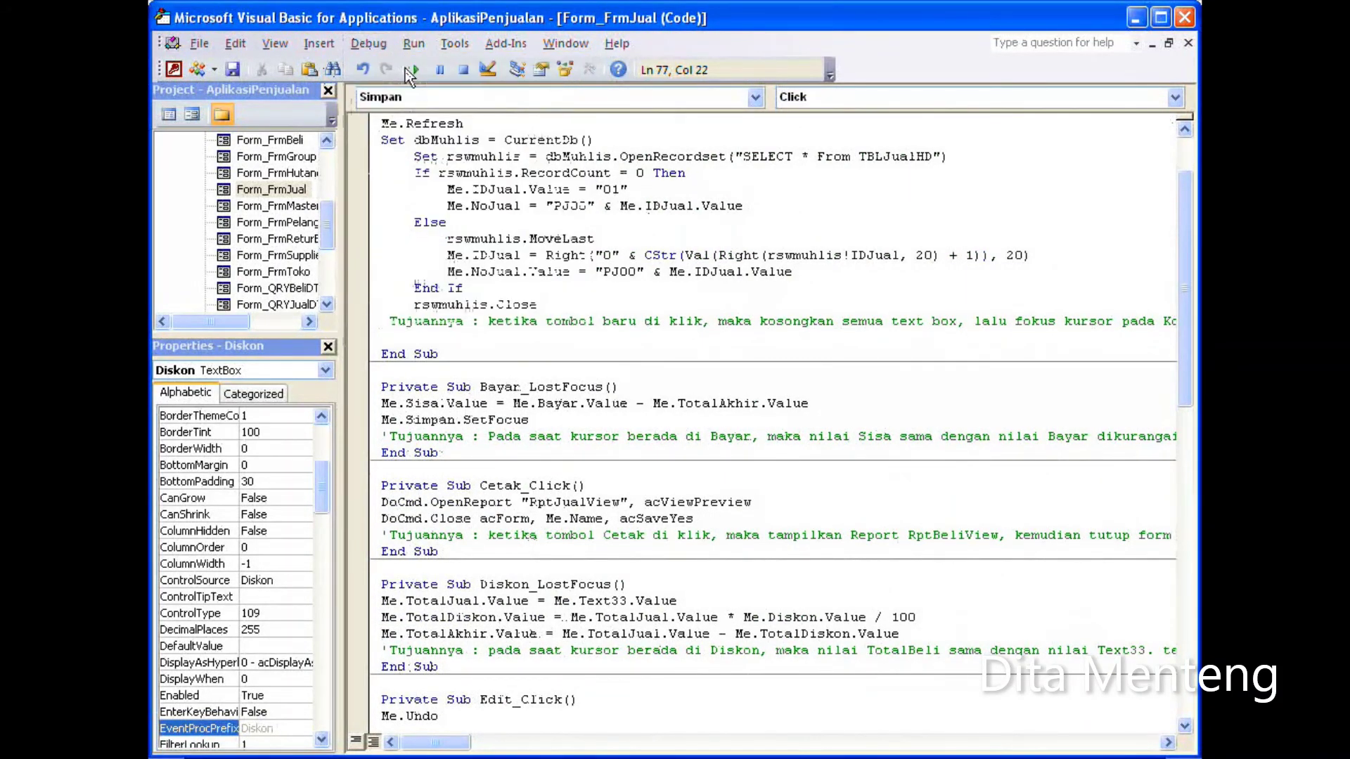
left_click(744, 271)
scroll(669, 250, "up", 2)
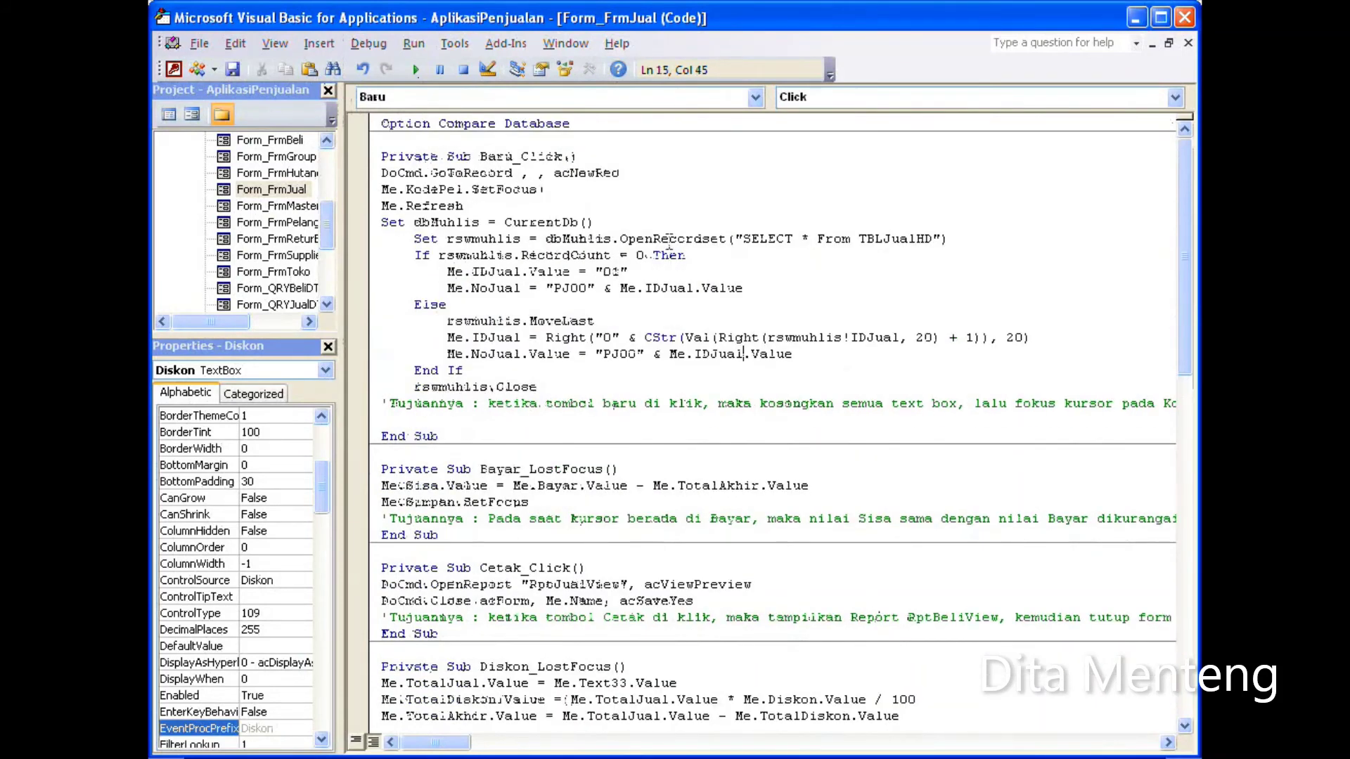
scroll(600, 618, "down", 1)
scroll(600, 619, "down", 1)
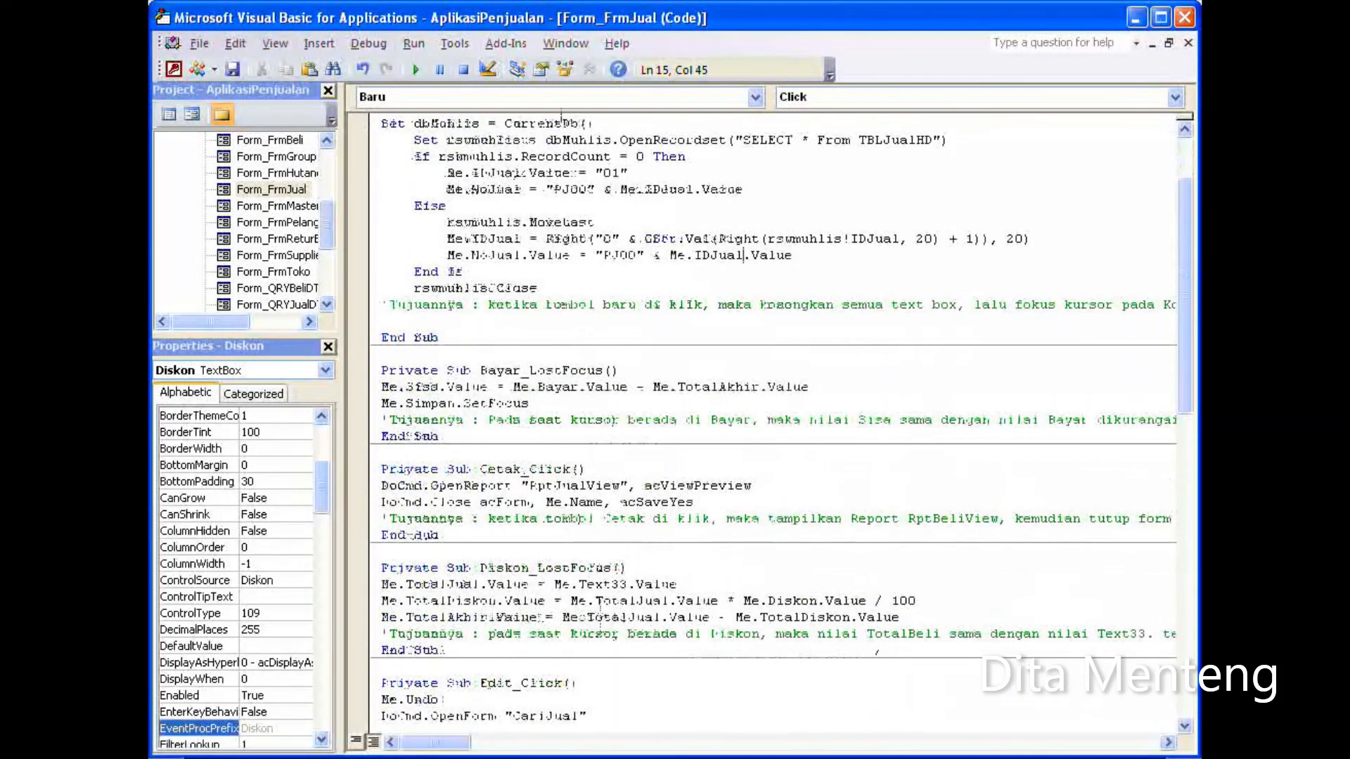
Step: Close the VBA editor and Property Sheet, save FrmJual, and switch it to Form view
left_click(1186, 18)
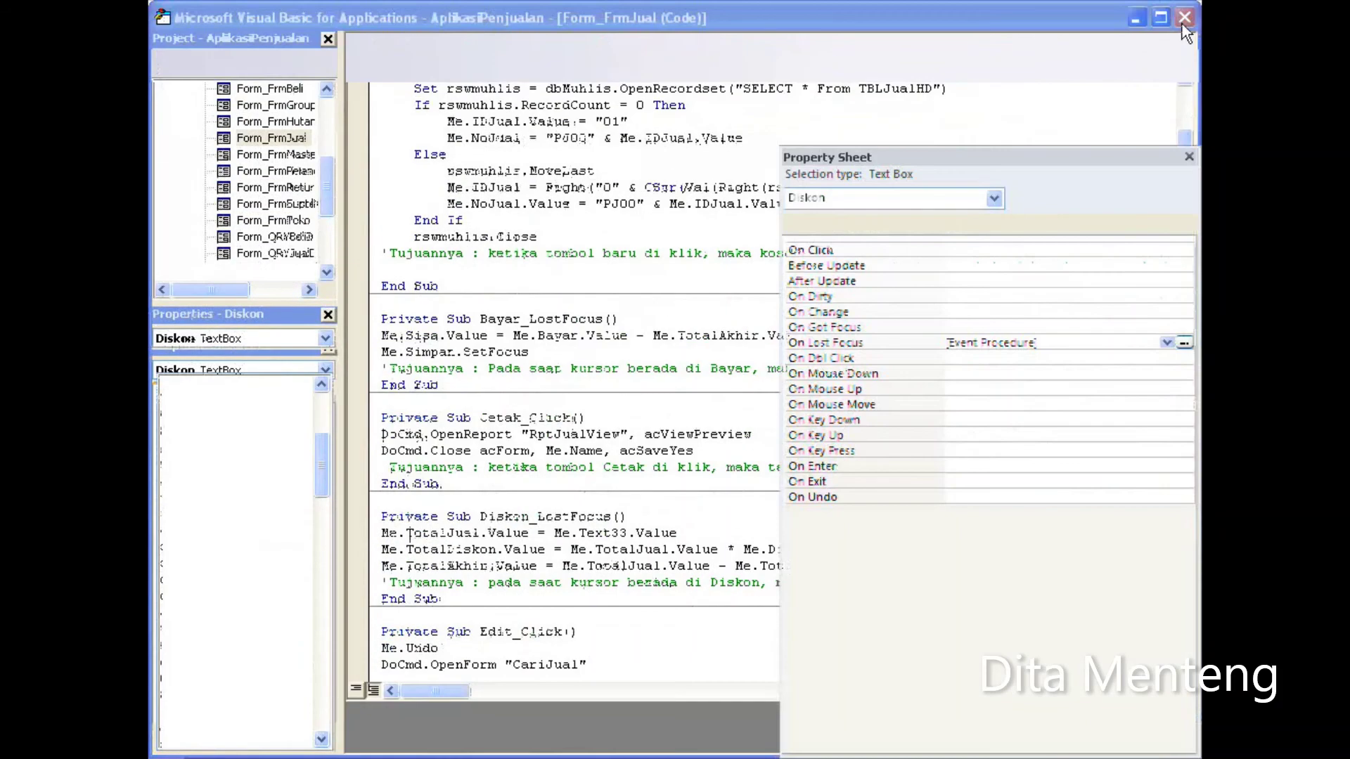
left_click_drag(653, 751, 432, 750)
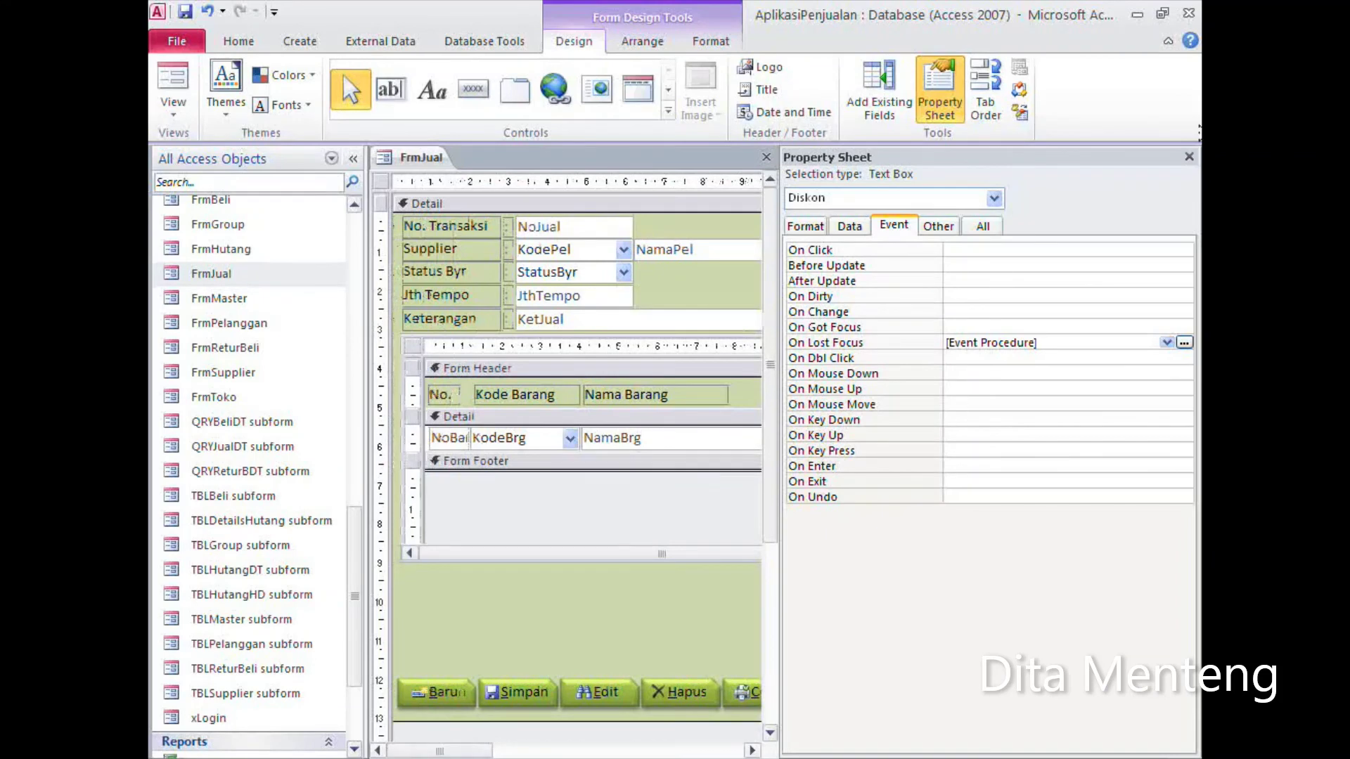
left_click(1188, 158)
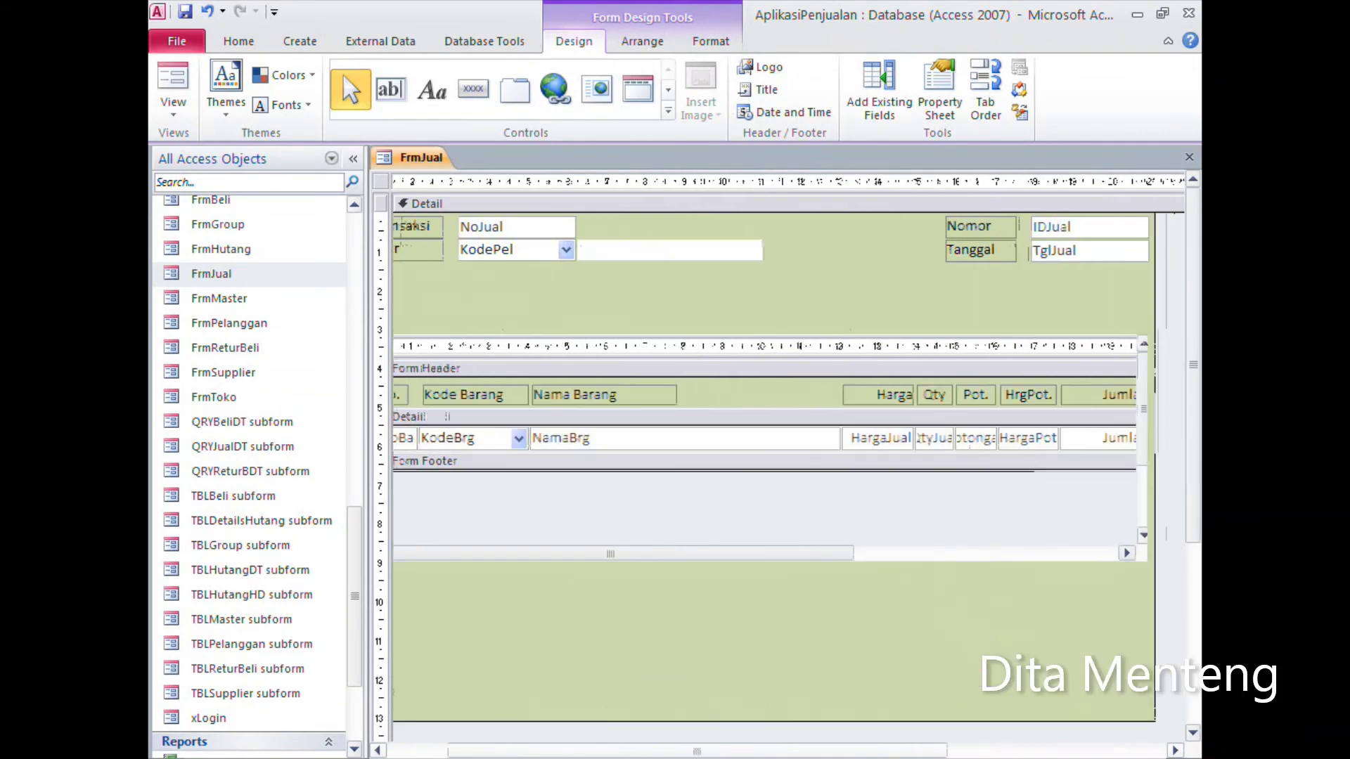
mouse_move(689, 753)
left_mouse_down()
mouse_move(751, 754)
mouse_move(689, 753)
left_mouse_up()
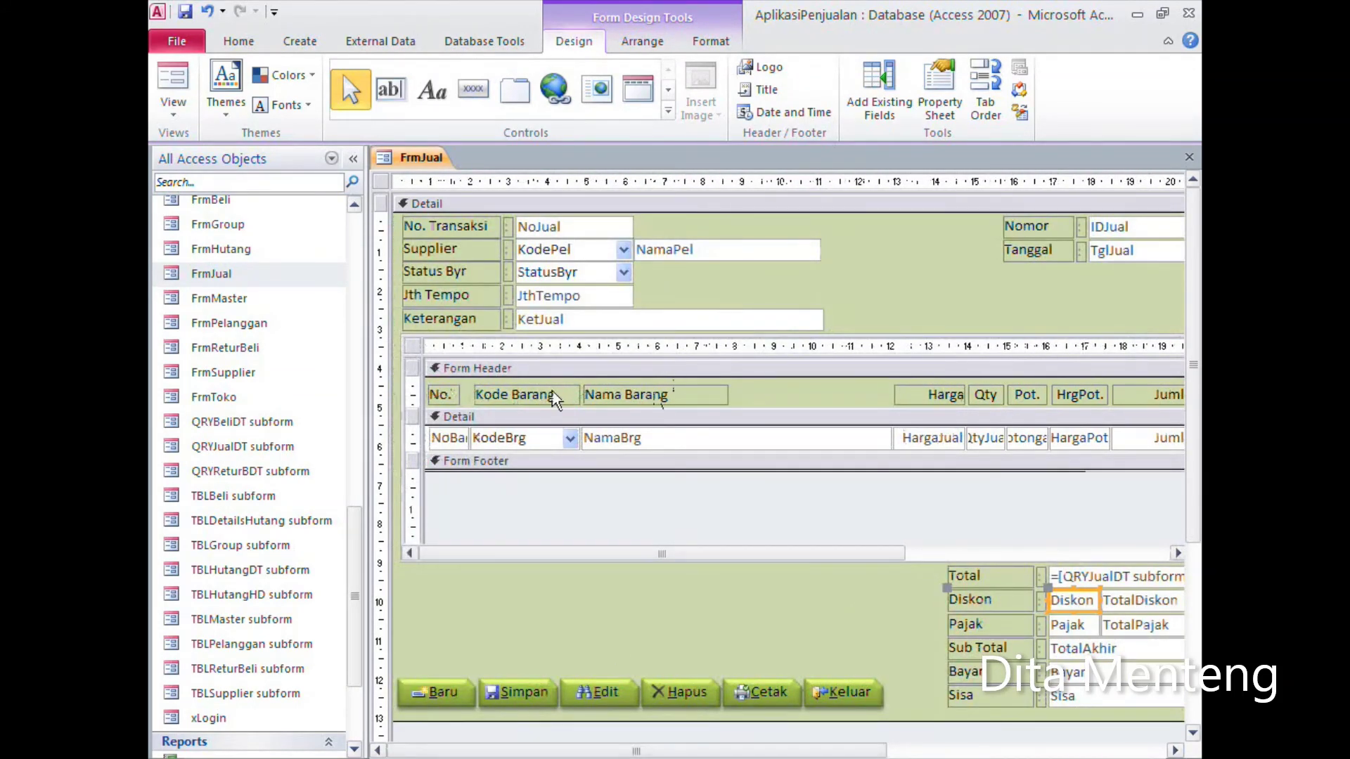
left_click(185, 15)
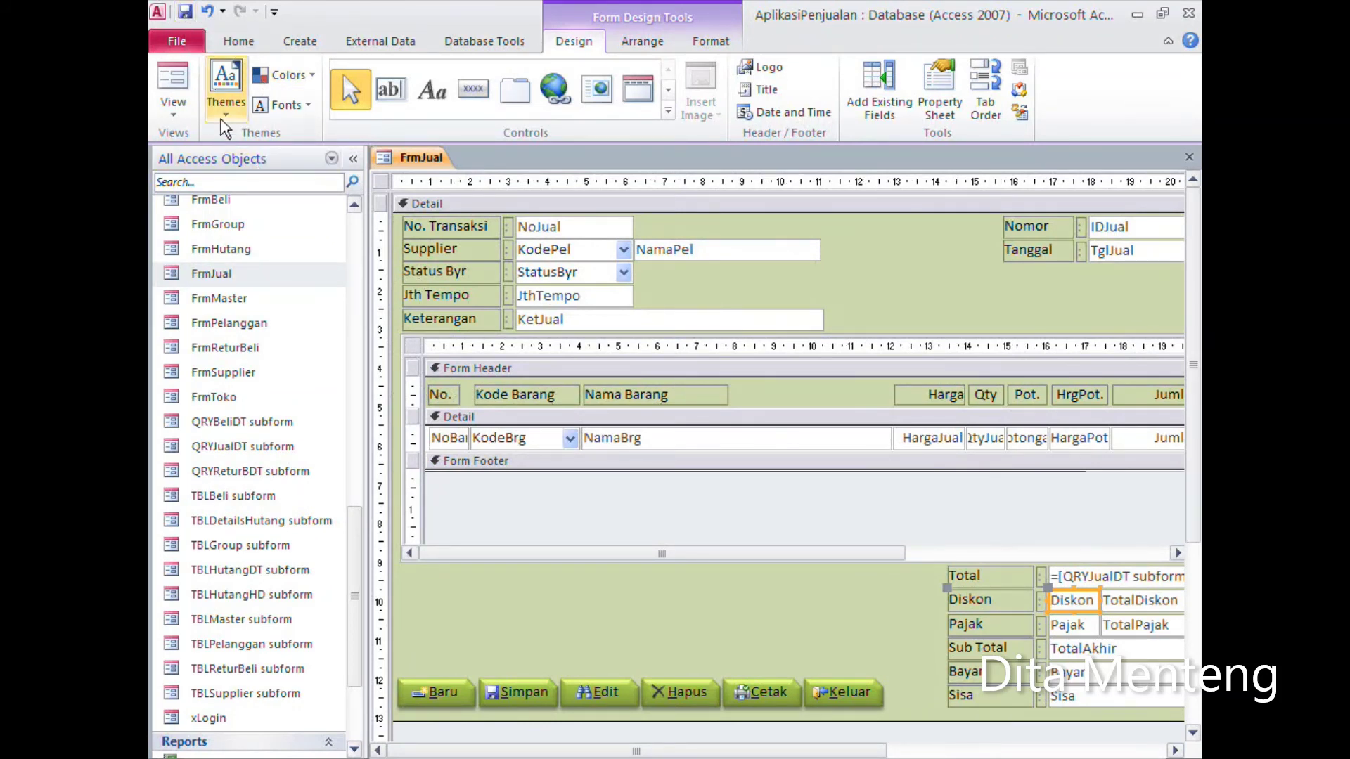
left_click(180, 88)
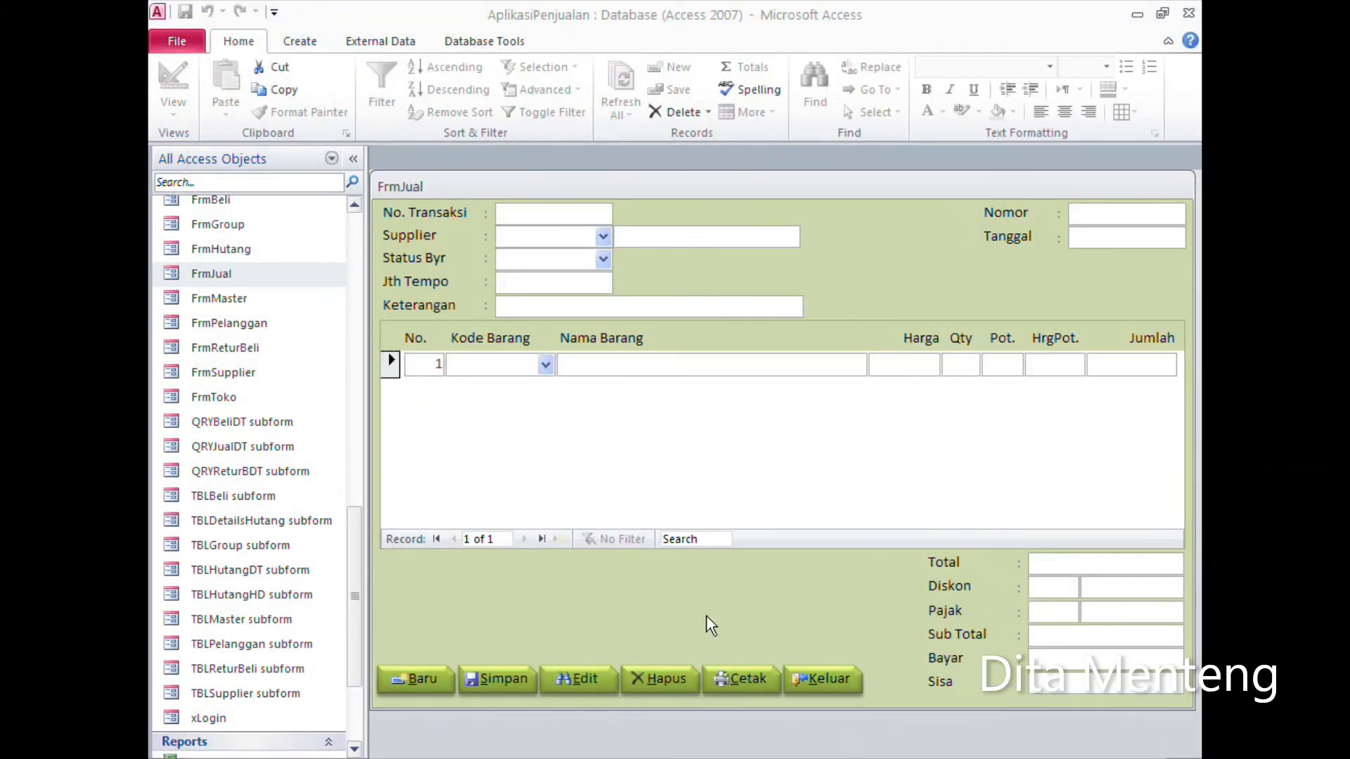
Step: Start new transaction PJ001 and pick customer P01 CV. Mandiri
left_click(411, 678)
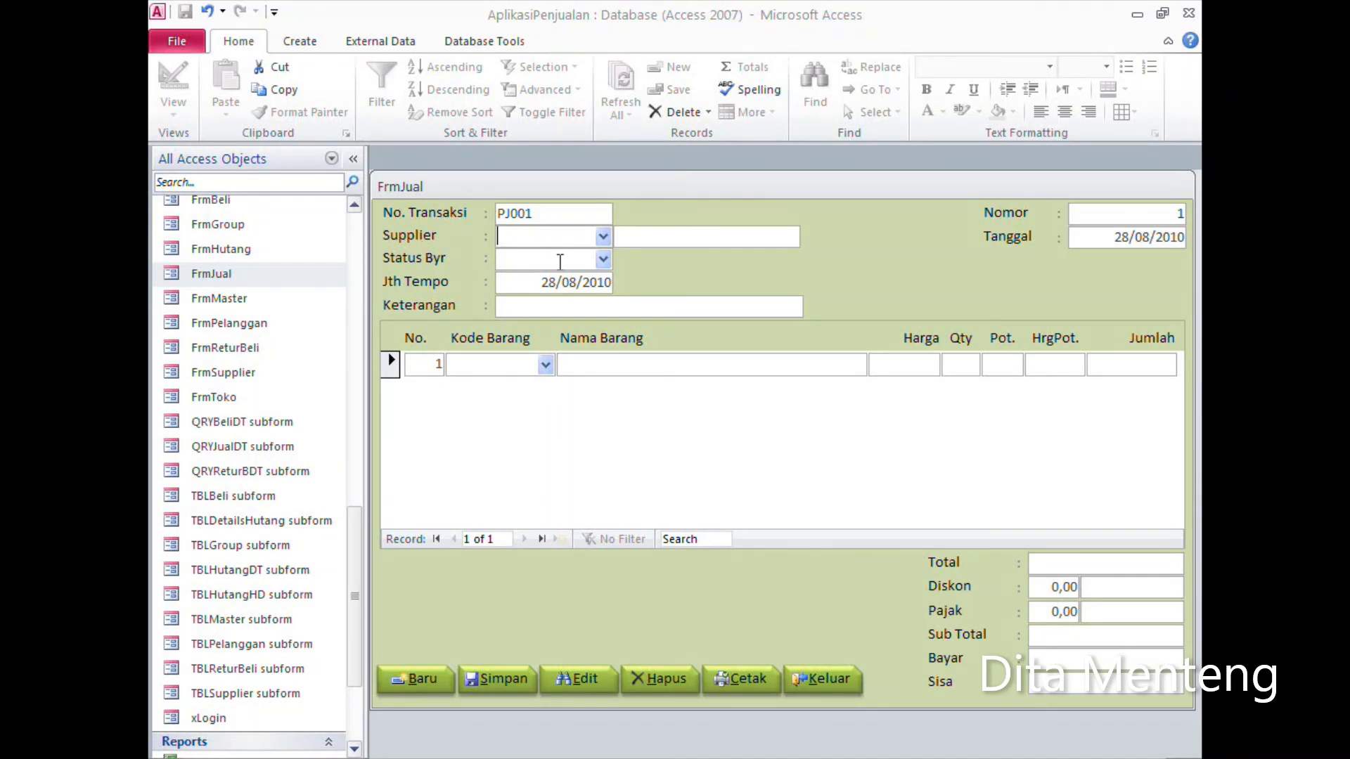
left_click(603, 237)
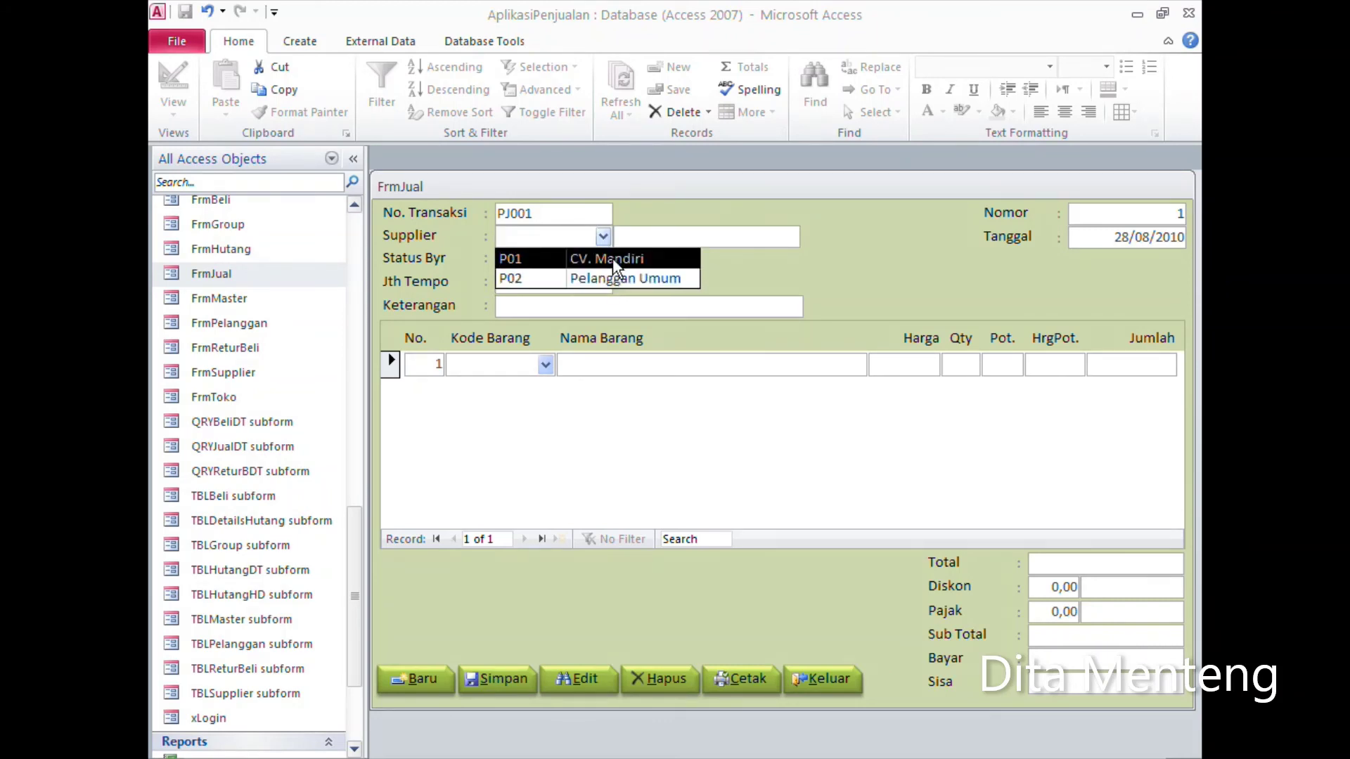
left_click(613, 259)
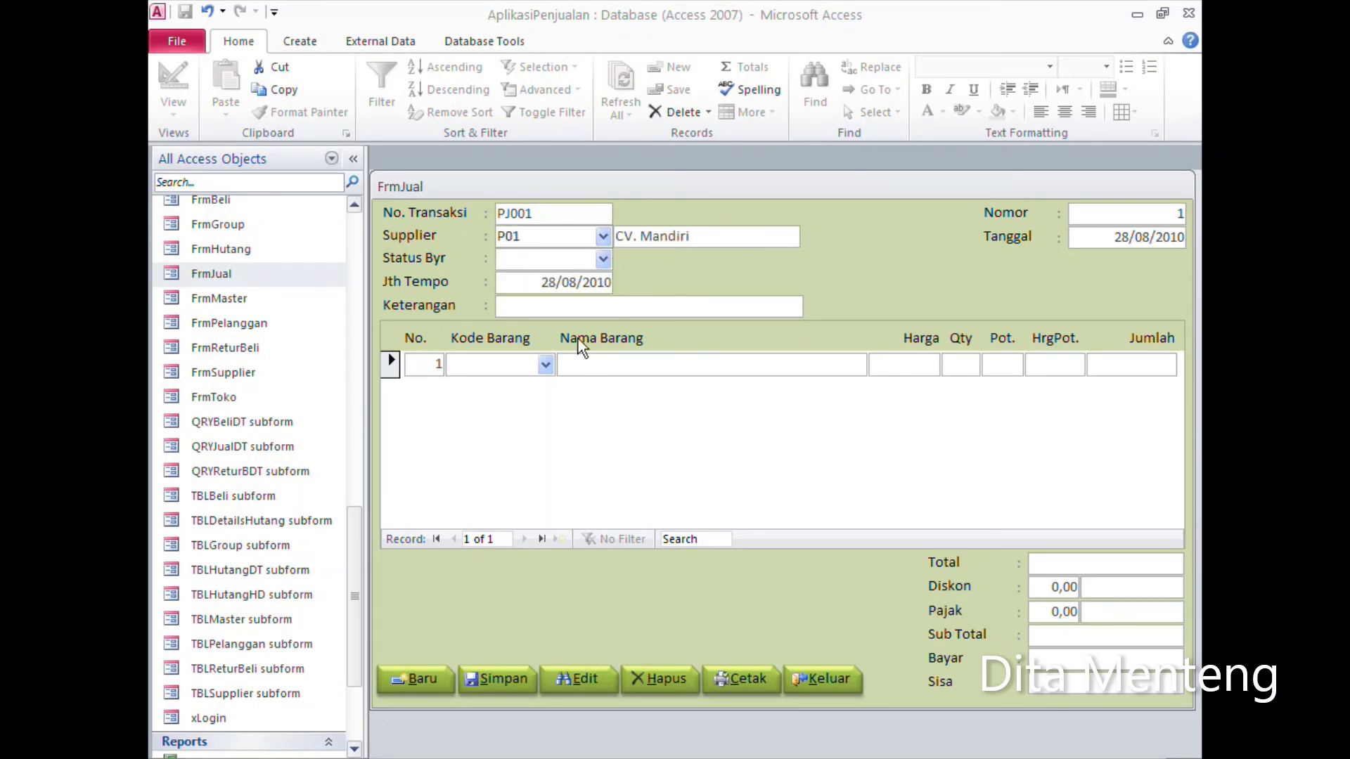
Step: Set payment status Tunai, clear the due date, and note 'Beli Alat Elektronik'
left_click(603, 258)
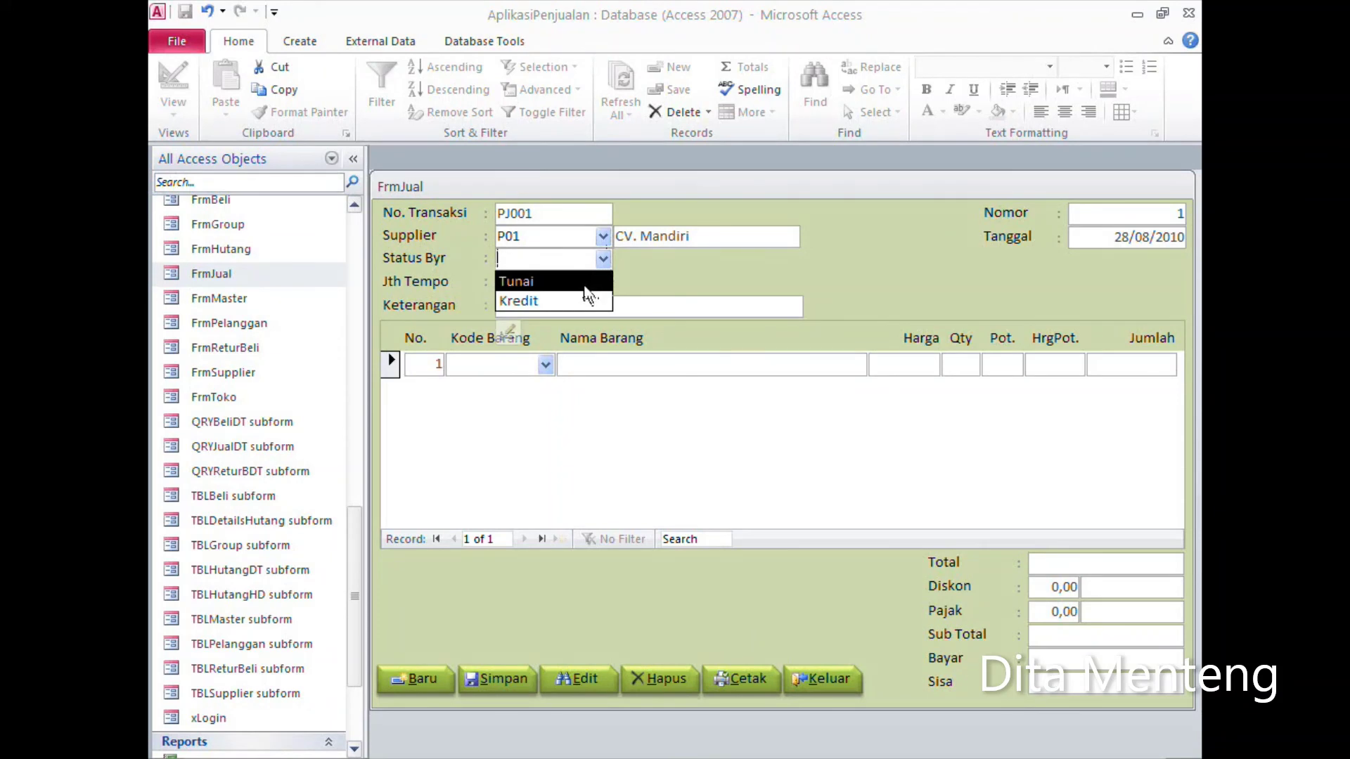
left_click(587, 287)
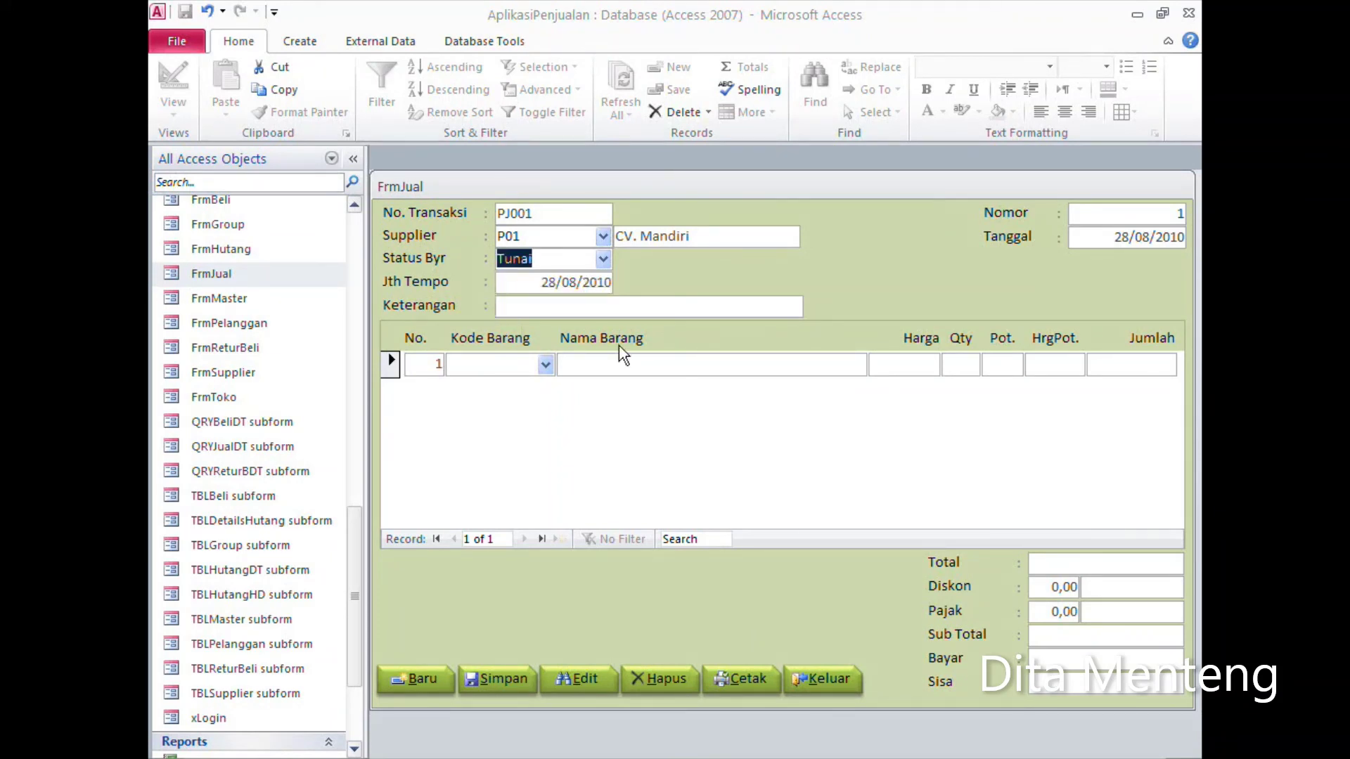
key("Tab")
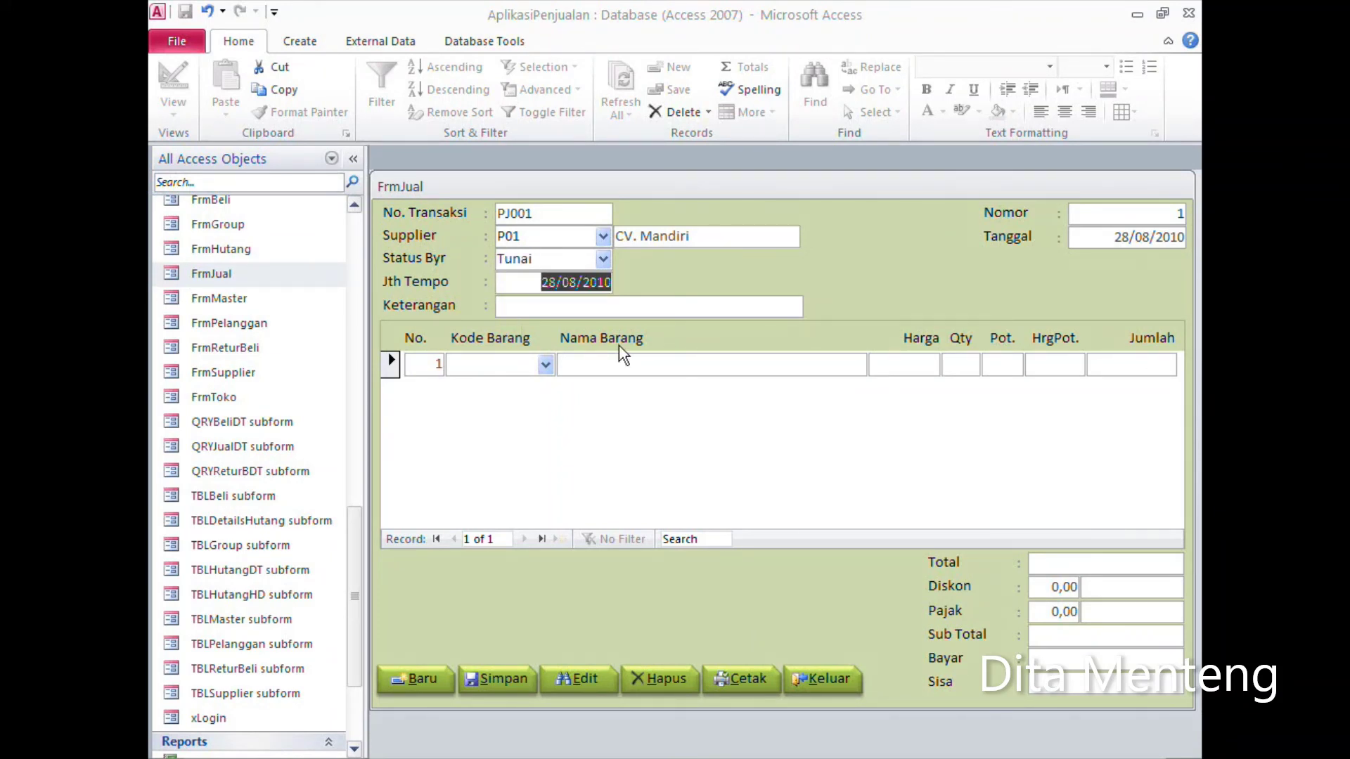
key("BackSpace")
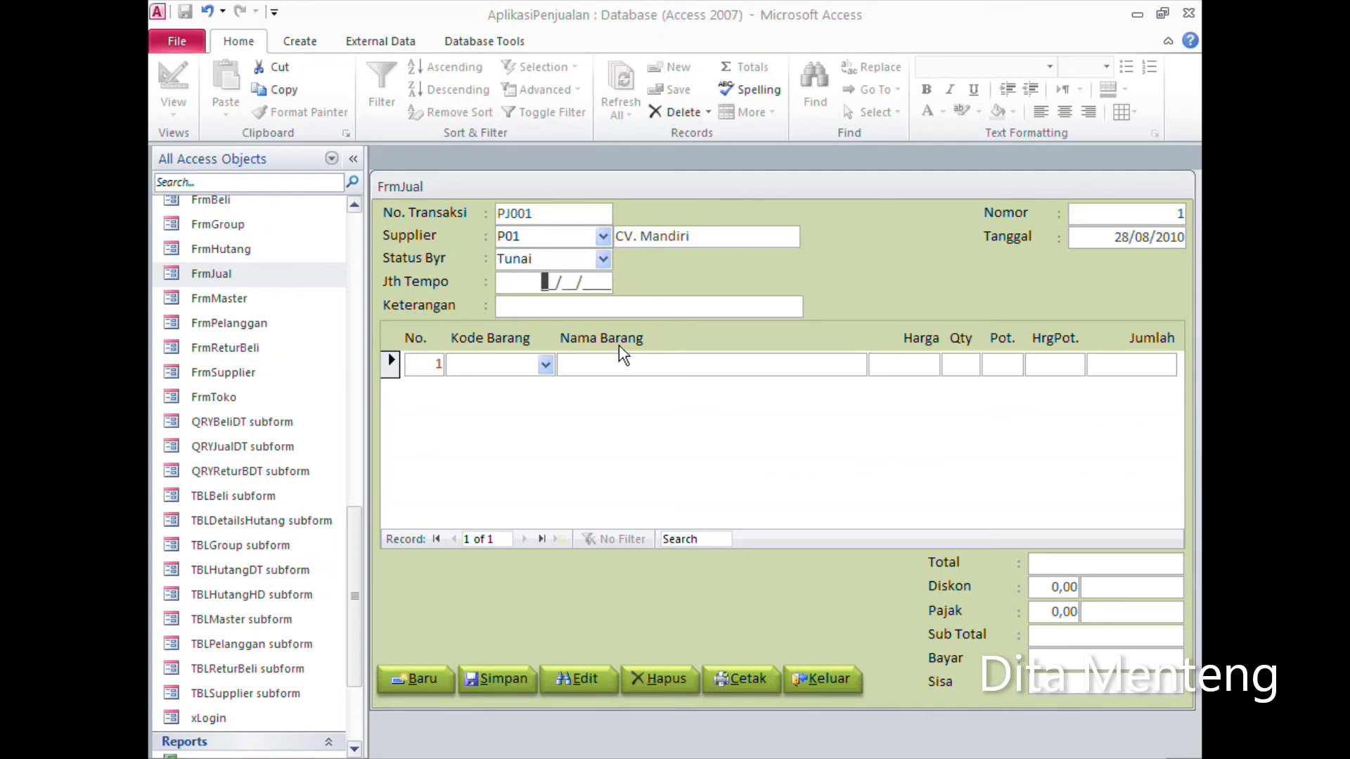
key("Tab")
type("Beli")
type(" Alat Elektronik")
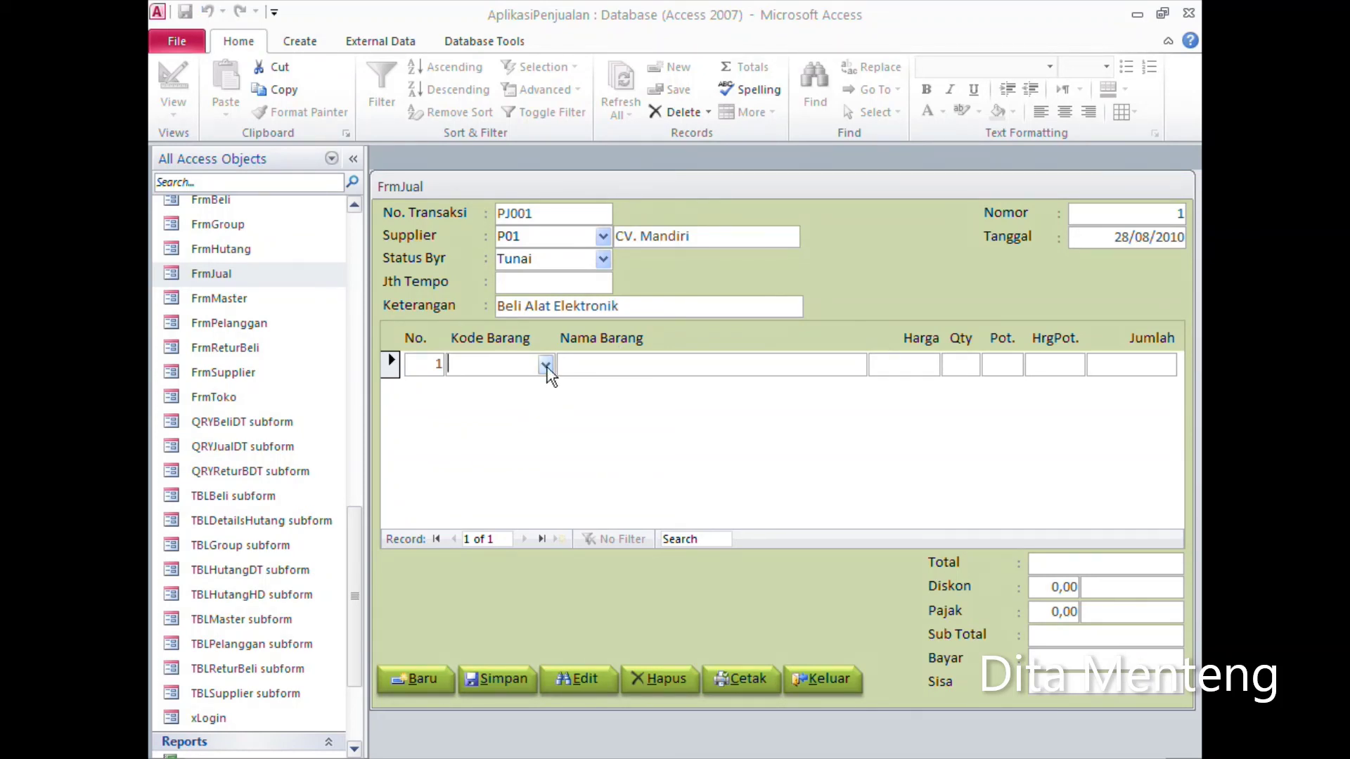
Step: Add item 3111 Laptop Vaio Dual Core 2.0 GH with Qty 1 as the first line
left_click(546, 366)
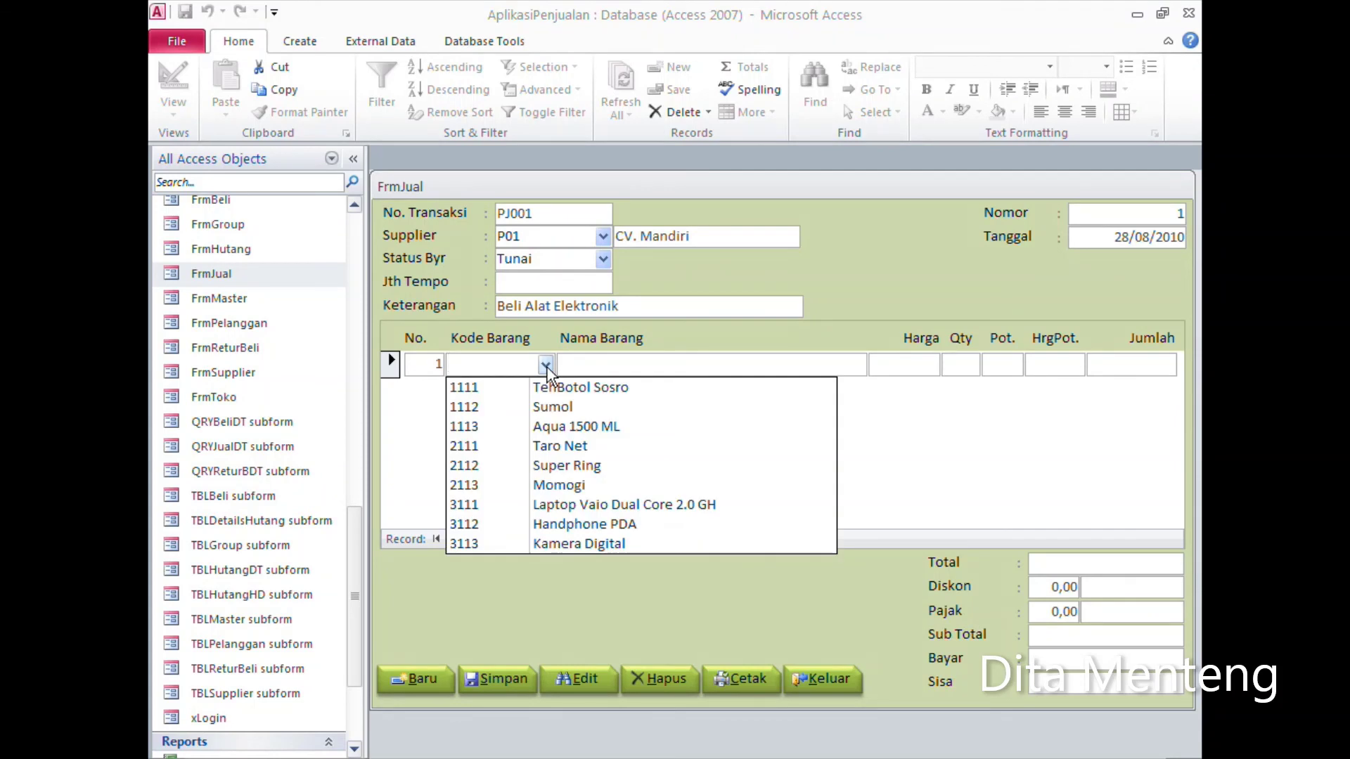
left_click(623, 508)
key("Tab")
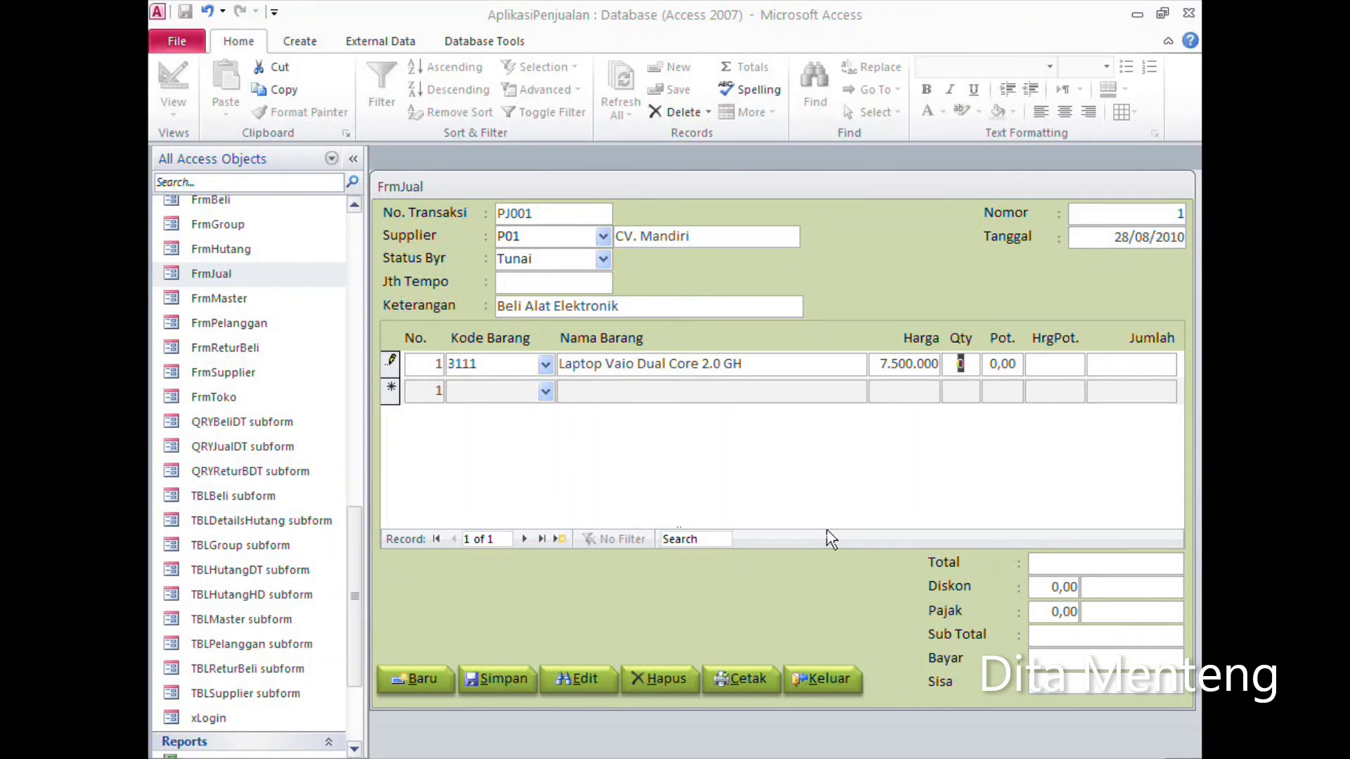
type("1")
key("Tab")
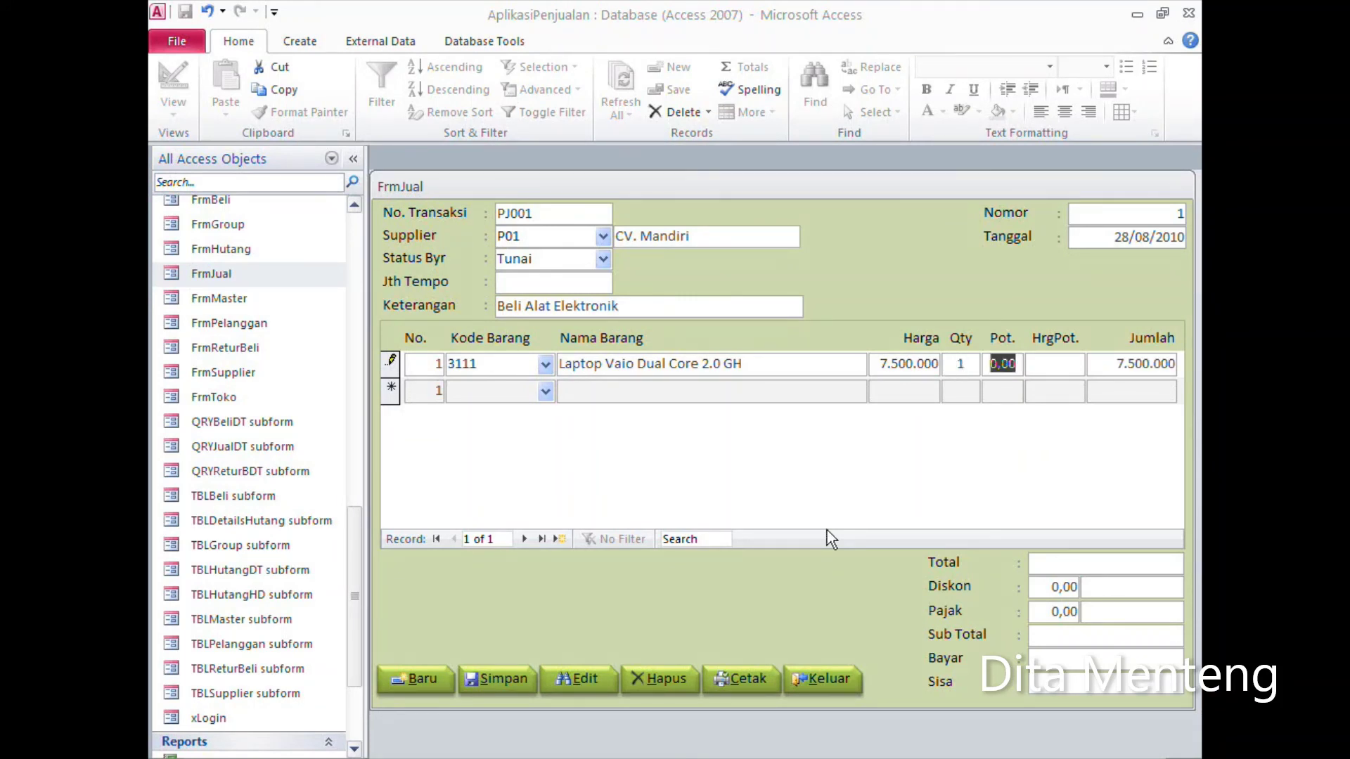
key("Tab")
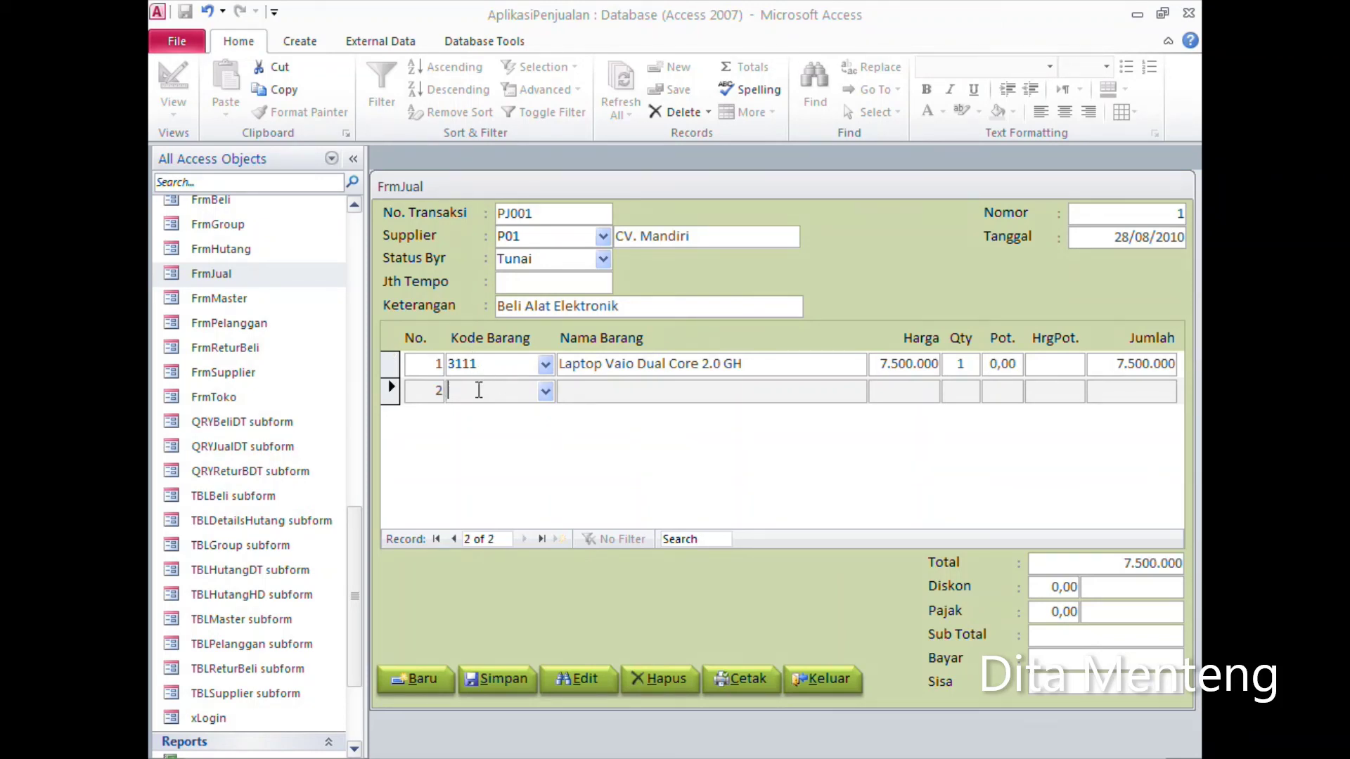
Step: Add item 3112 Handphone PDA with Qty 1 as the second line, totalling 10.500.000
left_click(547, 392)
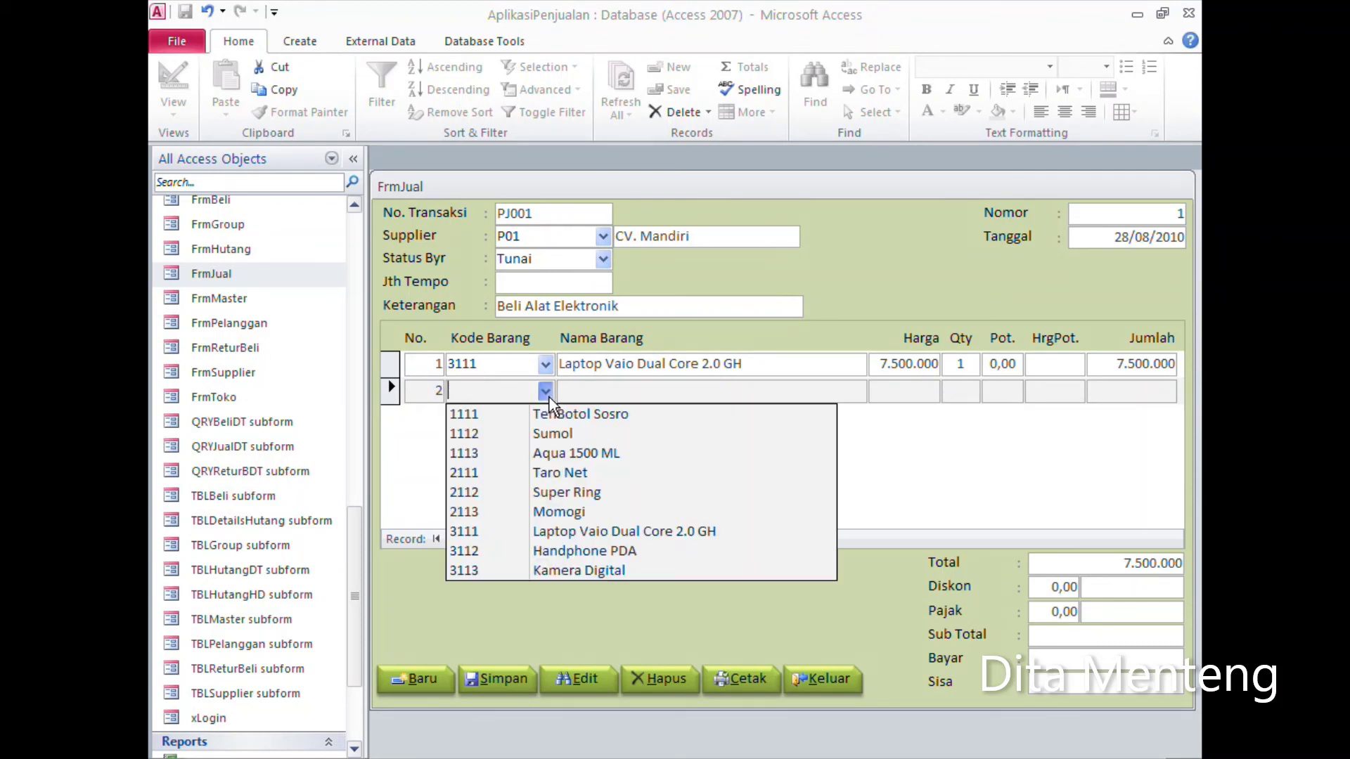
left_click(569, 551)
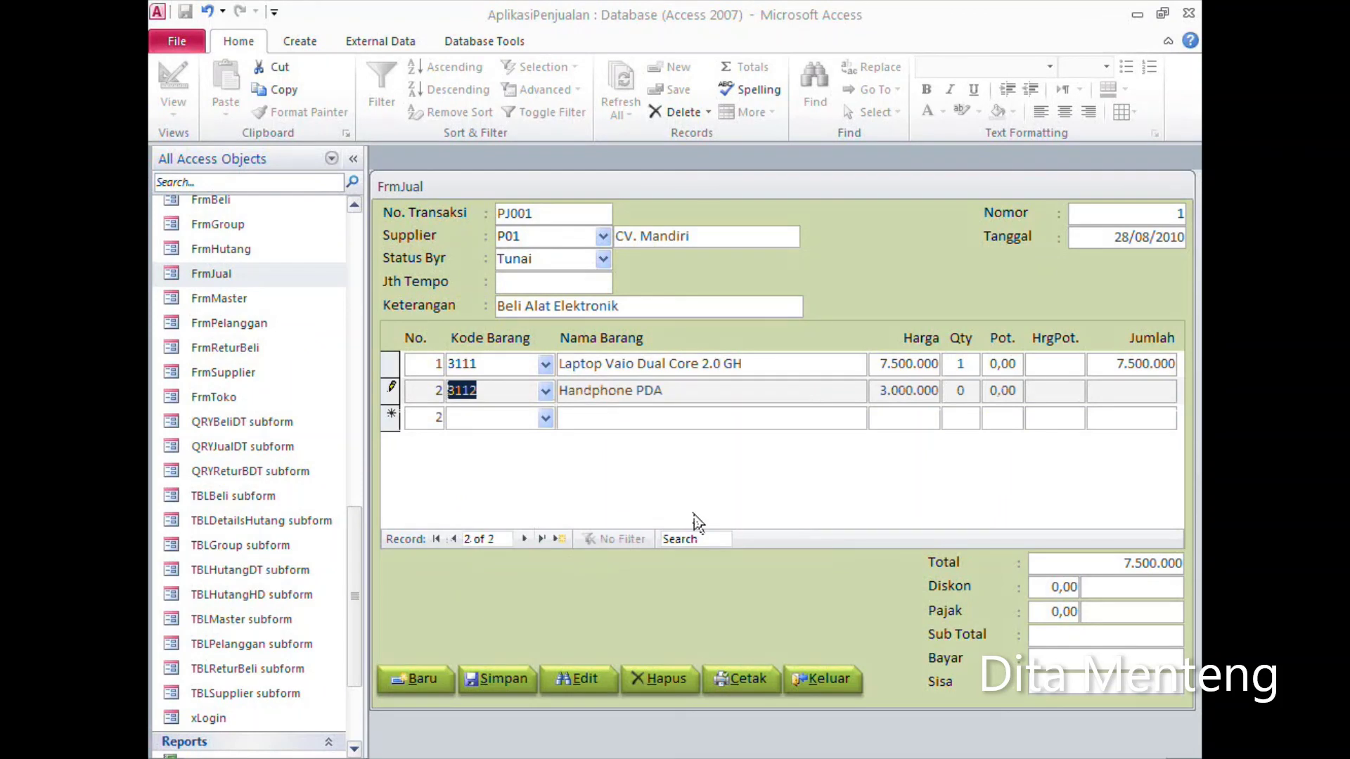
key("Tab")
type("1")
key("Tab")
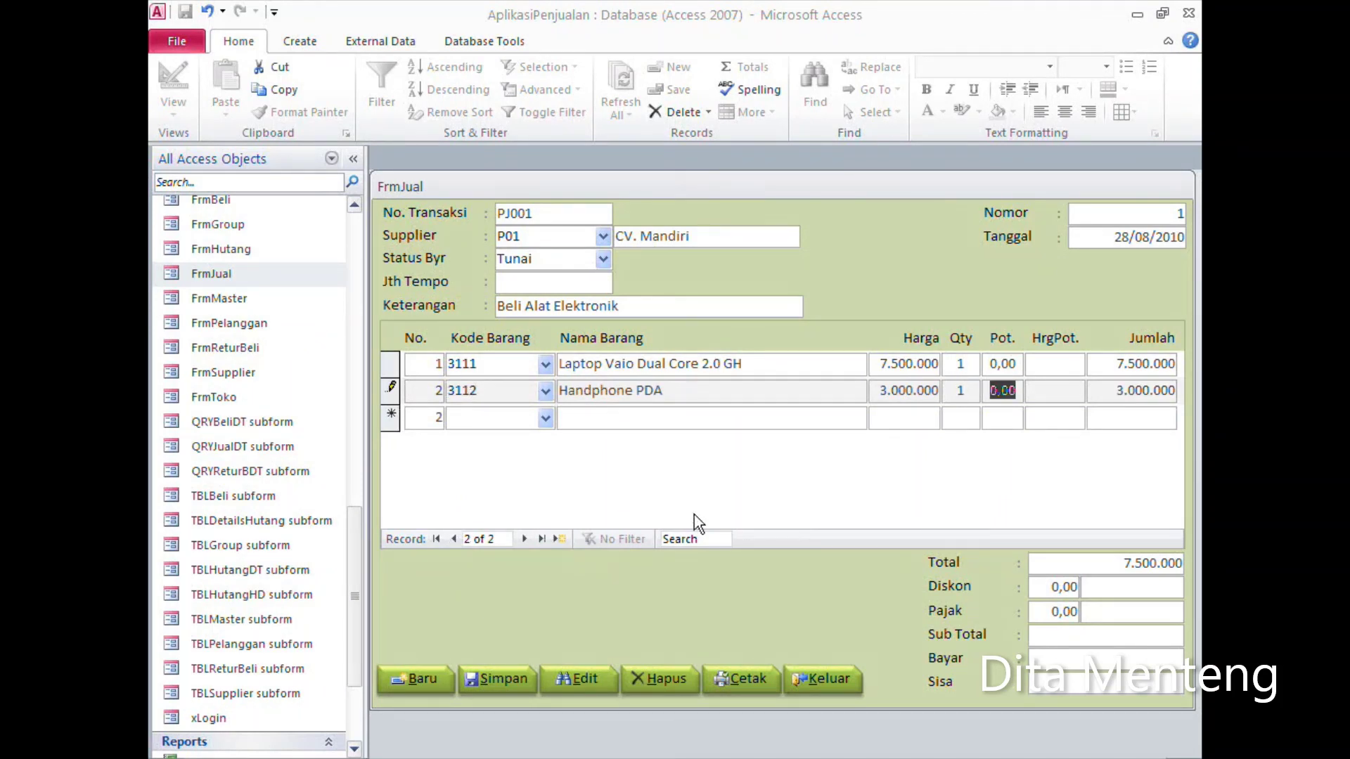
key("Tab")
left_click(1035, 589)
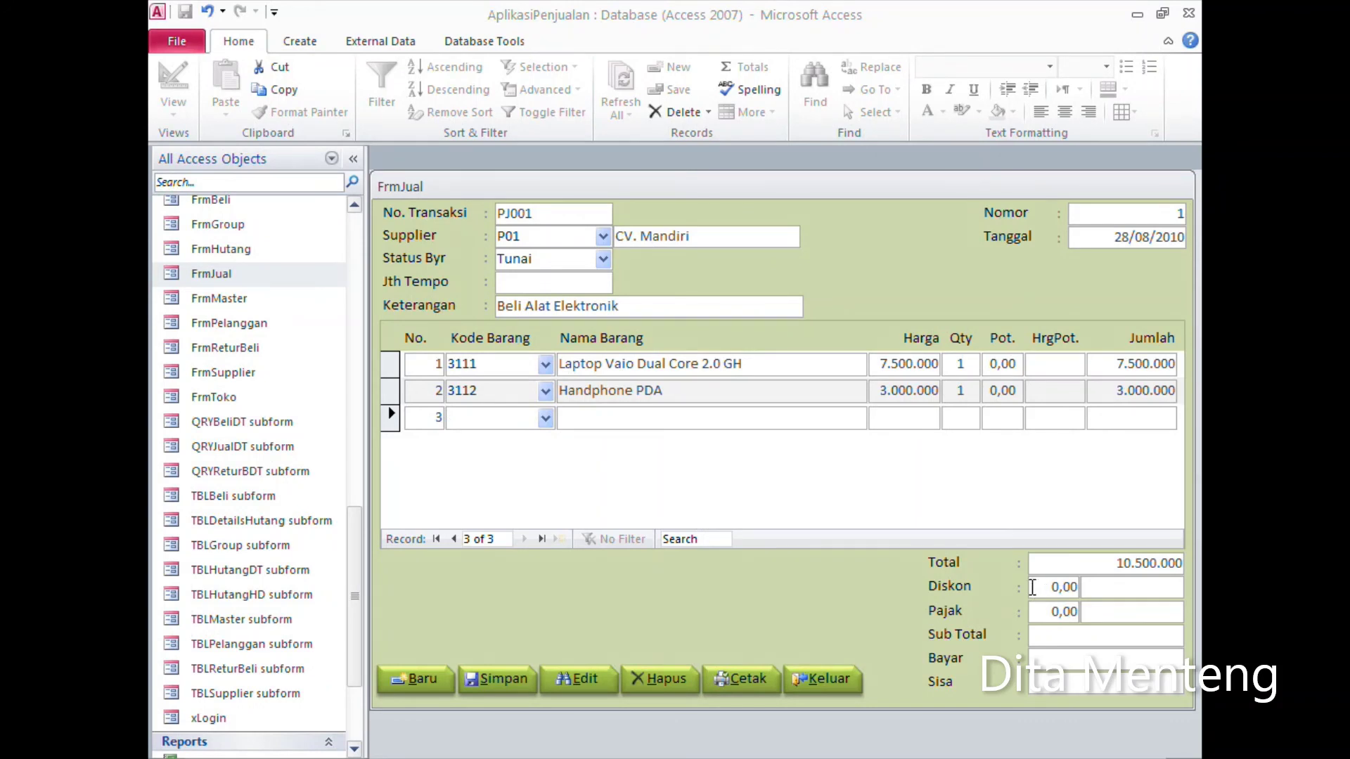
Step: Apply a 10% discount, leave Pajak at 0, and enter Bayar 9.450.000
type("1")
key("Tab")
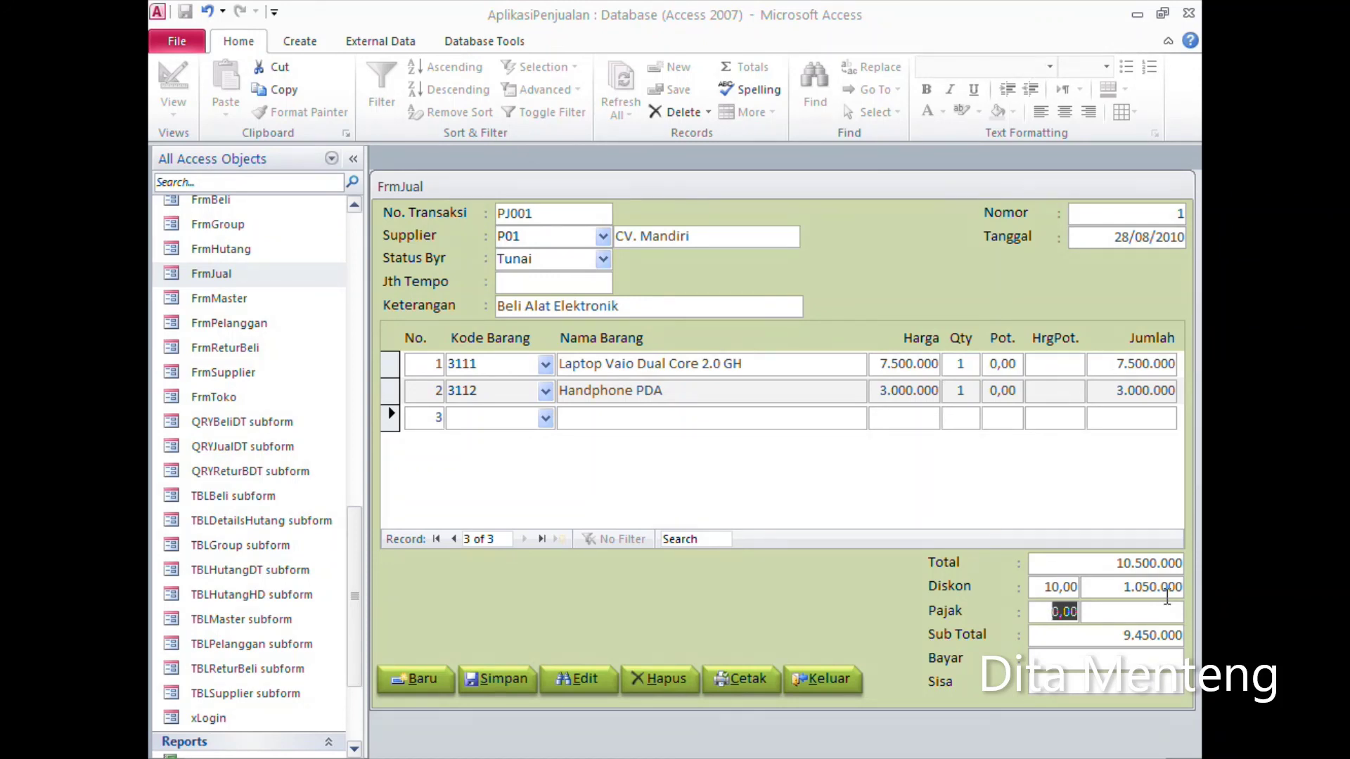
key("Tab")
type("00")
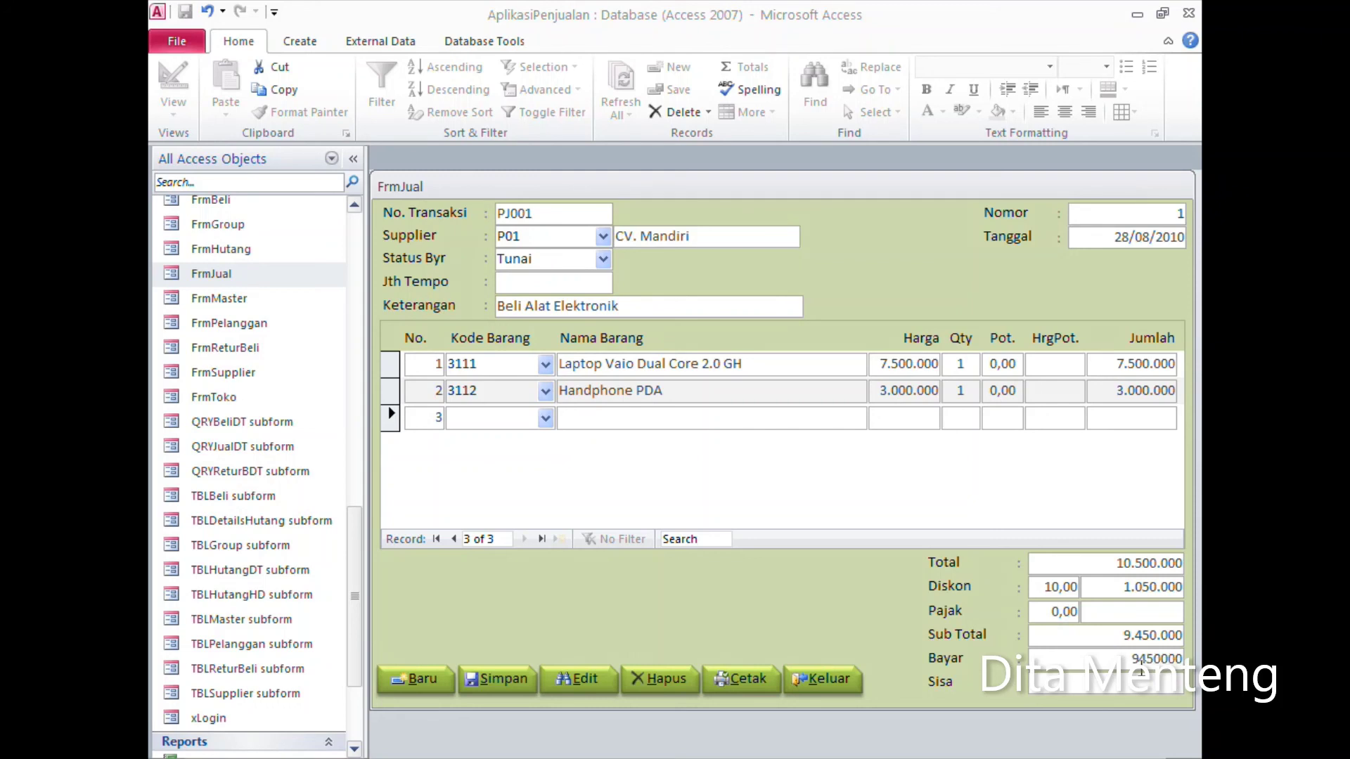
key("Tab")
Step: Save sale PJ001, then test Edit and end the missing-form error
left_click(507, 692)
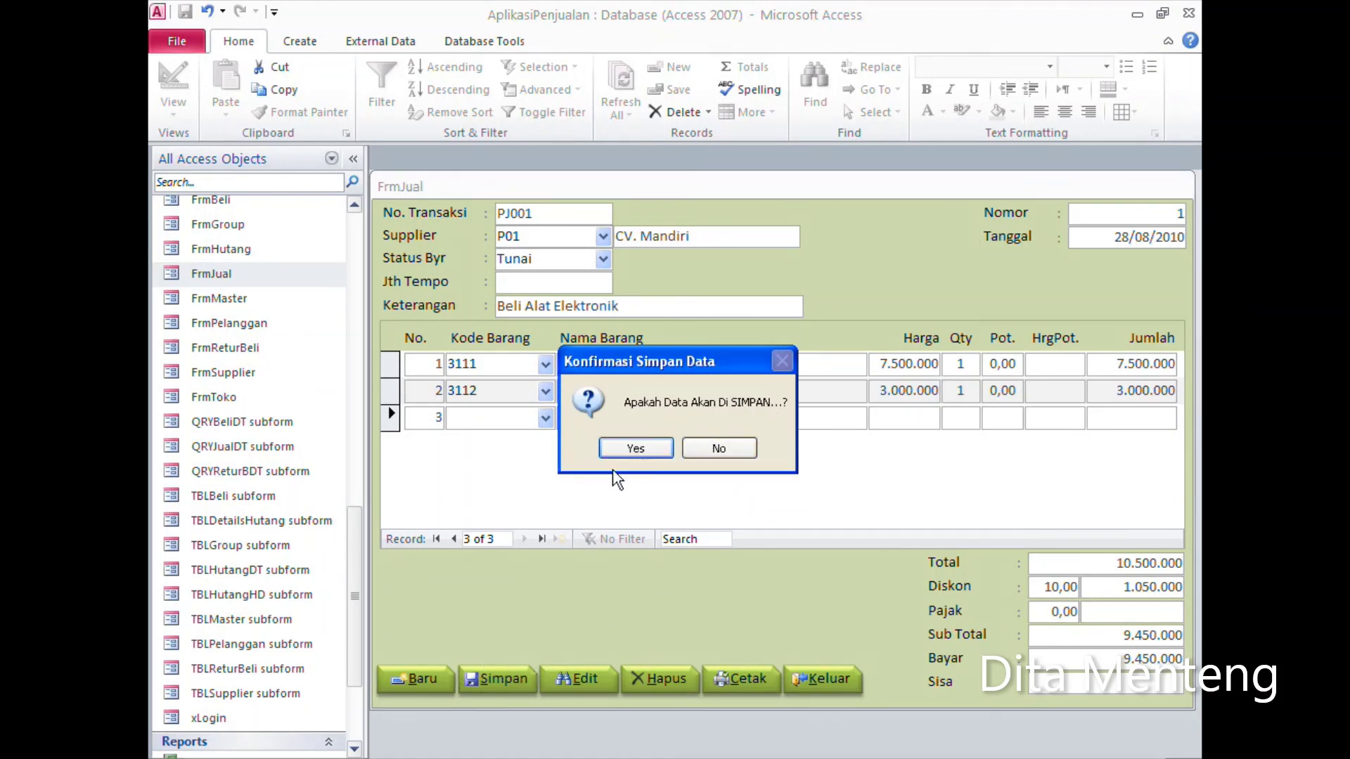
left_click(639, 450)
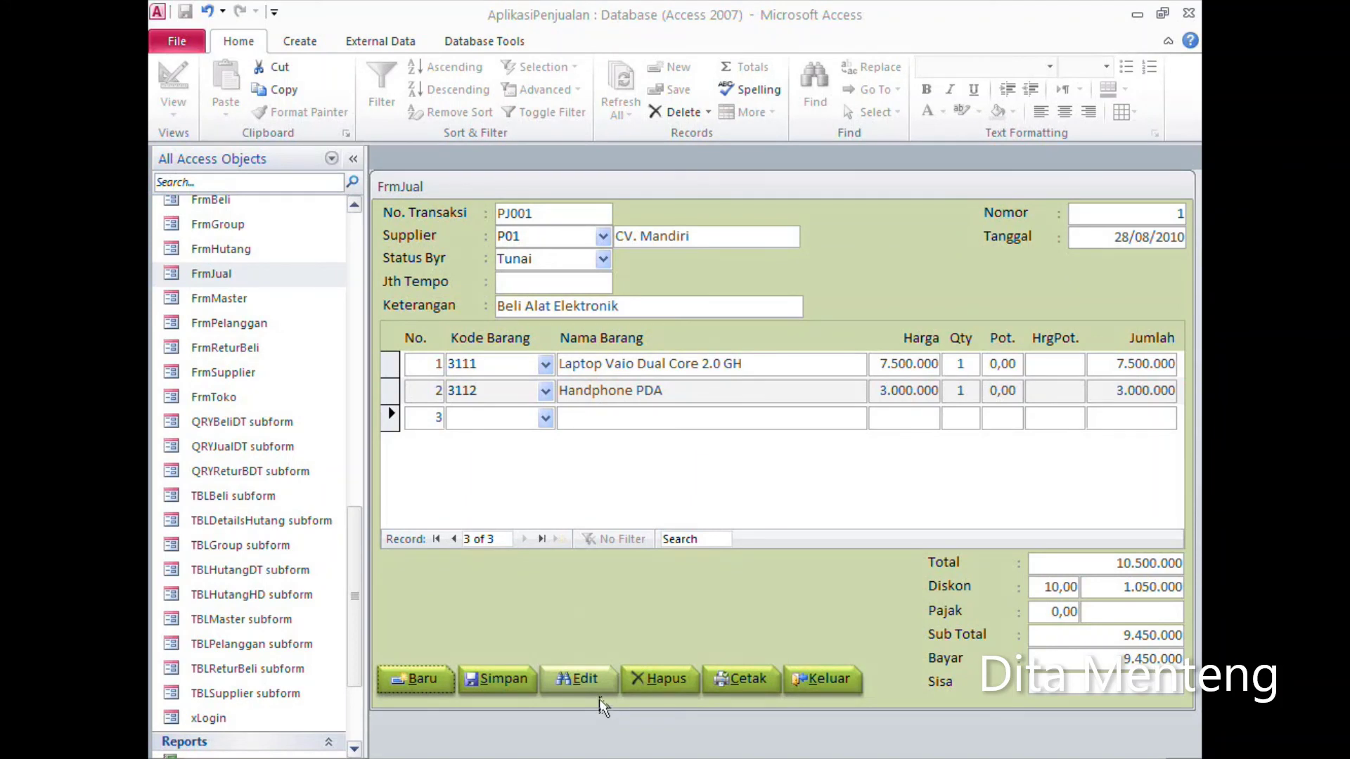
left_click(583, 679)
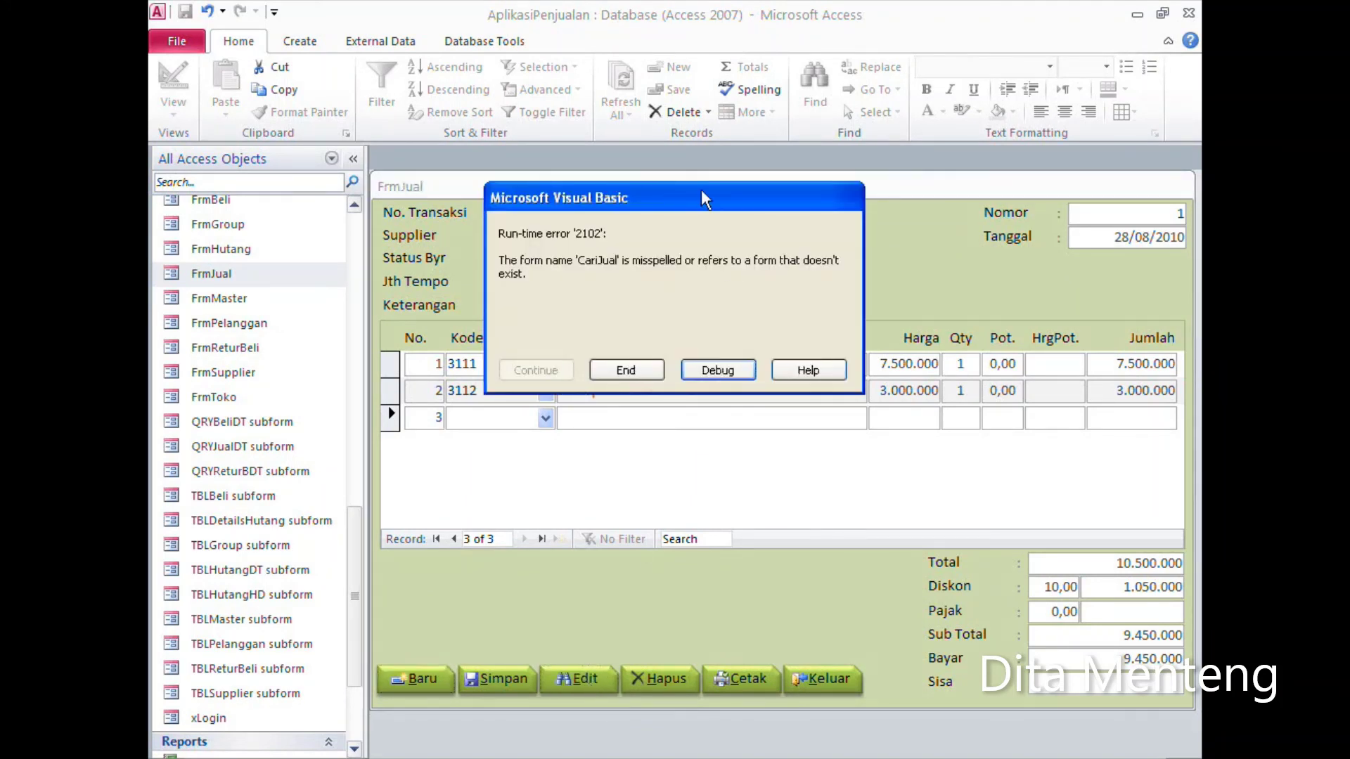
left_click_drag(703, 199, 688, 368)
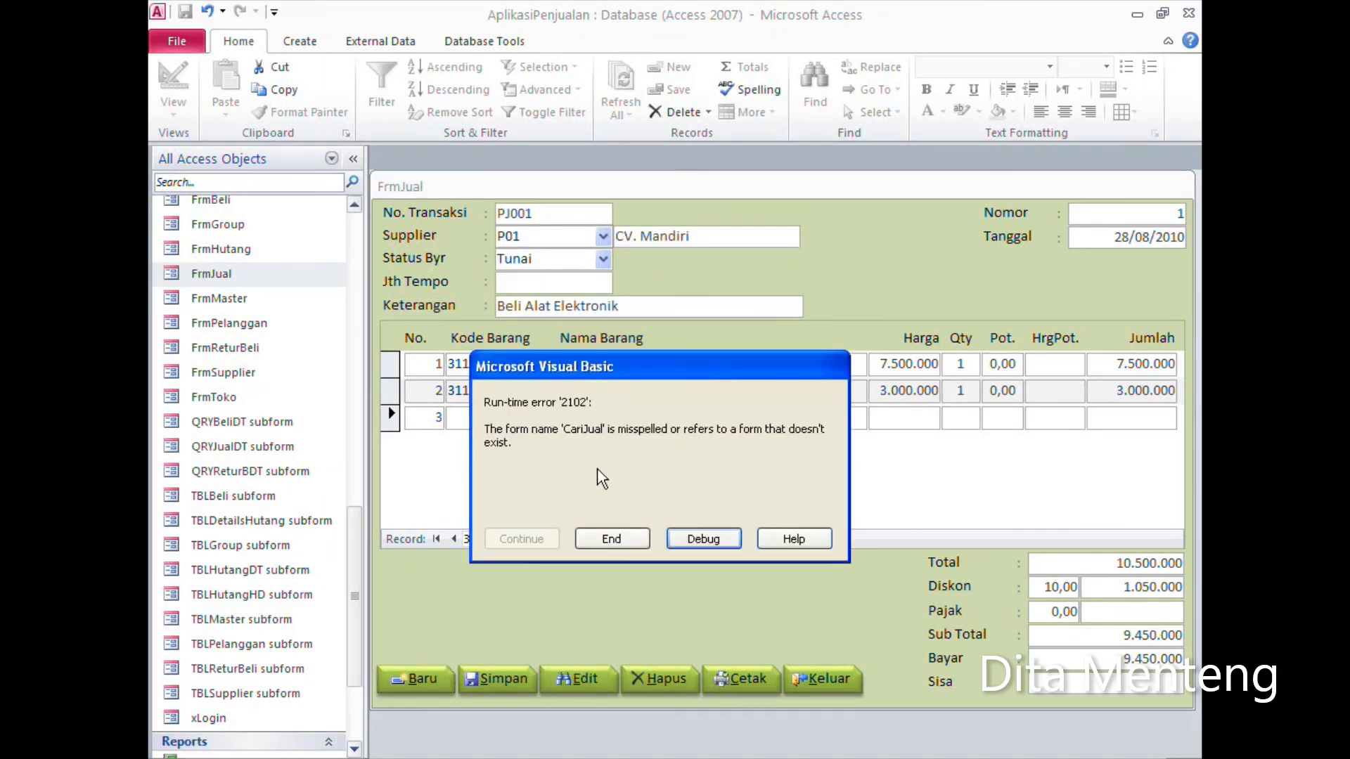
left_click(610, 541)
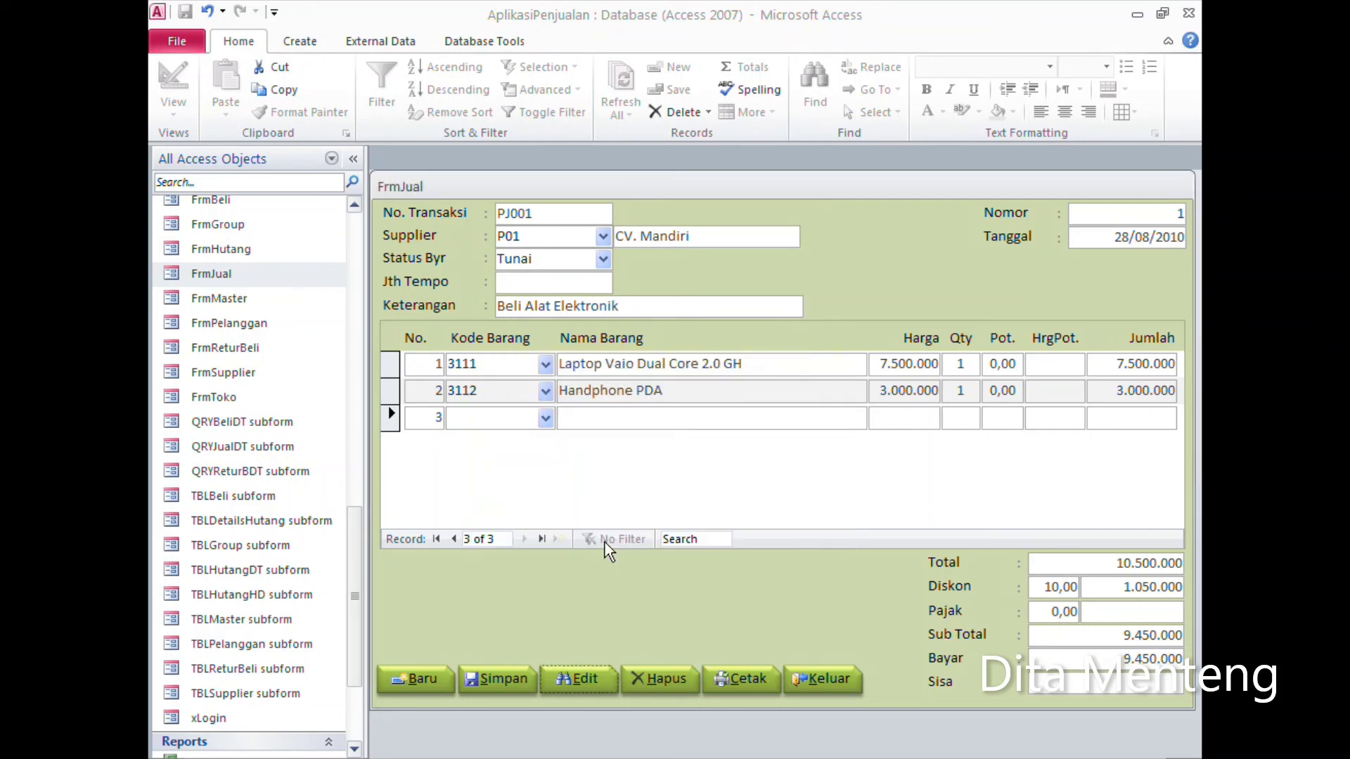
Step: Cancel the Hapus deletion, end the Cetak report error, and close FrmJual saving subform changes
left_click(667, 685)
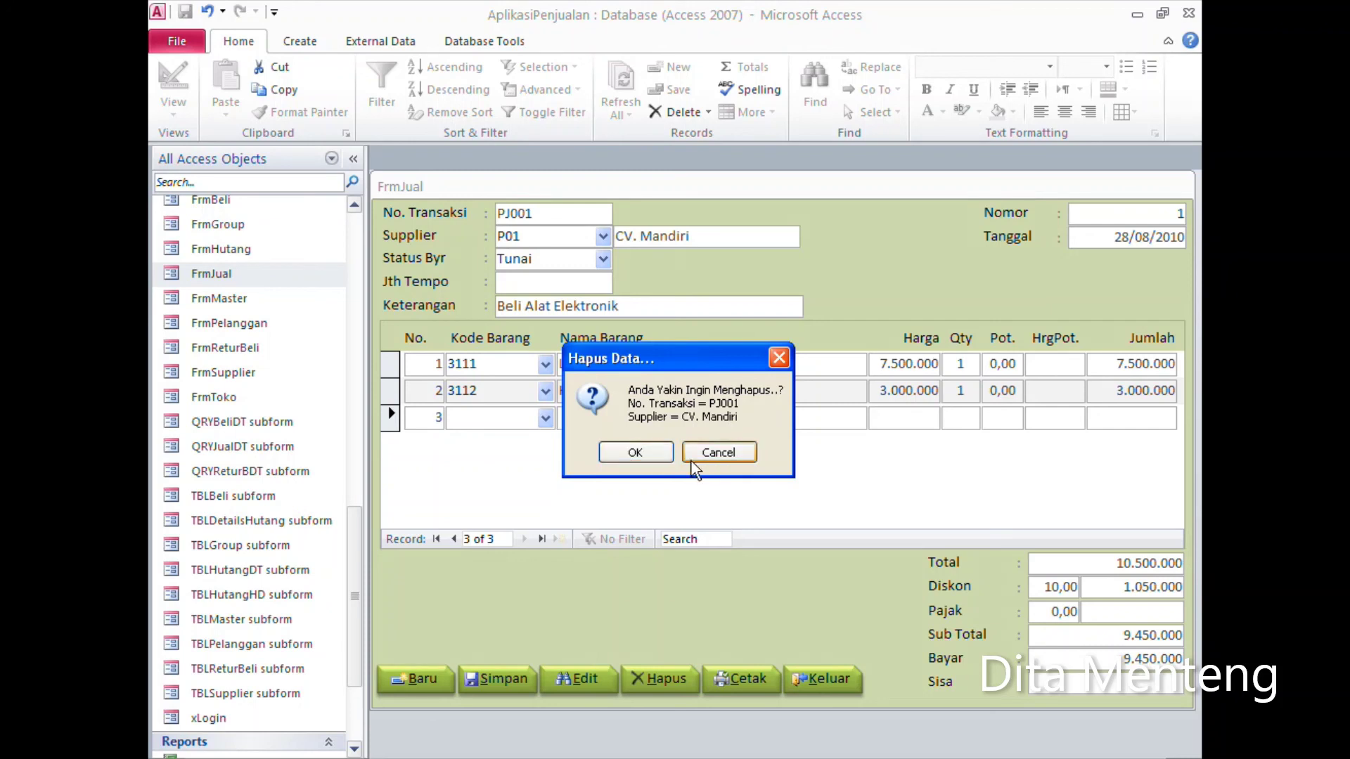
left_click(726, 460)
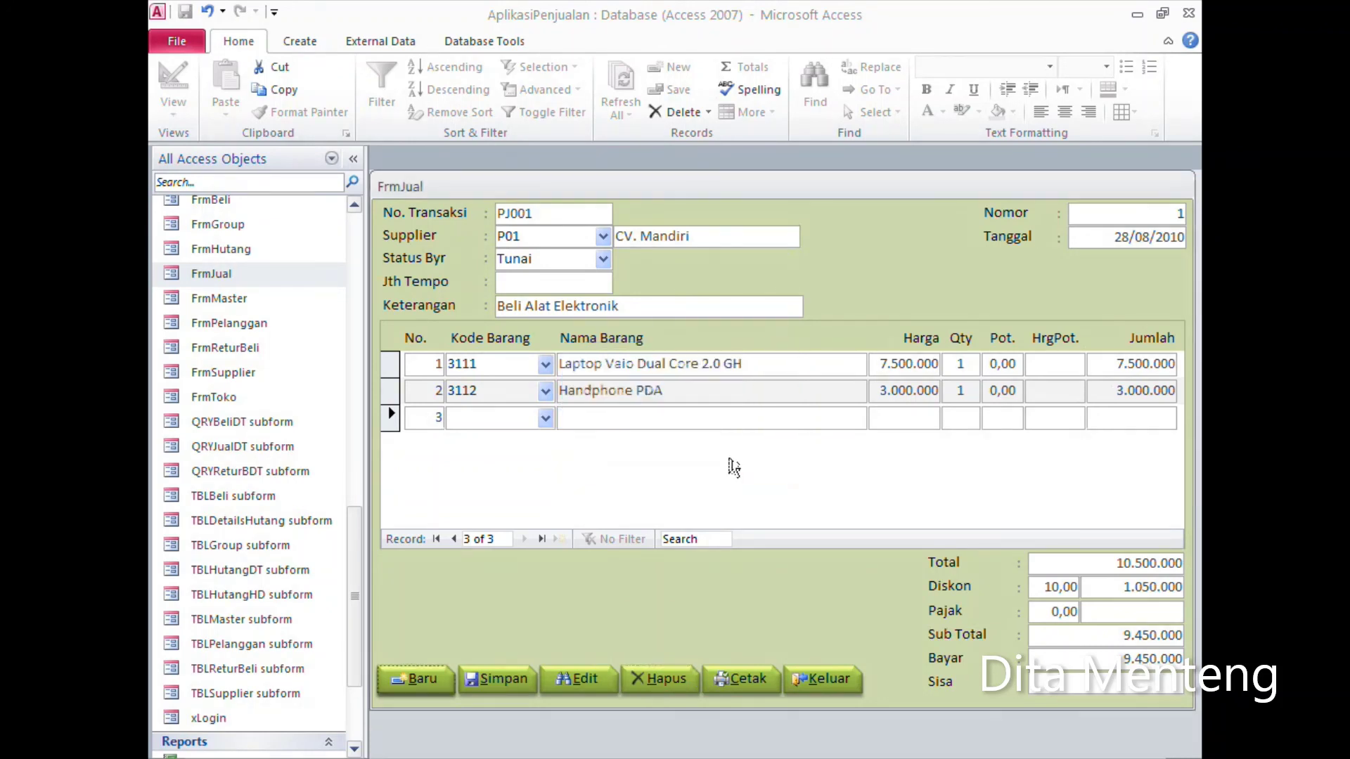
left_click(744, 679)
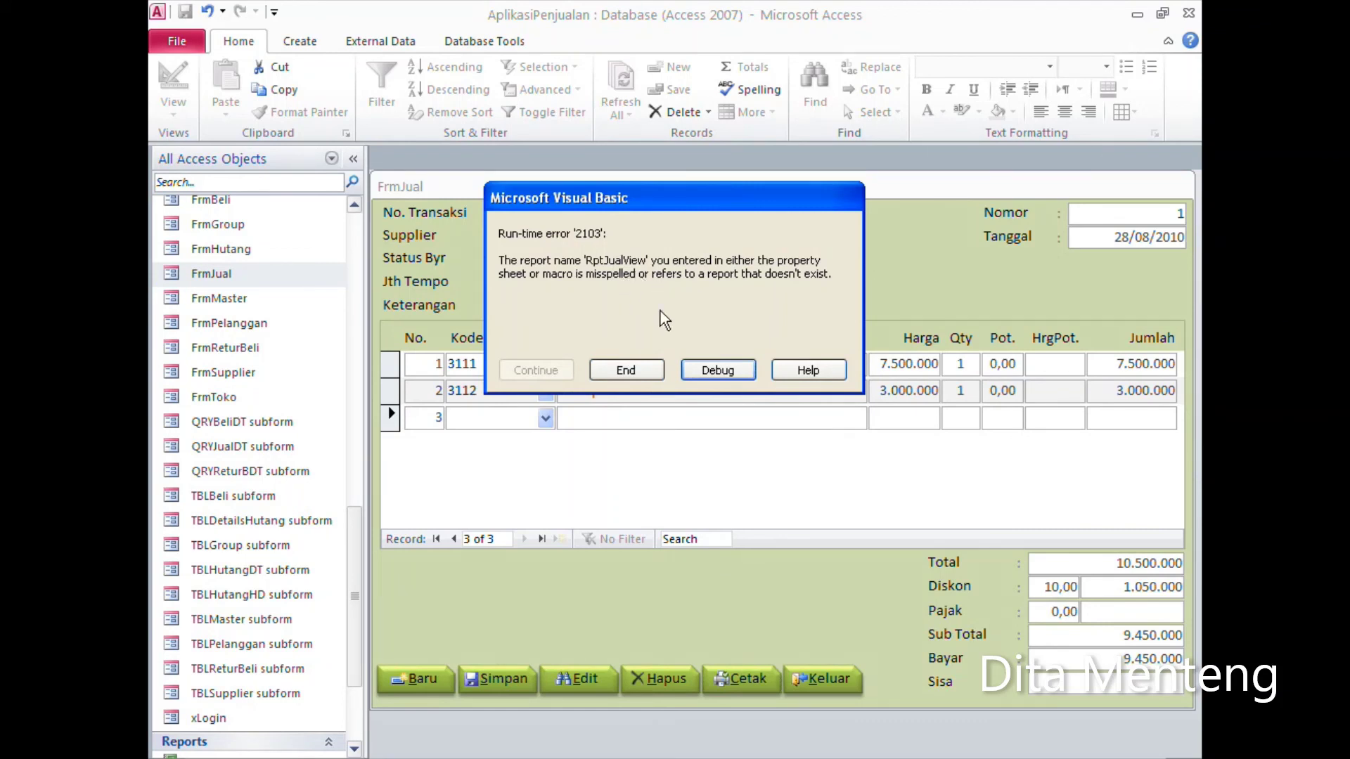
left_click(653, 371)
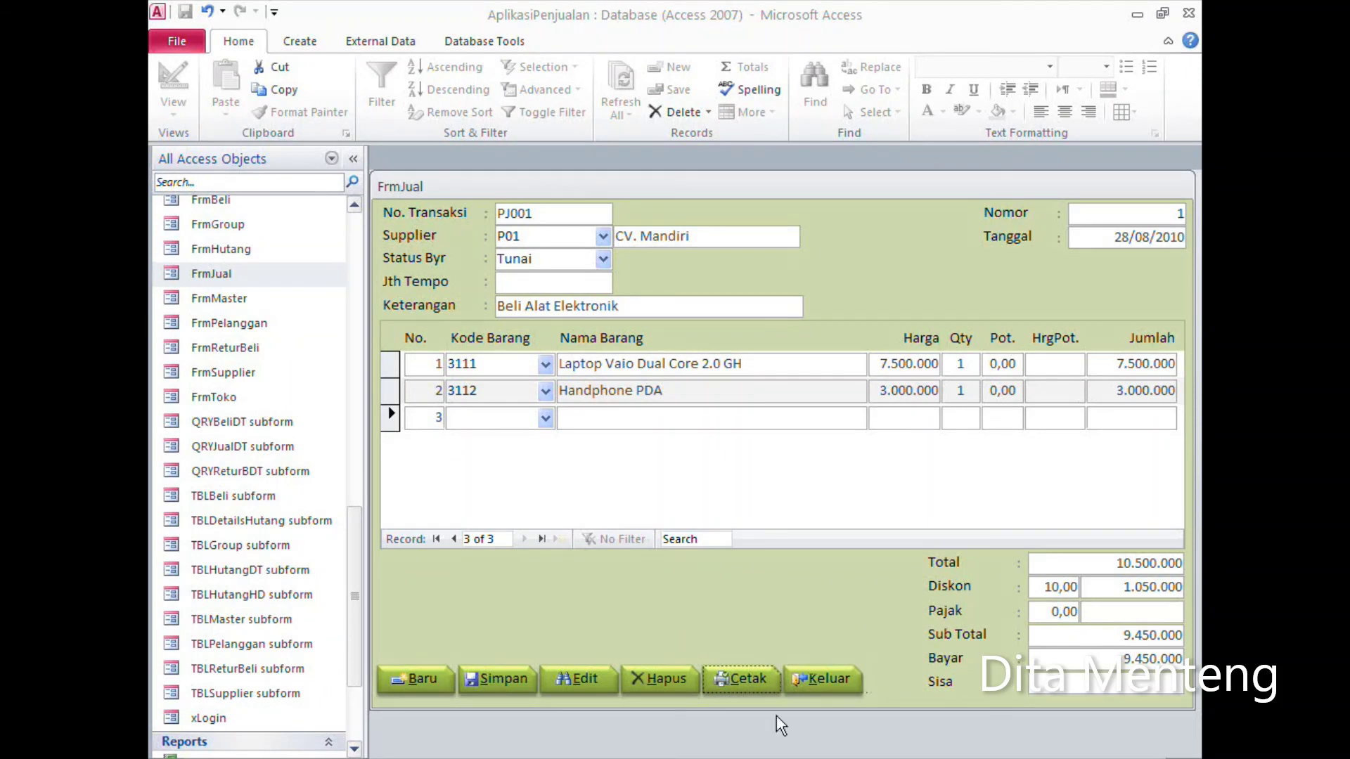
left_click(837, 689)
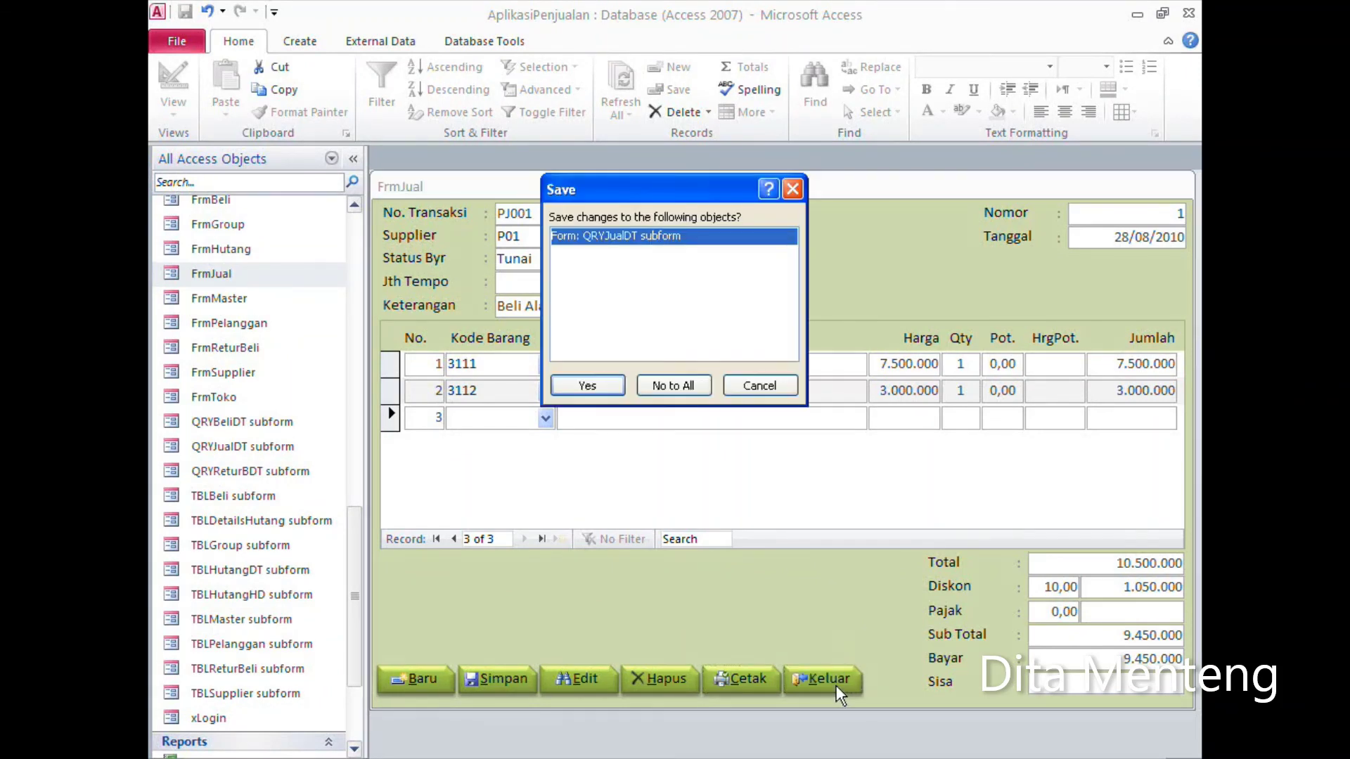
left_click(589, 387)
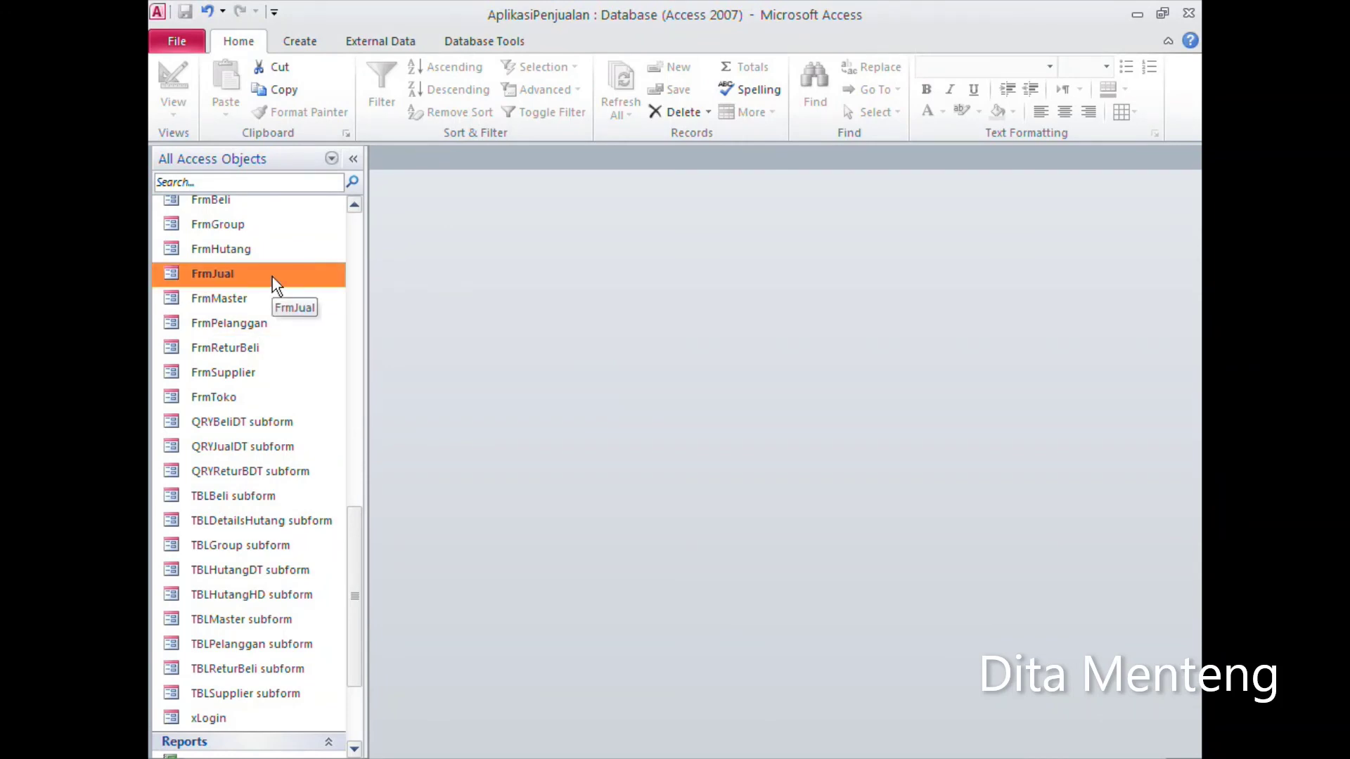
Step: In FrmJual Design view, relabel Supplier as Pelanggan and show the Hapus button's properties
right_click(287, 278)
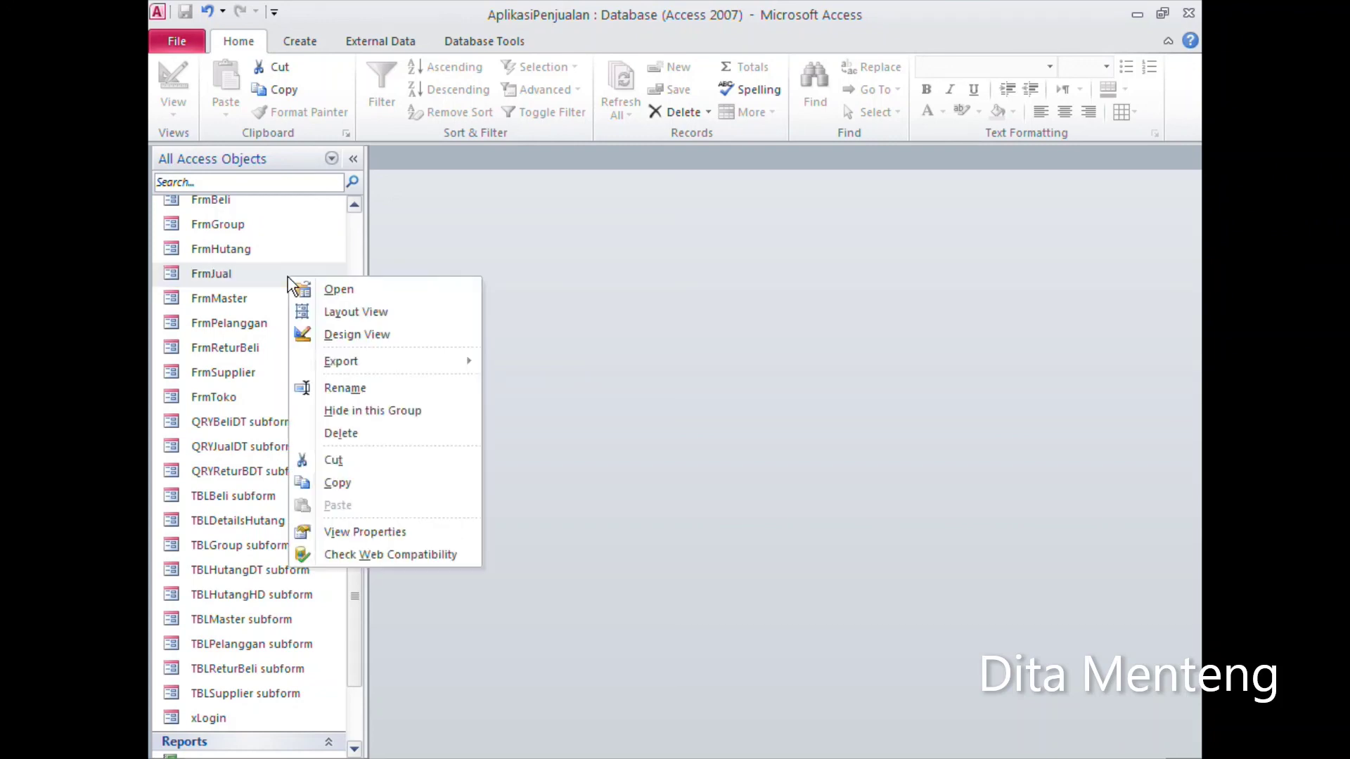
left_click(349, 336)
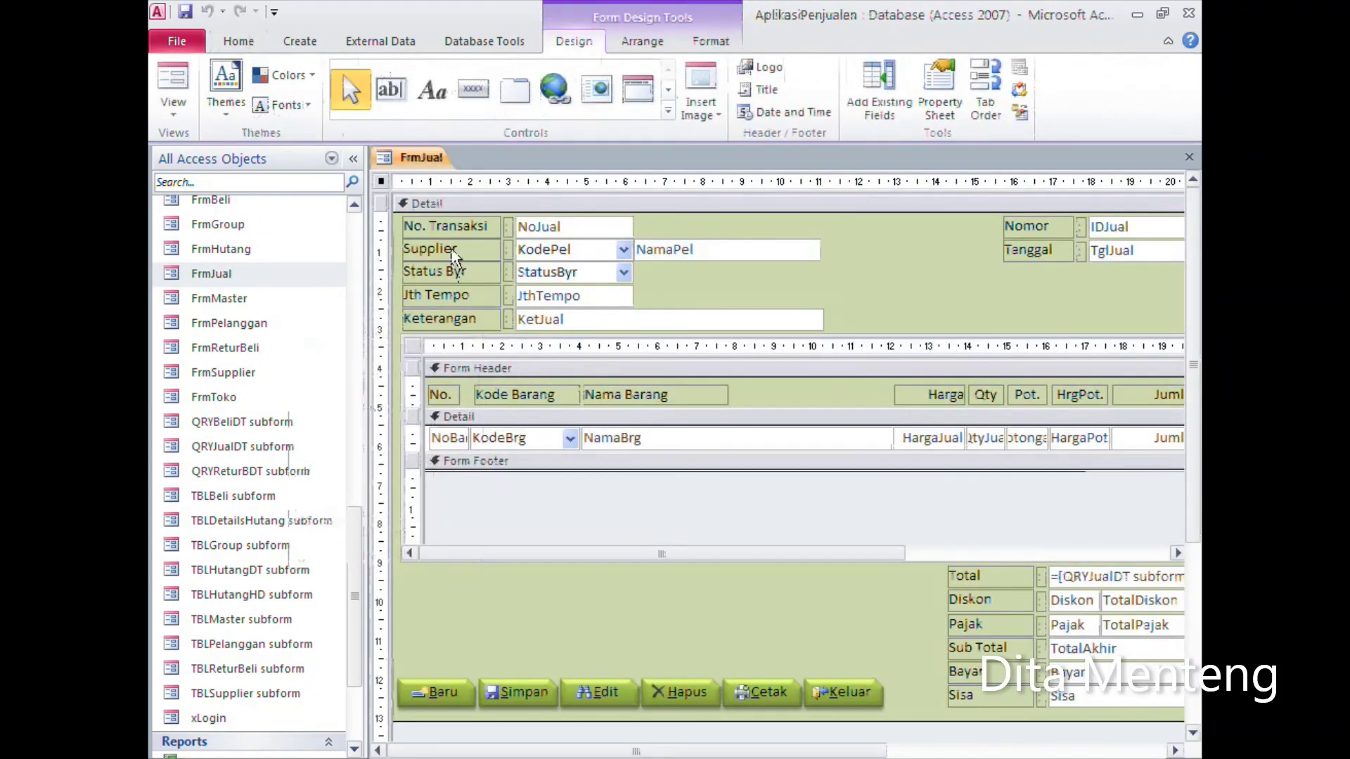
left_click(454, 251)
double_click(457, 250)
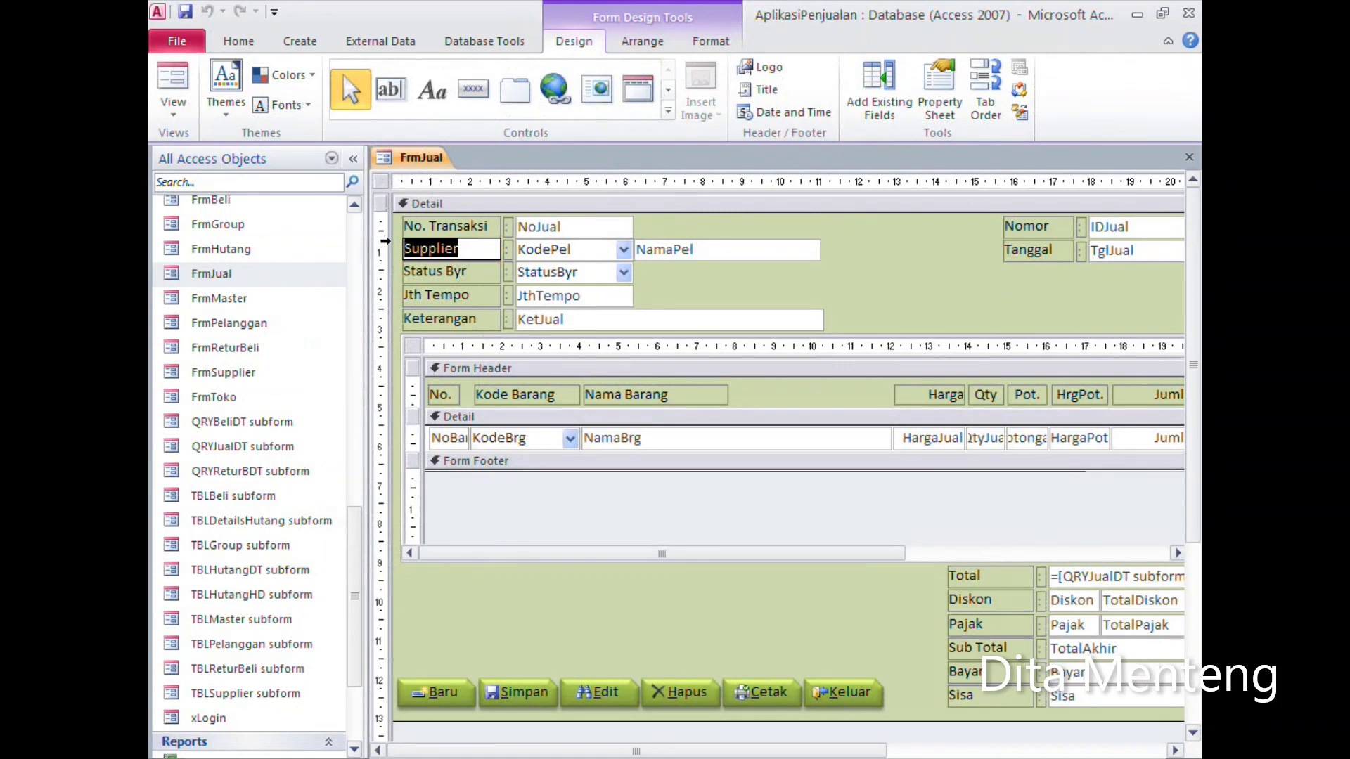
type("Pelanggan")
key("Return")
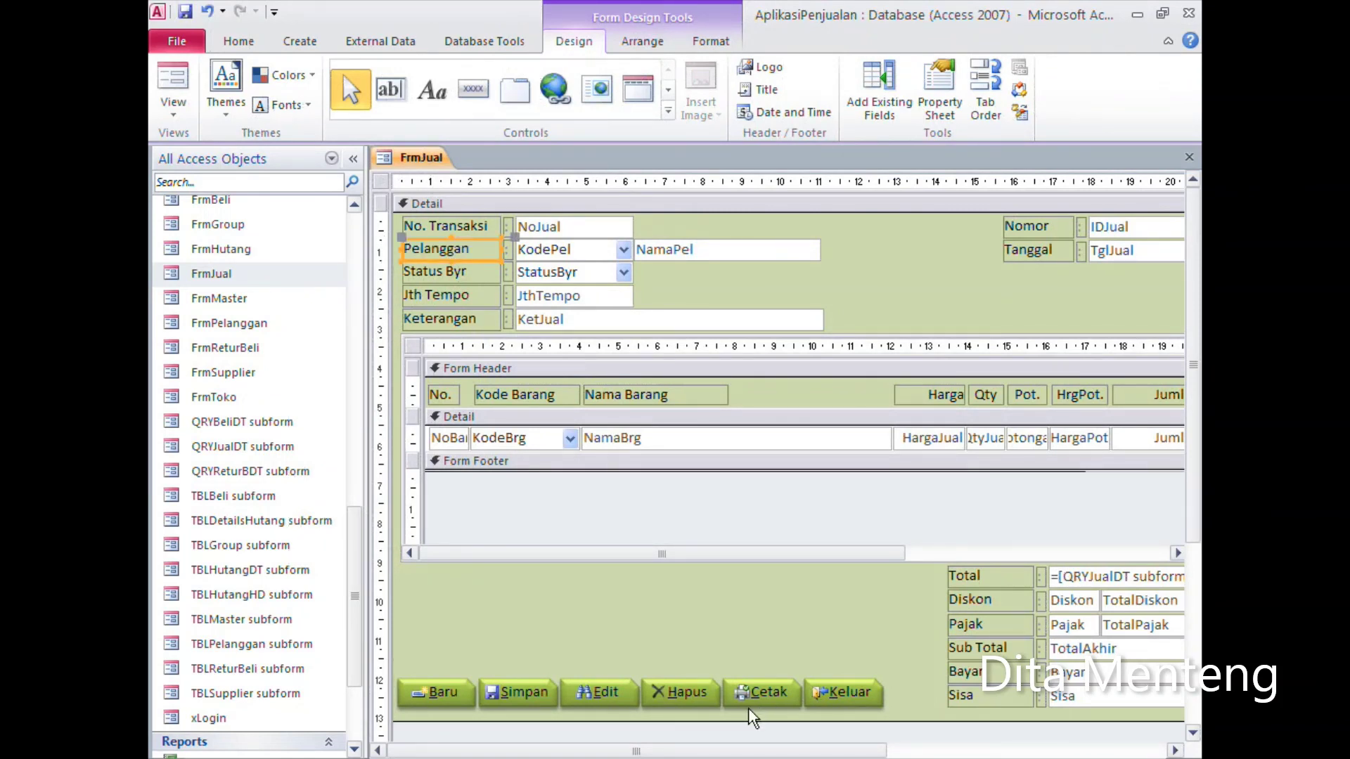
right_click(694, 708)
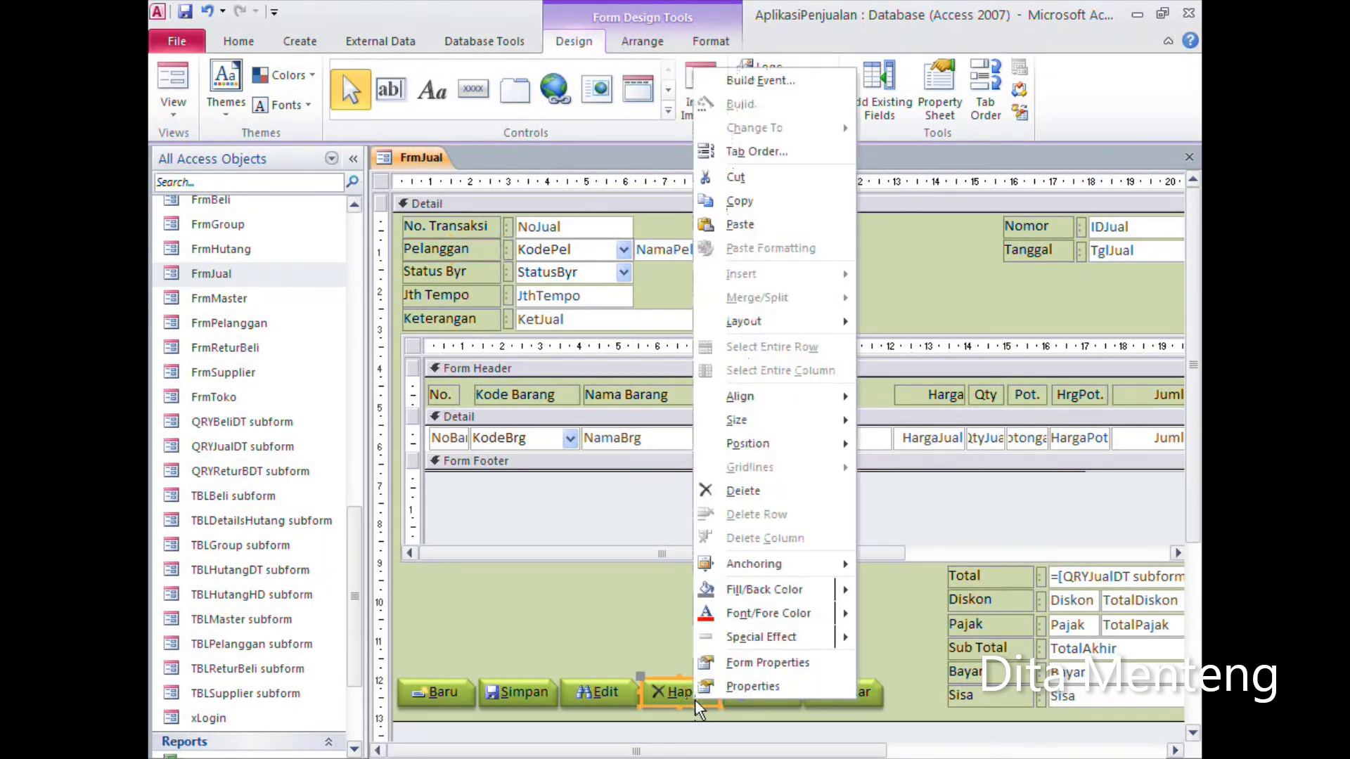
left_click(950, 105)
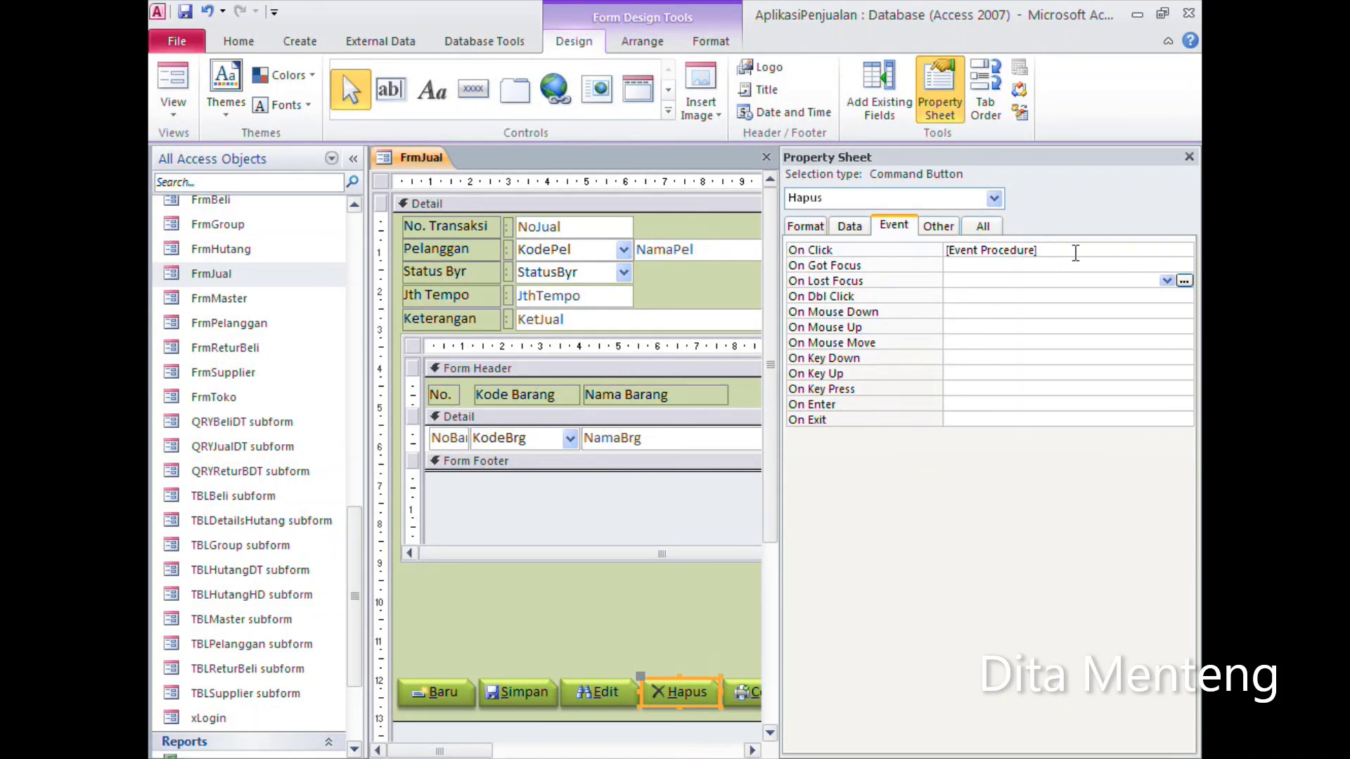
Step: Replace 'Supplier' with 'Pelanggan' in the Hapus_Click MsgBox, compile, and close the VBA editor
left_click(1075, 254)
left_click(1184, 250)
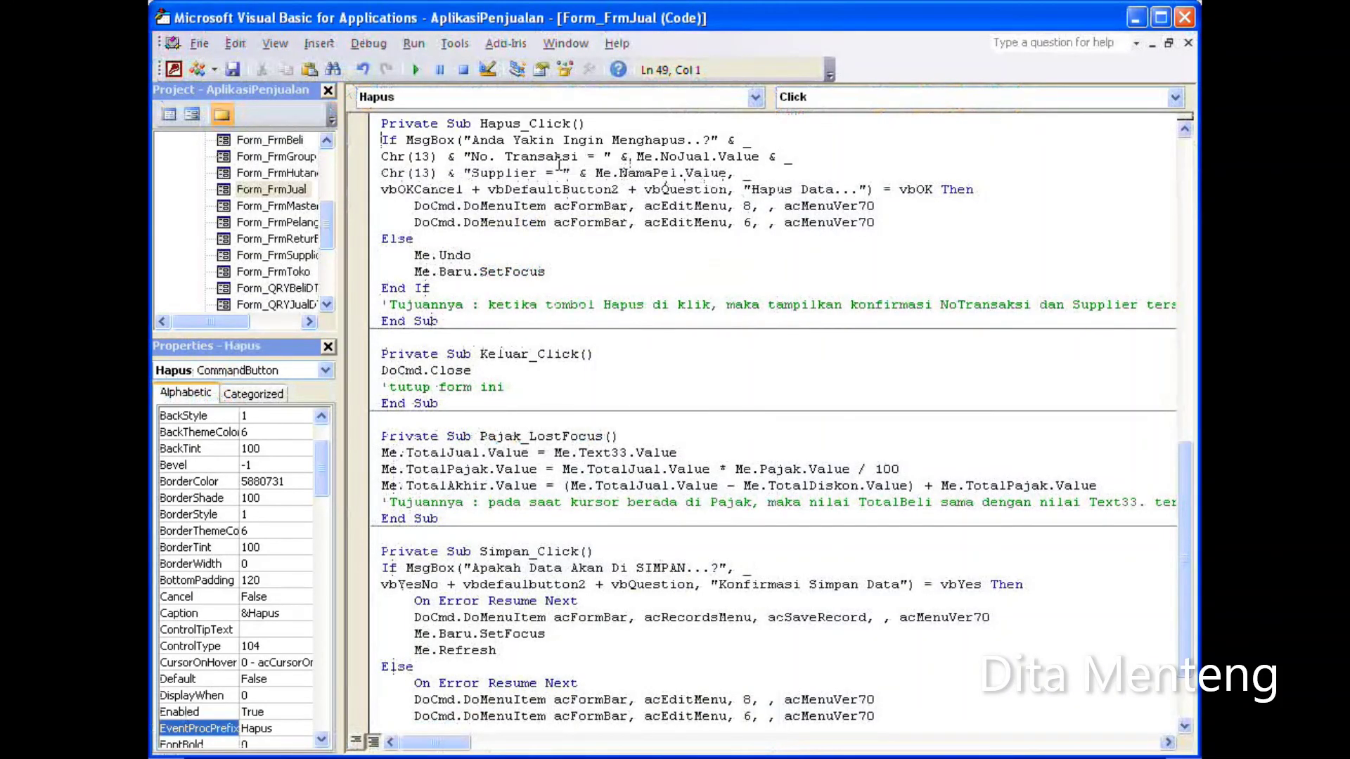
left_click_drag(539, 172, 479, 173)
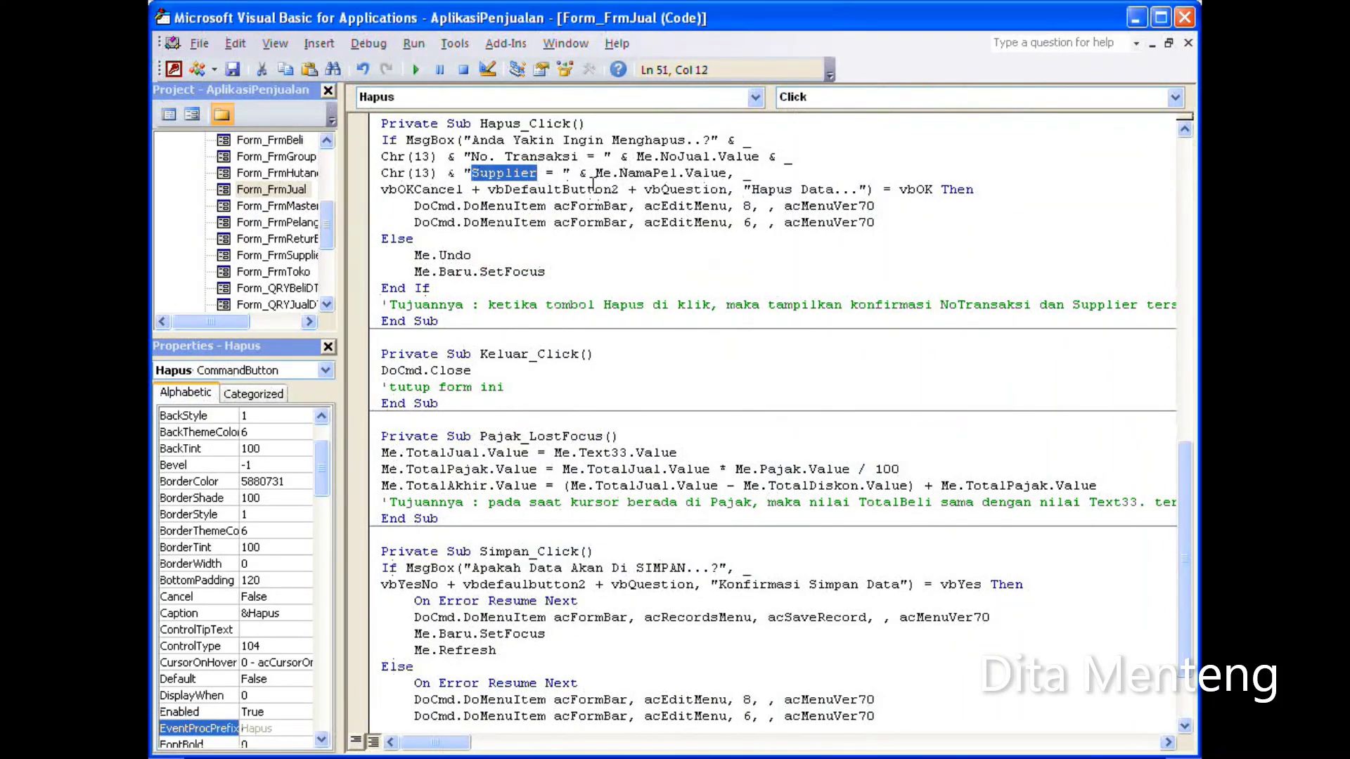
type("Pelanggan")
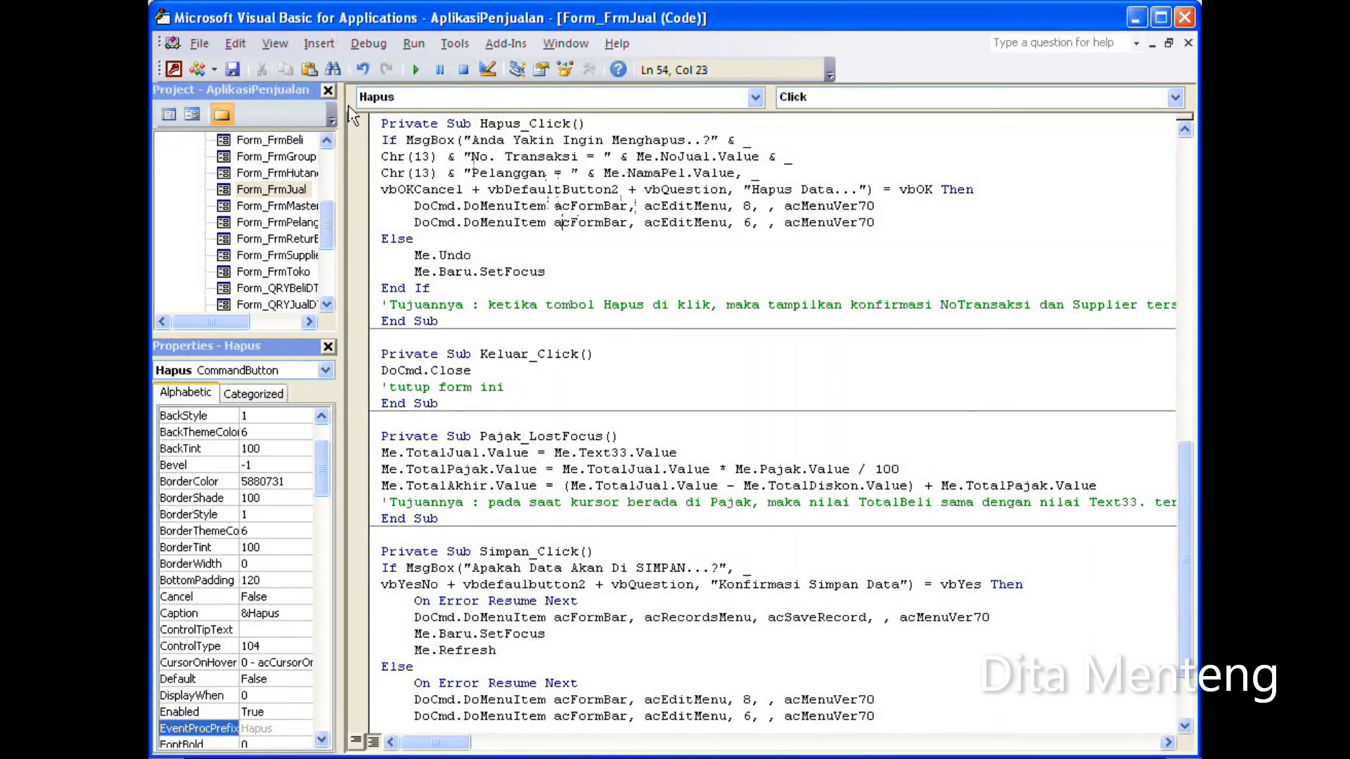
left_click(370, 47)
left_click(386, 74)
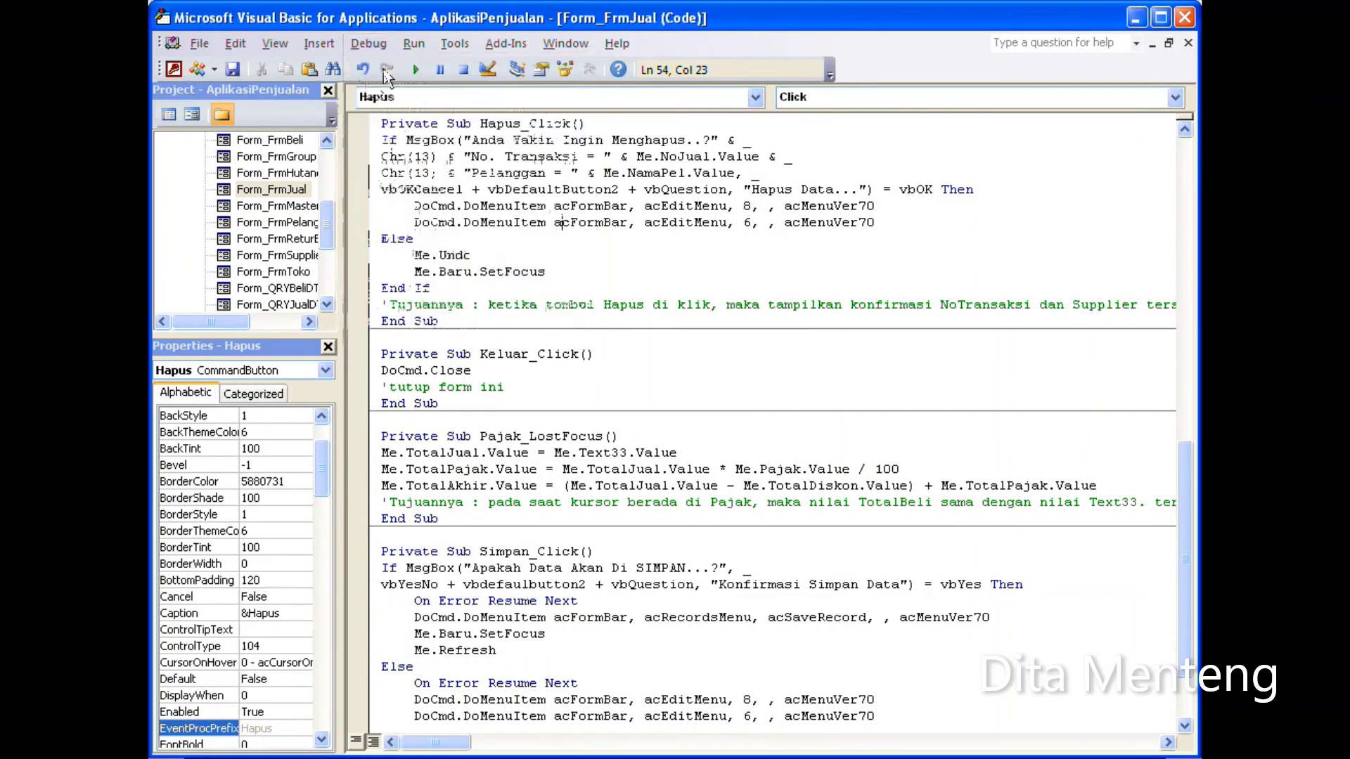
left_click(1191, 21)
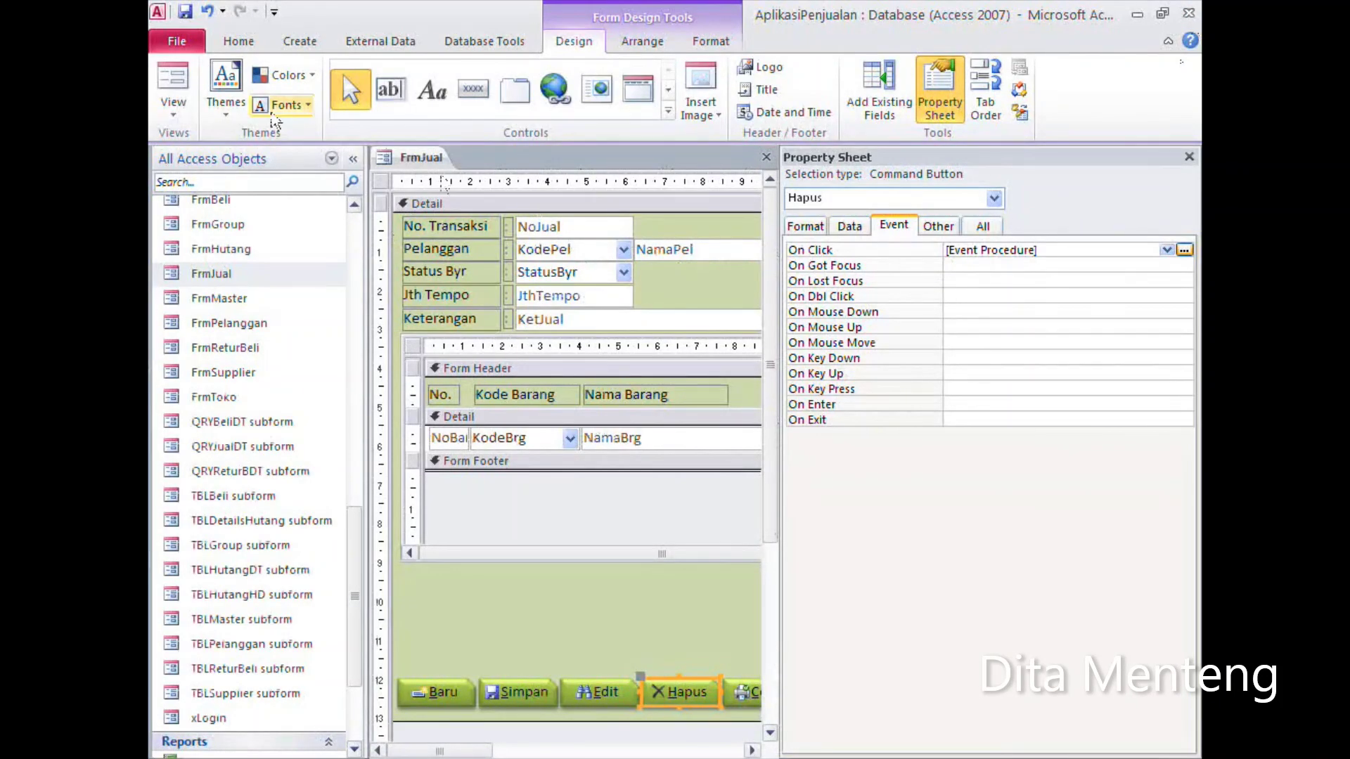
Step: Save the FrmJual design with the Pelanggan label and close its design view
left_click(186, 13)
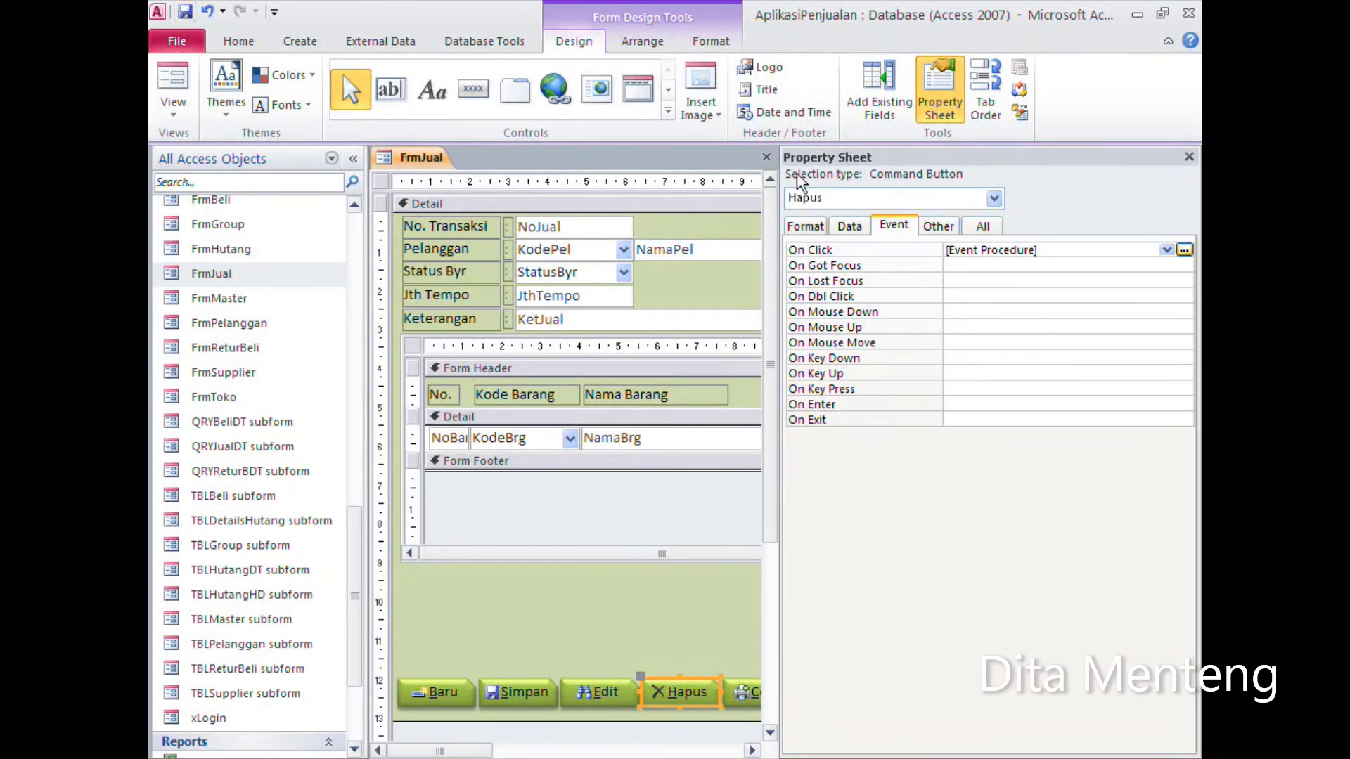
left_click(767, 157)
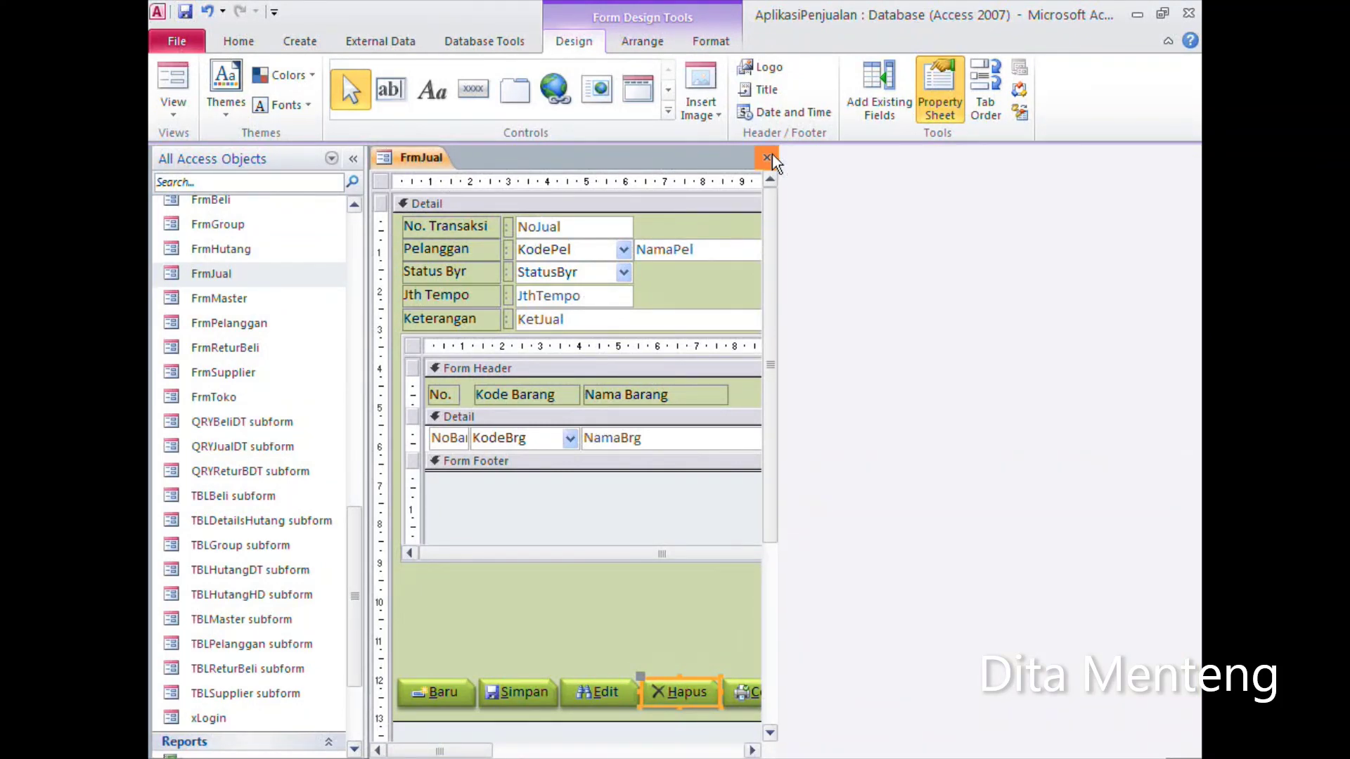